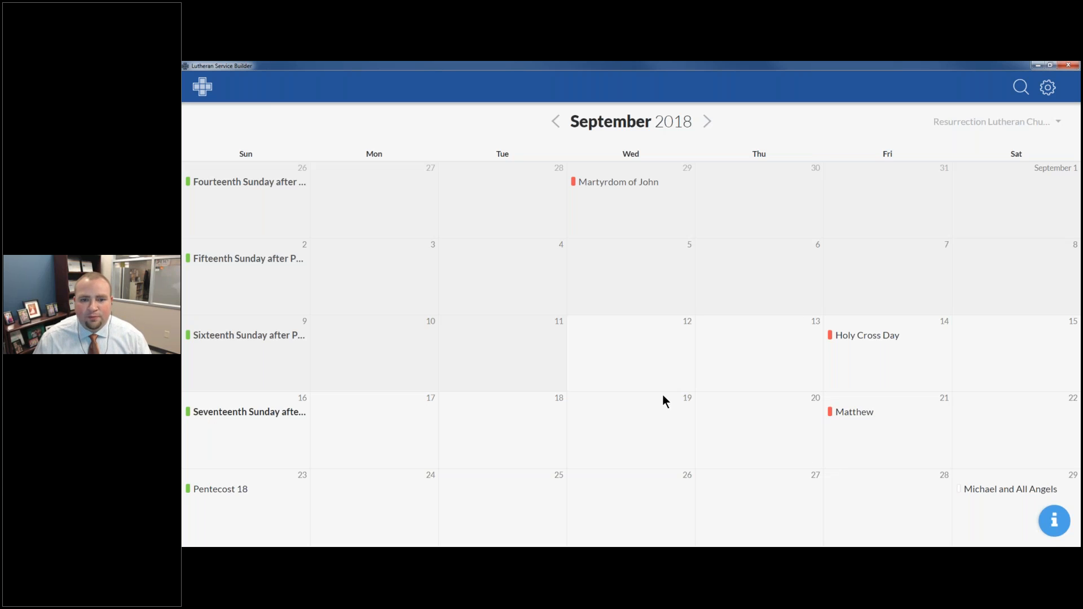
{"action": "key", "text": "ctrl+plus"}
{"action": "key", "text": "ctrl+plus"}
{"action": "key", "text": "ctrl+plus"}
{"action": "key", "text": "ctrl+plus"}
{"action": "key", "text": "ctrl+plus"}
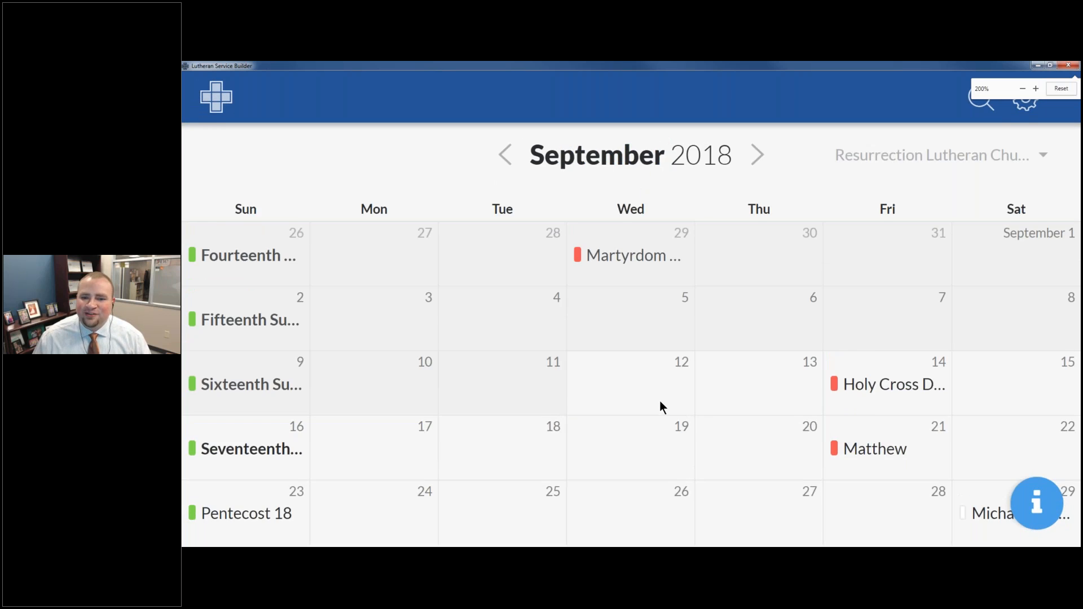
{"action": "key", "text": "ctrl+minus"}
{"action": "key", "text": "ctrl+minus"}
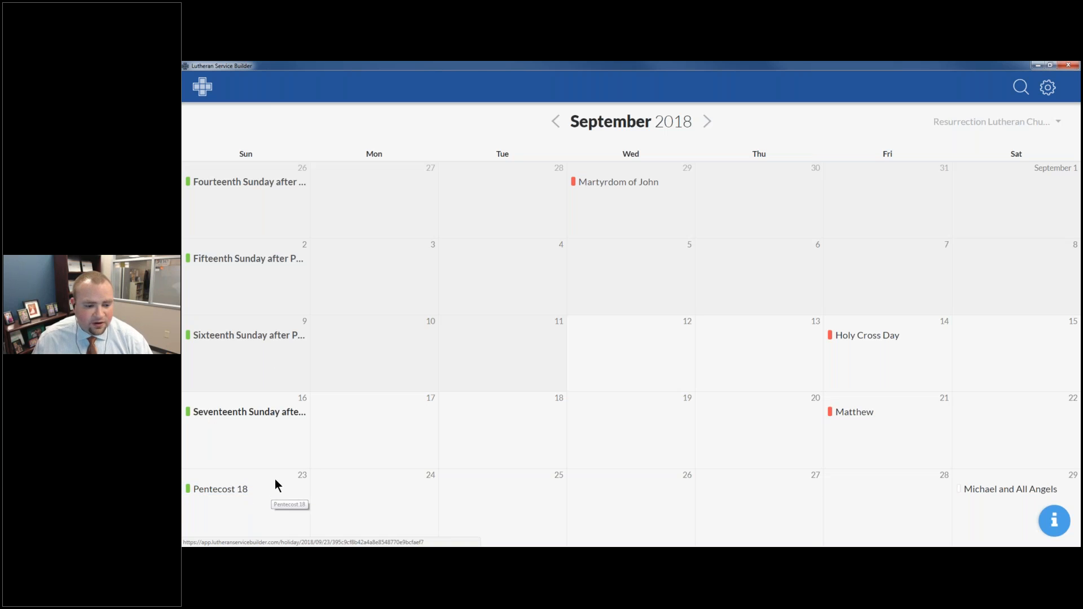
- Read through the propers for Pentecost 18 on September 23, 2018, and create a service plan for that Sunday
{"action": "left_click", "coordinate": [226, 493]}
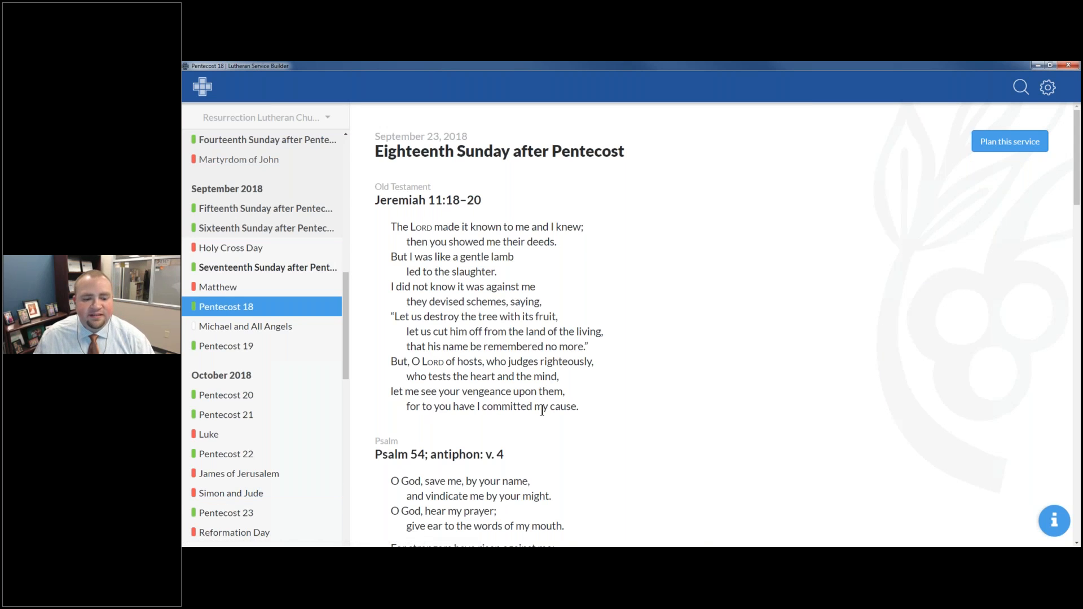
{"action": "scroll", "coordinate": [719, 326], "scroll_direction": "down", "scroll_amount": 1}
{"action": "scroll", "coordinate": [553, 414], "scroll_direction": "down", "scroll_amount": 15}
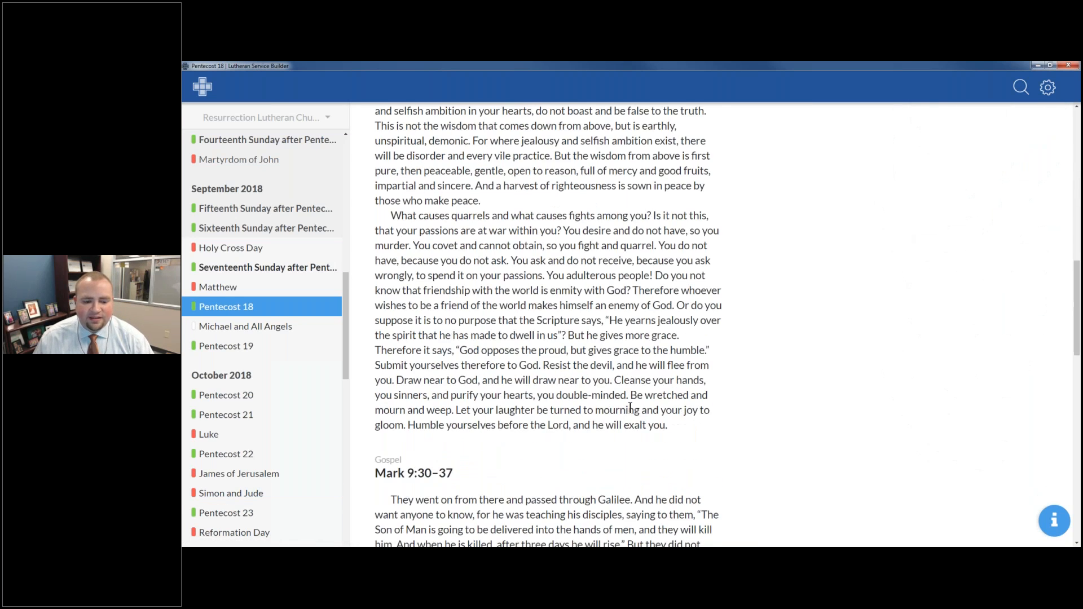
{"action": "scroll", "coordinate": [631, 413], "scroll_direction": "down", "scroll_amount": 8}
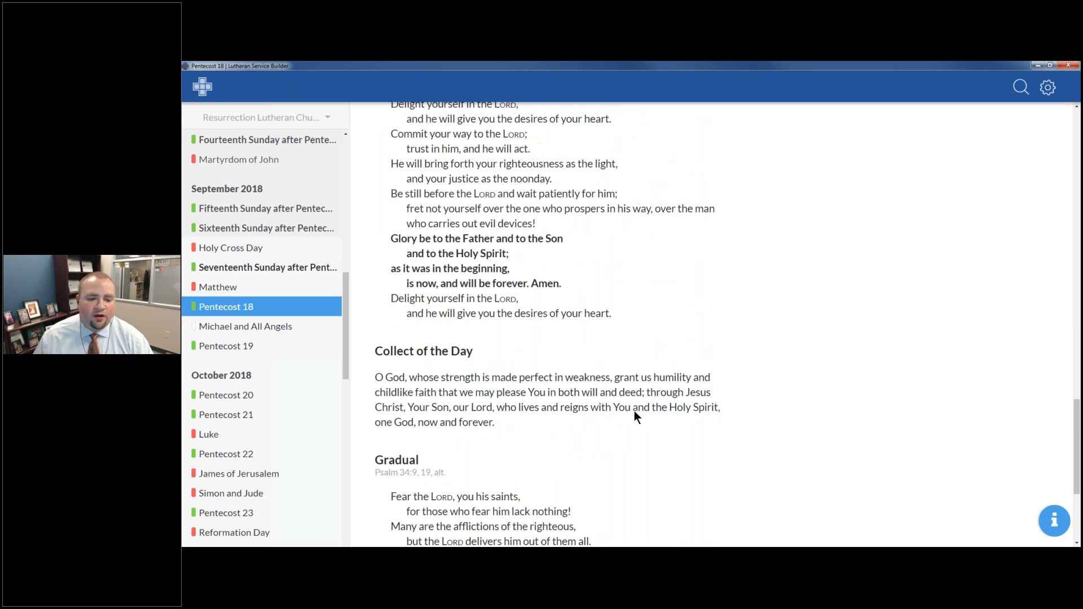
{"action": "scroll", "coordinate": [633, 413], "scroll_direction": "down", "scroll_amount": 5}
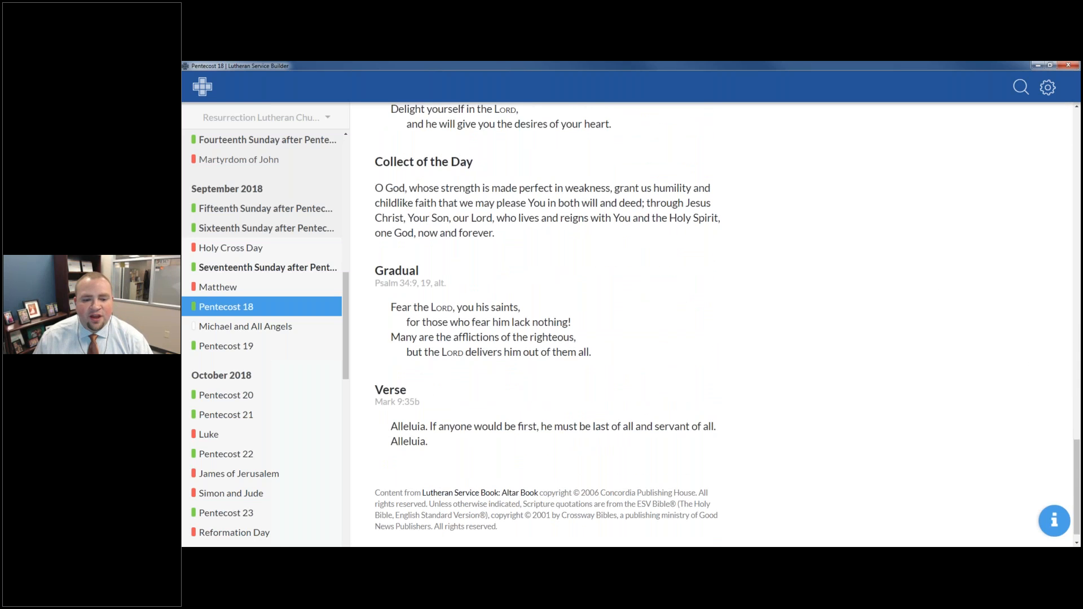
{"action": "scroll", "coordinate": [627, 395], "scroll_direction": "up", "scroll_amount": 15}
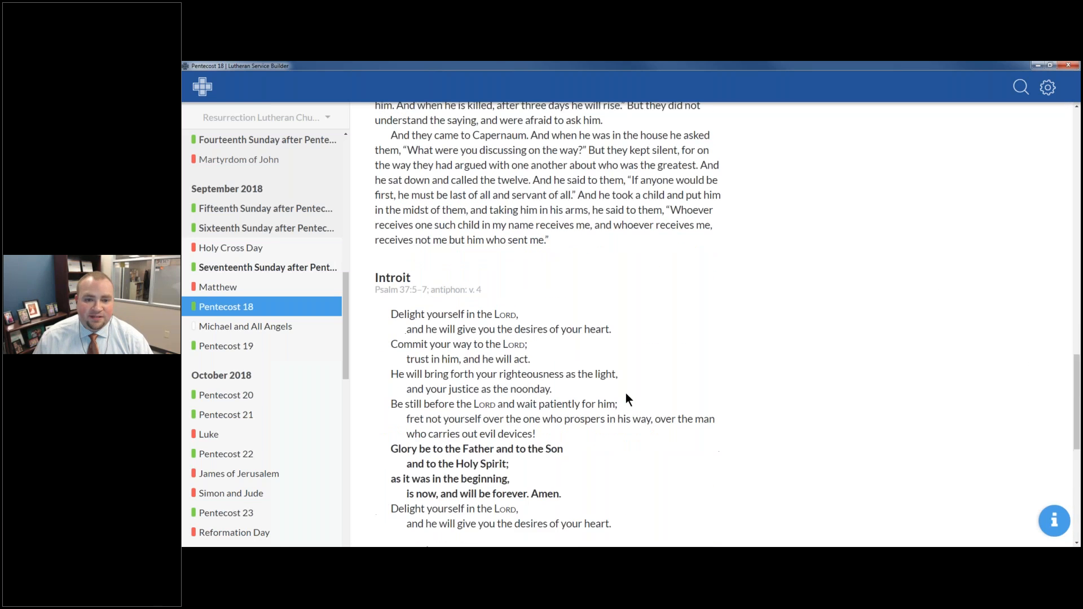
{"action": "scroll", "coordinate": [624, 387], "scroll_direction": "up", "scroll_amount": 15}
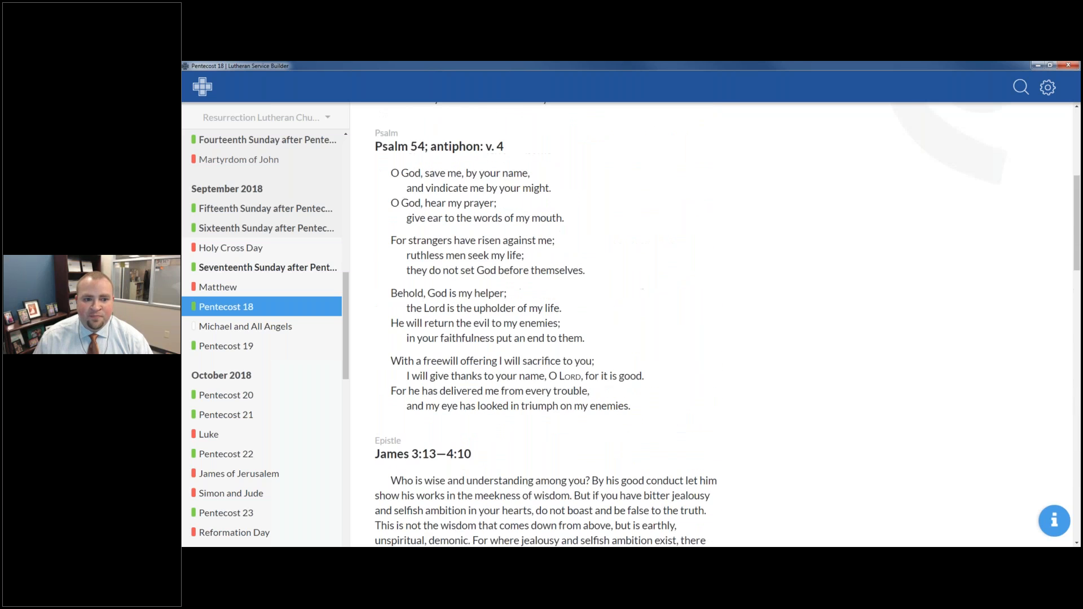
{"action": "scroll", "coordinate": [624, 390], "scroll_direction": "up", "scroll_amount": 1}
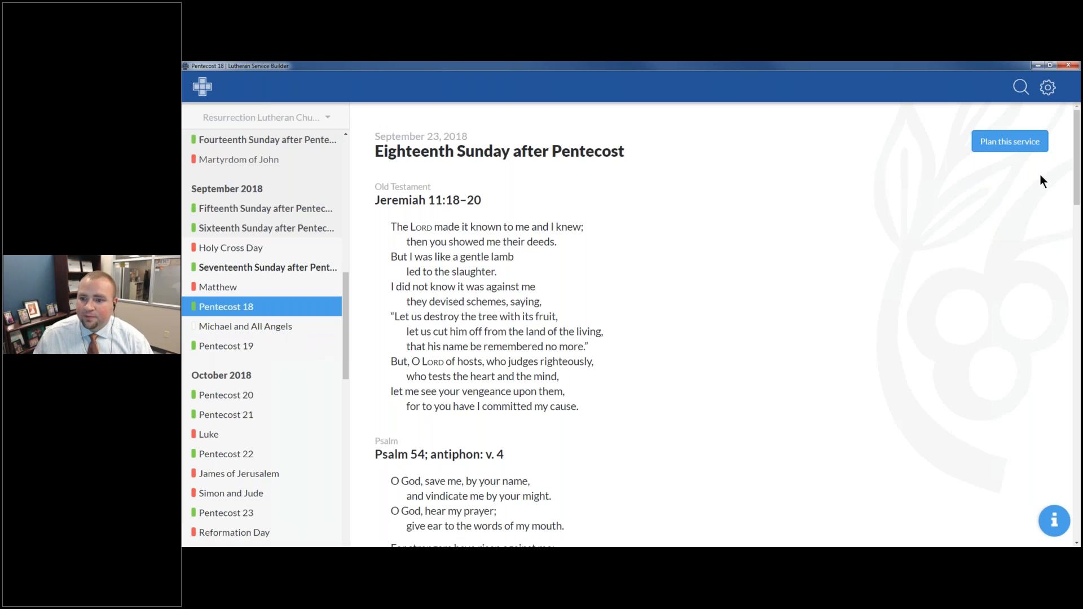
{"action": "left_click", "coordinate": [1024, 140]}
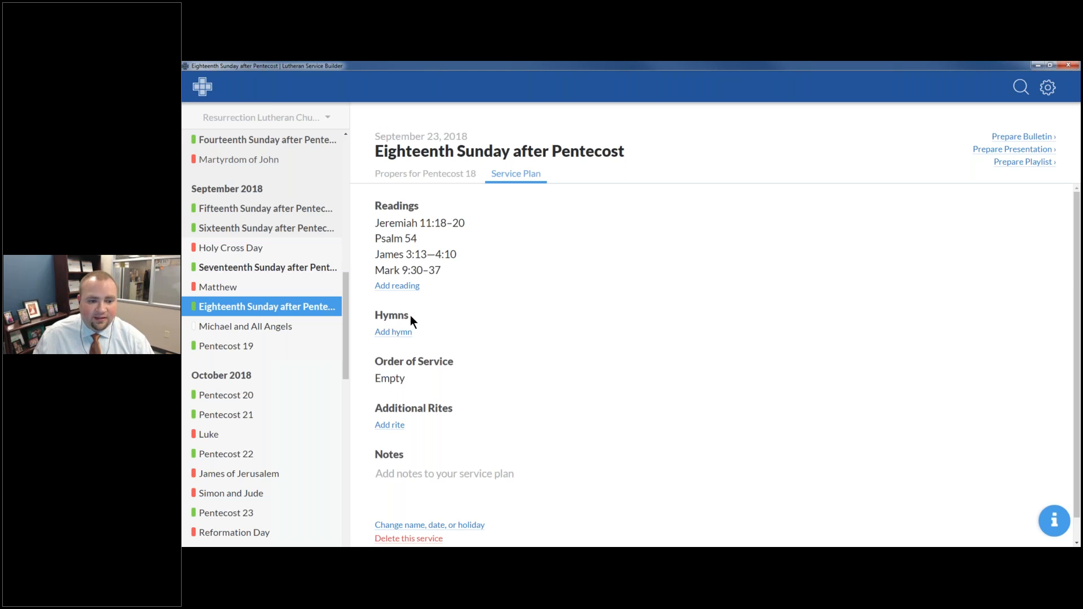
- Replace the Mark 9:30–37 reading with Luke 5:1–11 from Trinity 5 of the One-Year Lectionary, found by searching for Luke 5
{"action": "left_click", "coordinate": [435, 273]}
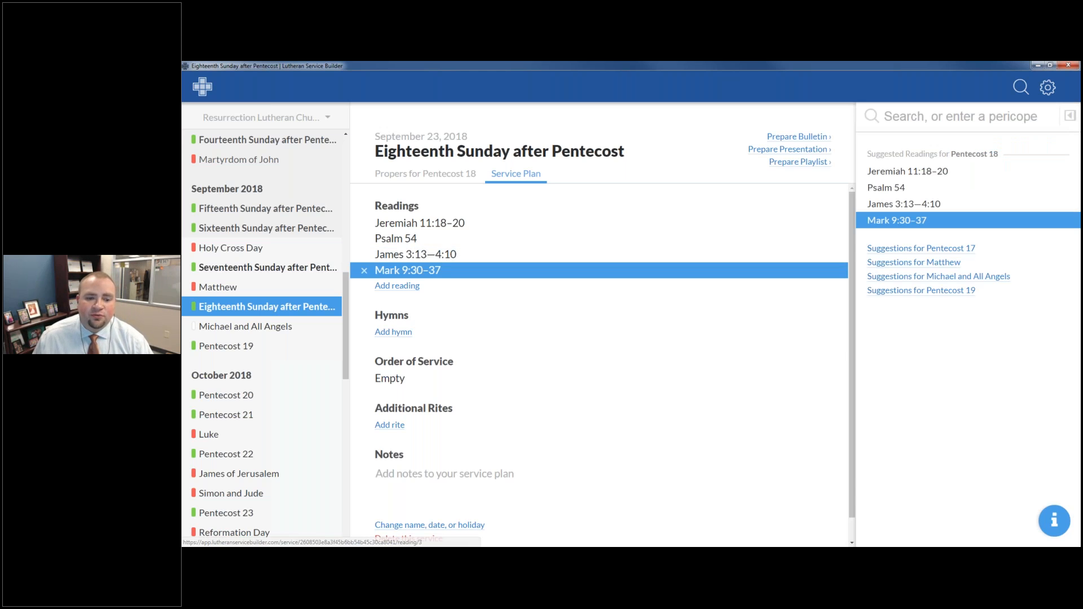
{"action": "left_click", "coordinate": [364, 271]}
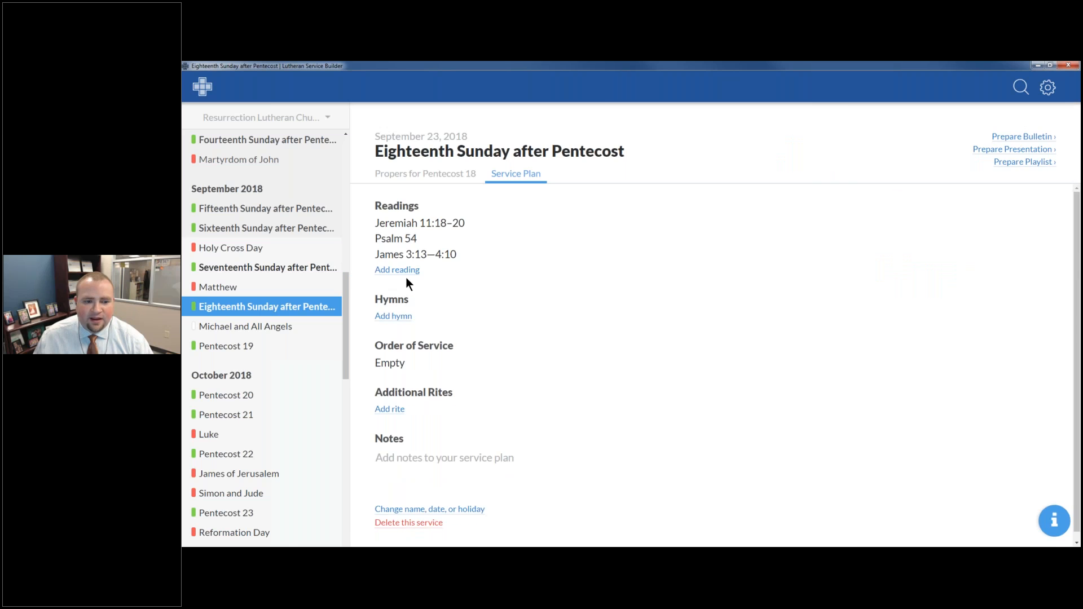
{"action": "left_click", "coordinate": [397, 269]}
{"action": "left_click", "coordinate": [927, 118]}
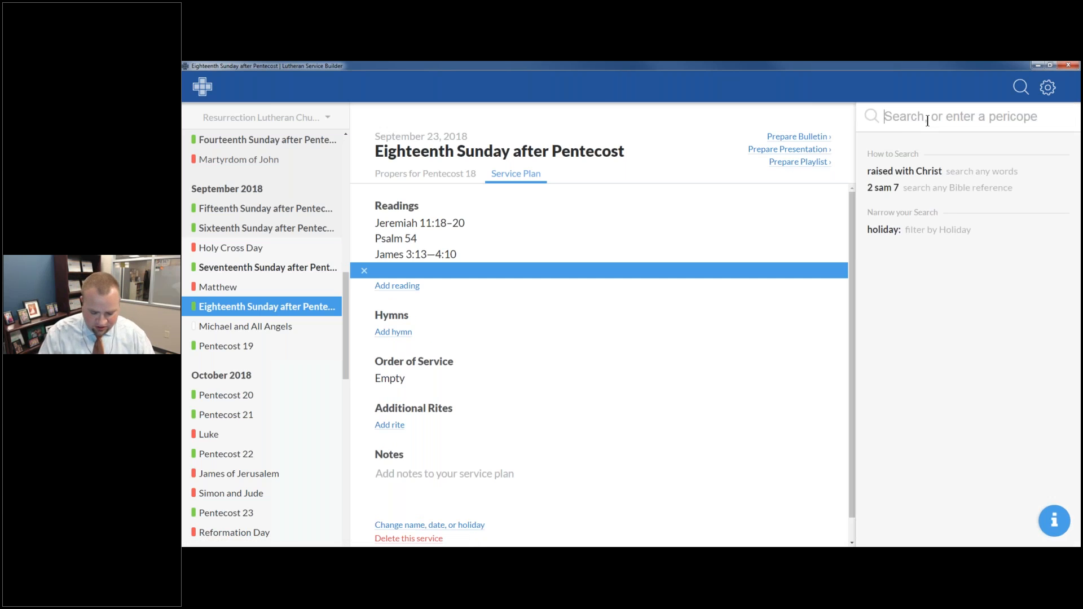
{"action": "type", "text": "Luke"}
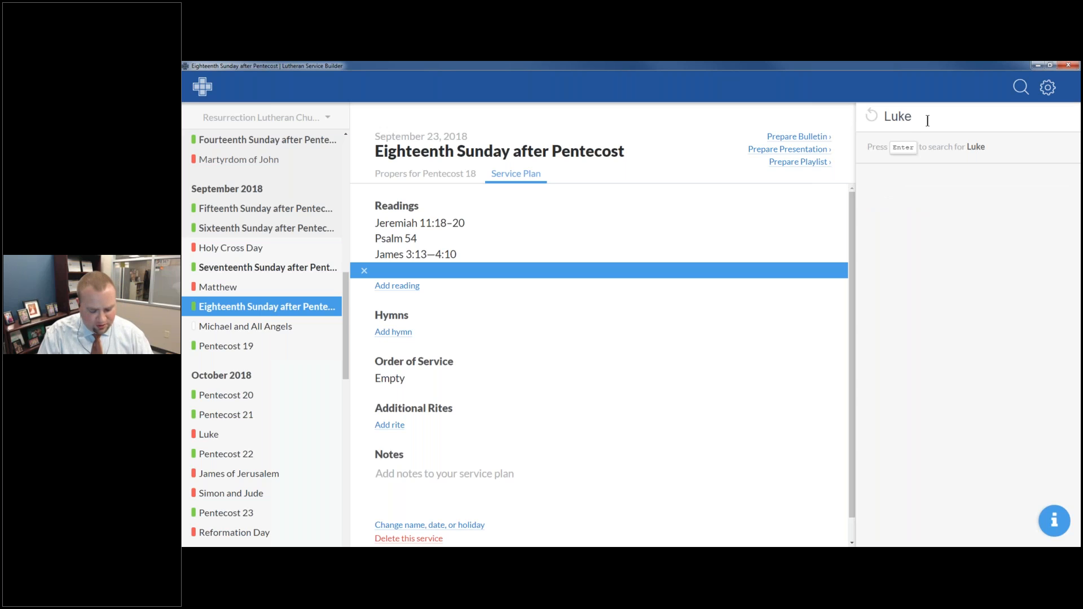
{"action": "type", "text": " 5"}
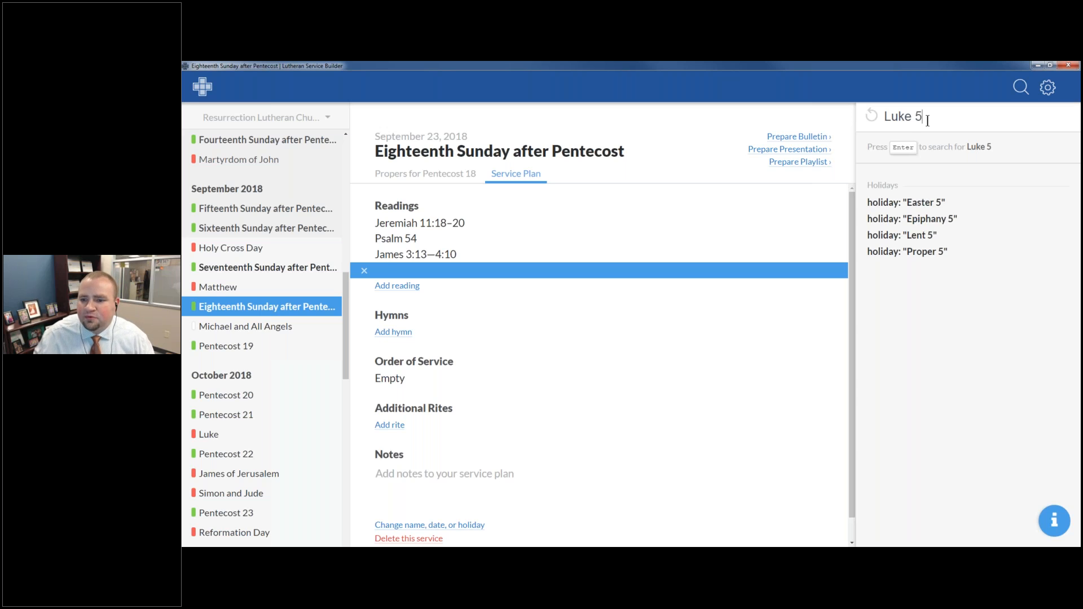
{"action": "key", "text": "Return"}
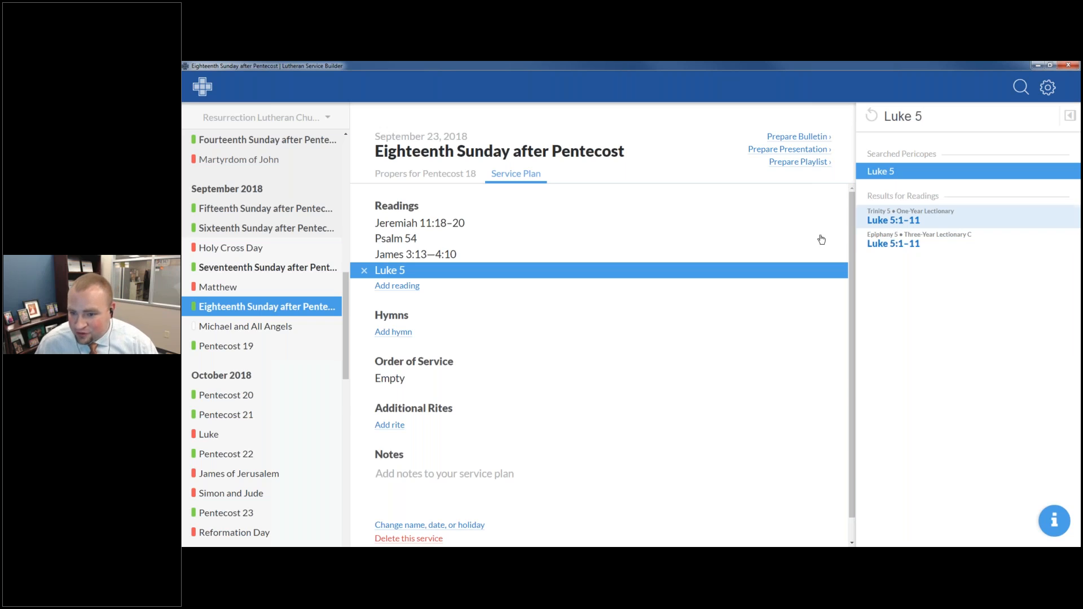
{"action": "left_click", "coordinate": [917, 223]}
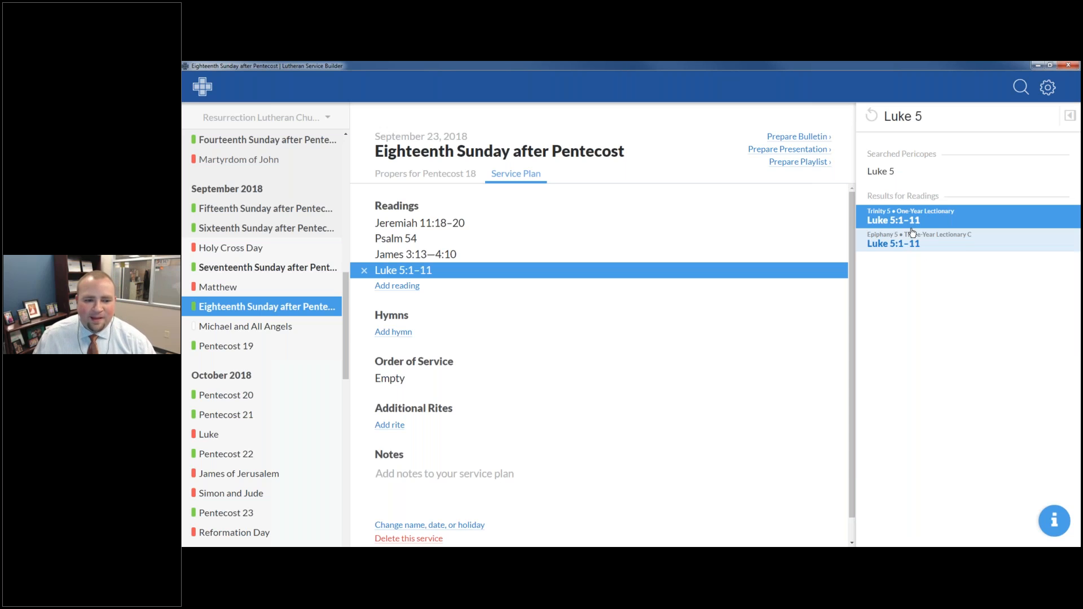
- Remove the Luke 5:1–11 reading and add the suggested Pentecost 18 reading Mark 9:30–37 in its place
{"action": "left_click", "coordinate": [364, 271]}
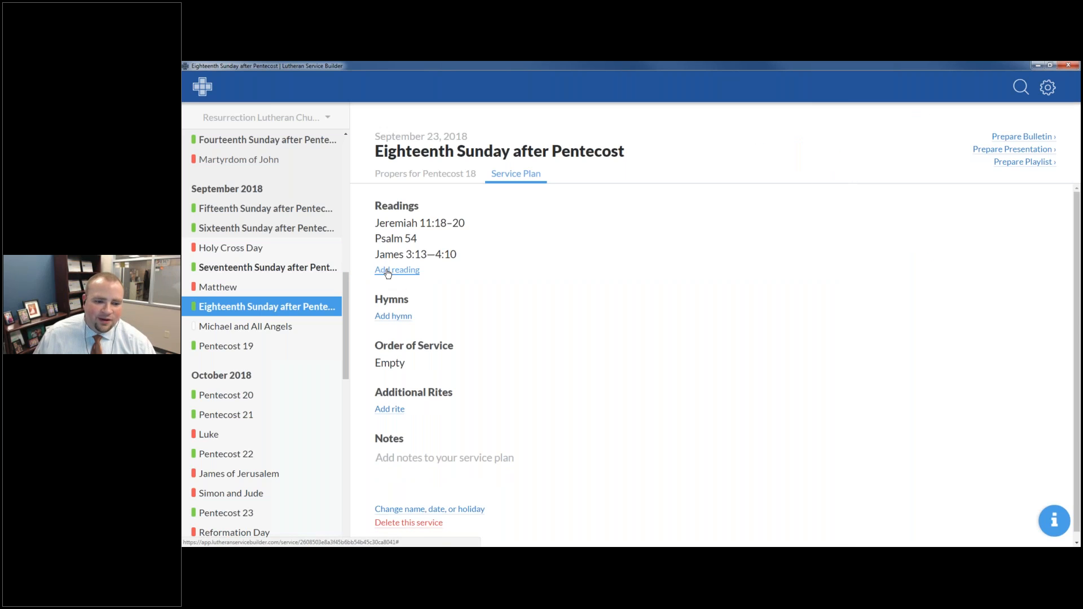
{"action": "left_click", "coordinate": [388, 270]}
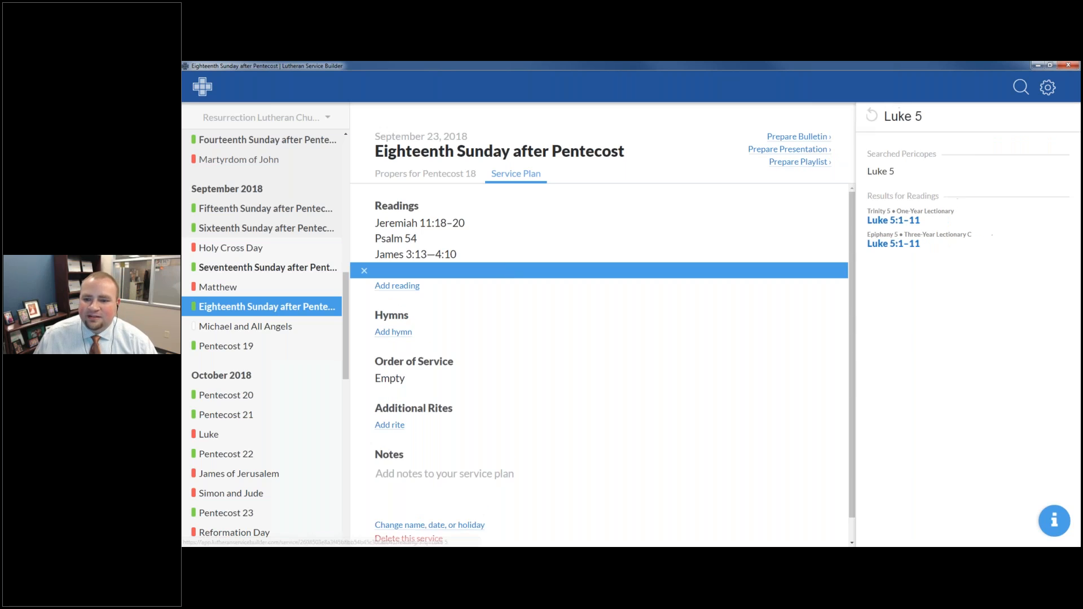
{"action": "left_click", "coordinate": [873, 116]}
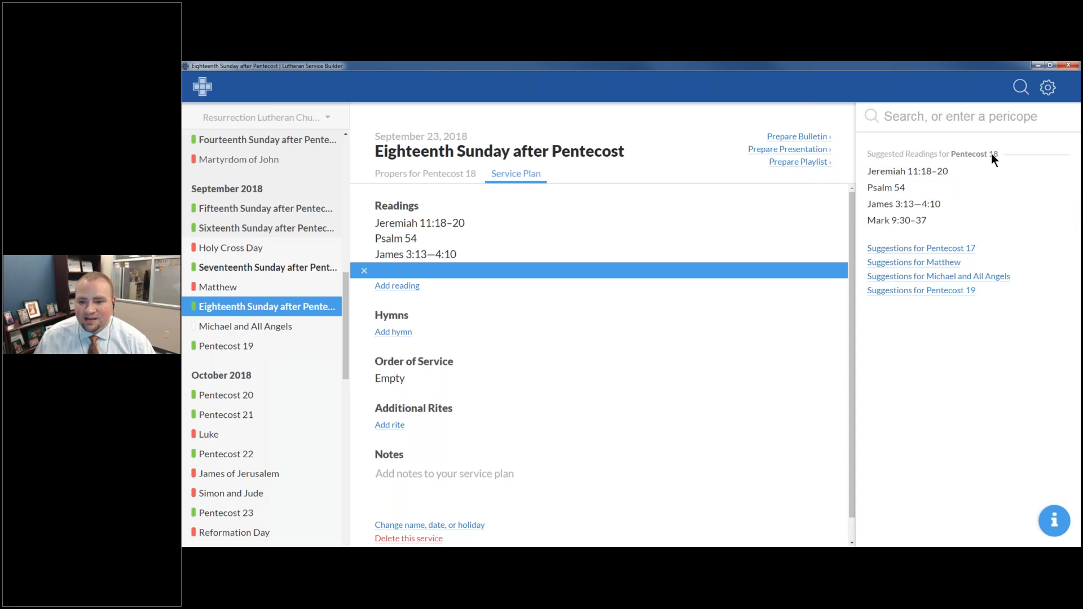
{"action": "left_click", "coordinate": [914, 226]}
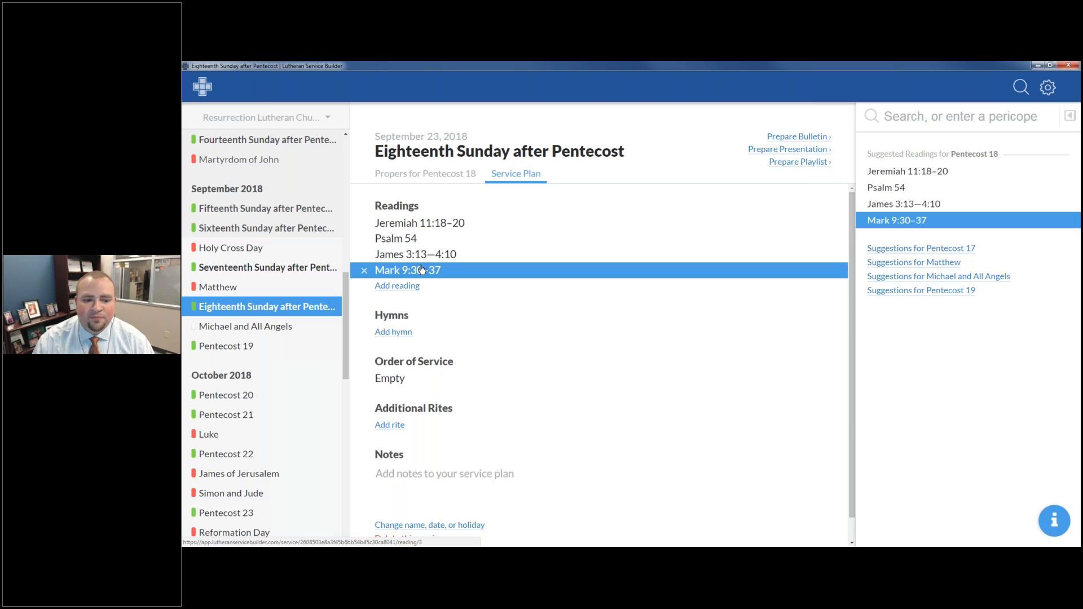
- Add hymns 851 Lord of Glory, You Have Bought Us and 845 Where Charity and Love Prevail to the service plan
{"action": "left_click", "coordinate": [405, 333]}
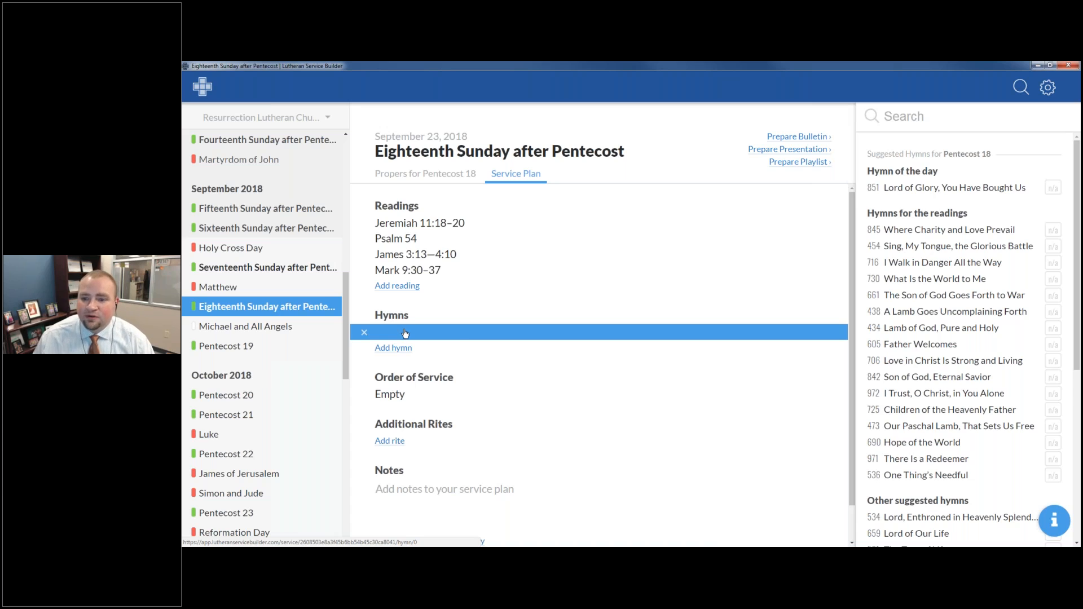
{"action": "left_click", "coordinate": [962, 194]}
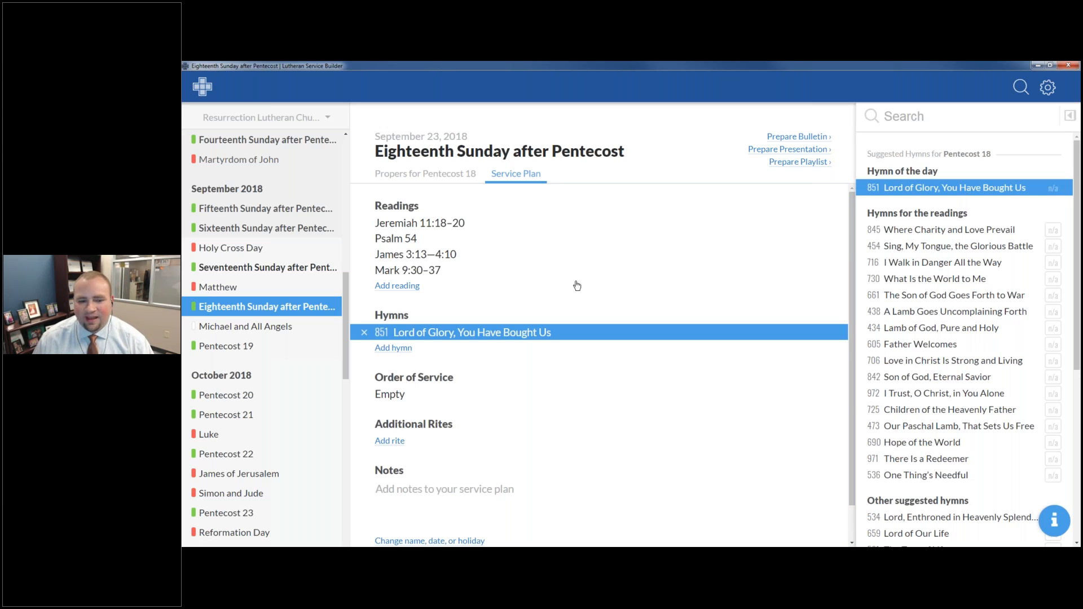
{"action": "left_click", "coordinate": [400, 349]}
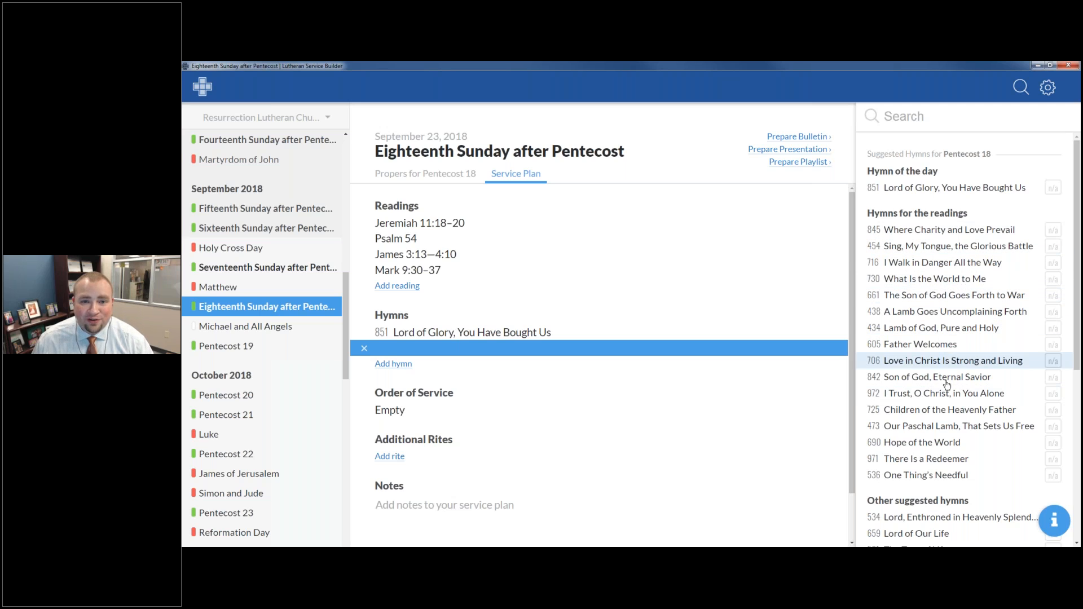
{"action": "left_click", "coordinate": [982, 231]}
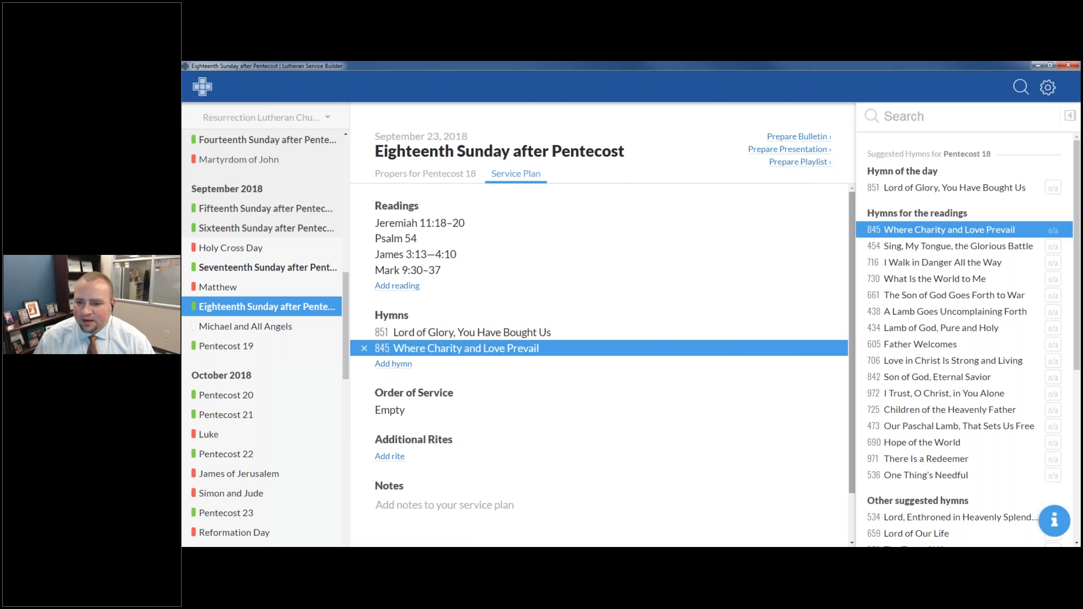
- Look through the suggested hymns for Pentecost 18, including the hymns for the readings and the other suggested hymns
{"action": "scroll", "coordinate": [960, 288], "scroll_direction": "down", "scroll_amount": 3}
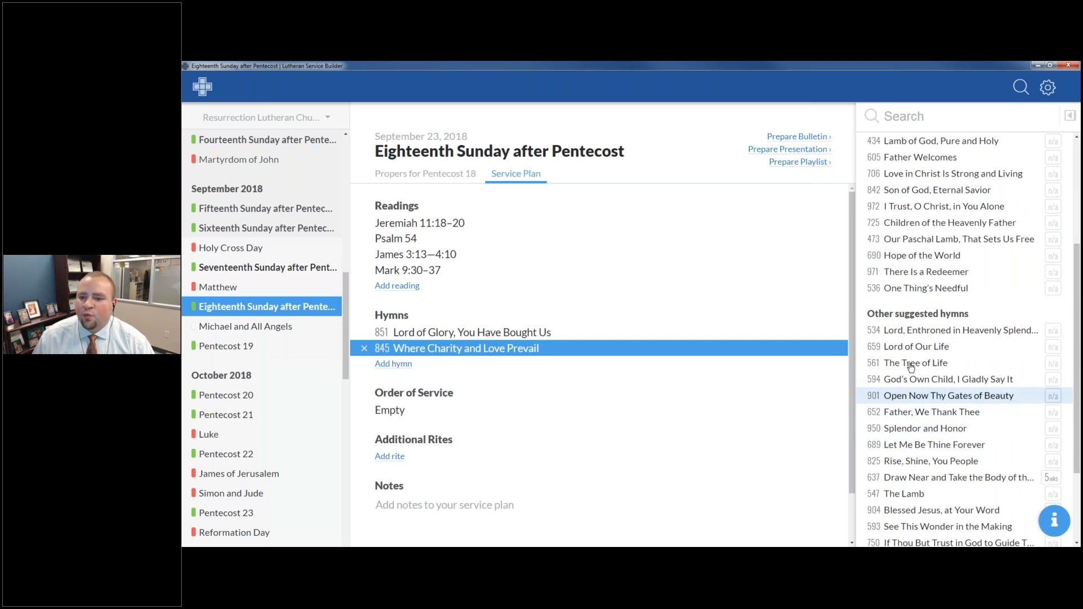
{"action": "scroll", "coordinate": [912, 366], "scroll_direction": "up", "scroll_amount": 3}
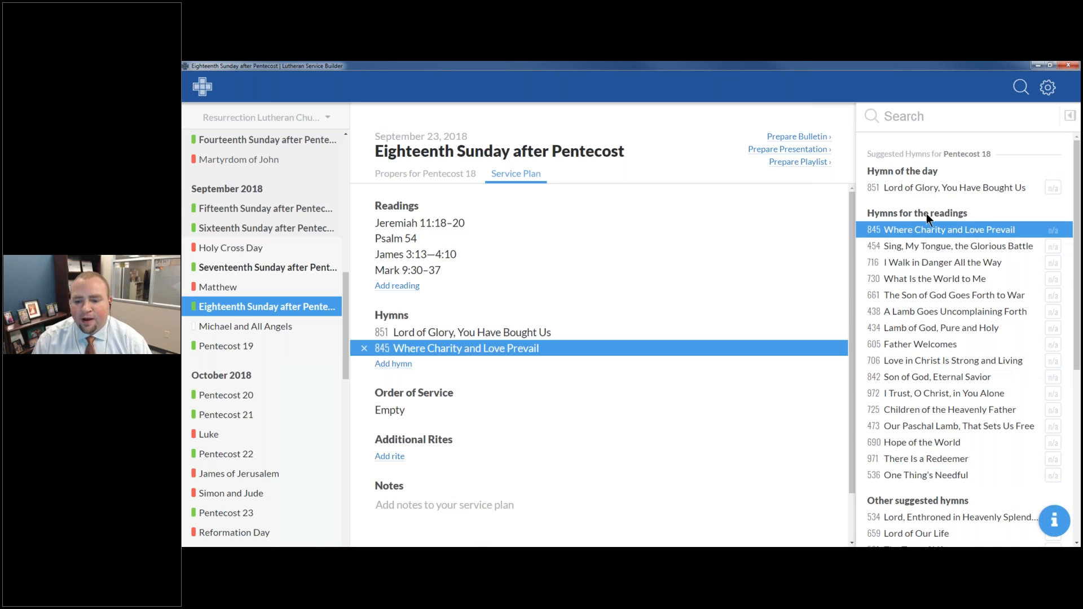
{"action": "scroll", "coordinate": [1018, 457], "scroll_direction": "down", "scroll_amount": 1}
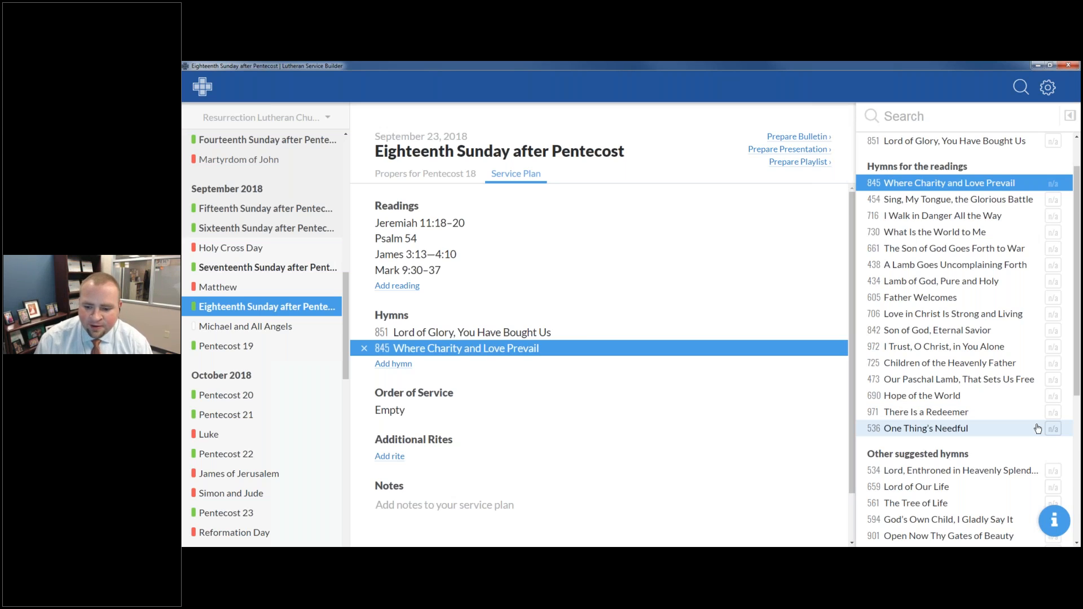
{"action": "scroll", "coordinate": [926, 422], "scroll_direction": "down", "scroll_amount": 4}
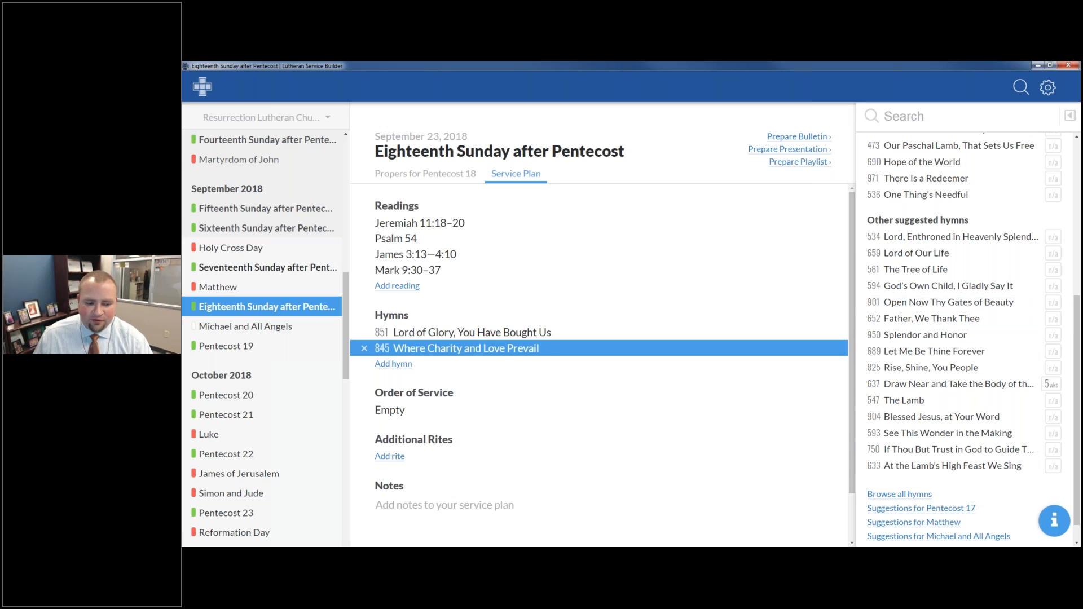
- Switch to Google Chrome and show the Concordia Publishing House page for Worship Planning Book: Year B 2018
{"action": "left_click", "coordinate": [339, 555]}
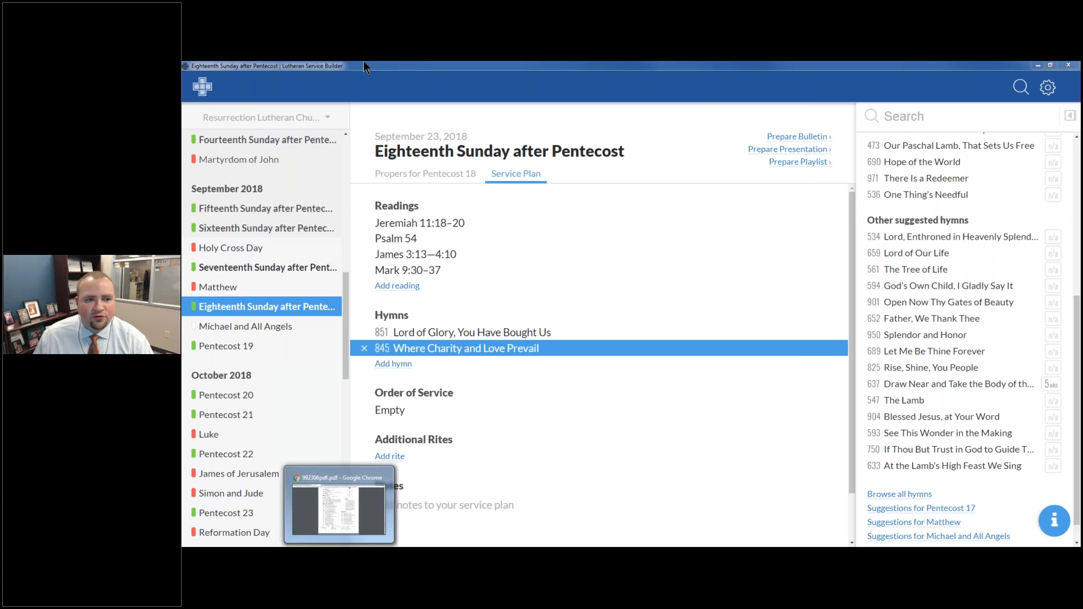
{"action": "left_click", "coordinate": [315, 68]}
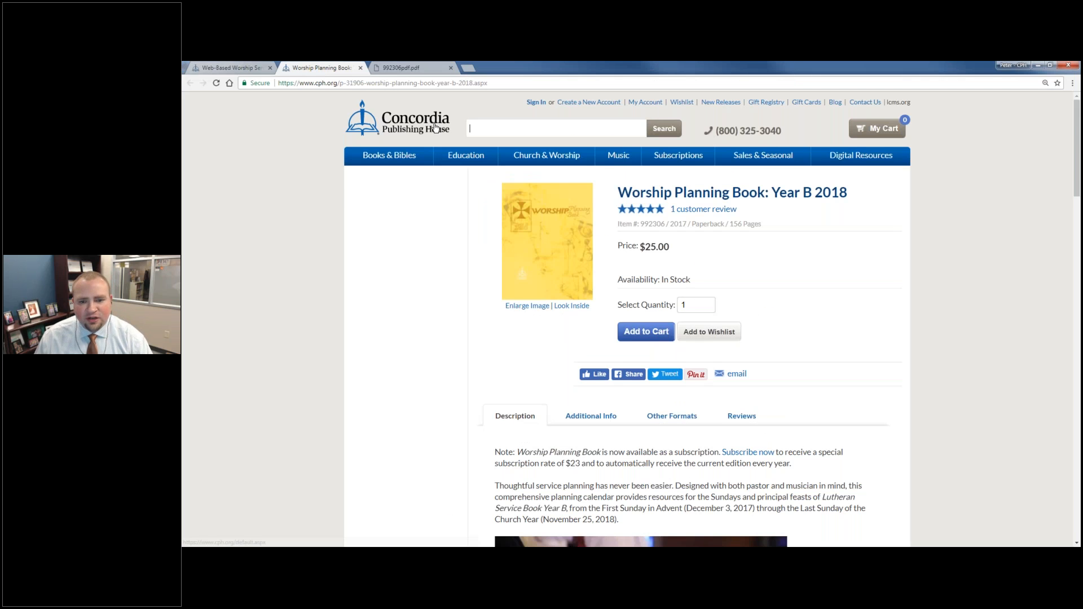
{"action": "mouse_move", "coordinate": [547, 159]}
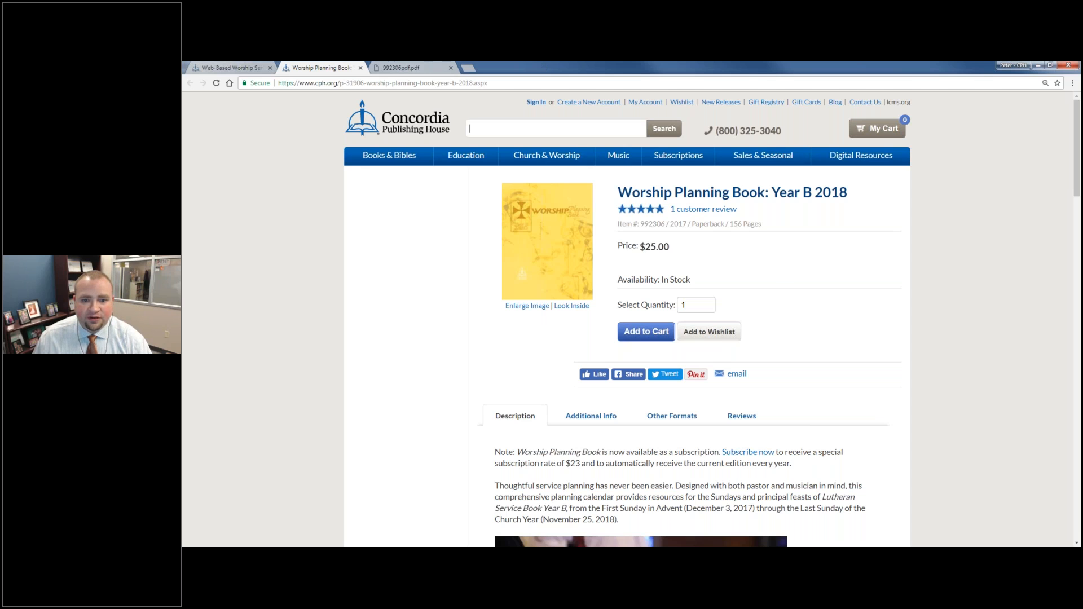
- Show the 992306pdf.pdf document and enlarge its page for the Eighteenth Sunday after Pentecost (Proper 20), September 23, 2018
{"action": "key", "text": "ctrl+Tab"}
{"action": "scroll", "coordinate": [643, 268], "scroll_direction": "up", "scroll_amount": 3}
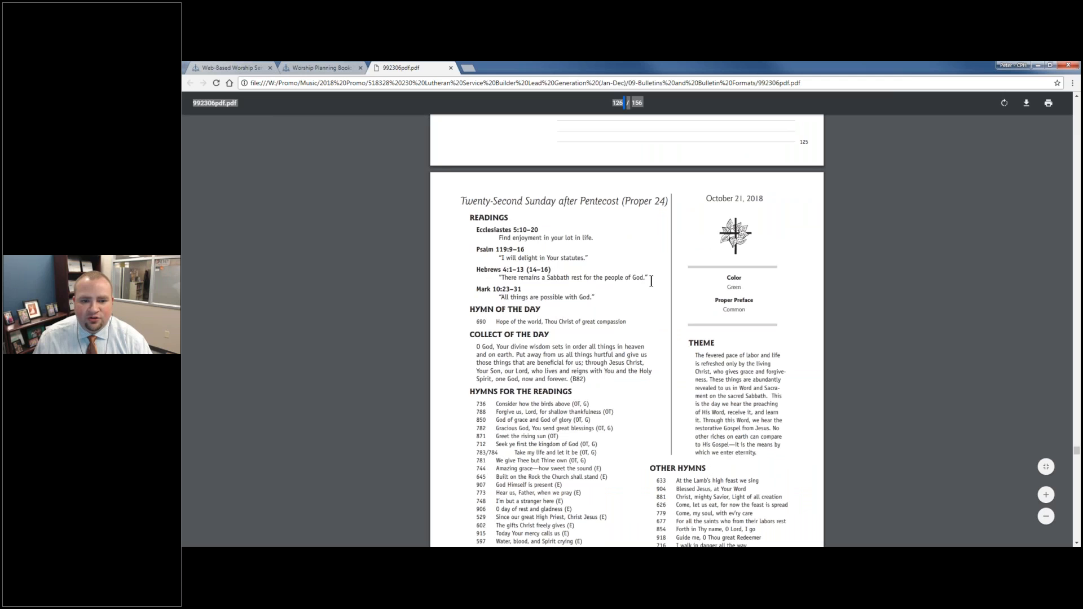
{"action": "scroll", "coordinate": [651, 281], "scroll_direction": "up", "scroll_amount": 20}
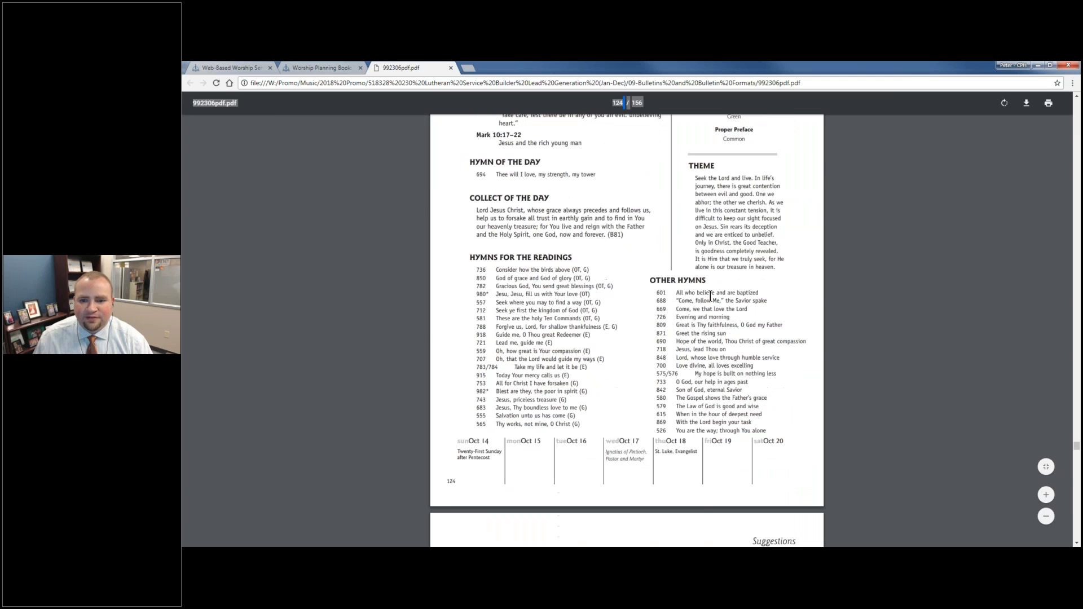
{"action": "scroll", "coordinate": [719, 335], "scroll_direction": "up", "scroll_amount": 20}
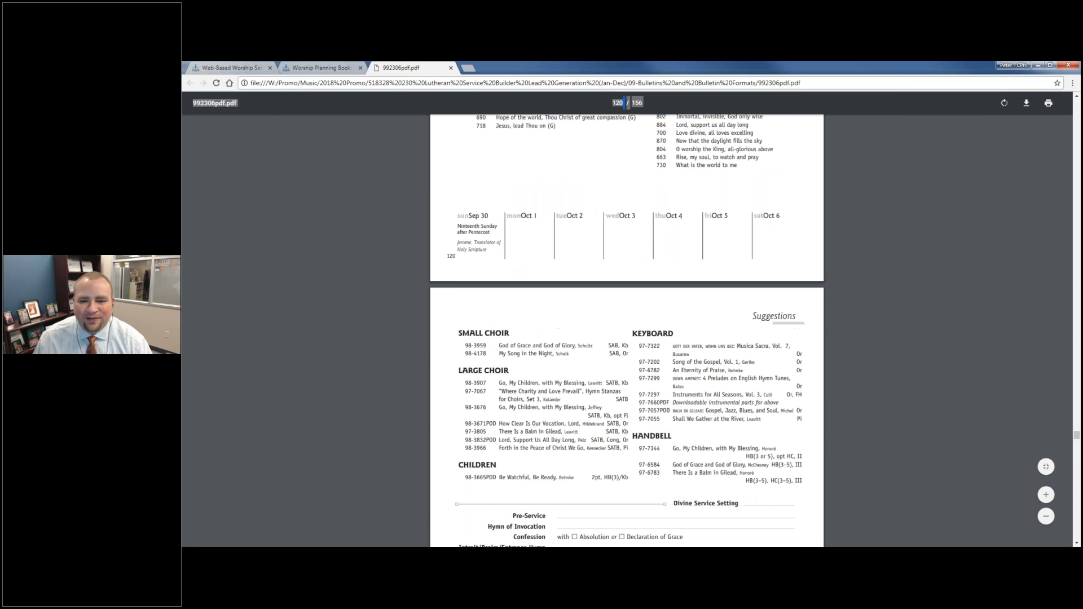
{"action": "scroll", "coordinate": [719, 336], "scroll_direction": "up", "scroll_amount": 12}
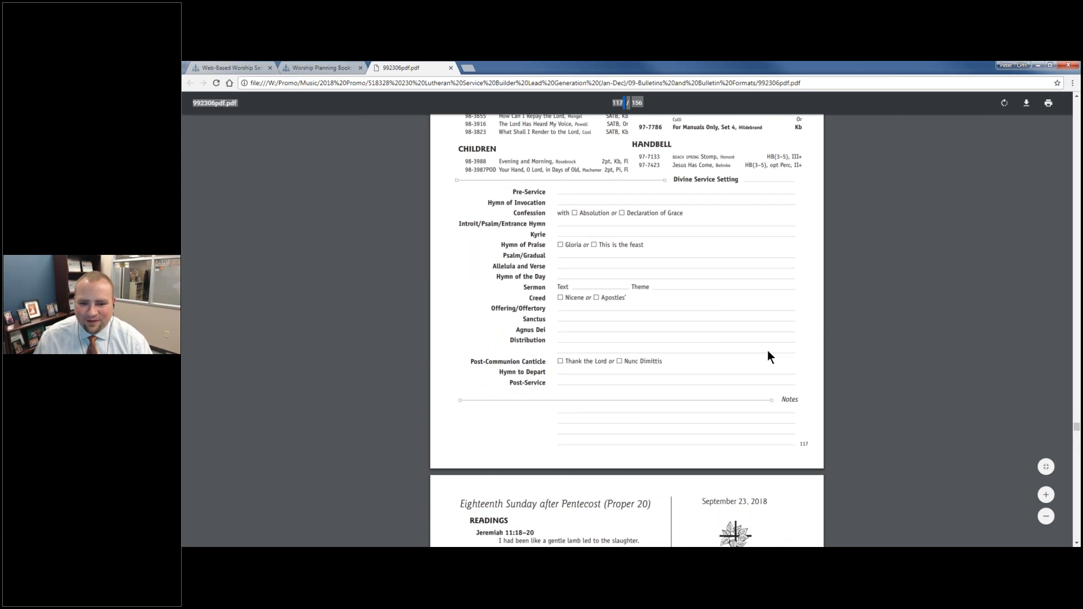
{"action": "scroll", "coordinate": [767, 350], "scroll_direction": "down", "scroll_amount": 5}
{"action": "scroll", "coordinate": [761, 350], "scroll_direction": "down", "scroll_amount": 4}
{"action": "scroll", "coordinate": [760, 350], "scroll_direction": "up", "scroll_amount": 2}
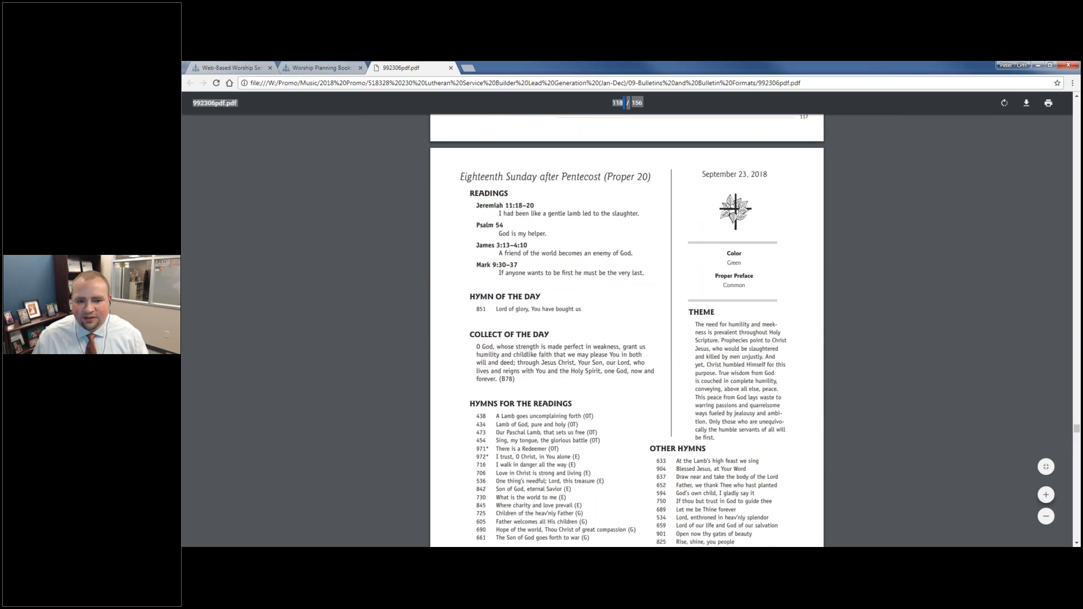
{"action": "left_click", "coordinate": [1046, 494]}
{"action": "left_click", "coordinate": [1045, 494]}
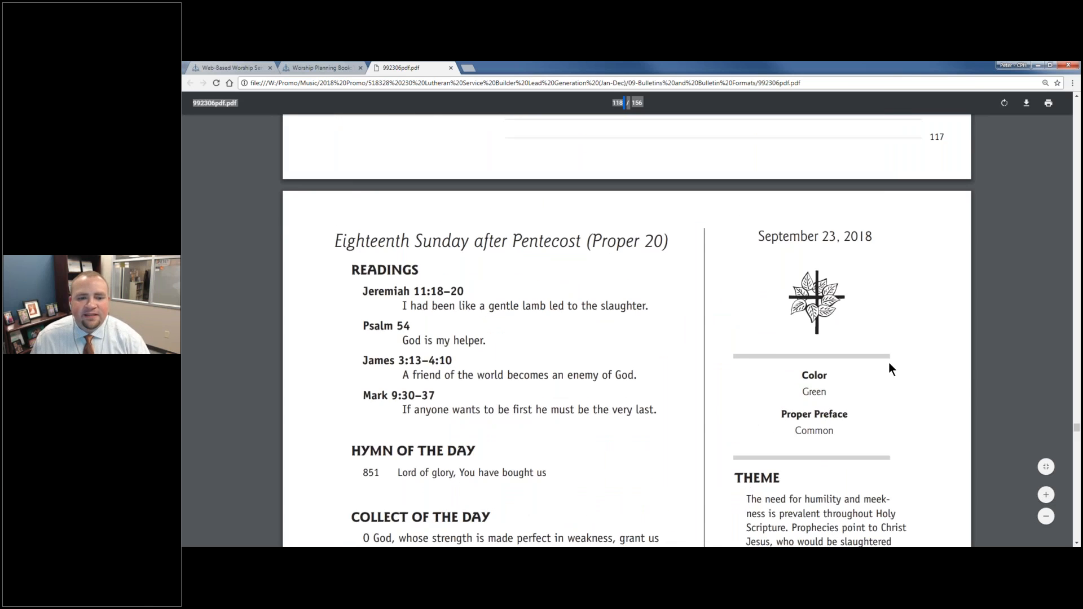
- Examine the page's readings, hymn suggestions and theme and the facing choir, keyboard and handbell suggestions, and return to Lutheran Service Builder
{"action": "scroll", "coordinate": [888, 356], "scroll_direction": "down", "scroll_amount": 2}
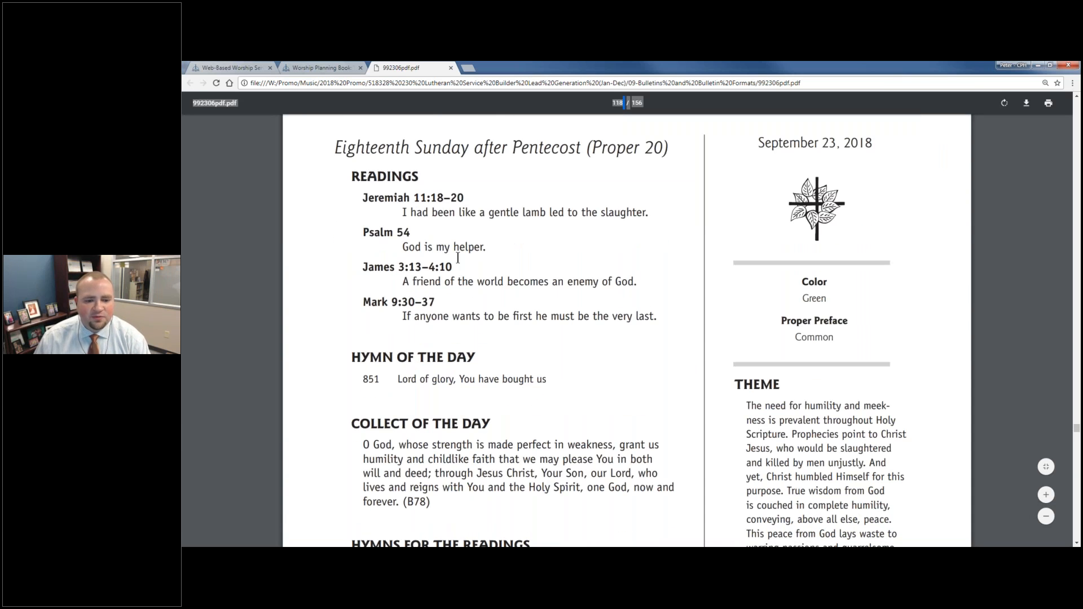
{"action": "scroll", "coordinate": [457, 258], "scroll_direction": "down", "scroll_amount": 1}
{"action": "left_click_drag", "start_coordinate": [396, 333], "coordinate": [575, 336]}
{"action": "left_click", "coordinate": [572, 334]}
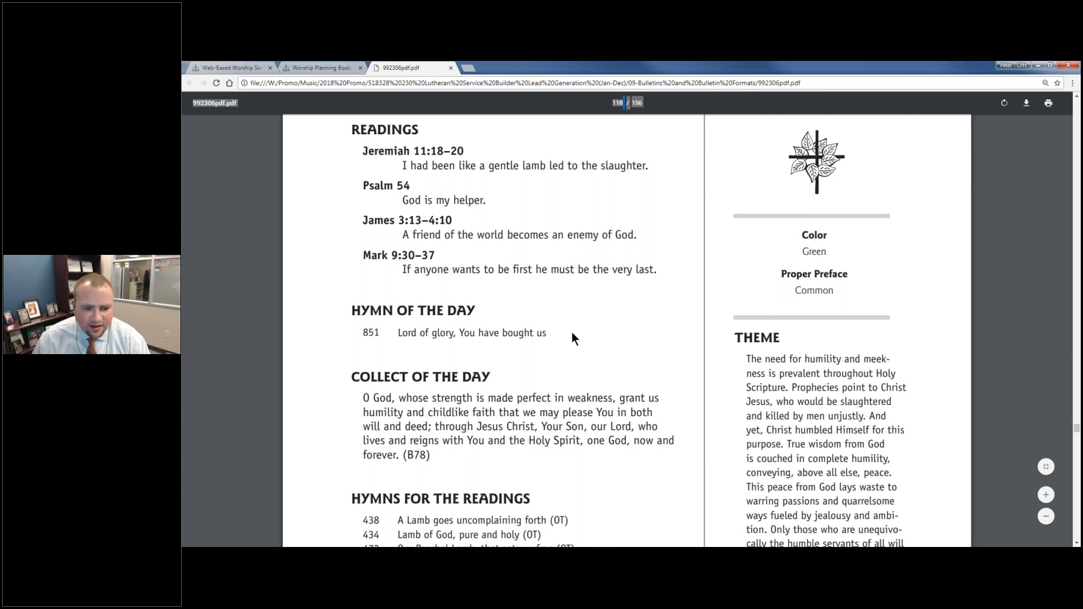
{"action": "scroll", "coordinate": [571, 333], "scroll_direction": "down", "scroll_amount": 3}
{"action": "scroll", "coordinate": [627, 330], "scroll_direction": "down", "scroll_amount": 5}
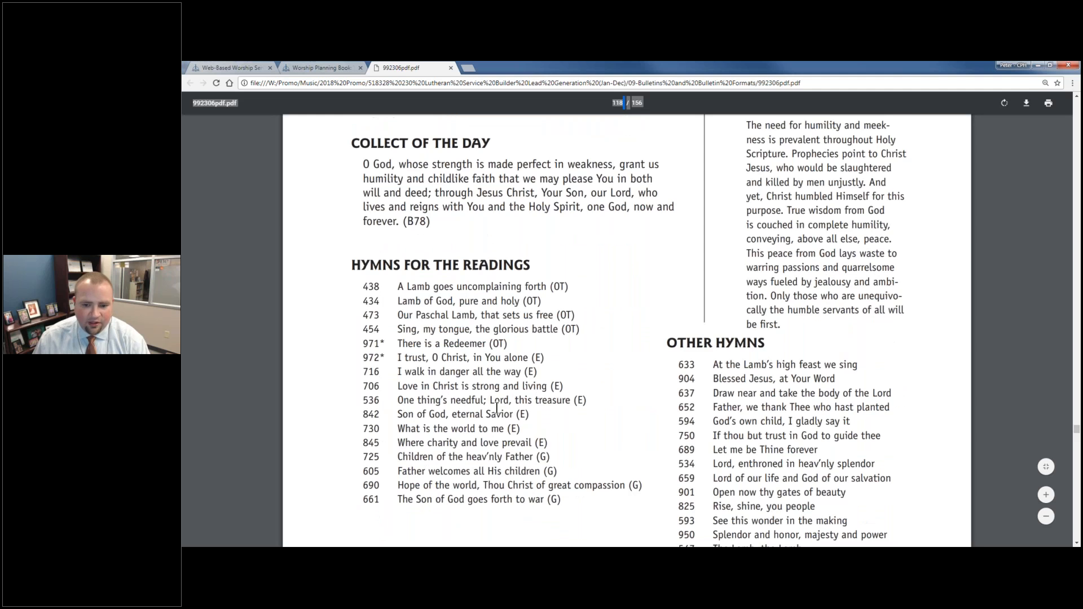
{"action": "scroll", "coordinate": [840, 404], "scroll_direction": "up", "scroll_amount": 2}
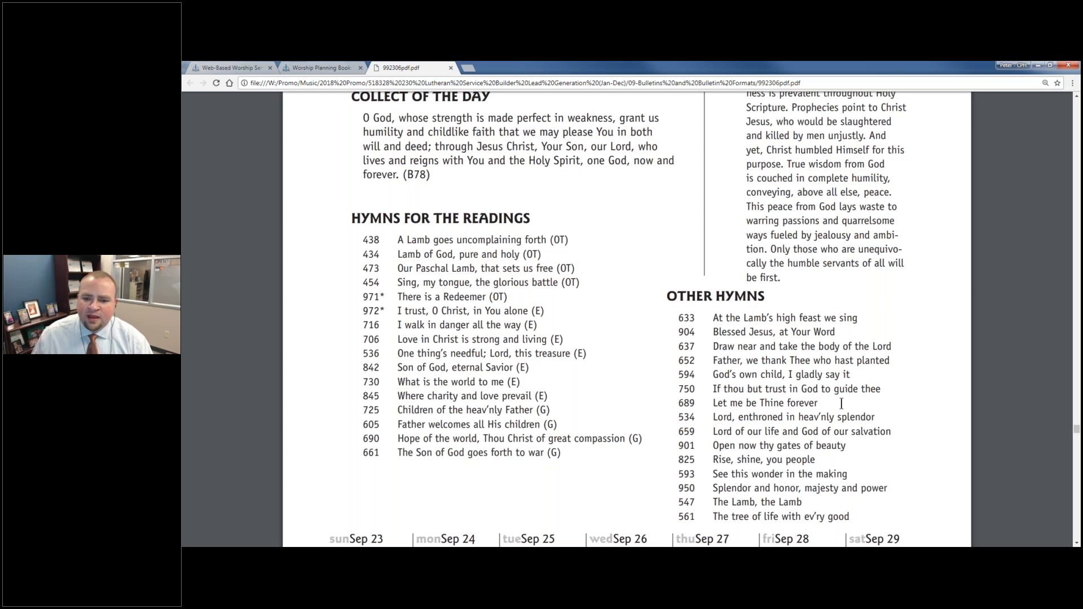
{"action": "scroll", "coordinate": [832, 393], "scroll_direction": "up", "scroll_amount": 2}
{"action": "left_click_drag", "start_coordinate": [733, 148], "coordinate": [830, 371]}
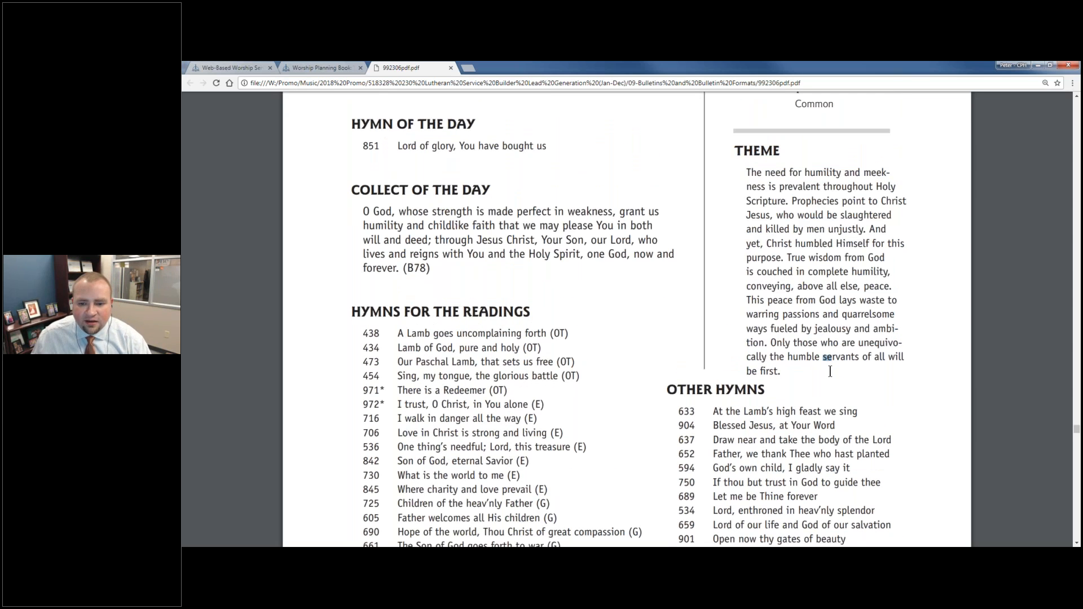
{"action": "scroll", "coordinate": [829, 371], "scroll_direction": "up", "scroll_amount": 1}
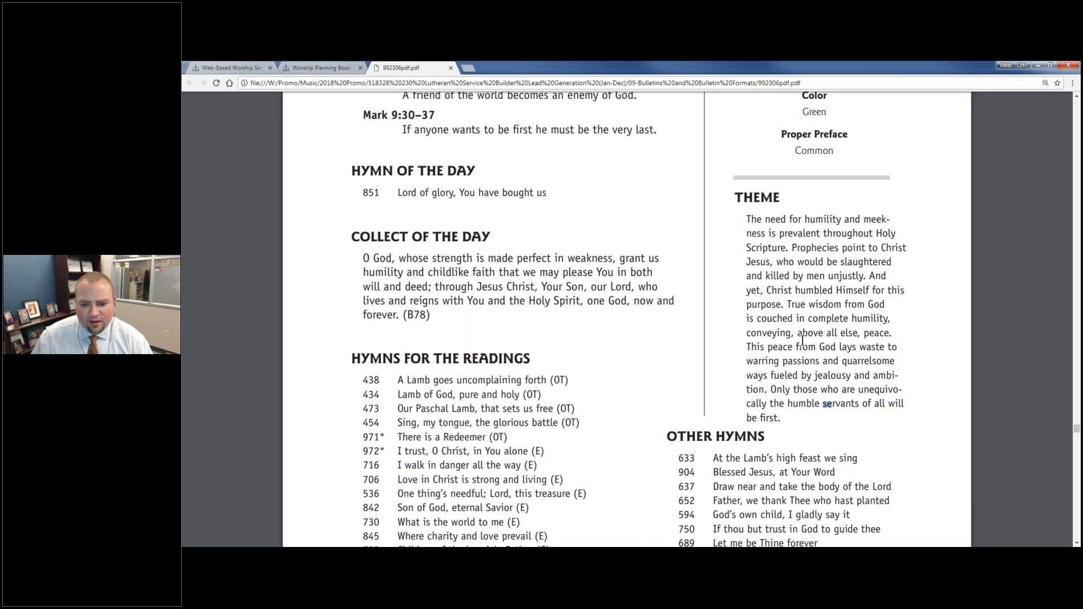
{"action": "scroll", "coordinate": [803, 340], "scroll_direction": "down", "scroll_amount": 3}
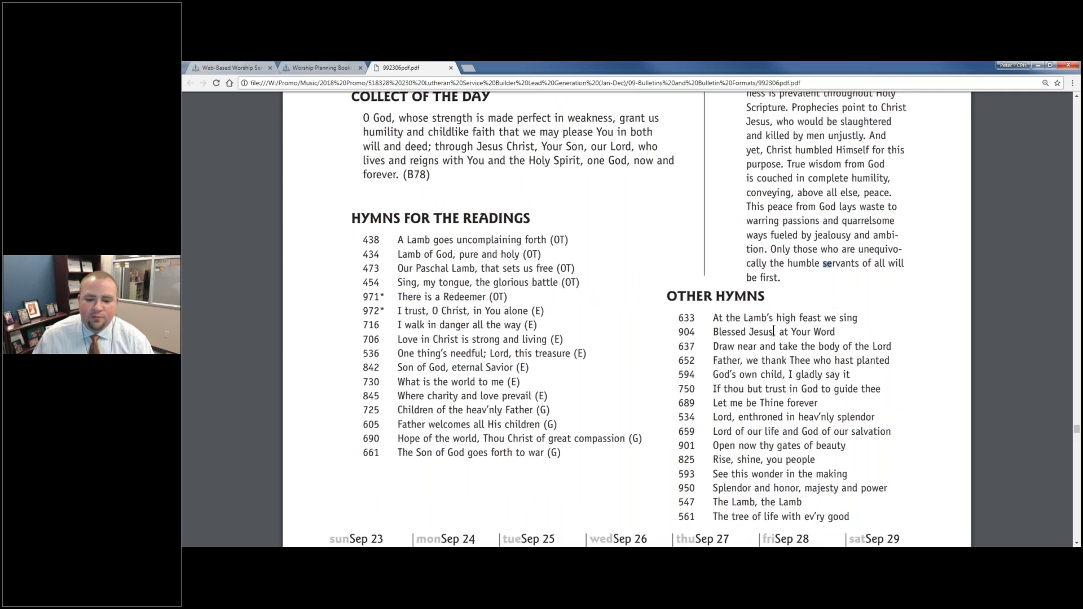
{"action": "scroll", "coordinate": [773, 331], "scroll_direction": "down", "scroll_amount": 10}
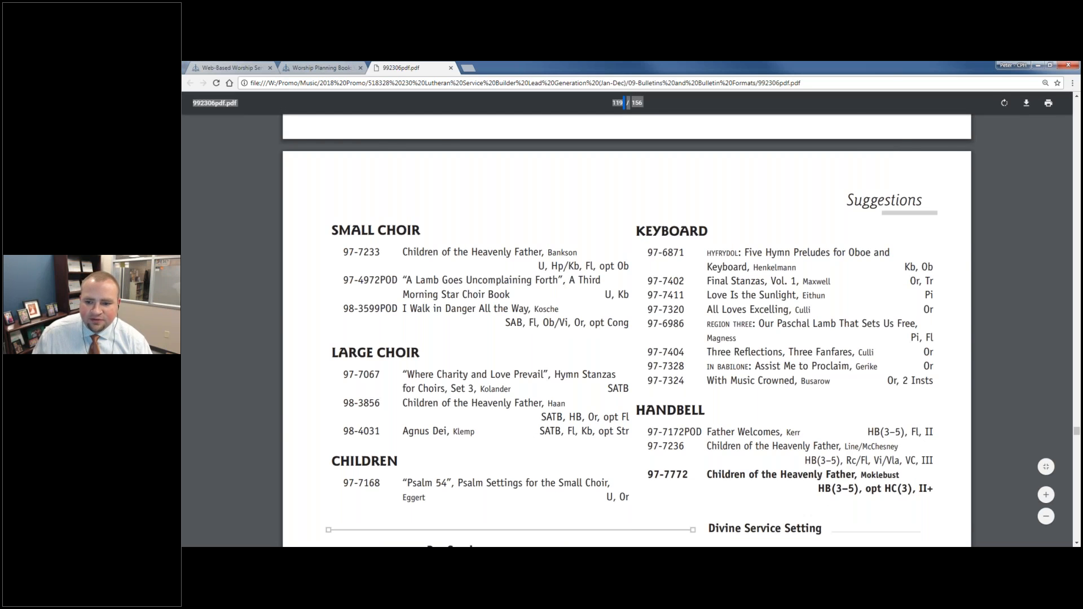
{"action": "key", "text": "alt+Tab"}
{"action": "left_click", "coordinate": [921, 319]}
{"action": "double_click", "coordinate": [903, 400]}
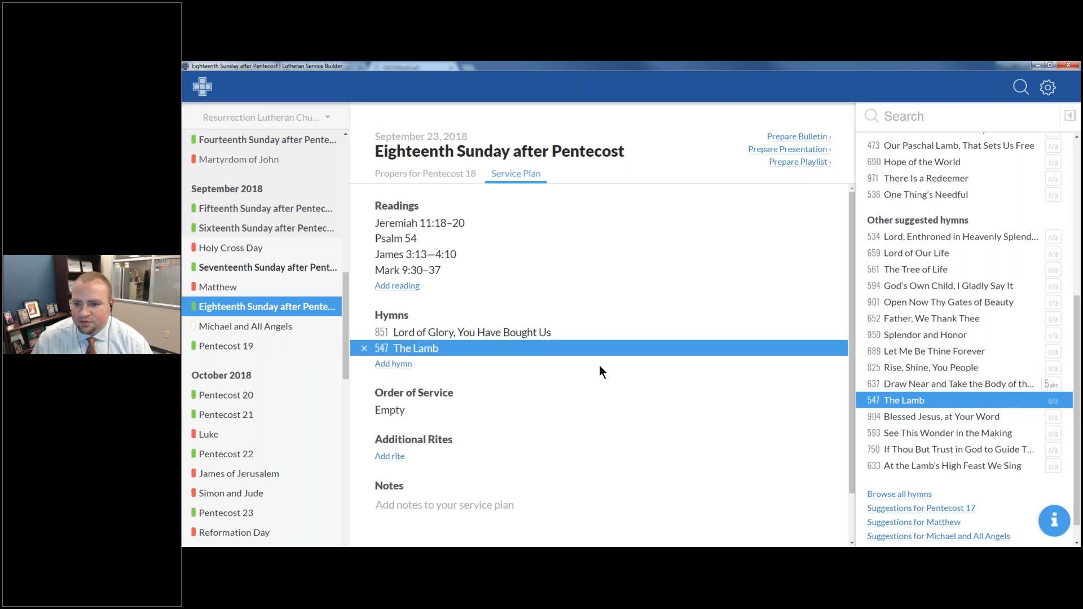
{"action": "scroll", "coordinate": [965, 249], "scroll_direction": "up", "scroll_amount": 5}
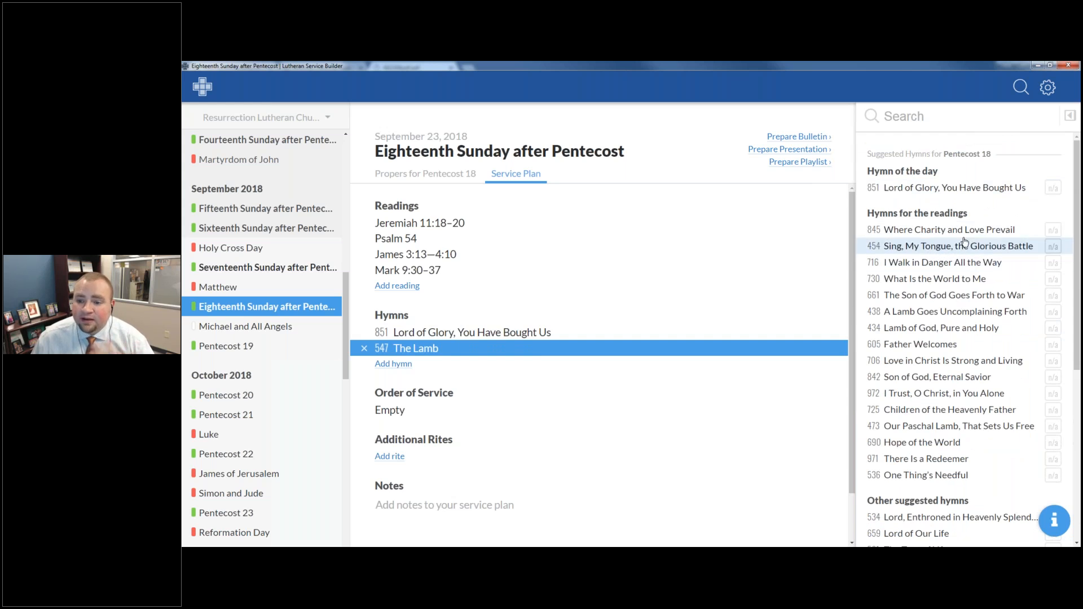
{"action": "double_click", "coordinate": [980, 231]}
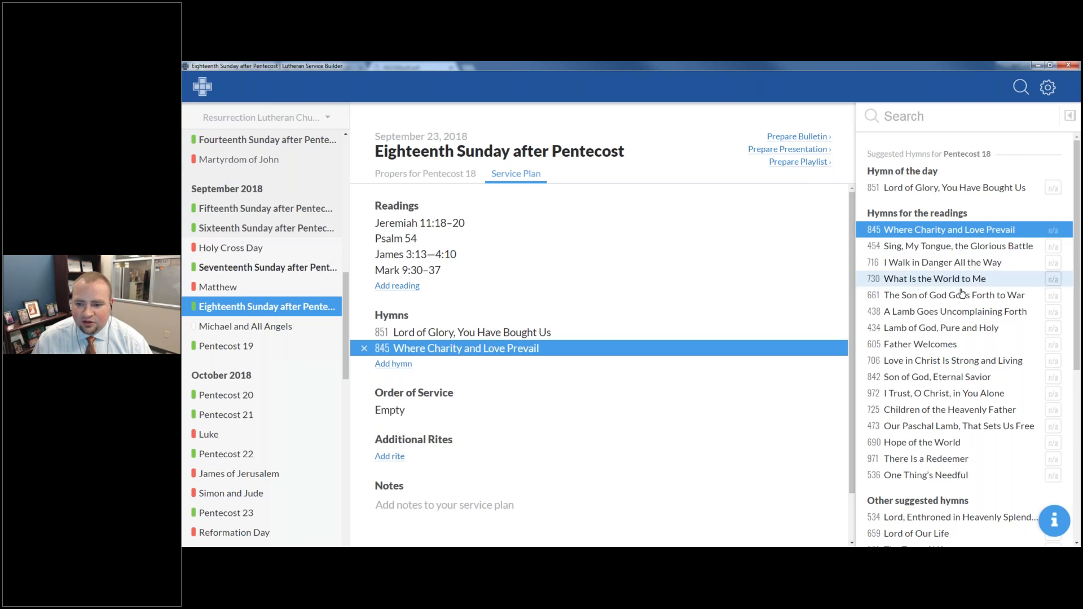
- Add the suggested hymns 547 The Lamb and 637 Draw Near and Take the Body of the Lord to the service plan
{"action": "left_click", "coordinate": [402, 366]}
{"action": "scroll", "coordinate": [948, 346], "scroll_direction": "down", "scroll_amount": 2}
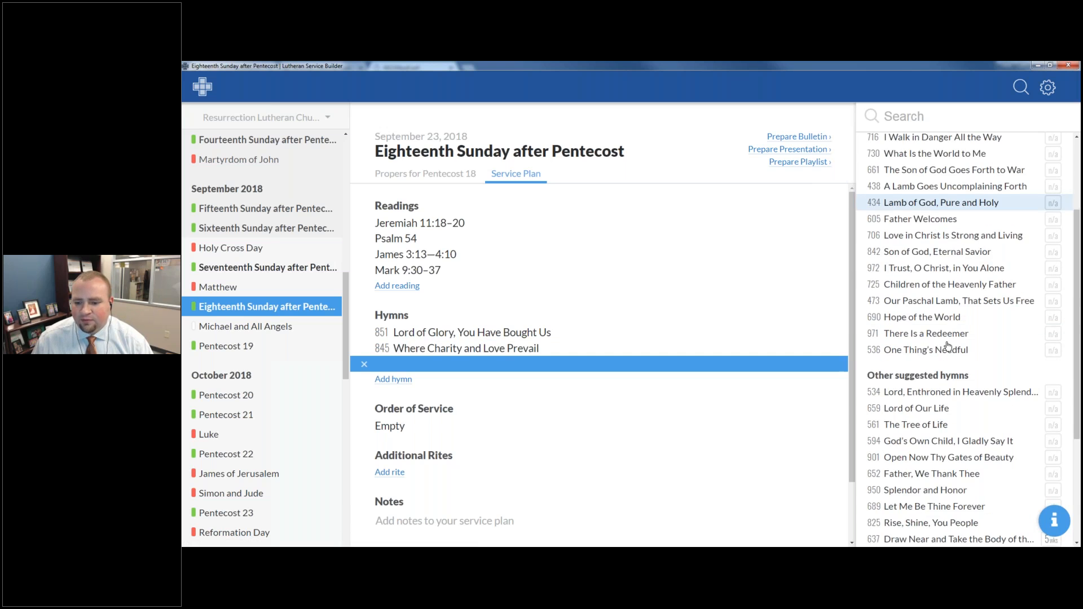
{"action": "scroll", "coordinate": [948, 347], "scroll_direction": "down", "scroll_amount": 3}
{"action": "left_click", "coordinate": [921, 401]}
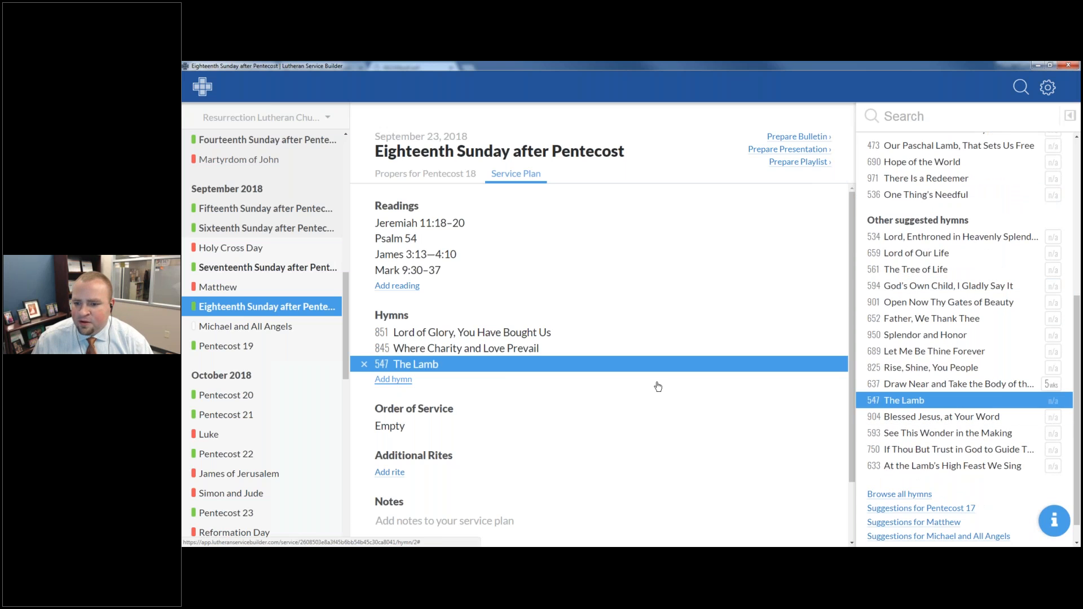
{"action": "scroll", "coordinate": [970, 328], "scroll_direction": "down", "scroll_amount": 4}
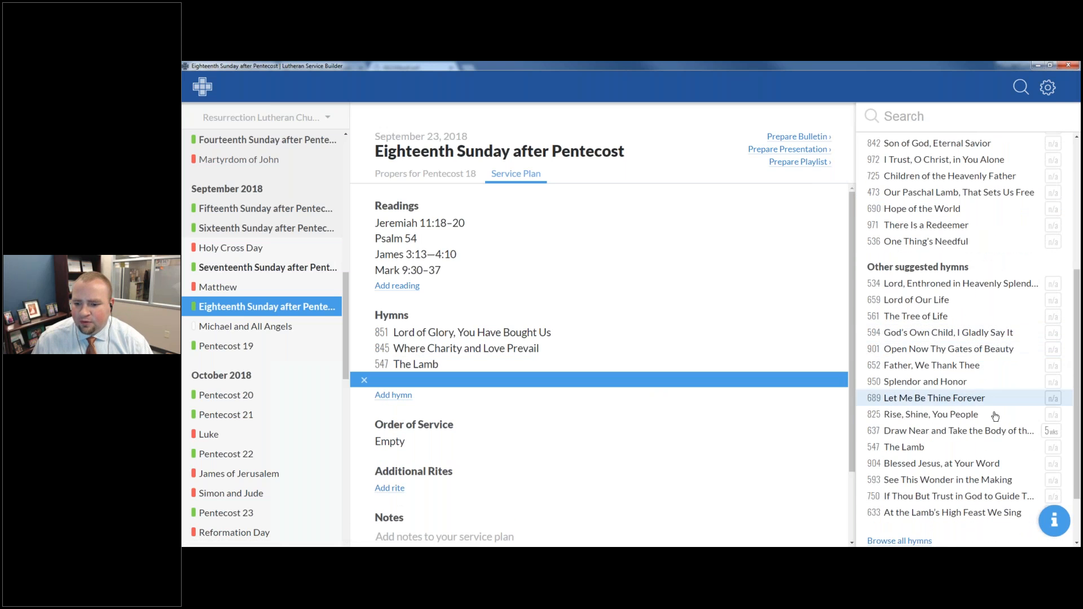
{"action": "left_click", "coordinate": [963, 433]}
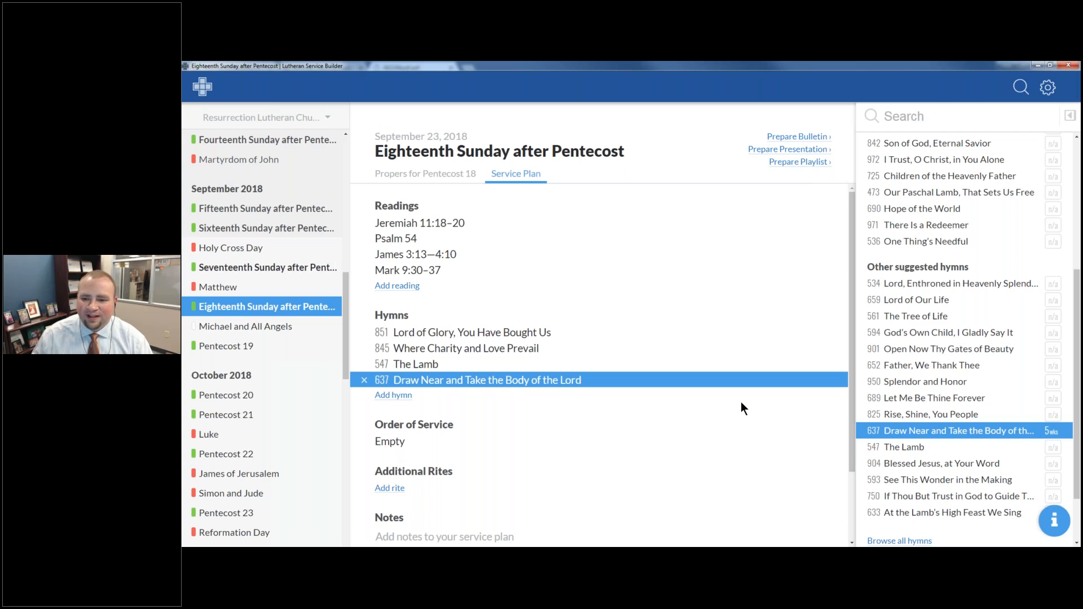
- Look through the available orders of service and set the plan's order to Divine Service, Setting One
{"action": "scroll", "coordinate": [563, 407], "scroll_direction": "down", "scroll_amount": 2}
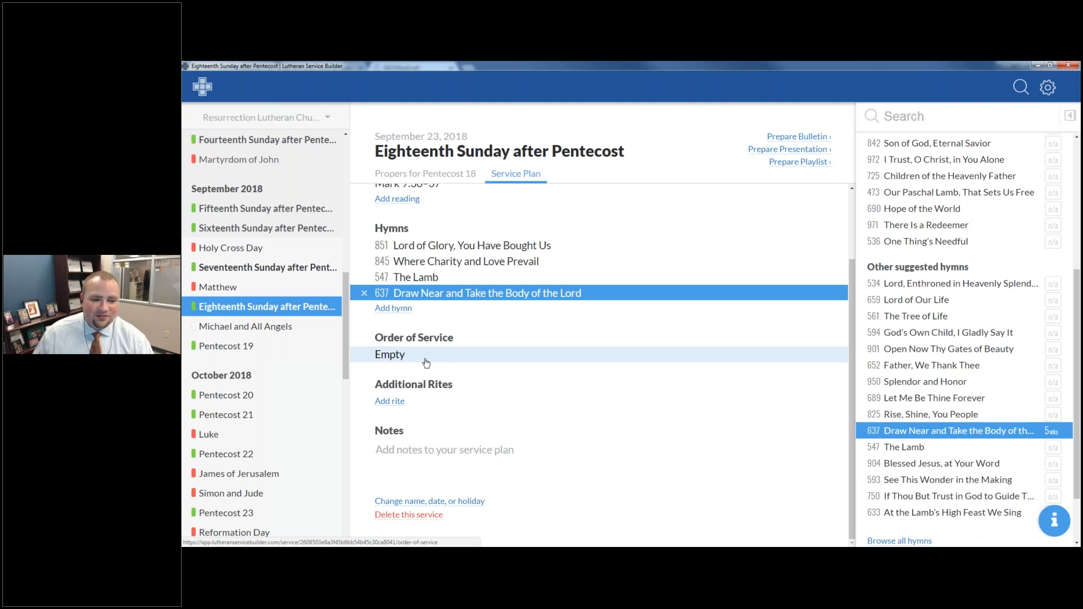
{"action": "left_click", "coordinate": [426, 362]}
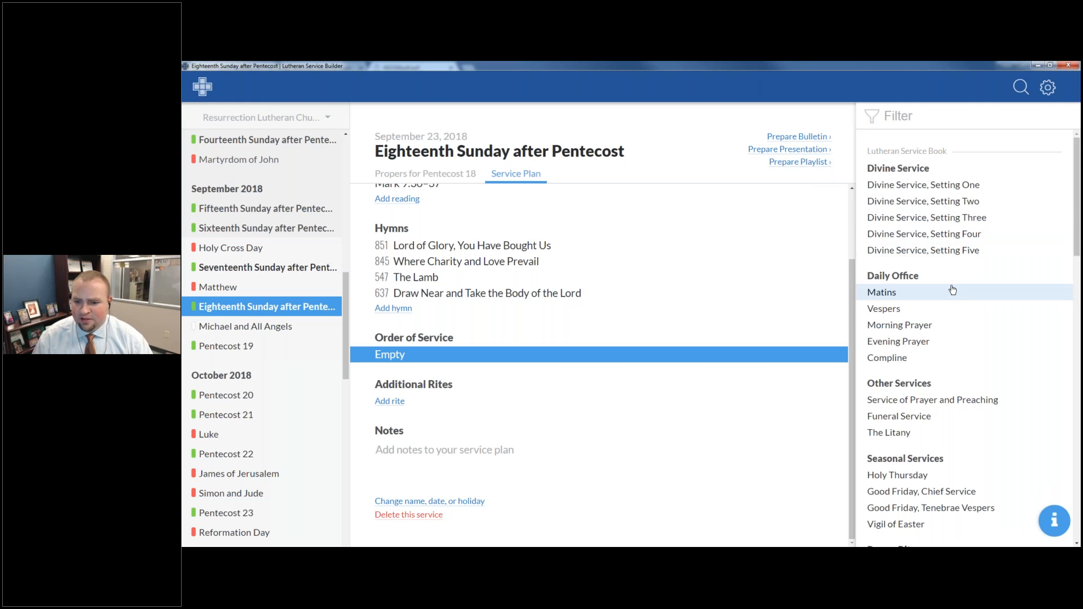
{"action": "scroll", "coordinate": [950, 287], "scroll_direction": "down", "scroll_amount": 1}
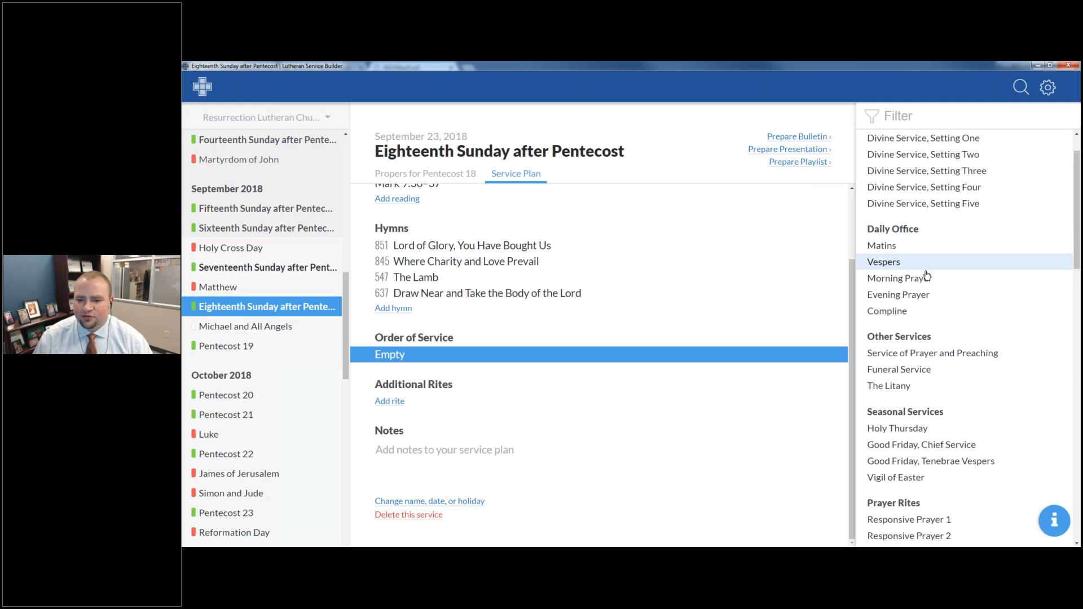
{"action": "scroll", "coordinate": [927, 276], "scroll_direction": "down", "scroll_amount": 1}
{"action": "scroll", "coordinate": [1045, 313], "scroll_direction": "down", "scroll_amount": 3}
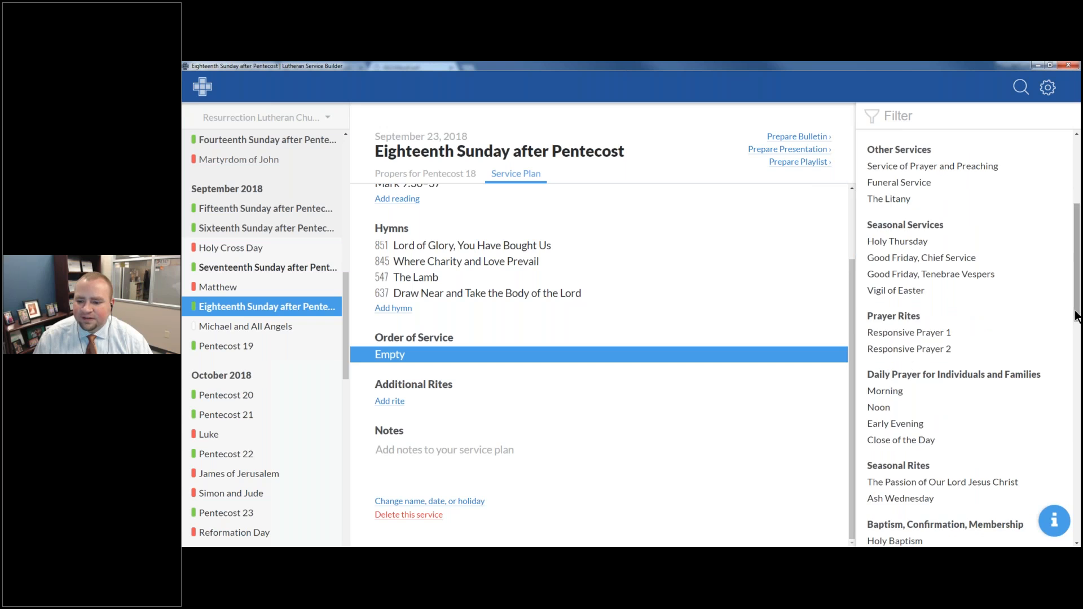
{"action": "scroll", "coordinate": [1043, 429], "scroll_direction": "down", "scroll_amount": 10}
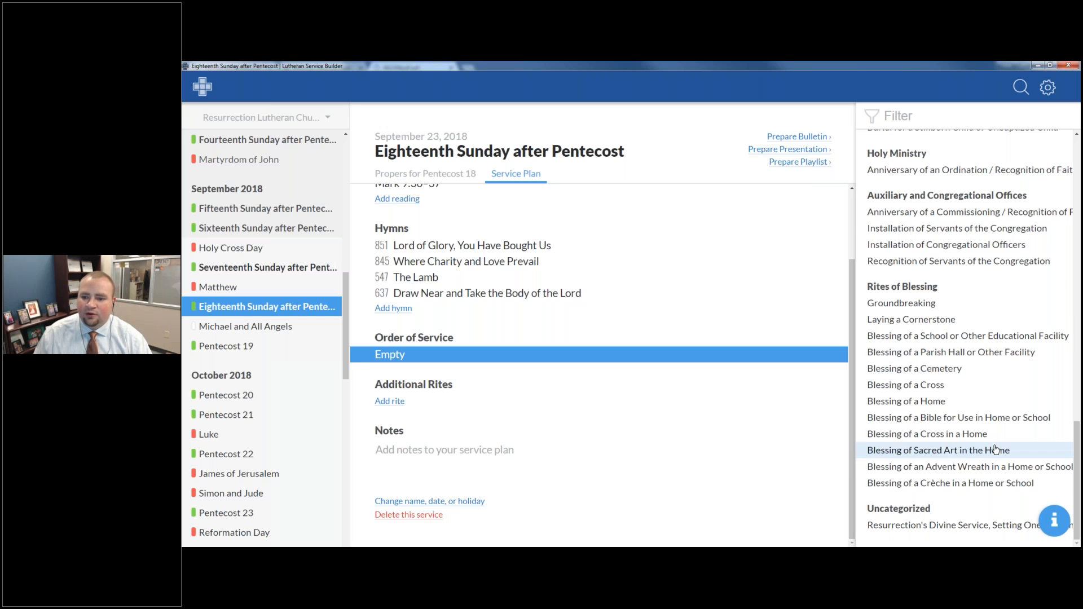
{"action": "scroll", "coordinate": [958, 445], "scroll_direction": "up", "scroll_amount": 5}
{"action": "scroll", "coordinate": [1027, 226], "scroll_direction": "up", "scroll_amount": 5}
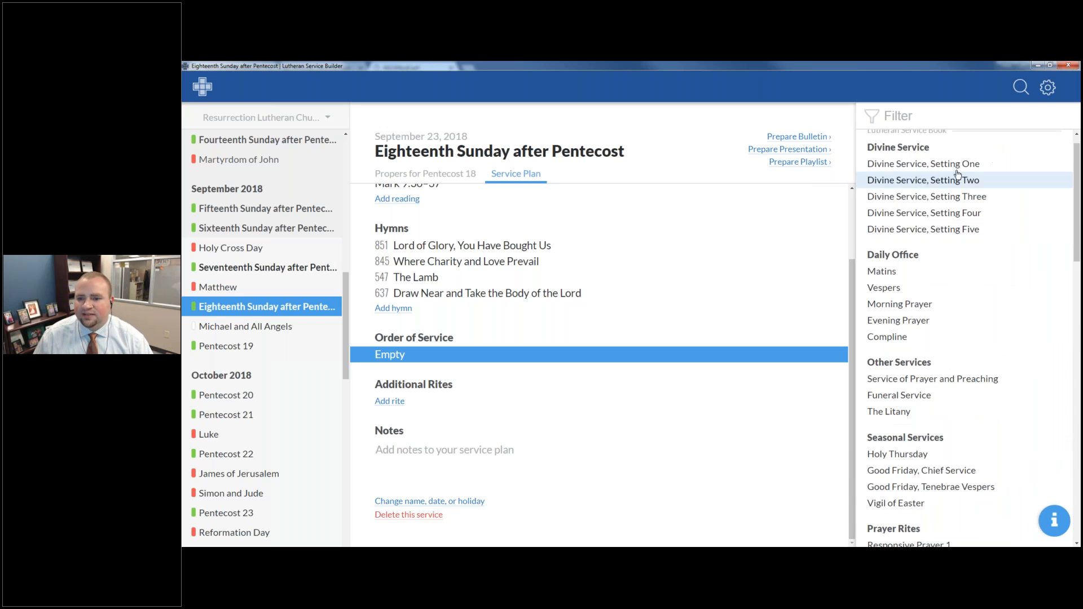
{"action": "left_click", "coordinate": [959, 165]}
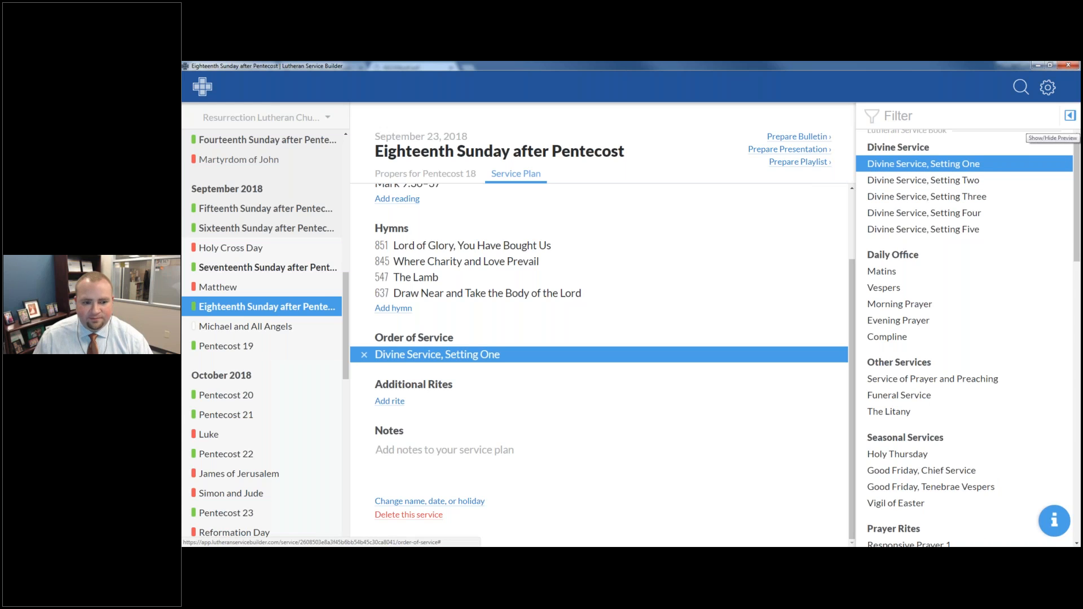
- Add the Holy Baptism rite to the plan and enter the note "Sunday School children will be singing at the 10:30 service."
{"action": "left_click", "coordinate": [389, 401]}
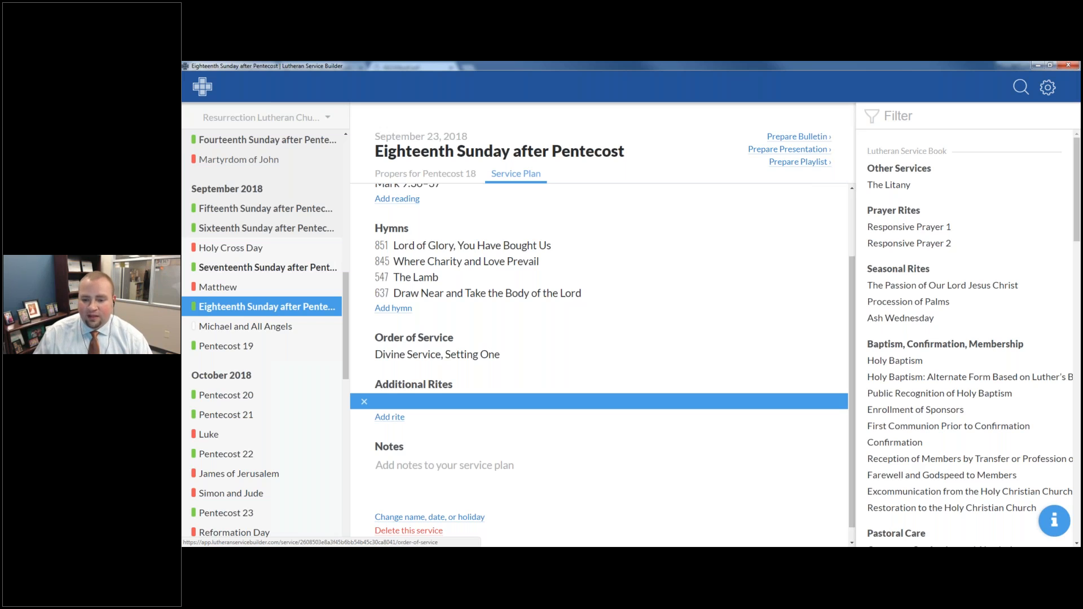
{"action": "left_click", "coordinate": [883, 361]}
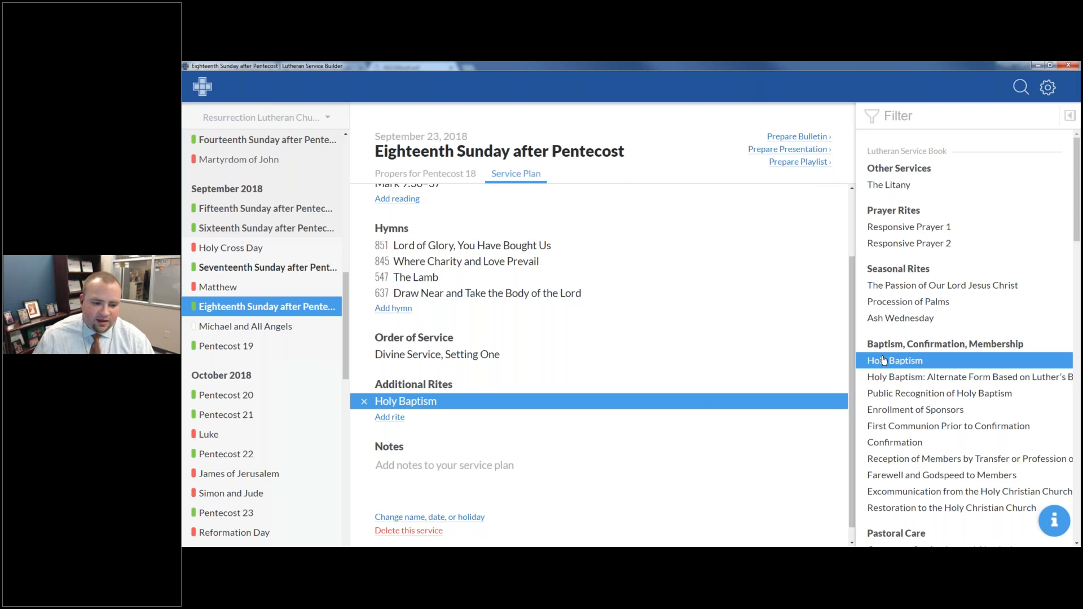
{"action": "left_click", "coordinate": [459, 471]}
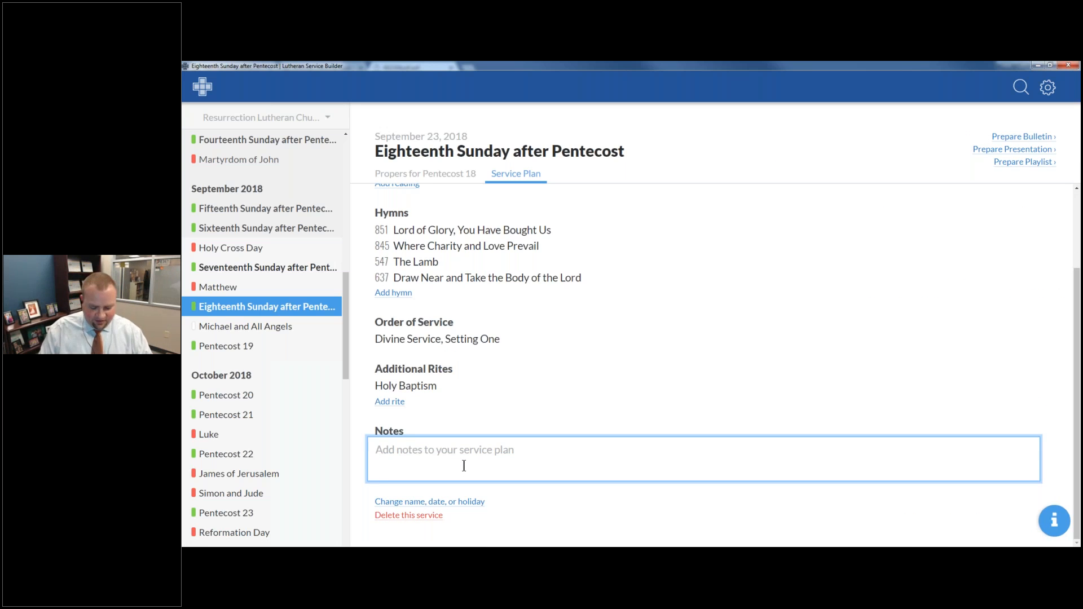
{"action": "type", "text": "Sundacy"}
{"action": "key", "text": "BackSpace"}
{"action": "key", "text": "BackSpace"}
{"action": "type", "text": "y School children"}
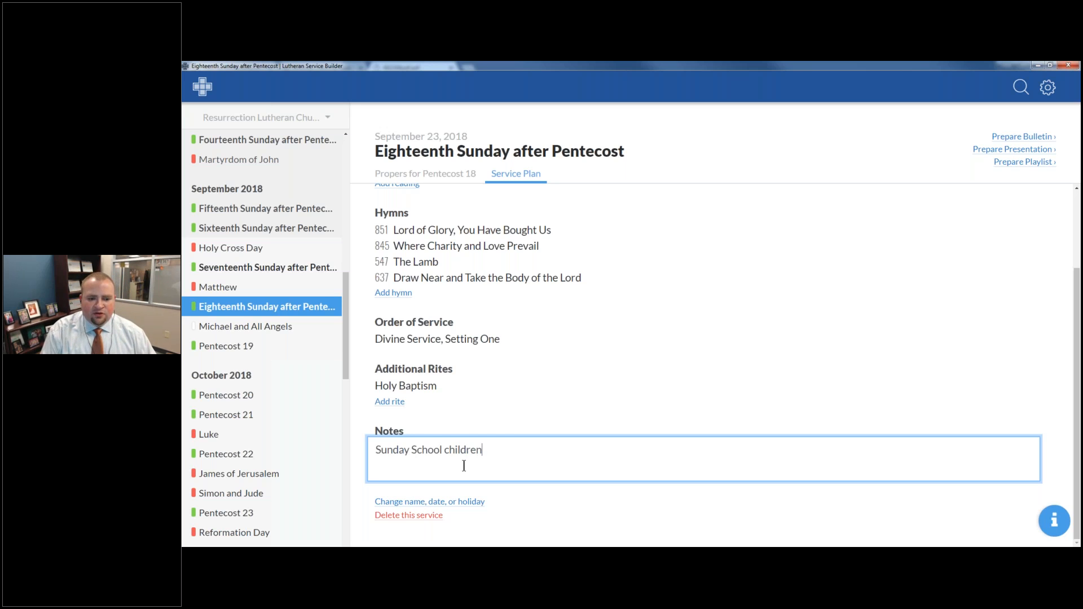
{"action": "type", "text": " will be singing at the 10:30 service."}
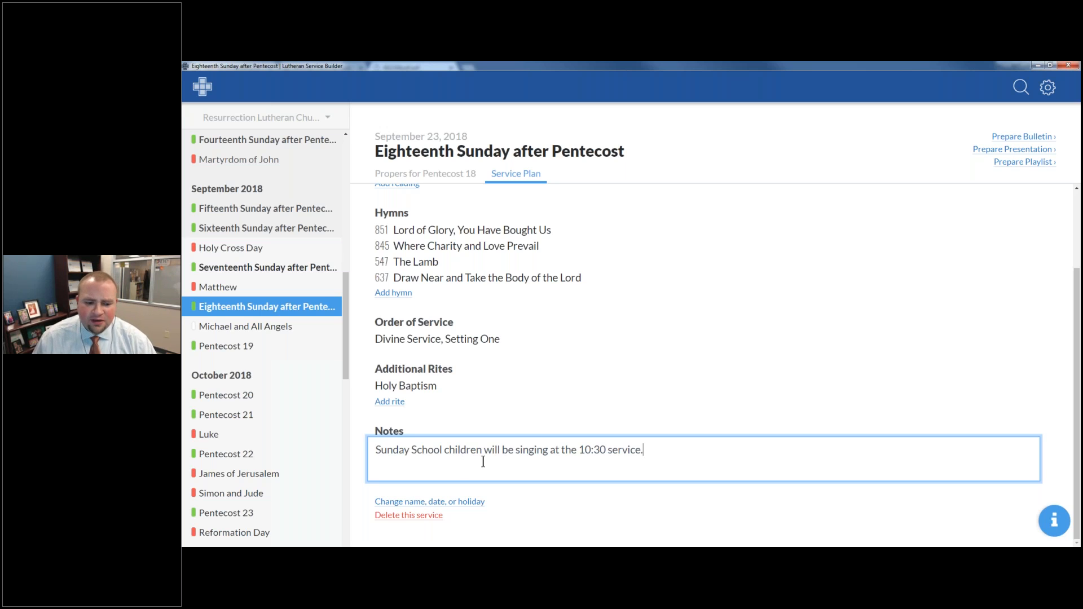
- Open the service's name, date and holiday details and look through the available nearby holidays and occasions
{"action": "left_click", "coordinate": [462, 502]}
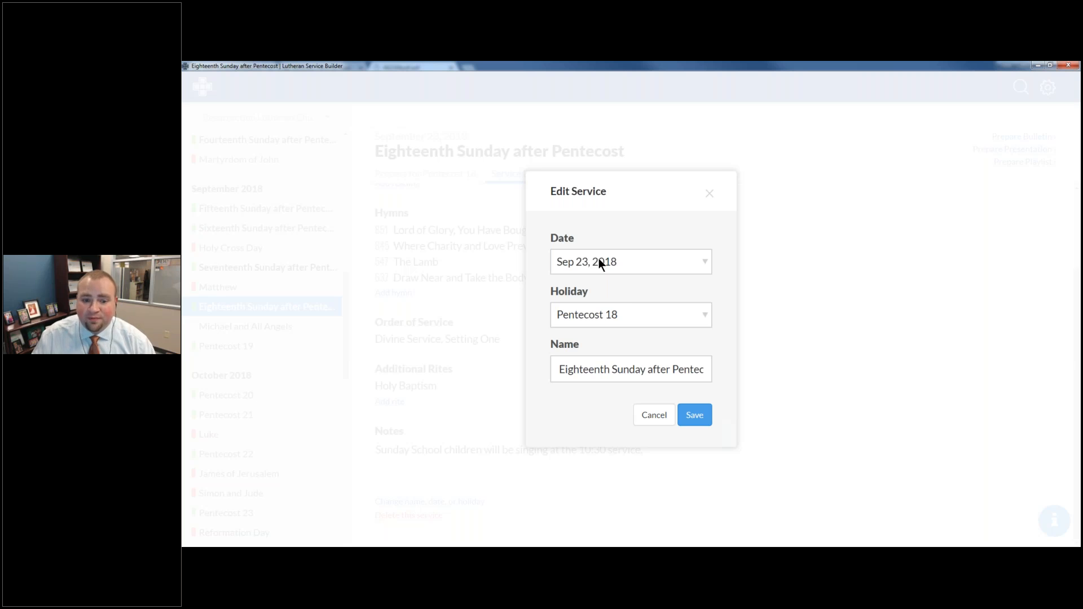
{"action": "left_click", "coordinate": [622, 321]}
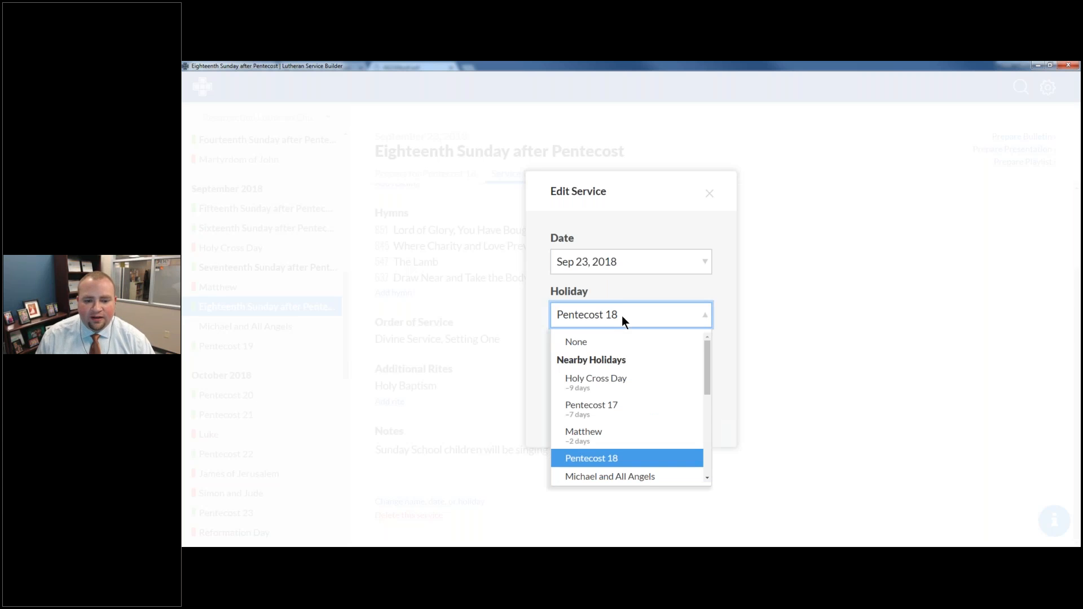
{"action": "left_click_drag", "start_coordinate": [710, 360], "coordinate": [602, 364]}
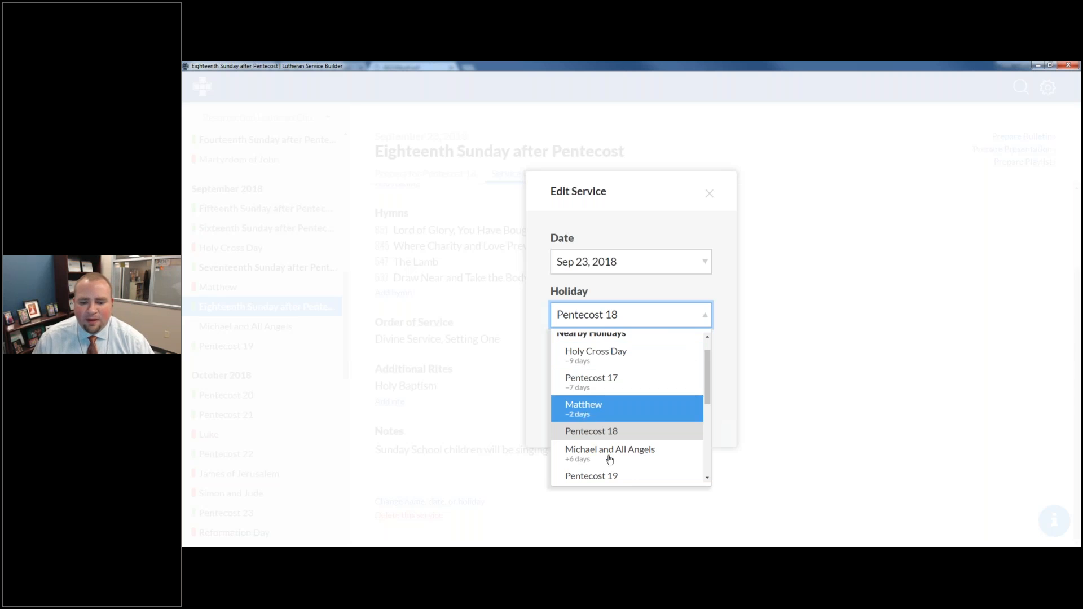
{"action": "scroll", "coordinate": [707, 418], "scroll_direction": "down", "scroll_amount": 3}
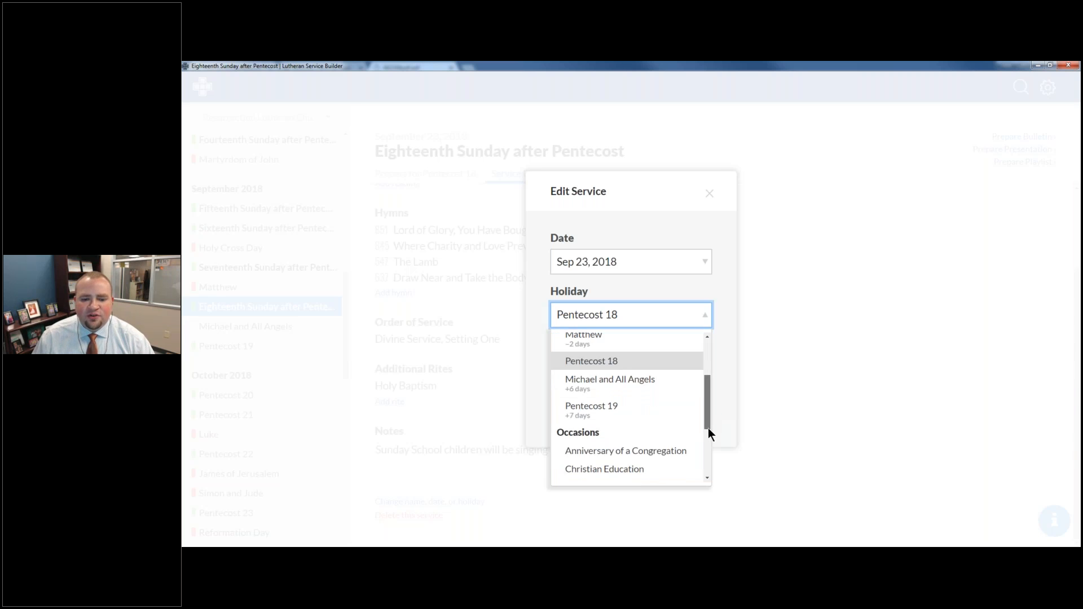
{"action": "scroll", "coordinate": [705, 406], "scroll_direction": "up", "scroll_amount": 2}
{"action": "scroll", "coordinate": [702, 393], "scroll_direction": "up", "scroll_amount": 1}
{"action": "scroll", "coordinate": [706, 406], "scroll_direction": "down", "scroll_amount": 2}
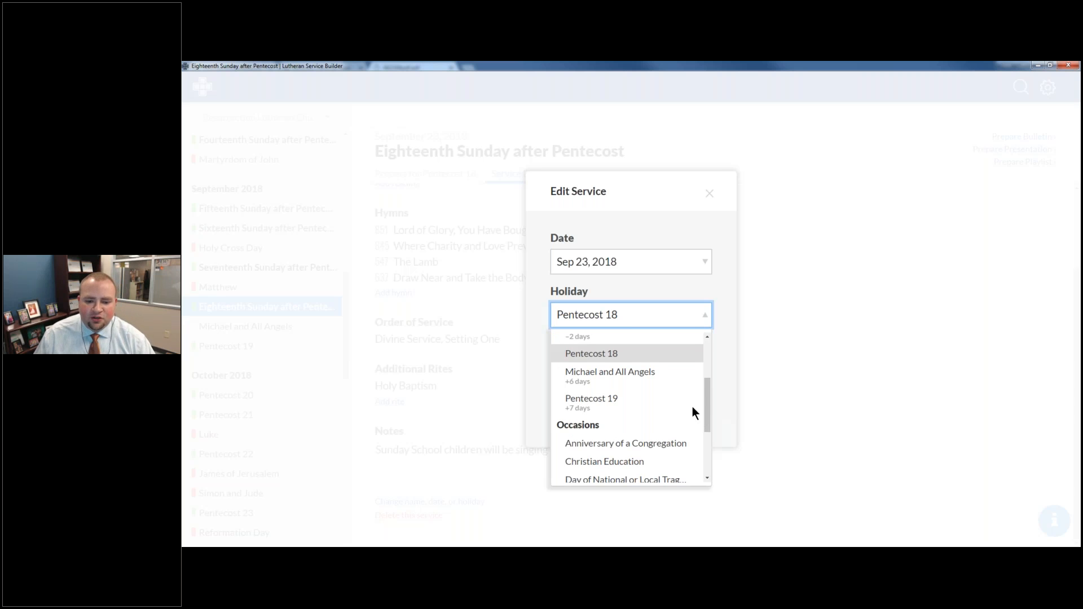
{"action": "scroll", "coordinate": [709, 398], "scroll_direction": "down", "scroll_amount": 3}
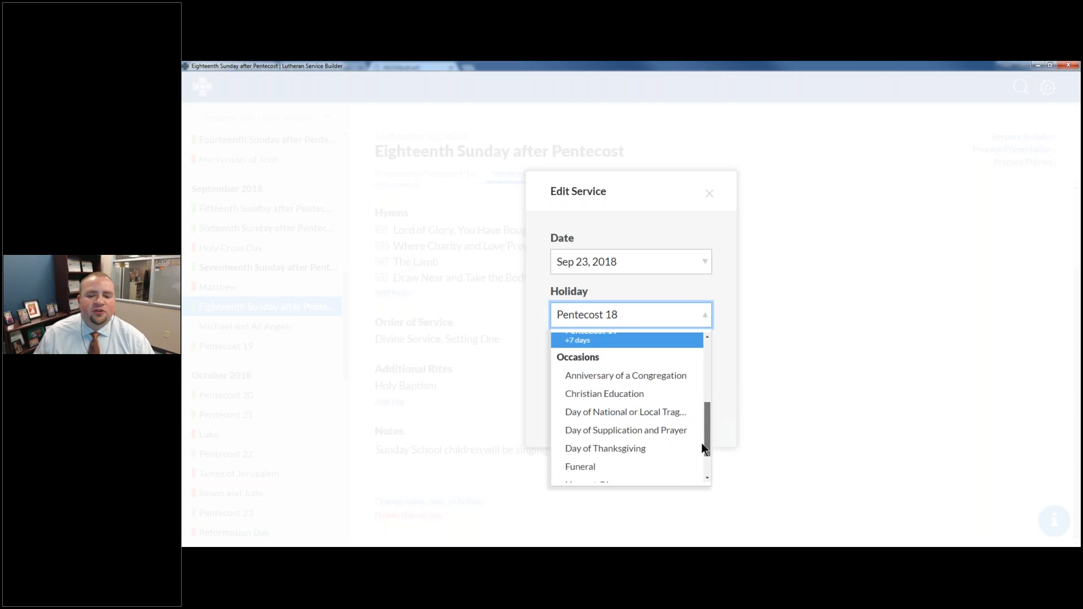
{"action": "scroll", "coordinate": [706, 401], "scroll_direction": "up", "scroll_amount": 5}
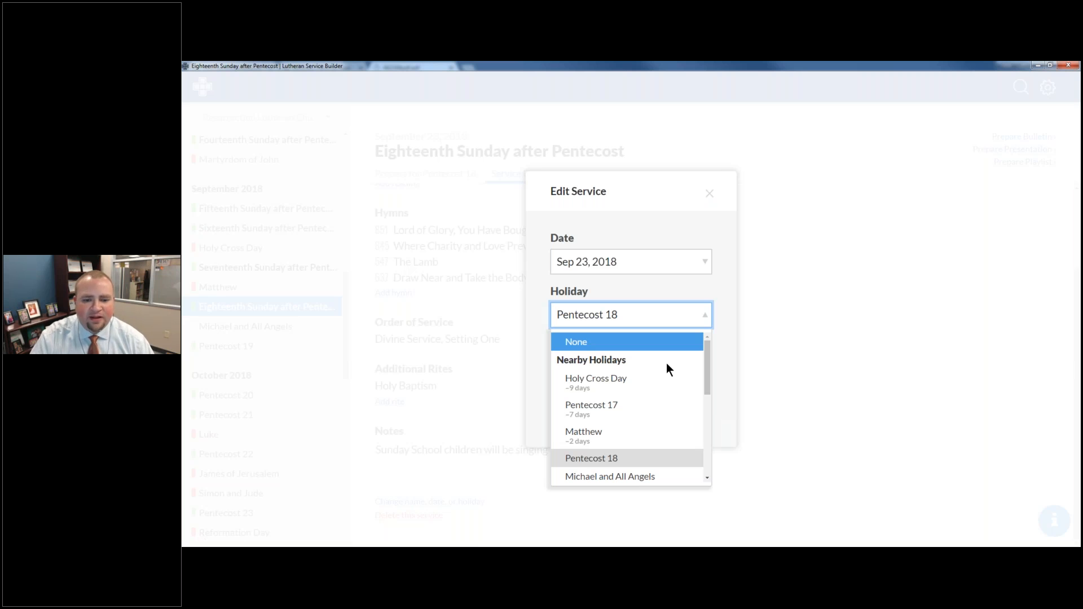
{"action": "left_click", "coordinate": [725, 315]}
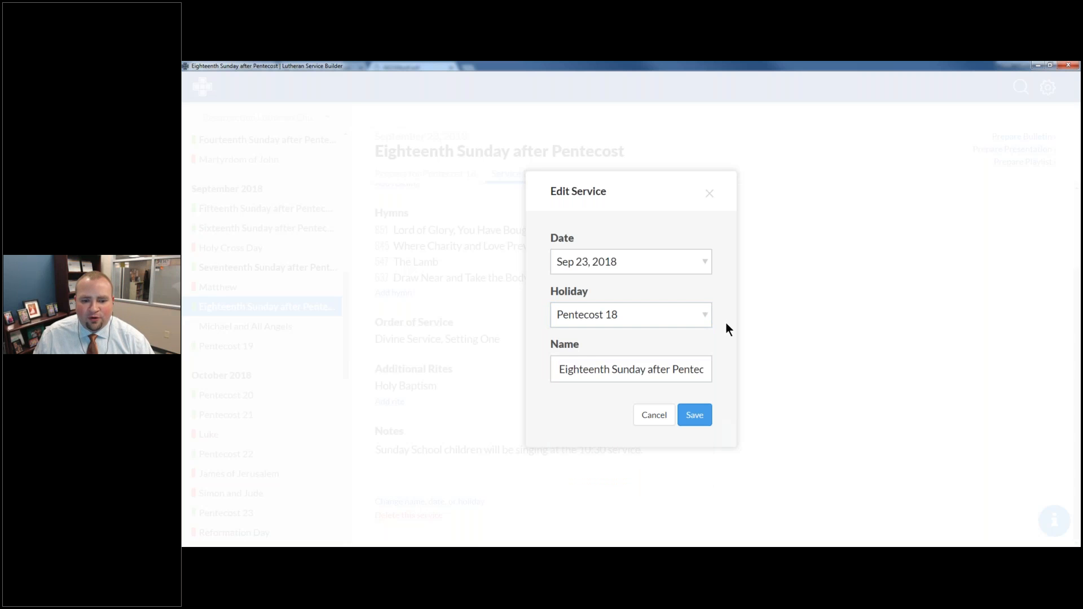
- Rename the service to 18th Sunday after Pentecost and save the service details
{"action": "double_click", "coordinate": [569, 370]}
{"action": "type", "text": "18th"}
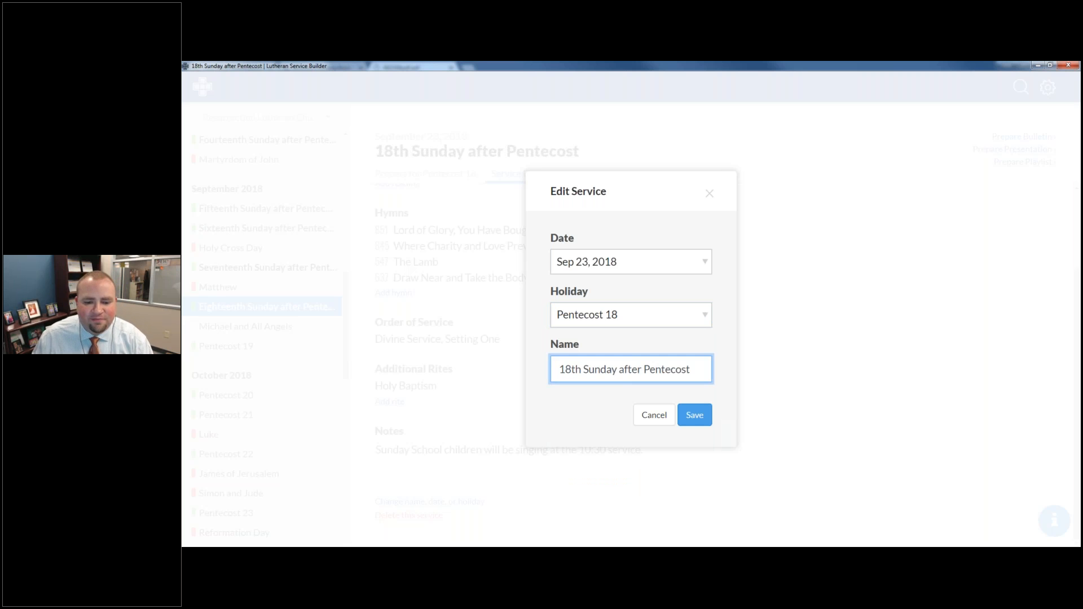
{"action": "left_click", "coordinate": [681, 422]}
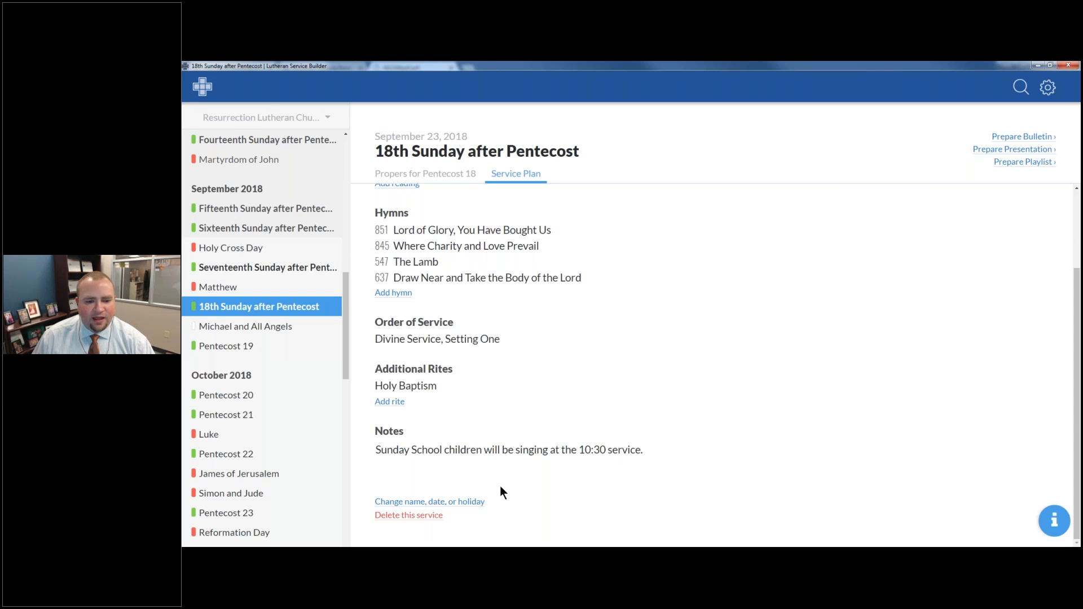
- Check when hymn 851 Lord of Glory, You Have Bought Us was last used before this service
{"action": "scroll", "coordinate": [500, 487], "scroll_direction": "up", "scroll_amount": 2}
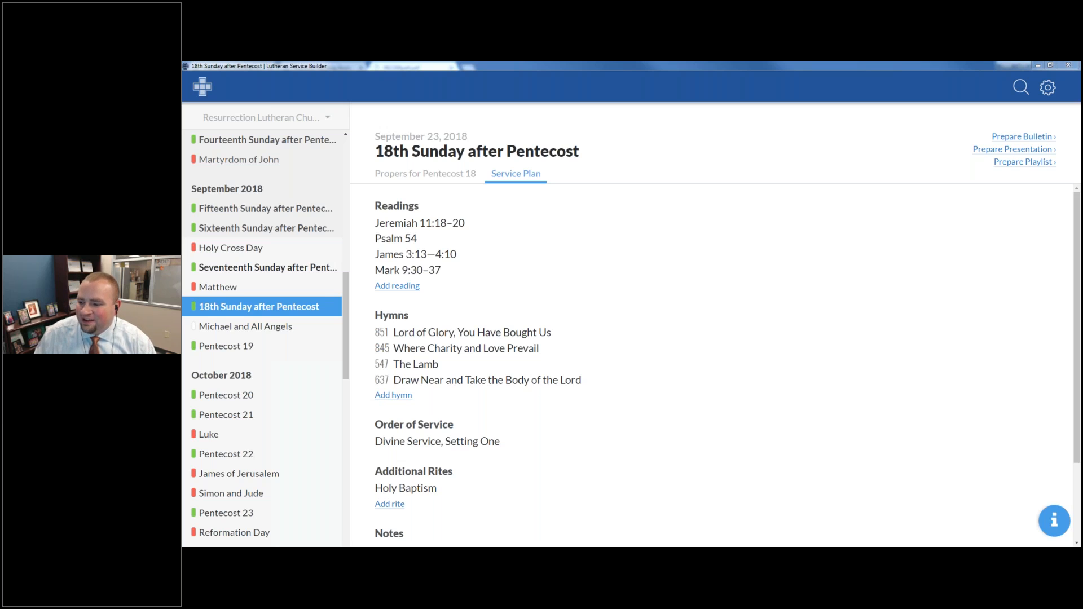
{"action": "left_click", "coordinate": [465, 334]}
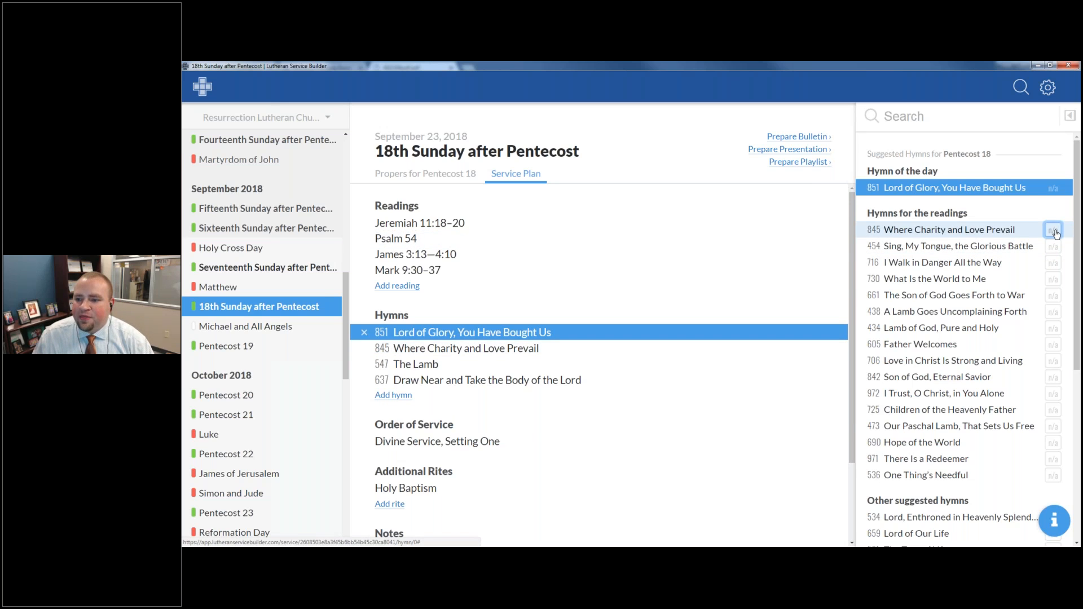
{"action": "left_click", "coordinate": [1059, 190]}
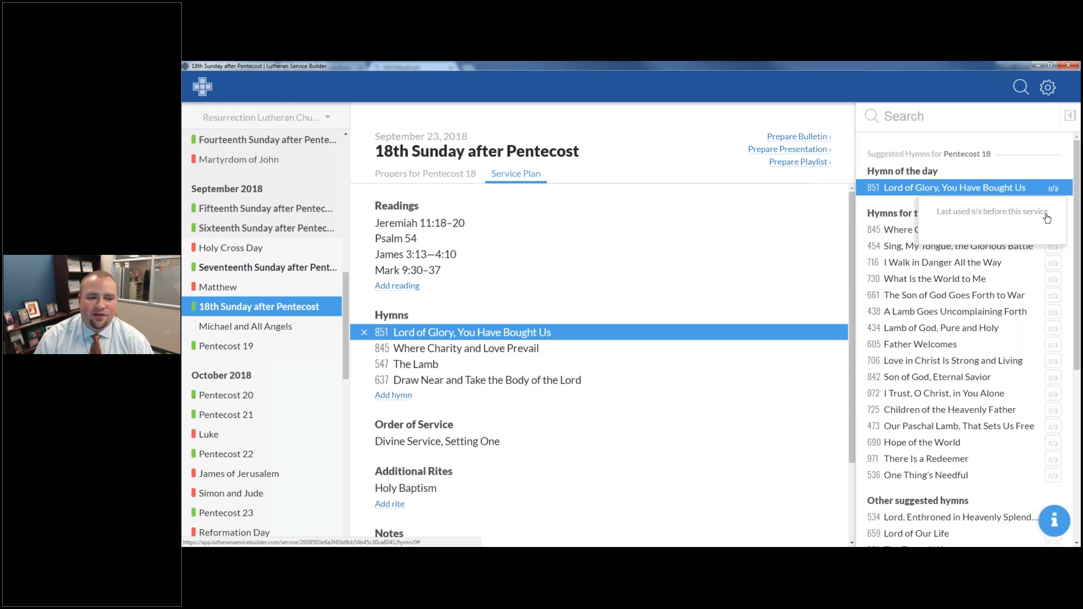
- Look at the plans of the preceding September Sundays, back to the Fifteenth Sunday after Pentecost, and return to the 18th Sunday plan
{"action": "left_click", "coordinate": [232, 270]}
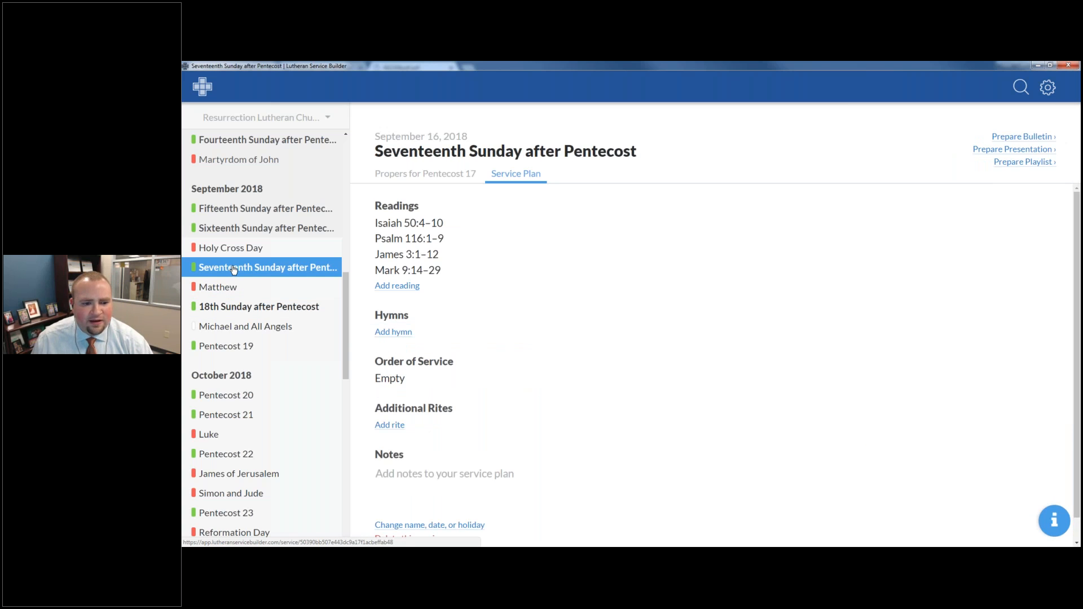
{"action": "left_click", "coordinate": [286, 234]}
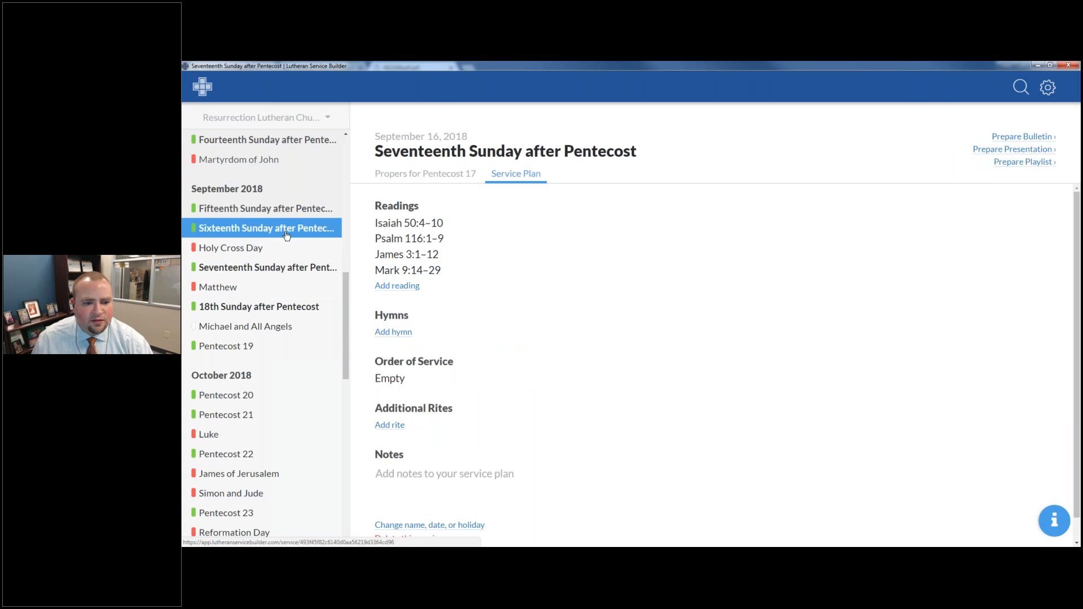
{"action": "left_click", "coordinate": [287, 209]}
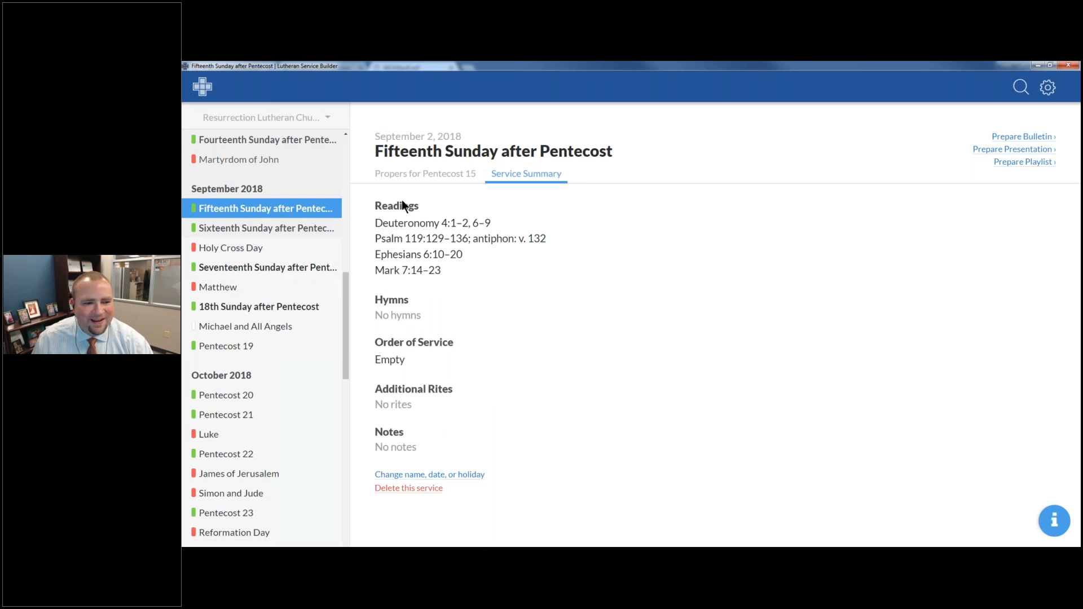
{"action": "left_click", "coordinate": [270, 312]}
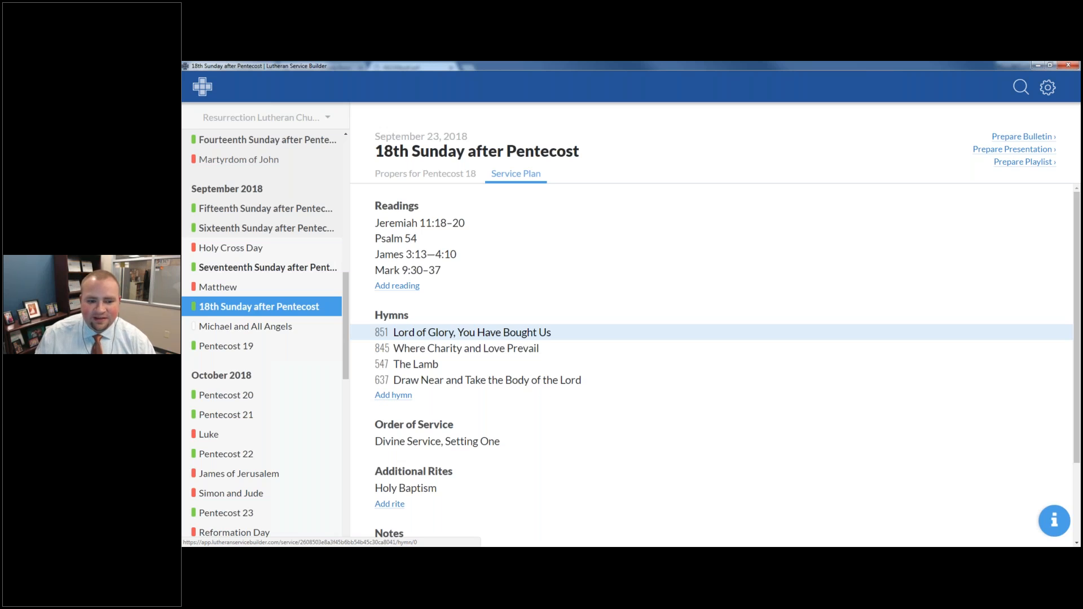
- Check the previous services that used hymn 637 Draw Near and Take the Body of the Lord
{"action": "left_click", "coordinate": [510, 331]}
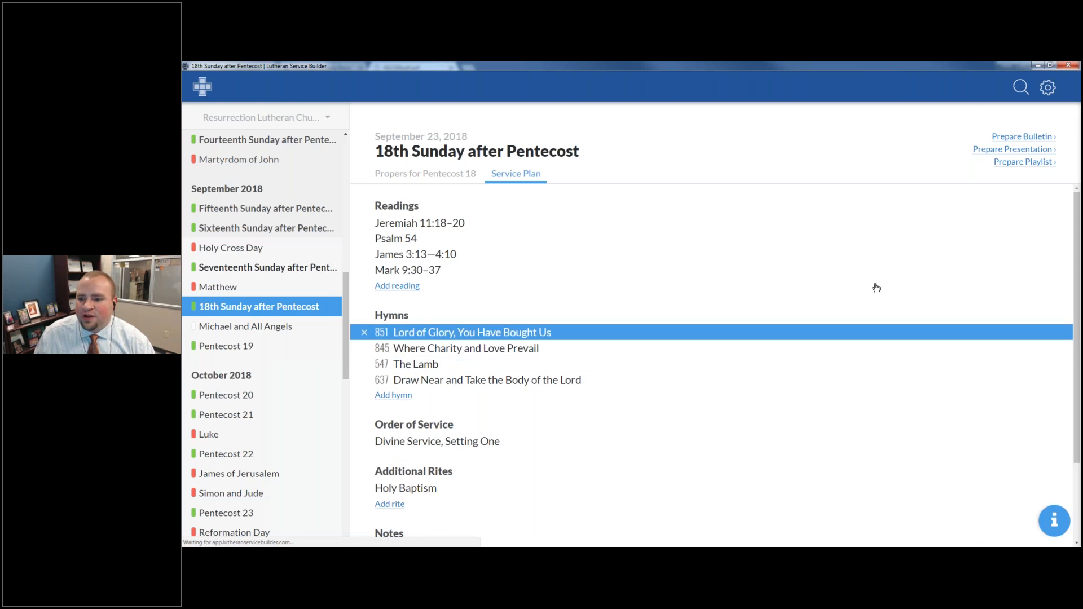
{"action": "scroll", "coordinate": [1037, 316], "scroll_direction": "down", "scroll_amount": 5}
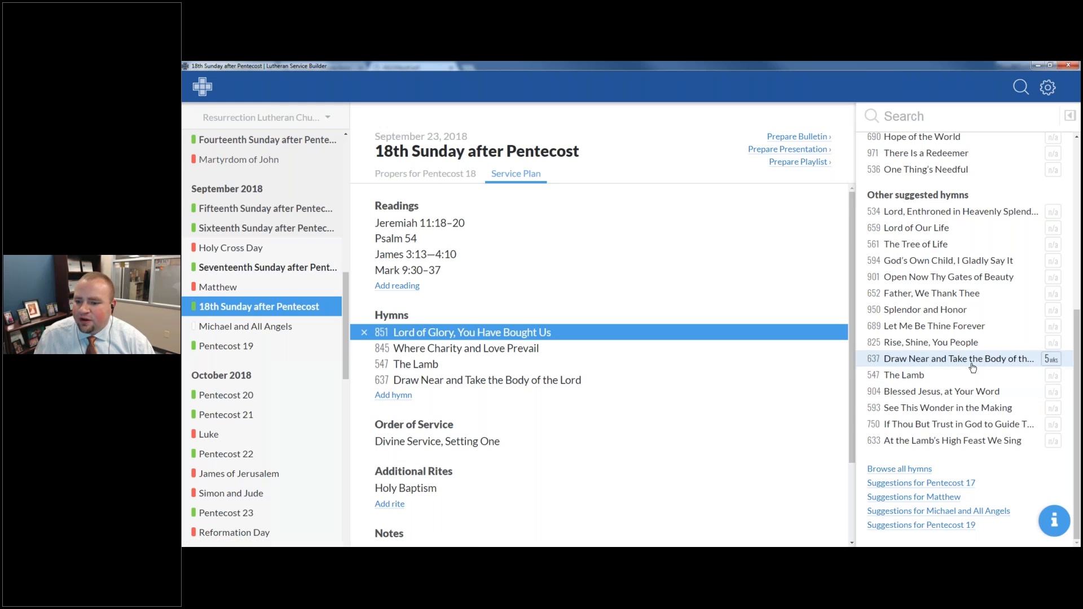
{"action": "left_click", "coordinate": [1050, 364]}
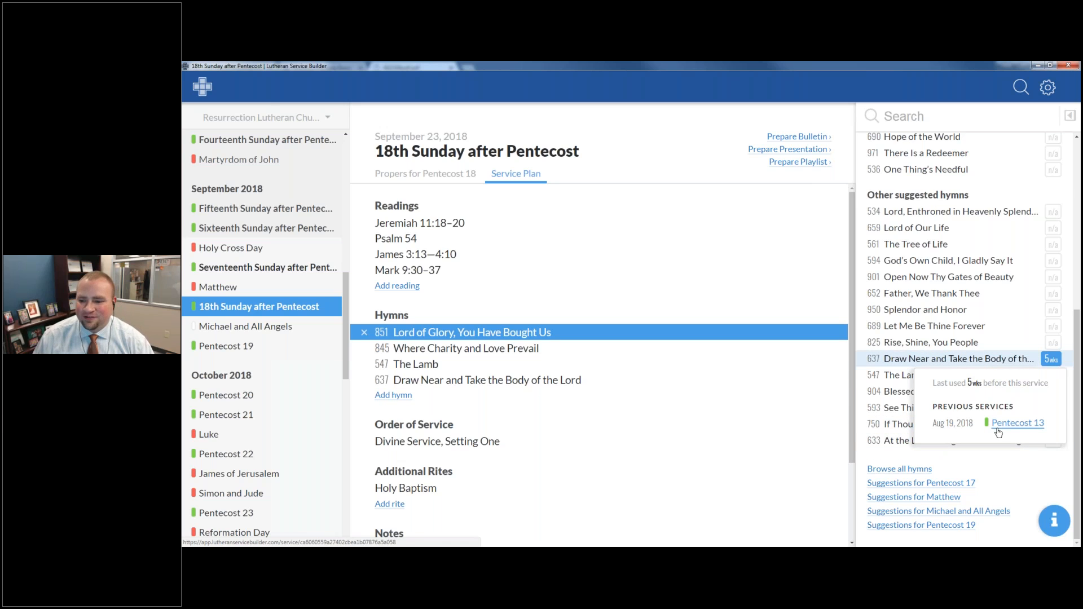
{"action": "left_click", "coordinate": [1053, 361]}
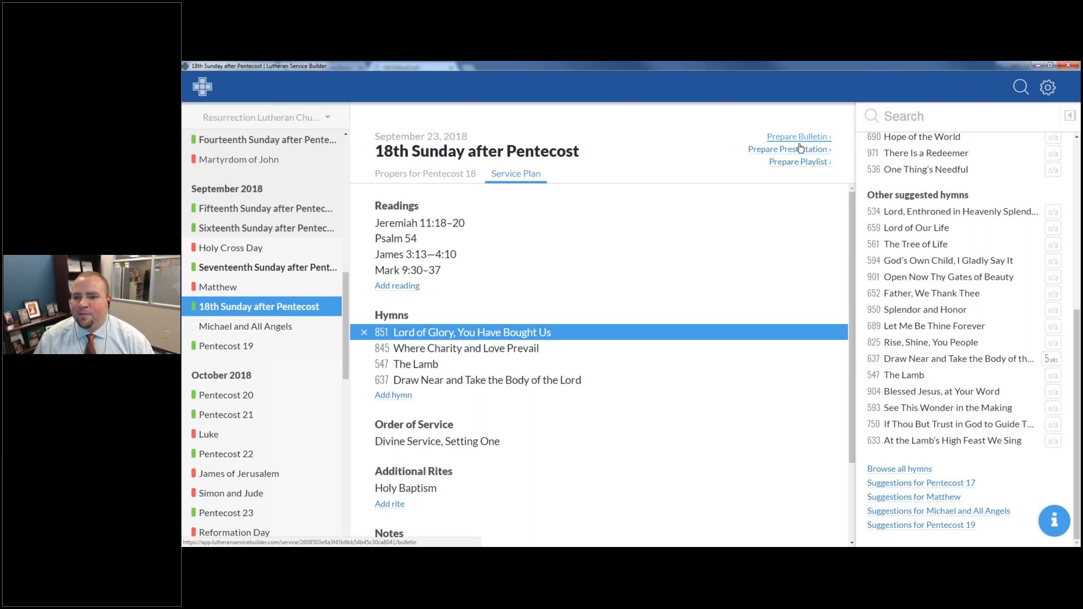
- Preview the text of hymn 851 Lord of Glory, You Have Bought Us, and return to the plan with the hymn suggestions closed
{"action": "left_click", "coordinate": [1069, 116]}
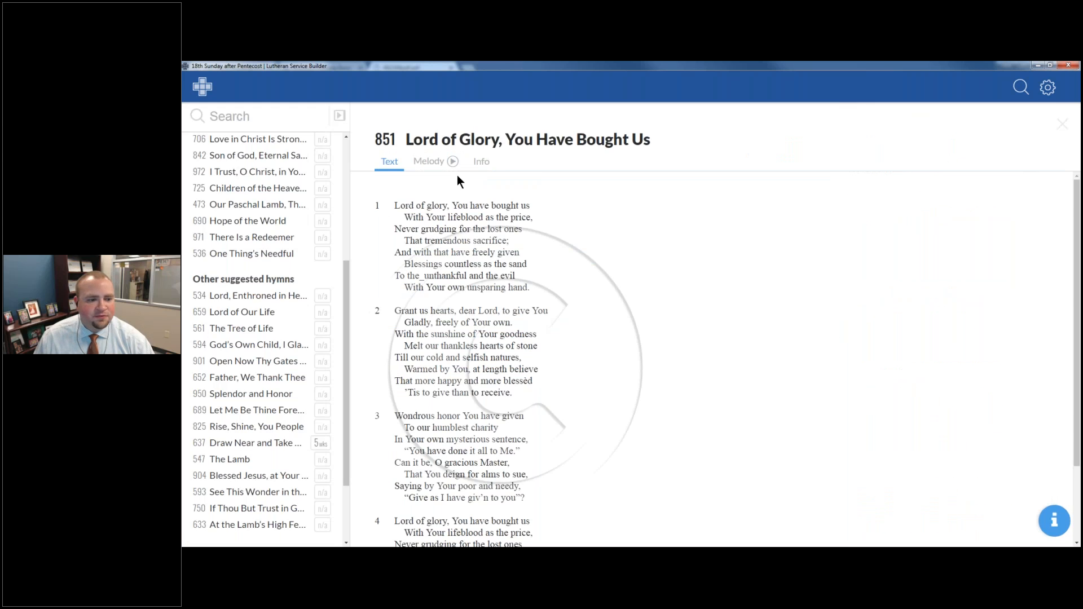
{"action": "left_click", "coordinate": [337, 117]}
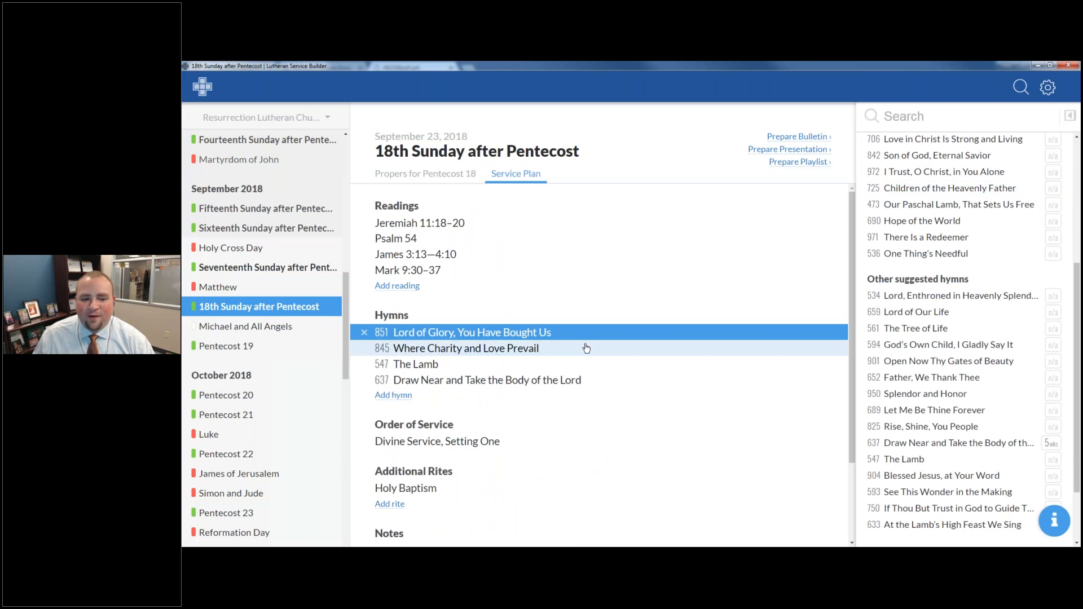
{"action": "left_click", "coordinate": [408, 317]}
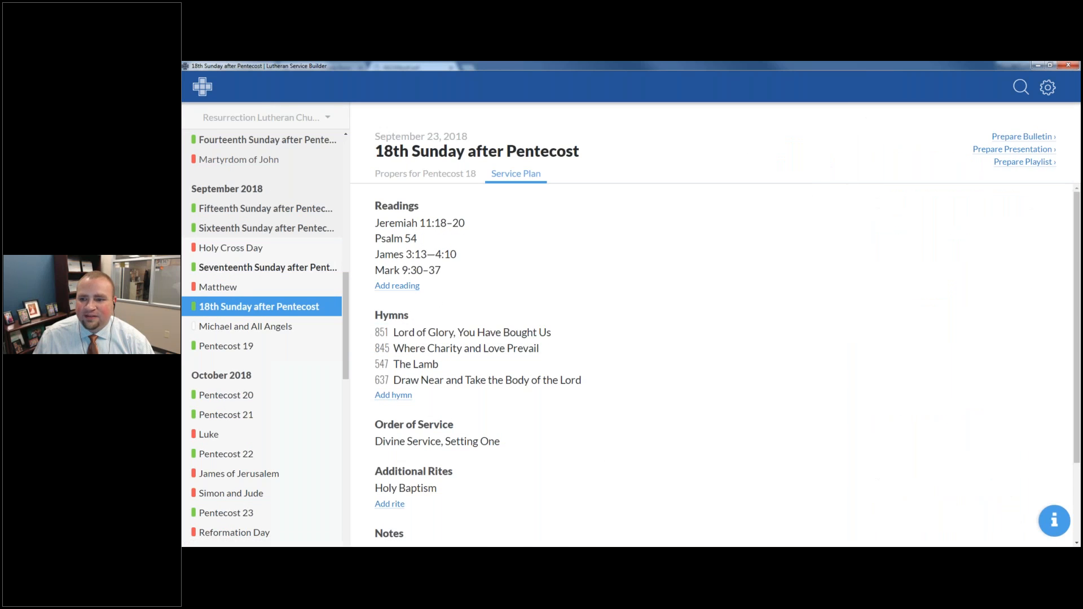
- Open the bulletin for the 18th Sunday after Pentecost and look over its opening Confession and Absolution section
{"action": "left_click", "coordinate": [1028, 138]}
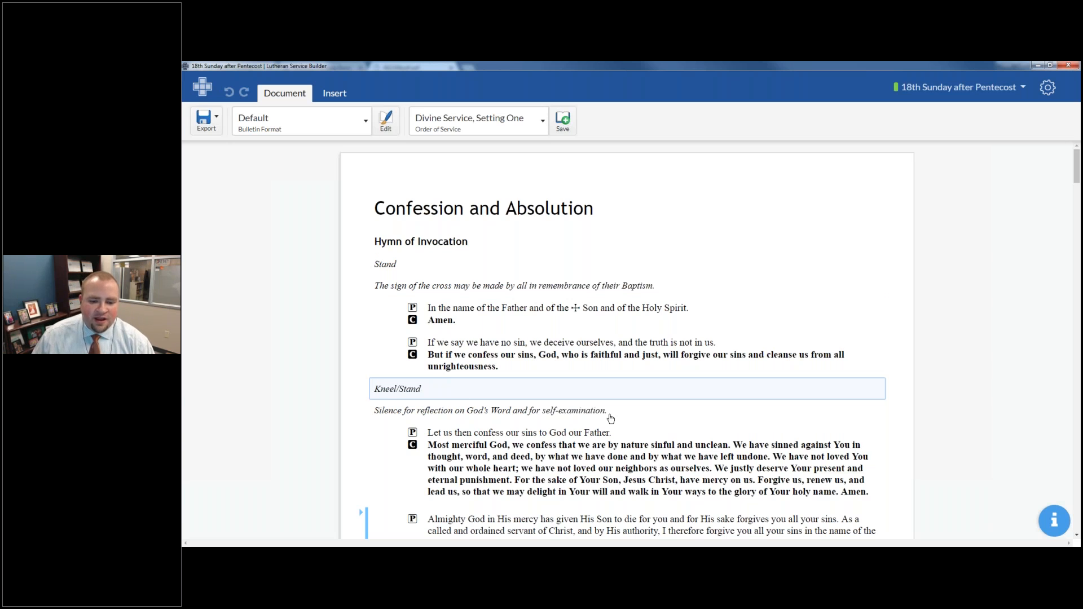
{"action": "scroll", "coordinate": [568, 386], "scroll_direction": "down", "scroll_amount": 3}
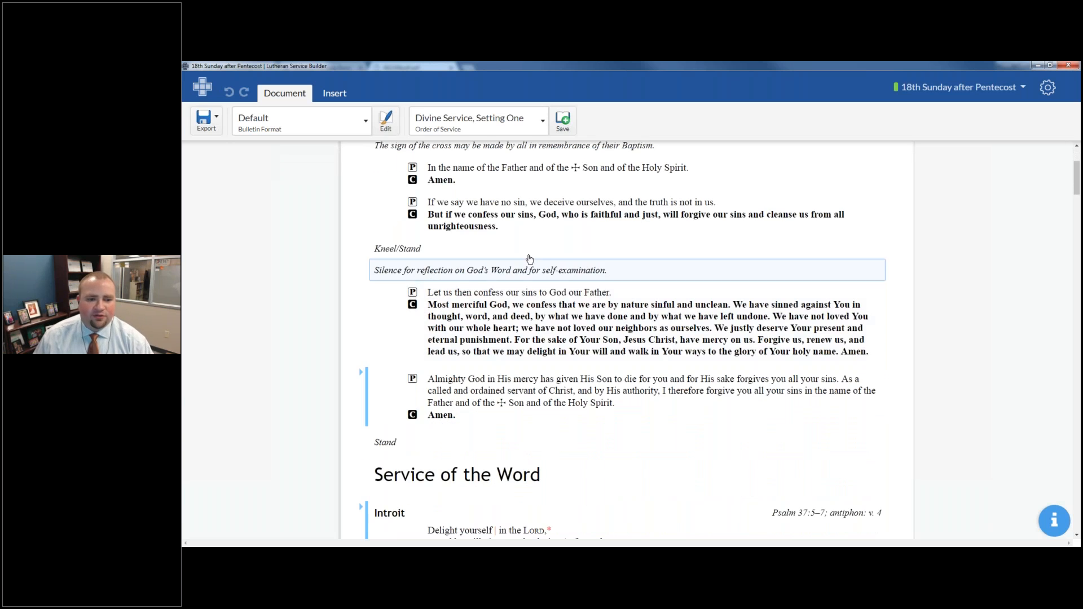
{"action": "scroll", "coordinate": [558, 438], "scroll_direction": "up", "scroll_amount": 3}
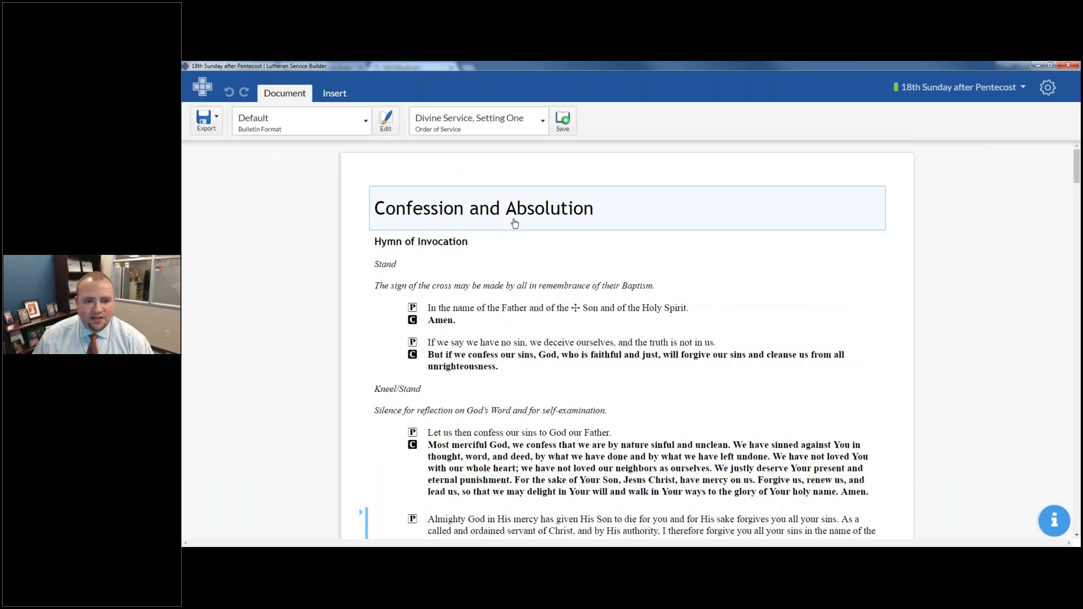
- Browse the planned and suggested hymns for the Hymn of Invocation and insert hymn 845 Where Charity and Love Prevail there
{"action": "left_click", "coordinate": [543, 216]}
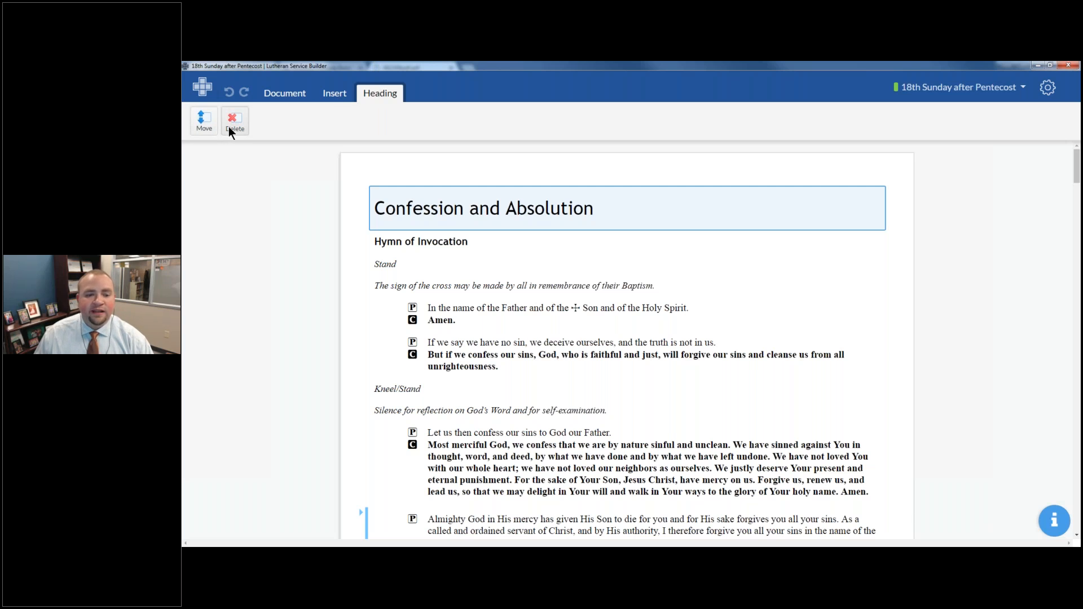
{"action": "left_click", "coordinate": [453, 243]}
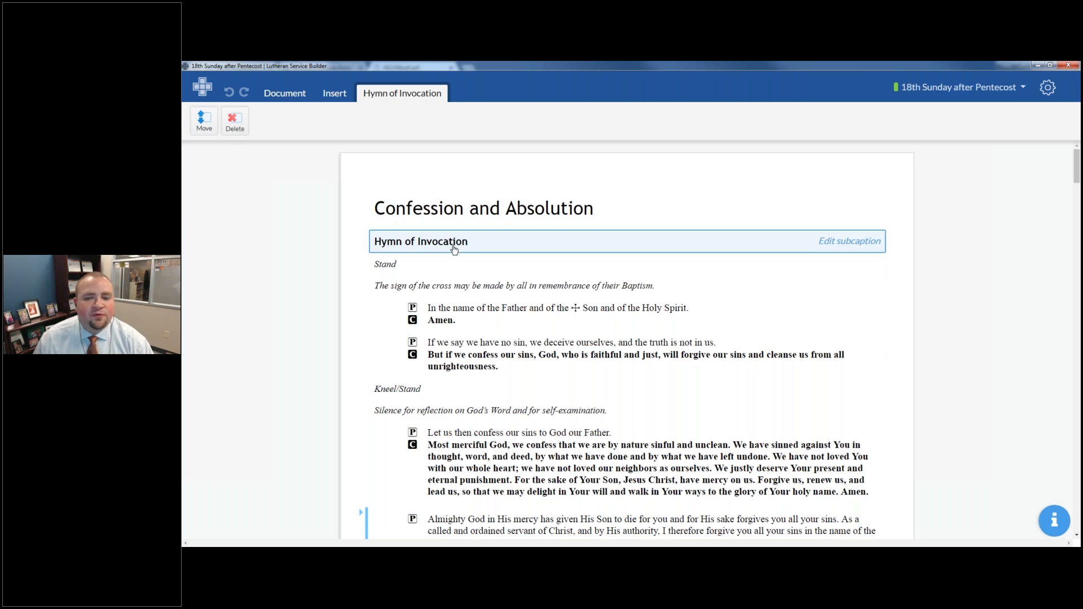
{"action": "left_click", "coordinate": [455, 241]}
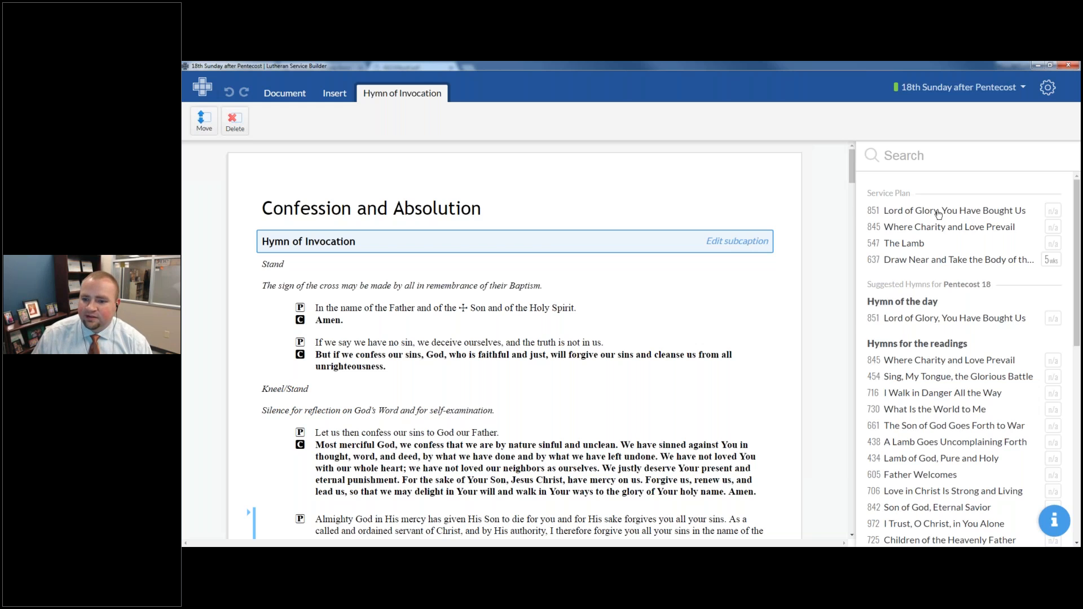
{"action": "left_click", "coordinate": [983, 227]}
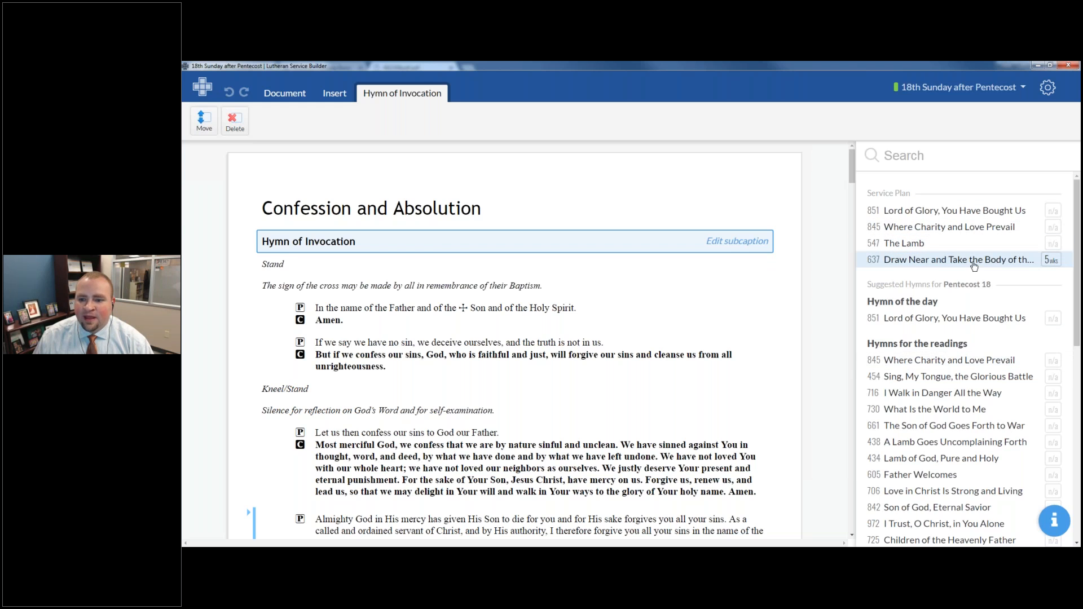
{"action": "scroll", "coordinate": [961, 265], "scroll_direction": "down", "scroll_amount": 3}
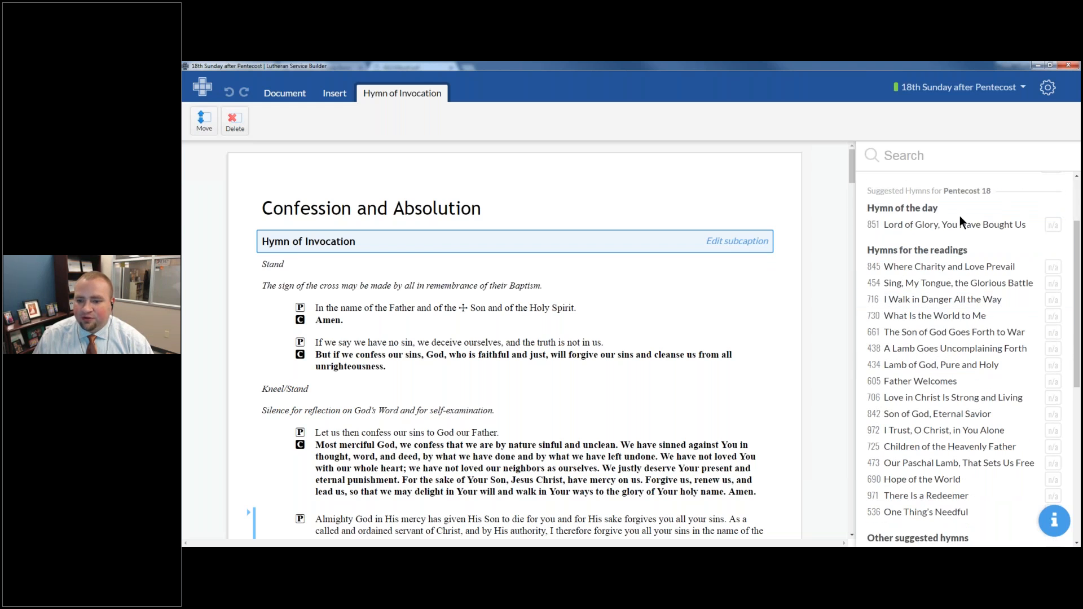
{"action": "scroll", "coordinate": [936, 294], "scroll_direction": "down", "scroll_amount": 4}
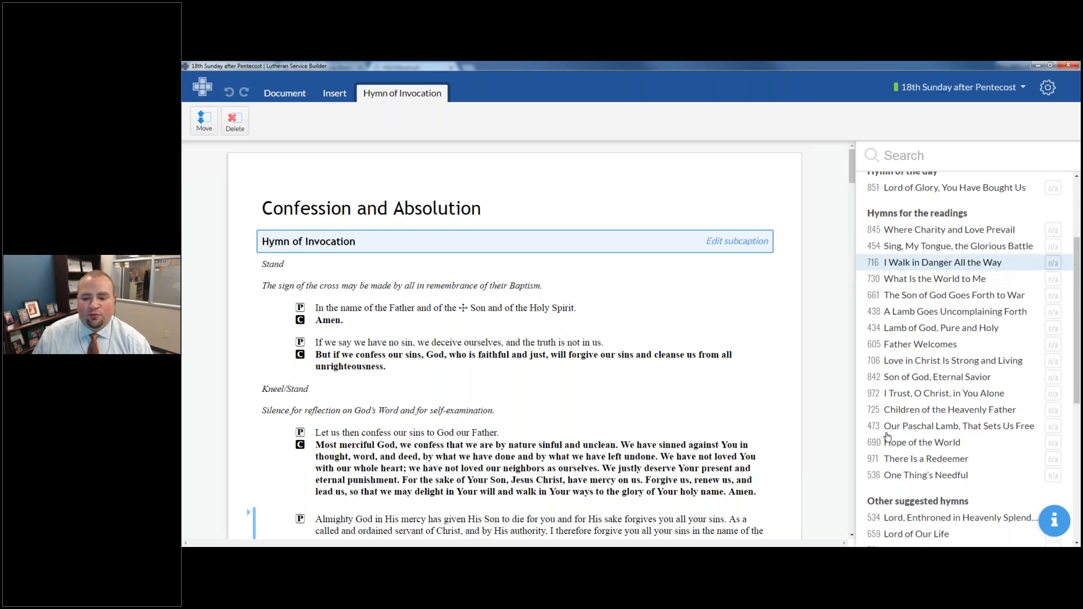
{"action": "scroll", "coordinate": [930, 481], "scroll_direction": "up", "scroll_amount": 5}
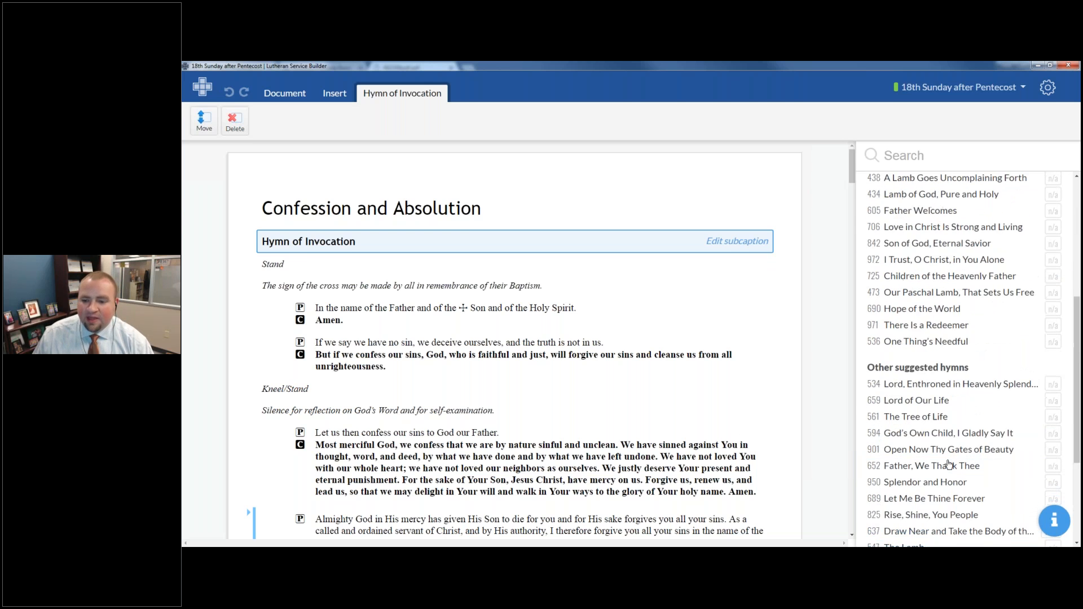
{"action": "scroll", "coordinate": [937, 179], "scroll_direction": "up", "scroll_amount": 2}
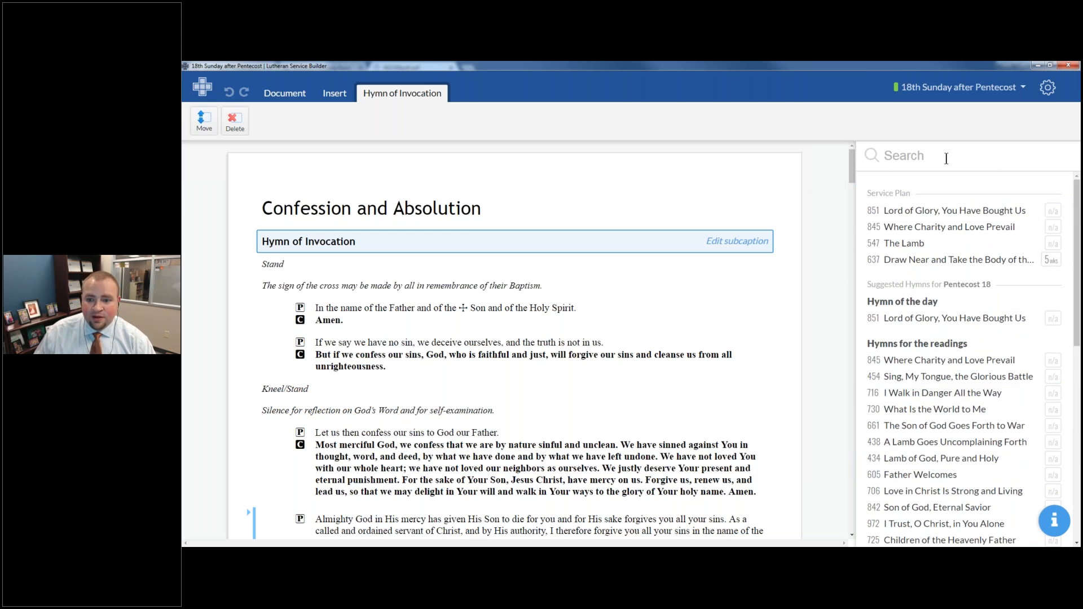
{"action": "left_click", "coordinate": [989, 231]}
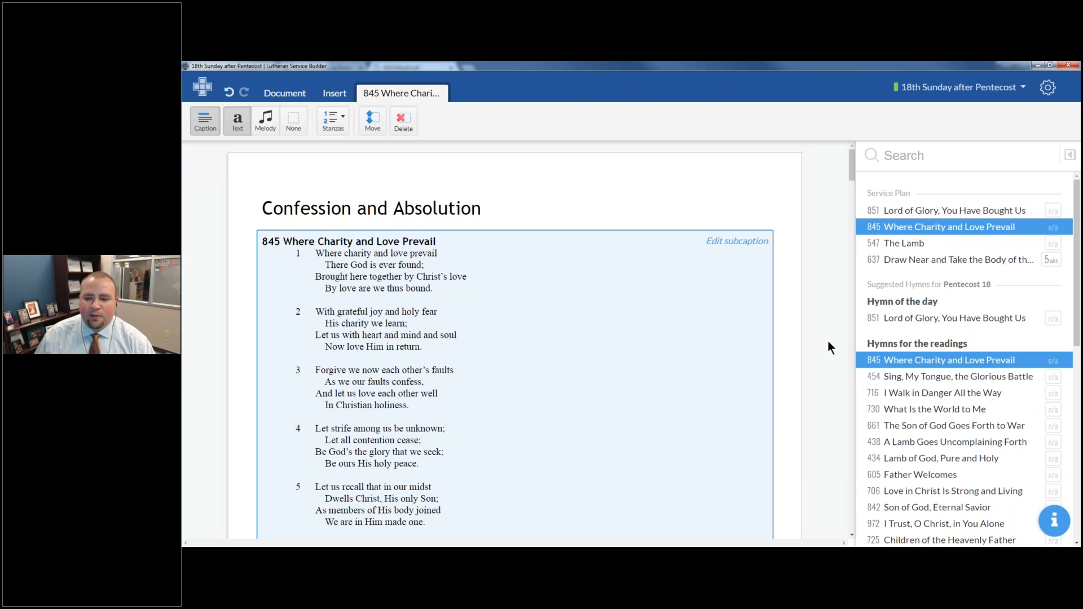
- Switch to the planning book PDF in Chrome, look up the Proper for the Eighteenth Sunday after Pentecost, and return to the bulletin
{"action": "left_click", "coordinate": [964, 164]}
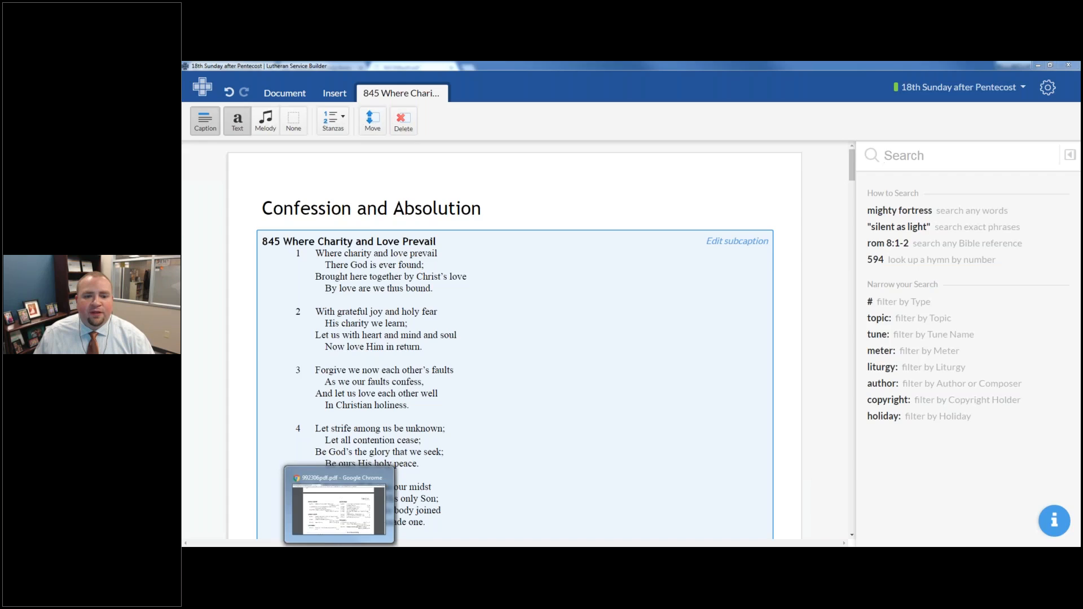
{"action": "left_click", "coordinate": [339, 506]}
{"action": "scroll", "coordinate": [583, 398], "scroll_direction": "up", "scroll_amount": 15}
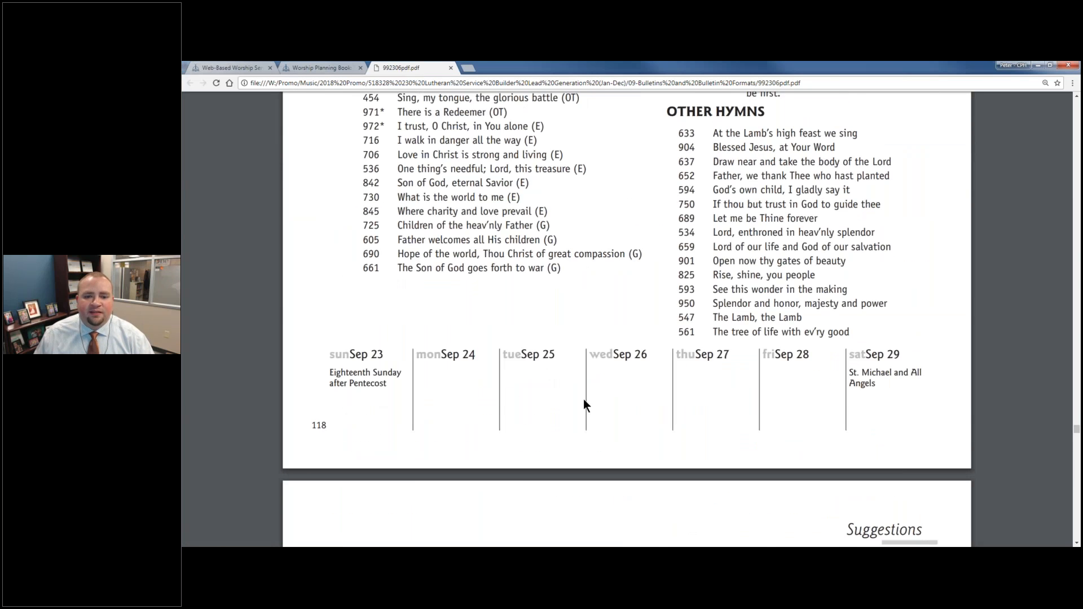
{"action": "left_click_drag", "start_coordinate": [663, 241], "coordinate": [592, 242]}
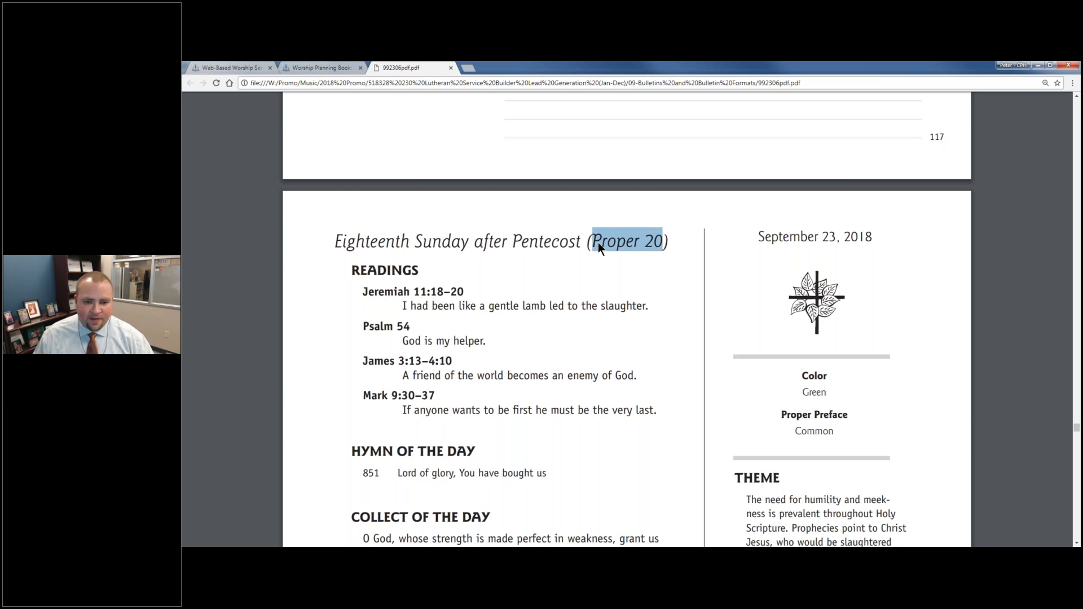
{"action": "scroll", "coordinate": [634, 257], "scroll_direction": "down", "scroll_amount": 3}
{"action": "key", "text": "alt+Tab"}
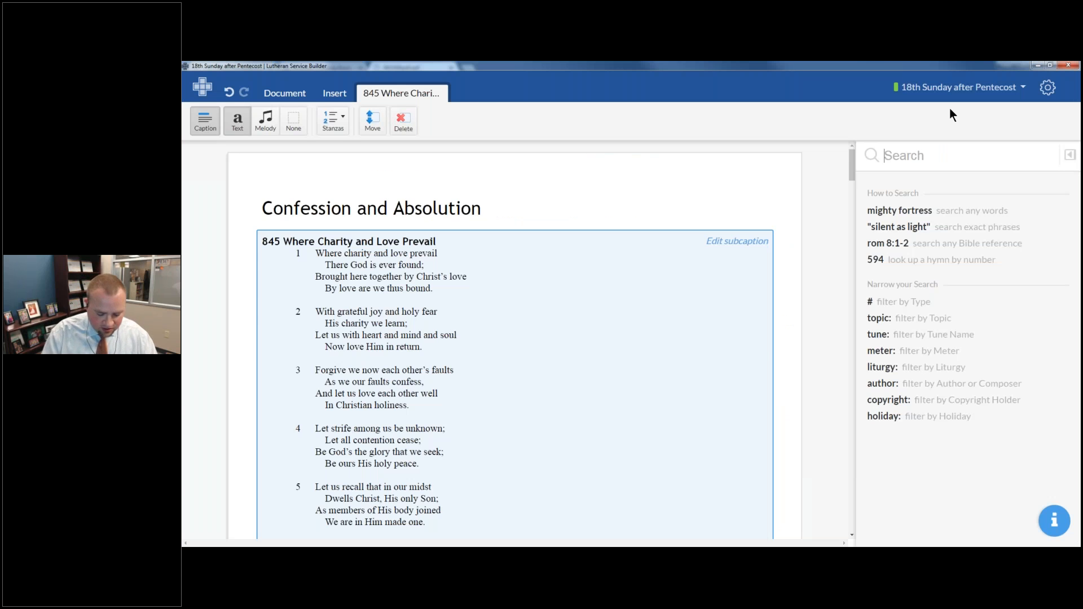
- Search the hymns with holiday:"Proper 20" and look through the suggestions
{"action": "type", "text": "holiday:"}
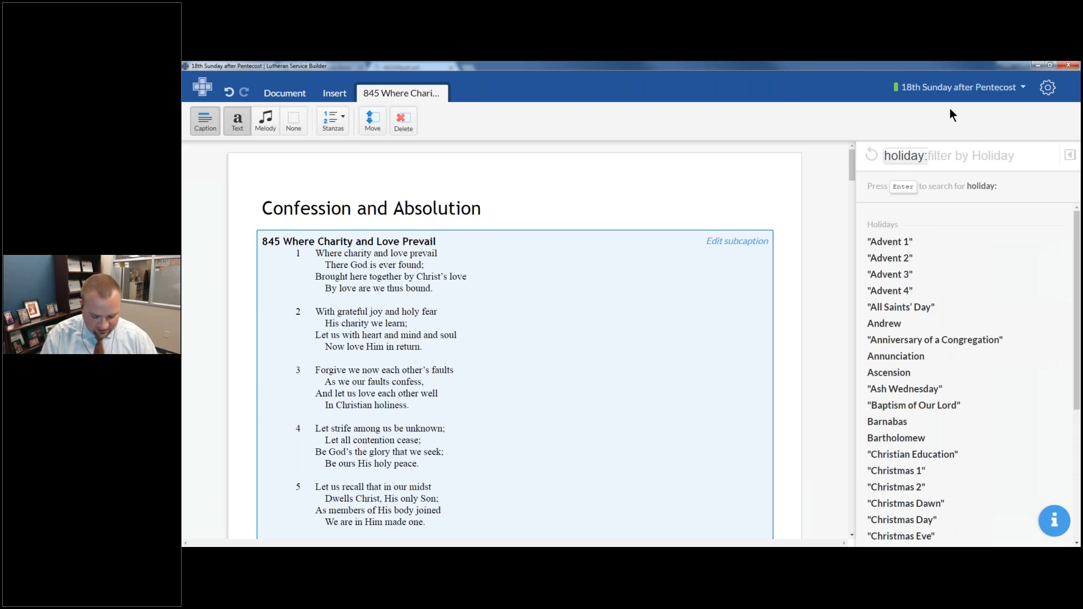
{"action": "type", "text": "\"Proper 20"}
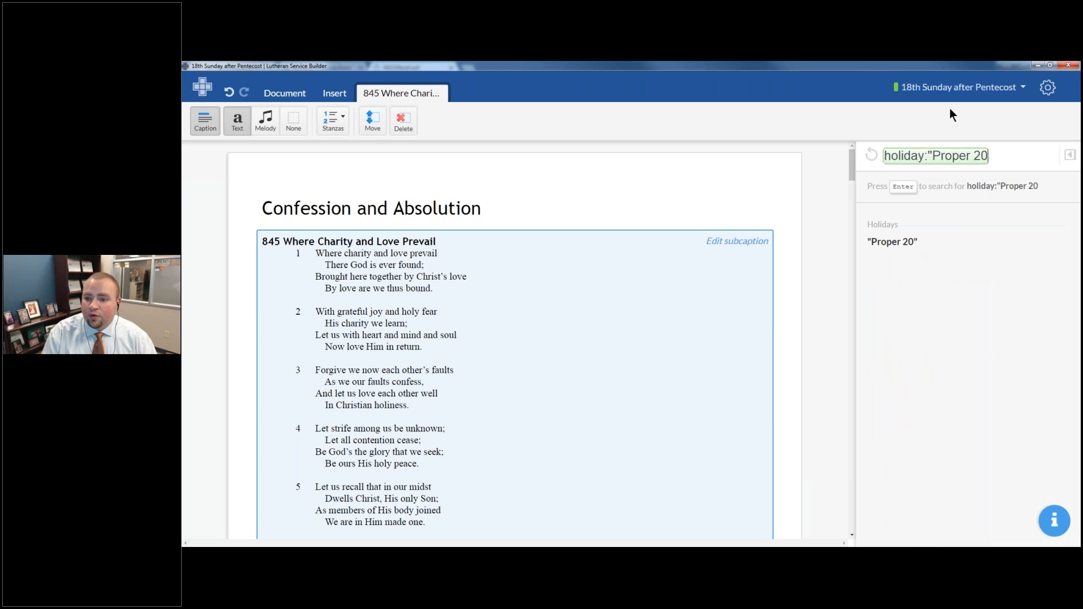
{"action": "type", "text": "\""}
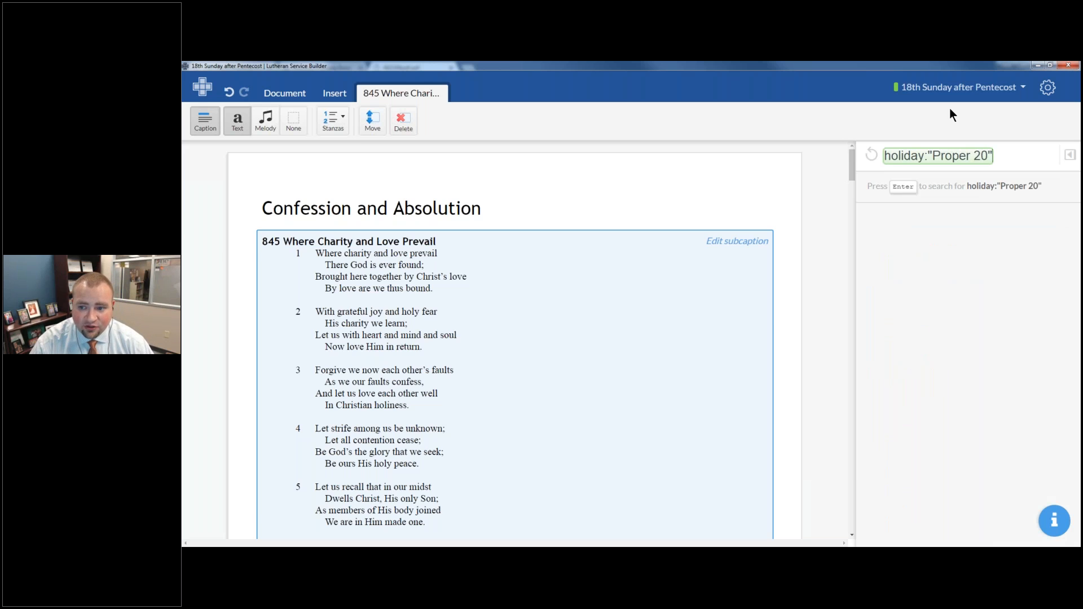
{"action": "key", "text": "Return"}
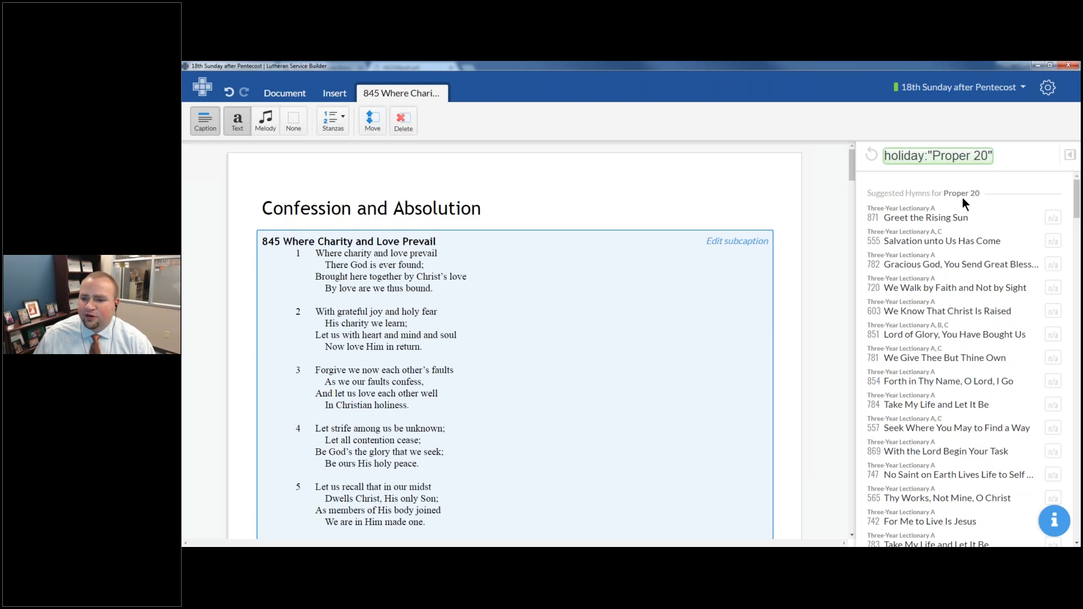
{"action": "left_click", "coordinate": [907, 216]}
{"action": "scroll", "coordinate": [966, 302], "scroll_direction": "down", "scroll_amount": 15}
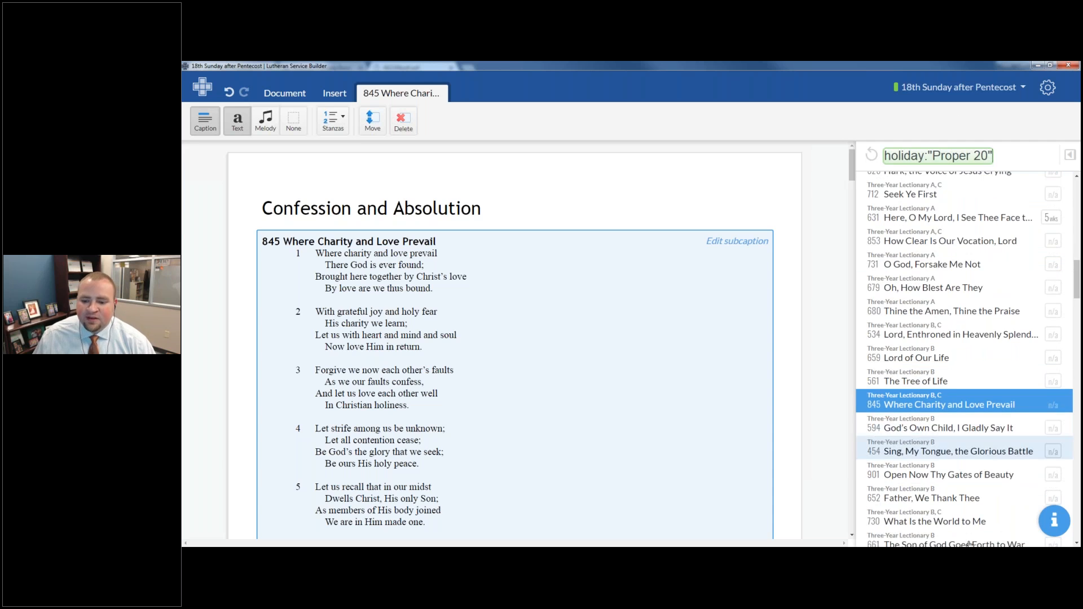
- Narrow the Proper 20 search to the topic "Beginning of Service" and make 901 Open Now Thy Gates of Beauty the Hymn of Invocation
{"action": "left_click", "coordinate": [1000, 150]}
{"action": "type", "text": "topic:"}
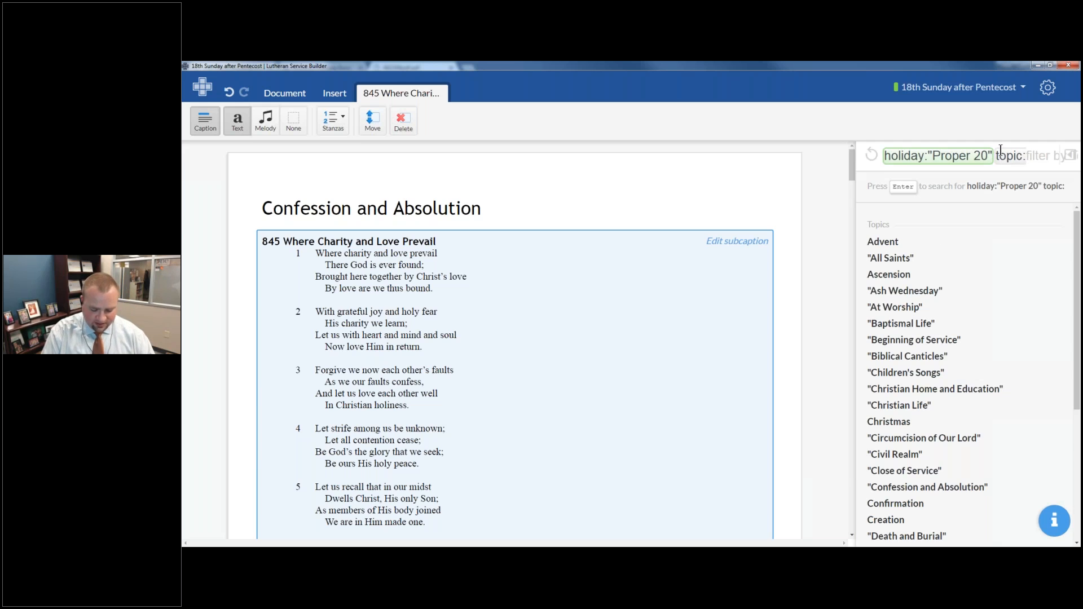
{"action": "type", "text": "Be"}
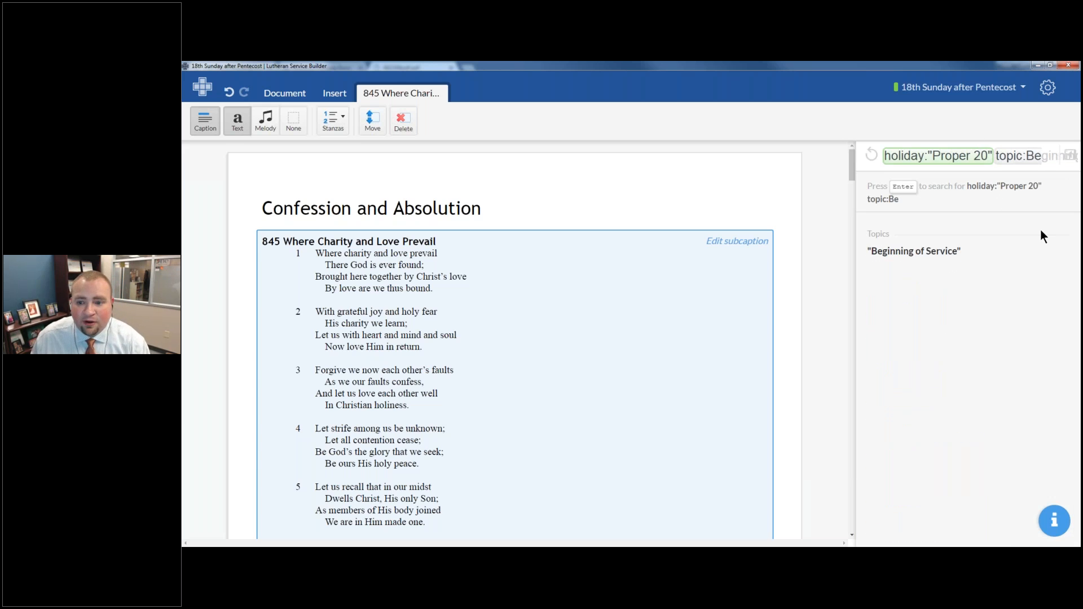
{"action": "left_click", "coordinate": [914, 252]}
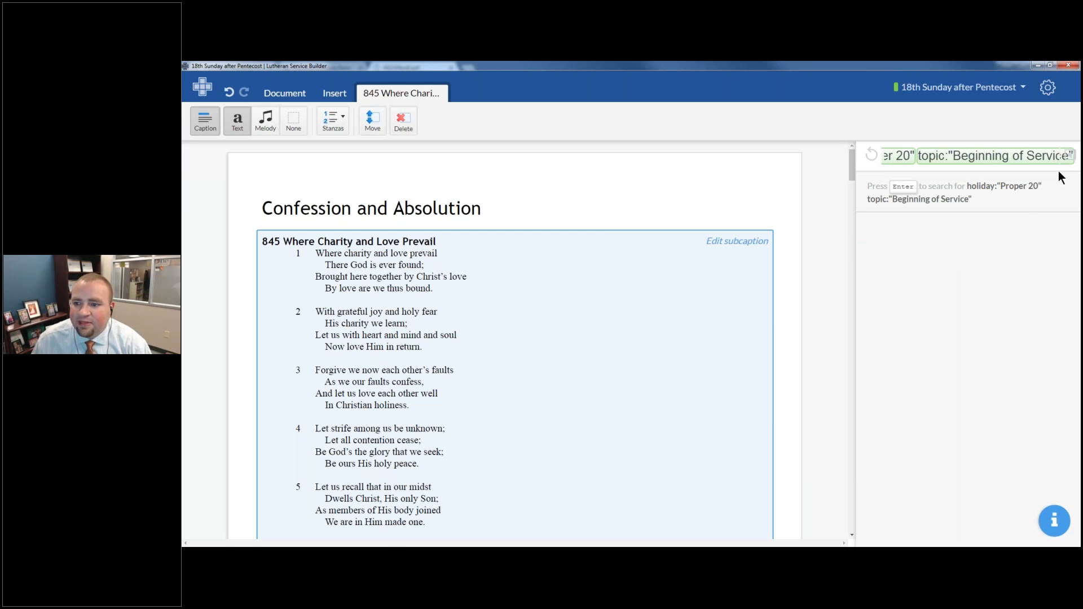
{"action": "left_click", "coordinate": [1070, 154]}
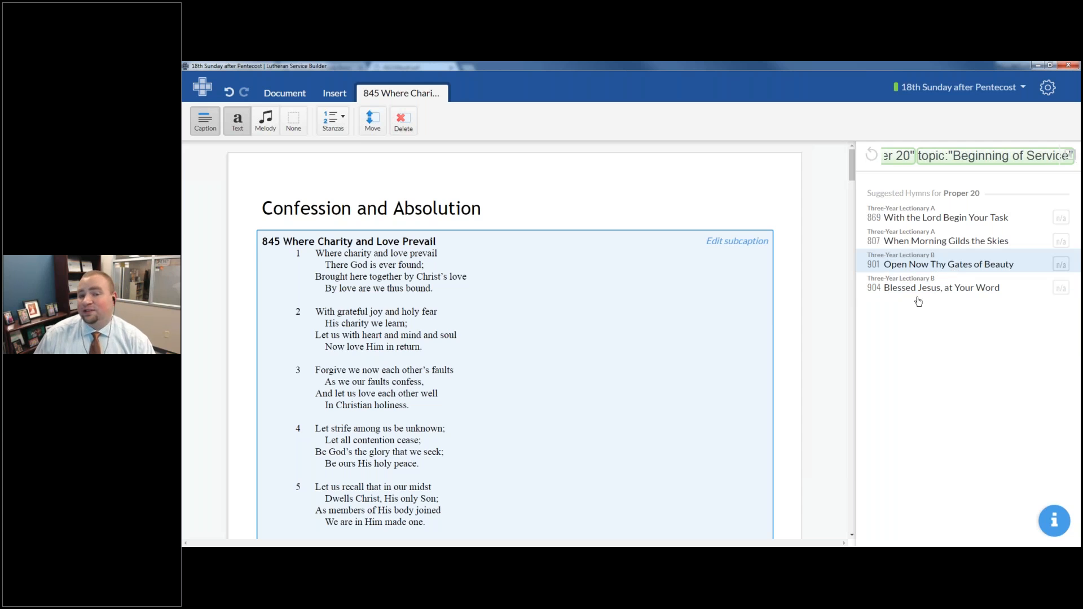
{"action": "left_click", "coordinate": [926, 268]}
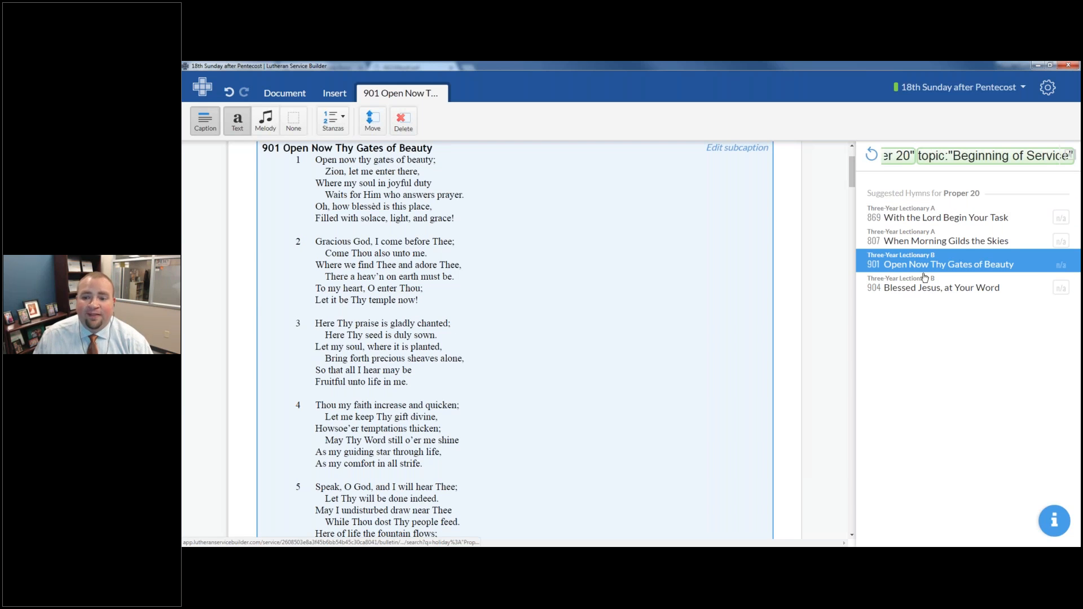
- Clear the hymn search and look over the available search filters
{"action": "left_click", "coordinate": [871, 155]}
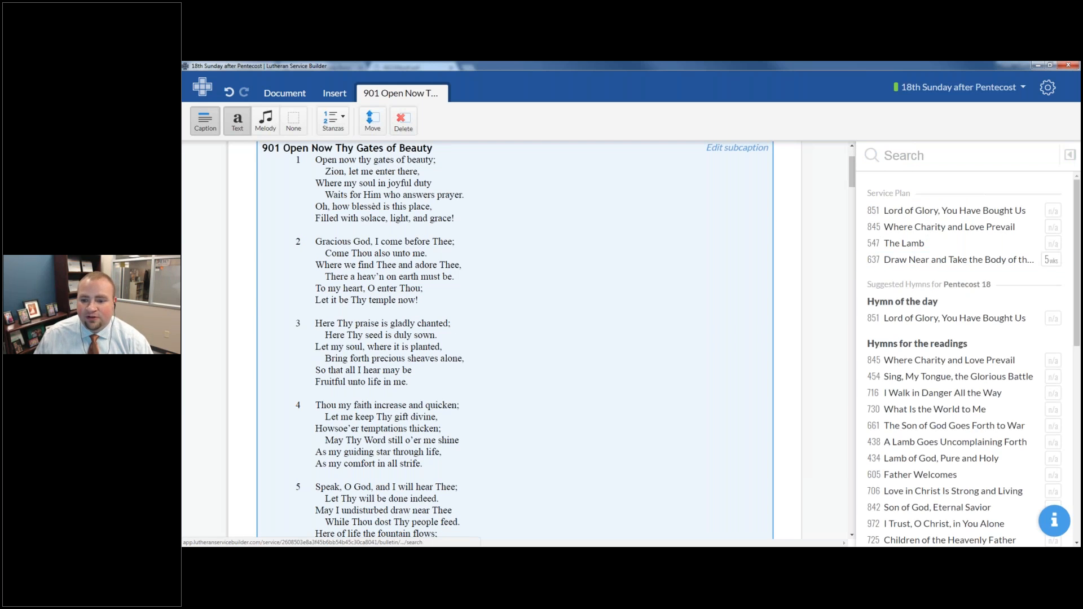
{"action": "left_click", "coordinate": [894, 157]}
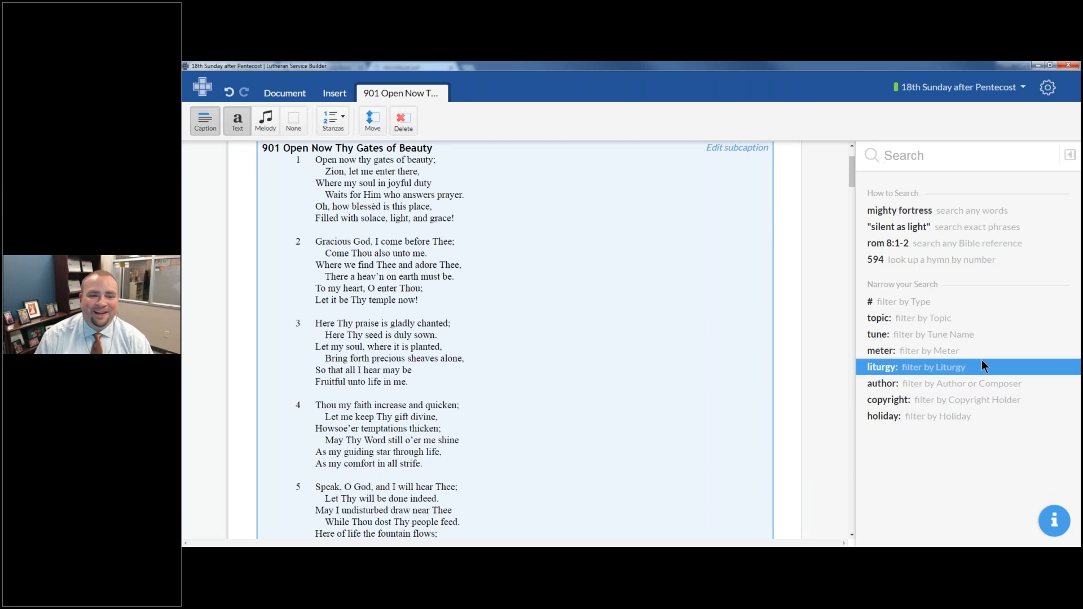
{"action": "scroll", "coordinate": [466, 251], "scroll_direction": "up", "scroll_amount": 2}
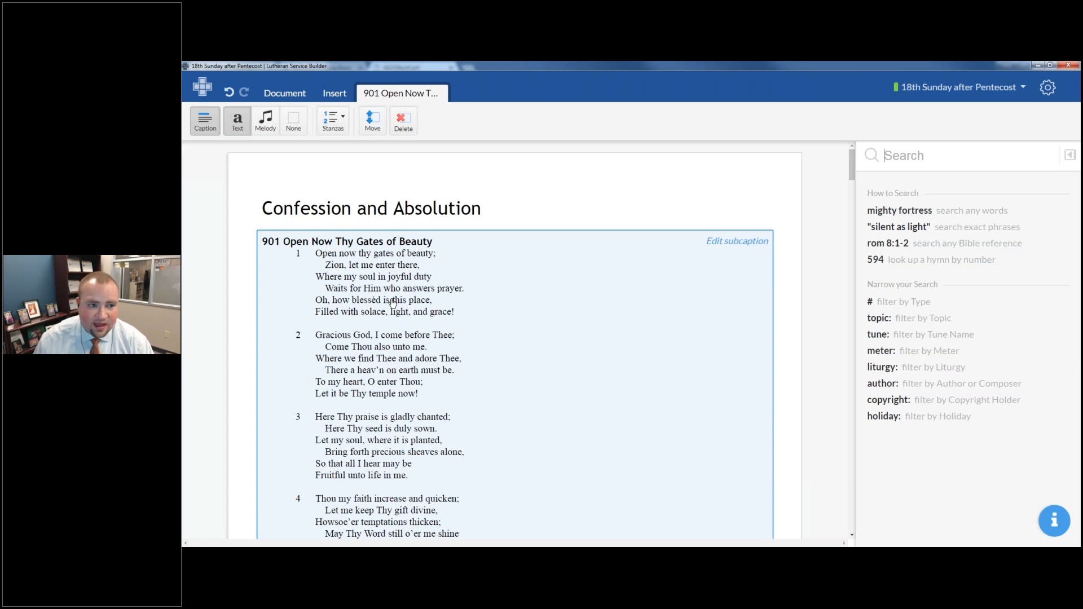
- Display hymn 901 Open Now Thy Gates of Beauty with its melody and check the notation
{"action": "left_click", "coordinate": [298, 100]}
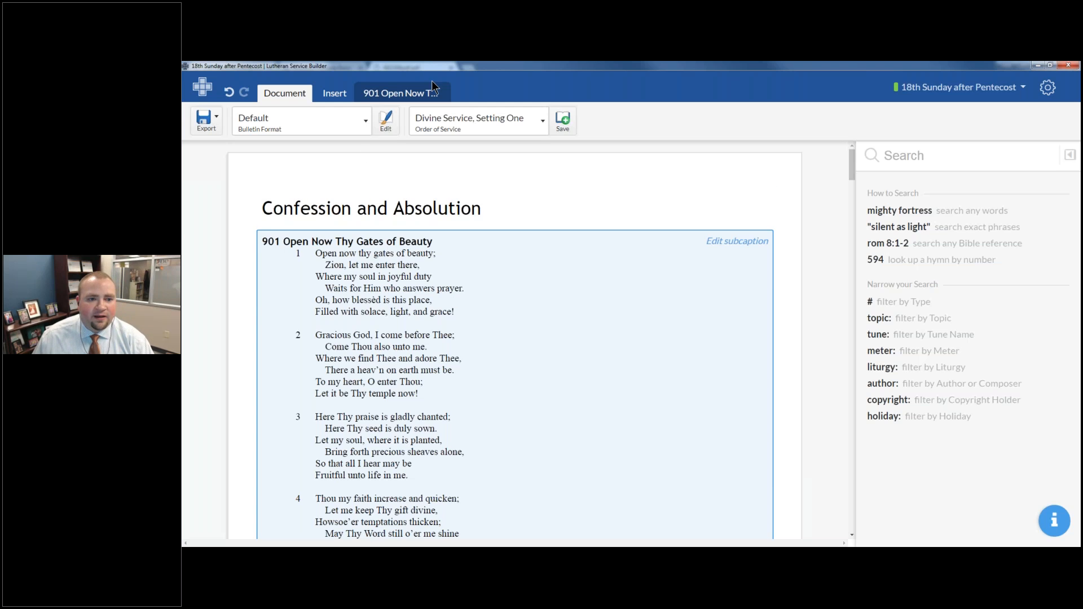
{"action": "left_click", "coordinate": [394, 95]}
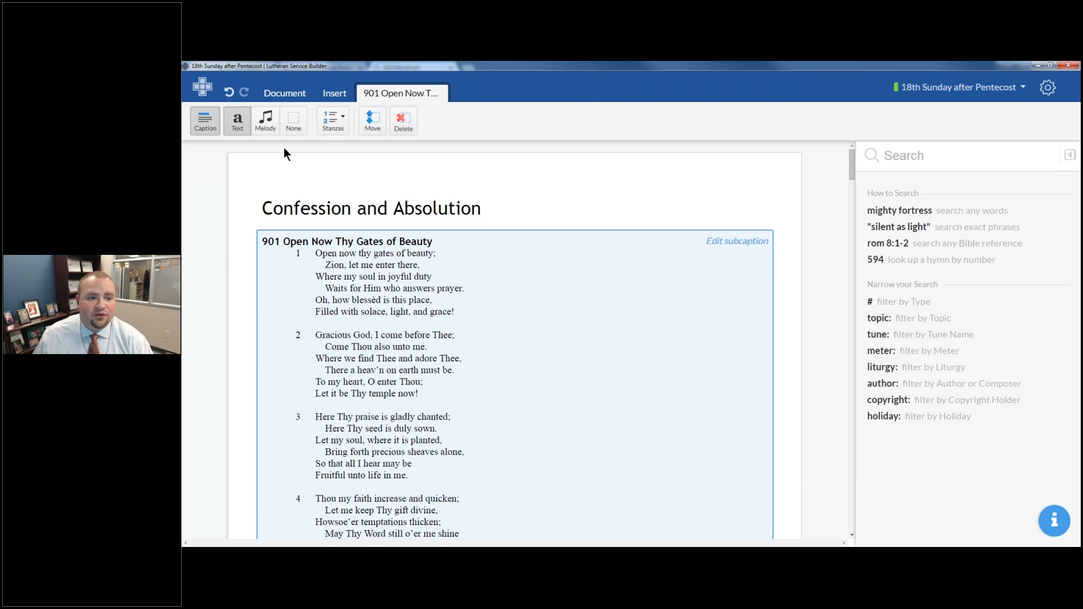
{"action": "left_click", "coordinate": [261, 130]}
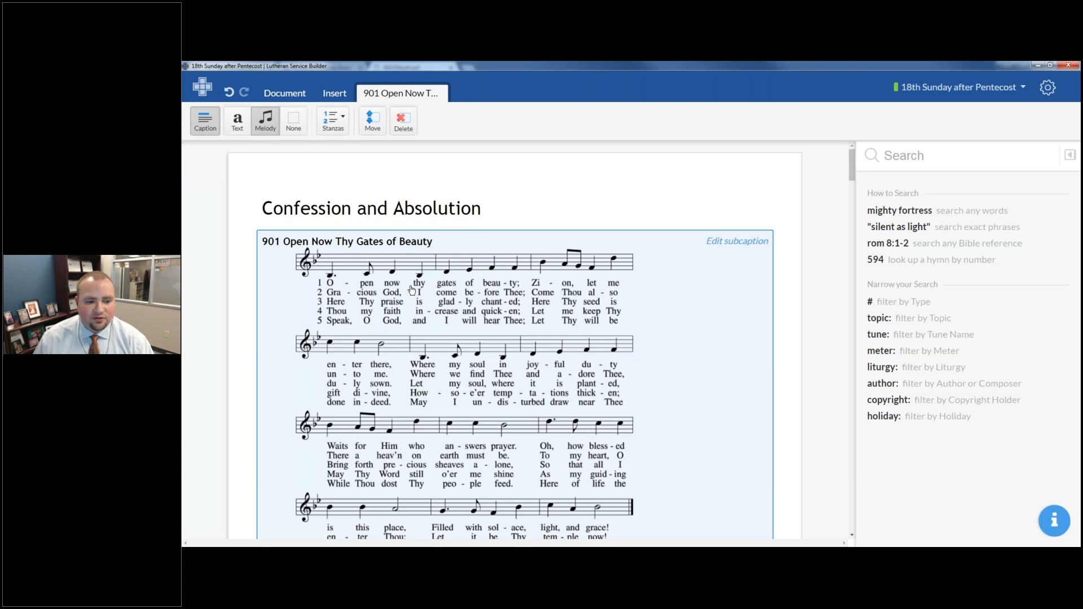
{"action": "scroll", "coordinate": [412, 290], "scroll_direction": "down", "scroll_amount": 5}
{"action": "scroll", "coordinate": [358, 271], "scroll_direction": "up", "scroll_amount": 6}
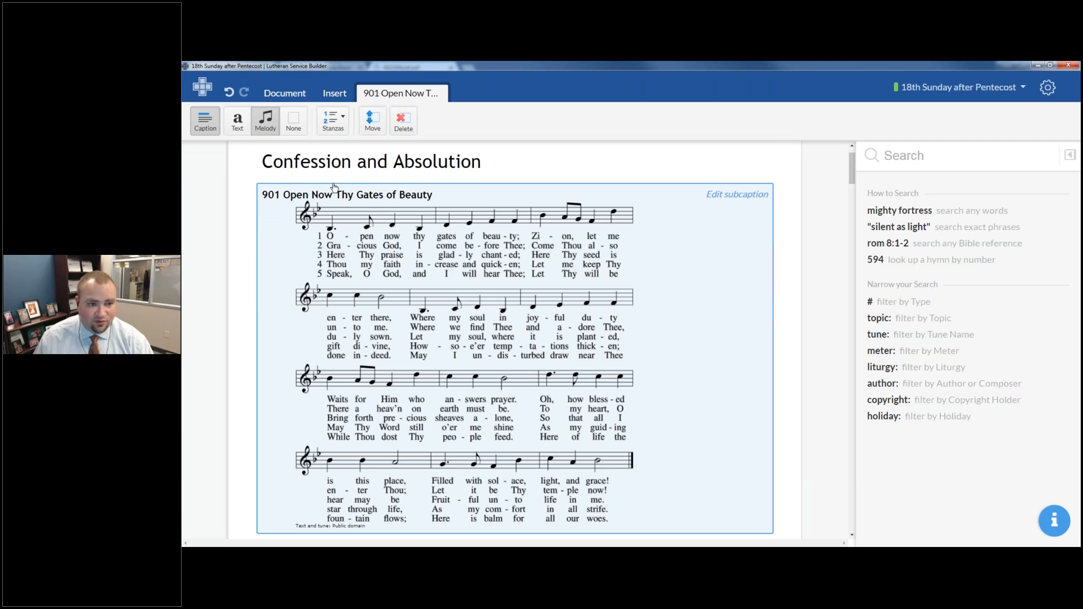
- Exclude stanzas 2 and 4 from hymn 901, keeping stanzas 1, 3 and 5
{"action": "left_click", "coordinate": [345, 129]}
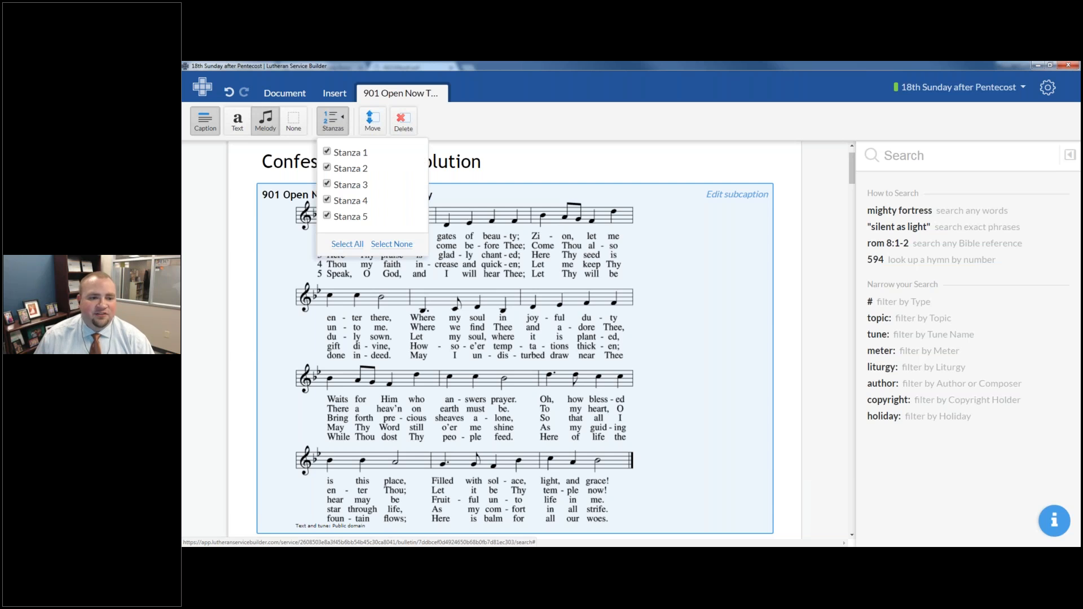
{"action": "left_click", "coordinate": [348, 200]}
{"action": "left_click", "coordinate": [347, 168]}
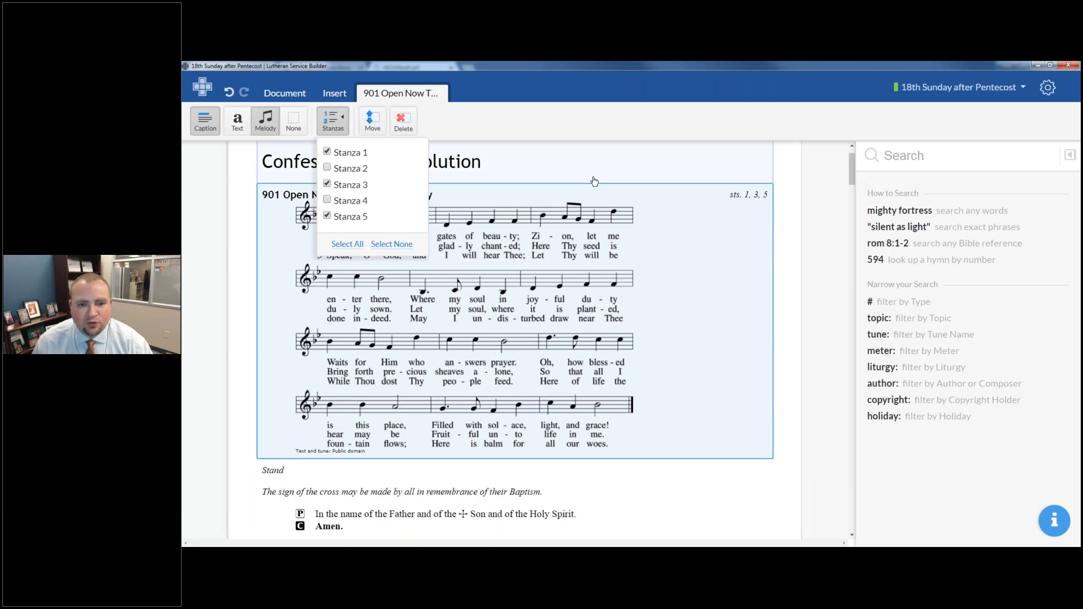
{"action": "left_click", "coordinate": [333, 120]}
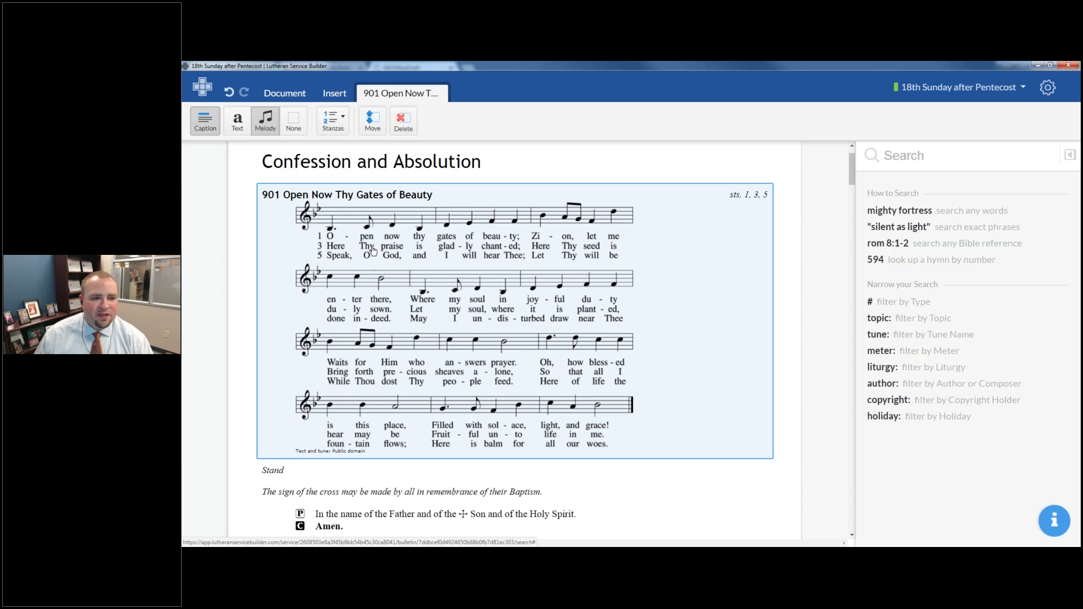
- Hide the caption of hymn 901 and show it again
{"action": "left_click", "coordinate": [212, 122]}
{"action": "left_click", "coordinate": [202, 120]}
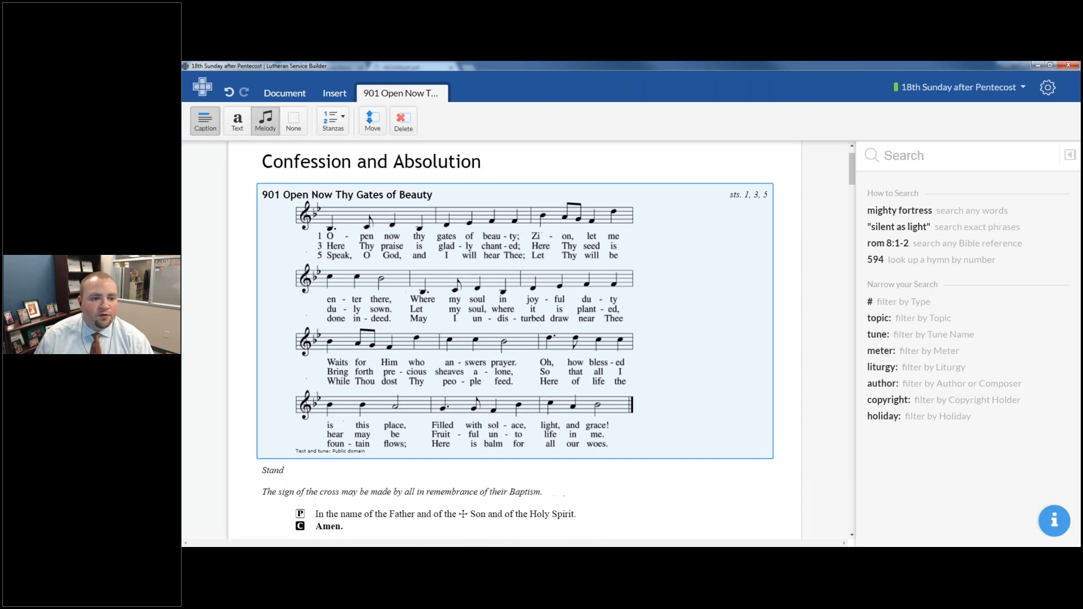
{"action": "left_click", "coordinate": [308, 198]}
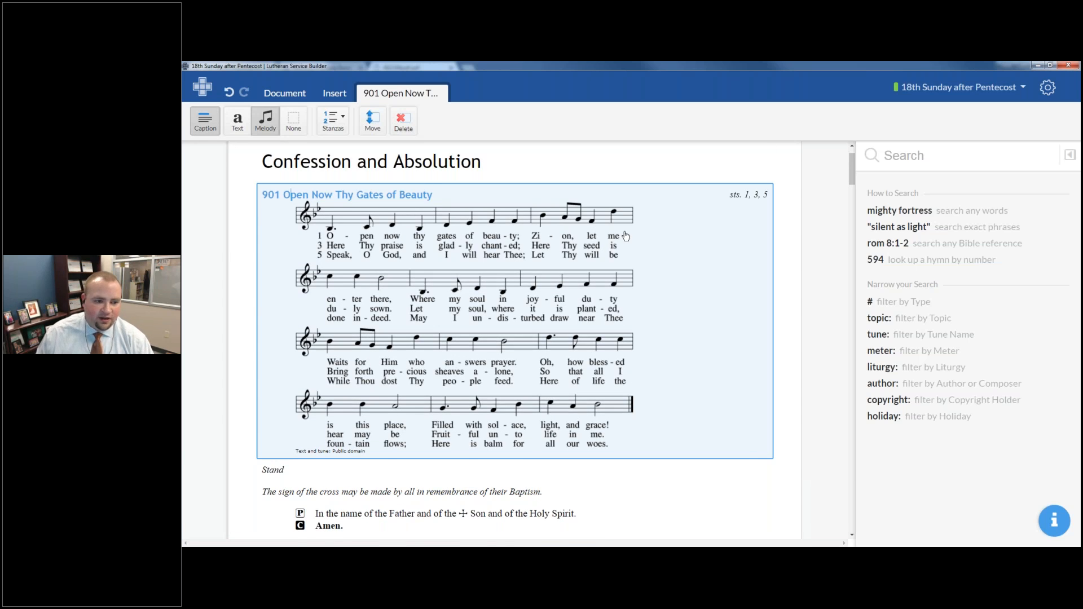
- Remove the hymn number 901 from the caption of Open Now Thy Gates of Beauty
{"action": "key", "text": "BackSpace"}
{"action": "key", "text": "BackSpace"}
{"action": "key", "text": "BackSpace"}
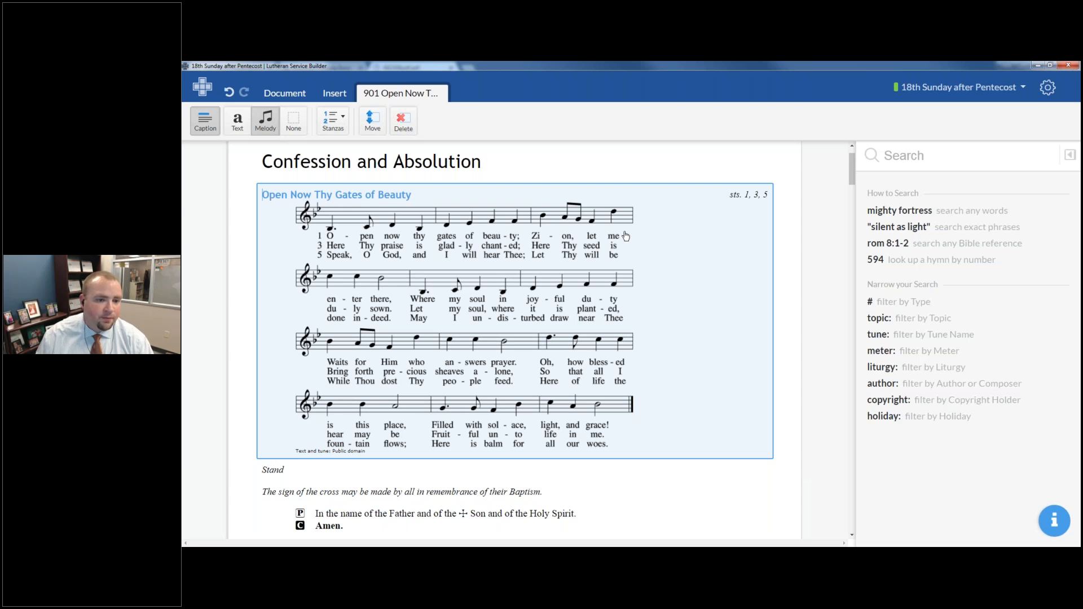
- Add the #pg# code before #sts# in the subcaption of the hymn Open Now Thy Gates of Beauty
{"action": "left_click", "coordinate": [753, 194]}
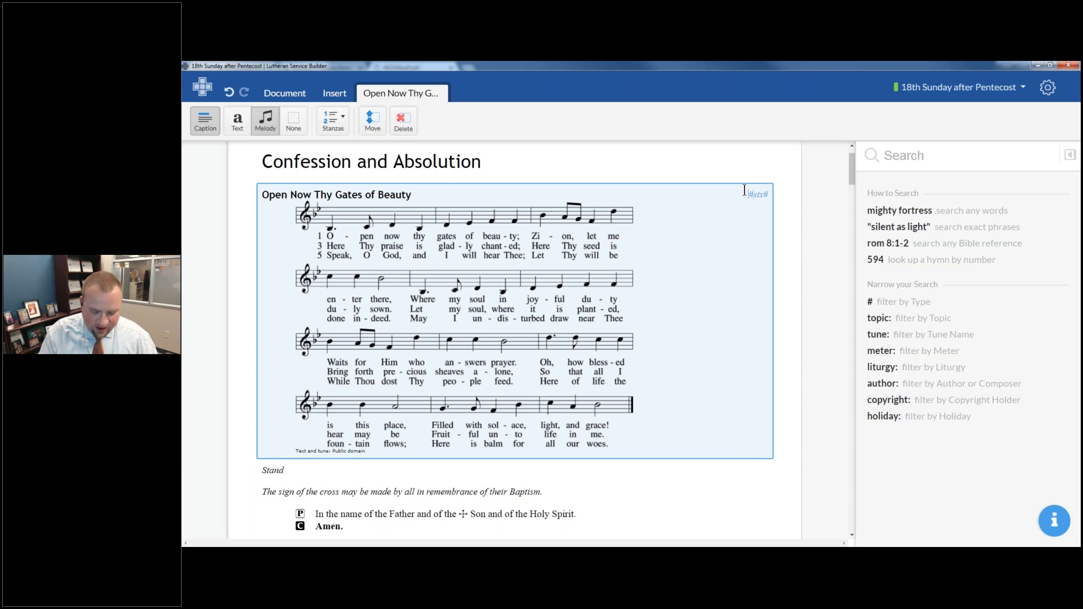
{"action": "type", "text": "pg#"}
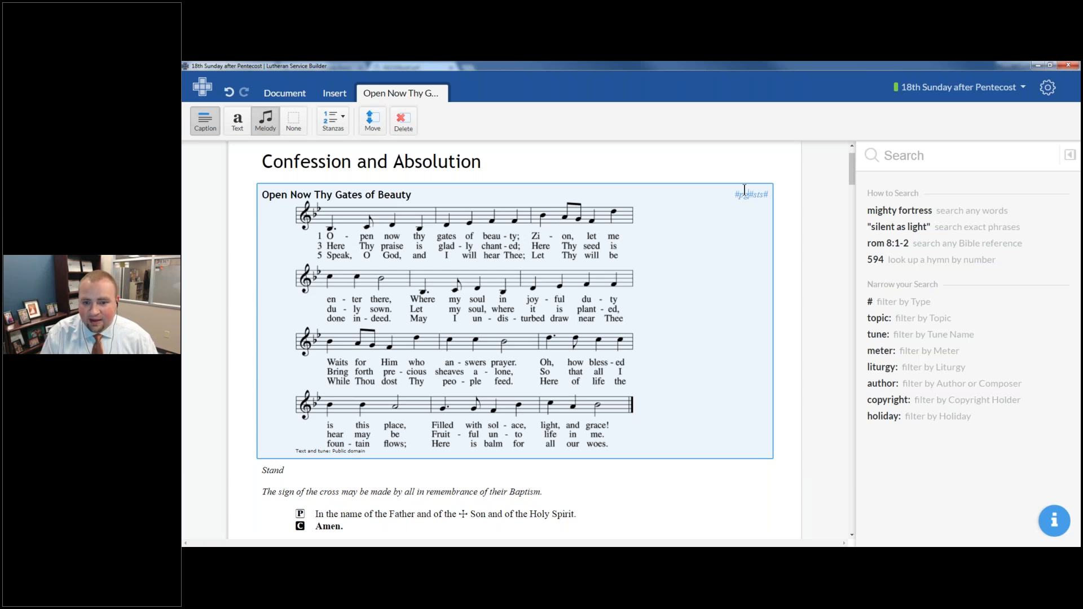
{"action": "type", "text": "#"}
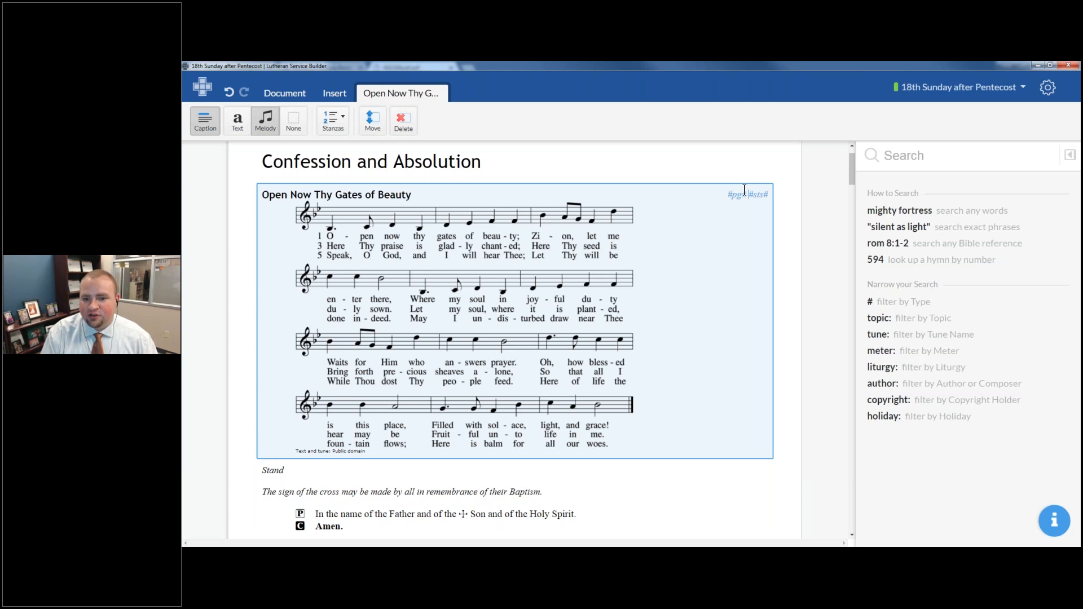
{"action": "left_click", "coordinate": [782, 195]}
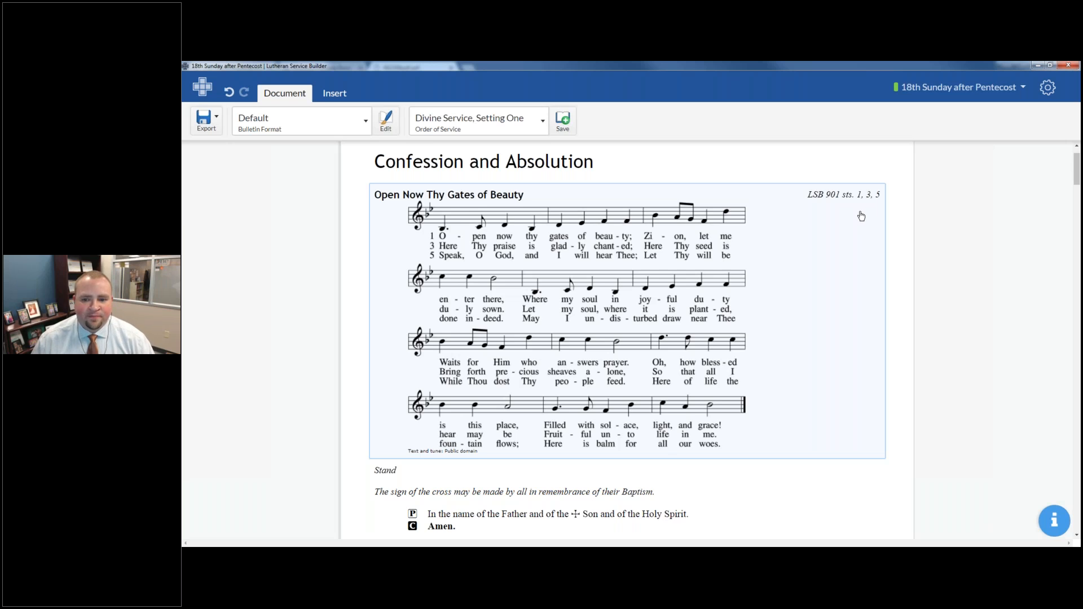
{"action": "scroll", "coordinate": [860, 215], "scroll_direction": "down", "scroll_amount": 2}
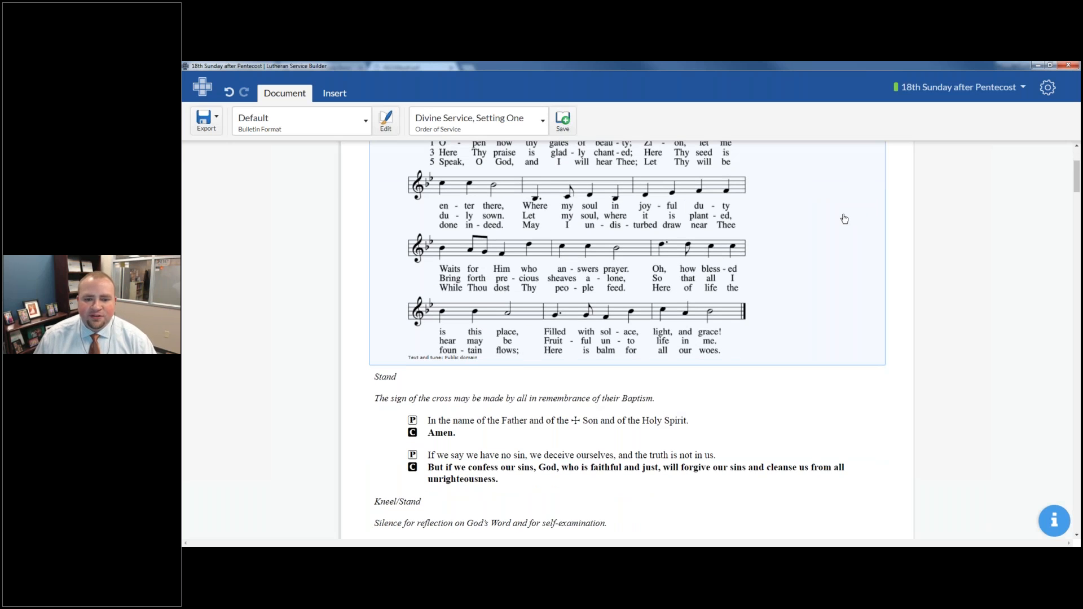
{"action": "scroll", "coordinate": [845, 219], "scroll_direction": "up", "scroll_amount": 3}
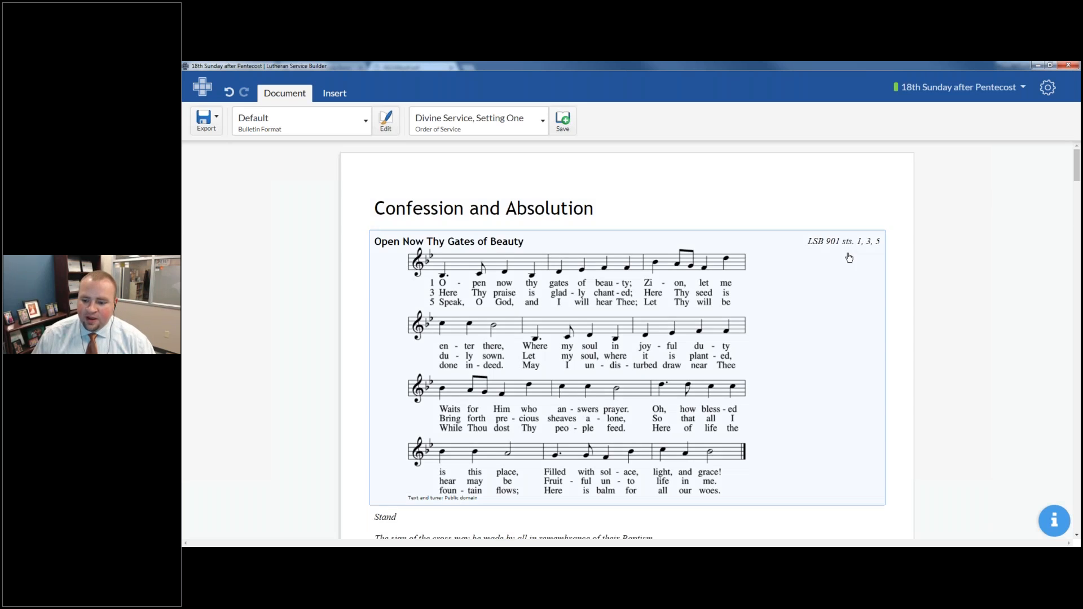
- Look over the help article search and the support message form
{"action": "left_click", "coordinate": [1050, 521]}
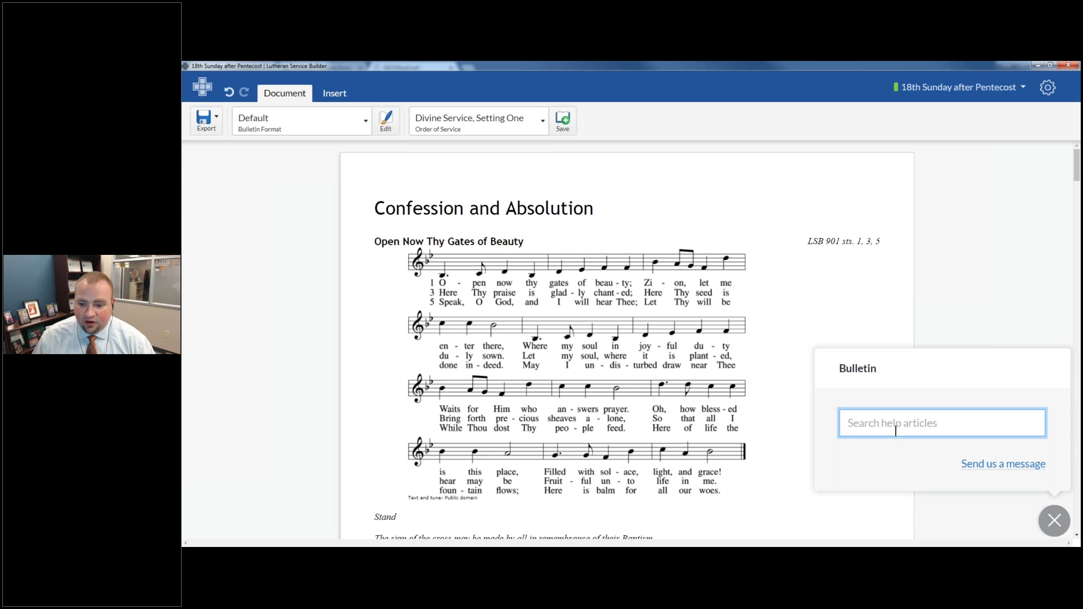
{"action": "left_click", "coordinate": [973, 464]}
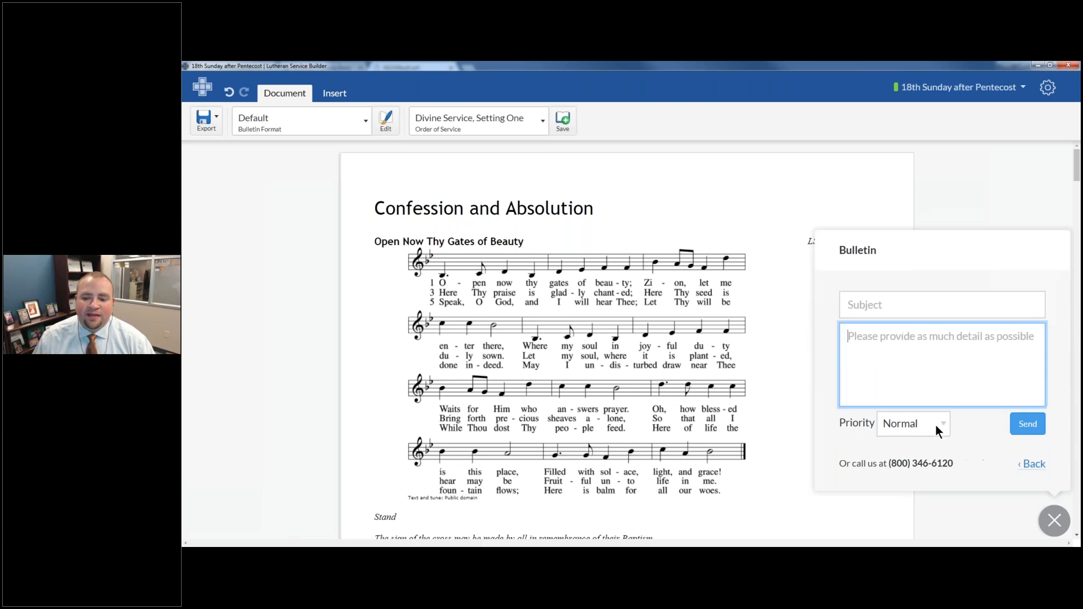
{"action": "left_click", "coordinate": [1054, 520]}
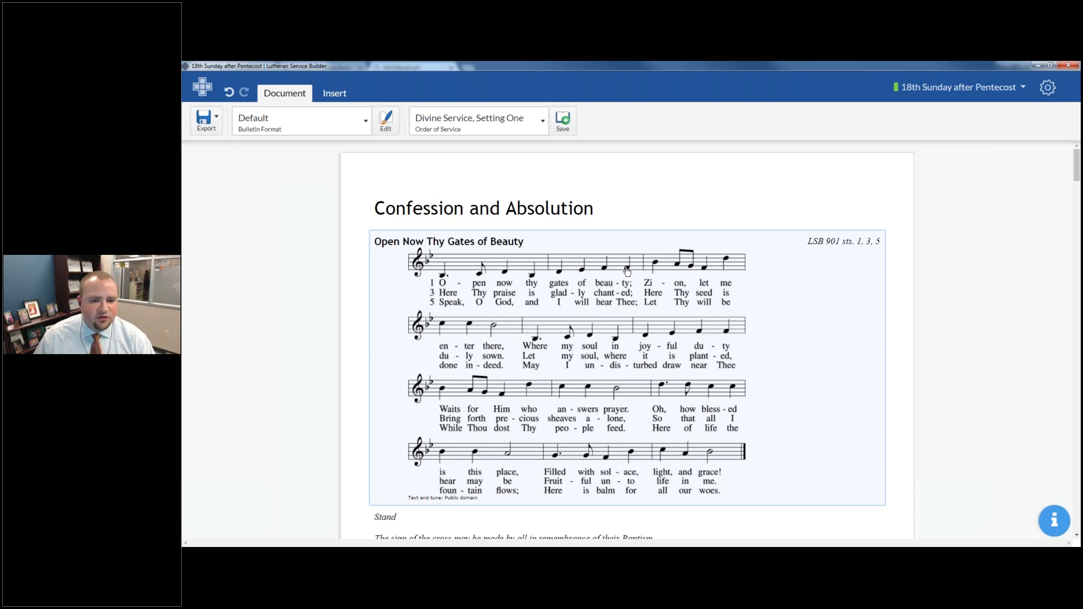
- Delete the Confession and Absolution heading above the opening hymn
{"action": "left_click", "coordinate": [495, 207]}
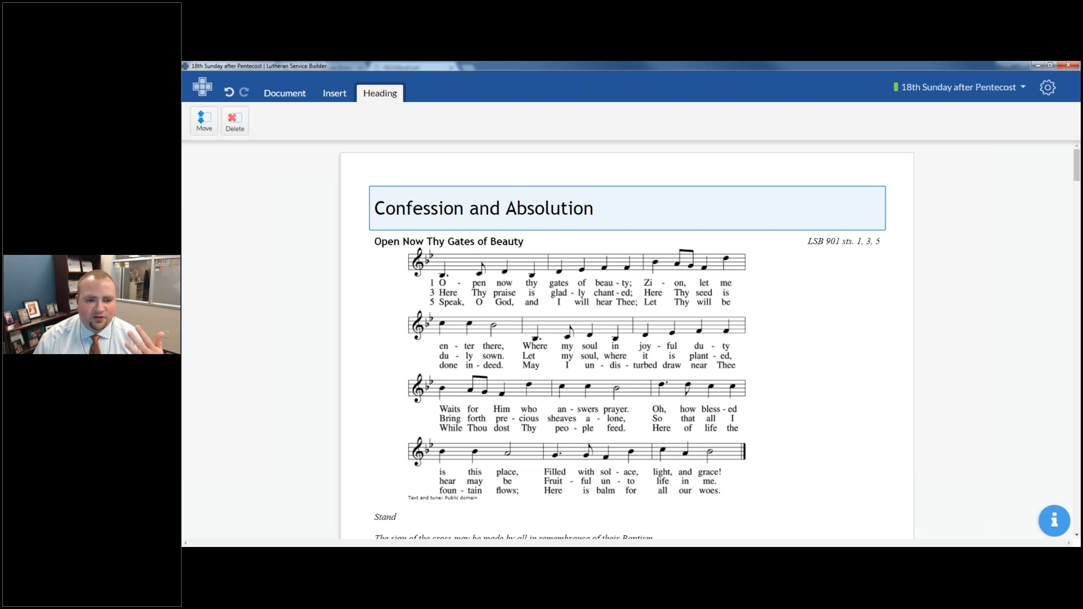
{"action": "scroll", "coordinate": [546, 229], "scroll_direction": "down", "scroll_amount": 4}
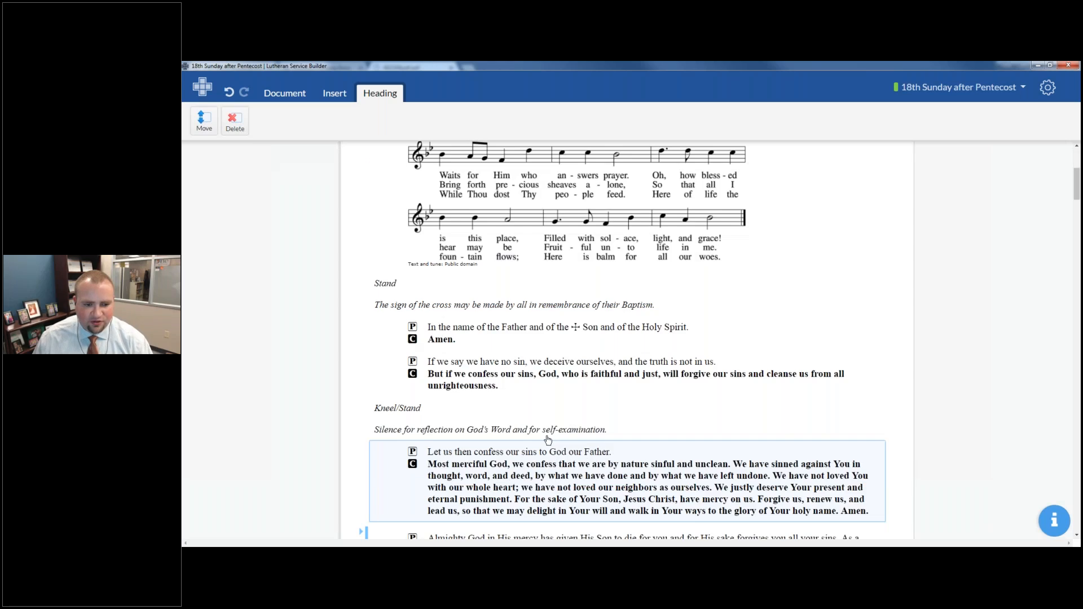
{"action": "scroll", "coordinate": [530, 366], "scroll_direction": "up", "scroll_amount": 4}
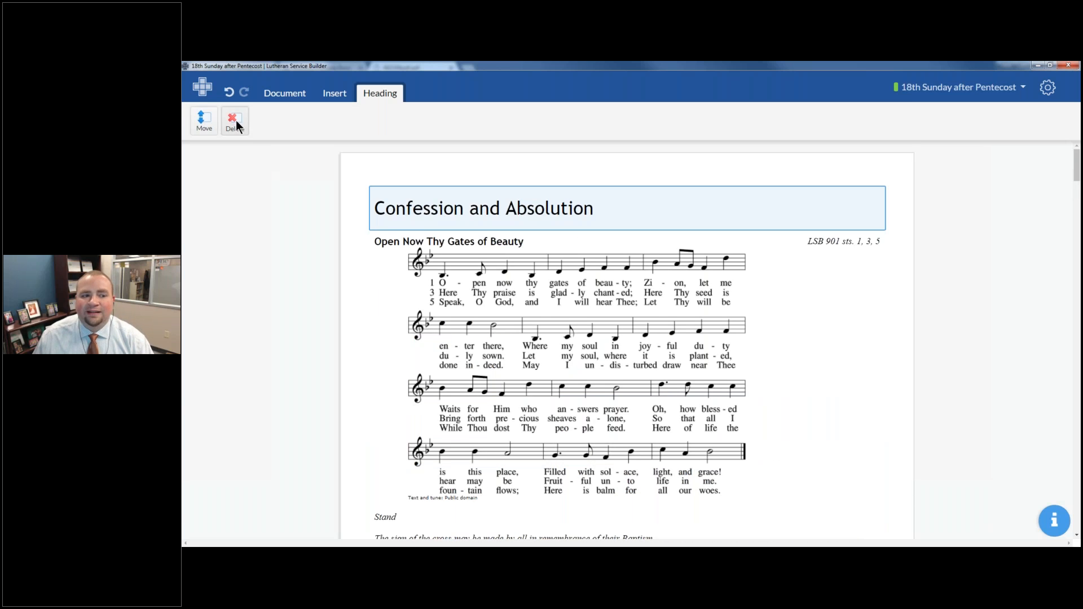
{"action": "key", "text": "Delete"}
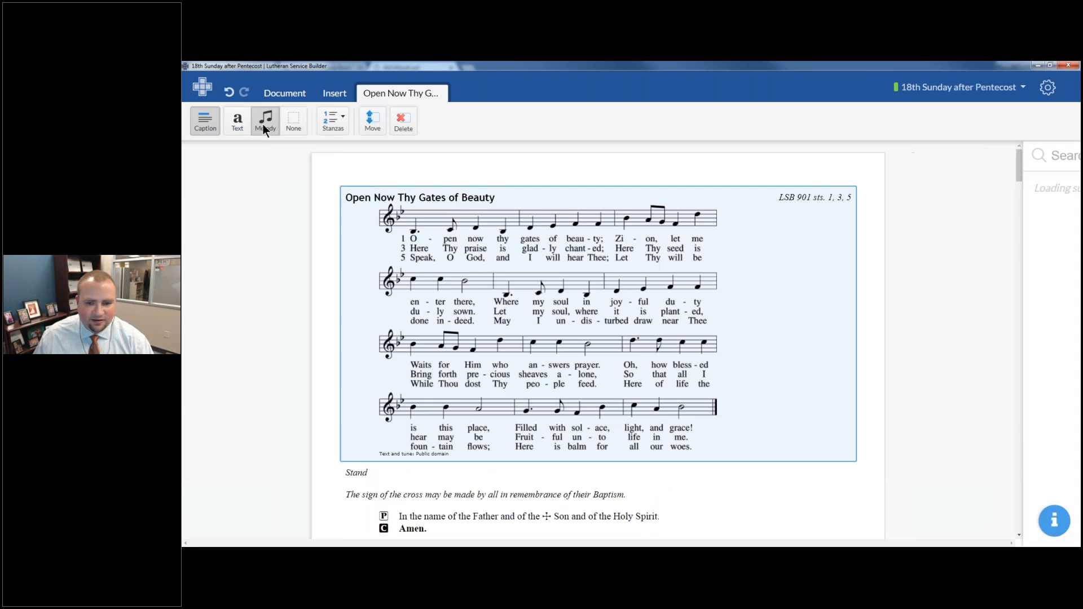
- Delete the rubric about making the sign of the cross in remembrance of Baptism
{"action": "scroll", "coordinate": [330, 263], "scroll_direction": "down", "scroll_amount": 3}
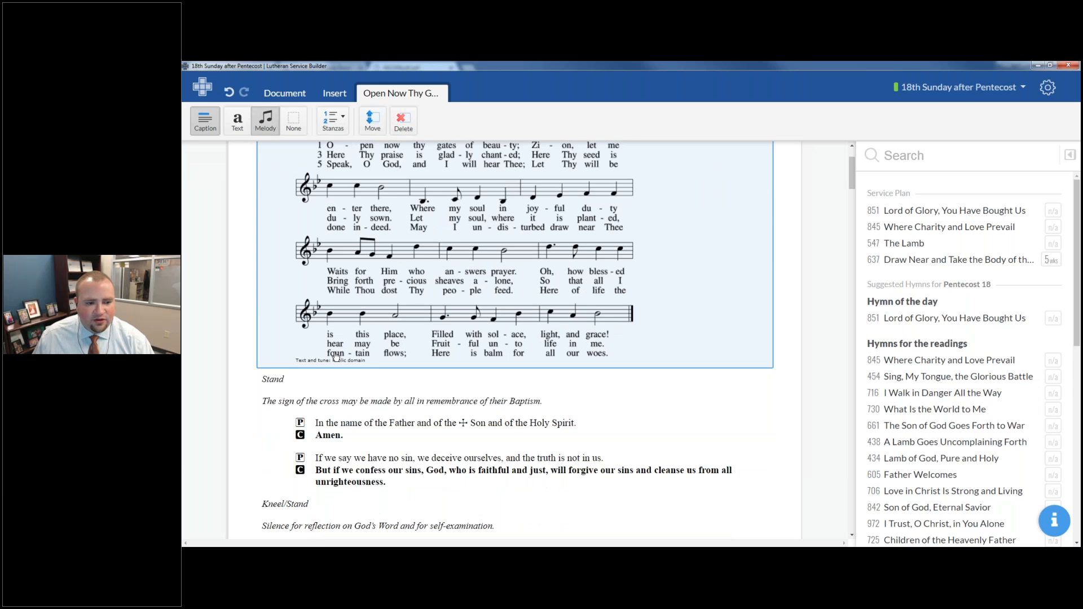
{"action": "scroll", "coordinate": [316, 418], "scroll_direction": "up", "scroll_amount": 3}
{"action": "scroll", "coordinate": [361, 451], "scroll_direction": "down", "scroll_amount": 4}
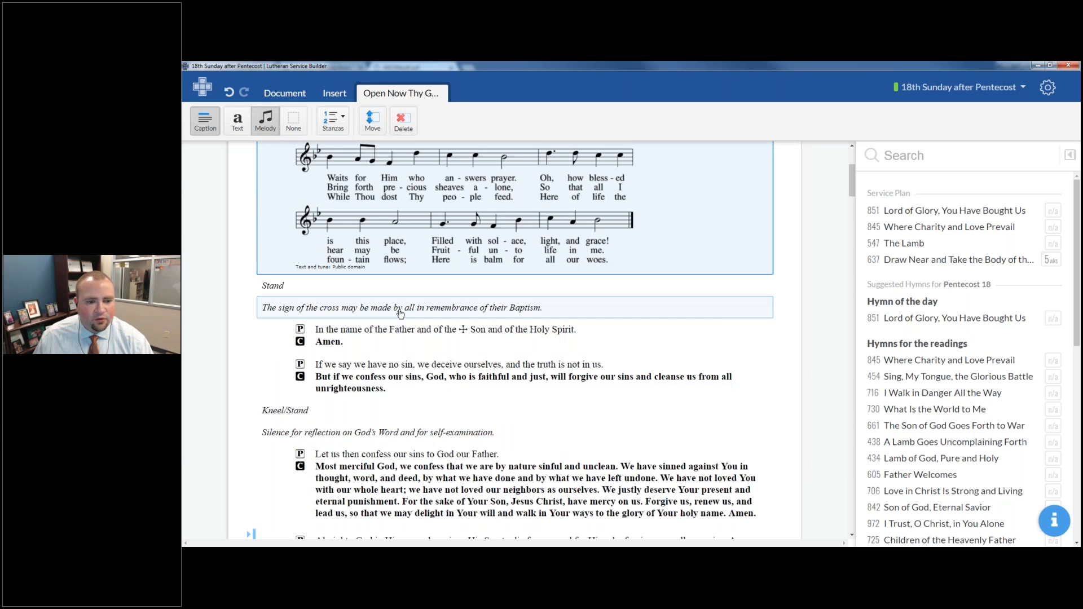
{"action": "left_click", "coordinate": [389, 316]}
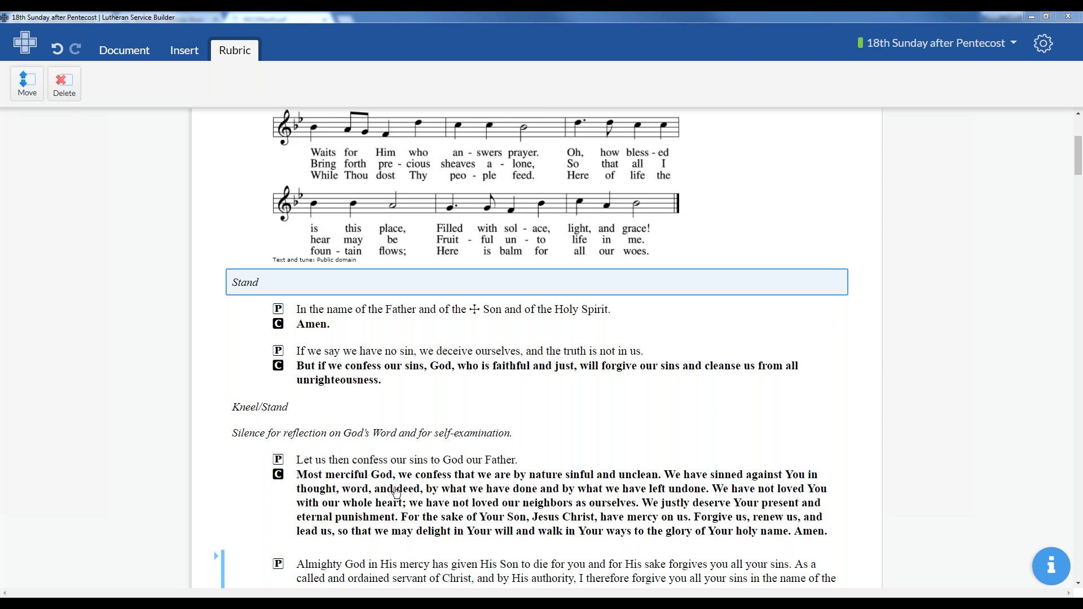
- Show the captions of the Invocation and the Exhortation
{"action": "left_click", "coordinate": [373, 314]}
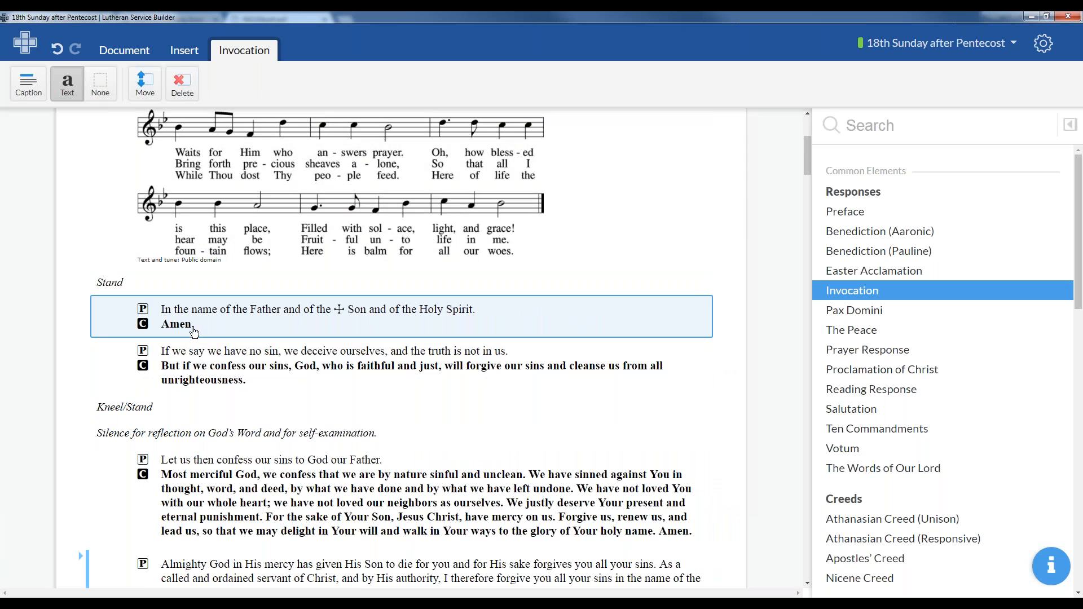
{"action": "left_click", "coordinate": [29, 93]}
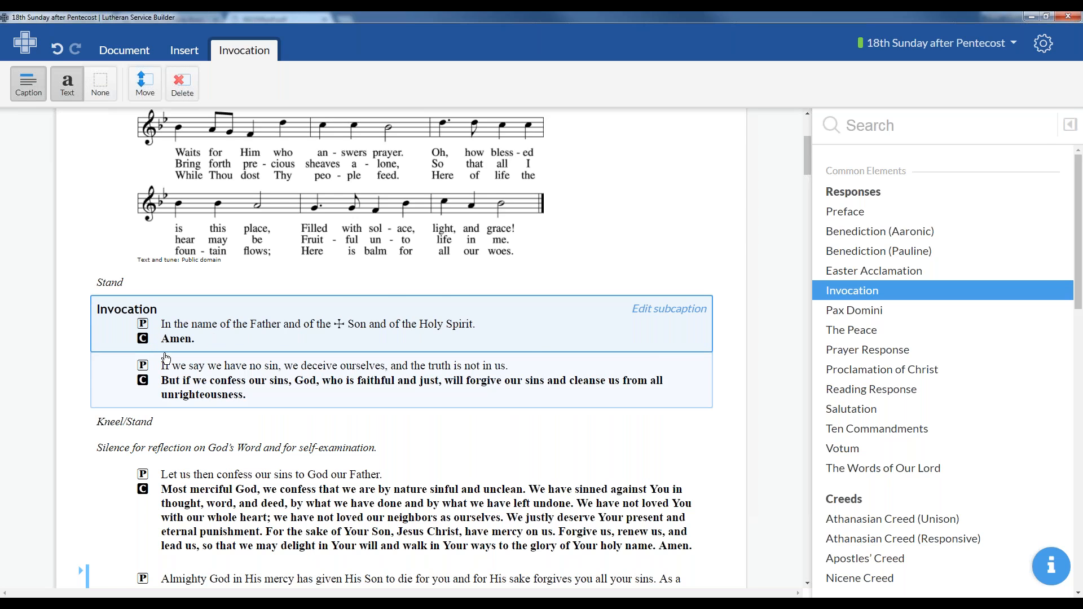
{"action": "scroll", "coordinate": [166, 358], "scroll_direction": "down", "scroll_amount": 2}
{"action": "left_click", "coordinate": [301, 272]}
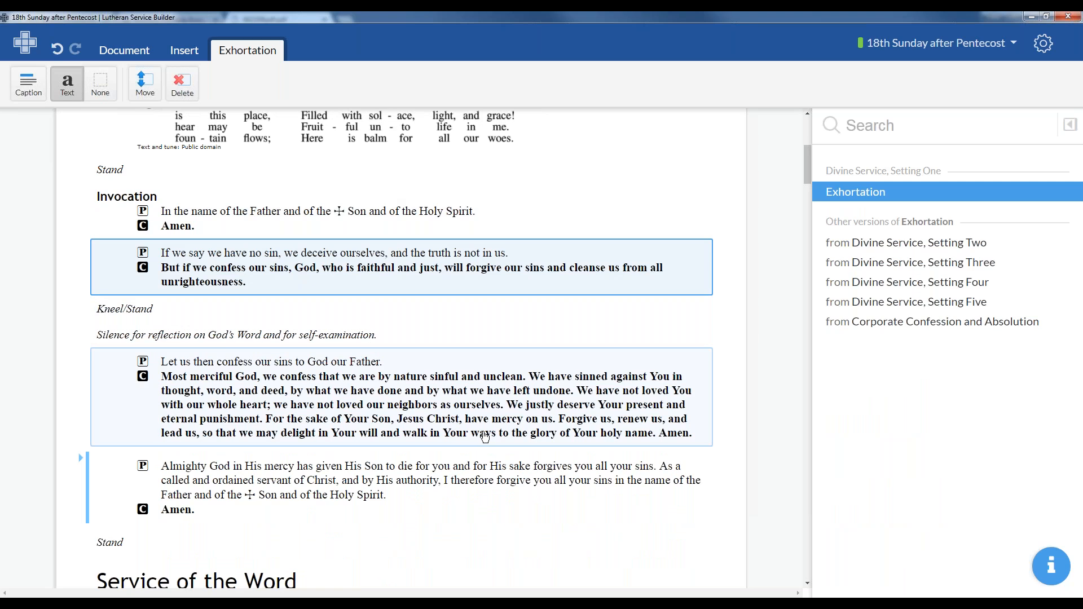
{"action": "left_click", "coordinate": [43, 91]}
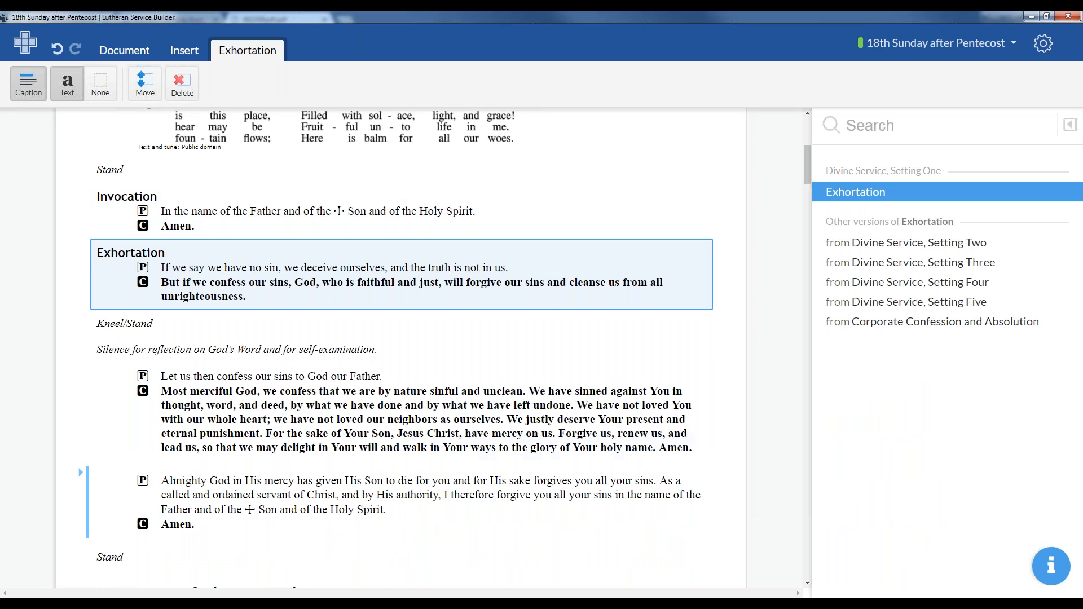
- Show the captions of the Confession of Sins and the Absolution
{"action": "left_click", "coordinate": [239, 365]}
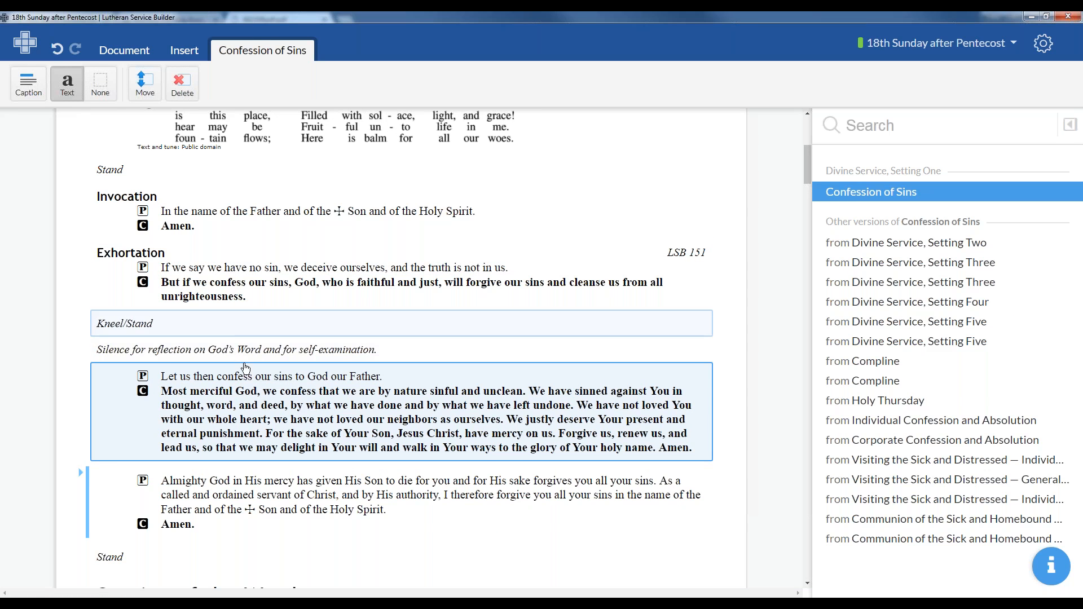
{"action": "left_click", "coordinate": [28, 93]}
{"action": "left_click", "coordinate": [191, 505]}
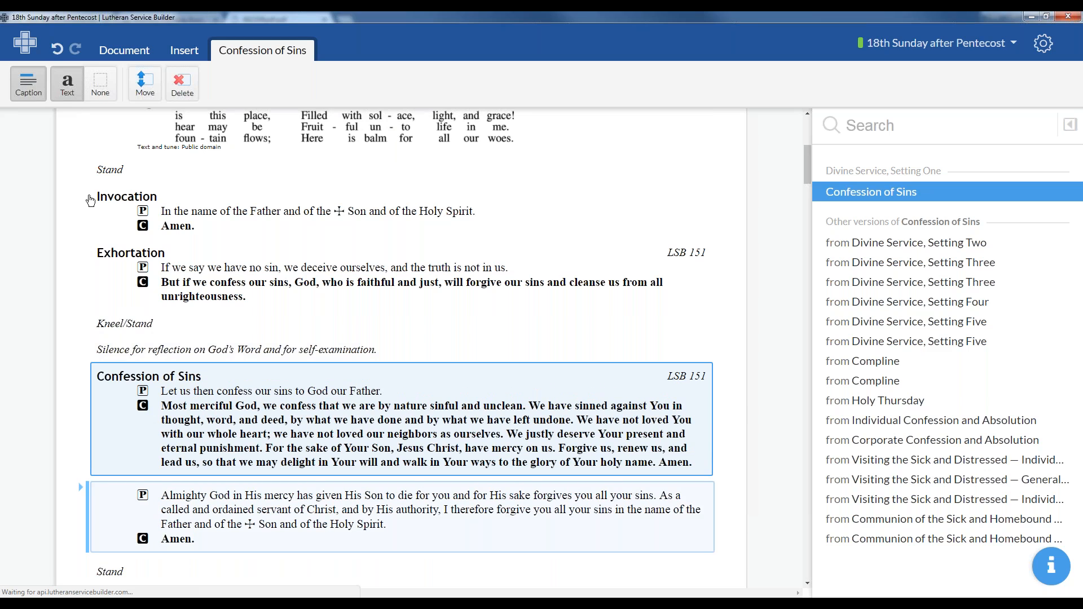
{"action": "left_click", "coordinate": [32, 79]}
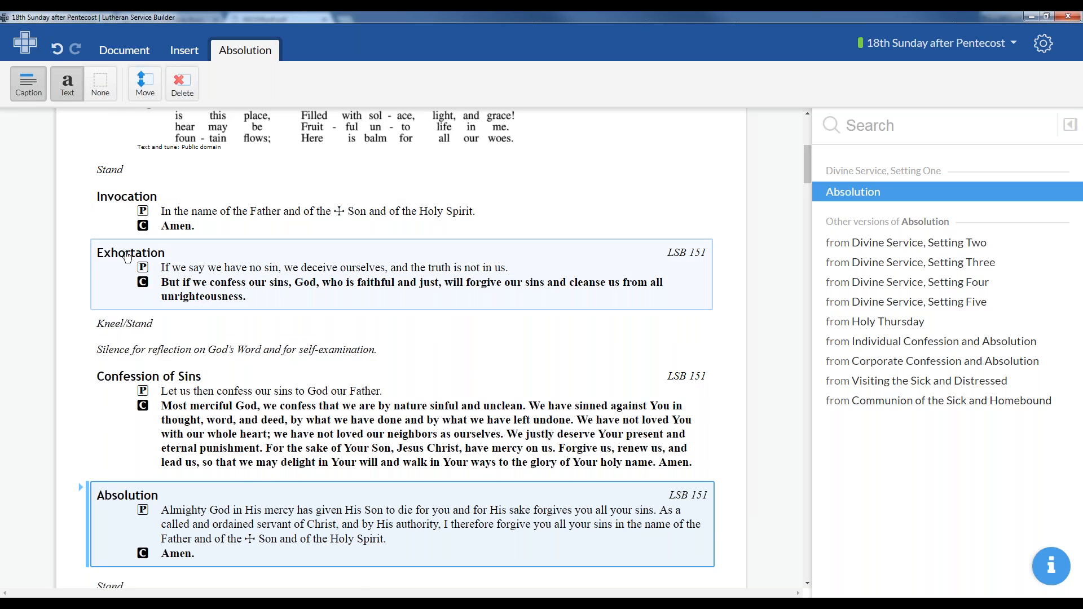
- Change the Exhortation caption to "Confession & Absolution"
{"action": "left_click", "coordinate": [139, 265]}
{"action": "type", "text": "Con"}
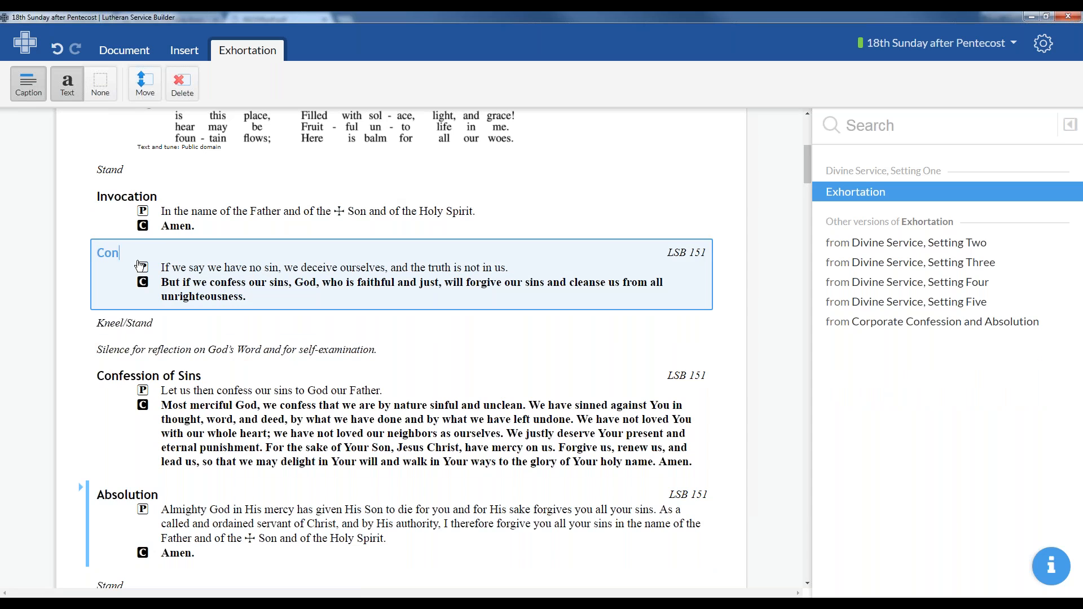
{"action": "type", "text": "fession & Absolution"}
- Delete the Kneel/Stand rubric that follows the Confession & Absolution exhortation
{"action": "left_click", "coordinate": [205, 327]}
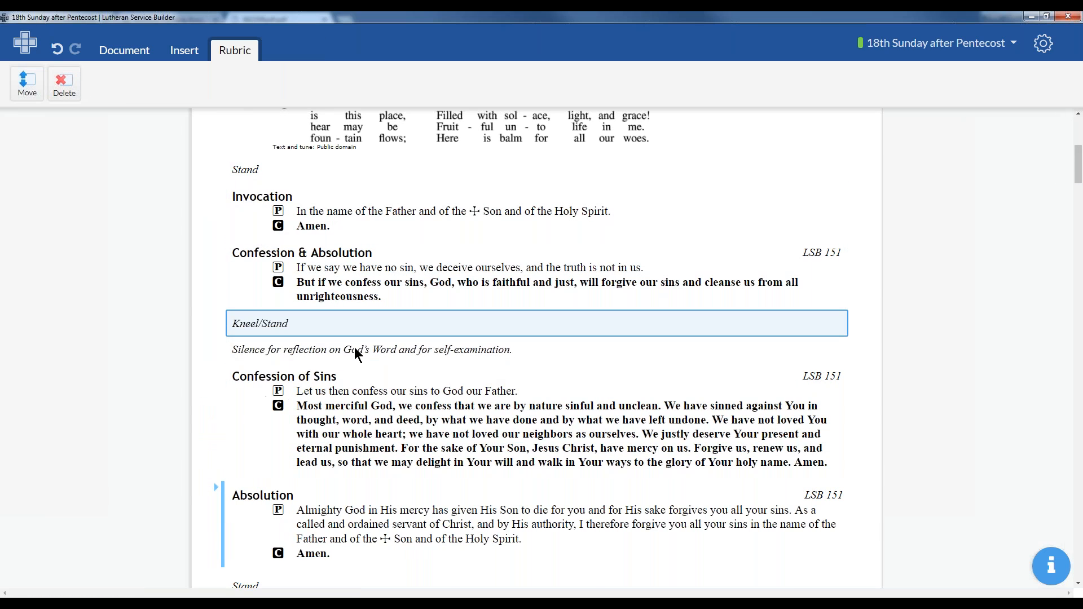
{"action": "key", "text": "Delete"}
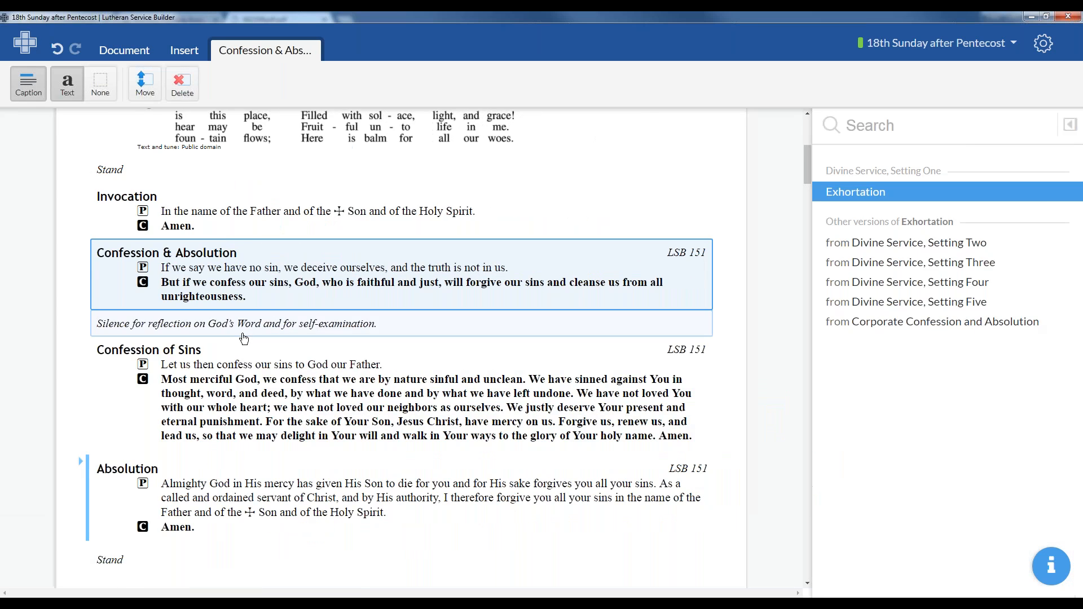
{"action": "left_click", "coordinate": [243, 334]}
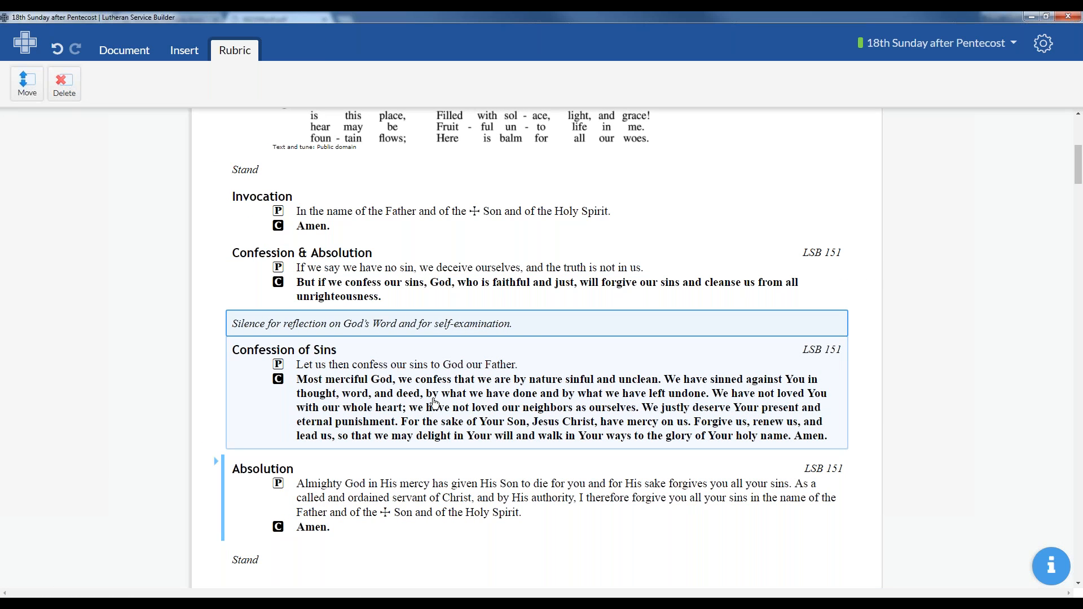
- Hide the captions of the Confession of Sins and the Absolution
{"action": "left_click", "coordinate": [476, 377]}
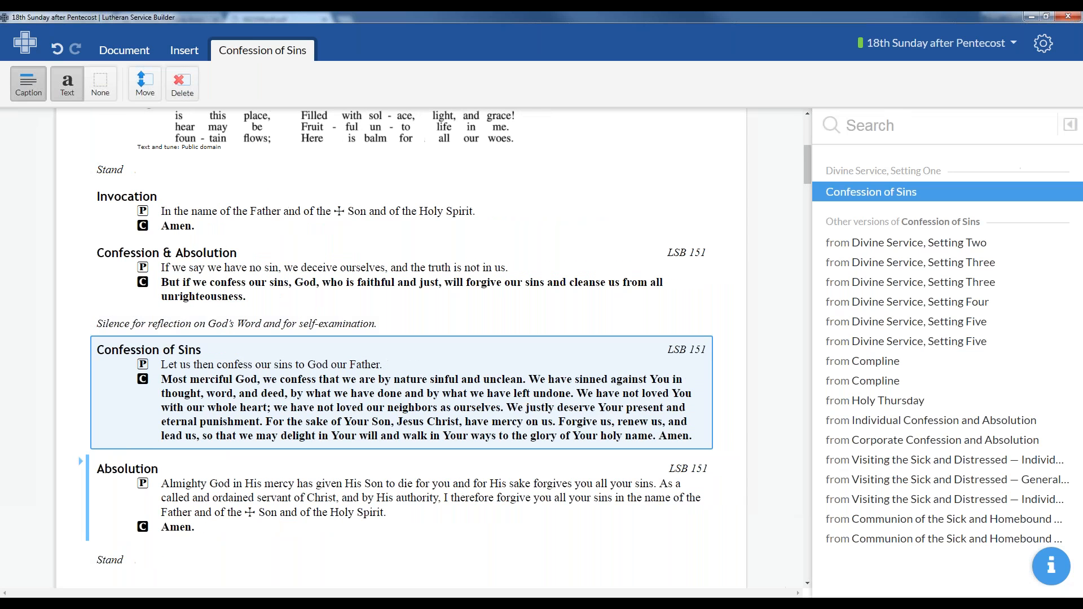
{"action": "left_click", "coordinate": [31, 90]}
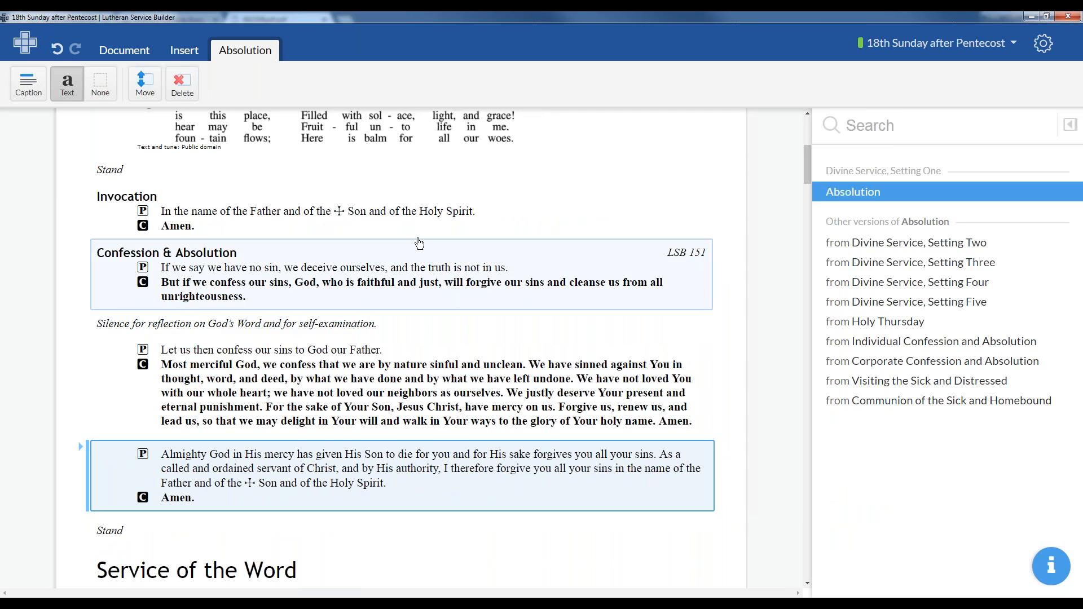
- Remove the LSB page reference subcaption from the Confession & Absolution element
{"action": "left_click", "coordinate": [407, 254]}
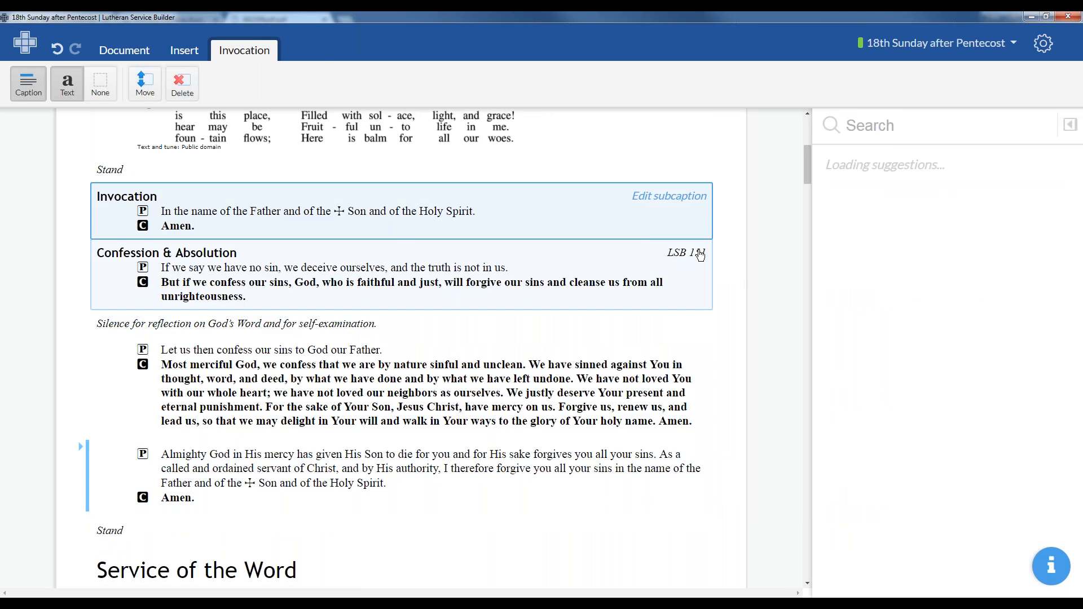
{"action": "left_click", "coordinate": [699, 255]}
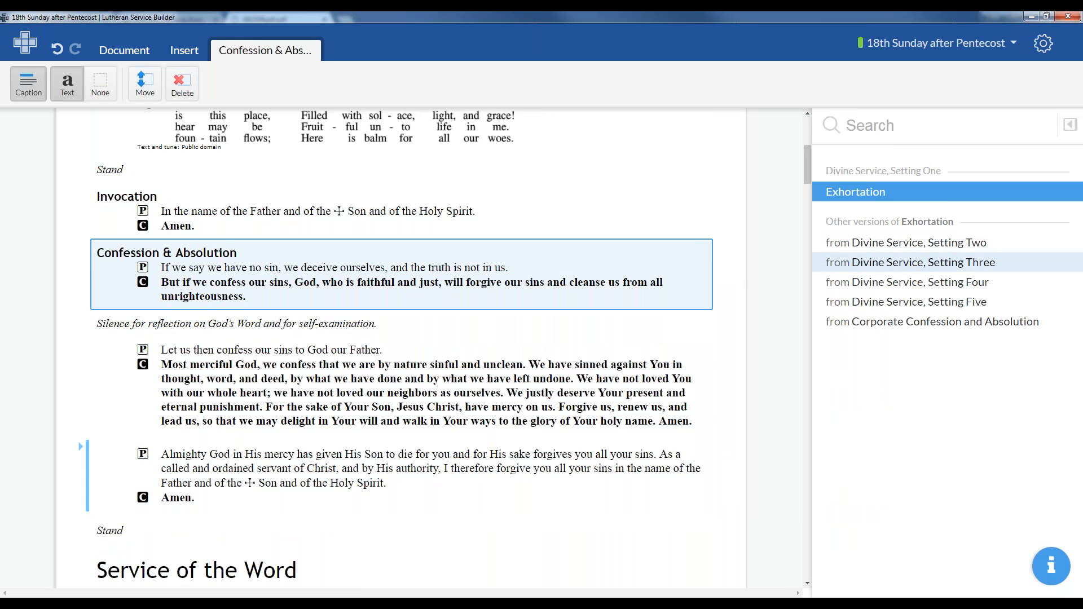
{"action": "left_click", "coordinate": [689, 265]}
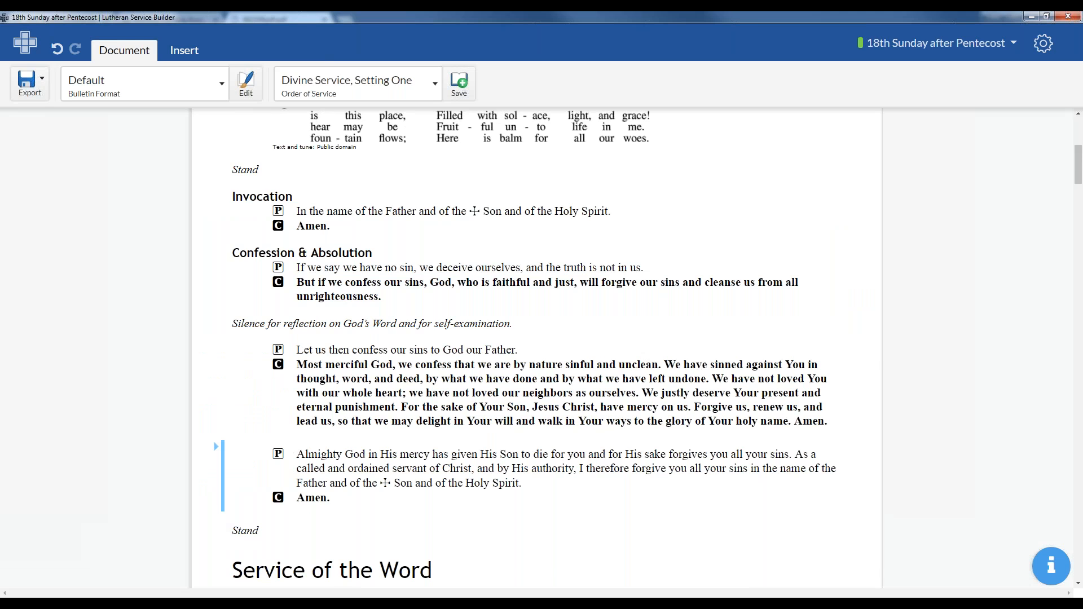
- Replace the Absolution with the alternative Declaration of Grace
{"action": "scroll", "coordinate": [258, 404], "scroll_direction": "down", "scroll_amount": 2}
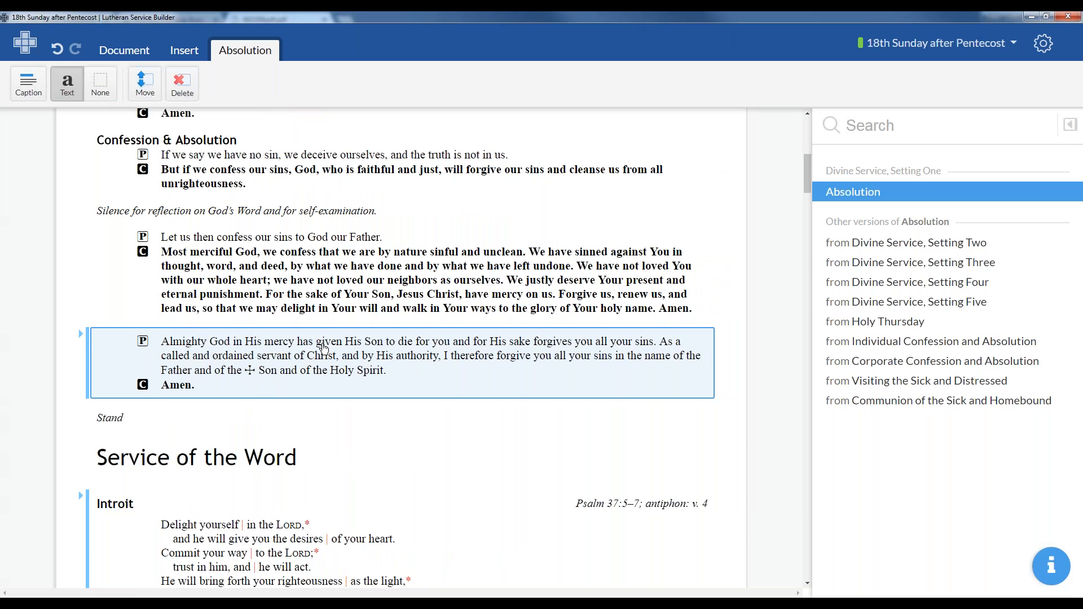
{"action": "left_click", "coordinate": [81, 339]}
{"action": "left_click", "coordinate": [203, 446]}
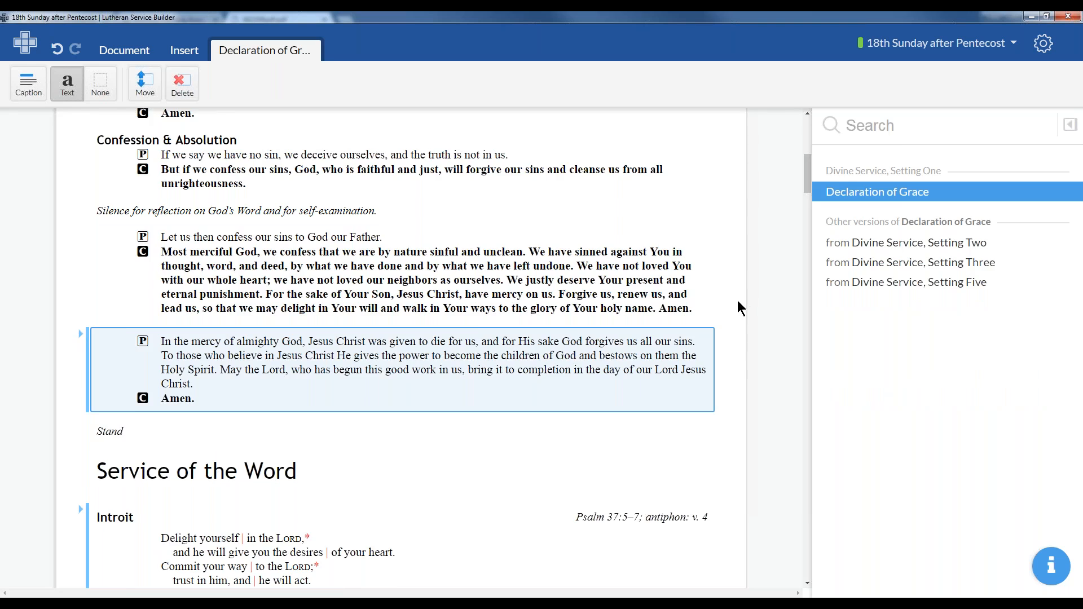
- Restore the standard Absolution in place of the Declaration of Grace
{"action": "left_click", "coordinate": [736, 300]}
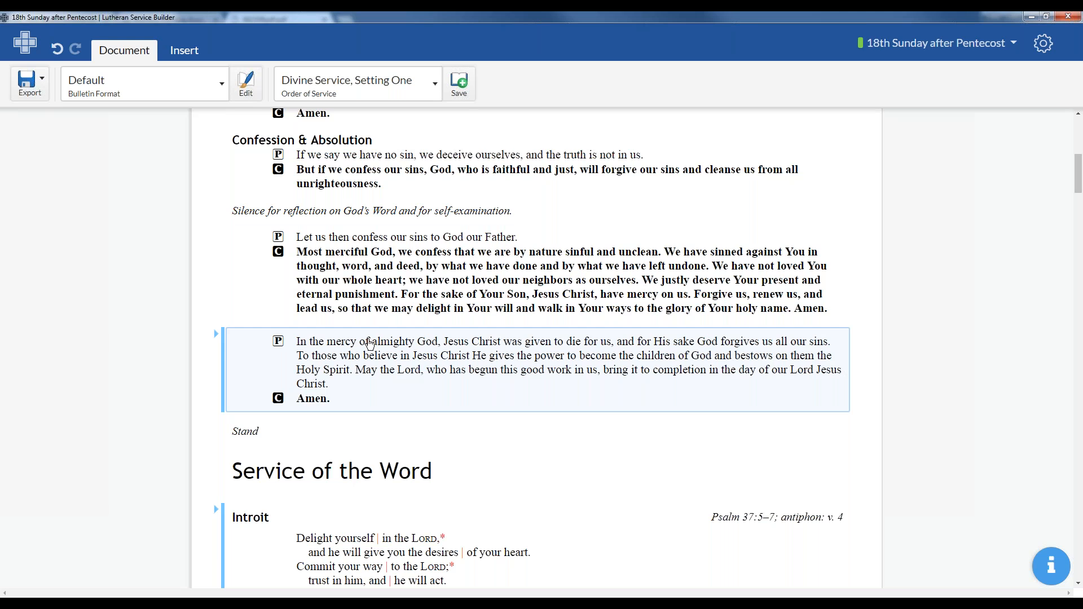
{"action": "left_click", "coordinate": [216, 334]}
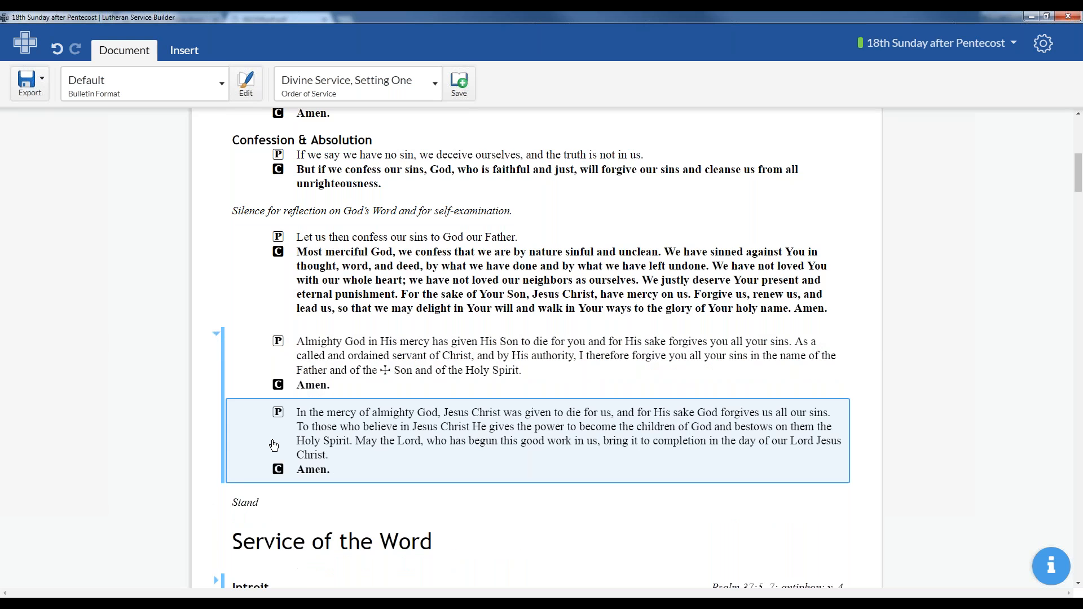
{"action": "left_click", "coordinate": [468, 364]}
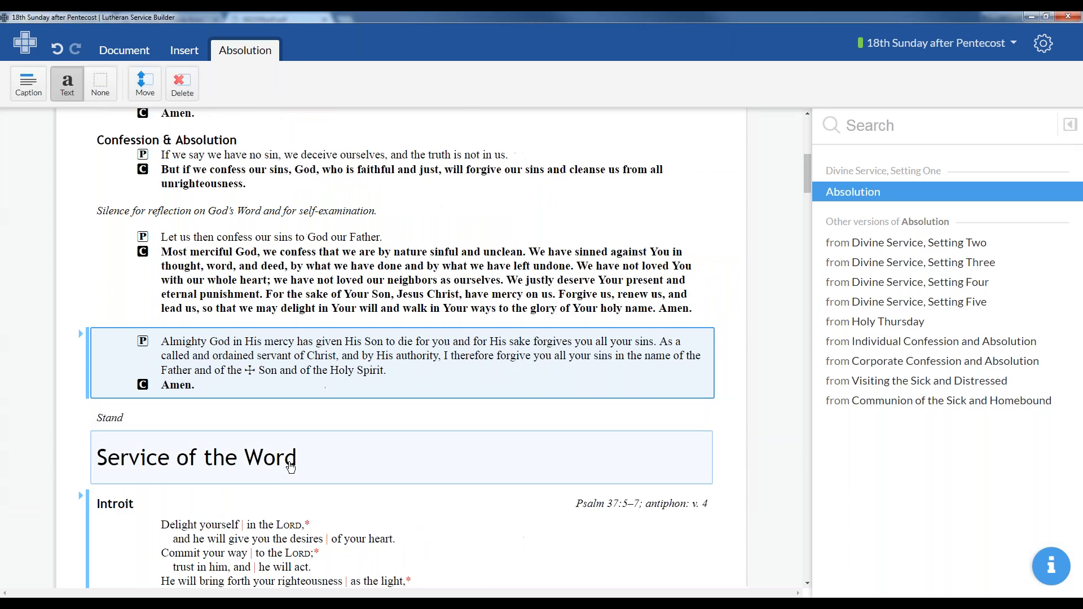
- Delete the Service of the Word heading and the Stand rubric that precede the Introit
{"action": "scroll", "coordinate": [290, 466], "scroll_direction": "down", "scroll_amount": 2}
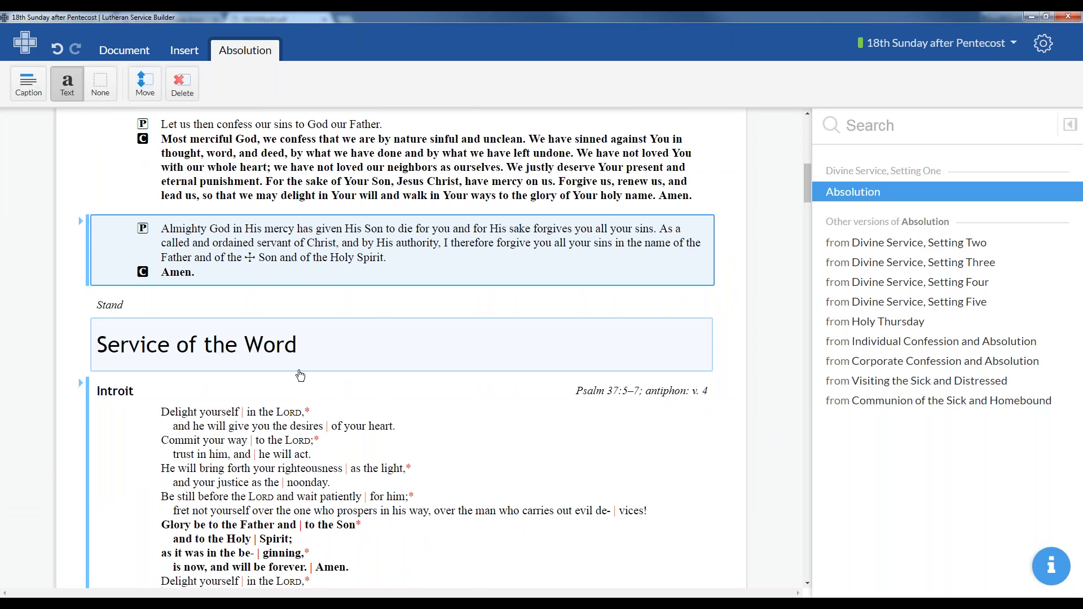
{"action": "left_click", "coordinate": [327, 354]}
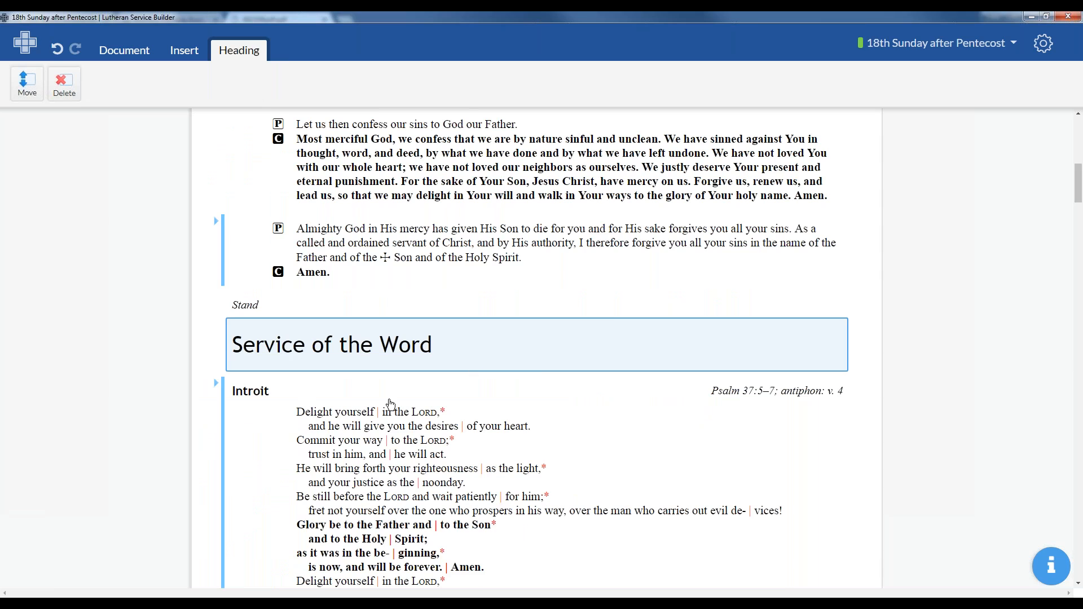
{"action": "left_click", "coordinate": [69, 93]}
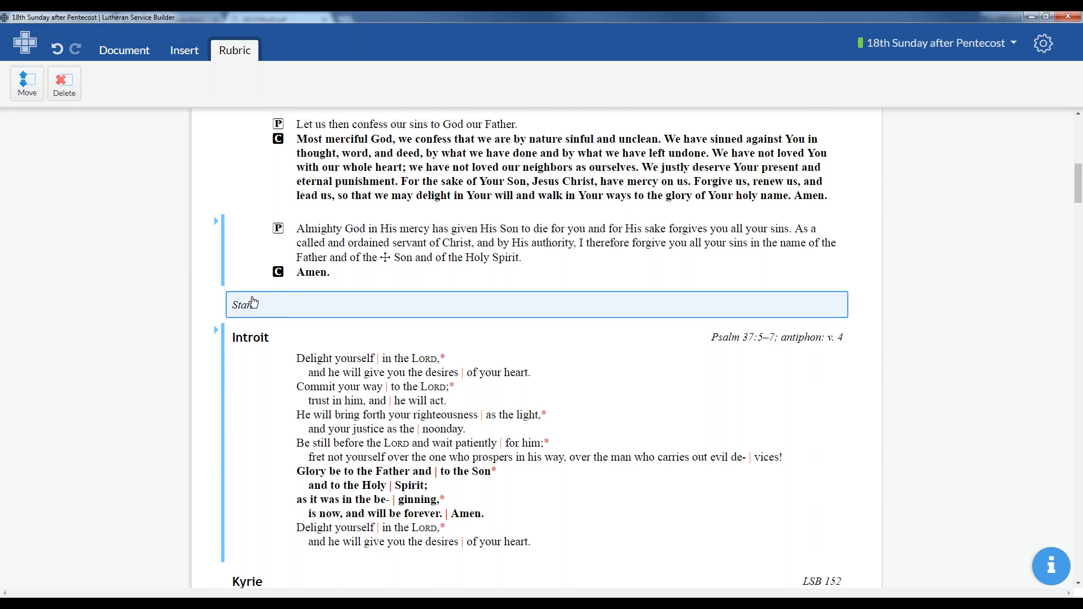
{"action": "scroll", "coordinate": [282, 354], "scroll_direction": "up", "scroll_amount": 4}
{"action": "scroll", "coordinate": [282, 354], "scroll_direction": "down", "scroll_amount": 6}
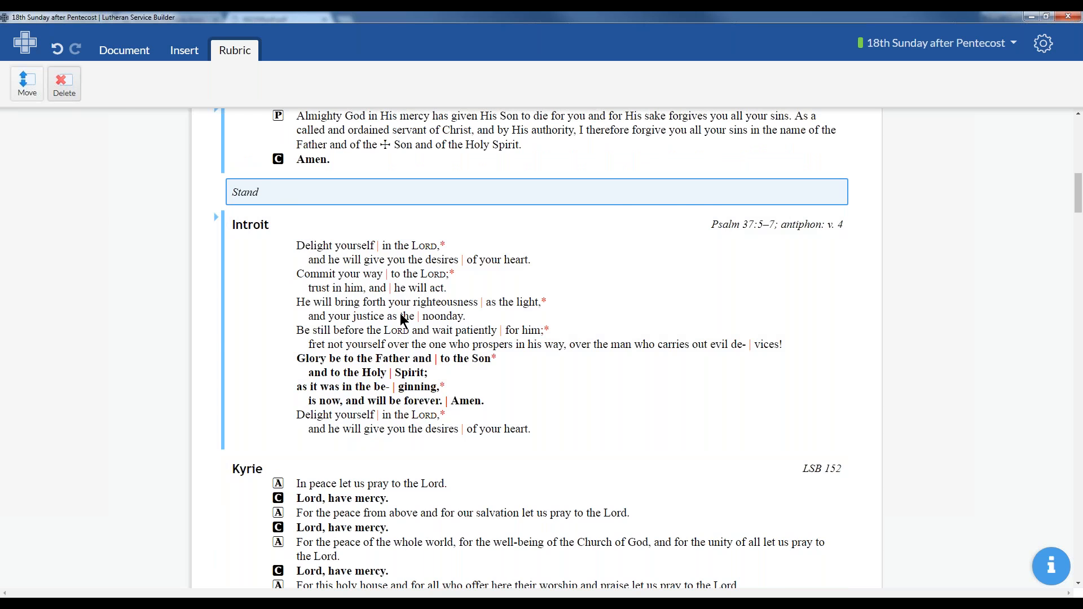
{"action": "key", "text": "Delete"}
- Review the Psalm and Entrance Hymn alternatives offered for the Introit, keeping the Introit selected
{"action": "left_click", "coordinate": [177, 188]}
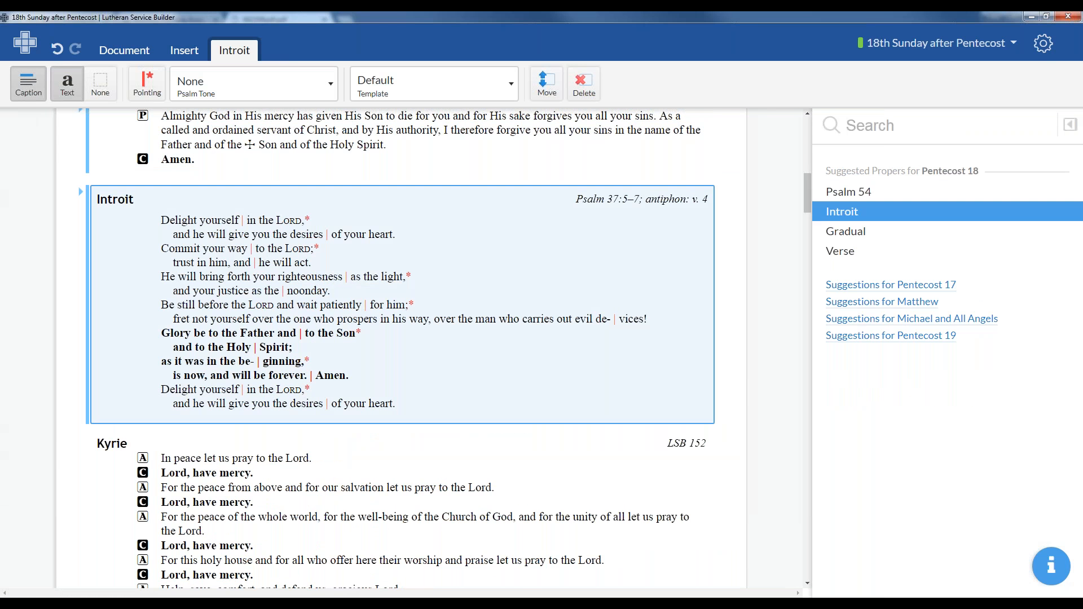
{"action": "left_click", "coordinate": [80, 197]}
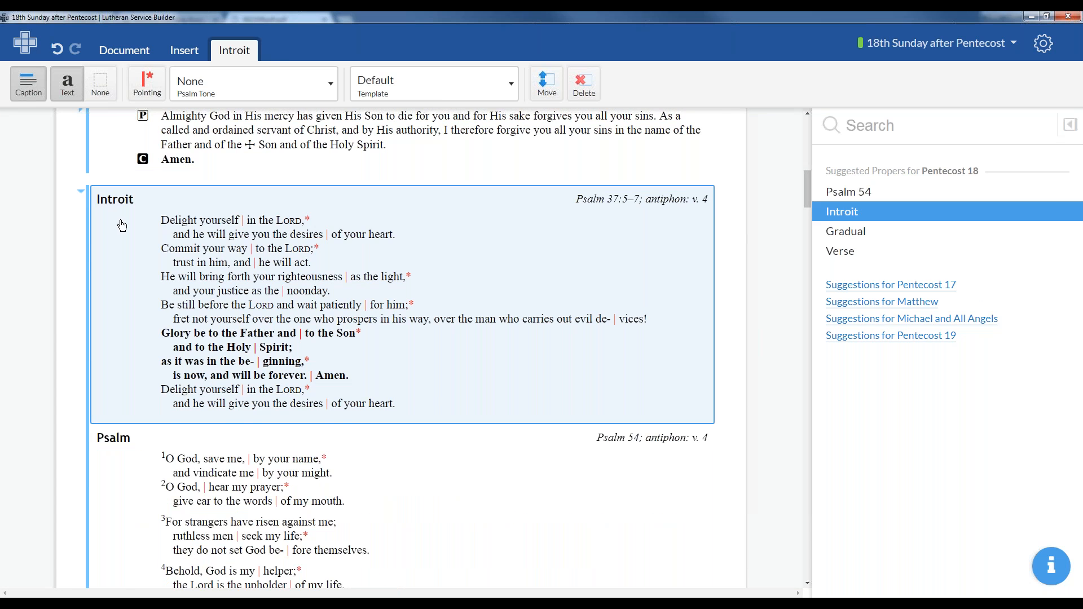
{"action": "scroll", "coordinate": [228, 332], "scroll_direction": "down", "scroll_amount": 3}
{"action": "scroll", "coordinate": [254, 363], "scroll_direction": "down", "scroll_amount": 3}
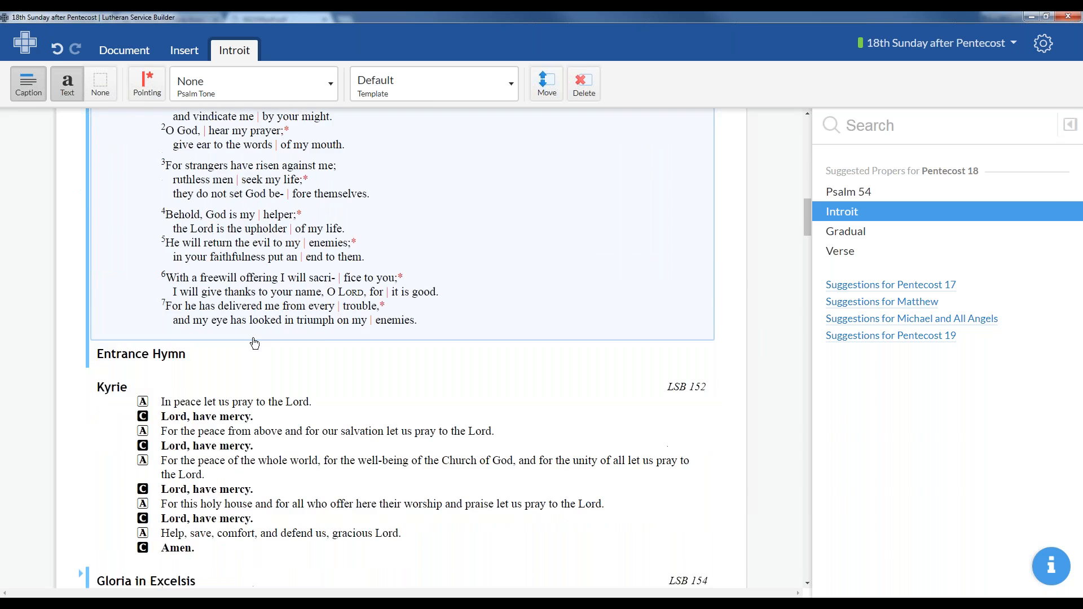
{"action": "scroll", "coordinate": [247, 346], "scroll_direction": "up", "scroll_amount": 3}
{"action": "scroll", "coordinate": [241, 337], "scroll_direction": "up", "scroll_amount": 3}
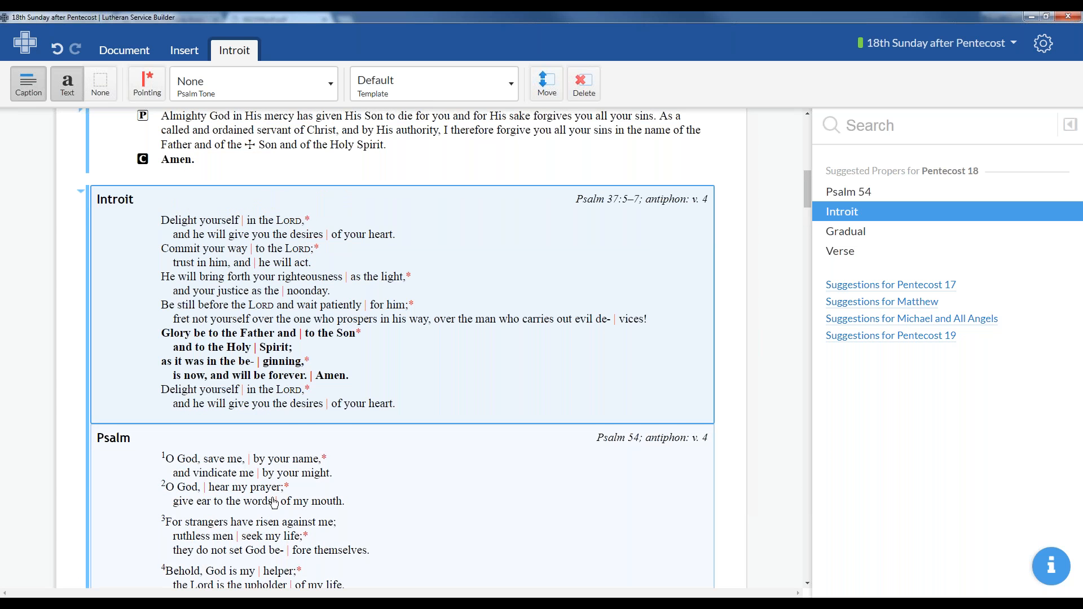
{"action": "scroll", "coordinate": [273, 502], "scroll_direction": "down", "scroll_amount": 3}
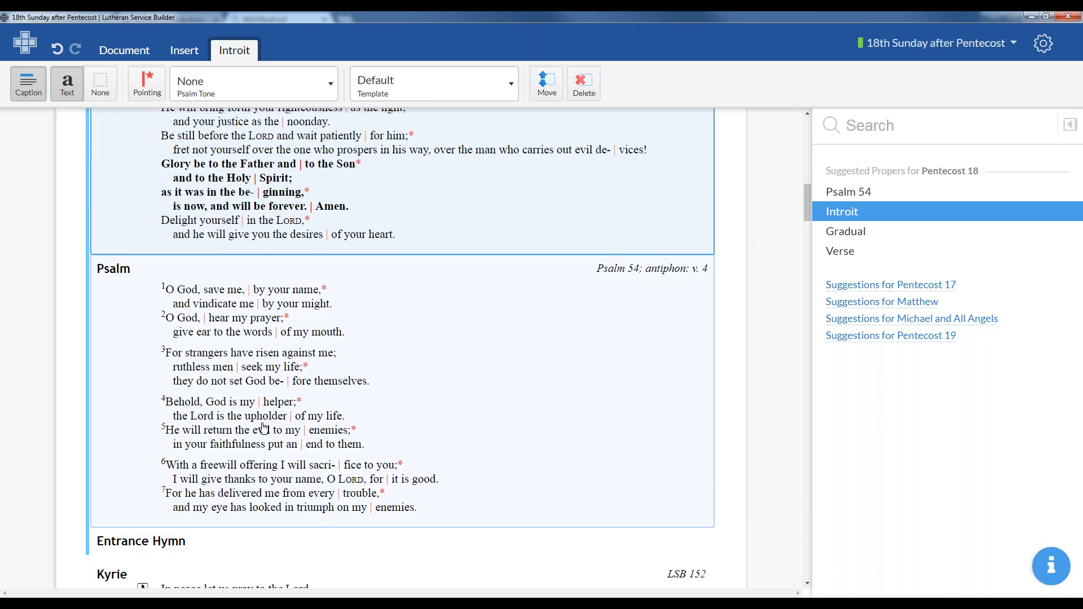
{"action": "scroll", "coordinate": [225, 418], "scroll_direction": "up", "scroll_amount": 4}
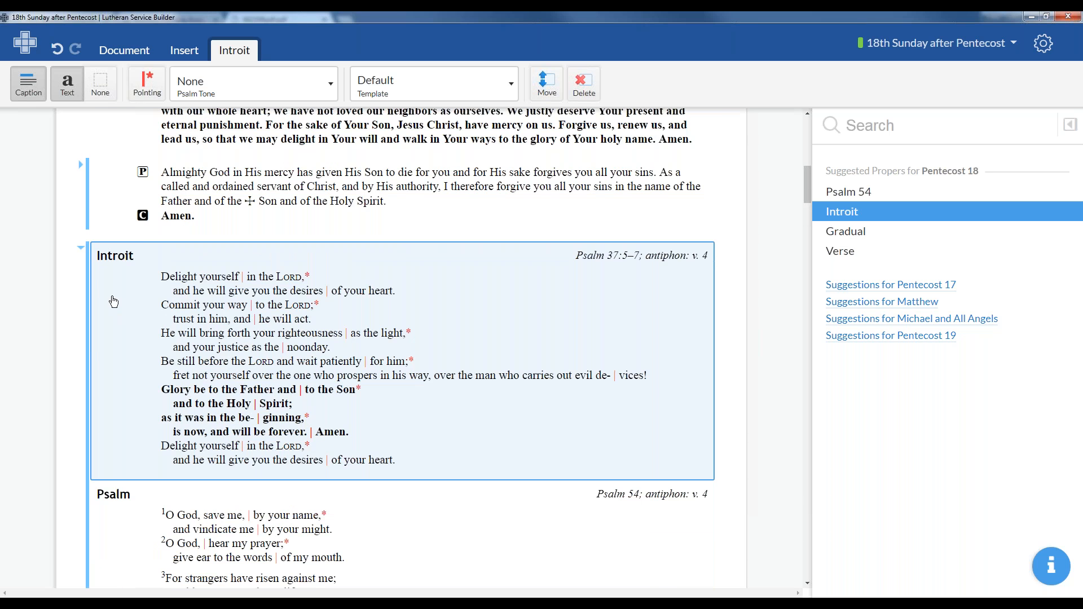
{"action": "double_click", "coordinate": [177, 280]}
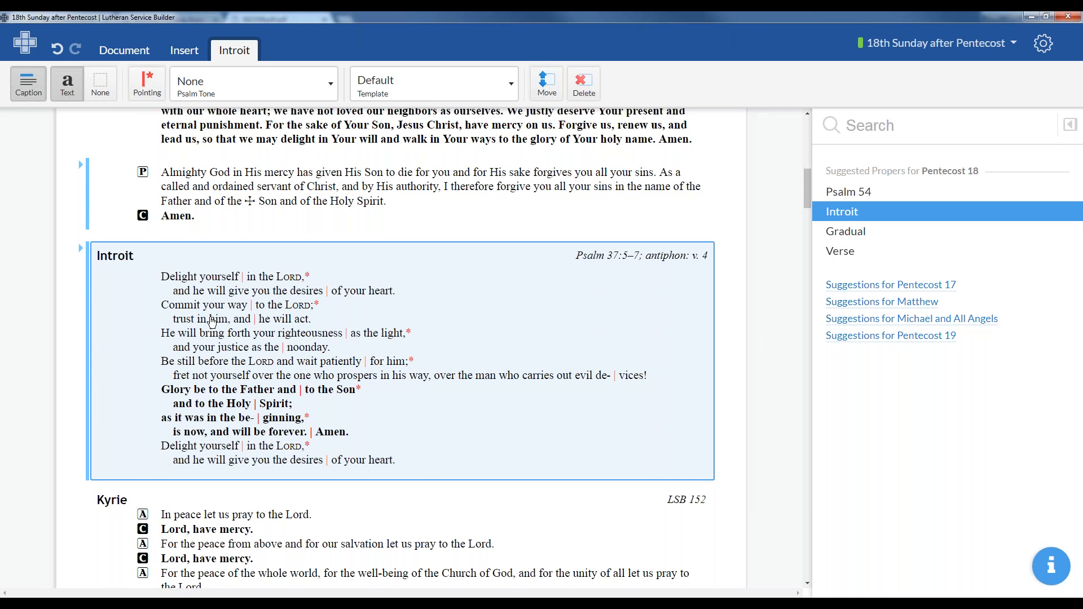
- Review the Kyrie, the Gloria in Excelsis and the Salutation and Collect of the Day with its suggested prayers
{"action": "scroll", "coordinate": [214, 322], "scroll_direction": "down", "scroll_amount": 4}
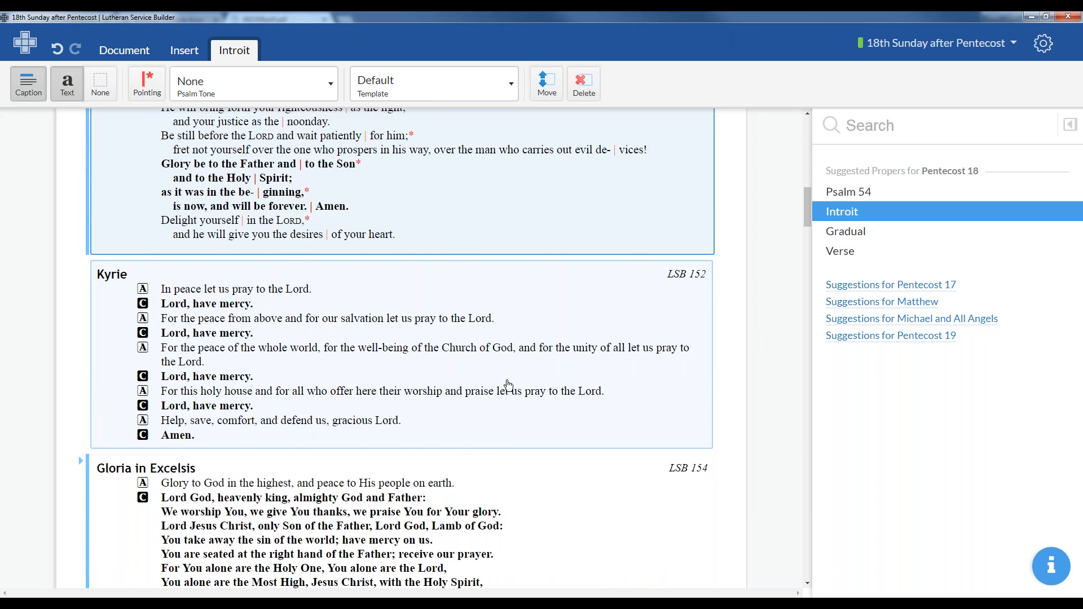
{"action": "scroll", "coordinate": [508, 387], "scroll_direction": "down", "scroll_amount": 3}
{"action": "left_click", "coordinate": [248, 330]}
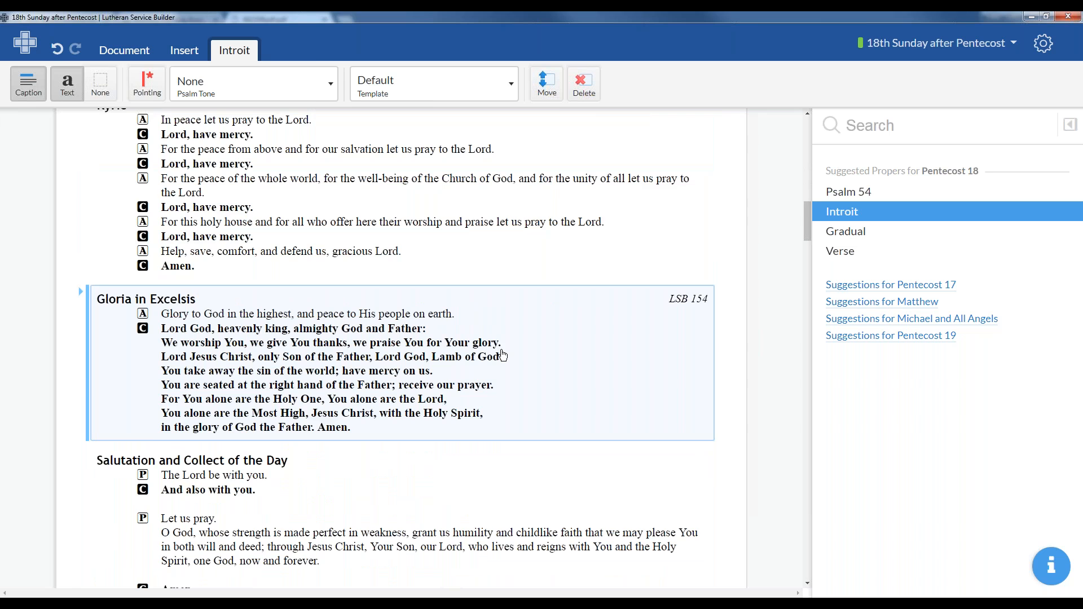
{"action": "scroll", "coordinate": [502, 355], "scroll_direction": "down", "scroll_amount": 3}
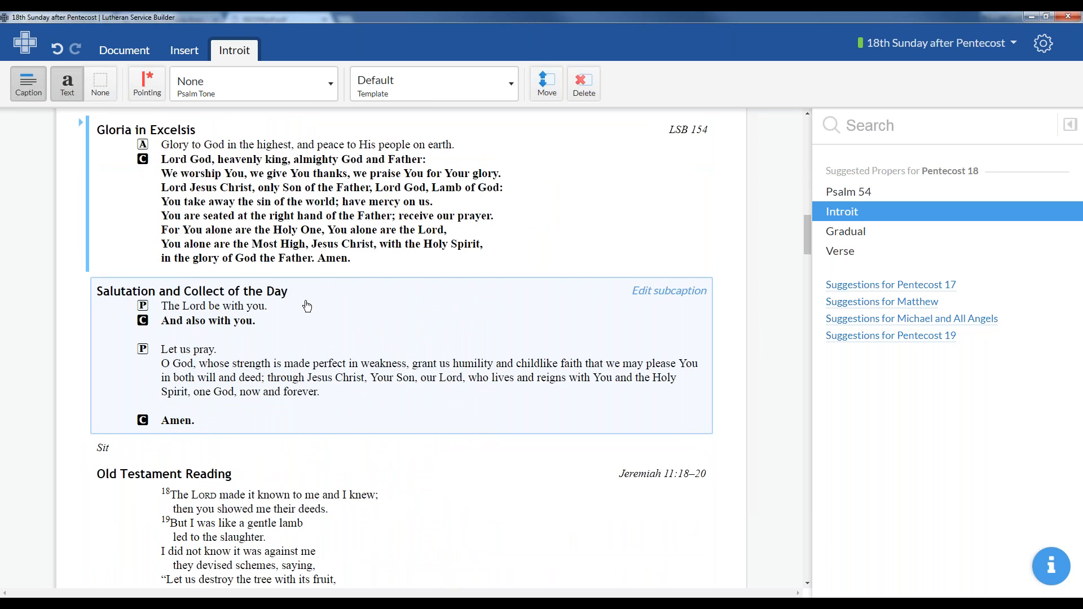
{"action": "left_click", "coordinate": [391, 381]}
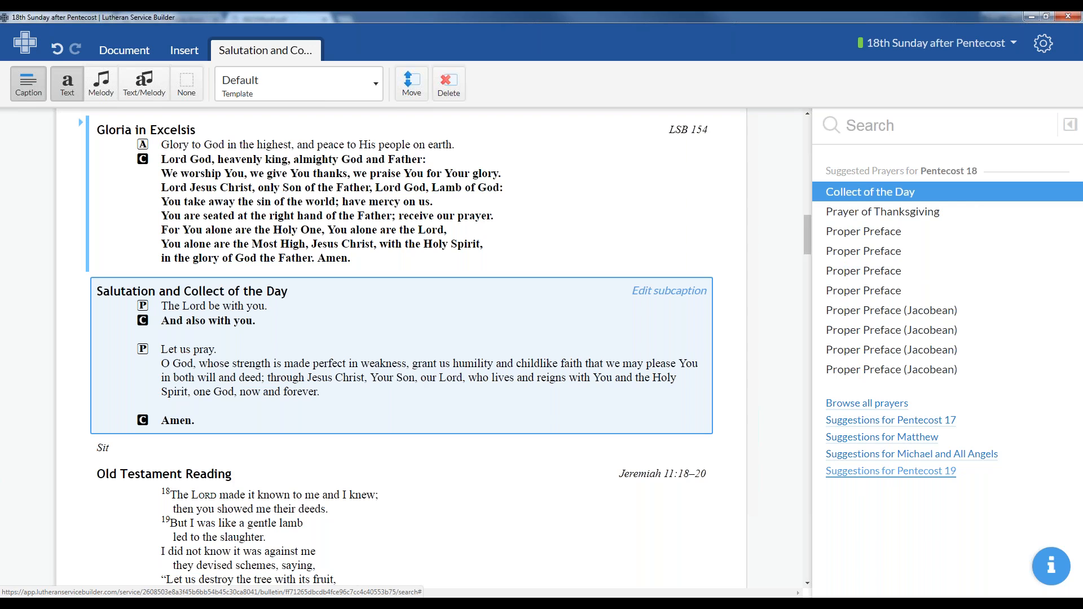
{"action": "scroll", "coordinate": [148, 392], "scroll_direction": "down", "scroll_amount": 1}
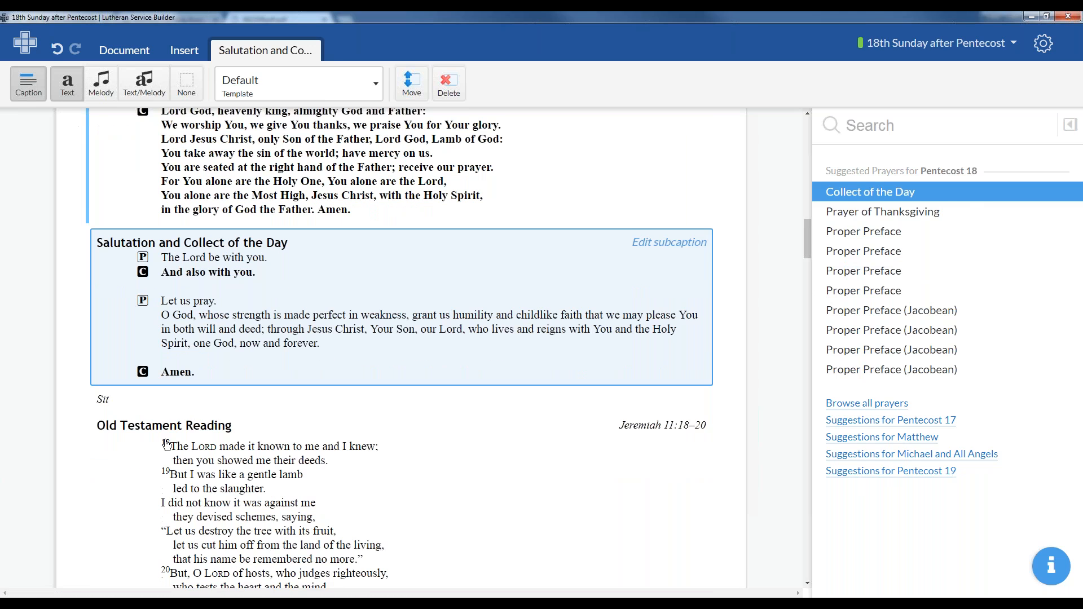
{"action": "scroll", "coordinate": [170, 283], "scroll_direction": "down", "scroll_amount": 2}
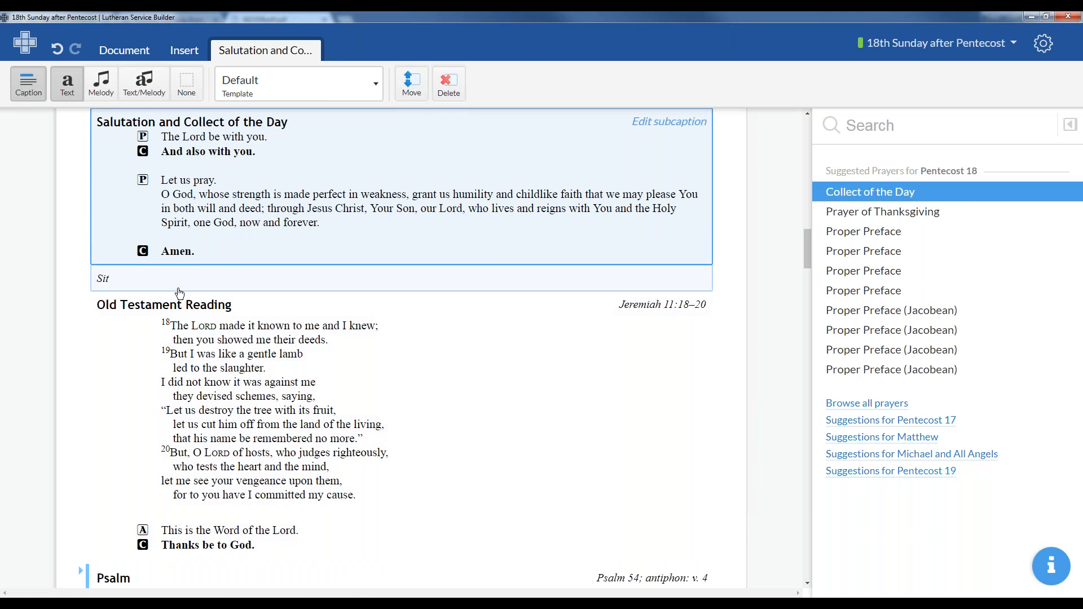
- Apply the "with Introduction — Old Testament" template to the Old Testament Reading
{"action": "scroll", "coordinate": [239, 231], "scroll_direction": "down", "scroll_amount": 3}
{"action": "left_click", "coordinate": [241, 229]}
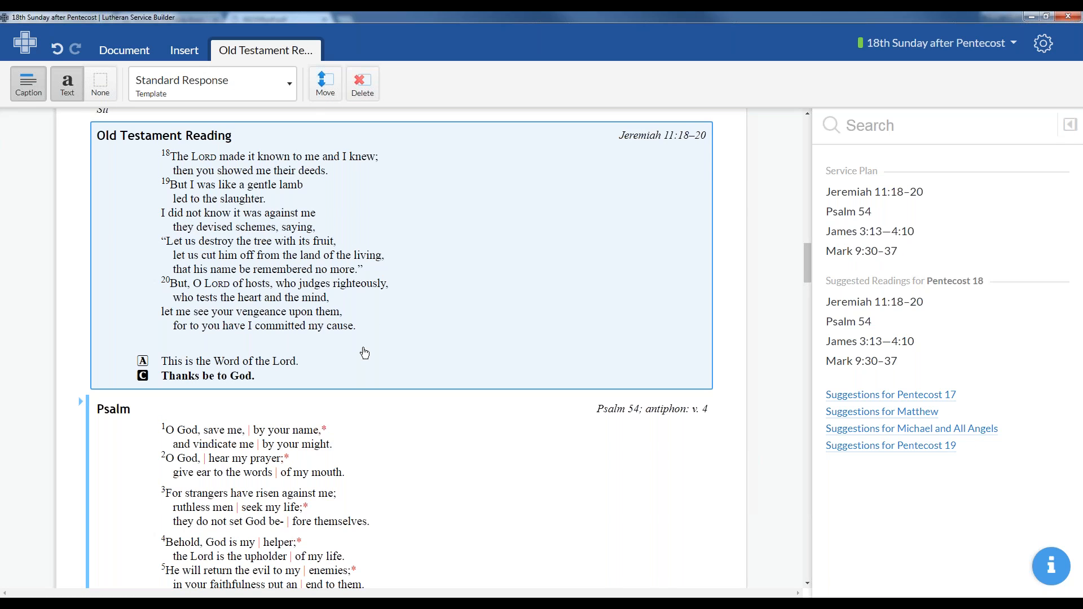
{"action": "scroll", "coordinate": [364, 352], "scroll_direction": "up", "scroll_amount": 1}
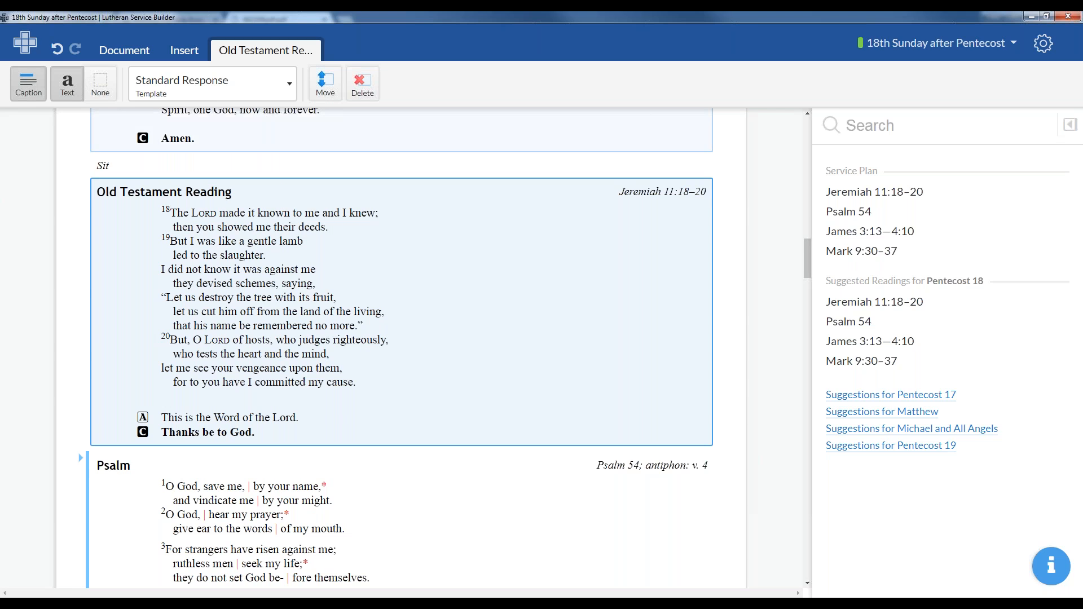
{"action": "left_click", "coordinate": [289, 91]}
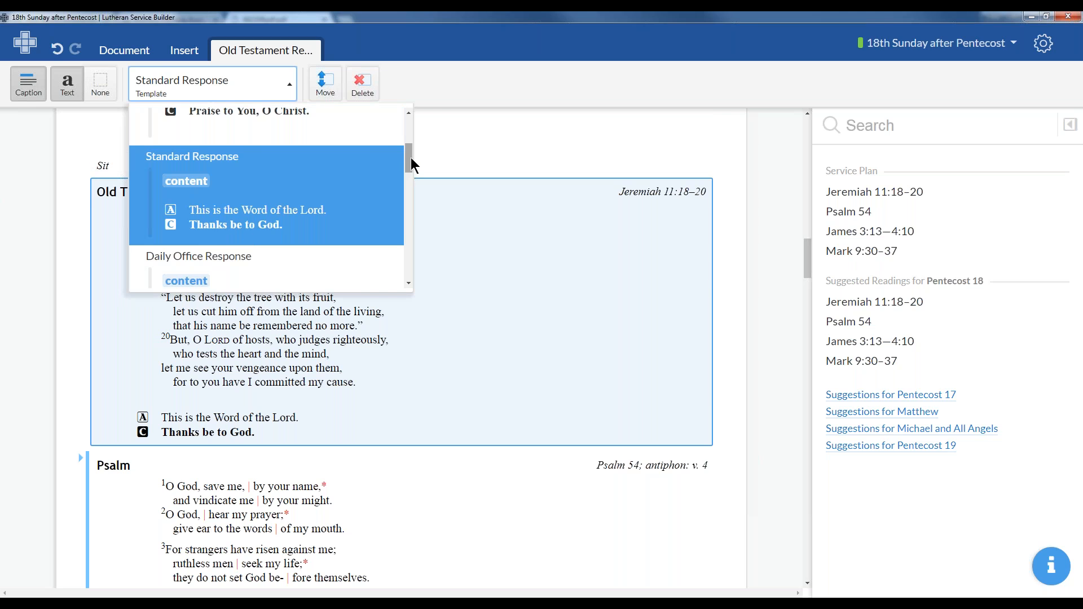
{"action": "left_click_drag", "start_coordinate": [411, 158], "coordinate": [403, 194]}
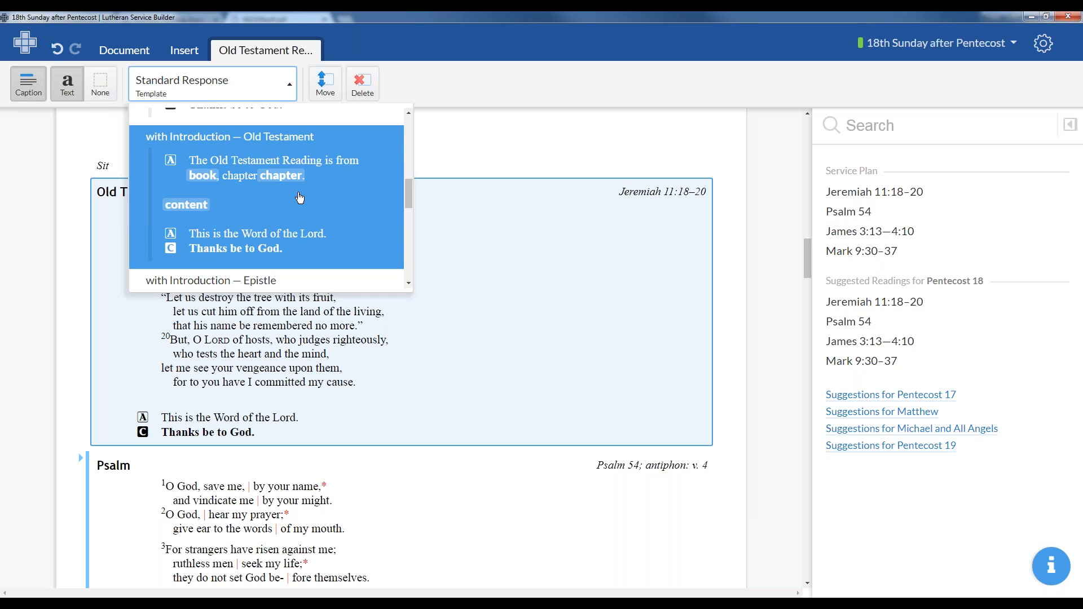
{"action": "left_click", "coordinate": [295, 168]}
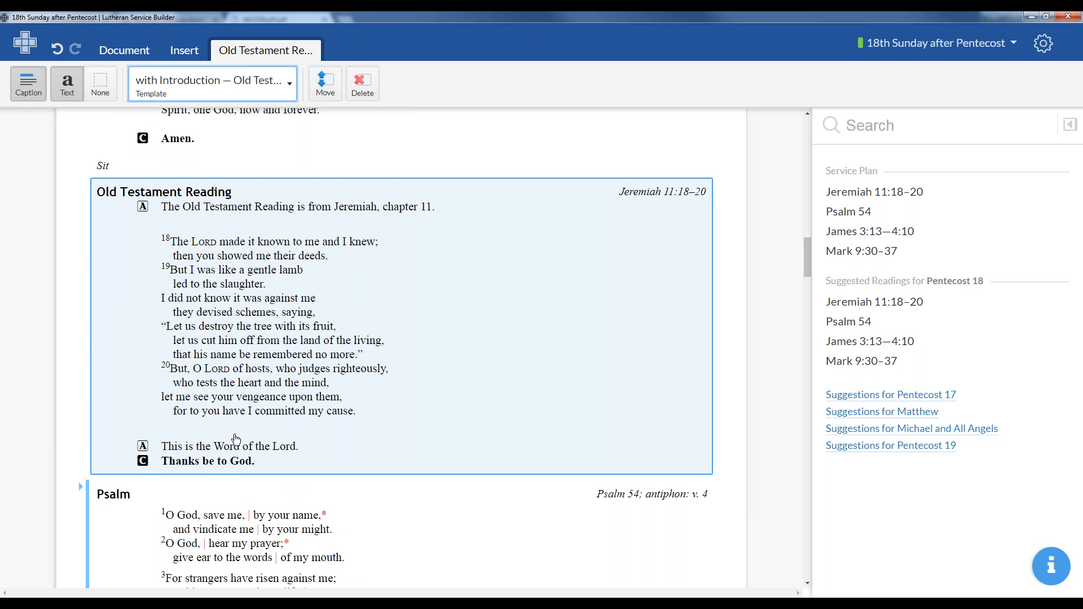
- Try psalm tone D on the Psalm that follows the Old Testament Reading
{"action": "scroll", "coordinate": [235, 439], "scroll_direction": "down", "scroll_amount": 2}
{"action": "scroll", "coordinate": [334, 440], "scroll_direction": "down", "scroll_amount": 2}
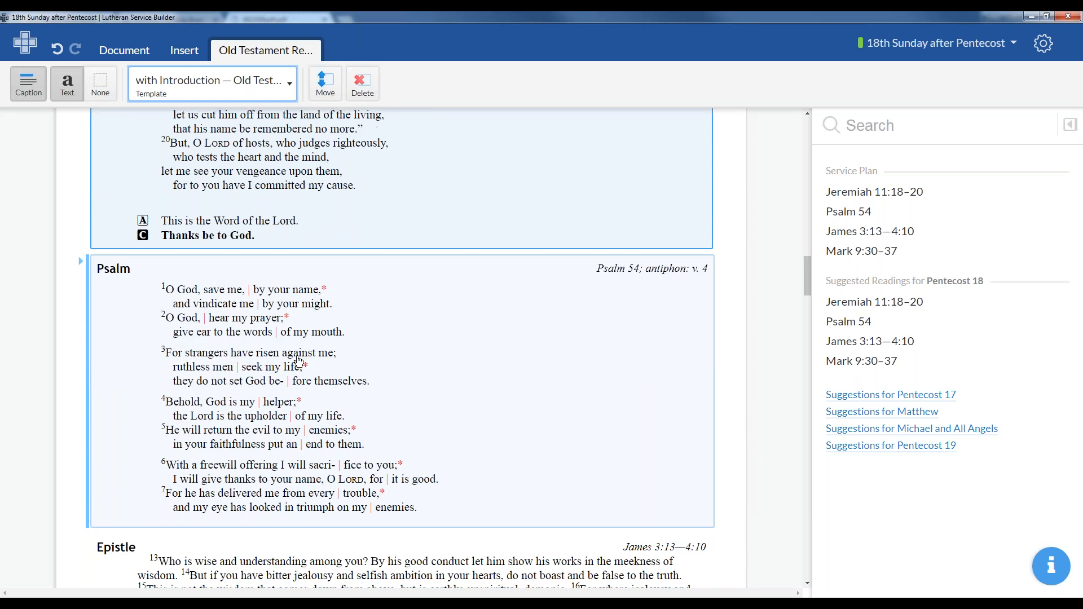
{"action": "left_click", "coordinate": [287, 322]}
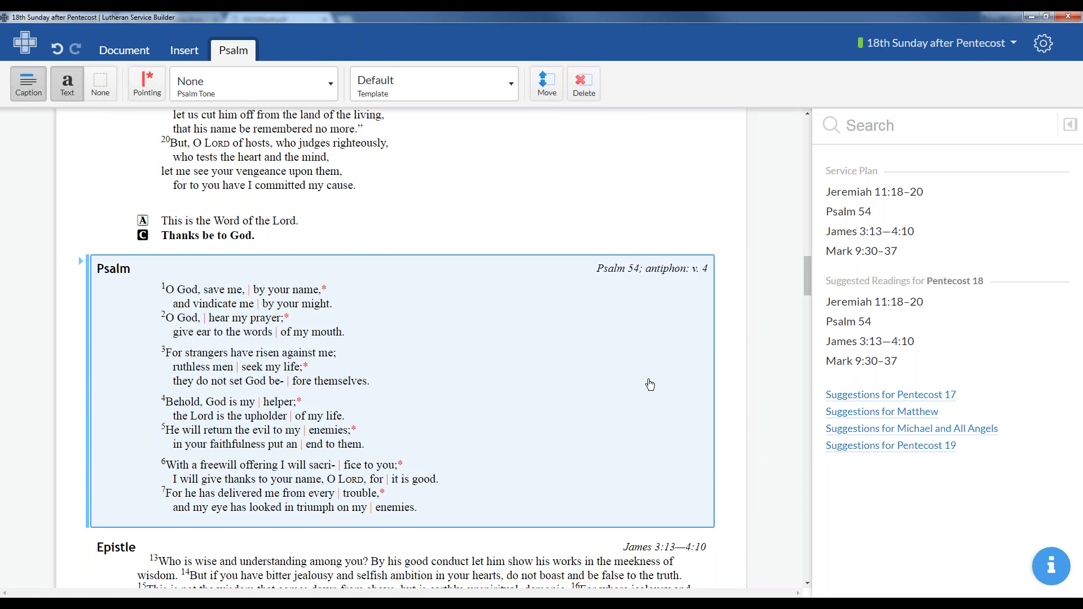
{"action": "left_click", "coordinate": [296, 78]}
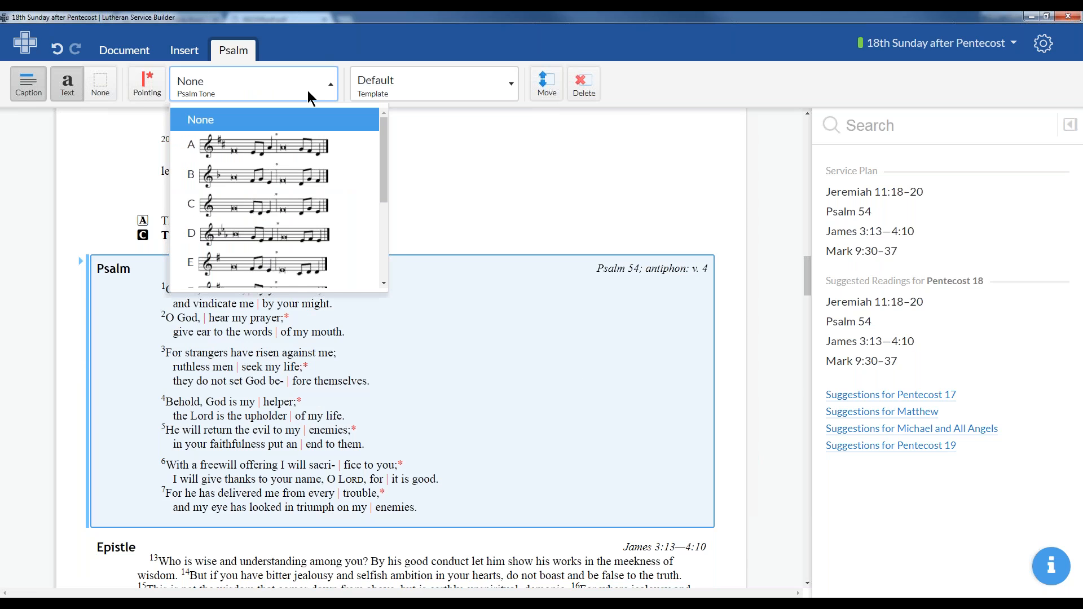
{"action": "left_click", "coordinate": [256, 238]}
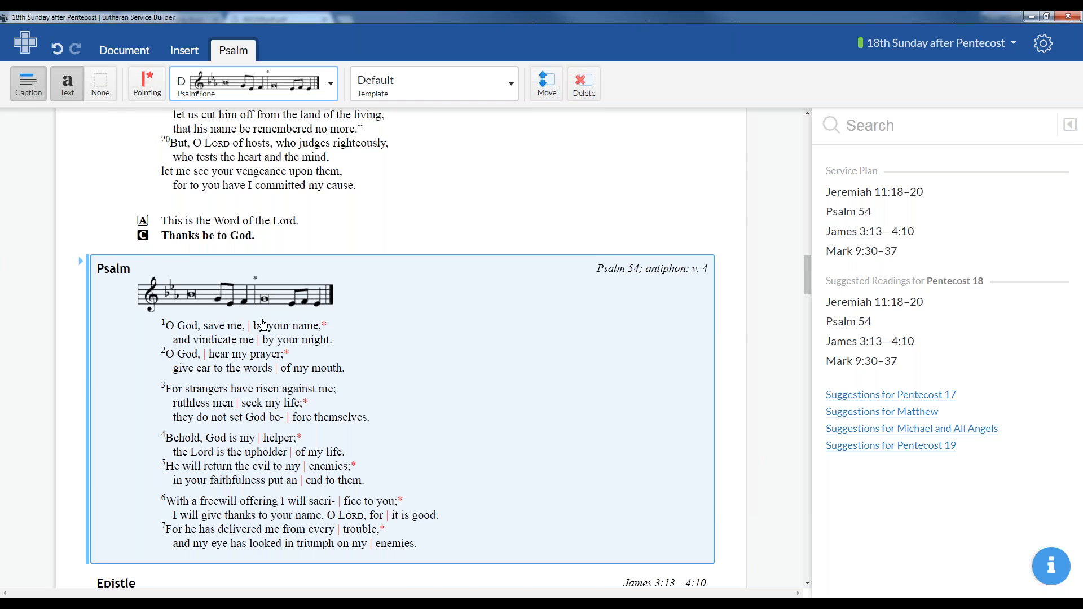
- Reset the Psalm's tone to None and turn off its pointing marks
{"action": "scroll", "coordinate": [316, 218], "scroll_direction": "down", "scroll_amount": 1}
{"action": "left_click", "coordinate": [238, 89]}
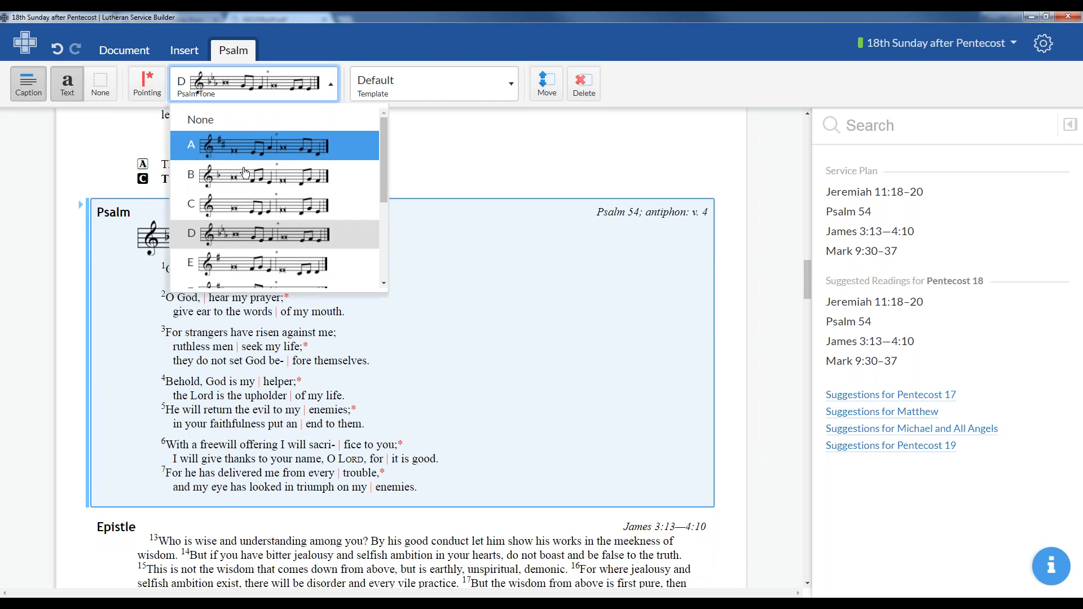
{"action": "left_click", "coordinate": [233, 115]}
{"action": "left_click", "coordinate": [147, 85]}
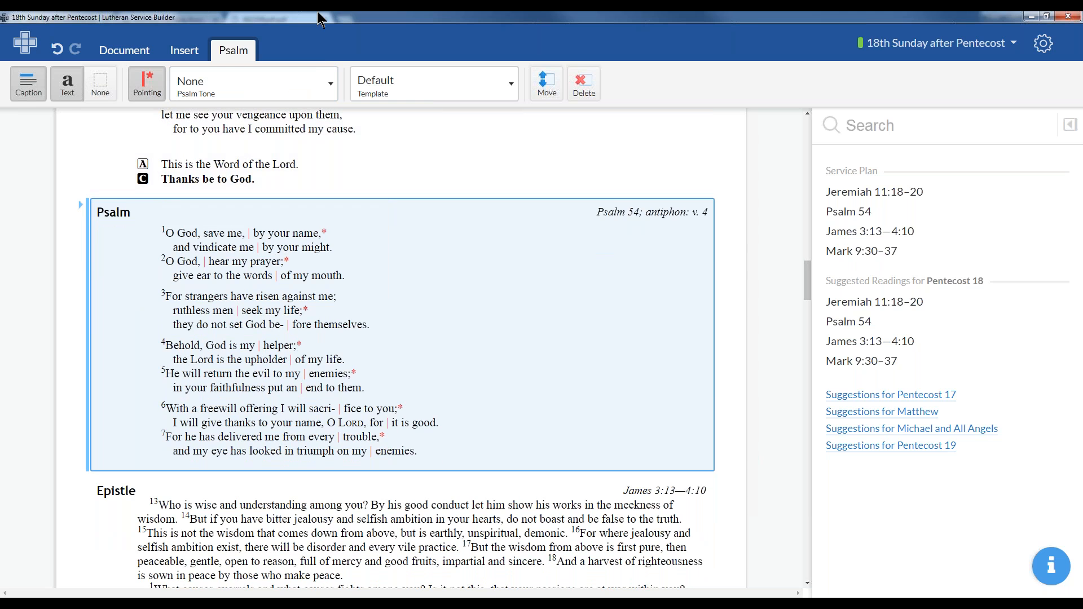
{"action": "left_click", "coordinate": [147, 84]}
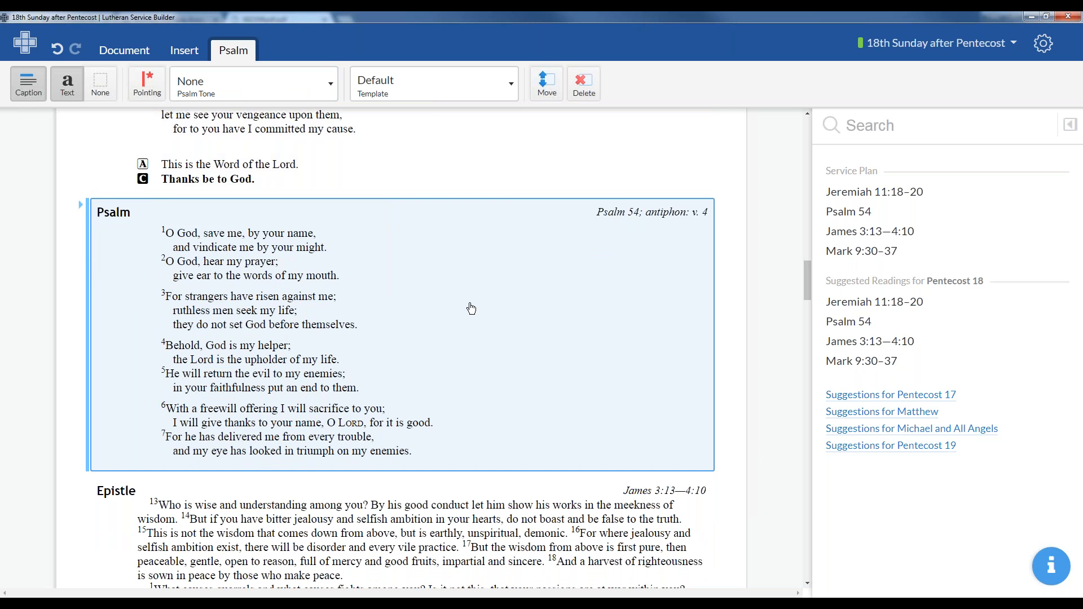
- Apply the "with Introduction — Epistle" template to the Epistle reading from James 3:13–4:10
{"action": "scroll", "coordinate": [614, 222], "scroll_direction": "down", "scroll_amount": 1}
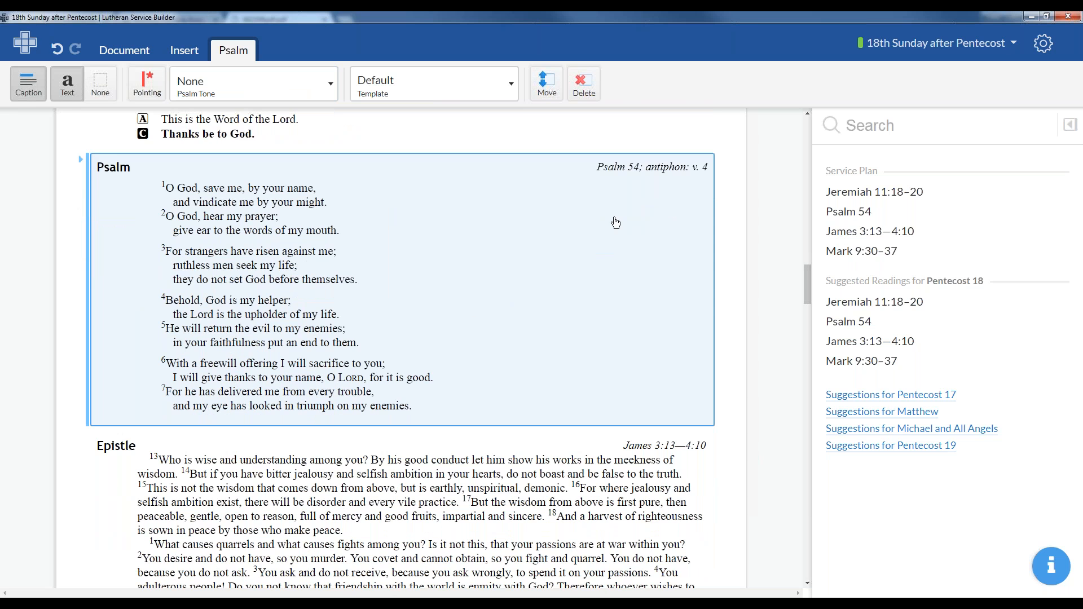
{"action": "scroll", "coordinate": [532, 345], "scroll_direction": "down", "scroll_amount": 1}
{"action": "scroll", "coordinate": [424, 393], "scroll_direction": "down", "scroll_amount": 4}
{"action": "left_click", "coordinate": [423, 392]}
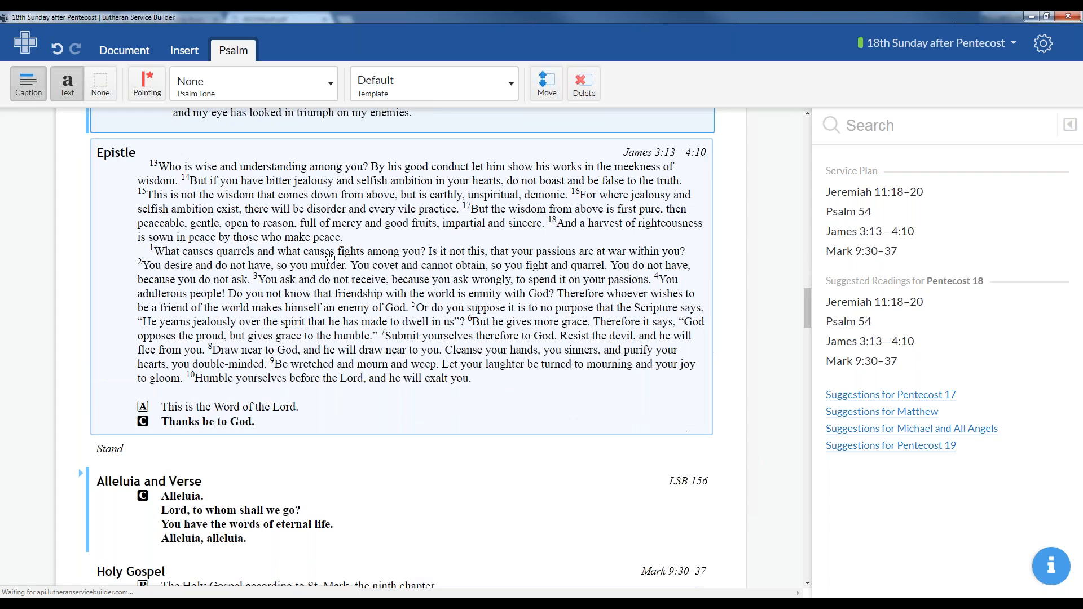
{"action": "left_click", "coordinate": [216, 96]}
{"action": "scroll", "coordinate": [247, 227], "scroll_direction": "down", "scroll_amount": 5}
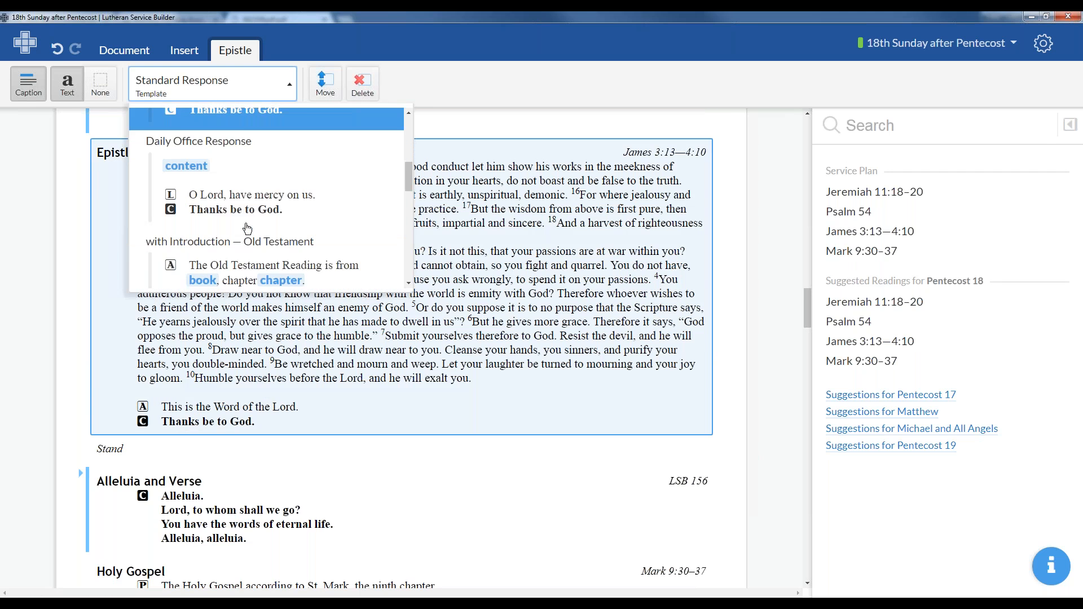
{"action": "scroll", "coordinate": [247, 227], "scroll_direction": "down", "scroll_amount": 1}
{"action": "scroll", "coordinate": [264, 148], "scroll_direction": "down", "scroll_amount": 1}
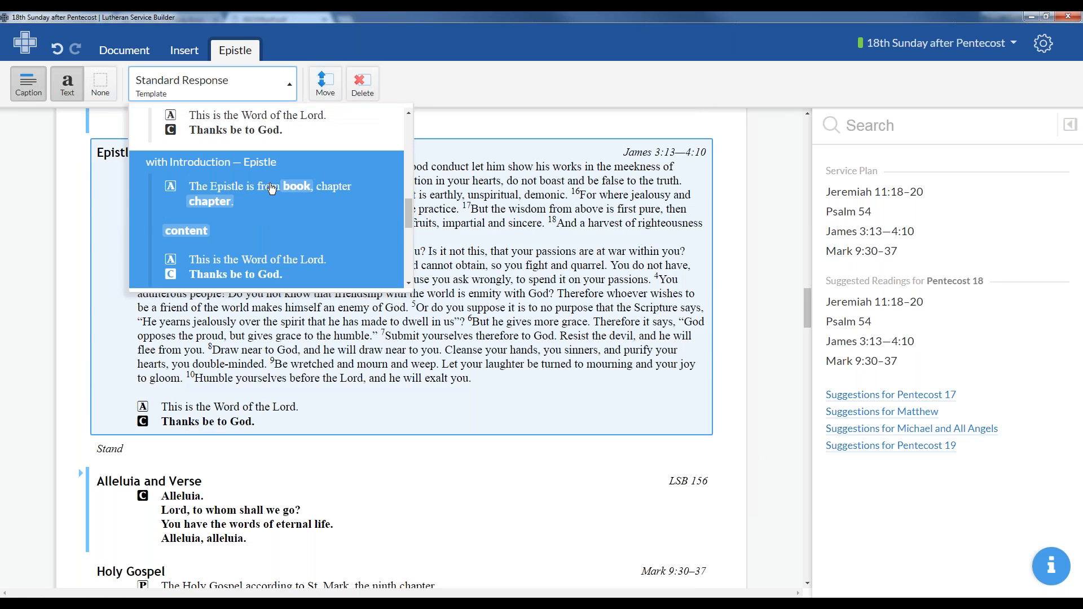
{"action": "left_click", "coordinate": [271, 188]}
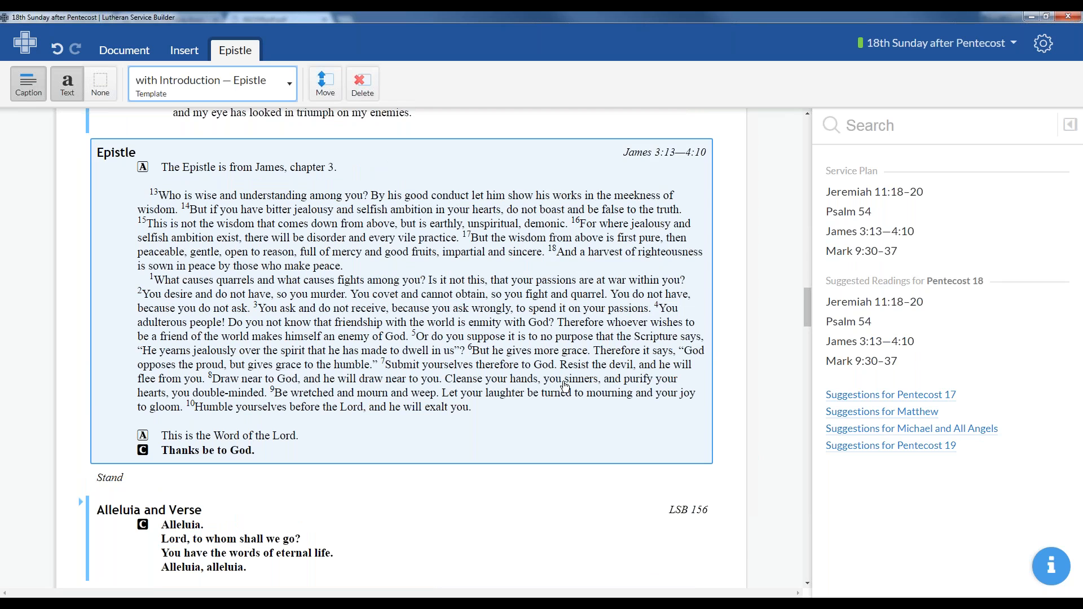
- Check the Holy Gospel and fill the Hymn of the Day with hymn 851, "Lord of Glory, You Have Bought Us"
{"action": "scroll", "coordinate": [569, 385], "scroll_direction": "down", "scroll_amount": 4}
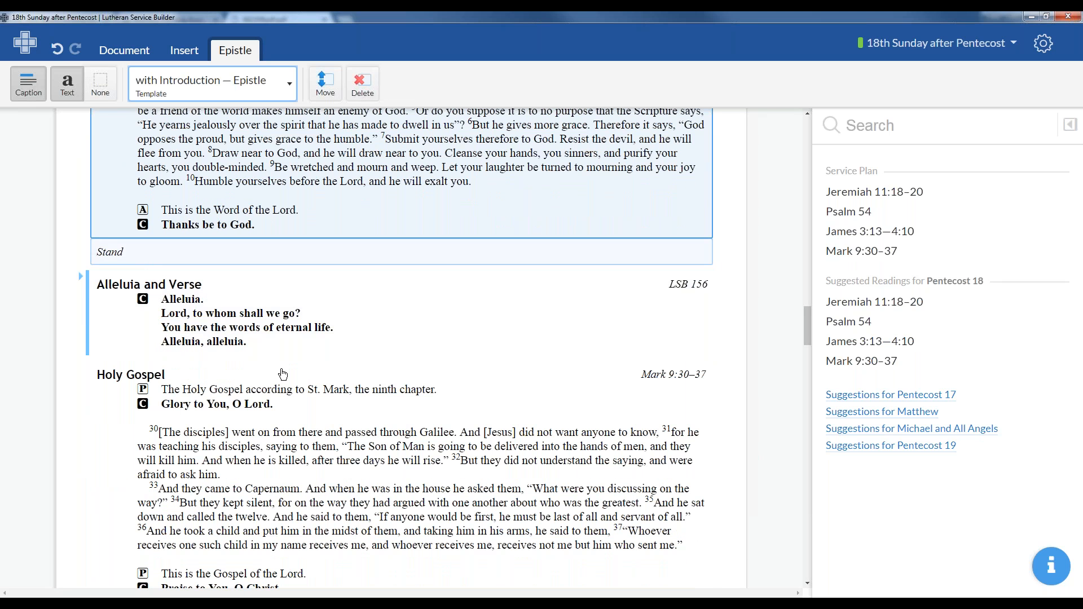
{"action": "scroll", "coordinate": [336, 285], "scroll_direction": "down", "scroll_amount": 3}
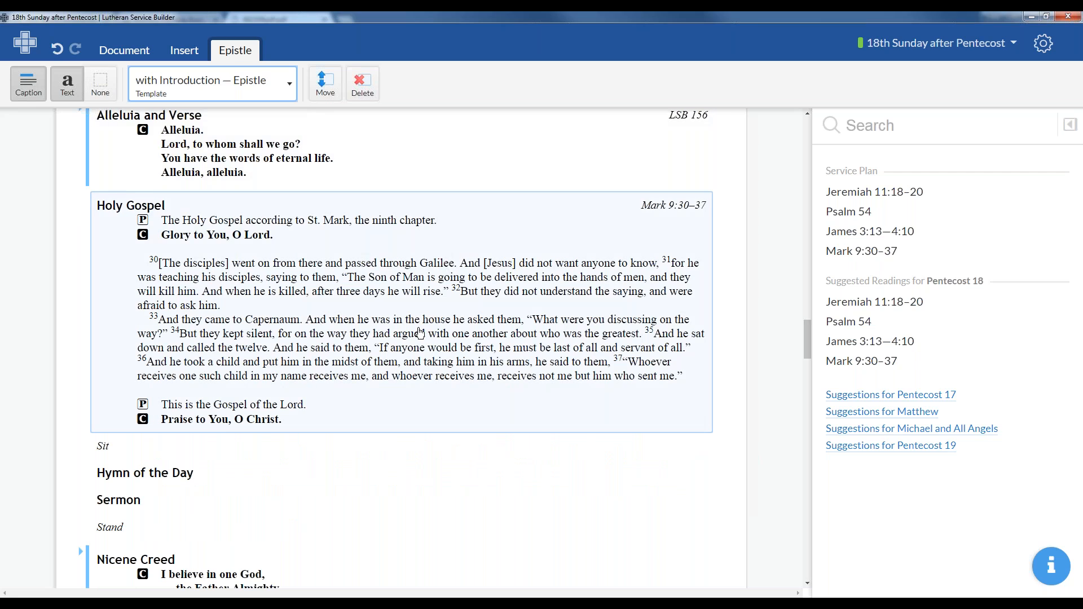
{"action": "left_click", "coordinate": [421, 333]}
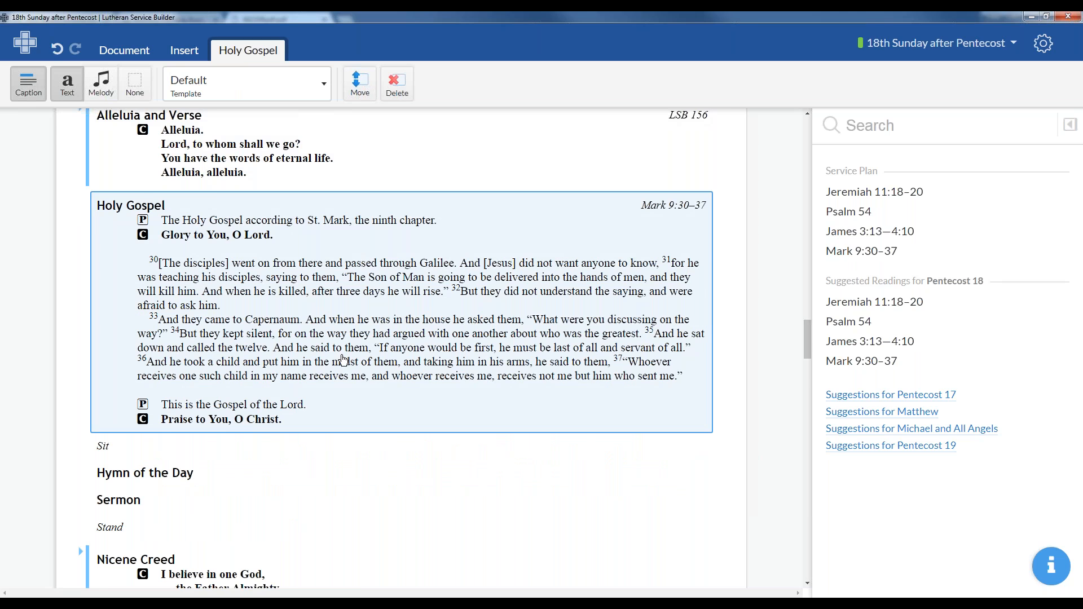
{"action": "scroll", "coordinate": [343, 359], "scroll_direction": "down", "scroll_amount": 4}
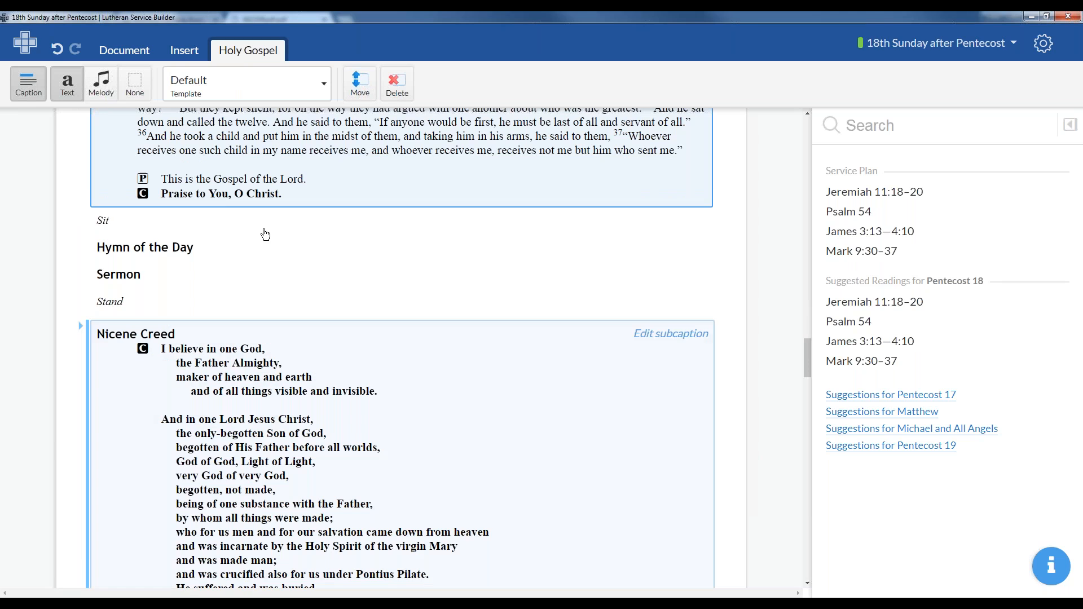
{"action": "left_click", "coordinate": [237, 251]}
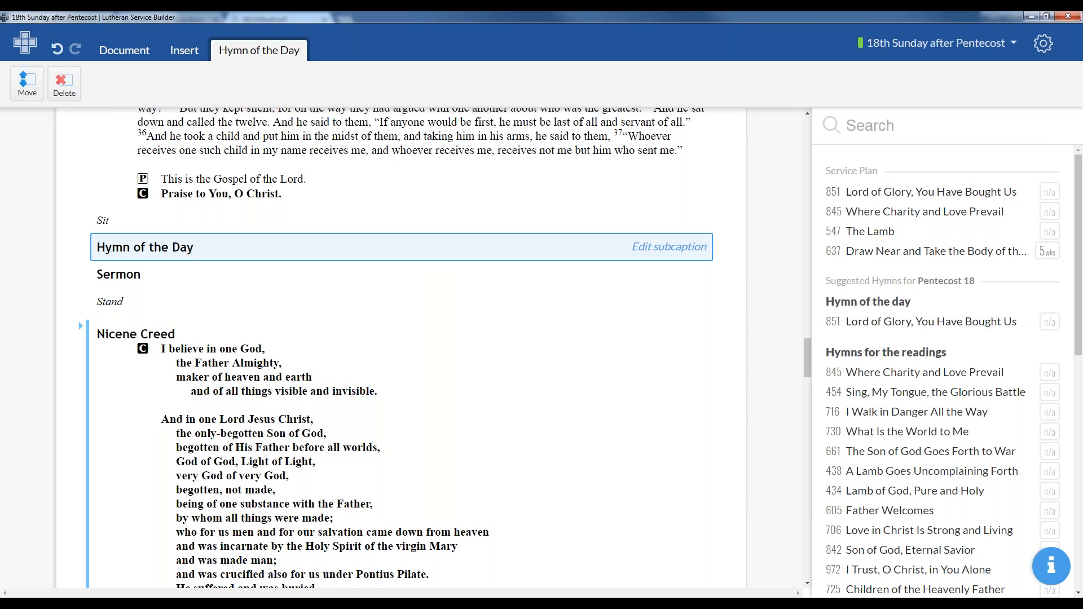
{"action": "left_click", "coordinate": [872, 328]}
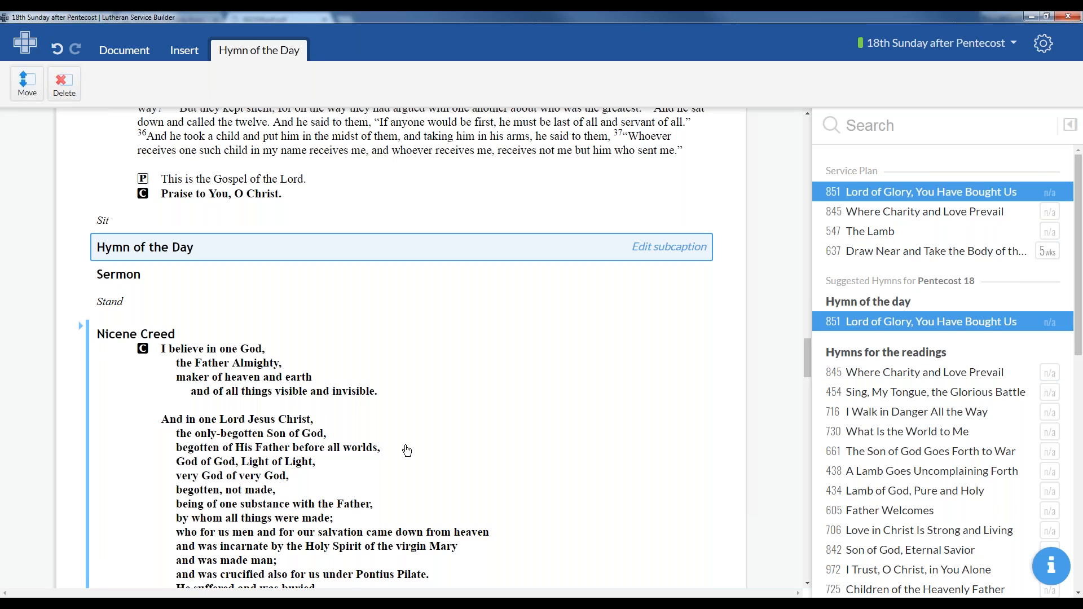
- Set the subcaption of the Sermon heading to "Sermon Title" in quotation marks
{"action": "scroll", "coordinate": [316, 352], "scroll_direction": "down", "scroll_amount": 10}
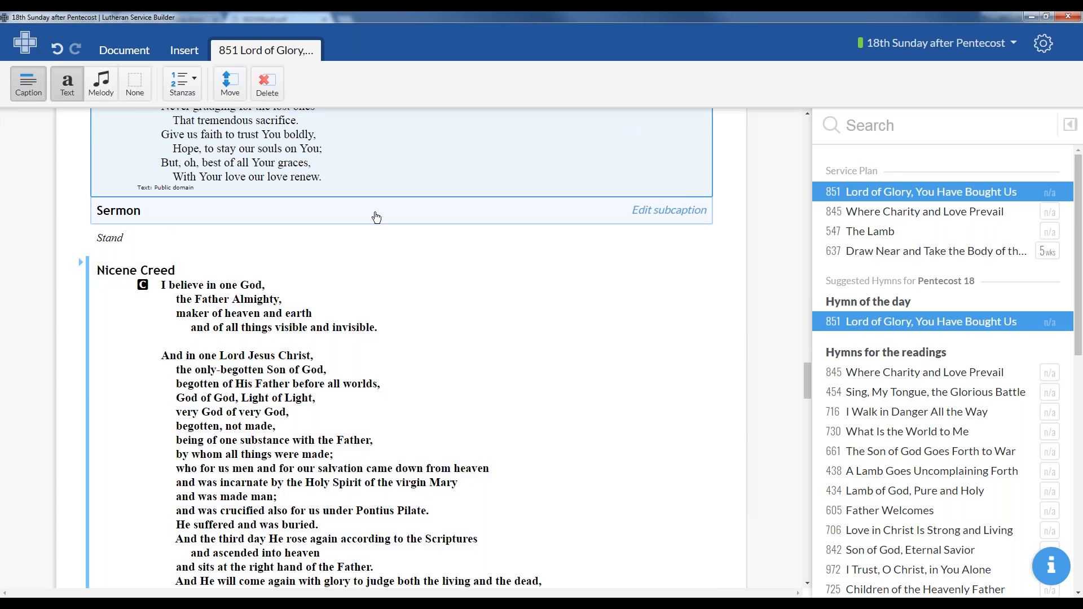
{"action": "left_click", "coordinate": [694, 211]}
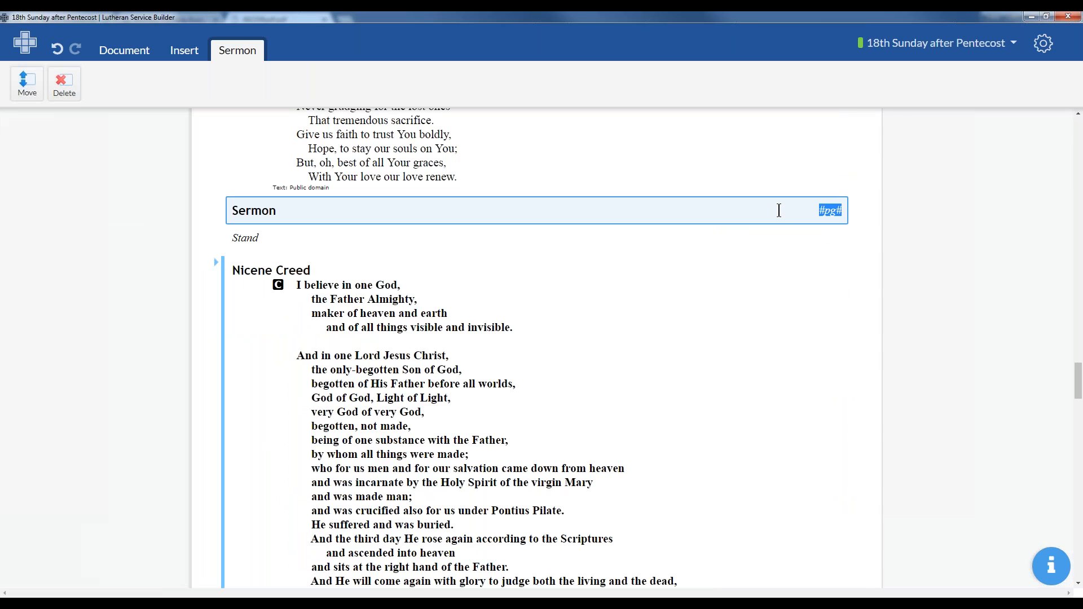
{"action": "type", "text": "\"Sermon Title\""}
{"action": "left_click", "coordinate": [767, 237]}
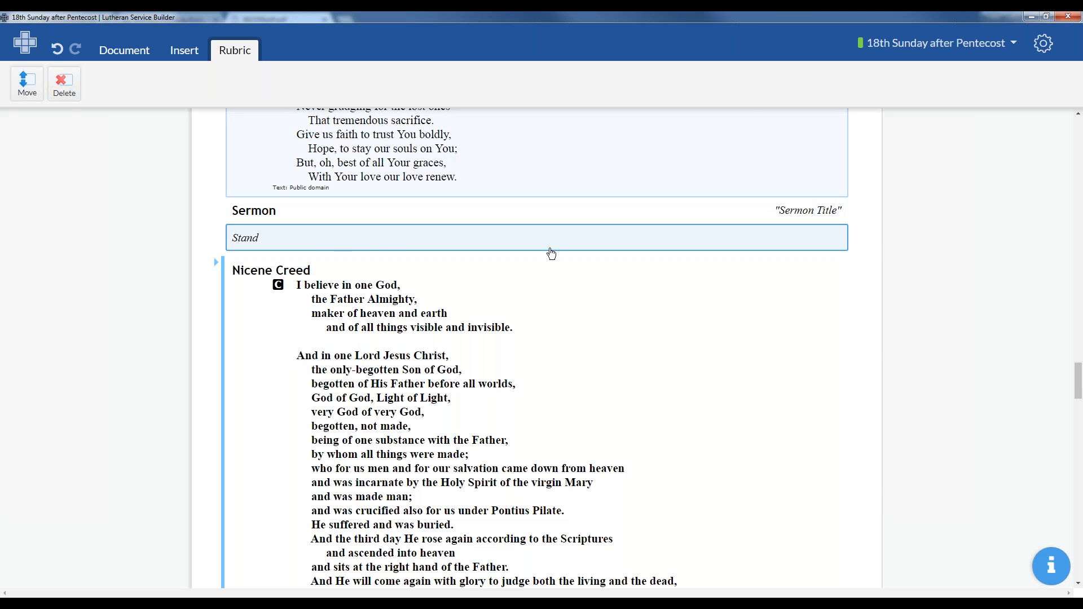
- Review the text of the Nicene Creed and select the Prayer of the Church heading below it
{"action": "scroll", "coordinate": [395, 253], "scroll_direction": "down", "scroll_amount": 1}
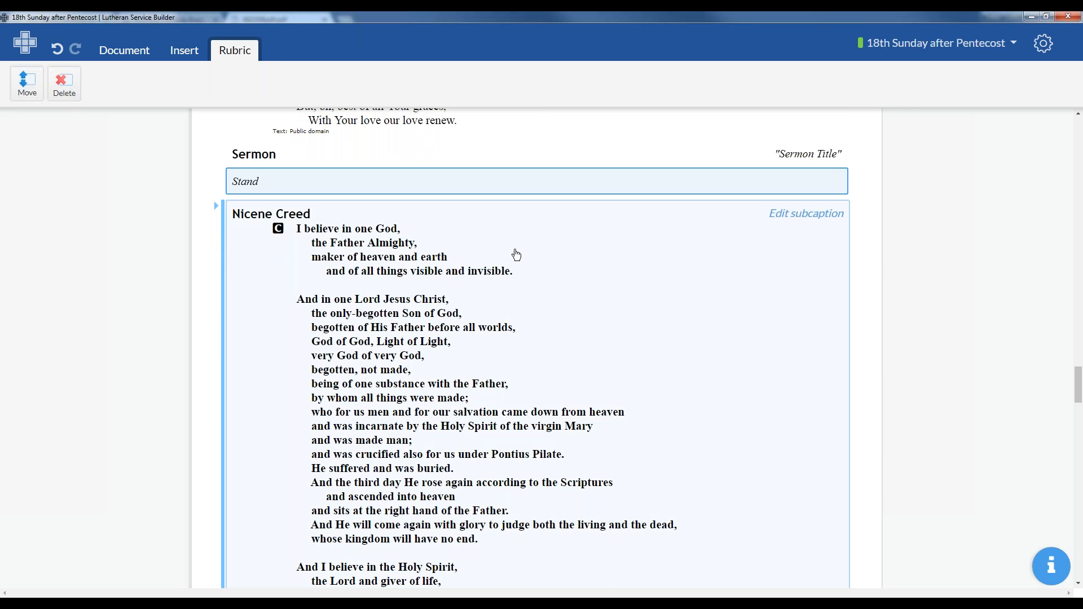
{"action": "scroll", "coordinate": [516, 255], "scroll_direction": "down", "scroll_amount": 6}
{"action": "scroll", "coordinate": [500, 245], "scroll_direction": "up", "scroll_amount": 3}
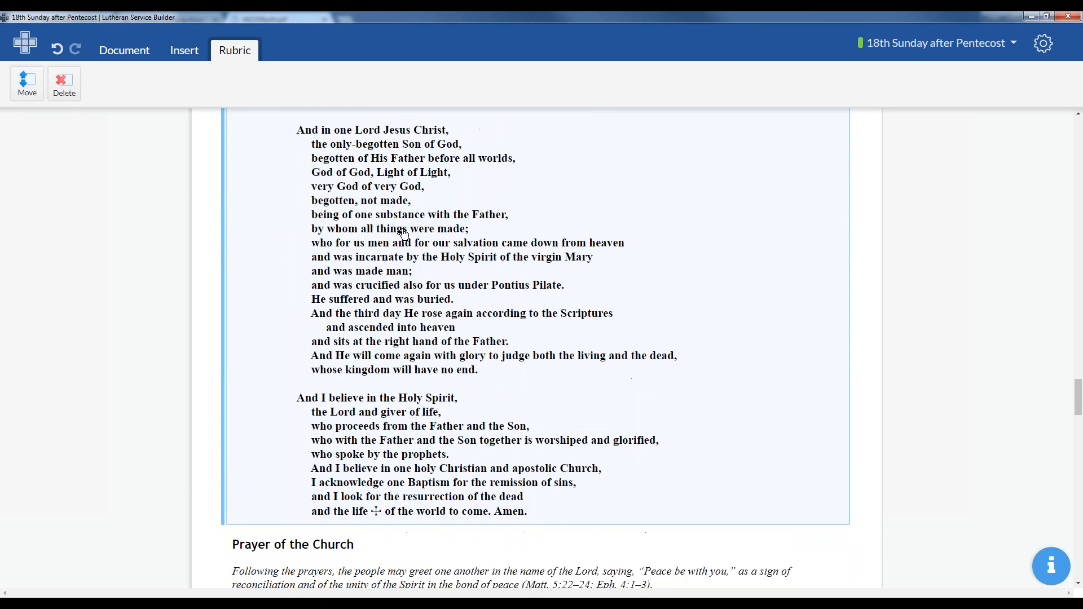
{"action": "scroll", "coordinate": [407, 232], "scroll_direction": "up", "scroll_amount": 1}
{"action": "scroll", "coordinate": [412, 249], "scroll_direction": "down", "scroll_amount": 4}
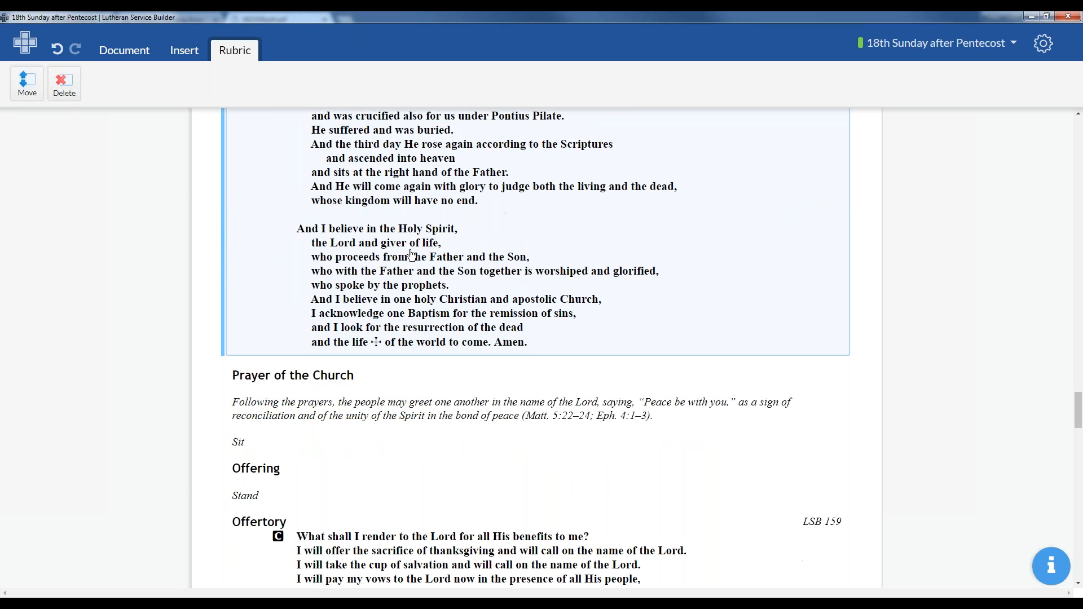
{"action": "scroll", "coordinate": [407, 276], "scroll_direction": "down", "scroll_amount": 3}
{"action": "left_click", "coordinate": [401, 216]}
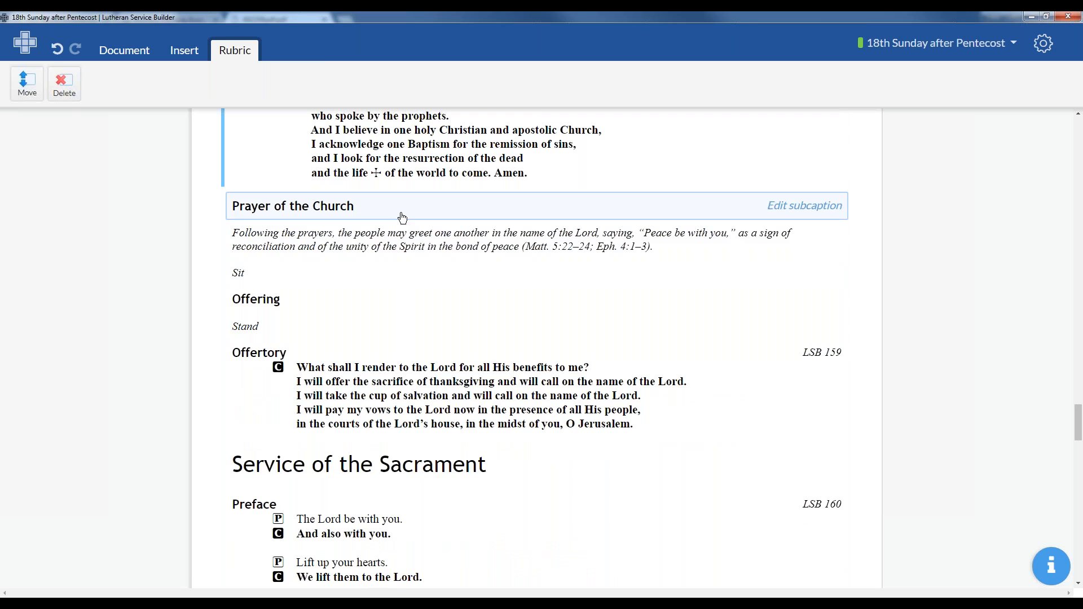
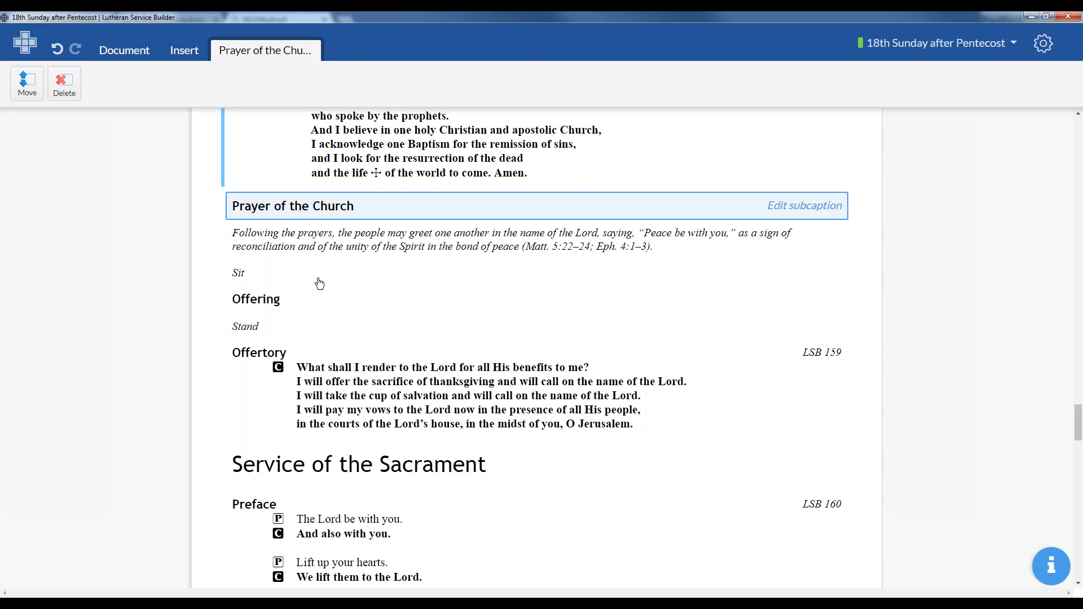
- Switch to the web browser and open the Downloads page of the Lutheran Service Builder website
{"action": "key", "text": "alt+Tab"}
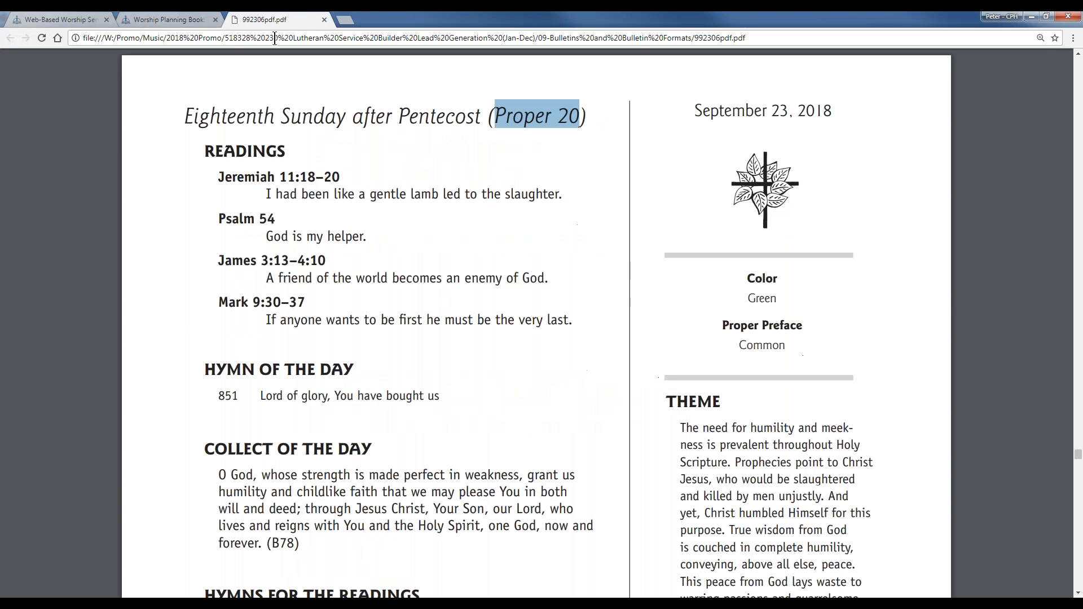
{"action": "left_click", "coordinate": [60, 19]}
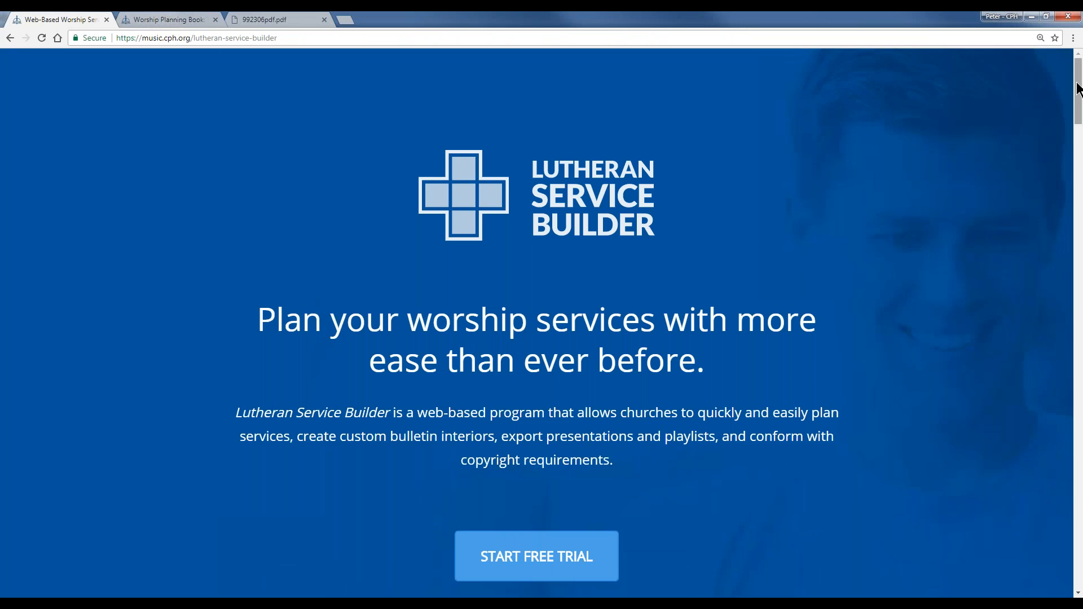
{"action": "left_click_drag", "start_coordinate": [1077, 98], "coordinate": [1078, 586]}
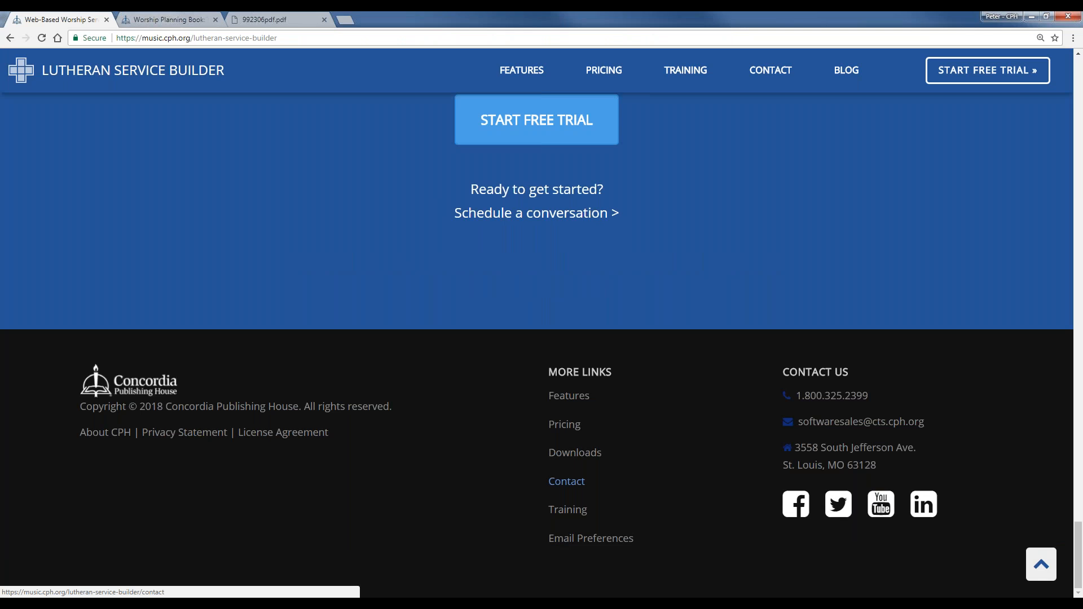
{"action": "left_click", "coordinate": [581, 453]}
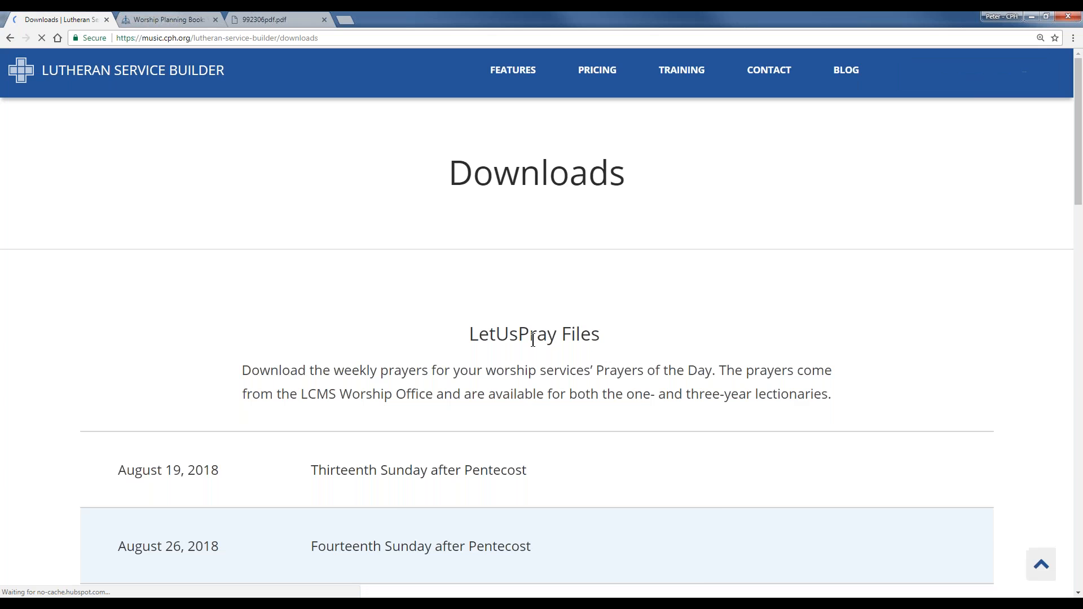
- Download the 3 Year LetUsPray file for September 23, 2018, the Eighteenth Sunday after Pentecost
{"action": "scroll", "coordinate": [599, 249], "scroll_direction": "down", "scroll_amount": 2}
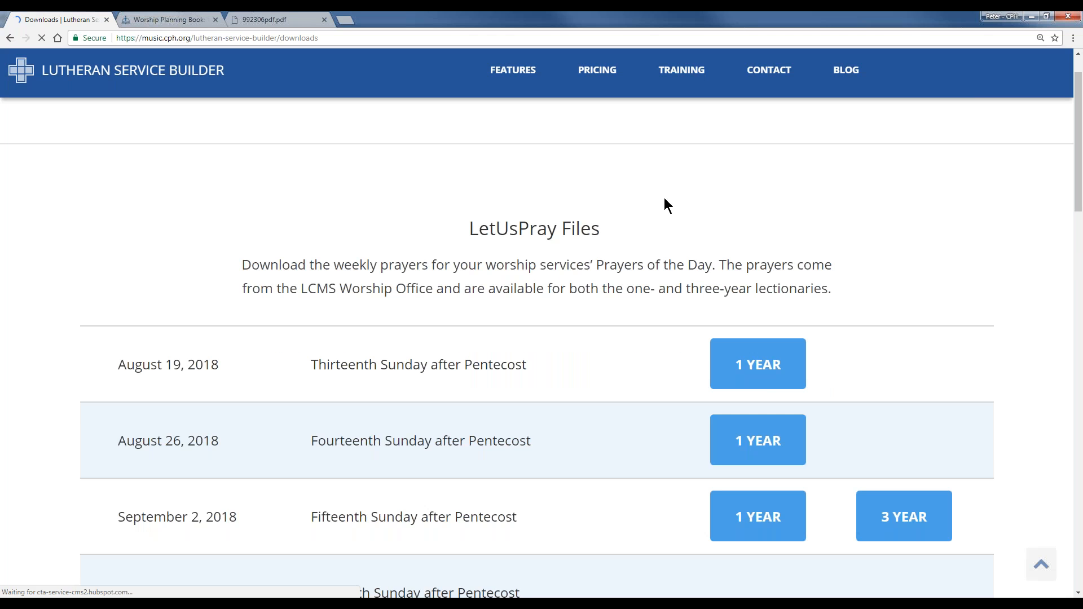
{"action": "scroll", "coordinate": [583, 332], "scroll_direction": "down", "scroll_amount": 6}
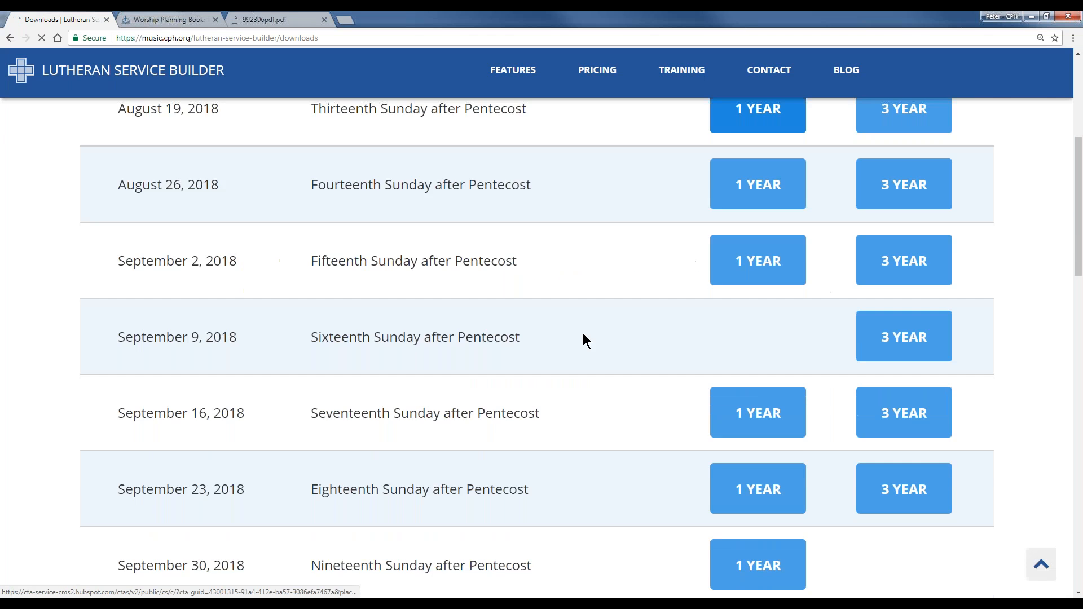
{"action": "scroll", "coordinate": [170, 232], "scroll_direction": "up", "scroll_amount": 2}
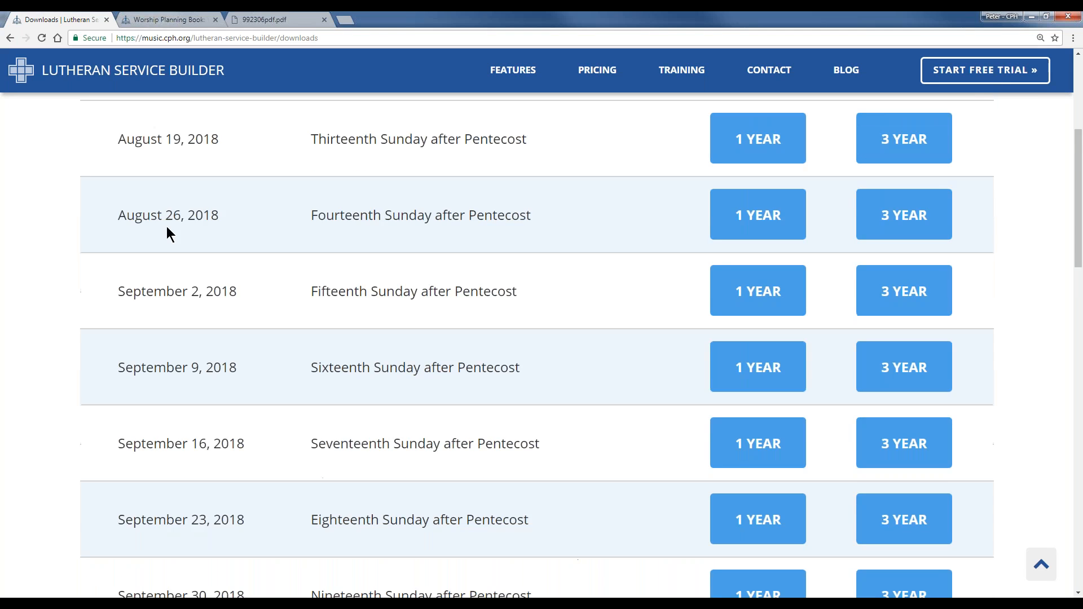
{"action": "scroll", "coordinate": [489, 302], "scroll_direction": "down", "scroll_amount": 3}
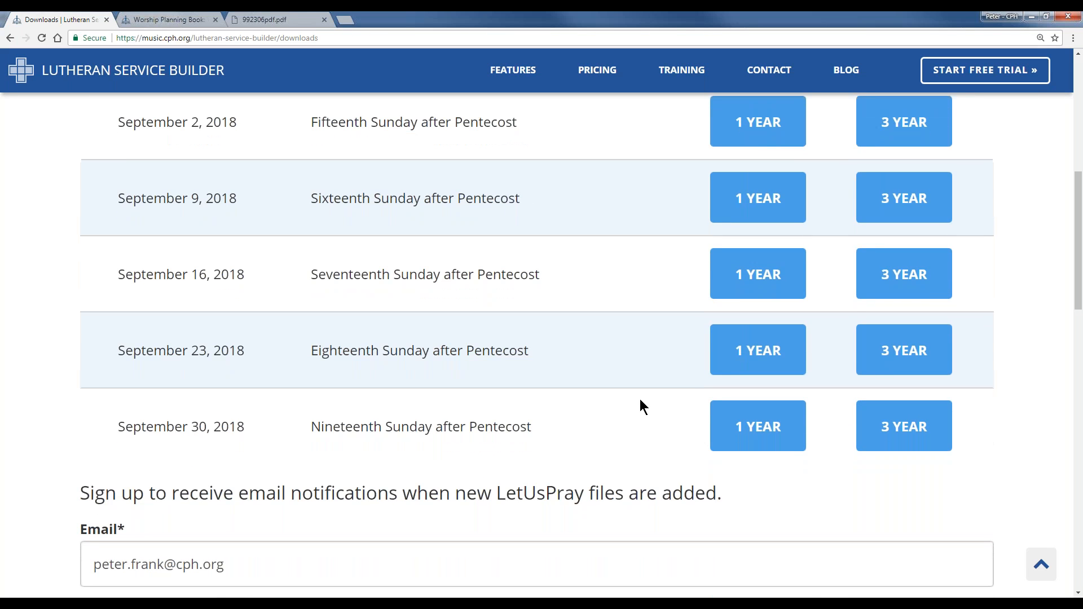
{"action": "scroll", "coordinate": [641, 406], "scroll_direction": "down", "scroll_amount": 2}
{"action": "scroll", "coordinate": [491, 344], "scroll_direction": "up", "scroll_amount": 2}
{"action": "scroll", "coordinate": [637, 323], "scroll_direction": "up", "scroll_amount": 1}
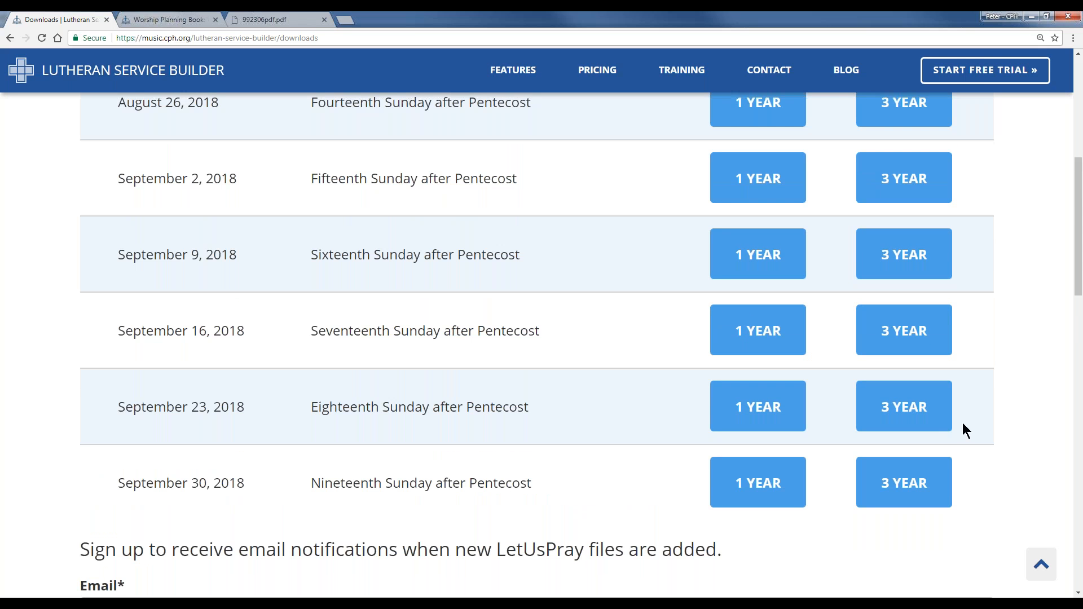
{"action": "left_click", "coordinate": [921, 418]}
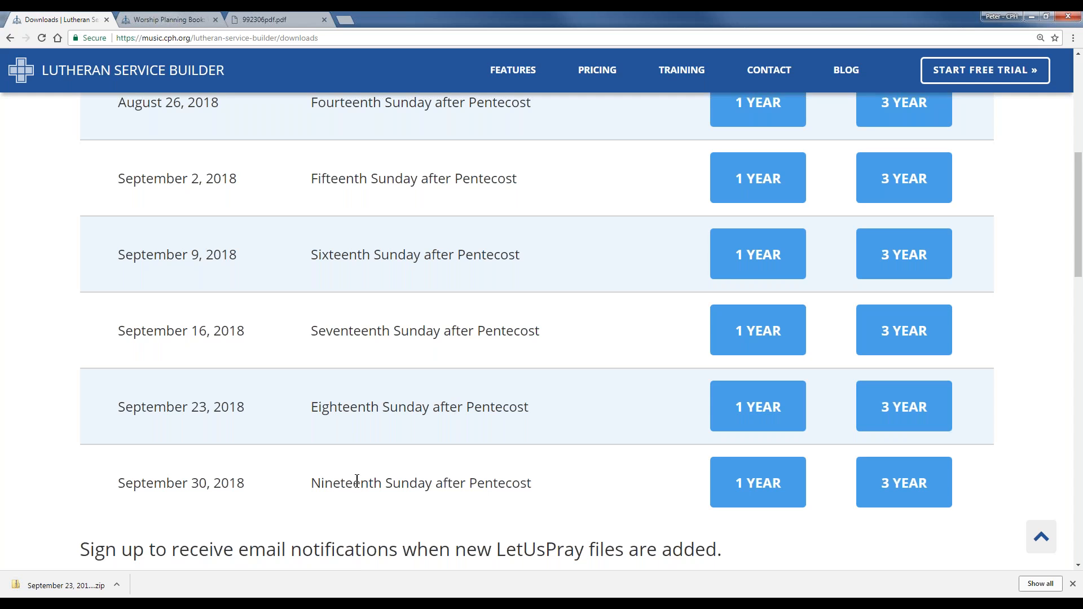
- Open the downloaded zip archive and copy the "September 23, 2018 (Series B)" file from it to the Desktop
{"action": "left_click", "coordinate": [62, 585]}
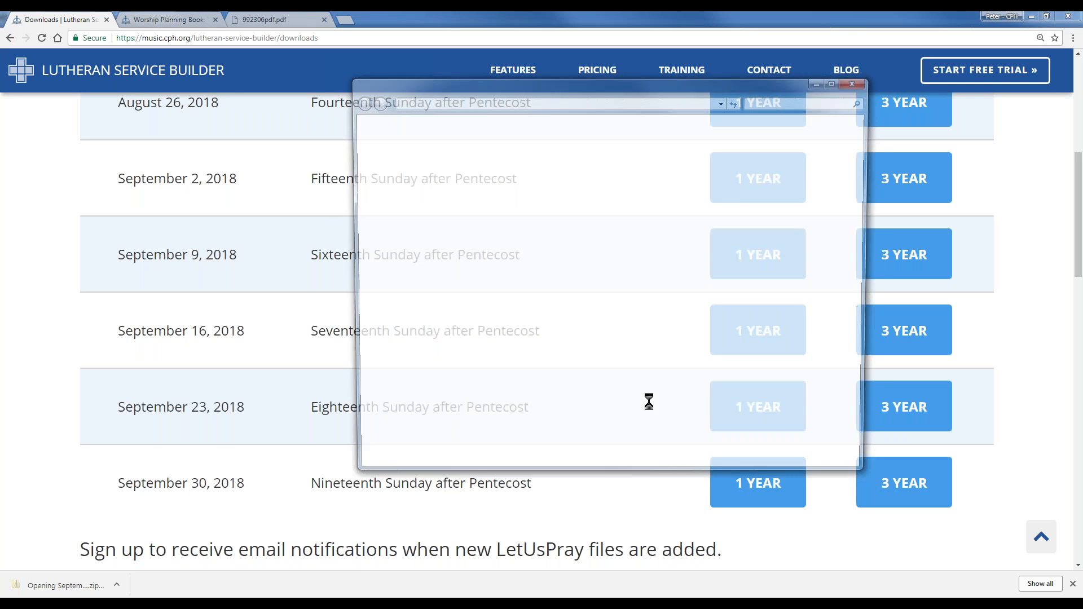
{"action": "left_click", "coordinate": [559, 153]}
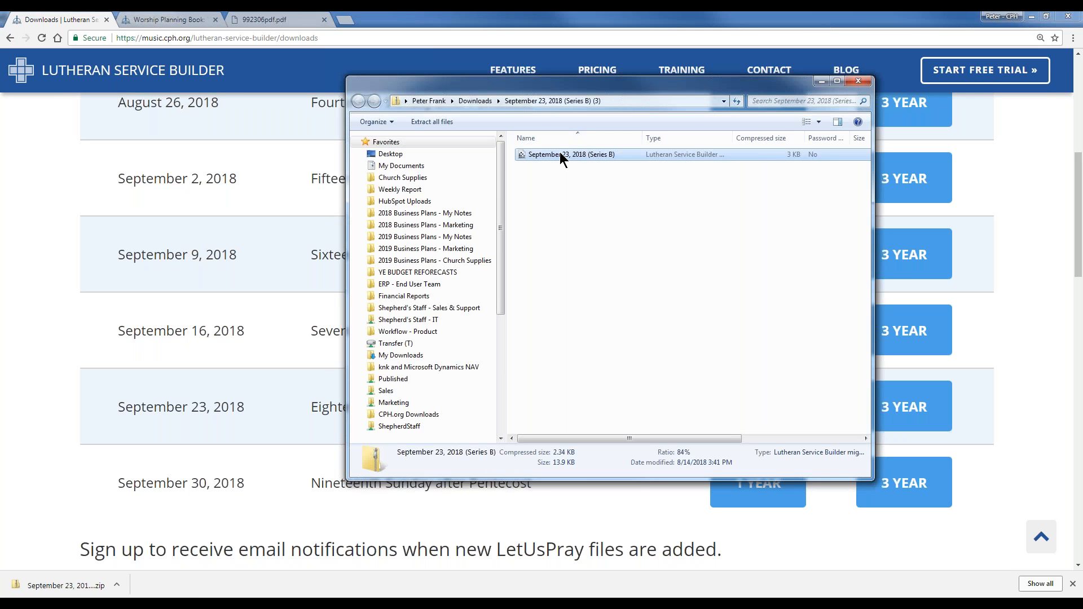
{"action": "left_click_drag", "start_coordinate": [570, 152], "coordinate": [417, 160]}
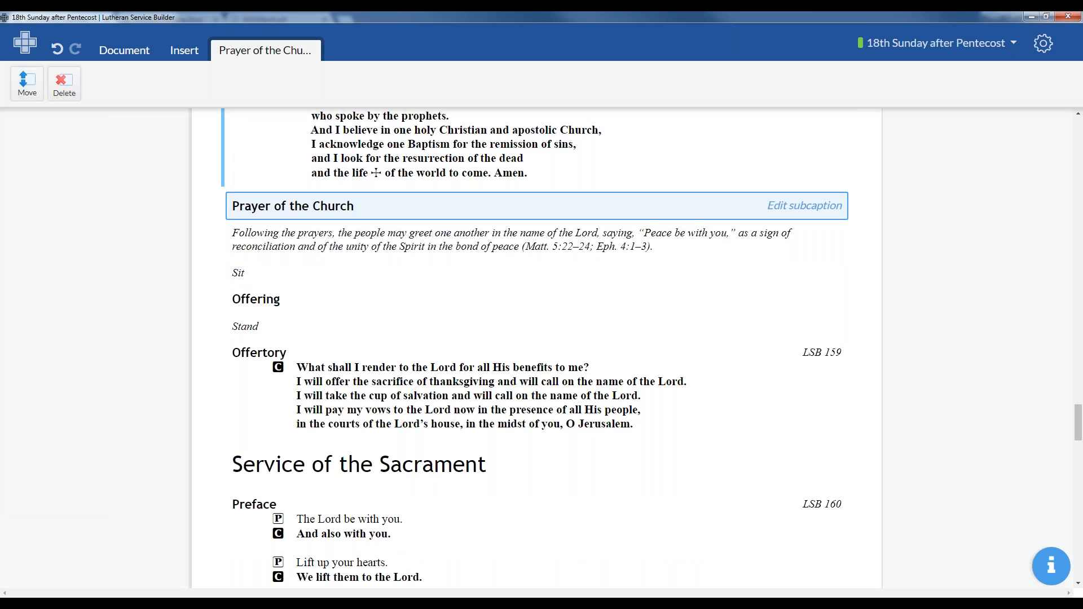
- Import the "September 23, 2018 (Series B)" LSBX file from the Desktop
{"action": "left_click", "coordinate": [1049, 48]}
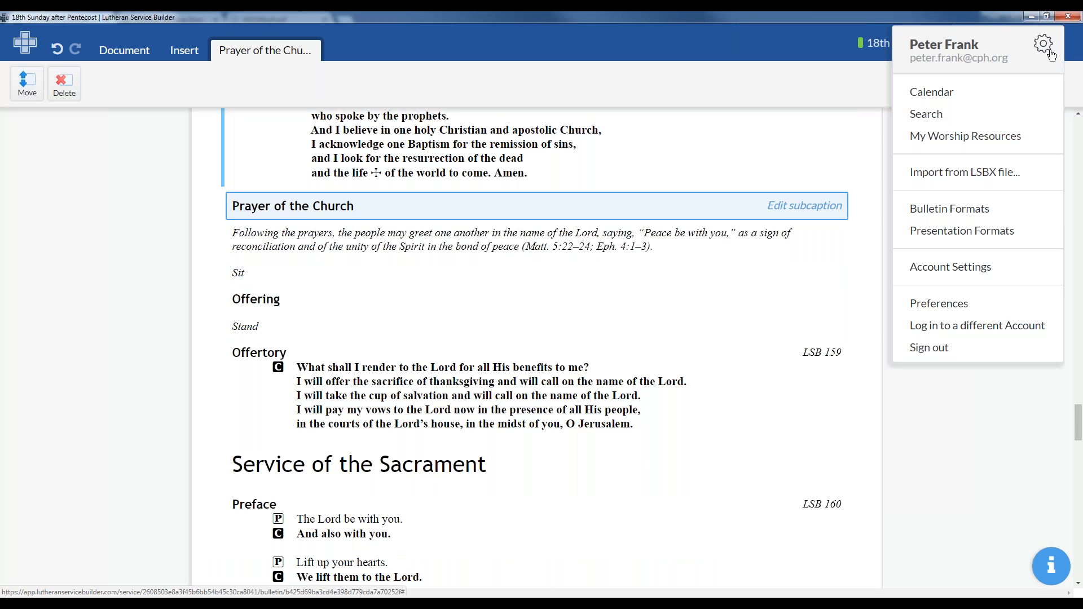
{"action": "left_click", "coordinate": [1009, 179]}
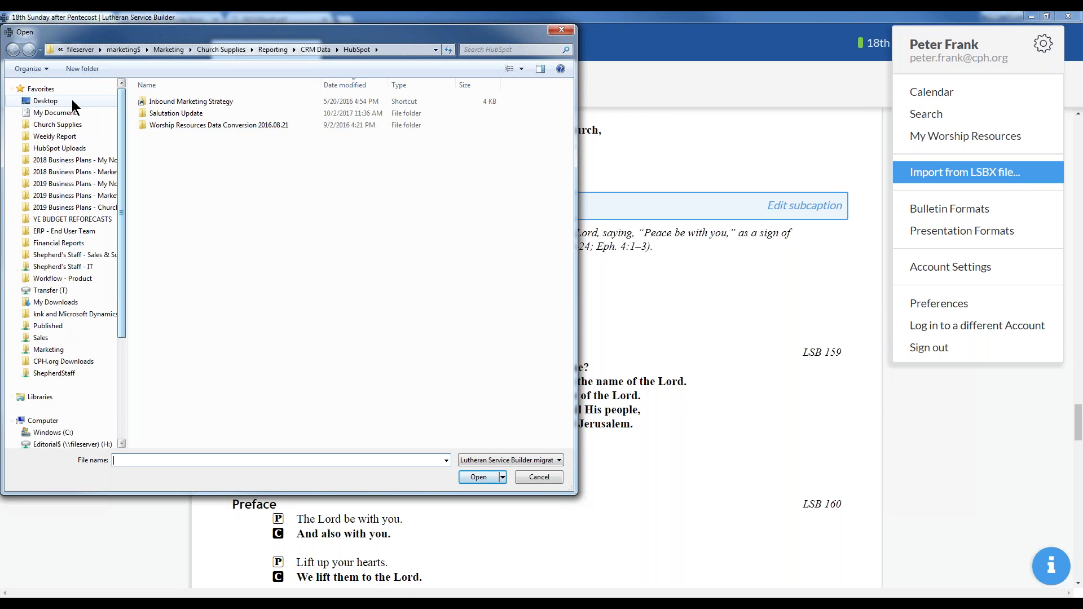
{"action": "left_click", "coordinate": [72, 100]}
{"action": "left_click", "coordinate": [374, 133]}
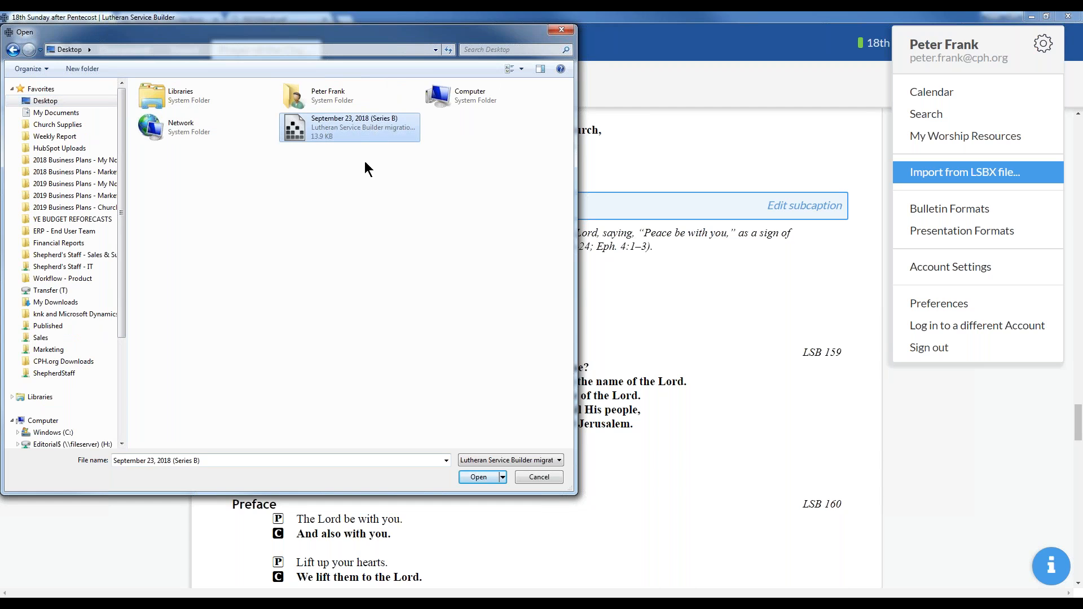
{"action": "left_click", "coordinate": [484, 477]}
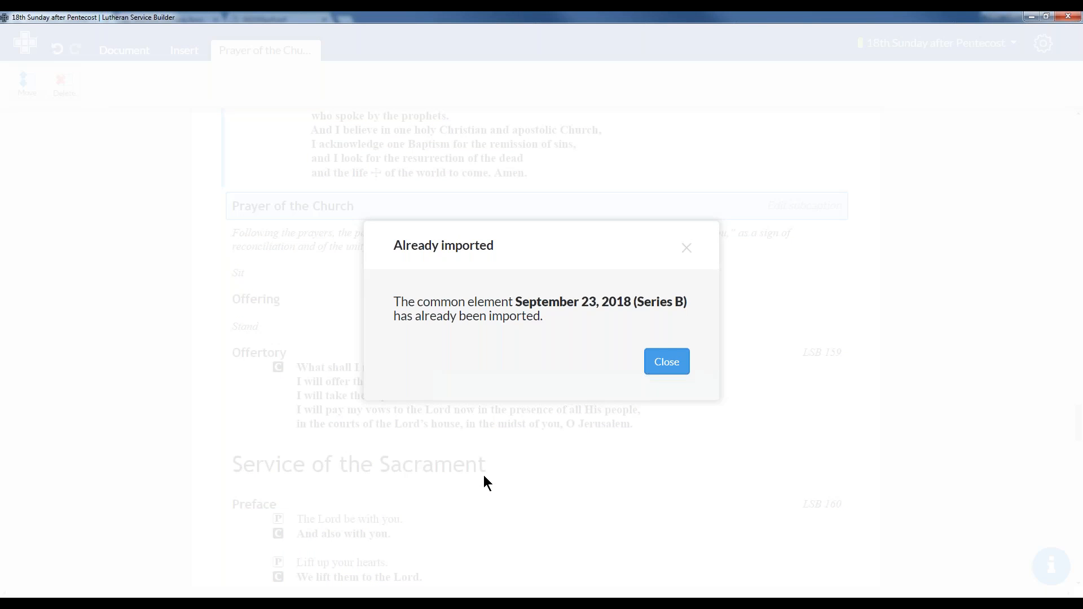
{"action": "left_click", "coordinate": [663, 364]}
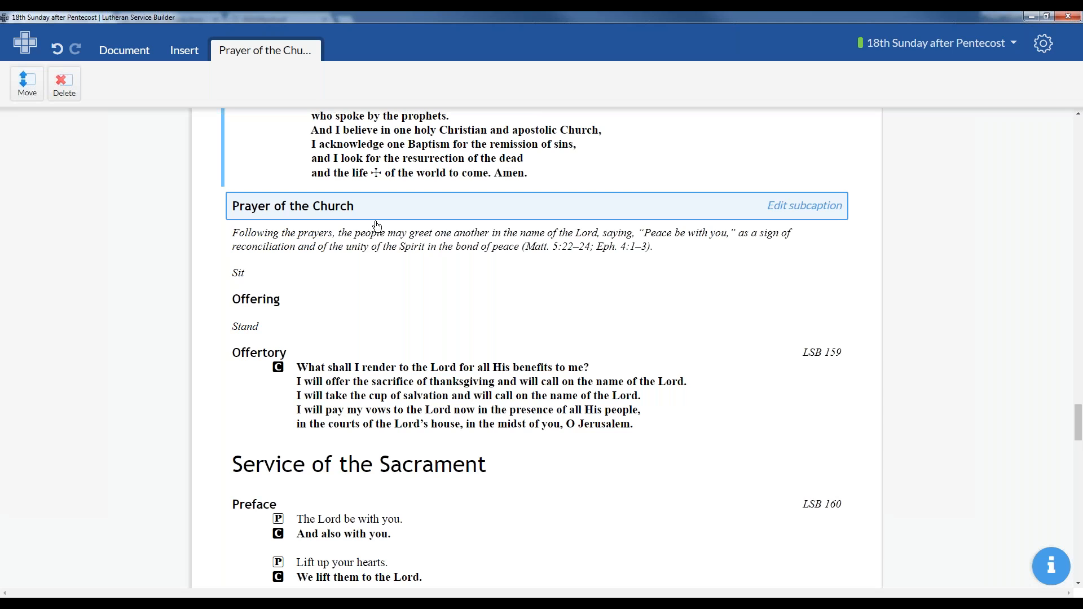
- Insert a new liturgy element directly below the Prayer of the Church heading
{"action": "left_click", "coordinate": [179, 51]}
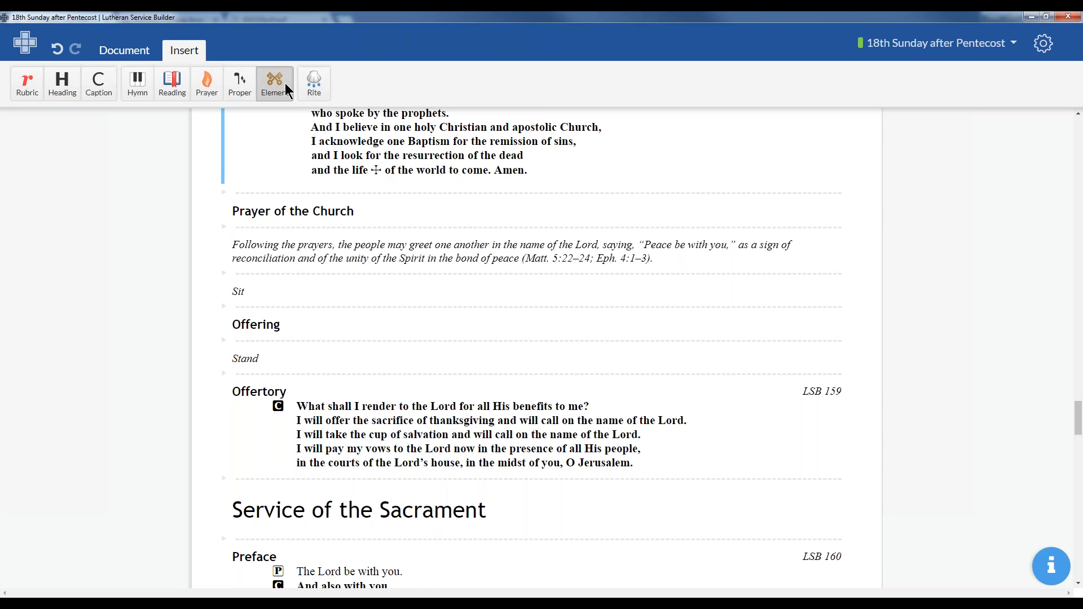
{"action": "left_click", "coordinate": [298, 234]}
{"action": "left_click", "coordinate": [314, 244]}
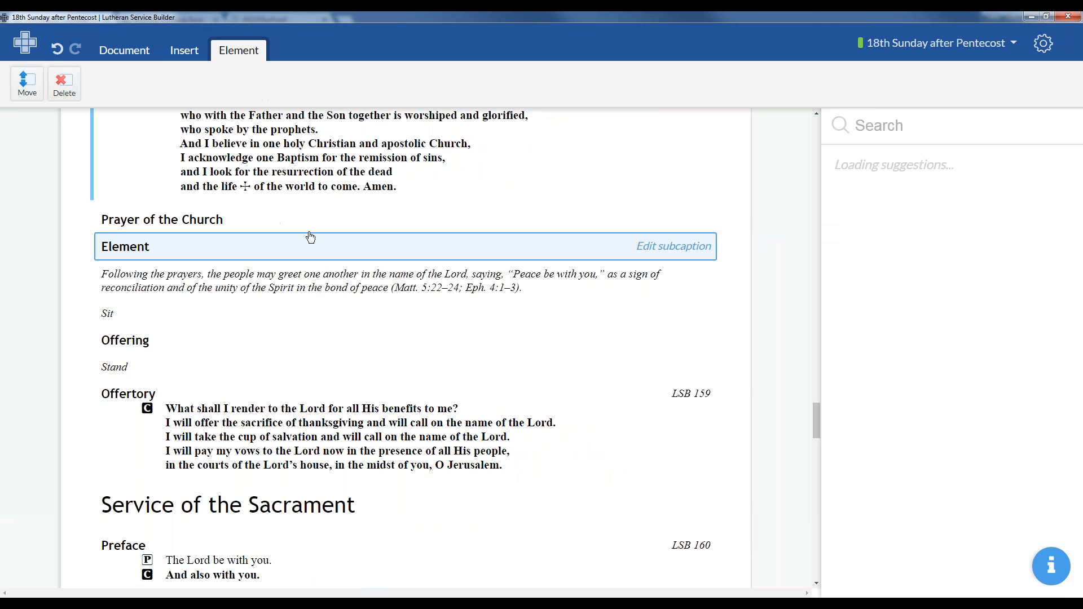
- Search for "Pentecost 18" and look through the results for the imported prayers
{"action": "left_click", "coordinate": [867, 128]}
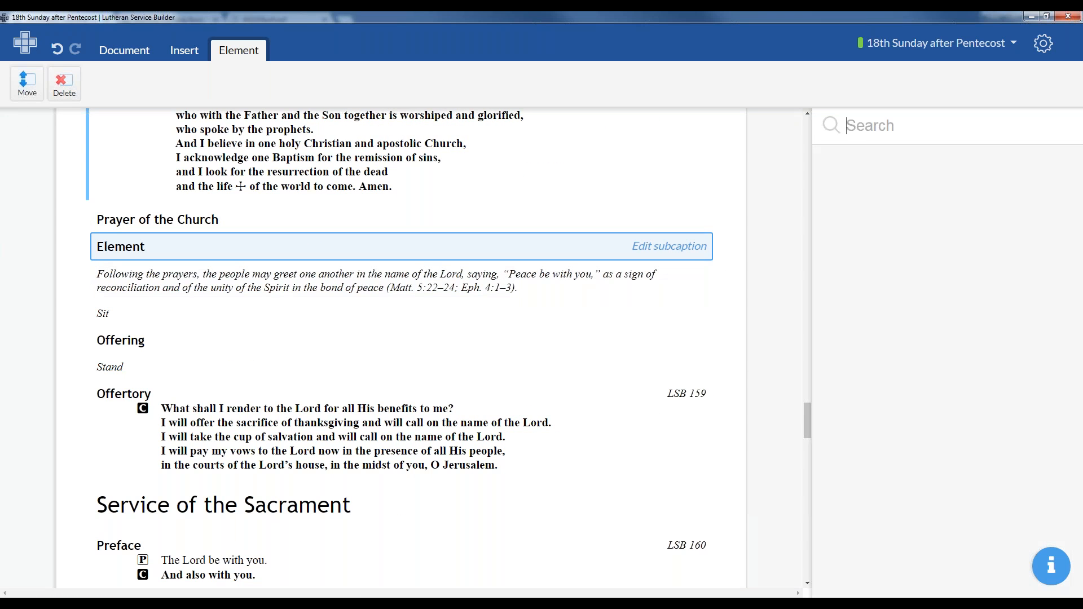
{"action": "type", "text": "Pentecost 18"}
{"action": "key", "text": "Return"}
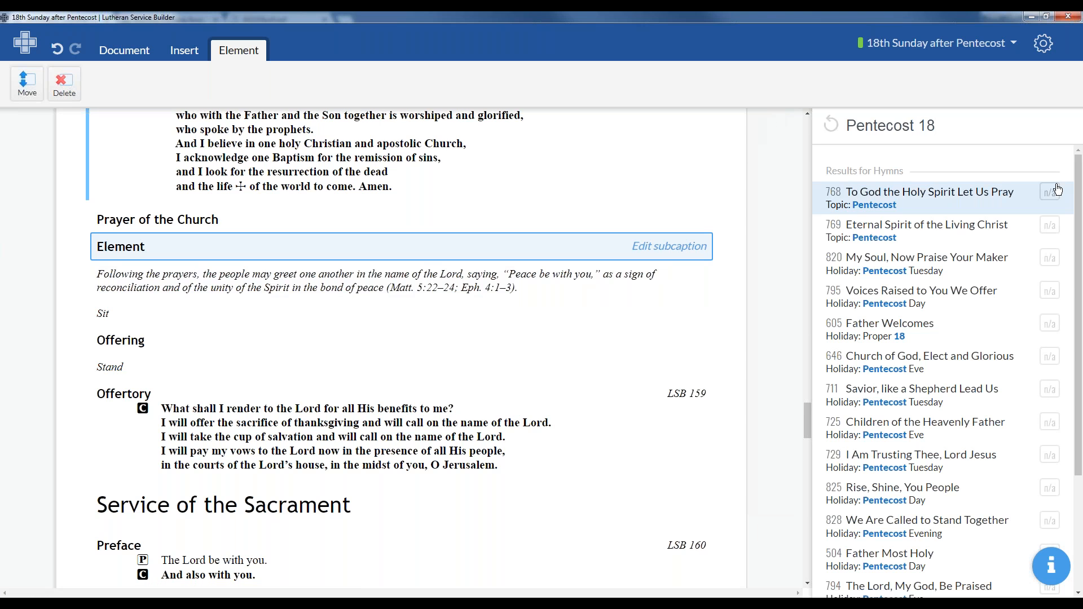
{"action": "scroll", "coordinate": [1060, 427], "scroll_direction": "down", "scroll_amount": 3}
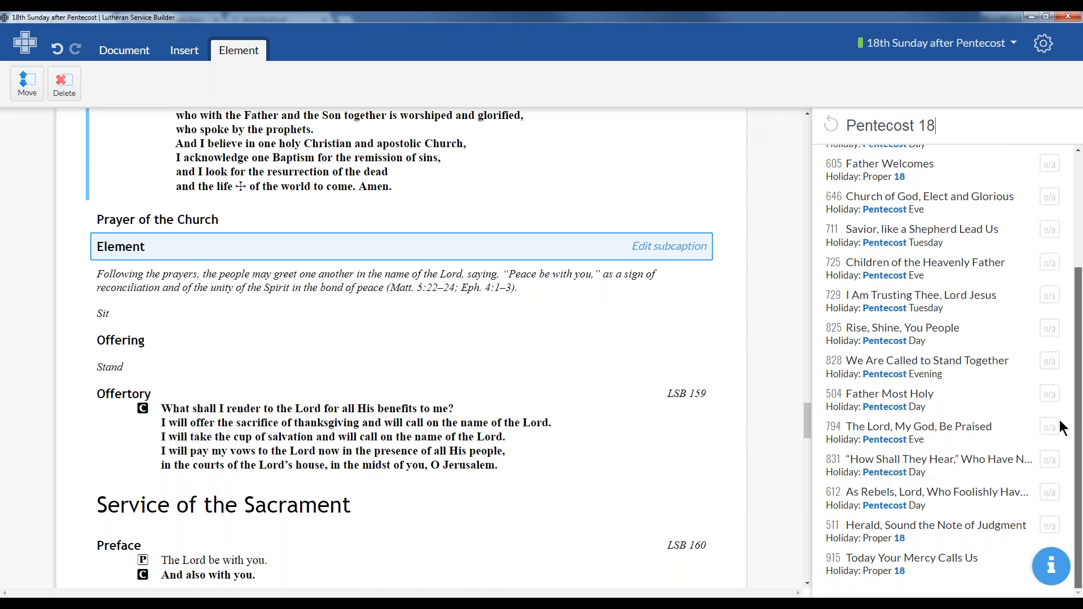
{"action": "scroll", "coordinate": [1043, 338], "scroll_direction": "up", "scroll_amount": 3}
- Search for "September 23" and fill the new element with the "September 23, 2018 (Series B)" prayers
{"action": "triple_click", "coordinate": [941, 121]}
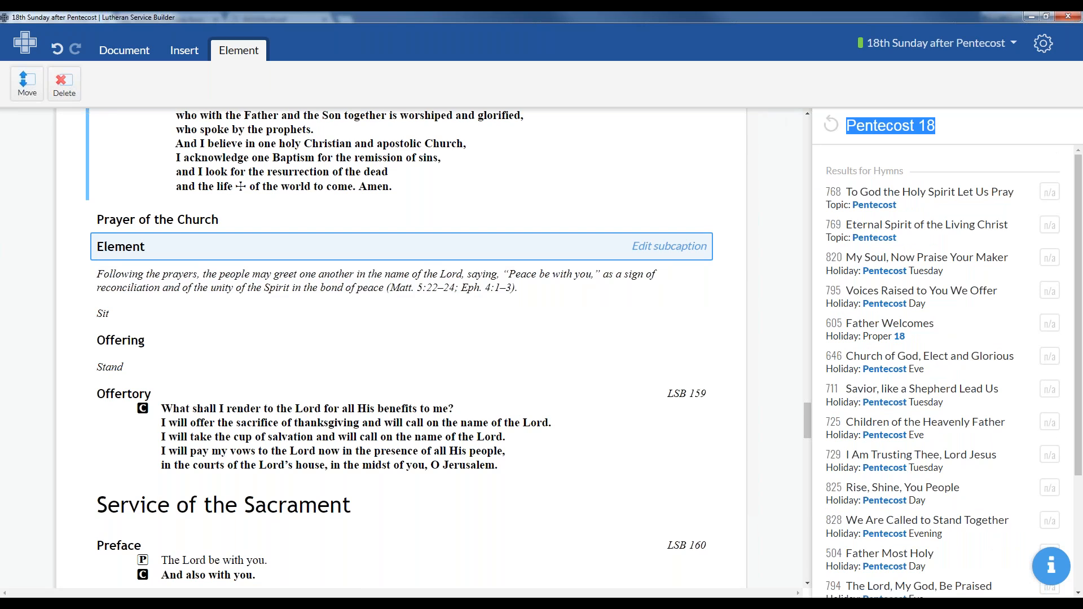
{"action": "type", "text": "September 23"}
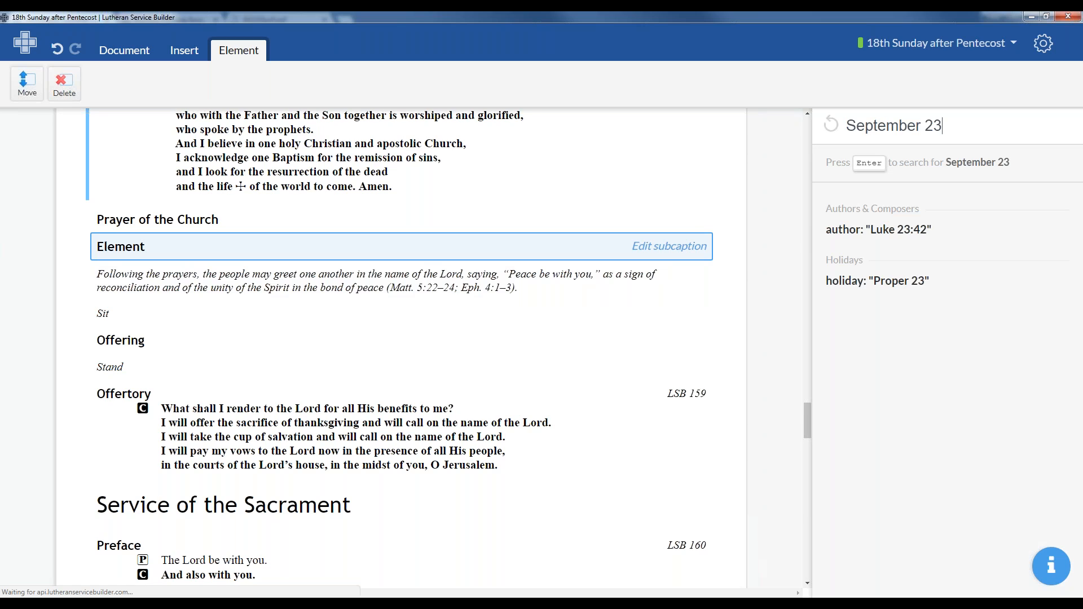
{"action": "key", "text": "Return"}
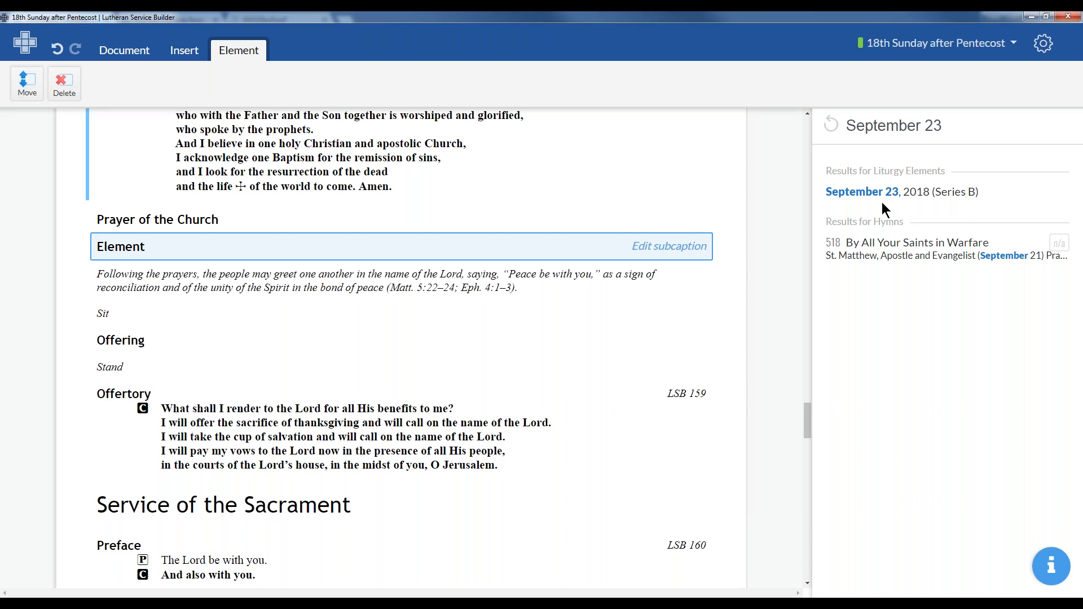
{"action": "left_click", "coordinate": [935, 195]}
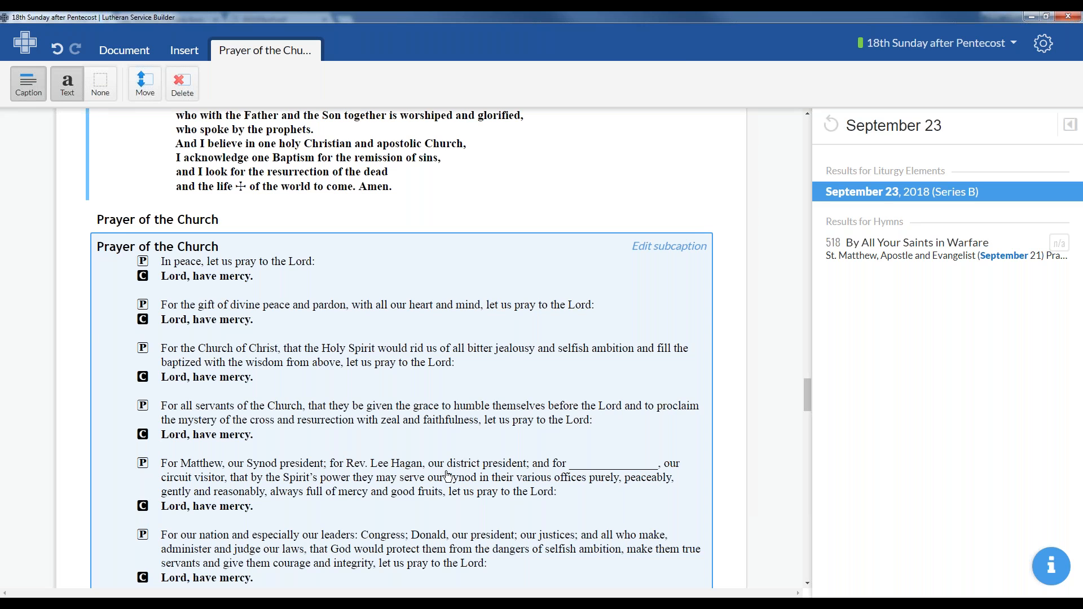
- Delete the empty Prayer of the Church heading above the inserted prayers, and select the prayer element
{"action": "scroll", "coordinate": [343, 362], "scroll_direction": "down", "scroll_amount": 2}
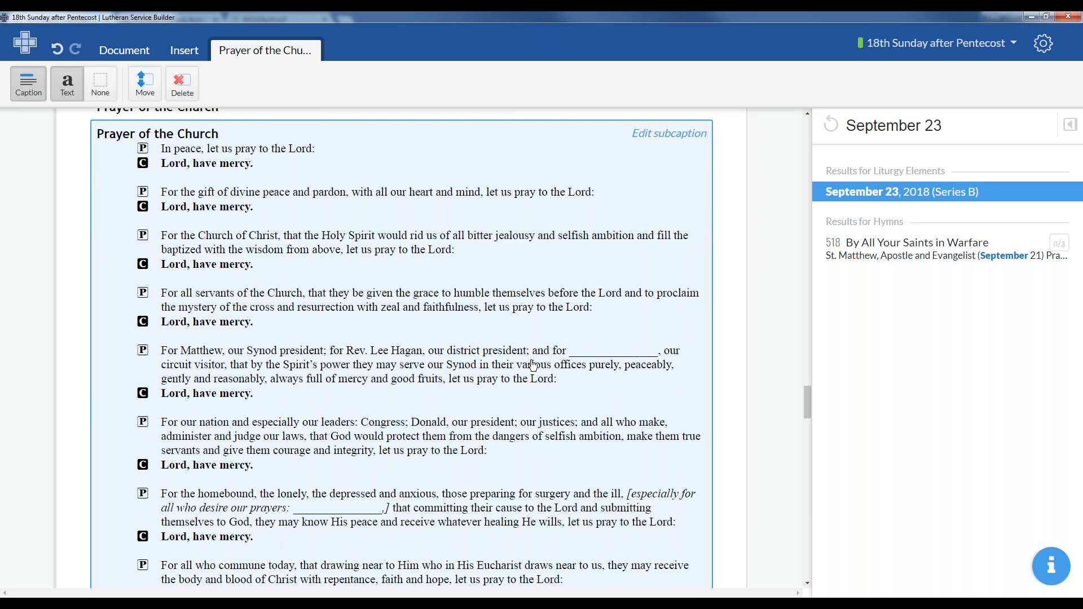
{"action": "scroll", "coordinate": [533, 365], "scroll_direction": "up", "scroll_amount": 3}
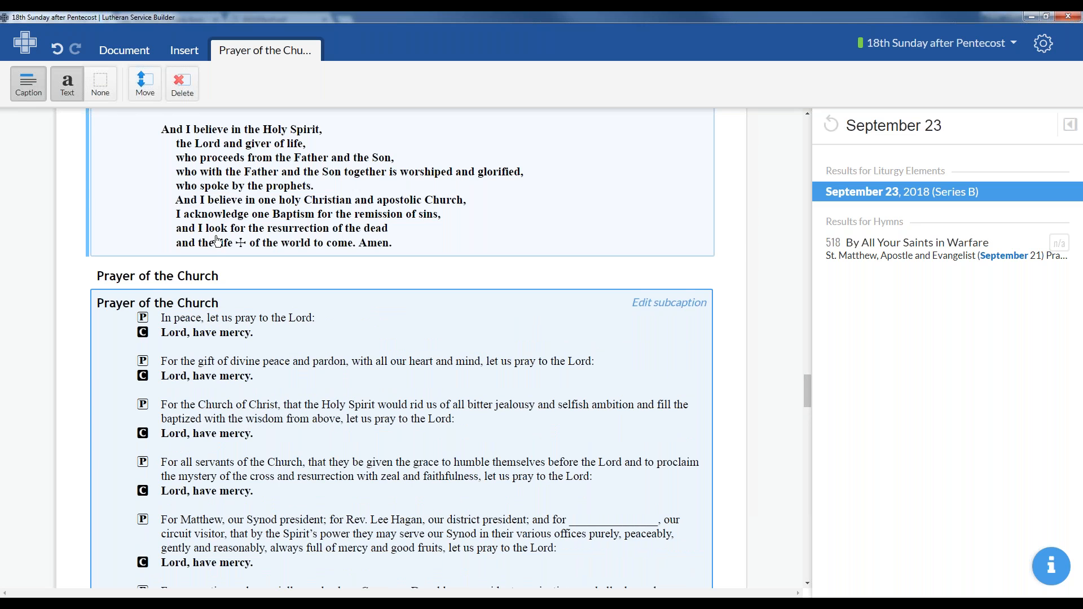
{"action": "left_click", "coordinate": [180, 280]}
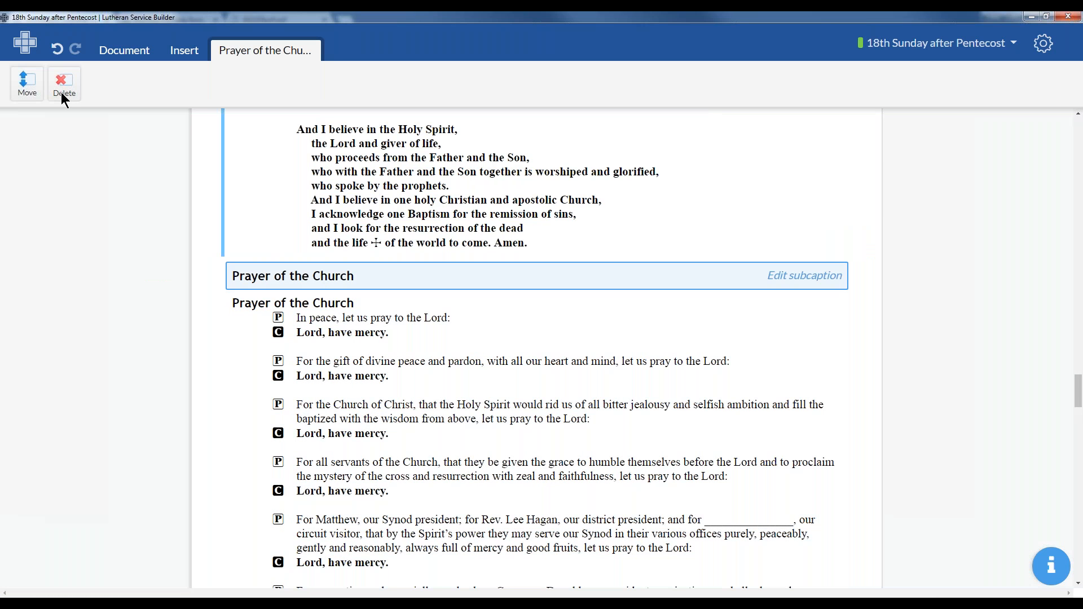
{"action": "left_click", "coordinate": [63, 84]}
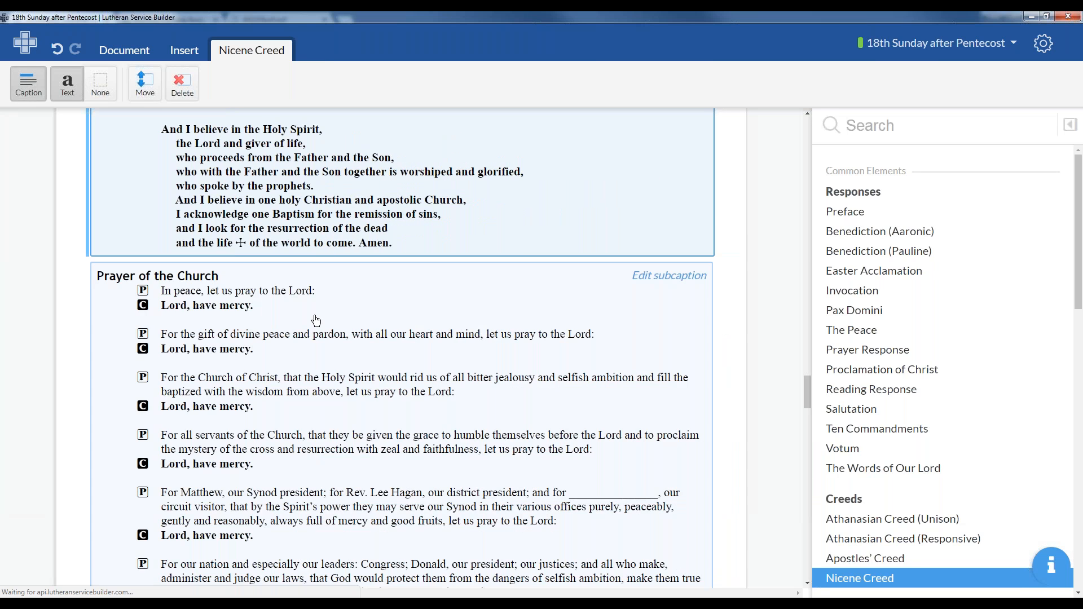
{"action": "left_click", "coordinate": [315, 321]}
- Switch to the web browser and examine the LetUsPray email notification sign-up form on the Downloads page
{"action": "scroll", "coordinate": [246, 398], "scroll_direction": "down", "scroll_amount": 4}
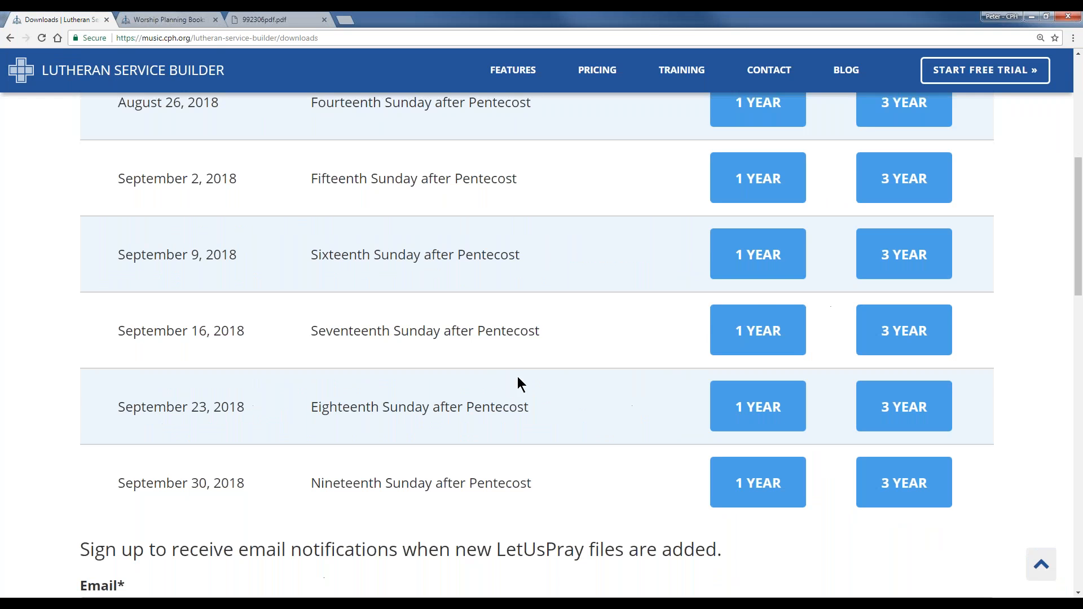
{"action": "scroll", "coordinate": [595, 309], "scroll_direction": "down", "scroll_amount": 3}
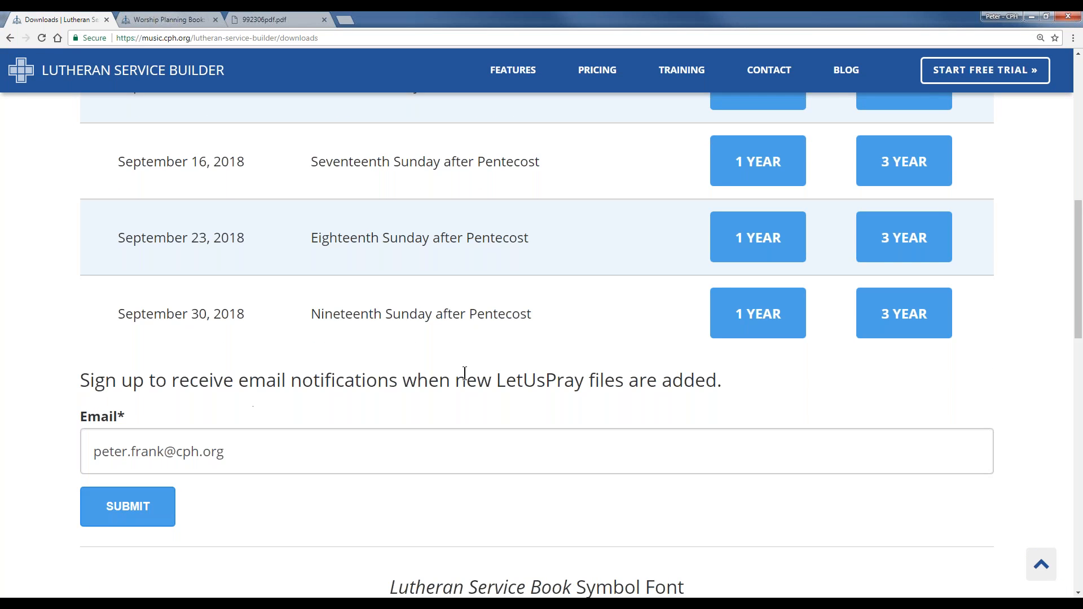
{"action": "left_click_drag", "start_coordinate": [565, 447], "coordinate": [94, 463]}
{"action": "left_click", "coordinate": [250, 519]}
{"action": "left_click", "coordinate": [402, 462]}
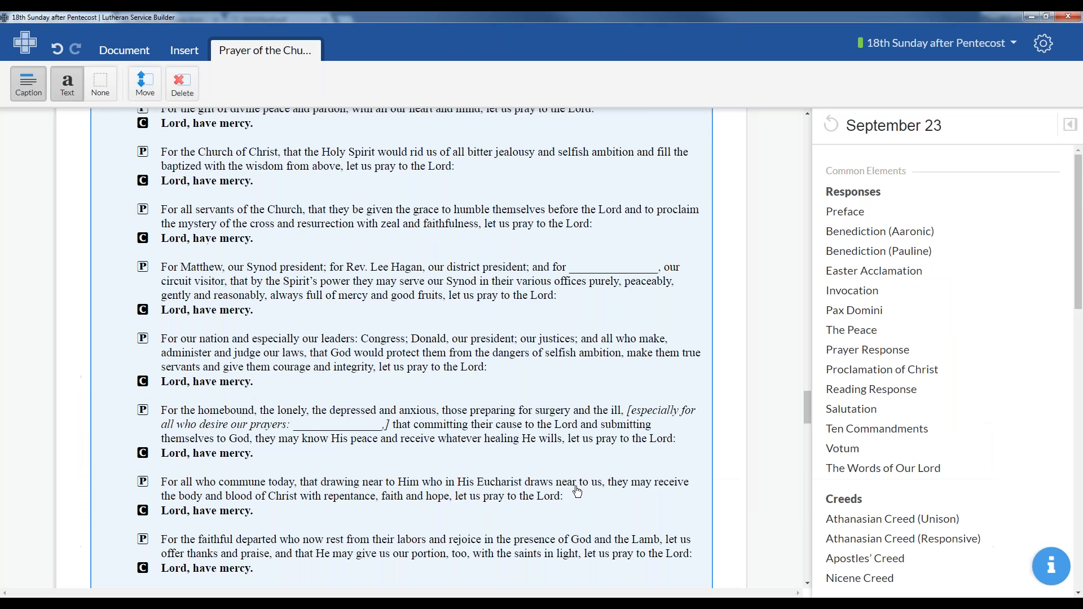
- Delete the rubric after the prayers about the people greeting one another with "Peace be with you."
{"action": "scroll", "coordinate": [400, 338], "scroll_direction": "down", "scroll_amount": 5}
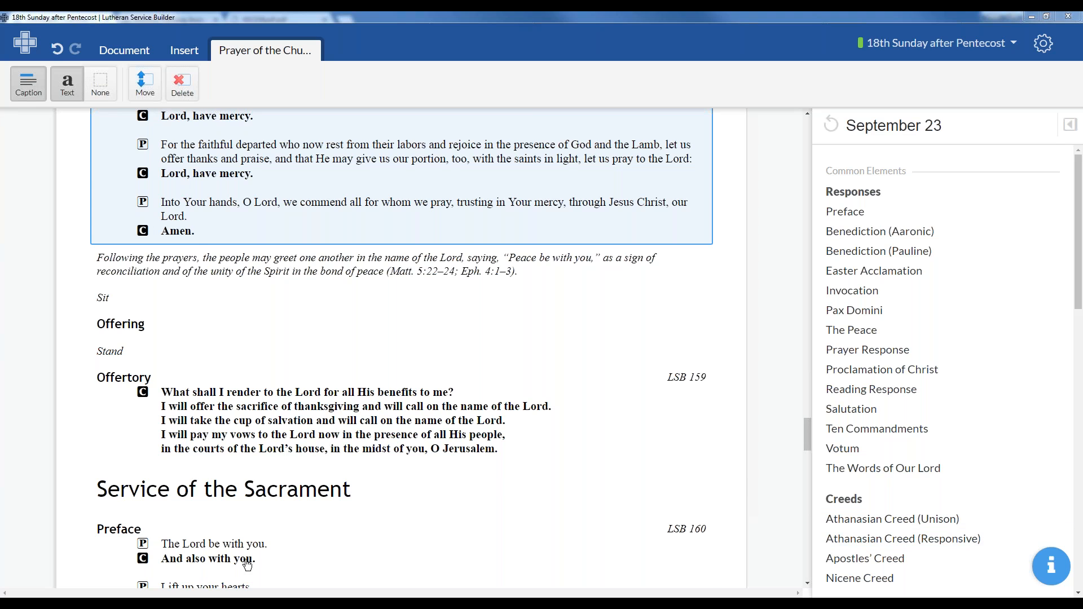
{"action": "left_click", "coordinate": [76, 329]}
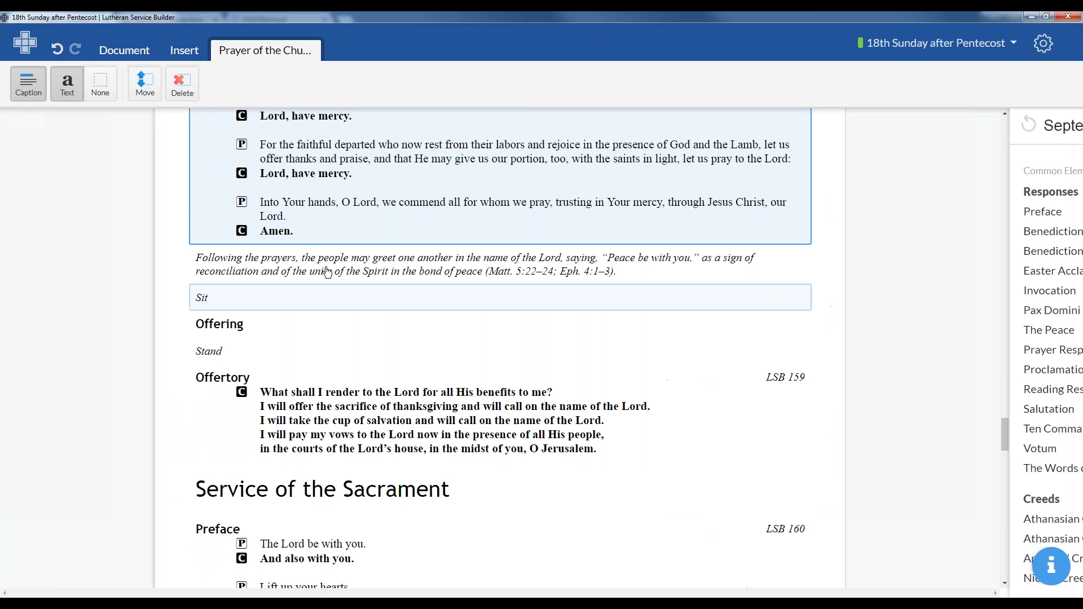
{"action": "left_click", "coordinate": [389, 265]}
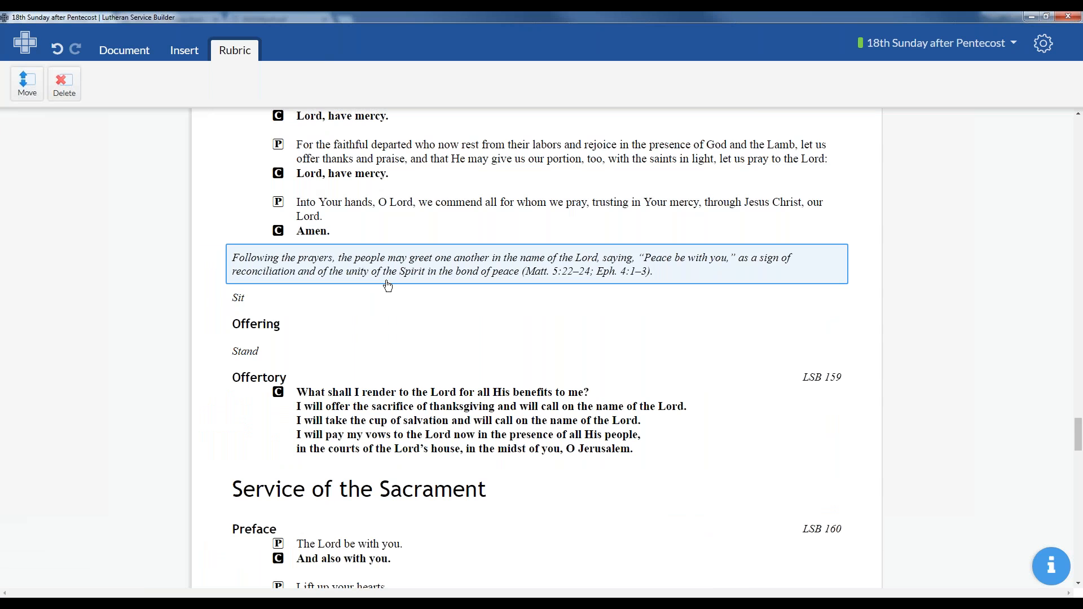
{"action": "left_click", "coordinate": [201, 201]}
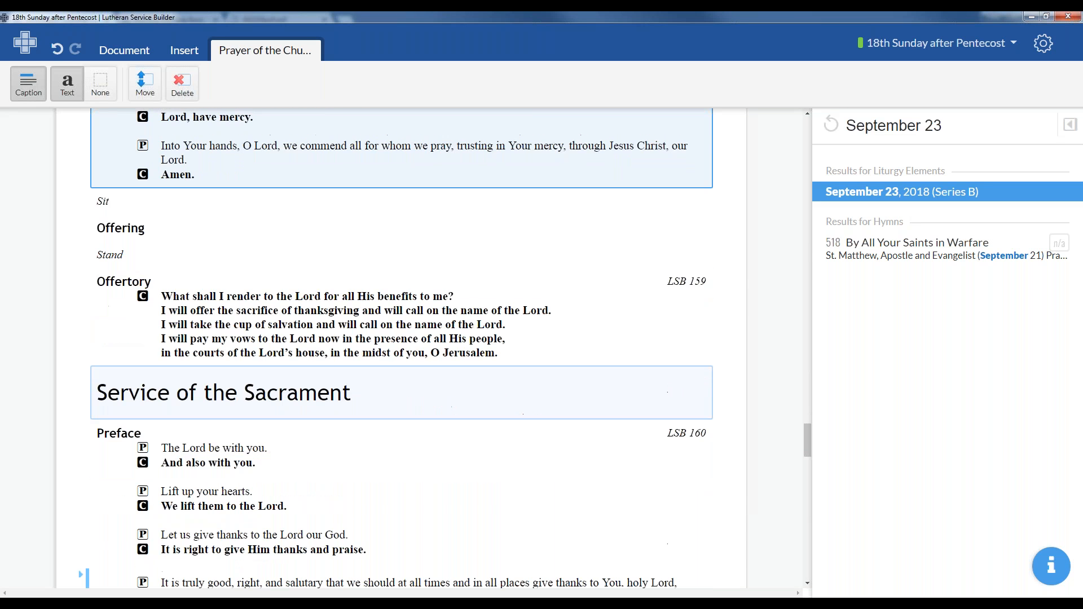
- Delete the Service of the Sacrament heading between the Offertory and the Preface
{"action": "scroll", "coordinate": [212, 370], "scroll_direction": "down", "scroll_amount": 4}
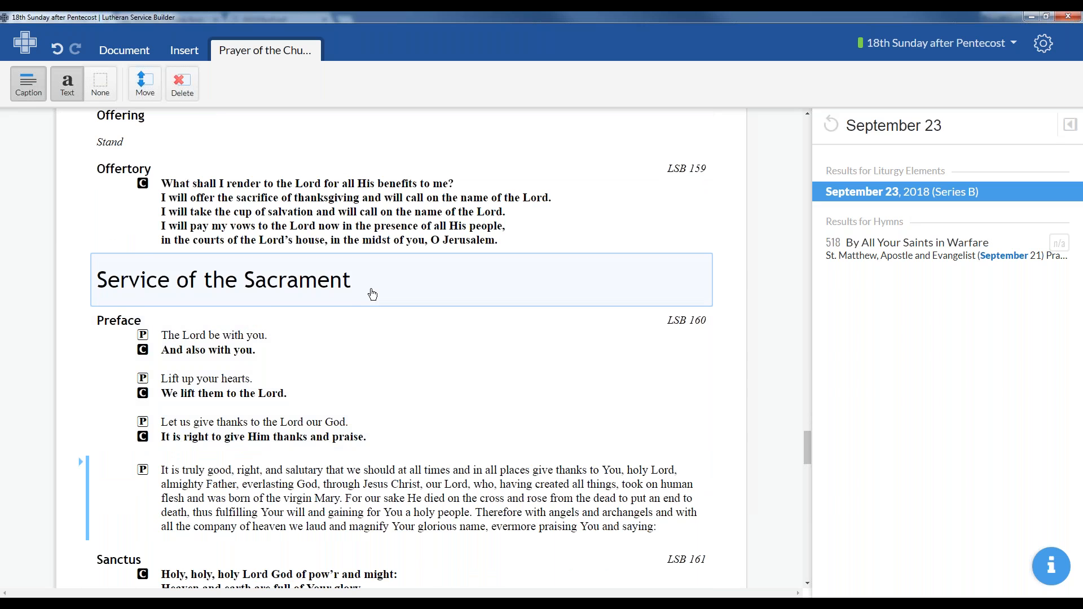
{"action": "left_click", "coordinate": [337, 270]}
{"action": "left_click", "coordinate": [63, 85]}
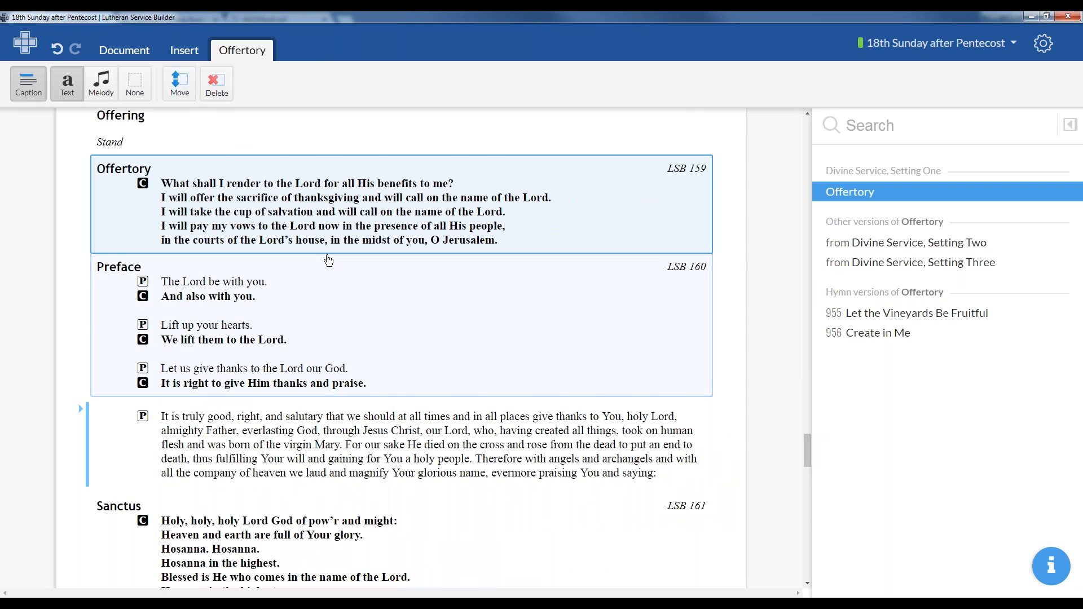
- Delete only the rubric under Distribution about the pastor and his assistants receiving first, keeping the rest of its group
{"action": "scroll", "coordinate": [331, 200], "scroll_direction": "down", "scroll_amount": 2}
{"action": "scroll", "coordinate": [330, 222], "scroll_direction": "down", "scroll_amount": 7}
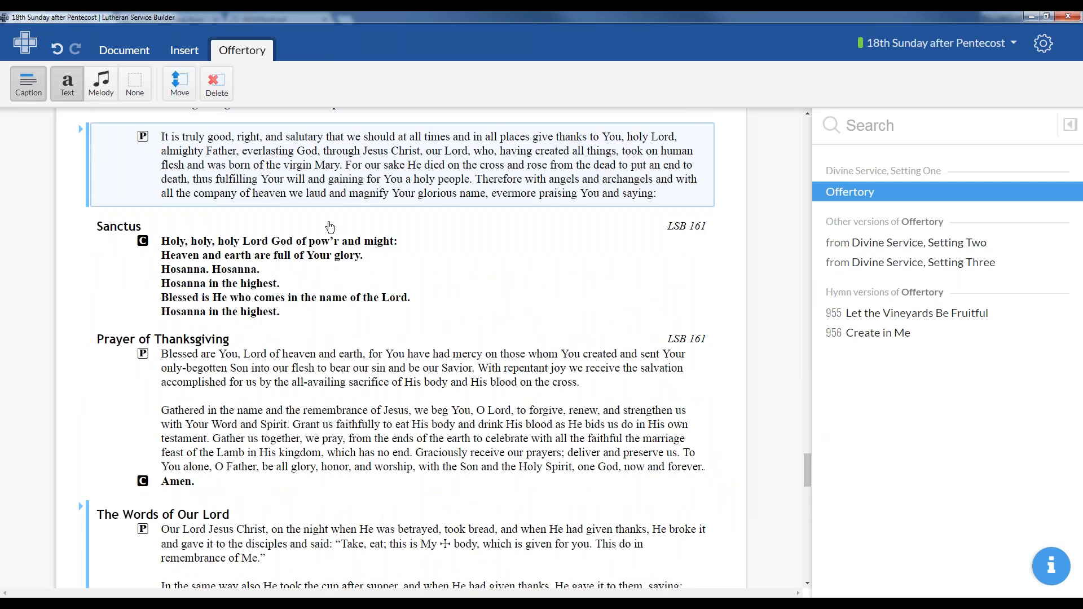
{"action": "scroll", "coordinate": [376, 192], "scroll_direction": "down", "scroll_amount": 8}
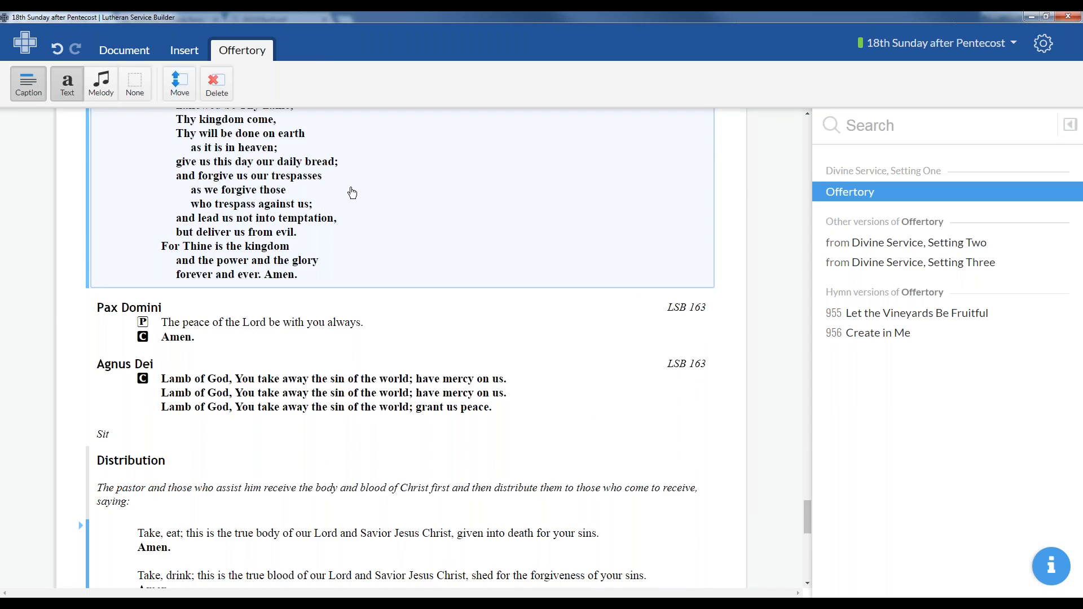
{"action": "scroll", "coordinate": [352, 193], "scroll_direction": "down", "scroll_amount": 5}
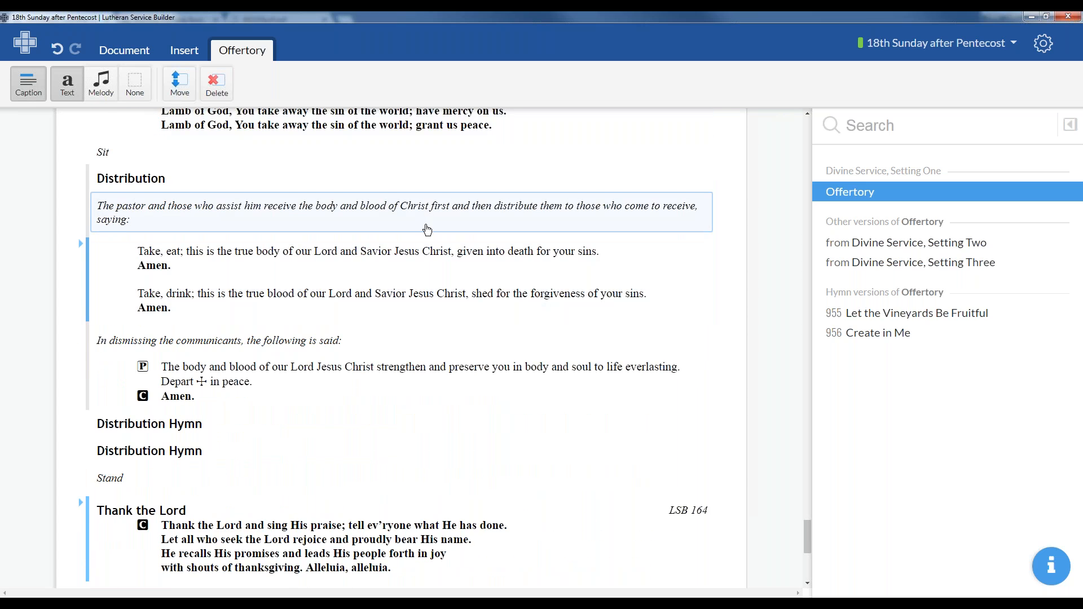
{"action": "scroll", "coordinate": [303, 393], "scroll_direction": "up", "scroll_amount": 1}
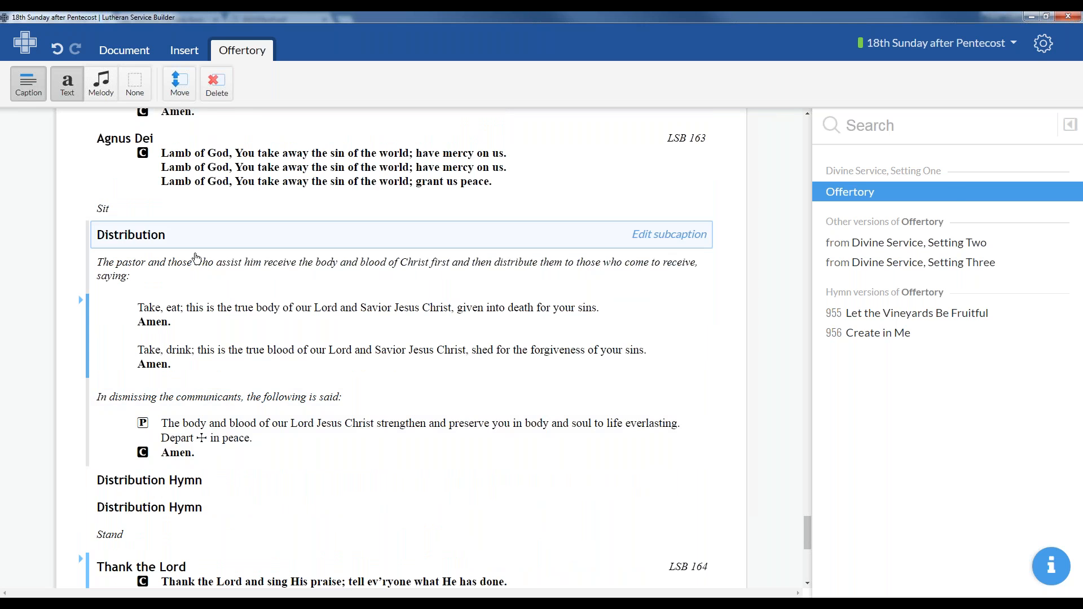
{"action": "left_click", "coordinate": [242, 269]}
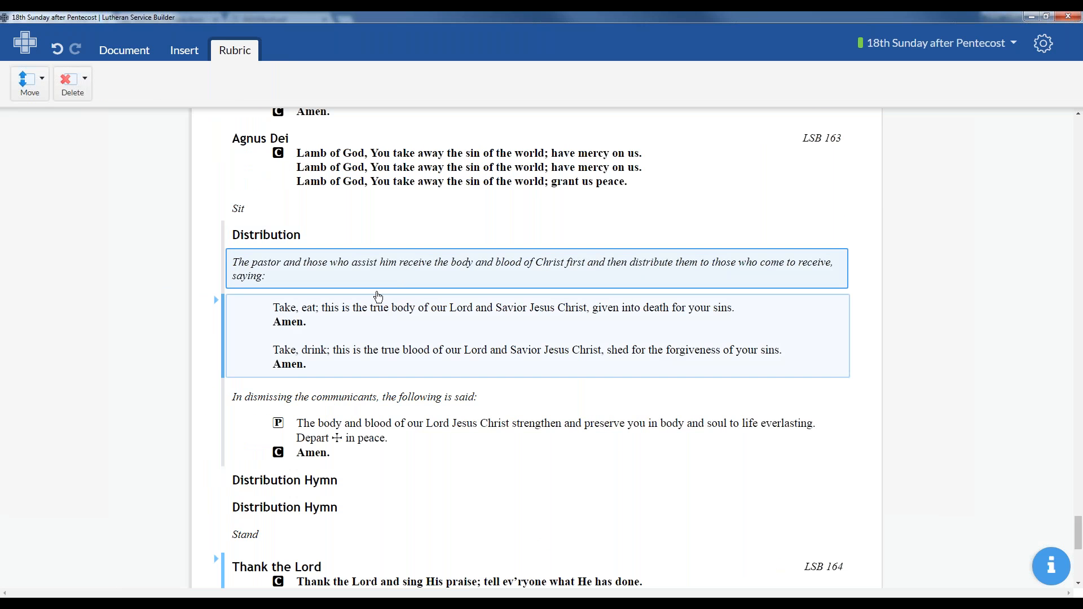
{"action": "left_click", "coordinate": [72, 95]}
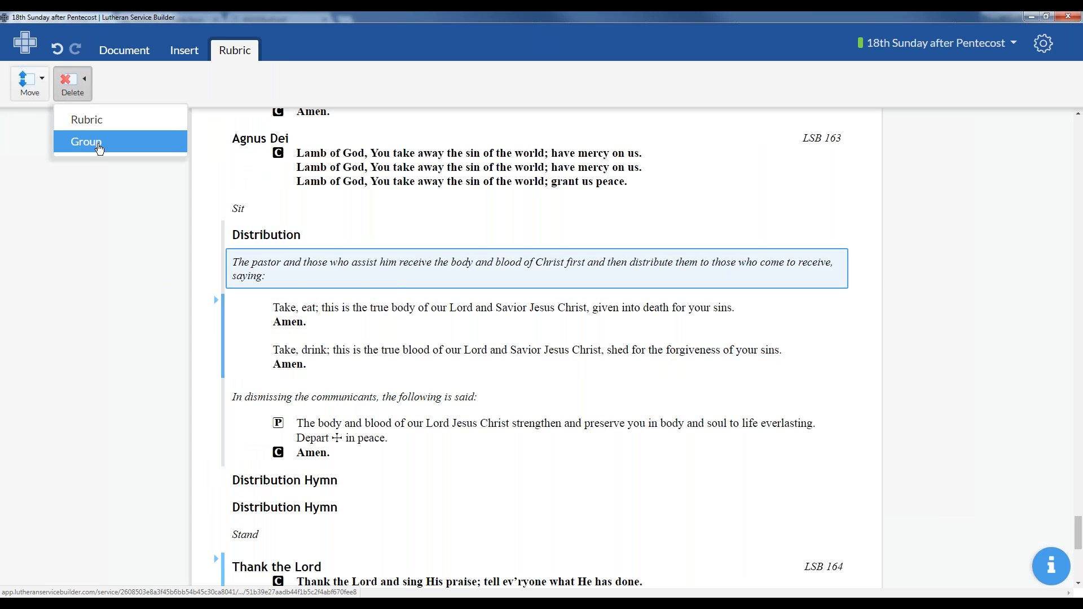
{"action": "left_click", "coordinate": [88, 116]}
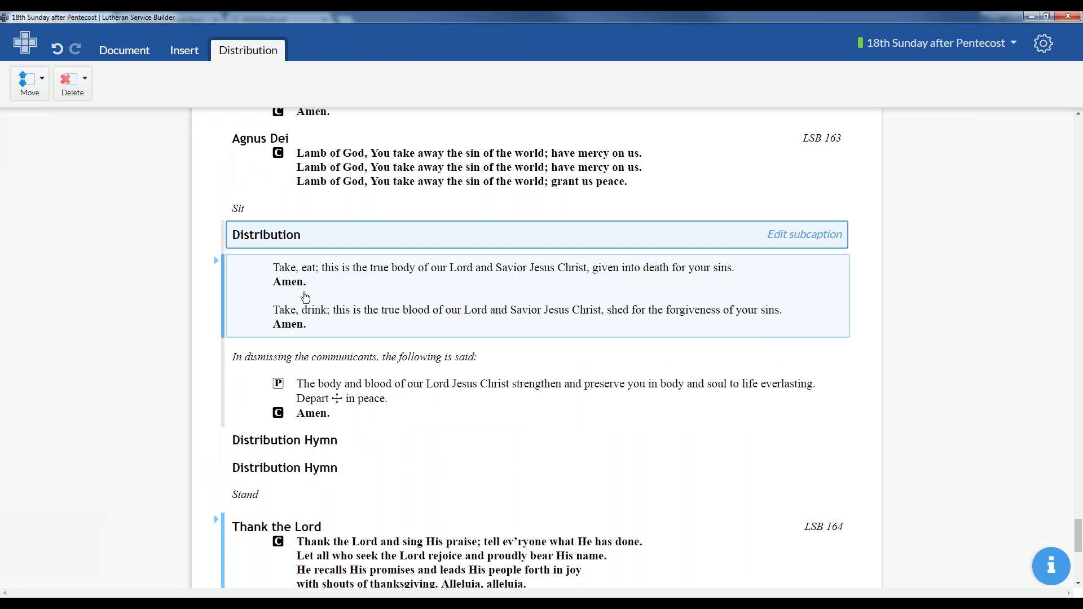
- Delete the "Take, eat" and "Take, drink" distribution words under the Distribution heading, keeping the rest of the group
{"action": "left_click", "coordinate": [380, 282]}
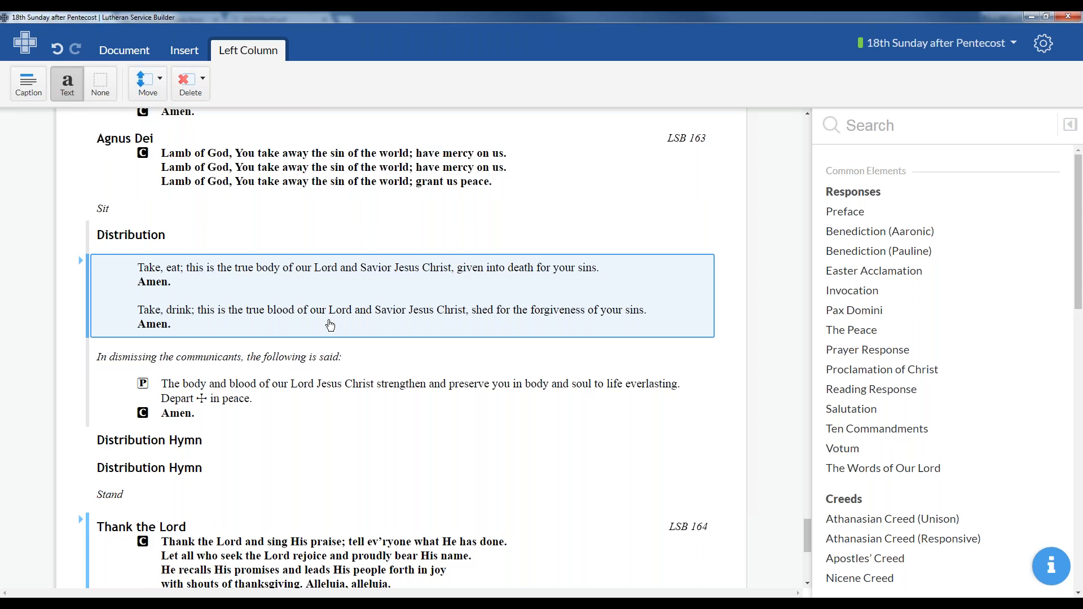
{"action": "left_click", "coordinate": [198, 91]}
{"action": "left_click", "coordinate": [208, 124]}
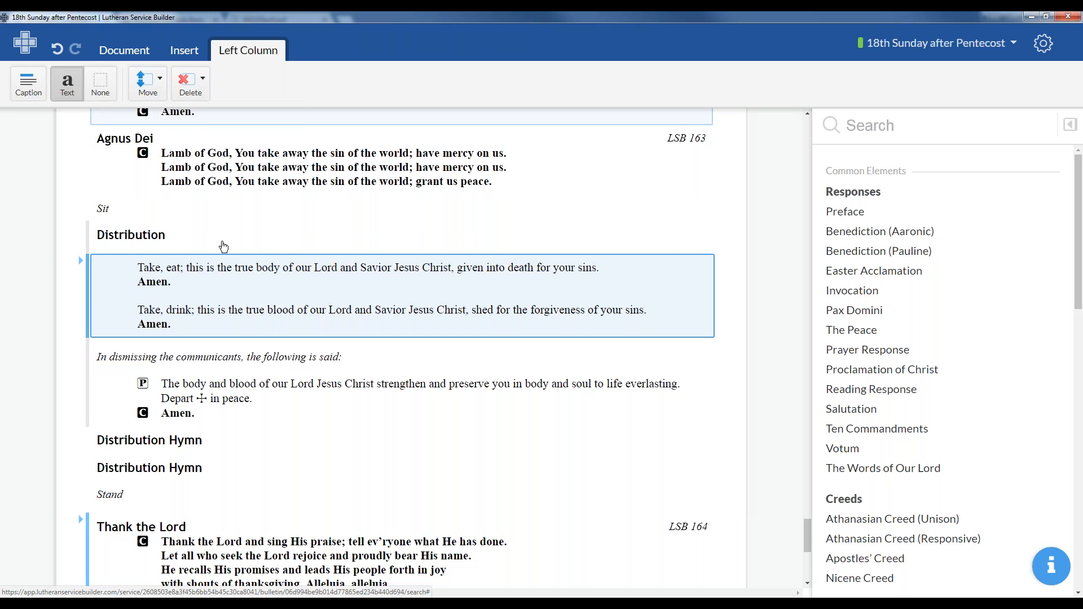
- Delete the rubric about dismissing the communicants and the dismissal blessing beneath it, keeping the Distribution heading
{"action": "left_click", "coordinate": [304, 266]}
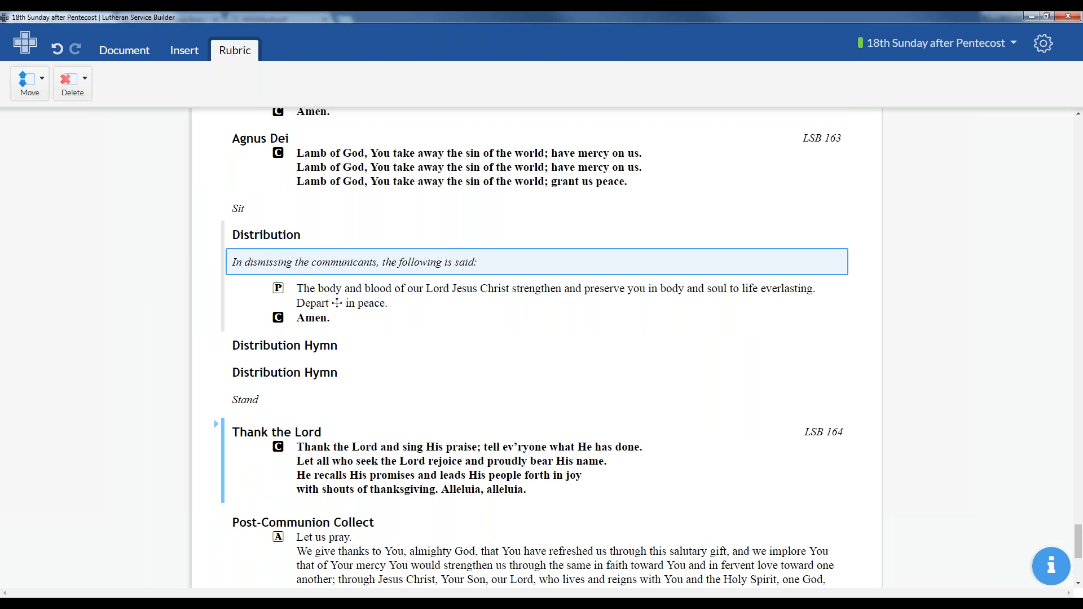
{"action": "left_click", "coordinate": [82, 80]}
{"action": "left_click", "coordinate": [93, 119]}
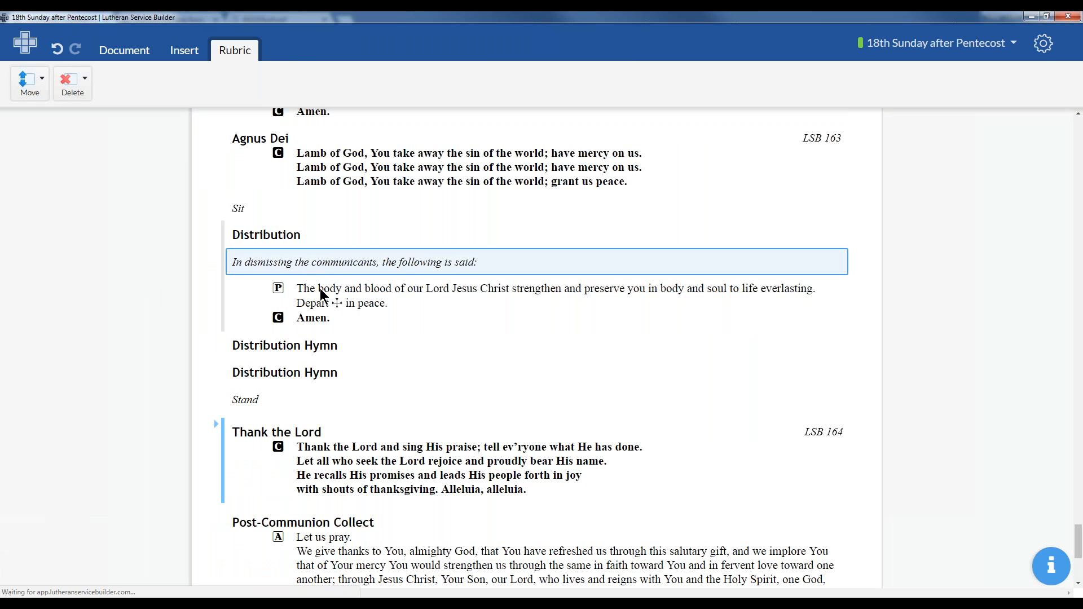
{"action": "left_click", "coordinate": [84, 78]}
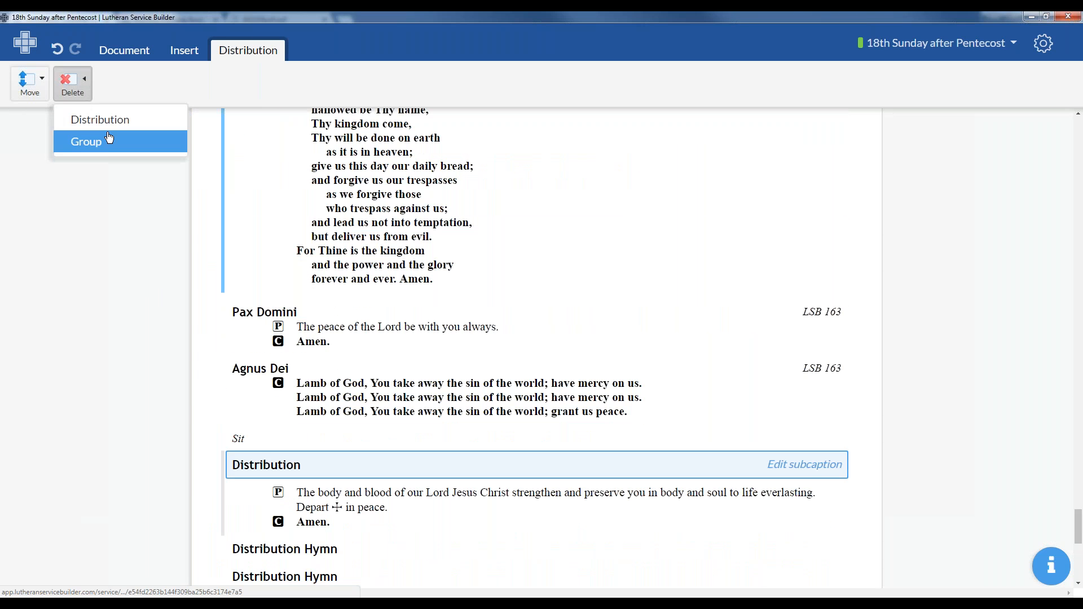
{"action": "left_click", "coordinate": [109, 139]}
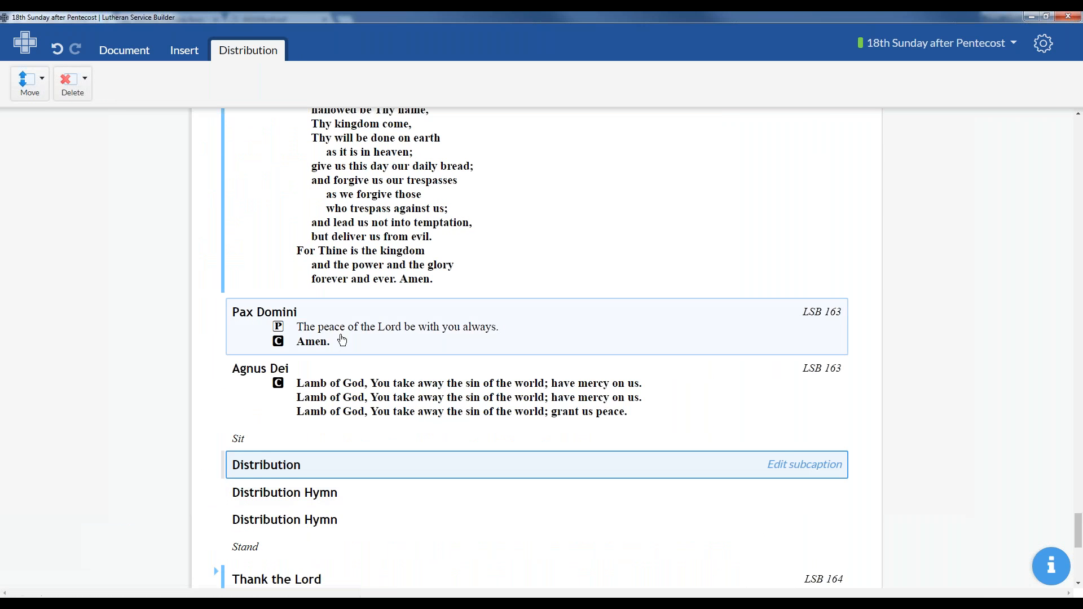
- Fill the two Distribution Hymn placeholders with 547 The Lamb and 637 Draw Near and Take the Body of the Lord
{"action": "scroll", "coordinate": [341, 339], "scroll_direction": "down", "scroll_amount": 1}
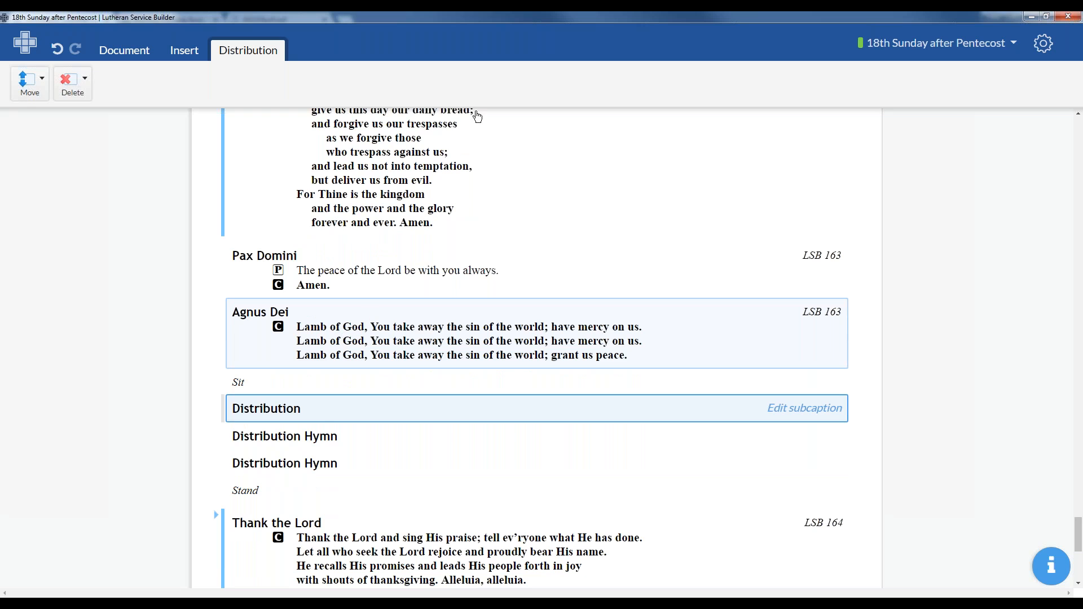
{"action": "scroll", "coordinate": [336, 402], "scroll_direction": "down", "scroll_amount": 2}
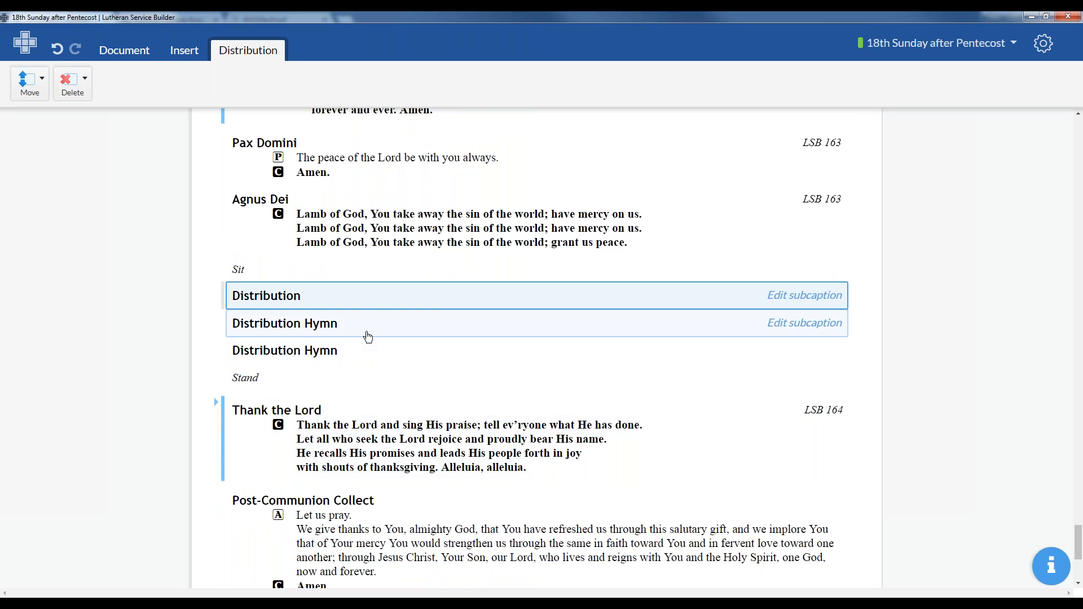
{"action": "left_click", "coordinate": [415, 331]}
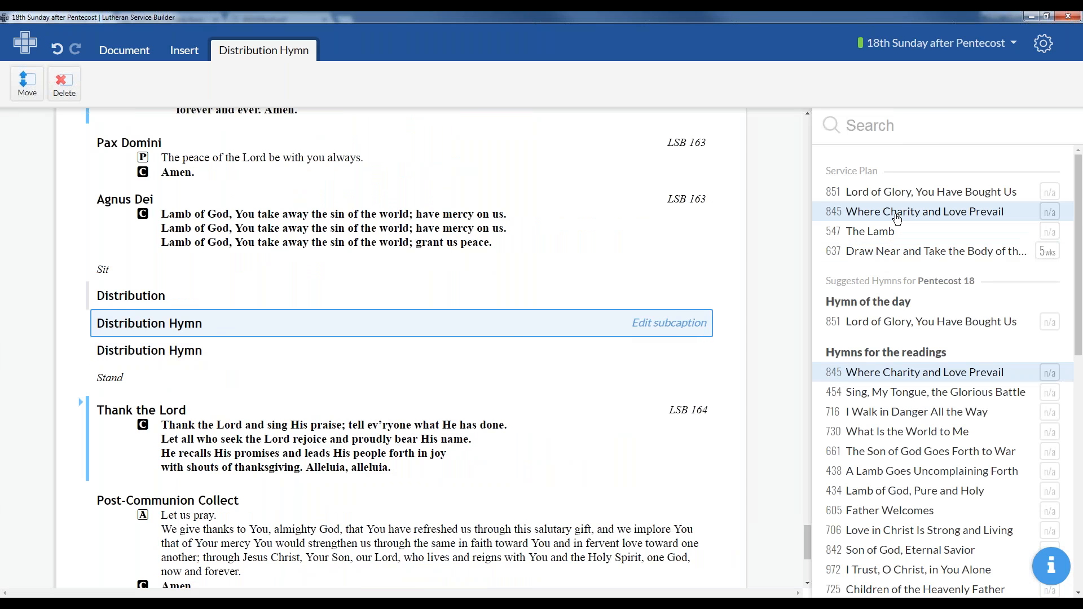
{"action": "left_click", "coordinate": [891, 232]}
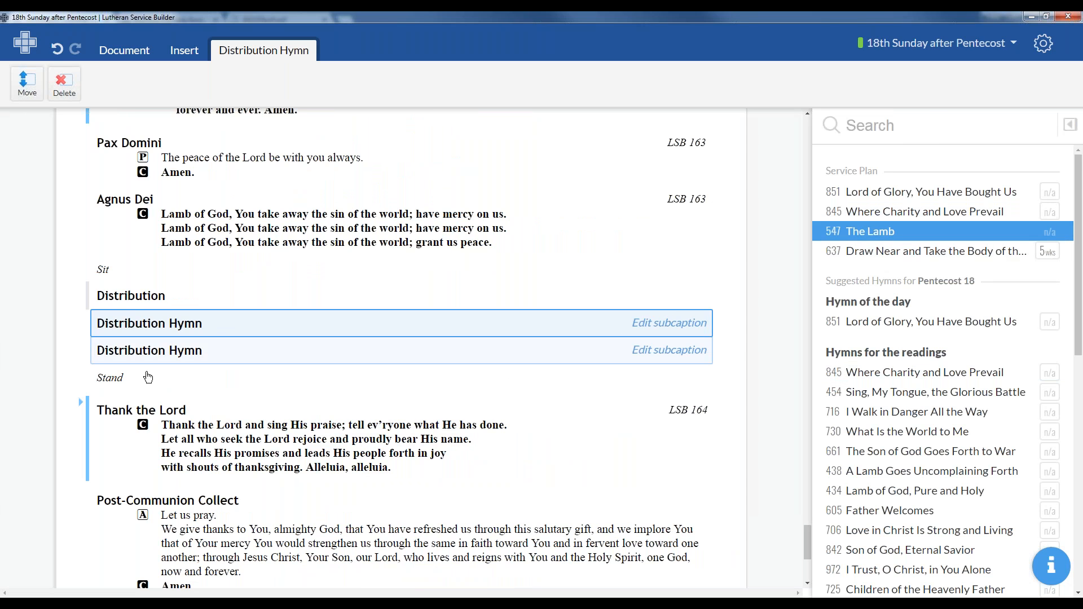
{"action": "scroll", "coordinate": [186, 339], "scroll_direction": "down", "scroll_amount": 8}
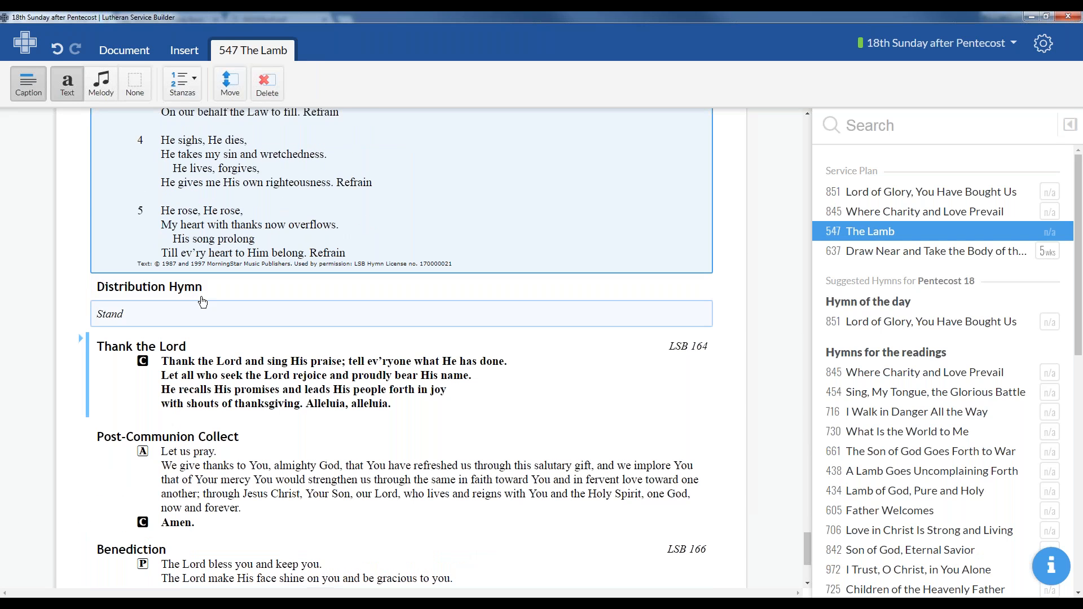
{"action": "left_click", "coordinate": [203, 303]}
{"action": "left_click", "coordinate": [903, 253]}
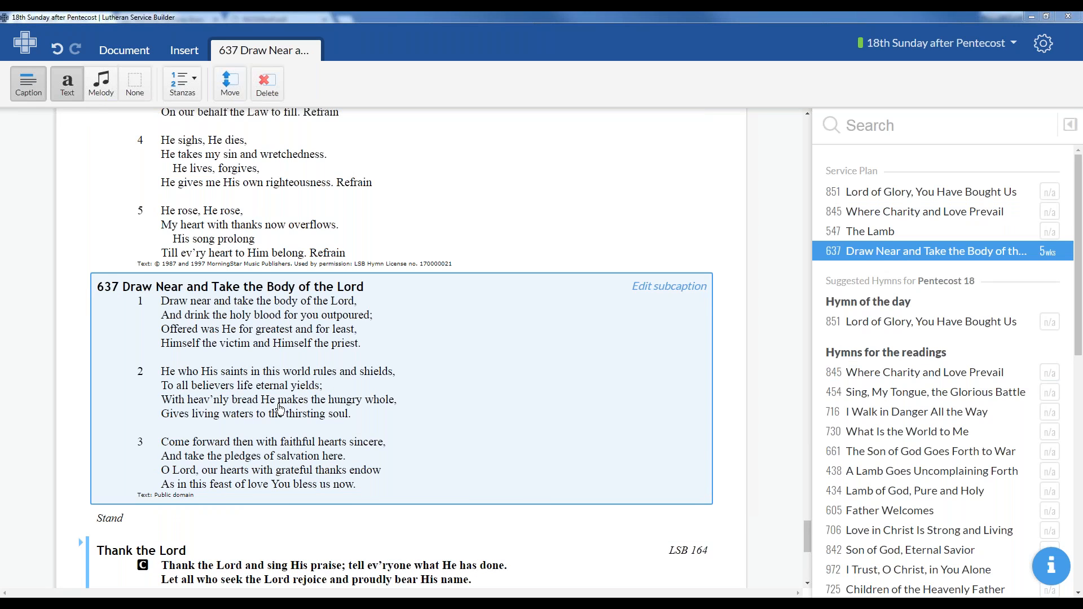
{"action": "left_click", "coordinate": [733, 270]}
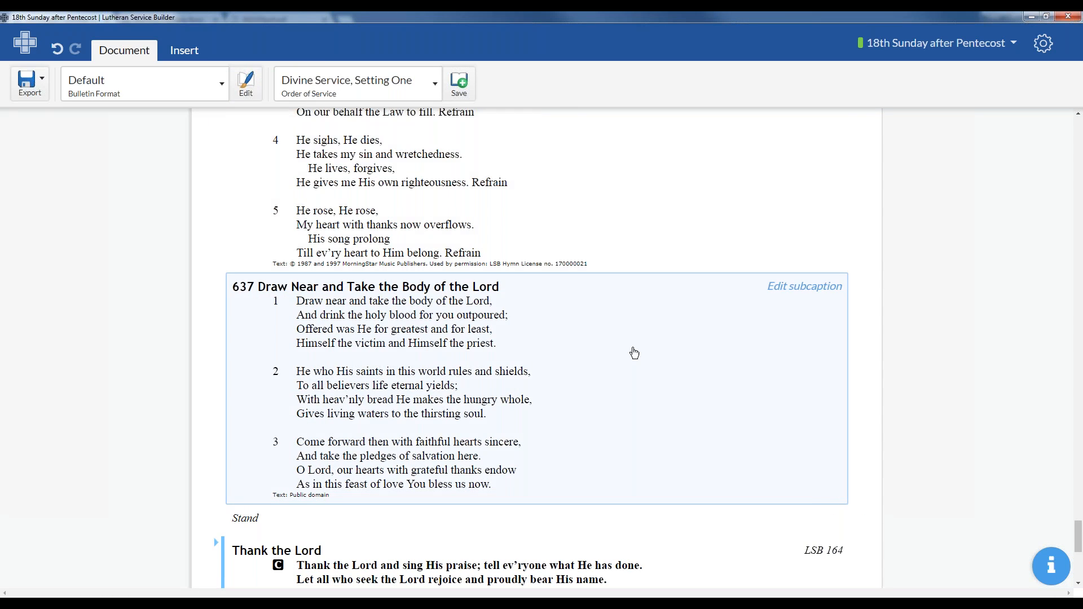
- Fill the Hymn to Depart placeholder after the Benediction with 845 Where Charity and Love Prevail from the service plan
{"action": "scroll", "coordinate": [633, 353], "scroll_direction": "down", "scroll_amount": 6}
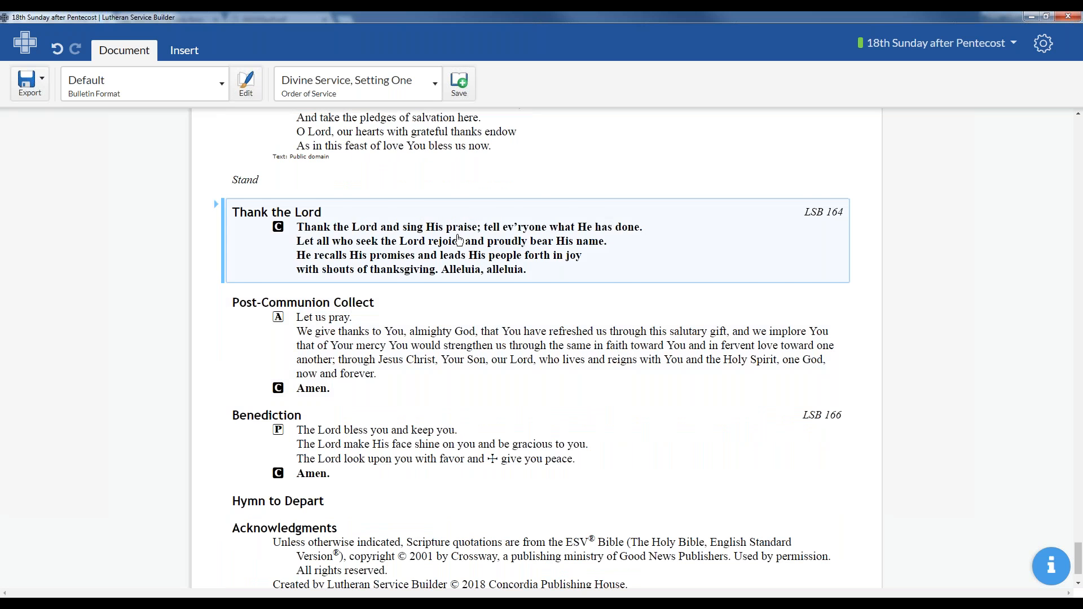
{"action": "scroll", "coordinate": [458, 241], "scroll_direction": "down", "scroll_amount": 2}
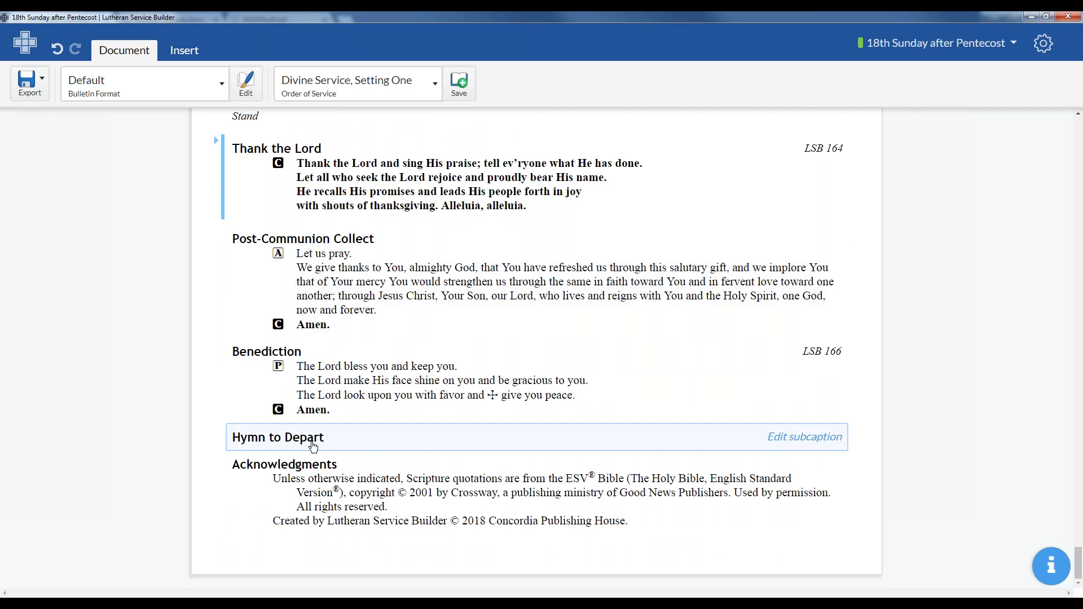
{"action": "left_click", "coordinate": [313, 447]}
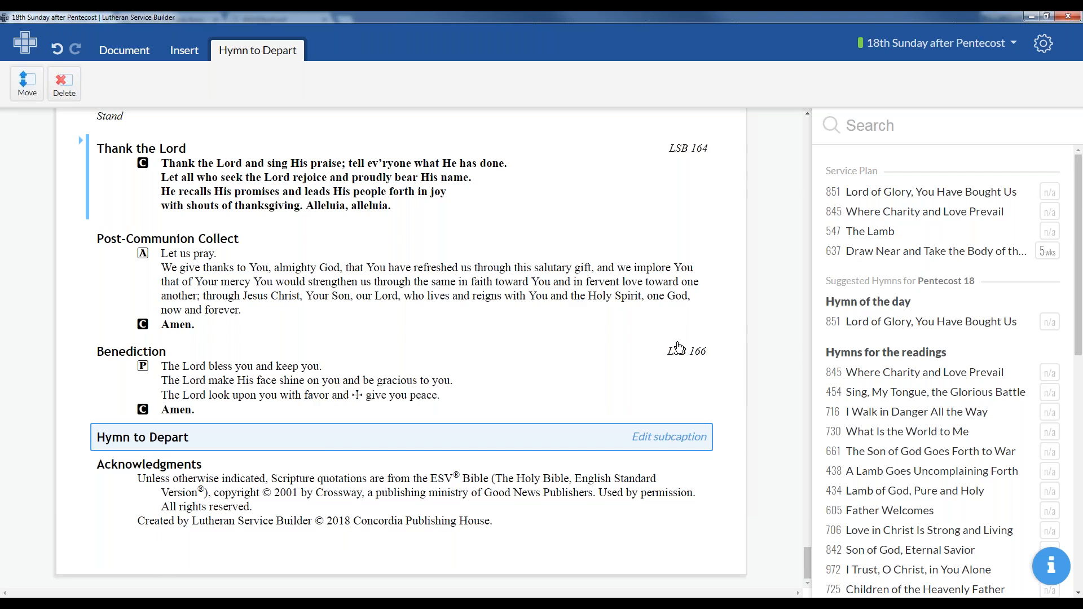
{"action": "left_click", "coordinate": [925, 217]}
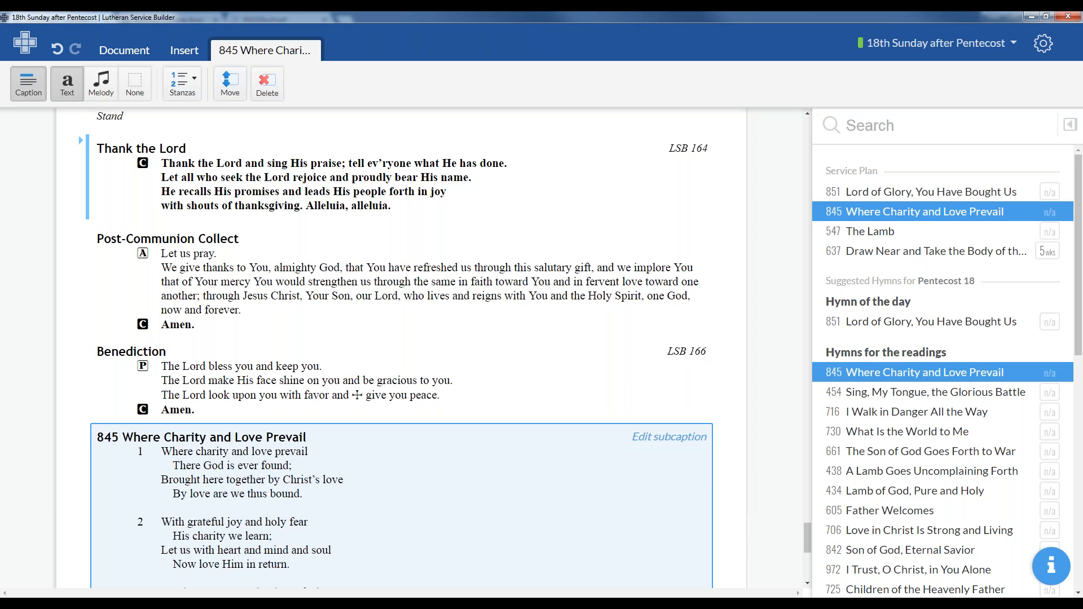
{"action": "scroll", "coordinate": [631, 234], "scroll_direction": "down", "scroll_amount": 5}
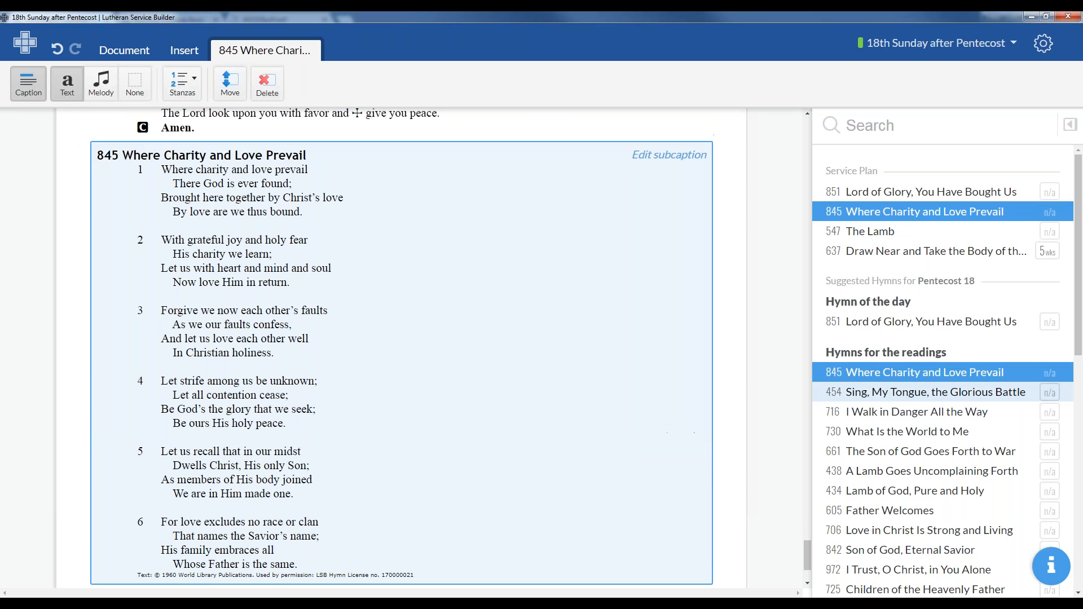
- Export the bulletin as a .docx (Microsoft Word) file and open the downloaded document in Word
{"action": "left_click_drag", "start_coordinate": [805, 556], "coordinate": [811, 80]}
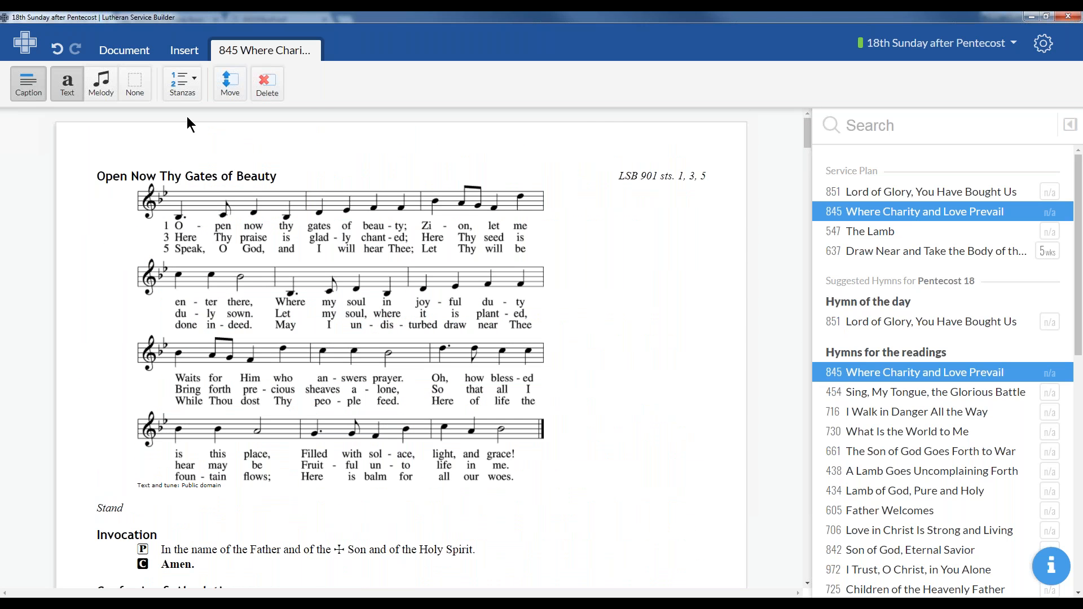
{"action": "left_click", "coordinate": [144, 56]}
{"action": "left_click", "coordinate": [30, 83]}
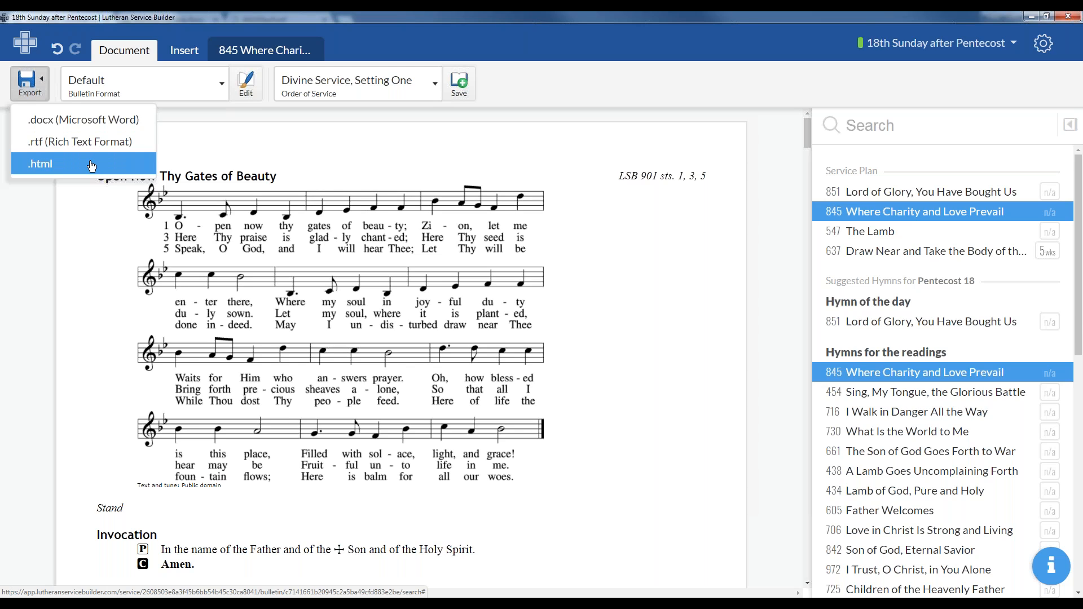
{"action": "left_click", "coordinate": [84, 120]}
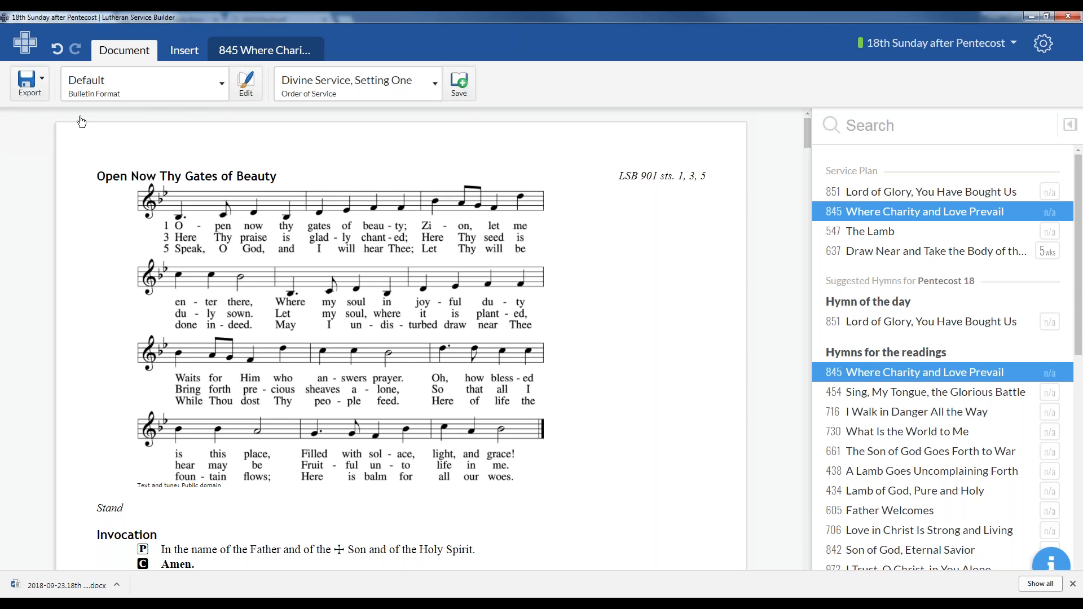
{"action": "left_click", "coordinate": [67, 585]}
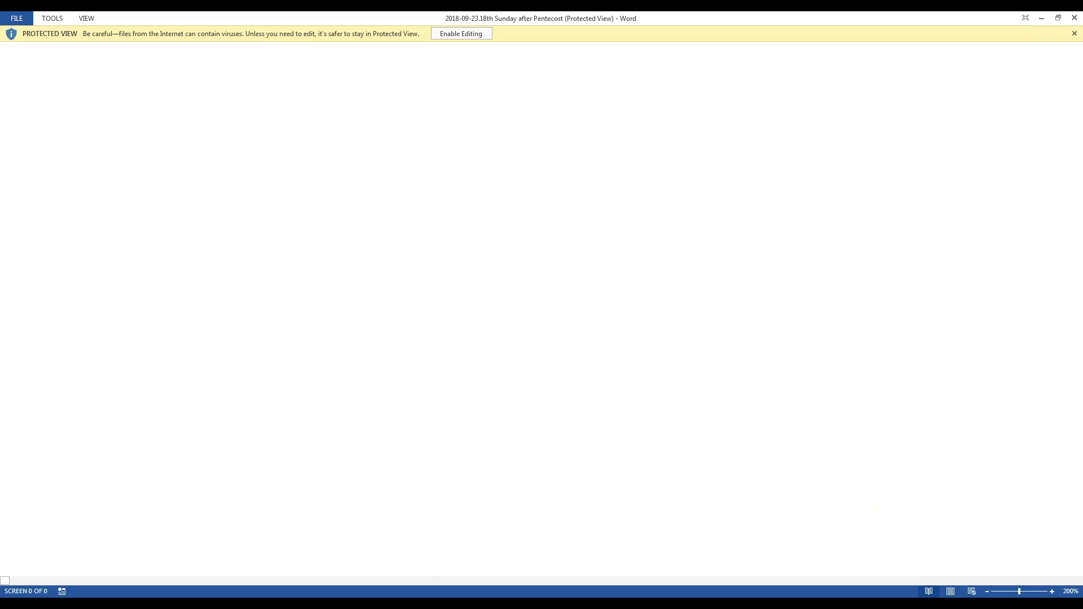
- Leave the reading view of the 18th Sunday after Pentecost document and enable editing on it
{"action": "left_click", "coordinate": [593, 137]}
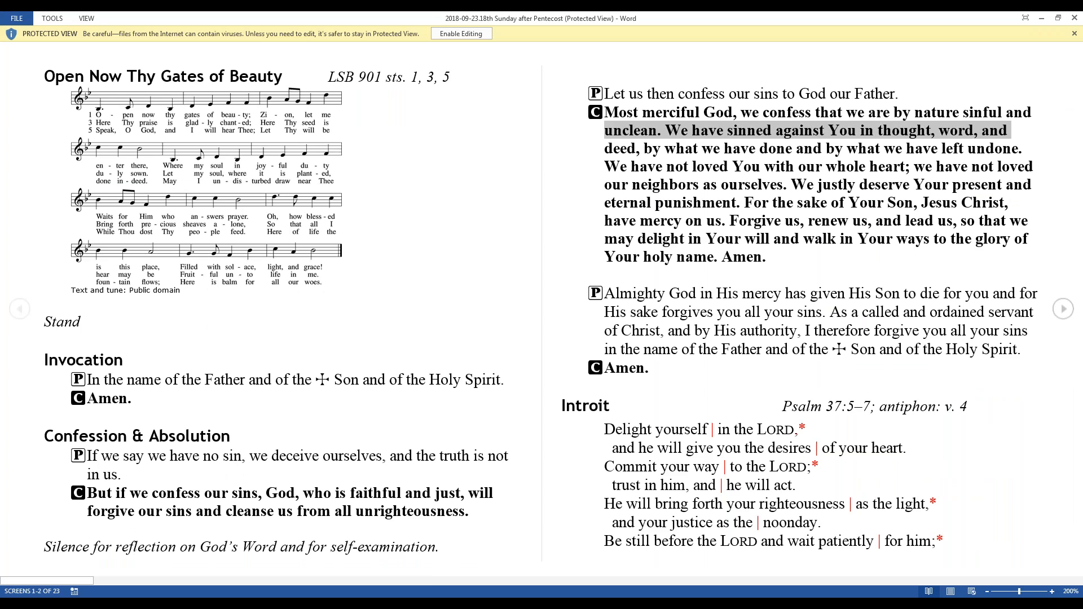
{"action": "key", "text": "Escape"}
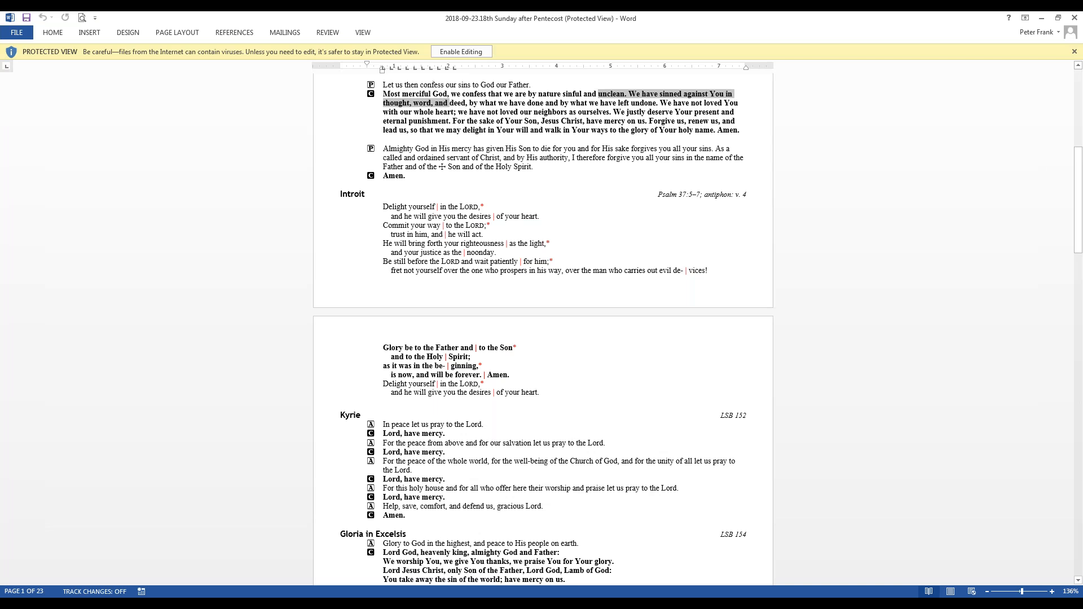
{"action": "scroll", "coordinate": [496, 192], "scroll_direction": "up", "scroll_amount": 3}
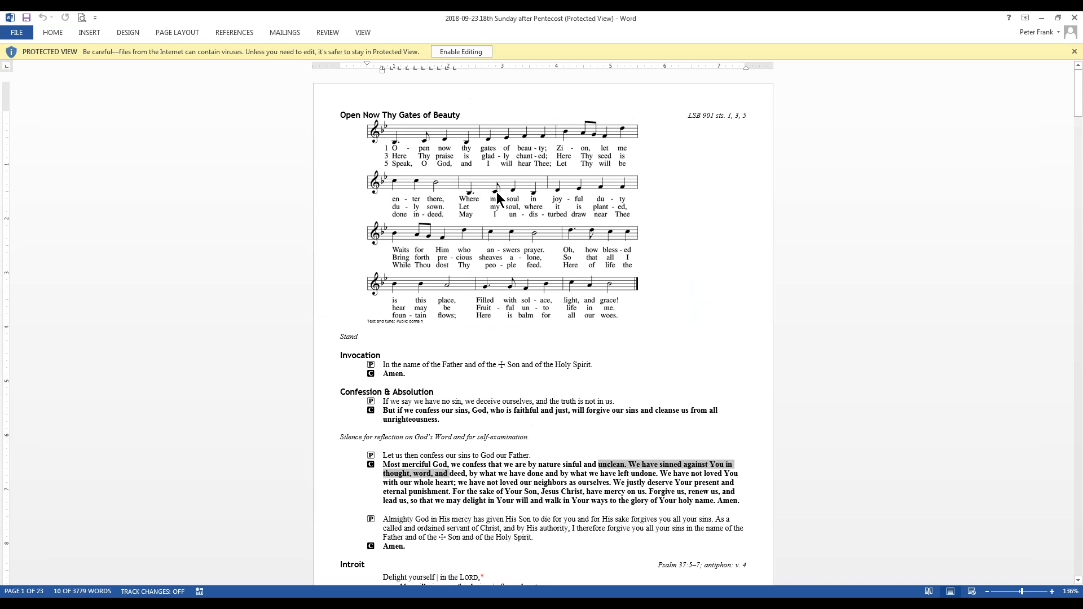
{"action": "left_click", "coordinate": [499, 197]}
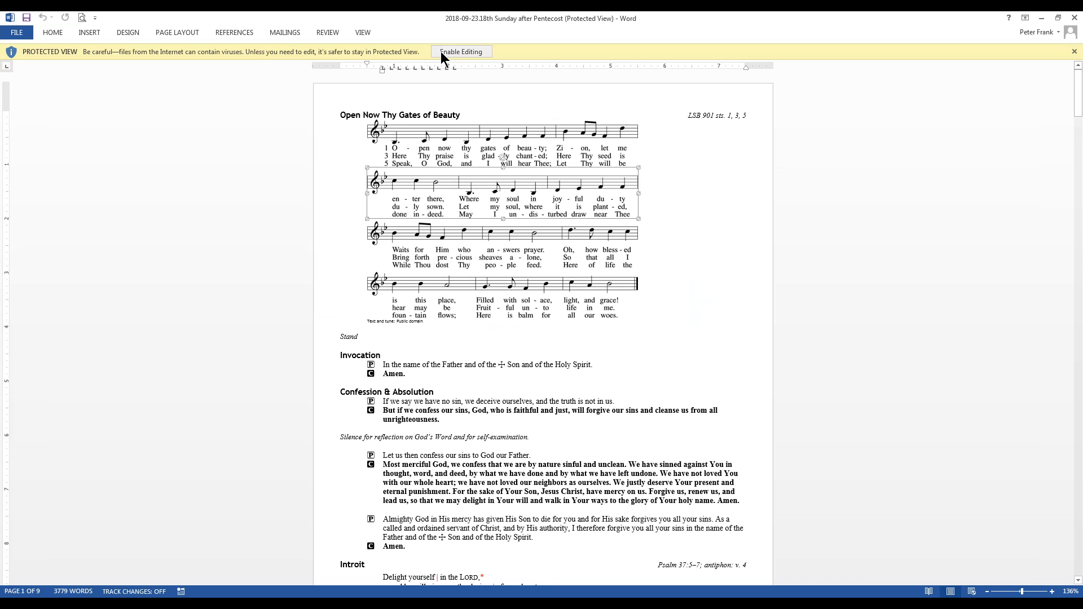
{"action": "left_click", "coordinate": [460, 52]}
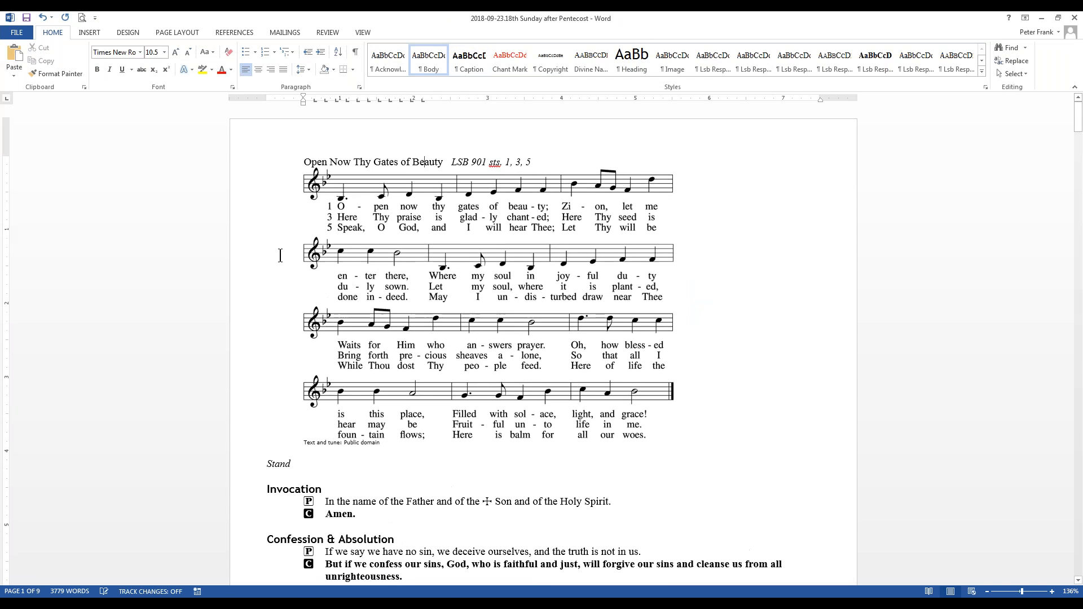
{"action": "scroll", "coordinate": [282, 257], "scroll_direction": "down", "scroll_amount": 14}
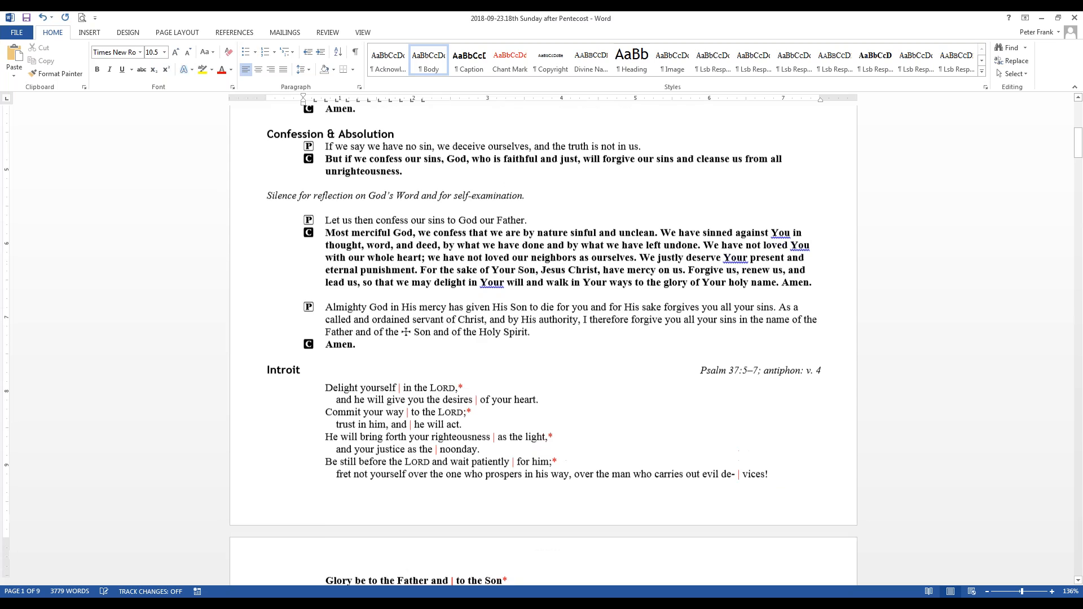
{"action": "scroll", "coordinate": [269, 113], "scroll_direction": "up", "scroll_amount": 13}
{"action": "left_click", "coordinate": [52, 18]}
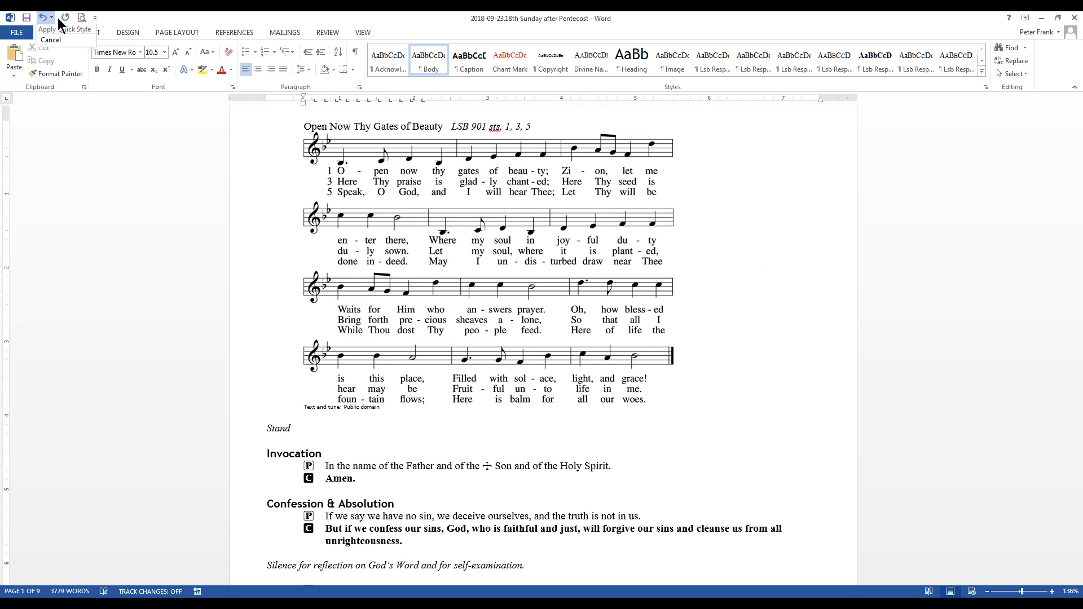
{"action": "left_click", "coordinate": [57, 39]}
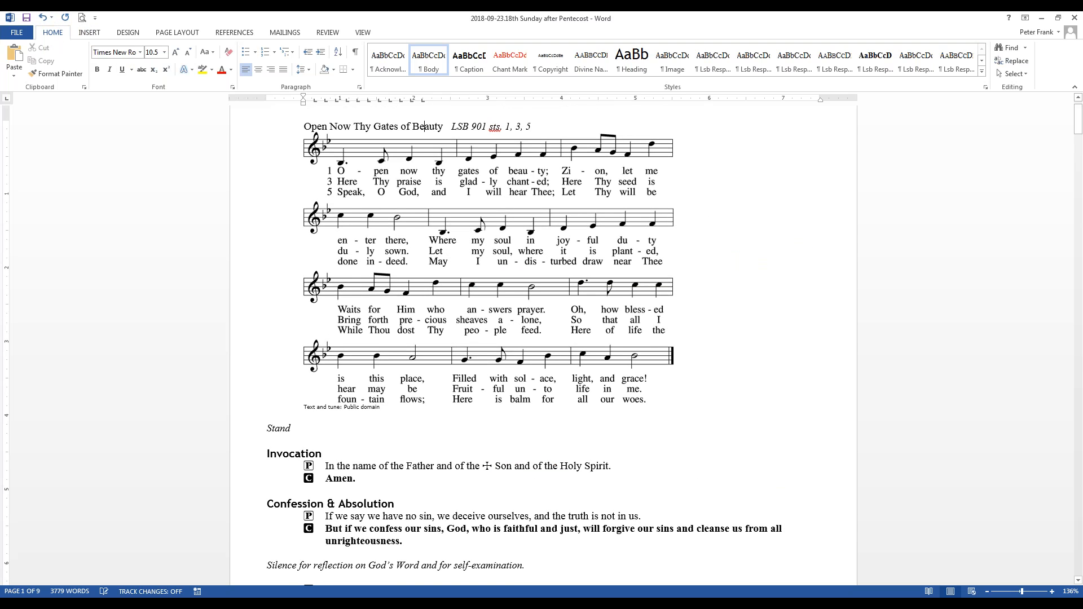
{"action": "scroll", "coordinate": [675, 227], "scroll_direction": "up", "scroll_amount": 1}
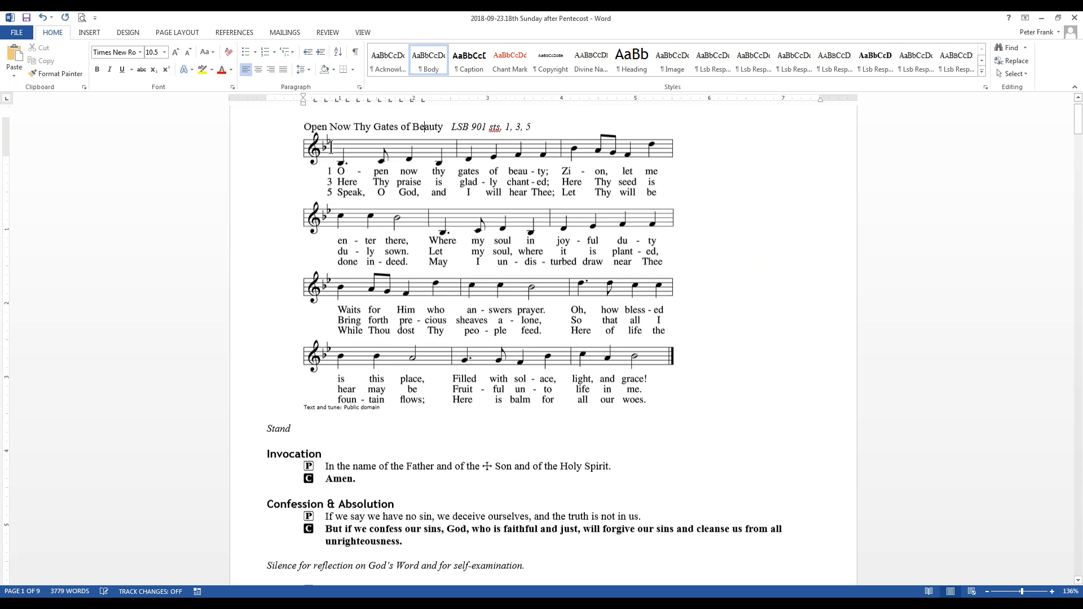
{"action": "left_click", "coordinate": [674, 228]}
- Review the exported bulletin from the opening hymn through the readings and Nicene Creed to the Prayer of the Church
{"action": "scroll", "coordinate": [729, 317], "scroll_direction": "down", "scroll_amount": 3}
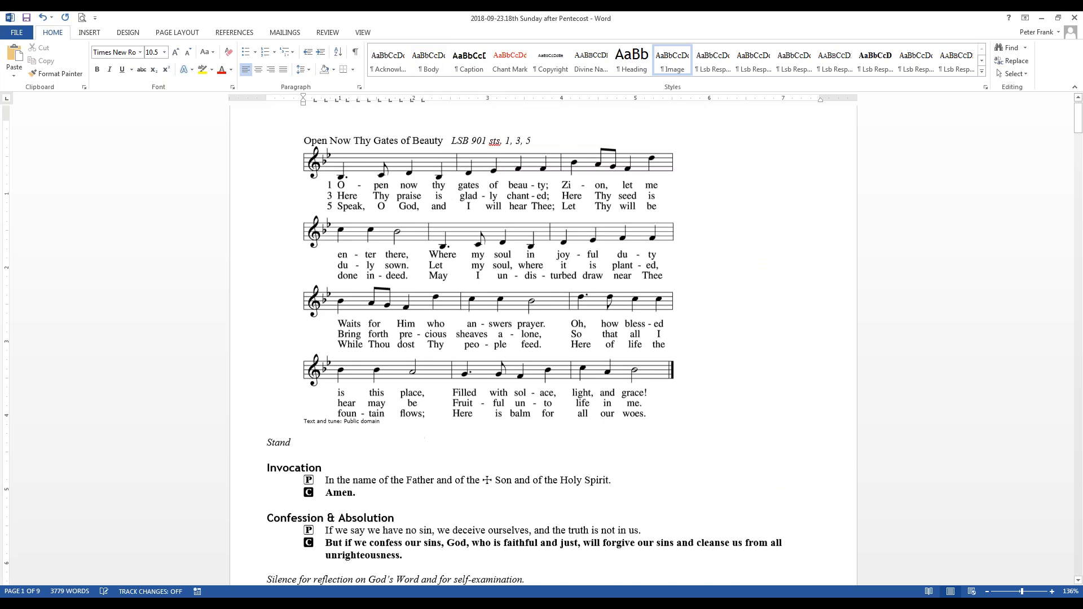
{"action": "scroll", "coordinate": [729, 317], "scroll_direction": "down", "scroll_amount": 12}
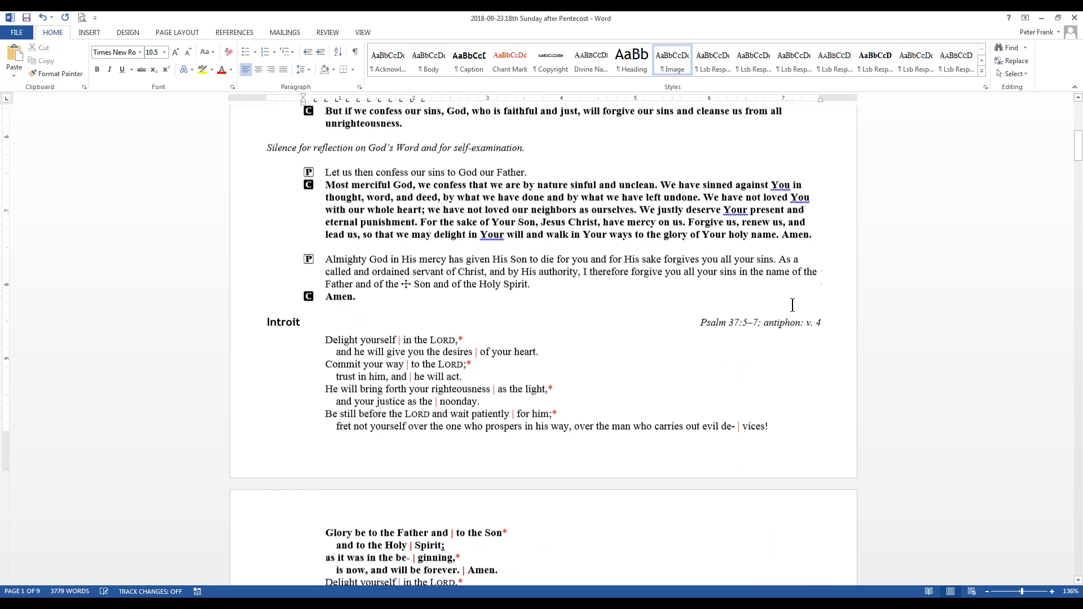
{"action": "scroll", "coordinate": [747, 310], "scroll_direction": "down", "scroll_amount": 15}
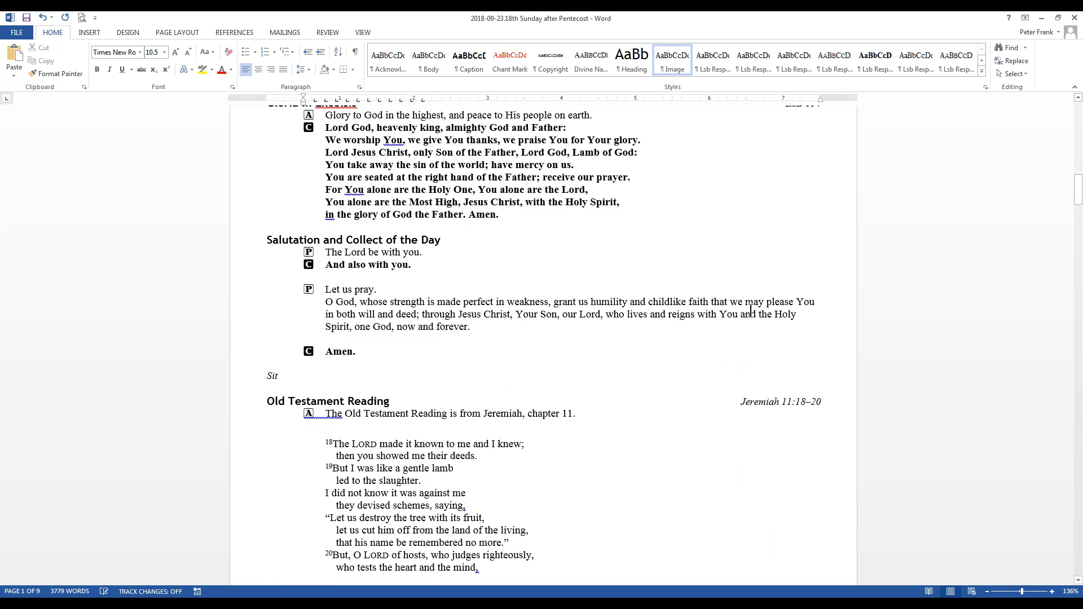
{"action": "scroll", "coordinate": [750, 312], "scroll_direction": "down", "scroll_amount": 4}
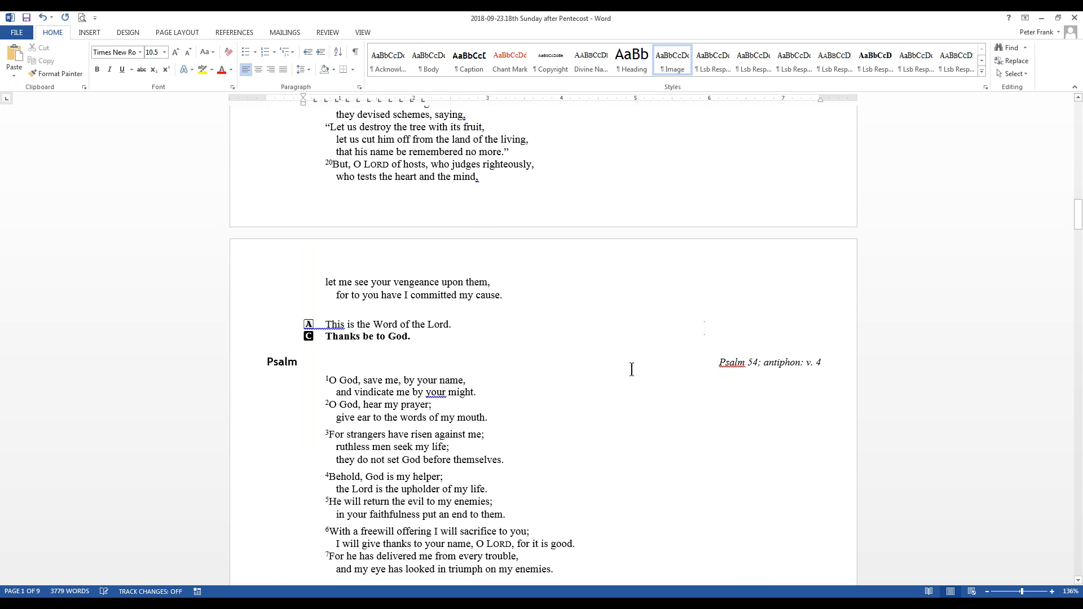
{"action": "scroll", "coordinate": [629, 369], "scroll_direction": "down", "scroll_amount": 2}
{"action": "scroll", "coordinate": [630, 370], "scroll_direction": "down", "scroll_amount": 9}
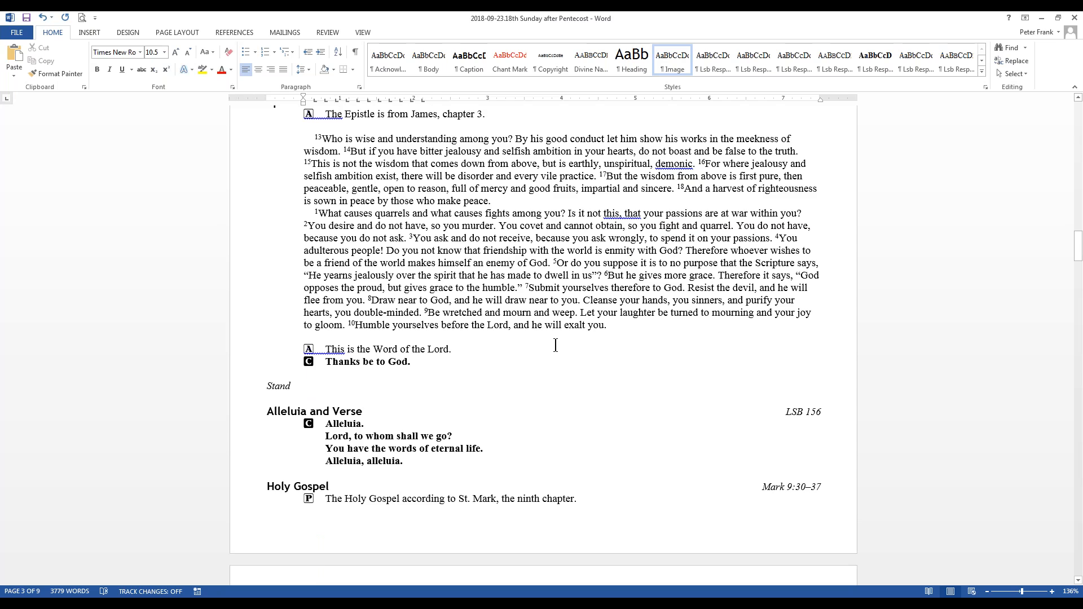
{"action": "scroll", "coordinate": [556, 345], "scroll_direction": "down", "scroll_amount": 2}
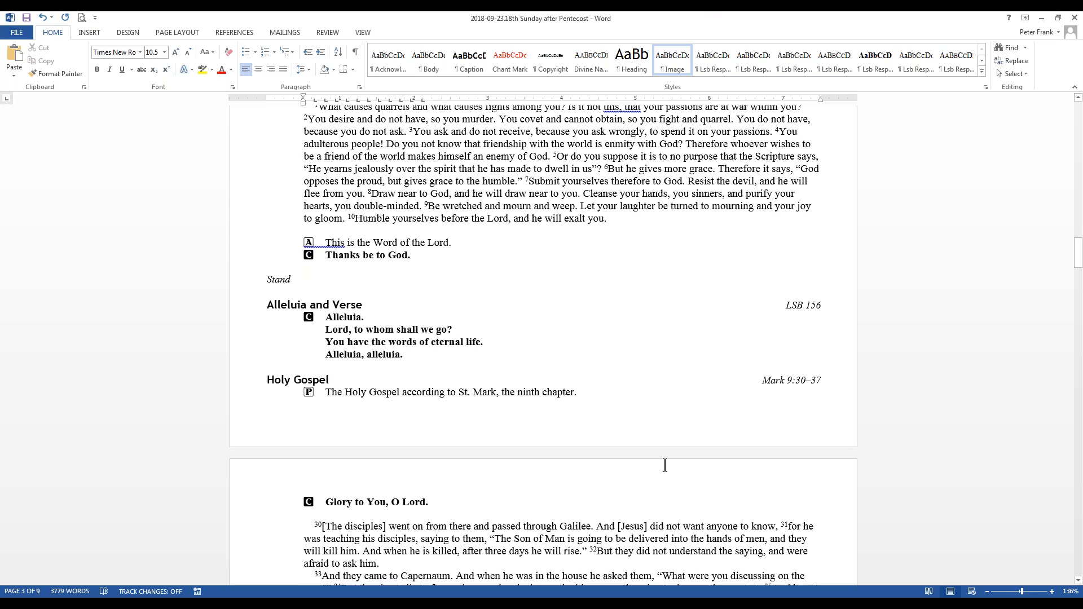
{"action": "scroll", "coordinate": [665, 465], "scroll_direction": "down", "scroll_amount": 12}
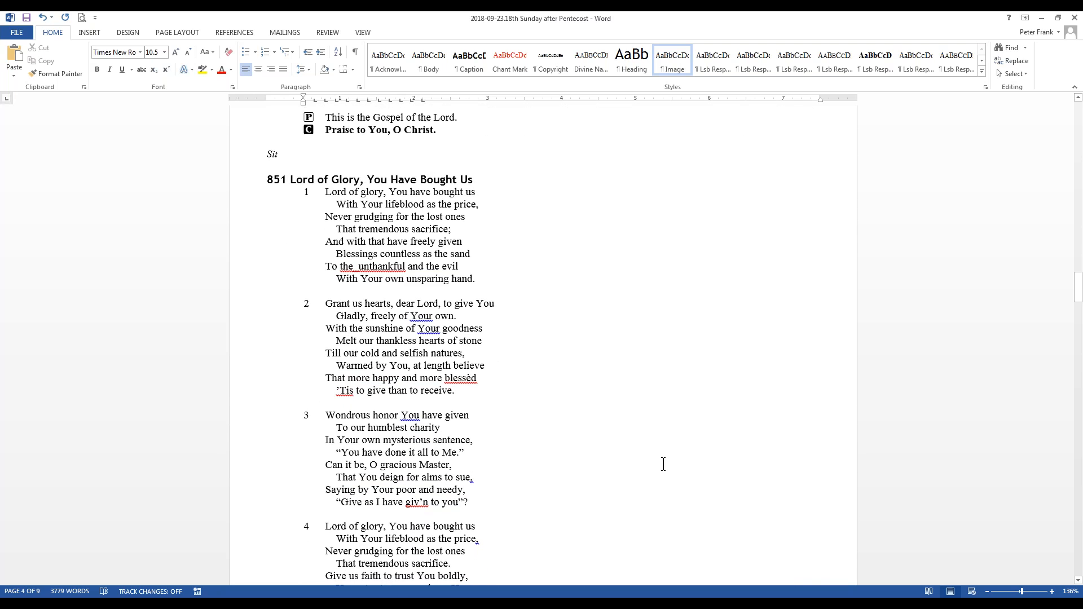
{"action": "scroll", "coordinate": [662, 466], "scroll_direction": "down", "scroll_amount": 8}
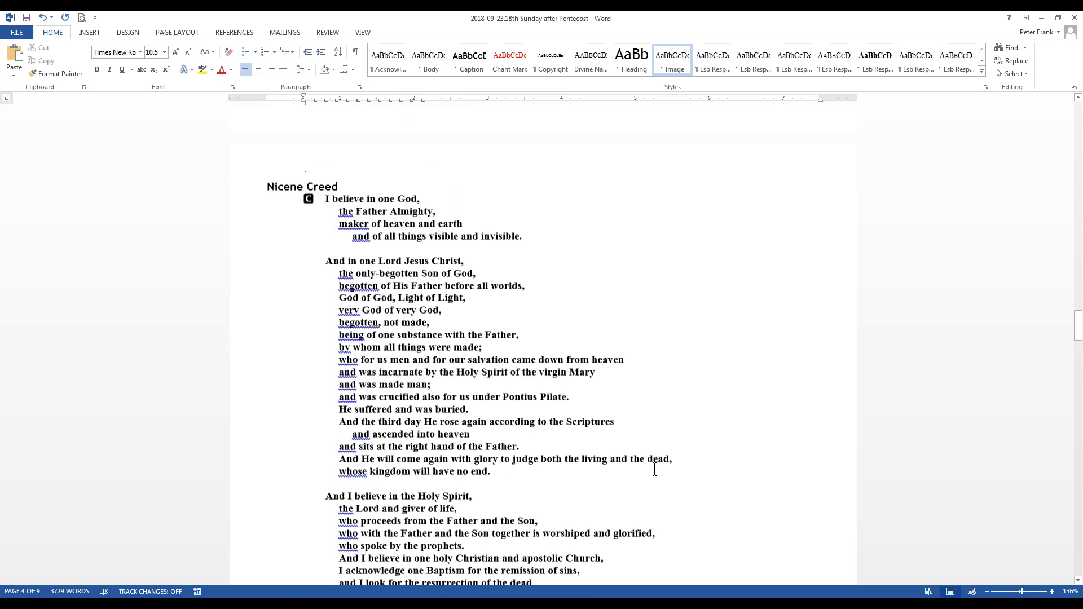
{"action": "scroll", "coordinate": [654, 469], "scroll_direction": "down", "scroll_amount": 9}
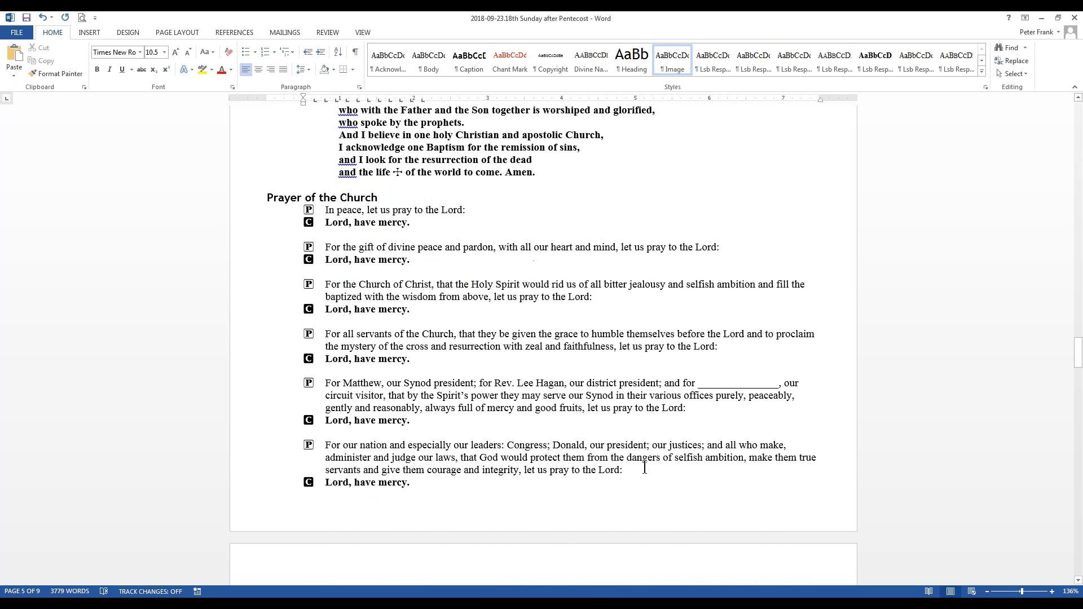
{"action": "scroll", "coordinate": [640, 469], "scroll_direction": "up", "scroll_amount": 9}
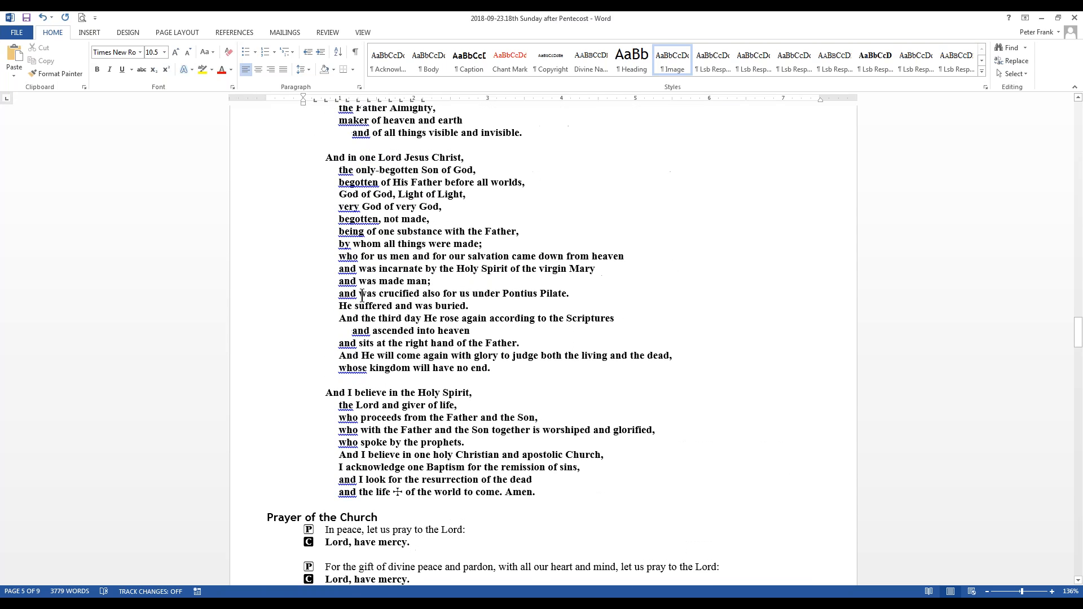
{"action": "scroll", "coordinate": [361, 294], "scroll_direction": "up", "scroll_amount": 3}
{"action": "scroll", "coordinate": [361, 301], "scroll_direction": "down", "scroll_amount": 13}
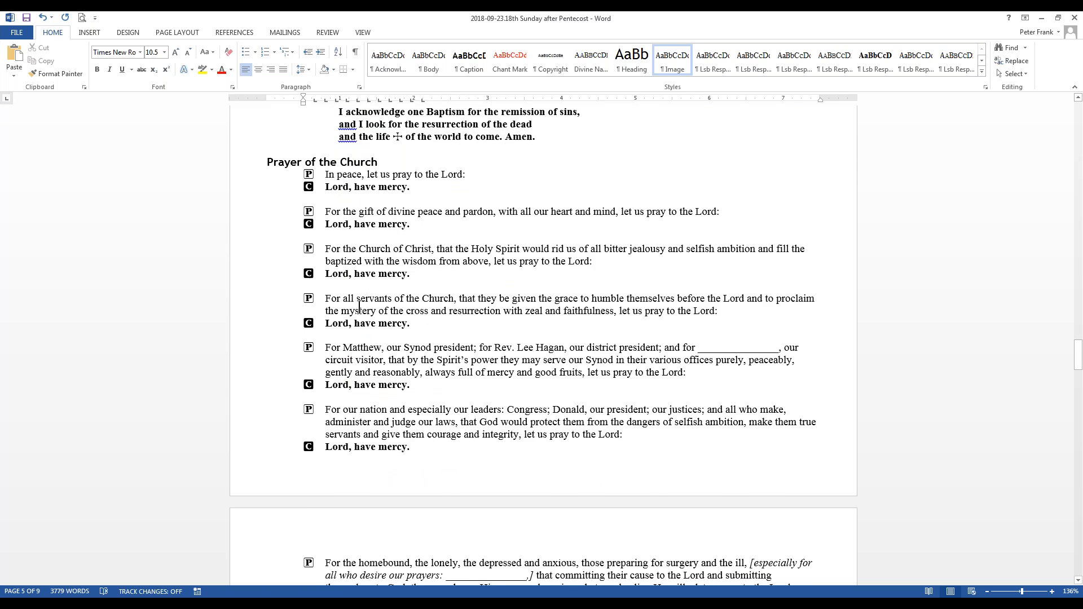
{"action": "scroll", "coordinate": [359, 307], "scroll_direction": "down", "scroll_amount": 4}
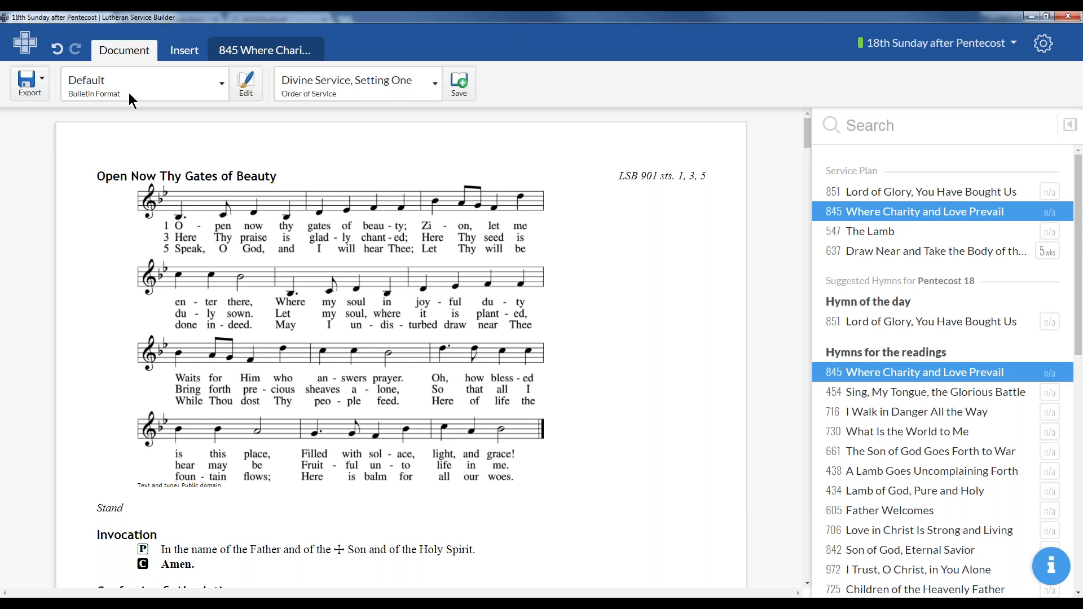
- Save the current order of service as a custom one named "Resurrection - DS1 Modified"
{"action": "left_click", "coordinate": [455, 90]}
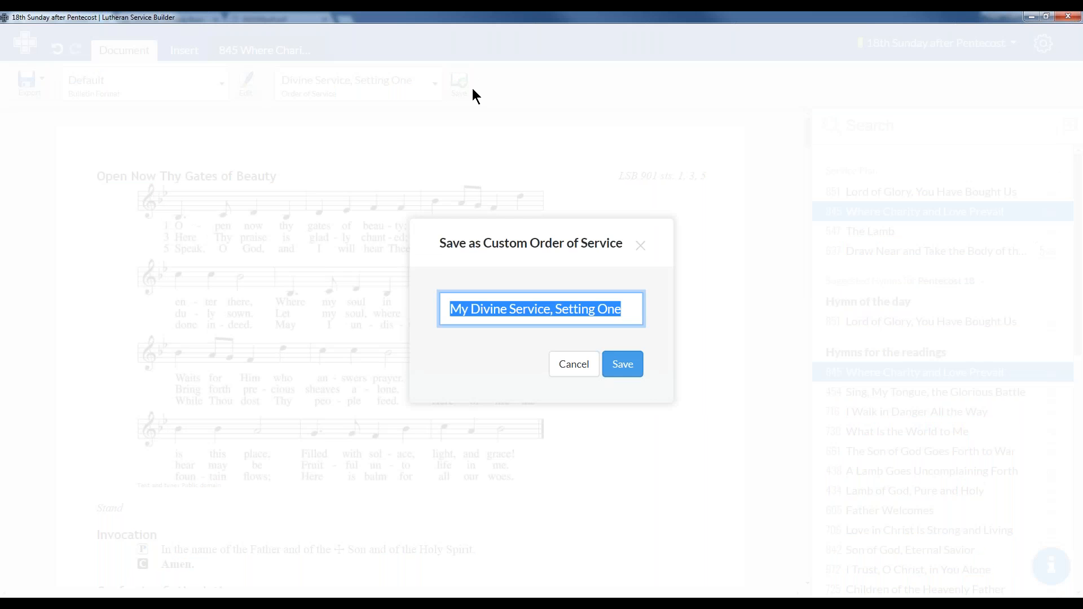
{"action": "type", "text": "Resurrection"}
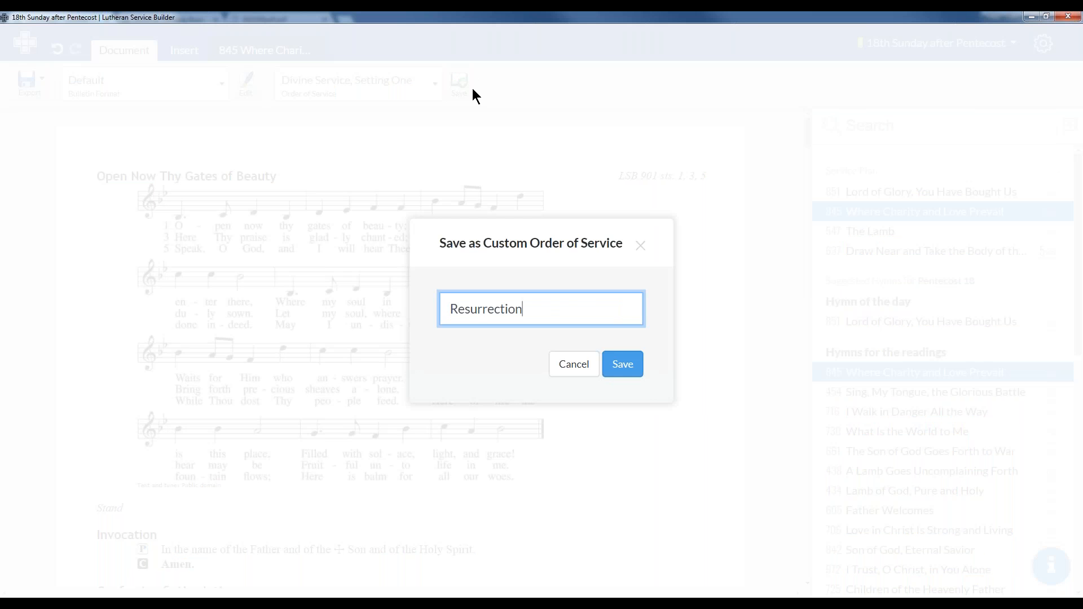
{"action": "type", "text": " - DS1 Modified"}
{"action": "left_click", "coordinate": [622, 366]}
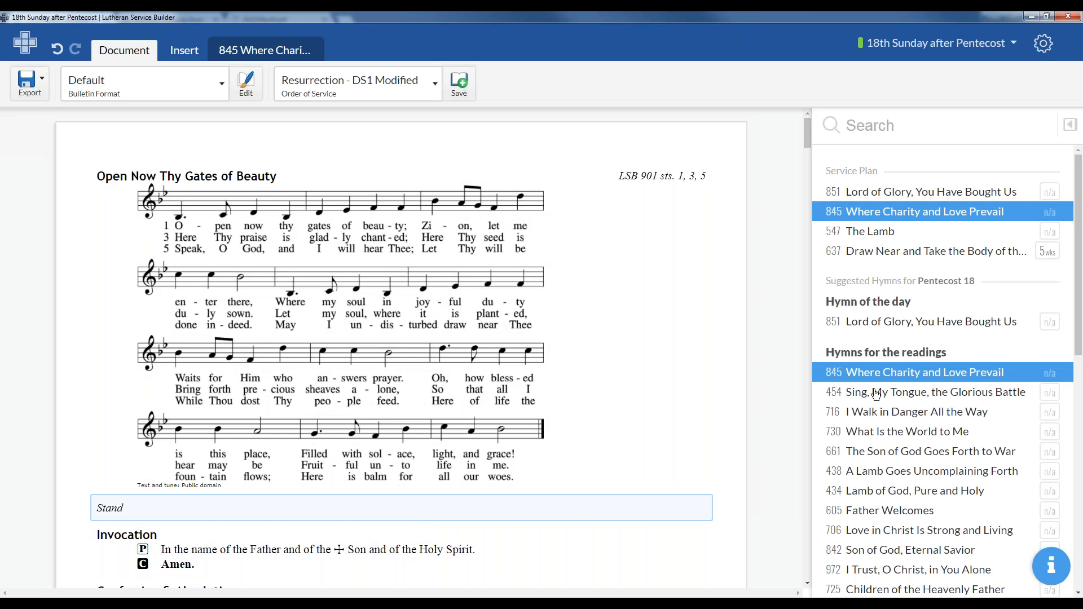
- Examine the elements and options of the Resurrection - DS1 Modified liturgy in My Liturgies, and return to the service bulletin
{"action": "left_click", "coordinate": [1043, 45]}
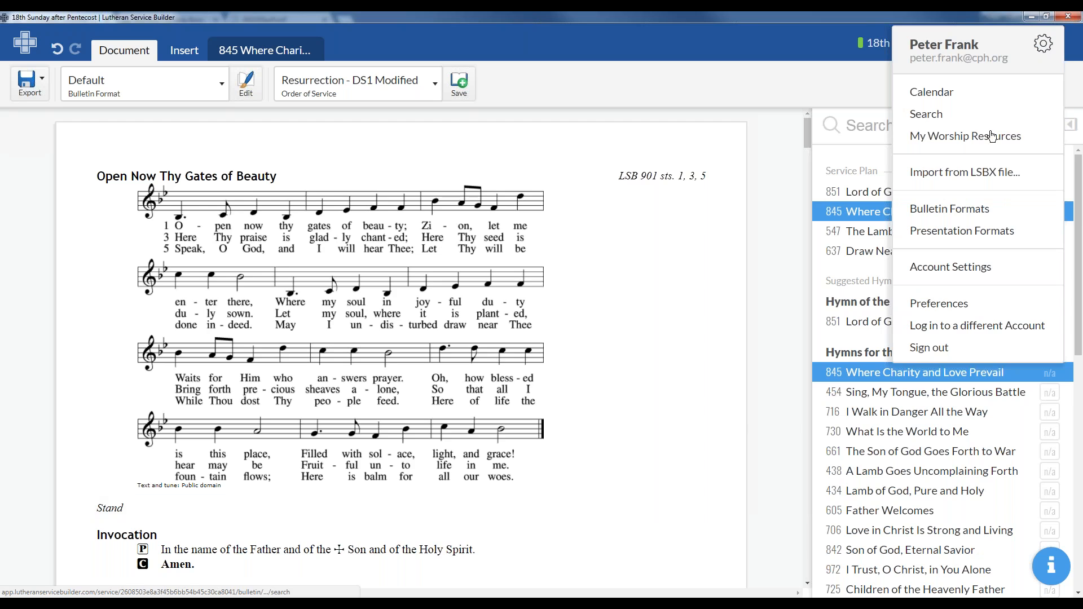
{"action": "mouse_move", "coordinate": [991, 137]}
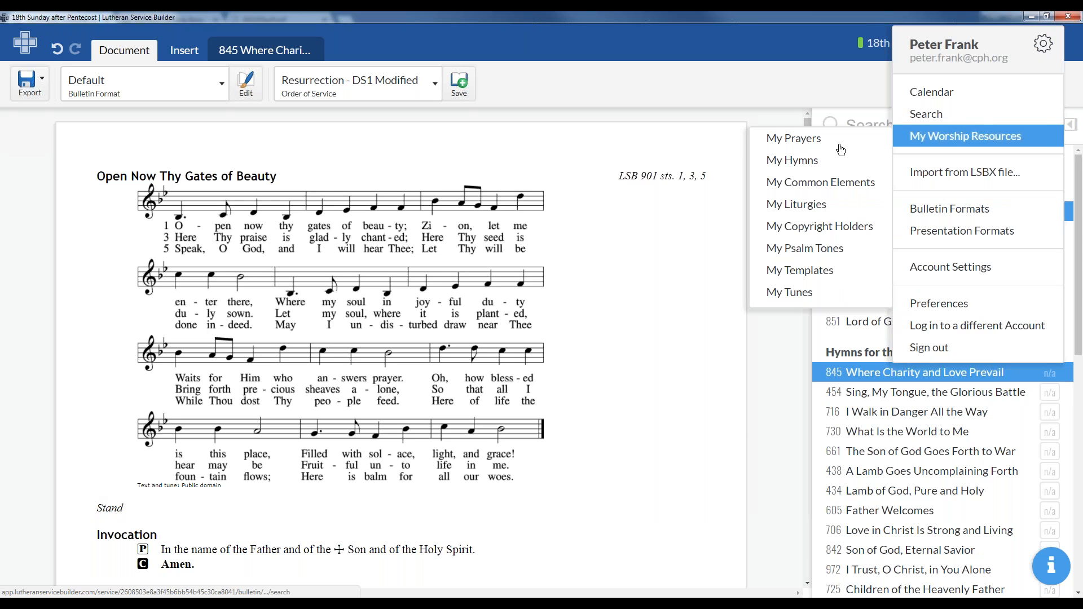
{"action": "left_click", "coordinate": [816, 210]}
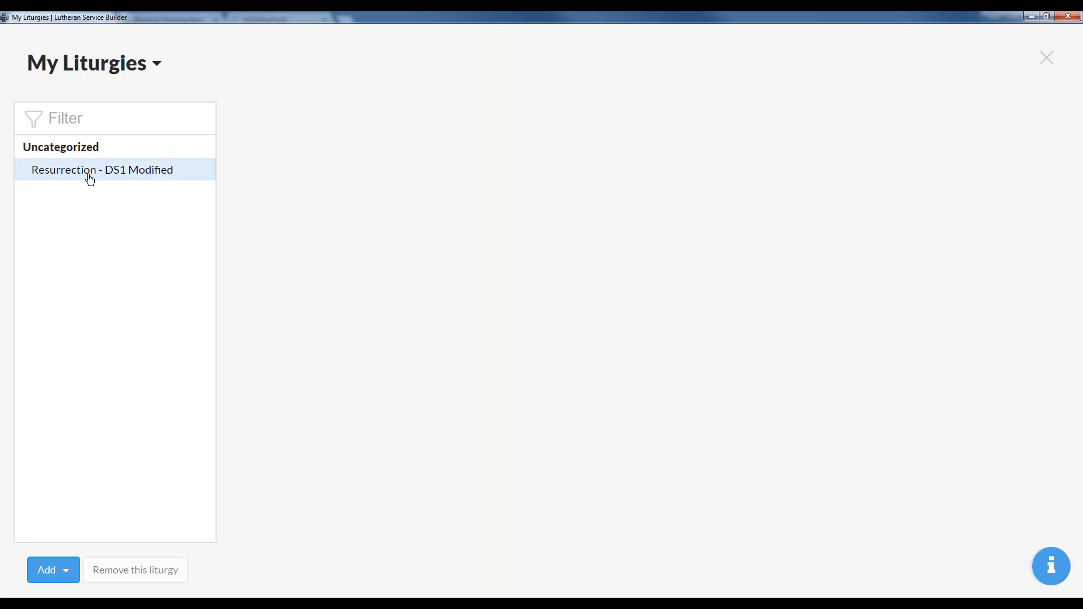
{"action": "left_click", "coordinate": [89, 176]}
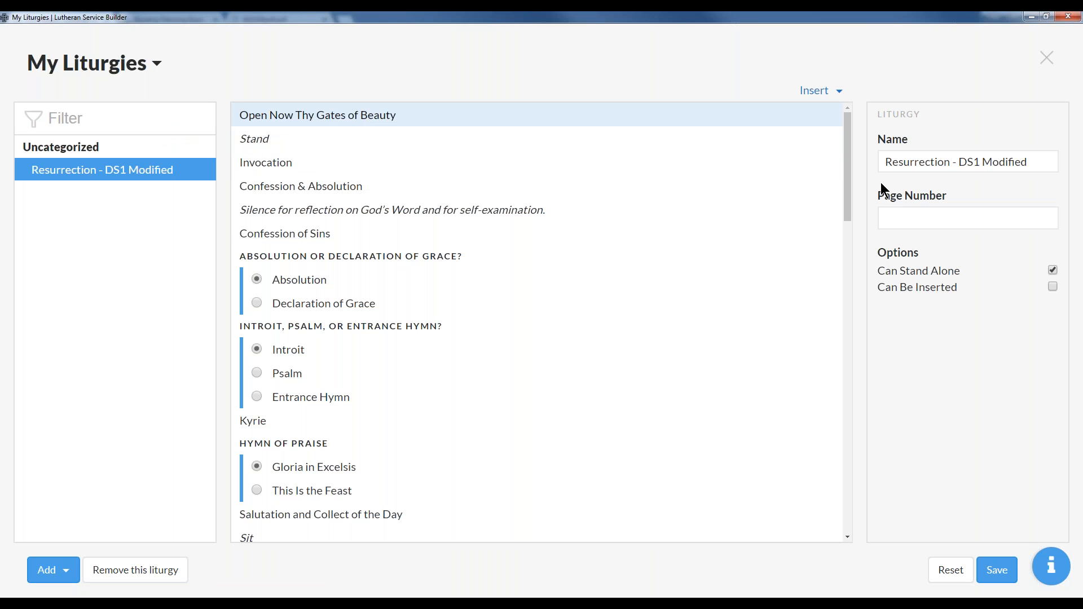
{"action": "left_click_drag", "start_coordinate": [845, 131], "coordinate": [860, 110]}
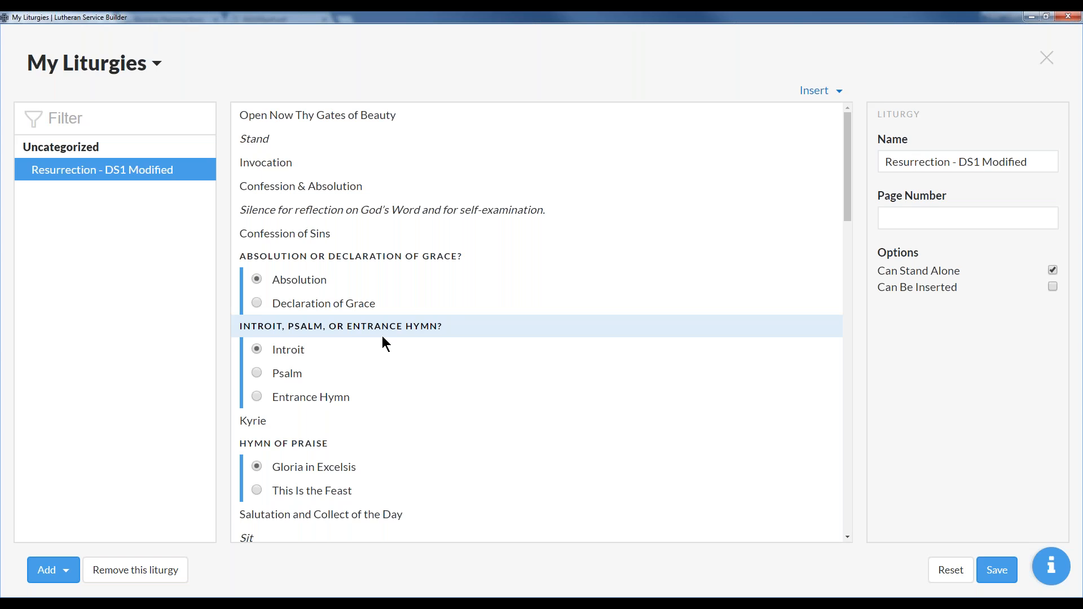
{"action": "right_click", "coordinate": [940, 13]}
{"action": "left_click", "coordinate": [1042, 57]}
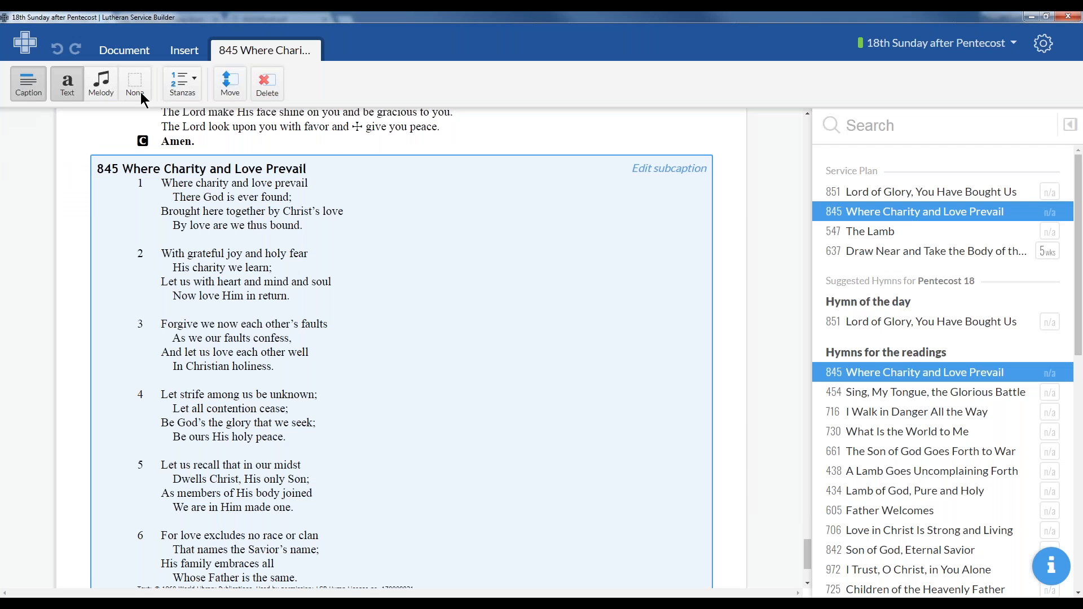
- Open the service's Default bulletin format for editing
{"action": "left_click", "coordinate": [124, 50]}
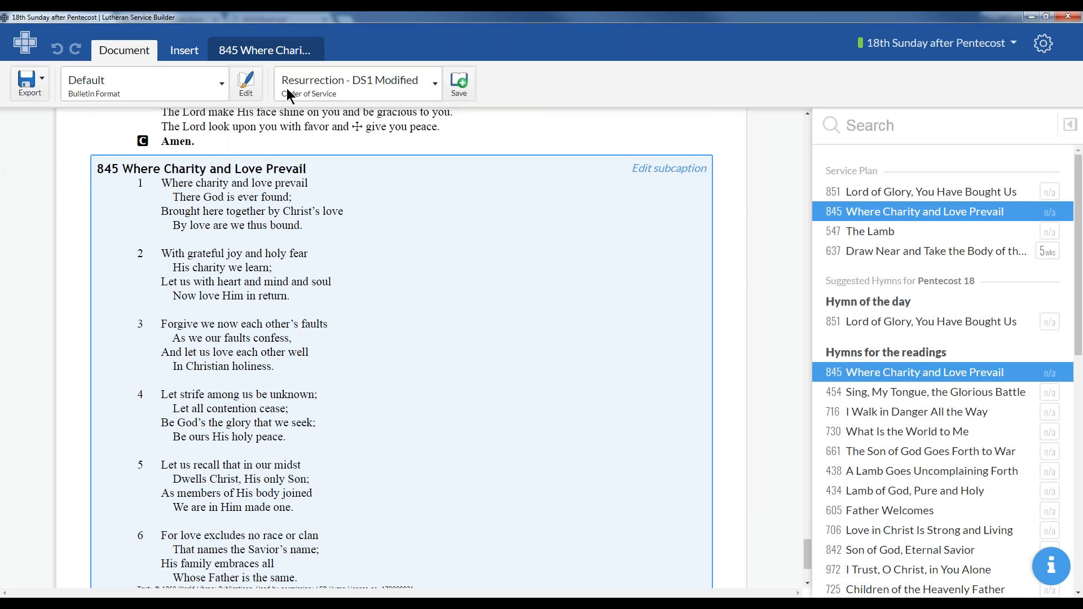
{"action": "left_click", "coordinate": [191, 89]}
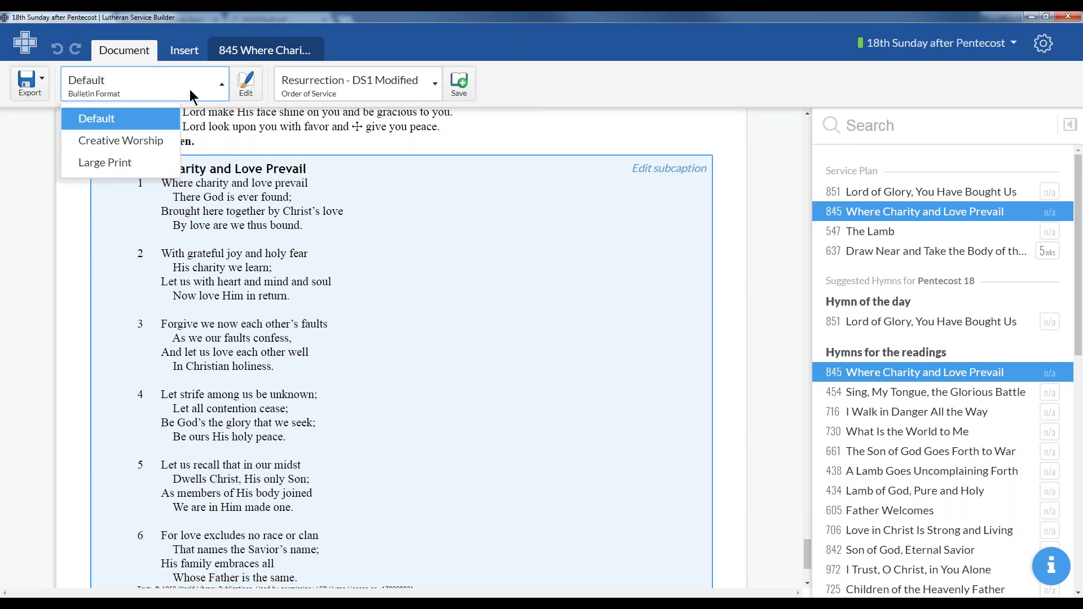
{"action": "left_click", "coordinate": [213, 91]}
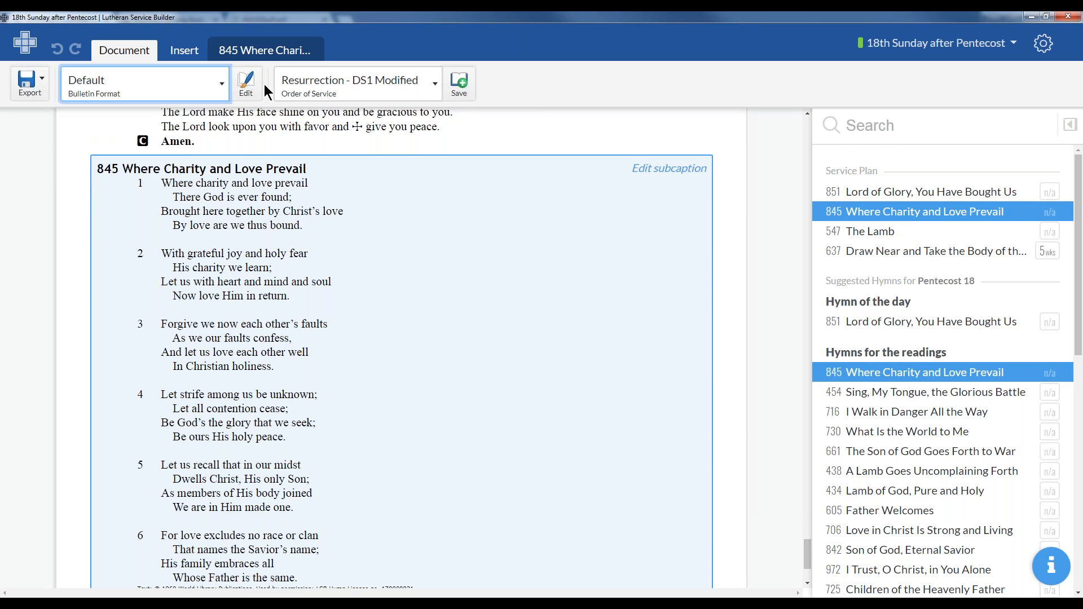
{"action": "left_click", "coordinate": [246, 85]}
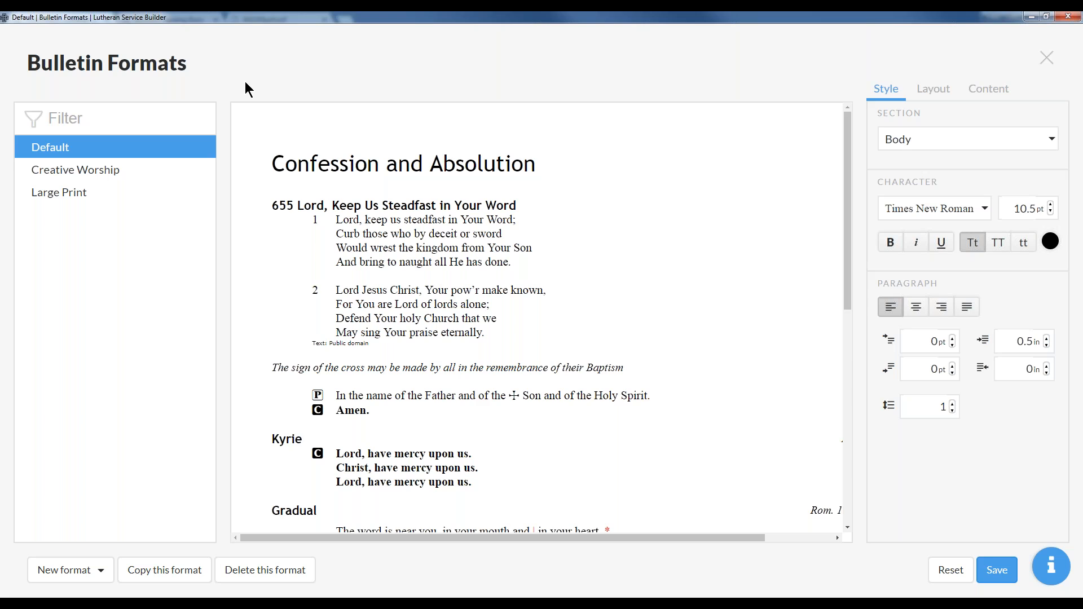
- Create a new bulletin format based on Default and name it "Resurrection Standard Size"
{"action": "left_click", "coordinate": [97, 569]}
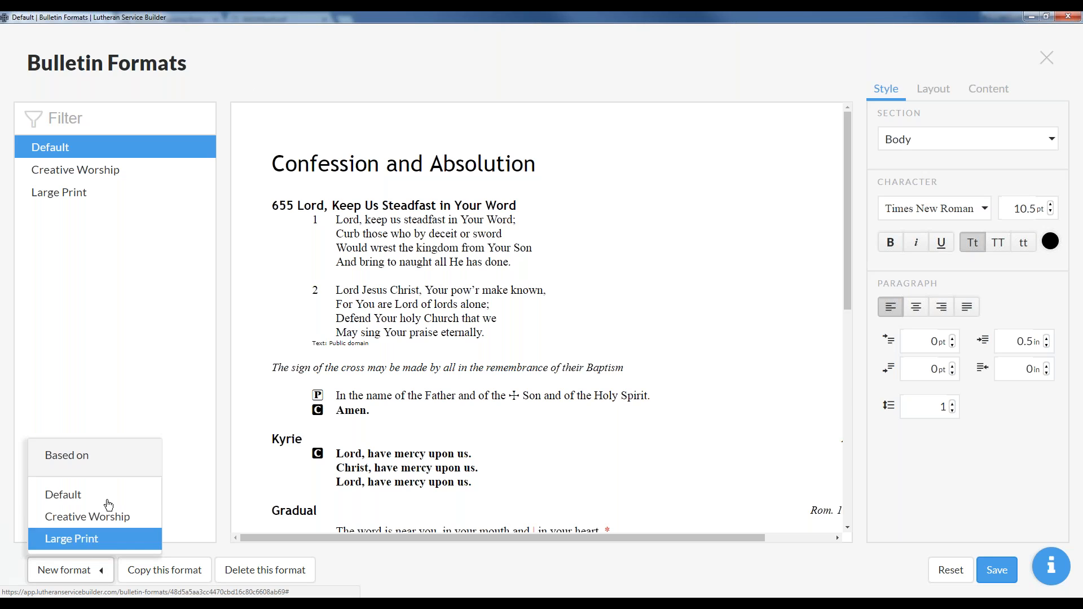
{"action": "left_click", "coordinate": [105, 499]}
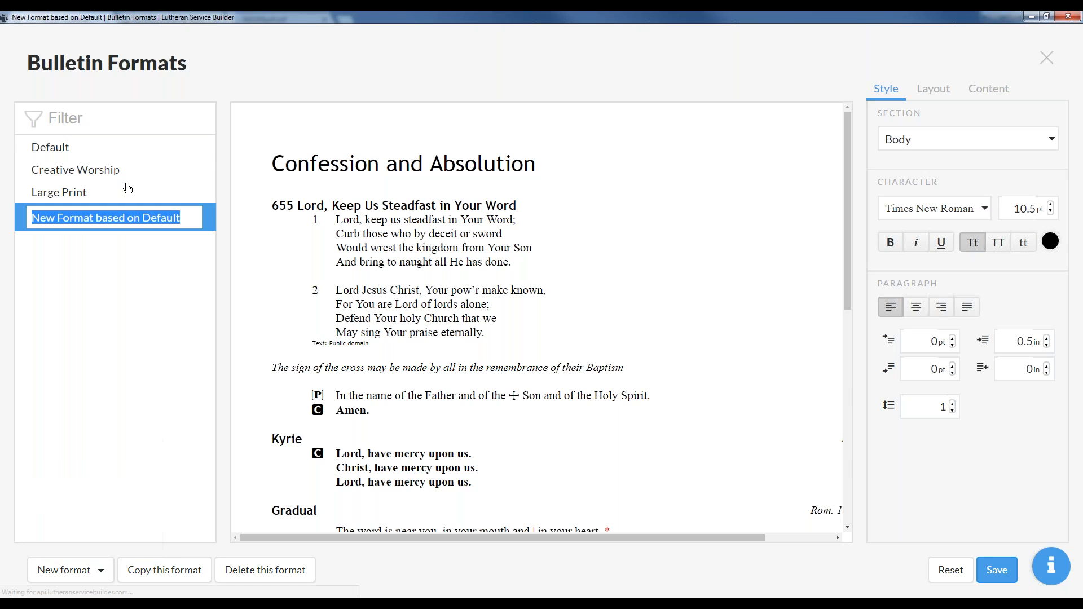
{"action": "type", "text": "Resurrection Standard"}
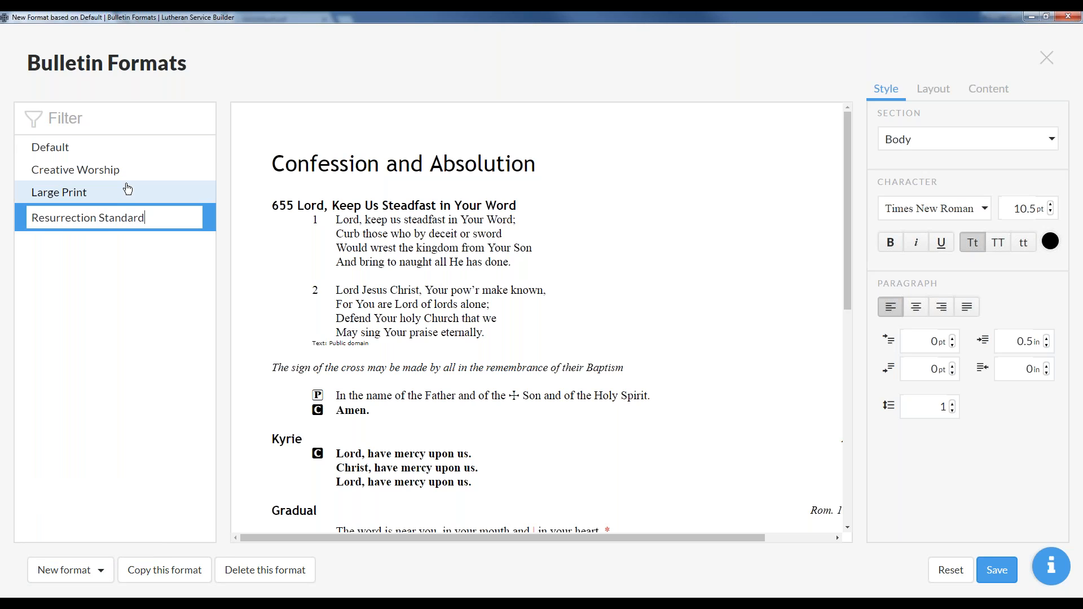
{"action": "type", "text": " Size"}
{"action": "key", "text": "Return"}
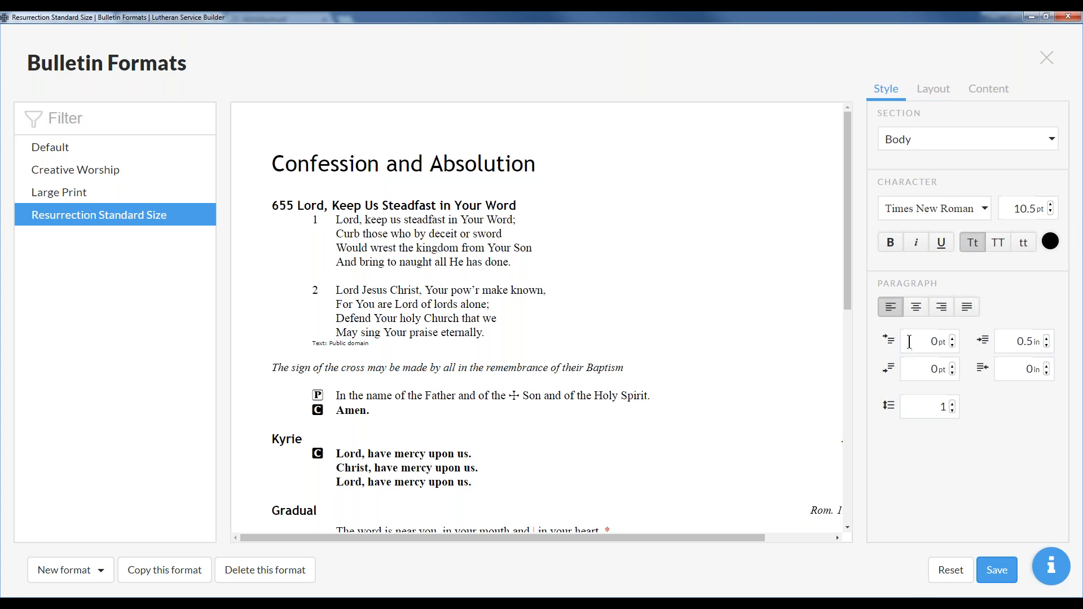
- Examine the layout and content settings of the Resurrection Standard Size format, and return to its style settings
{"action": "left_click", "coordinate": [921, 92]}
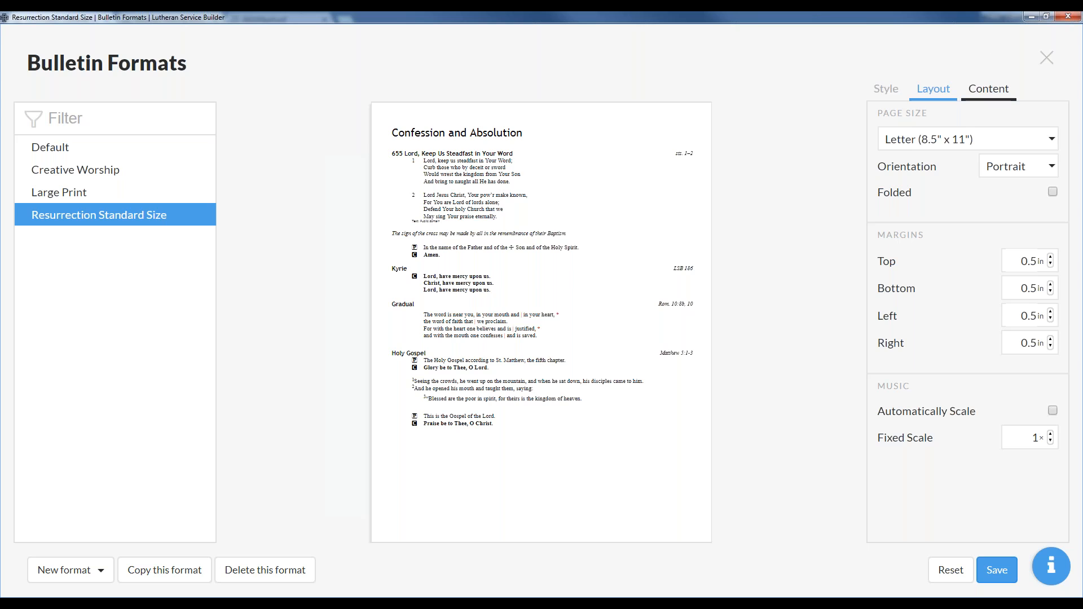
{"action": "left_click", "coordinate": [988, 88]}
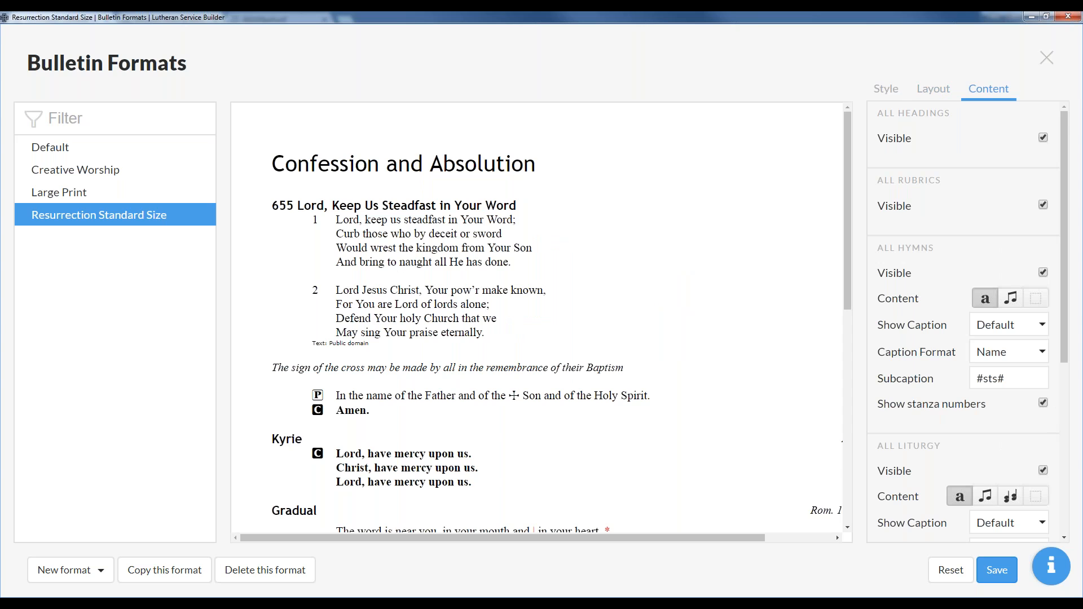
{"action": "left_click", "coordinate": [886, 88]}
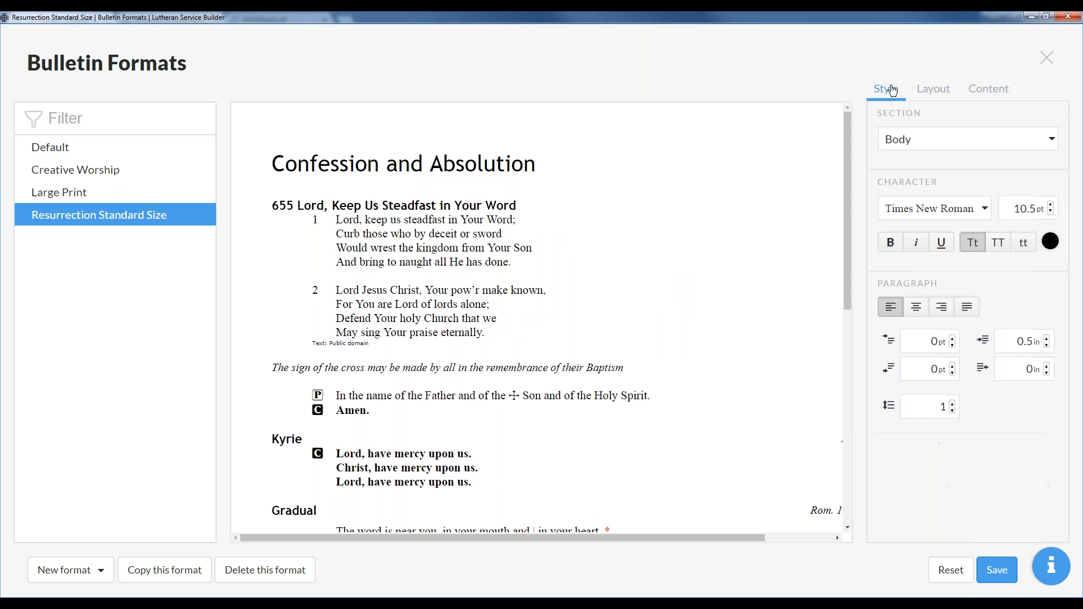
- Set the font of the Caption section to Garamond in the Resurrection Standard Size format
{"action": "left_click", "coordinate": [937, 140]}
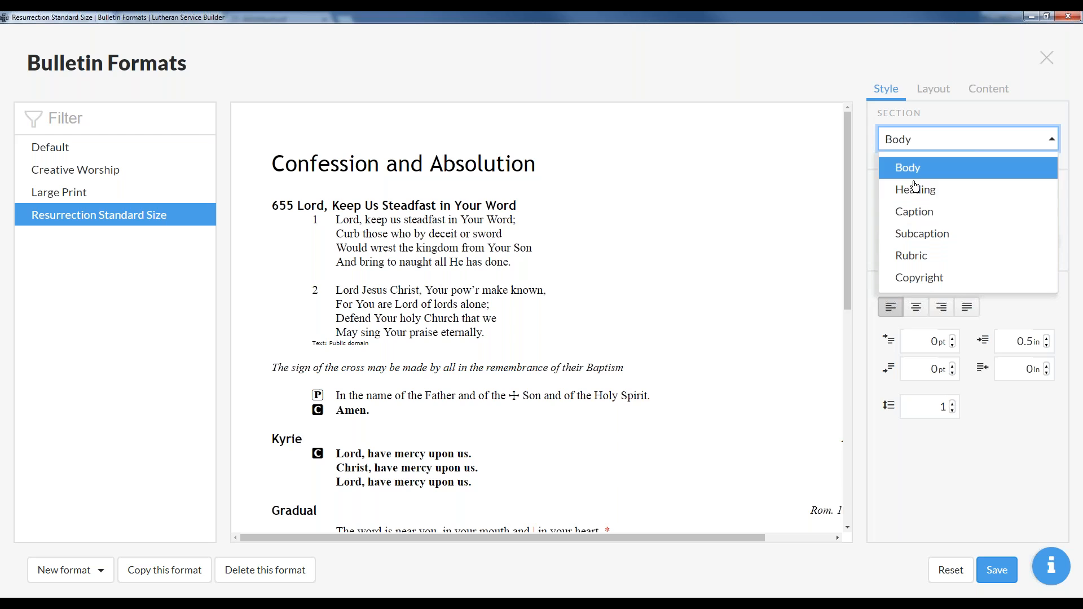
{"action": "left_click", "coordinate": [942, 211]}
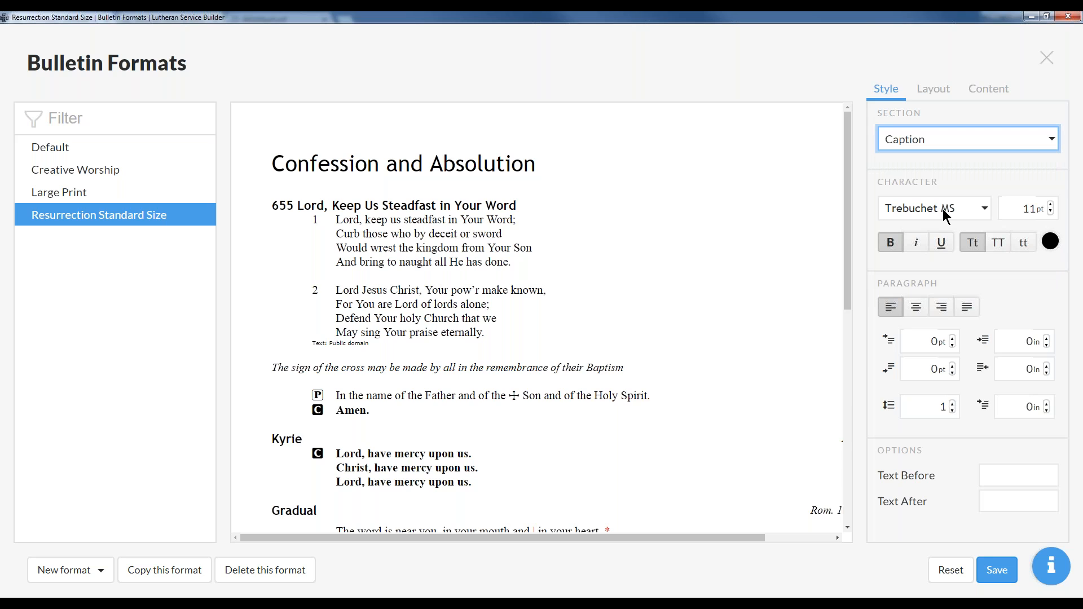
{"action": "left_click", "coordinate": [962, 208]}
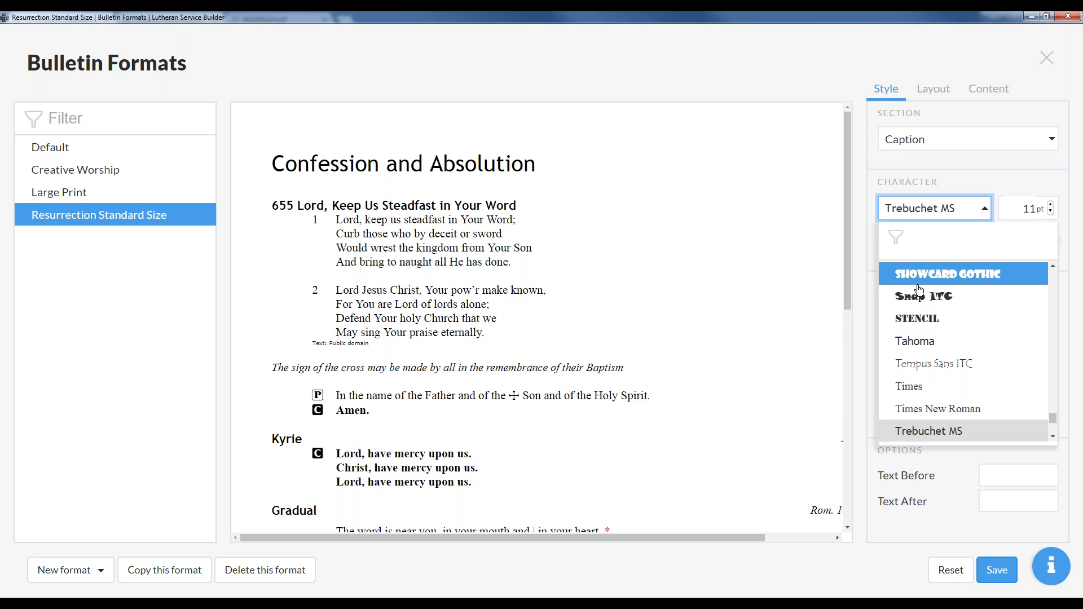
{"action": "scroll", "coordinate": [919, 333], "scroll_direction": "up", "scroll_amount": 10}
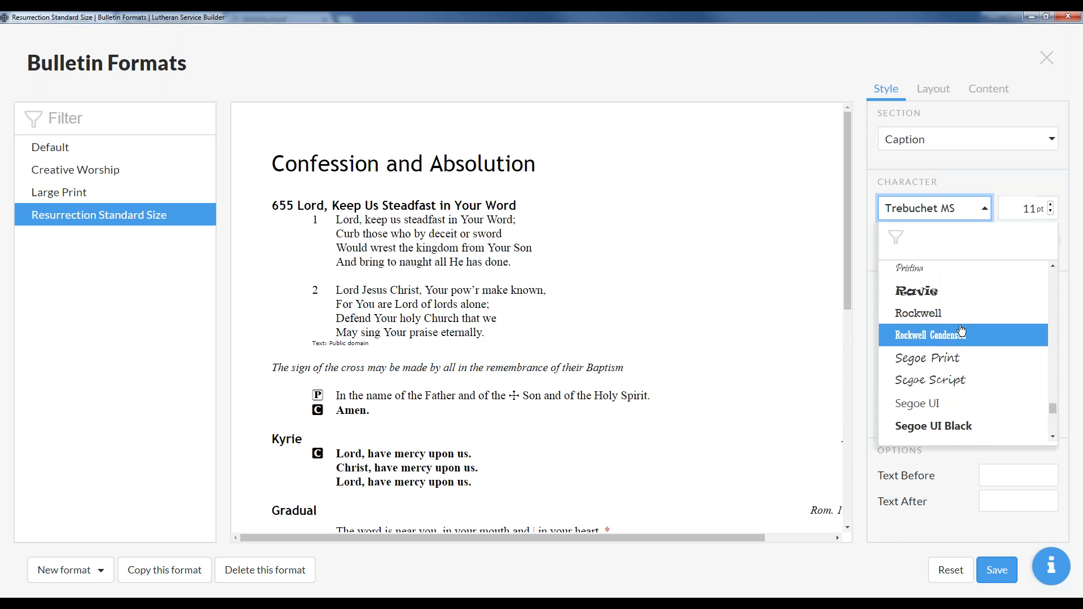
{"action": "scroll", "coordinate": [1009, 345], "scroll_direction": "down", "scroll_amount": 12}
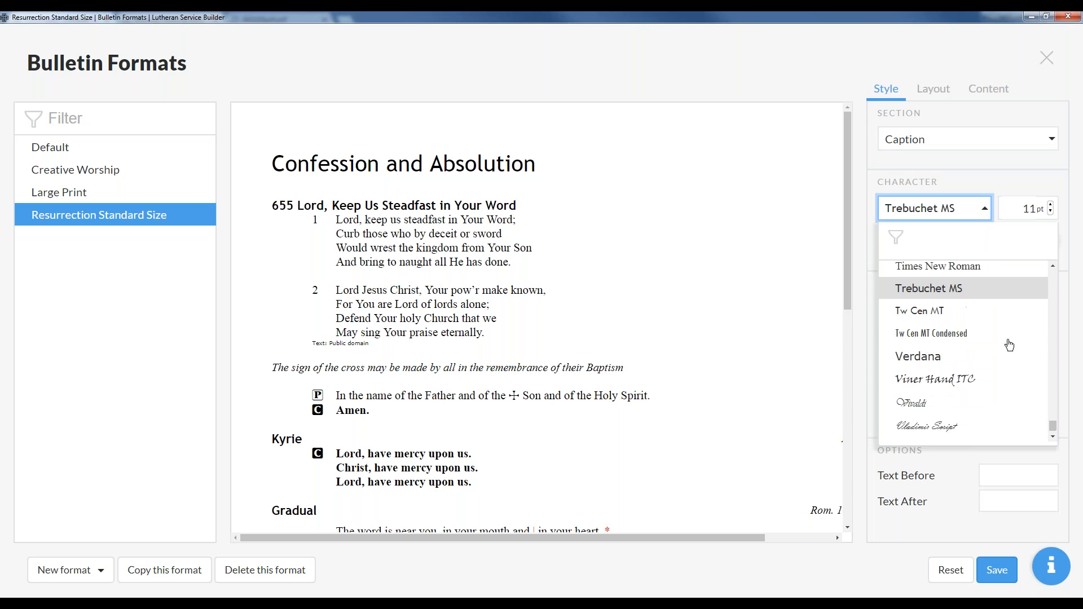
{"action": "scroll", "coordinate": [1008, 345], "scroll_direction": "up", "scroll_amount": 5}
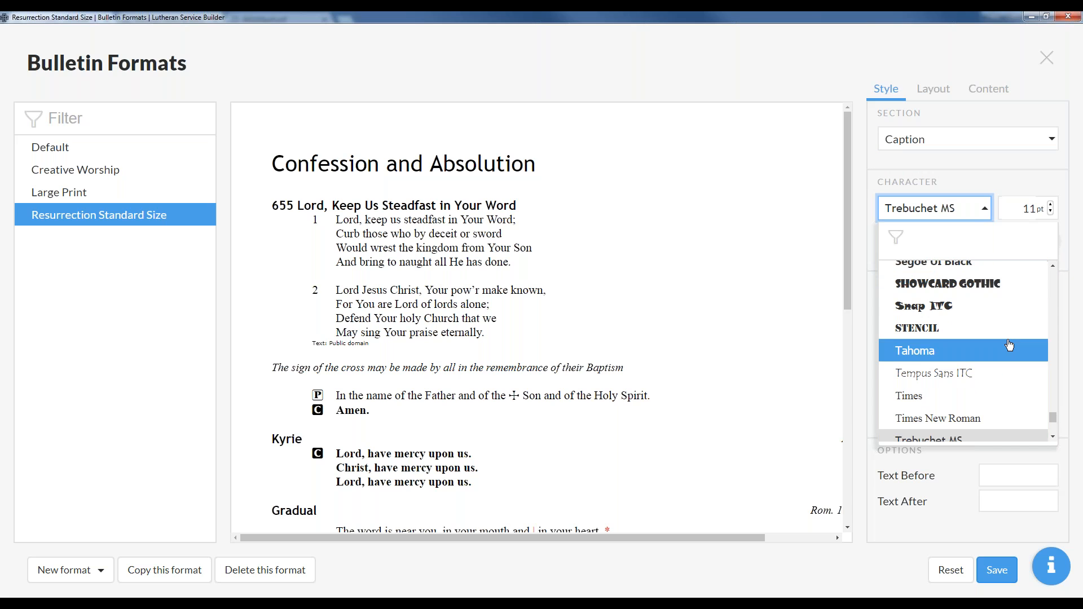
{"action": "scroll", "coordinate": [1005, 350], "scroll_direction": "up", "scroll_amount": 6}
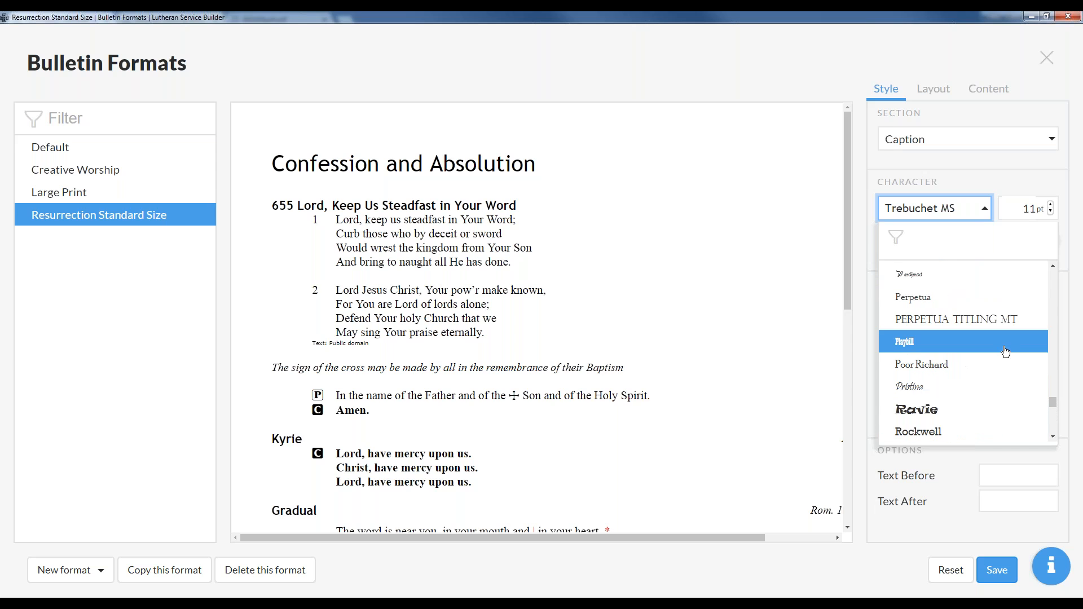
{"action": "scroll", "coordinate": [1004, 352], "scroll_direction": "up", "scroll_amount": 4}
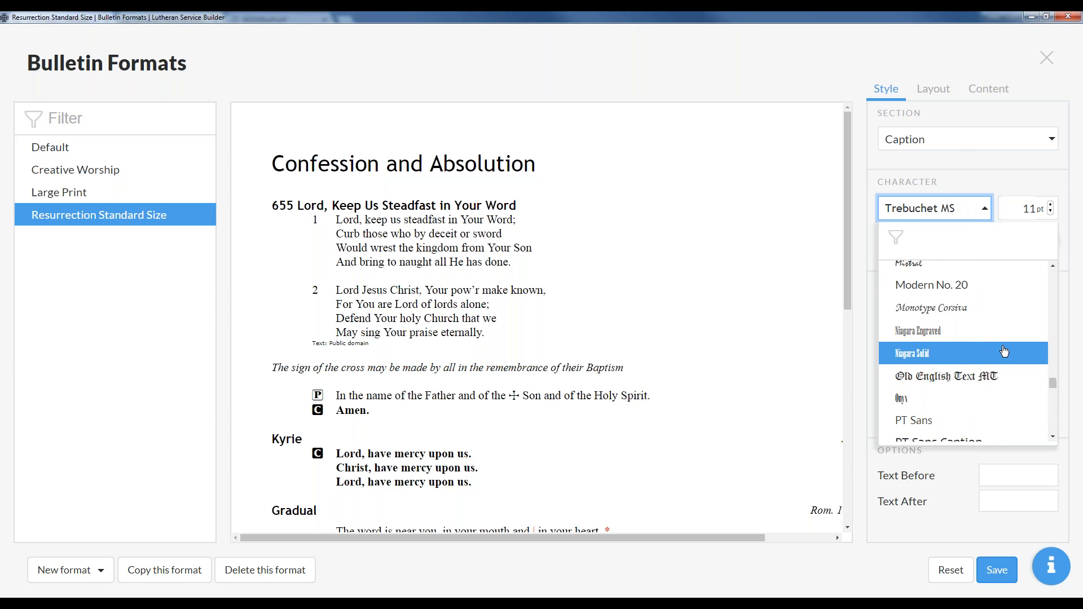
{"action": "scroll", "coordinate": [1003, 351], "scroll_direction": "up", "scroll_amount": 4}
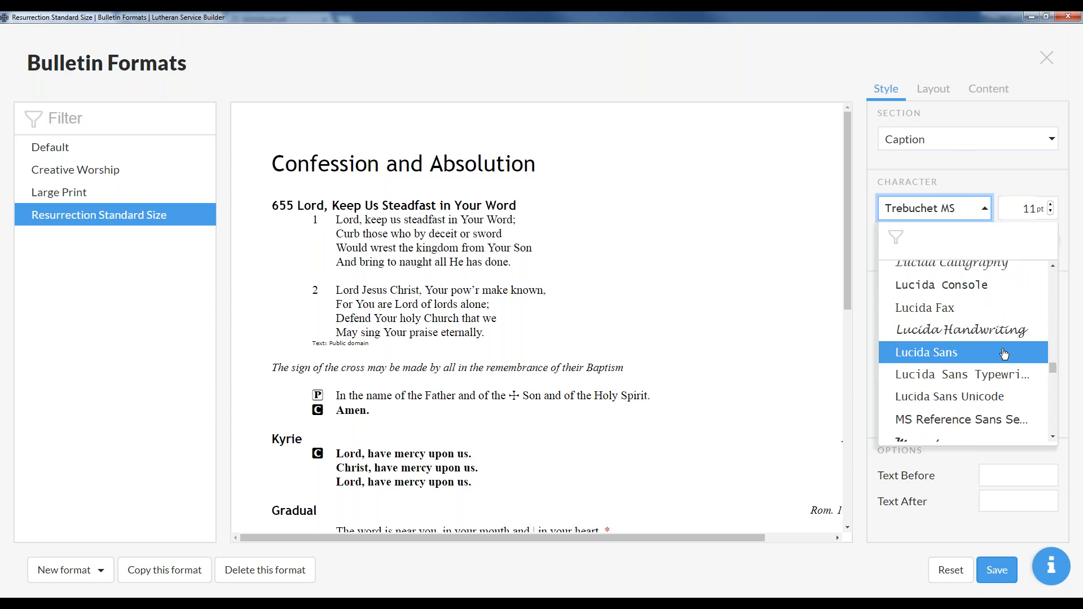
{"action": "scroll", "coordinate": [1006, 355], "scroll_direction": "up", "scroll_amount": 5}
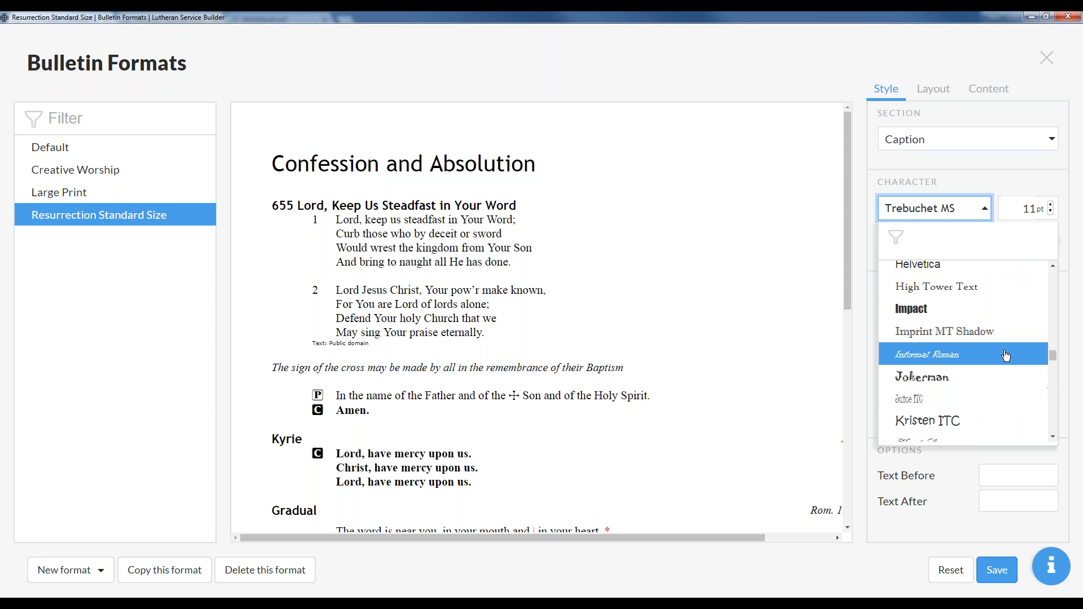
{"action": "scroll", "coordinate": [1005, 354], "scroll_direction": "up", "scroll_amount": 5}
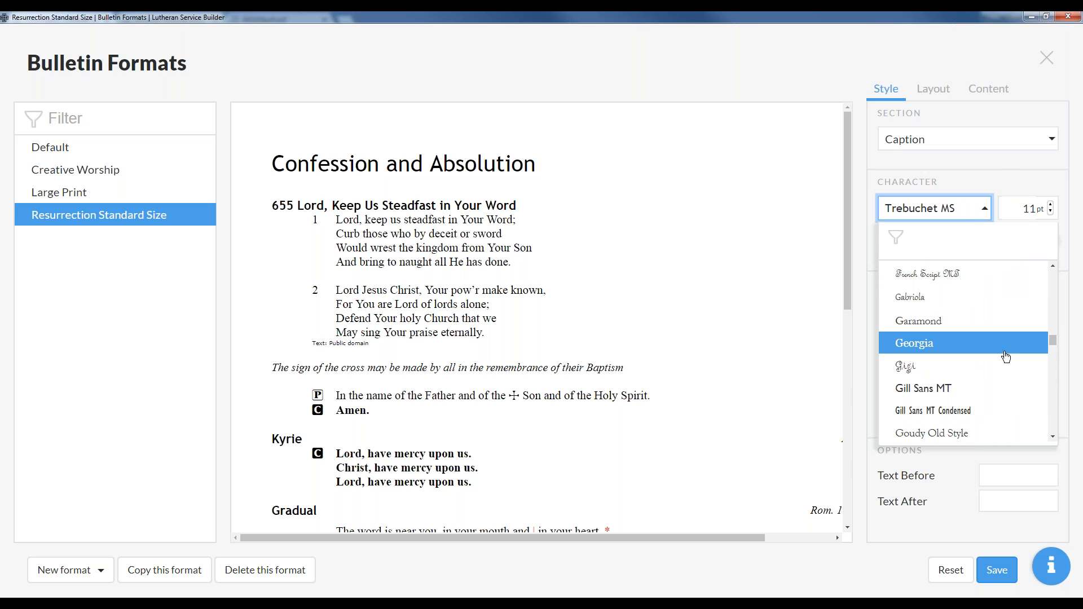
{"action": "scroll", "coordinate": [1004, 358], "scroll_direction": "up", "scroll_amount": 3}
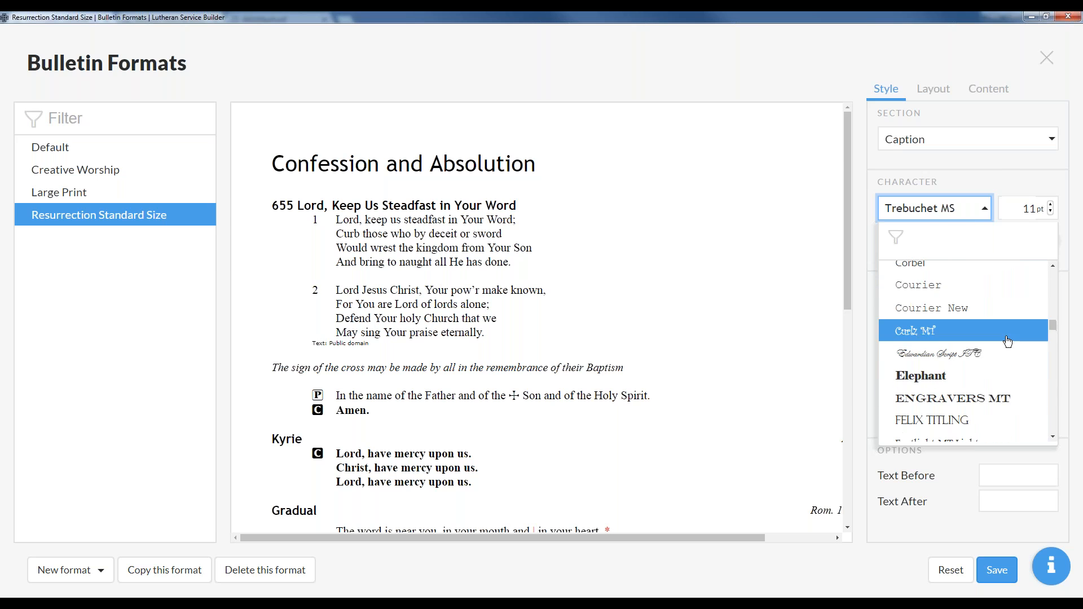
{"action": "scroll", "coordinate": [951, 341], "scroll_direction": "down", "scroll_amount": 5}
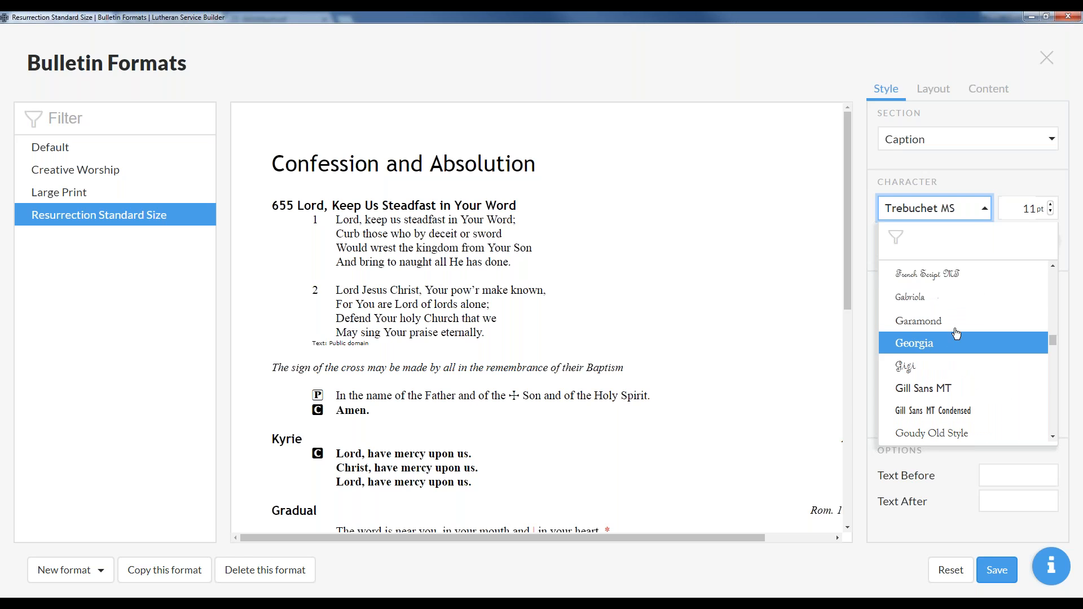
{"action": "left_click", "coordinate": [946, 322]}
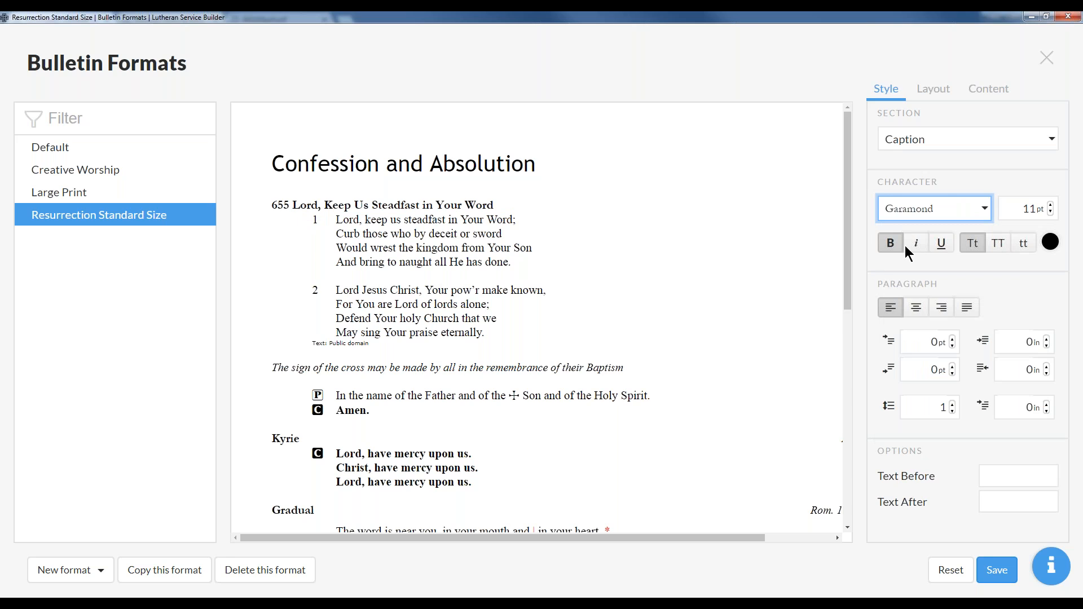
- Set the caption's font size to 14 pt and its spacing after the paragraph to 12 pt
{"action": "left_click", "coordinate": [1050, 206]}
{"action": "left_click", "coordinate": [1050, 205]}
{"action": "left_click", "coordinate": [1050, 205]}
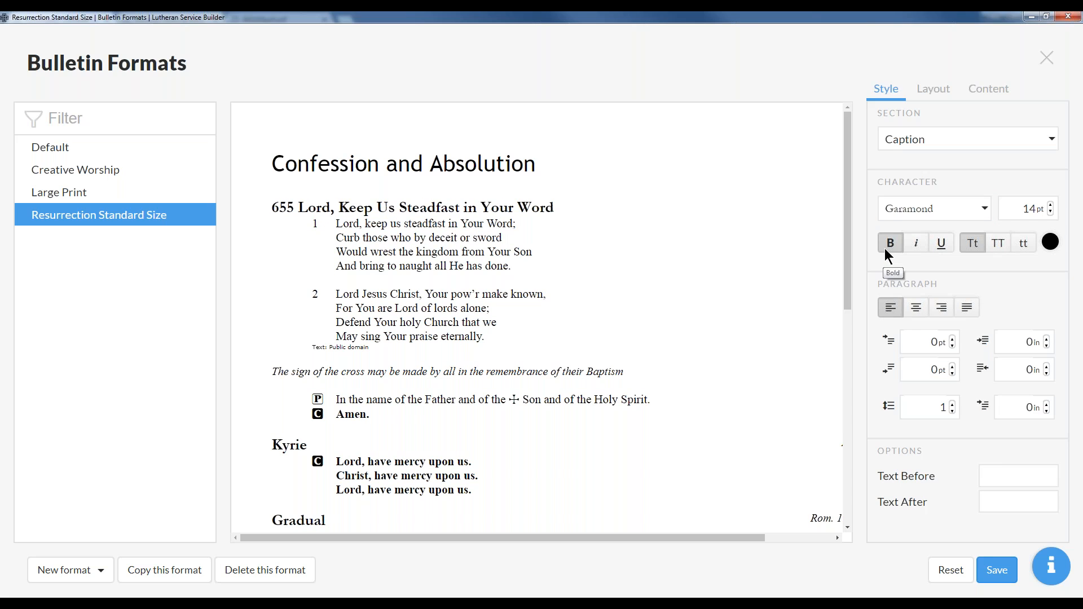
{"action": "left_click", "coordinate": [952, 368]}
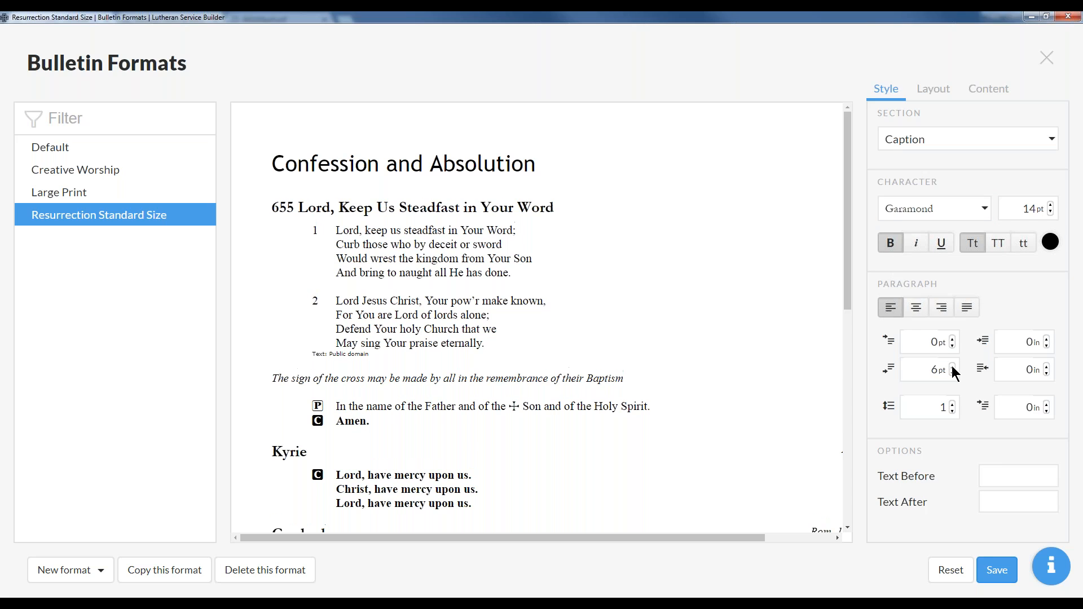
{"action": "left_click", "coordinate": [952, 367]}
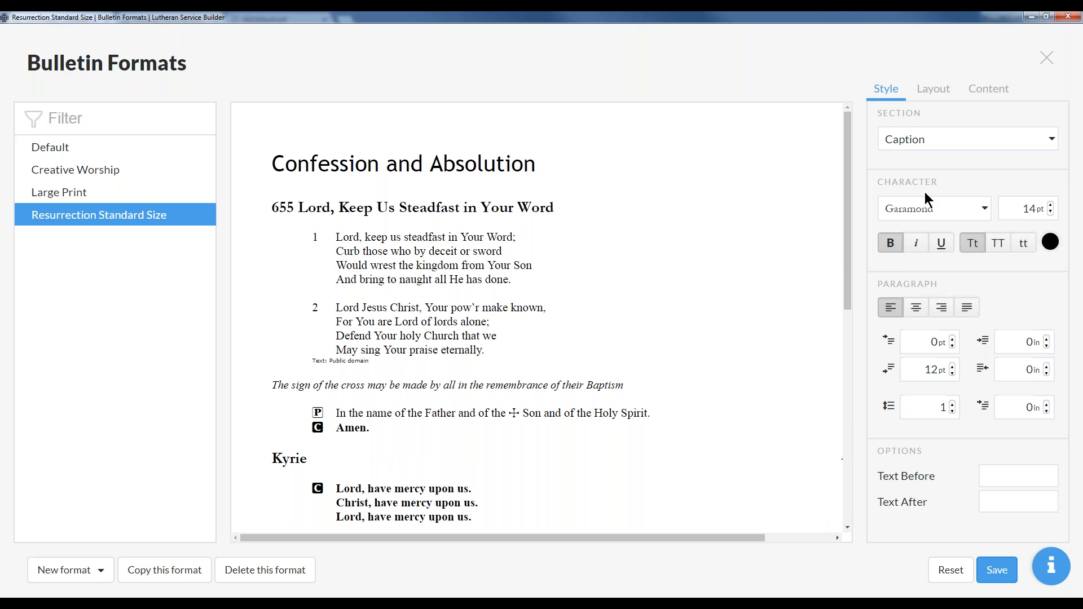
- Set the Body section's font to Trebuchet MS and its size to 11.5 pt
{"action": "left_click", "coordinate": [921, 148]}
{"action": "left_click", "coordinate": [918, 168]}
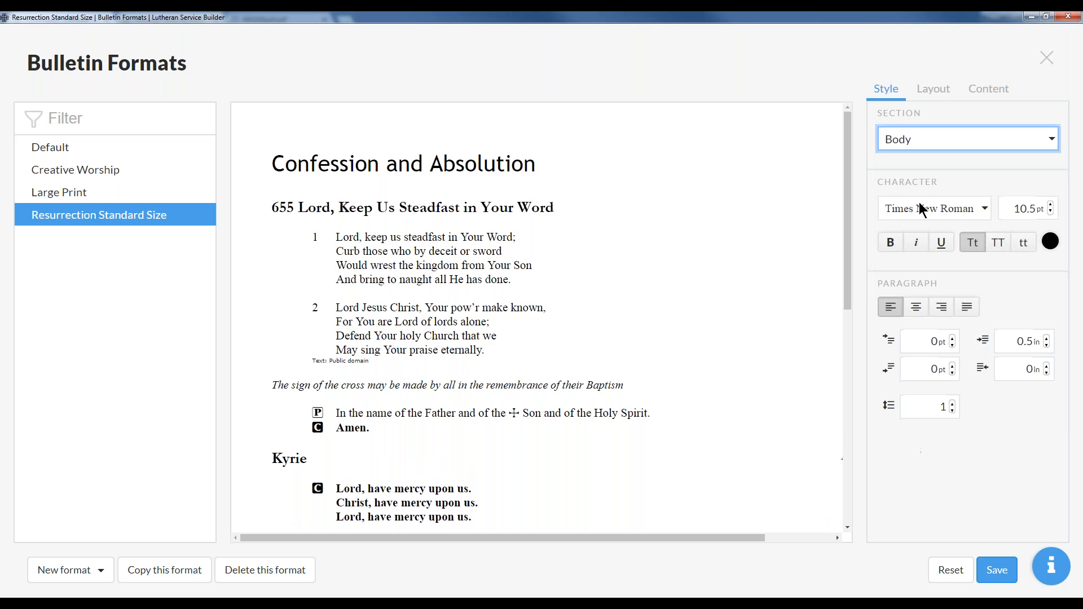
{"action": "left_click", "coordinate": [918, 206]}
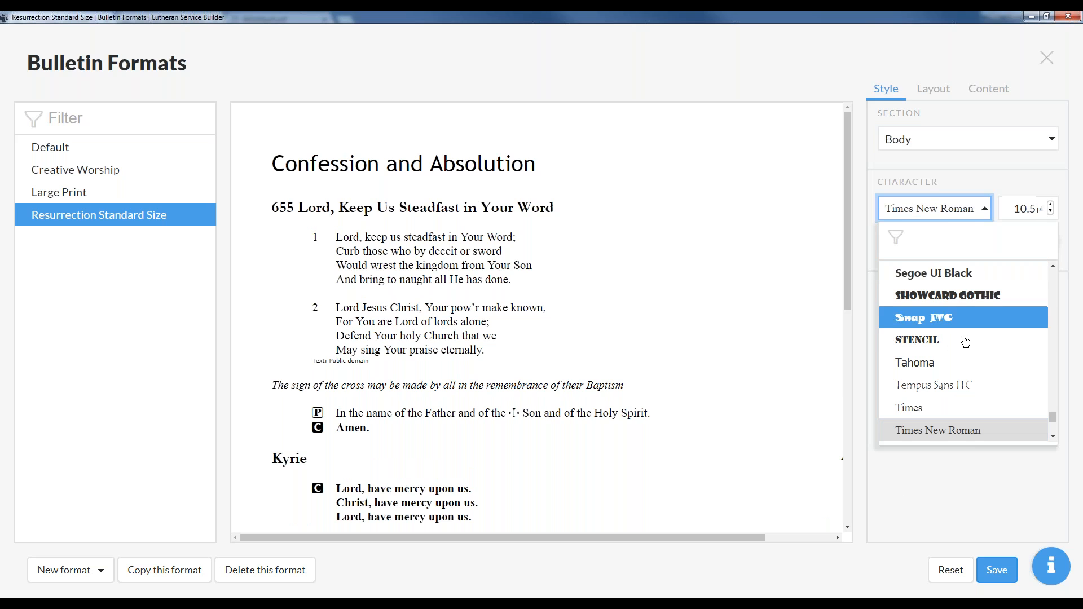
{"action": "scroll", "coordinate": [965, 343], "scroll_direction": "down", "scroll_amount": 3}
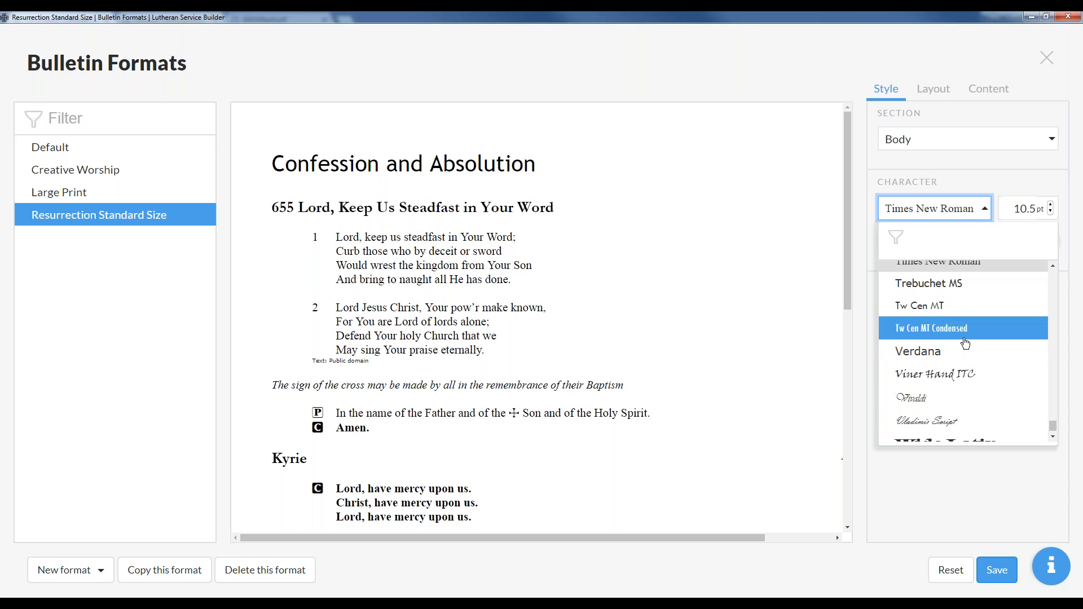
{"action": "scroll", "coordinate": [965, 343], "scroll_direction": "up", "scroll_amount": 3}
{"action": "scroll", "coordinate": [964, 343], "scroll_direction": "down", "scroll_amount": 2}
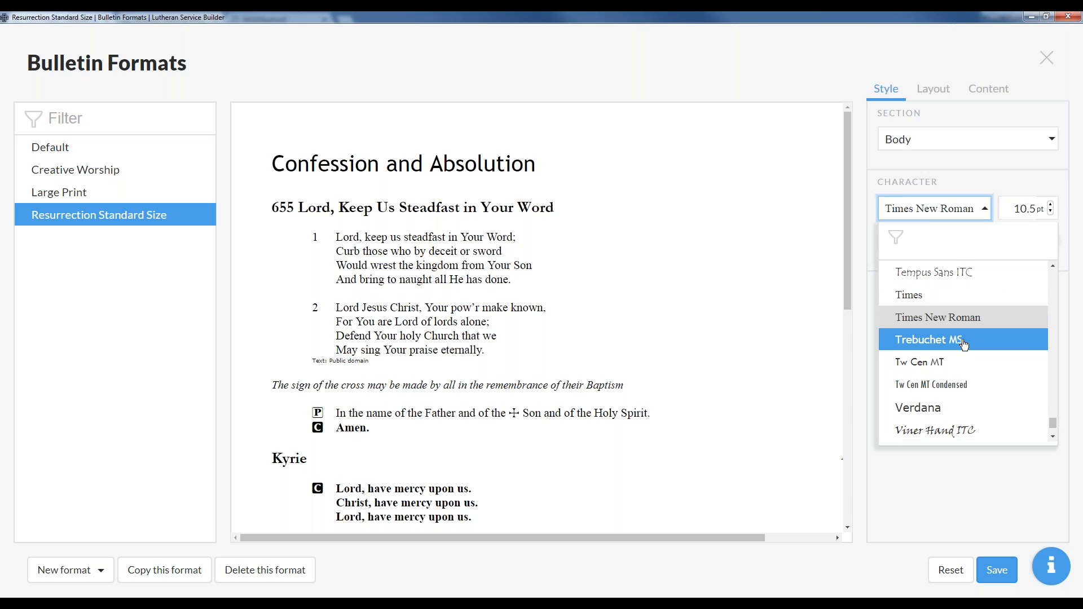
{"action": "left_click", "coordinate": [963, 341]}
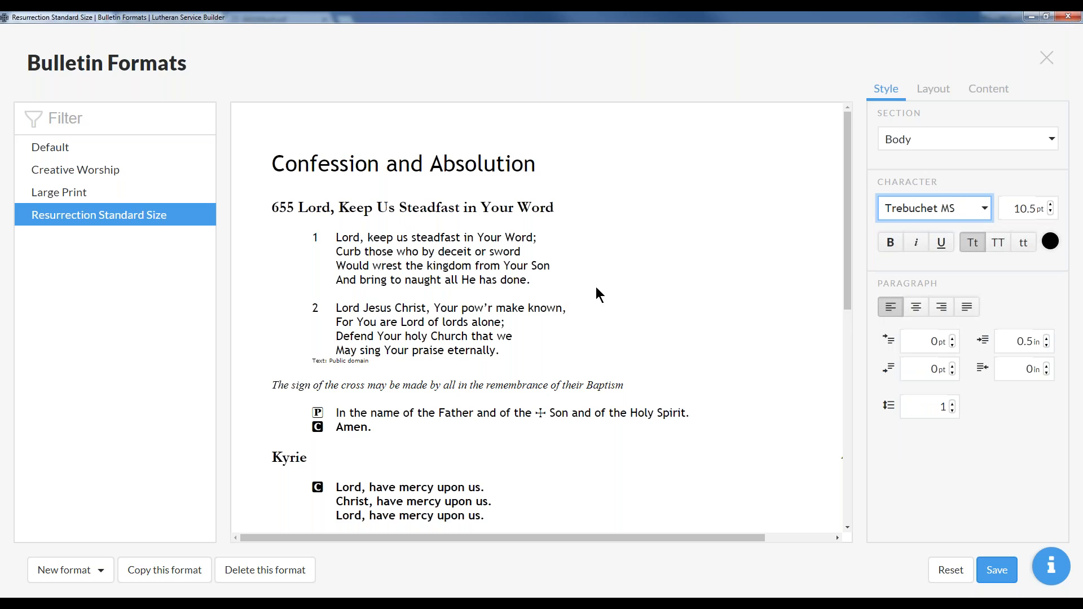
{"action": "scroll", "coordinate": [597, 285], "scroll_direction": "down", "scroll_amount": 1}
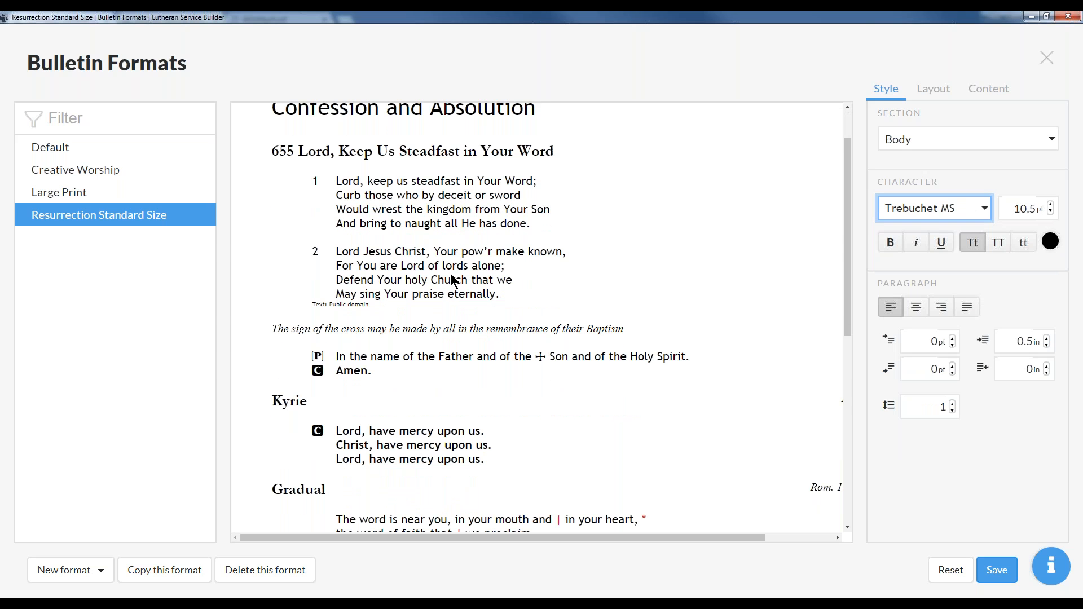
{"action": "left_click", "coordinate": [1050, 204]}
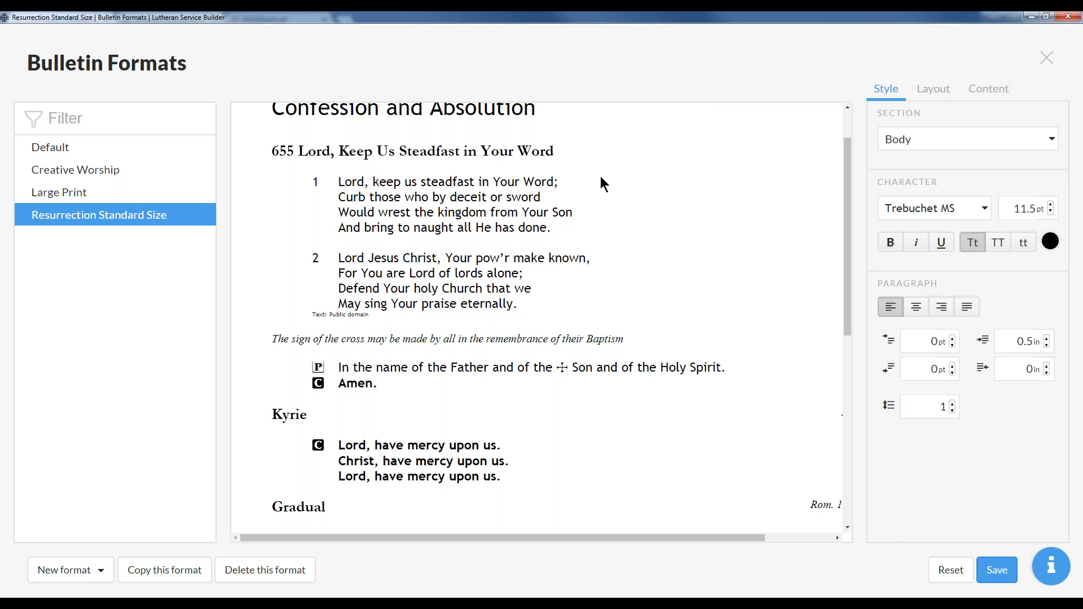
- Try 6 pt of spacing after the Body paragraphs, and return it to 0 pt
{"action": "scroll", "coordinate": [729, 269], "scroll_direction": "up", "scroll_amount": 1}
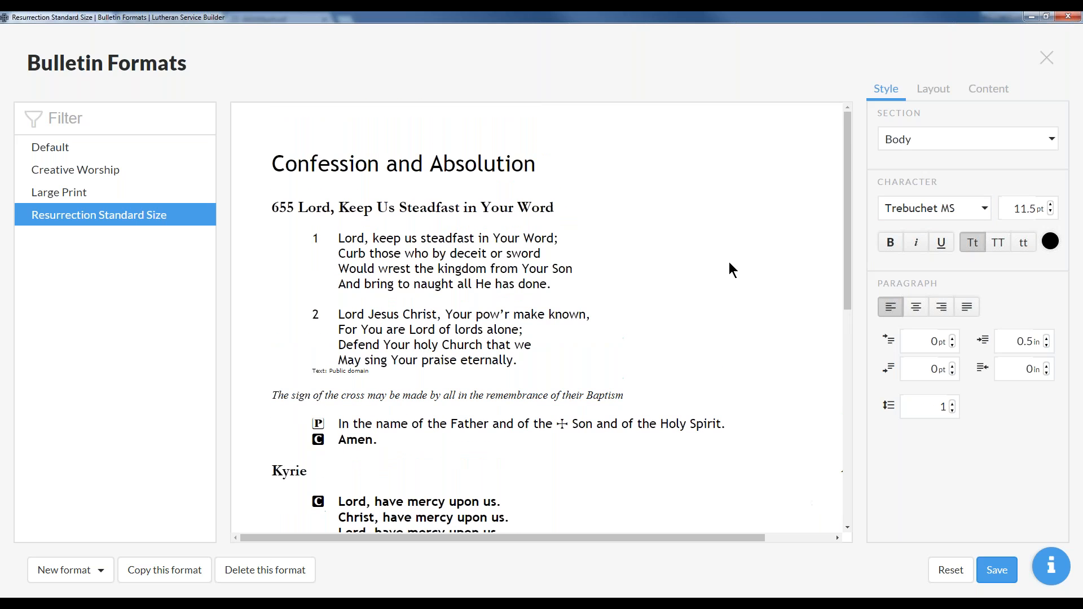
{"action": "left_click", "coordinate": [951, 366]}
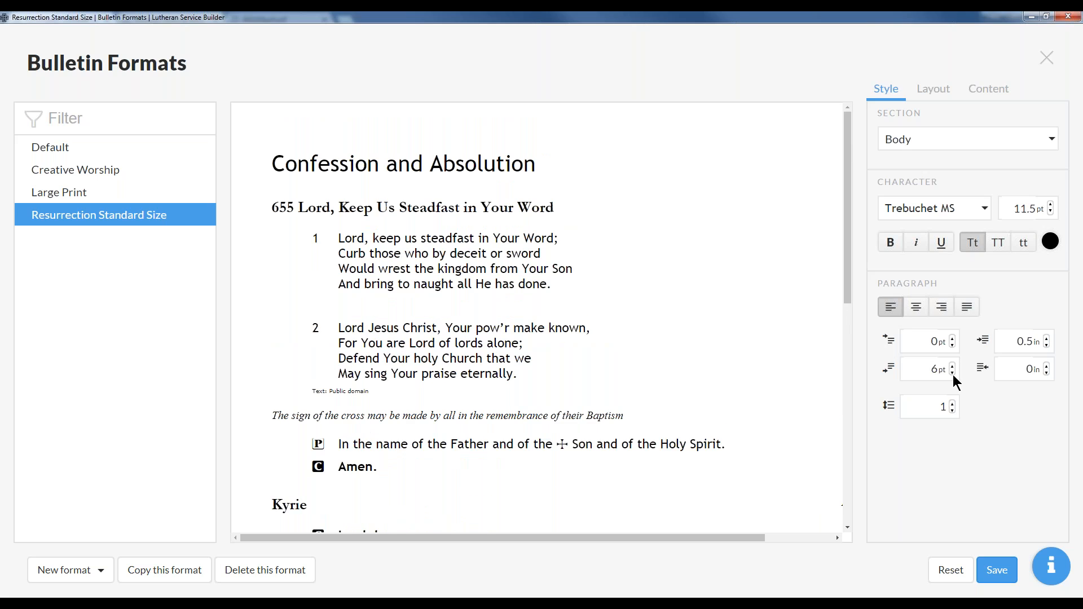
{"action": "left_click", "coordinate": [951, 373]}
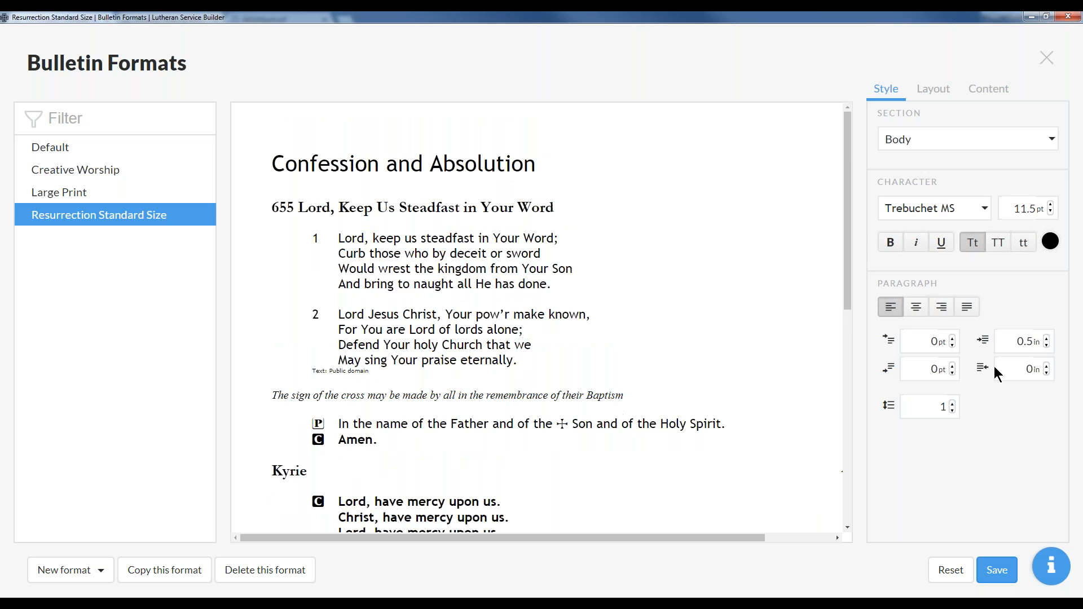
- Try a line spacing of 1.3 for the Body section, and return it to 1
{"action": "left_click", "coordinate": [952, 402]}
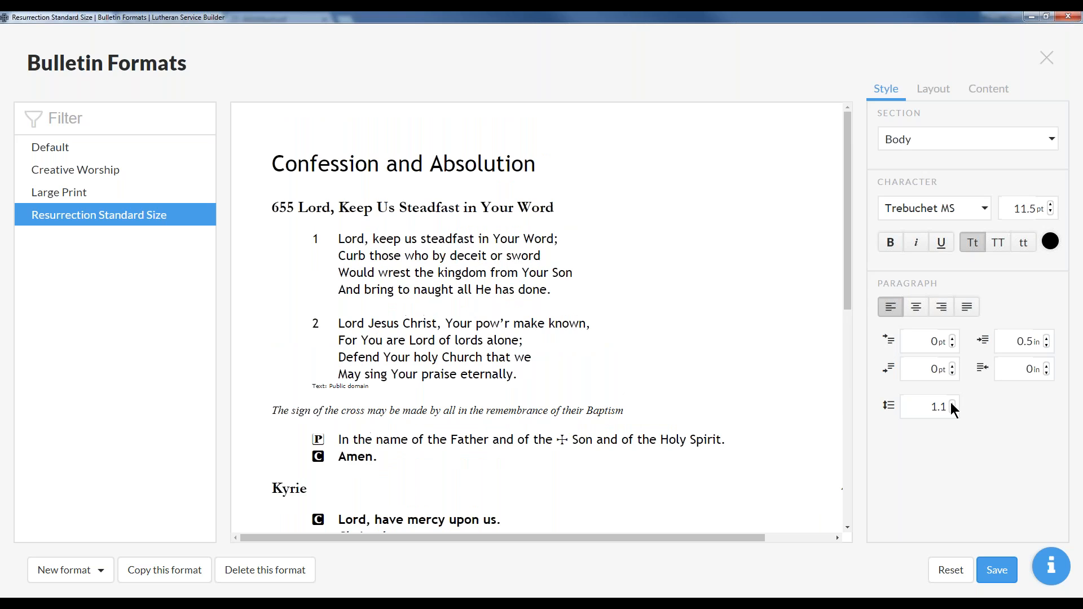
{"action": "left_click", "coordinate": [951, 402]}
{"action": "left_click", "coordinate": [950, 402]}
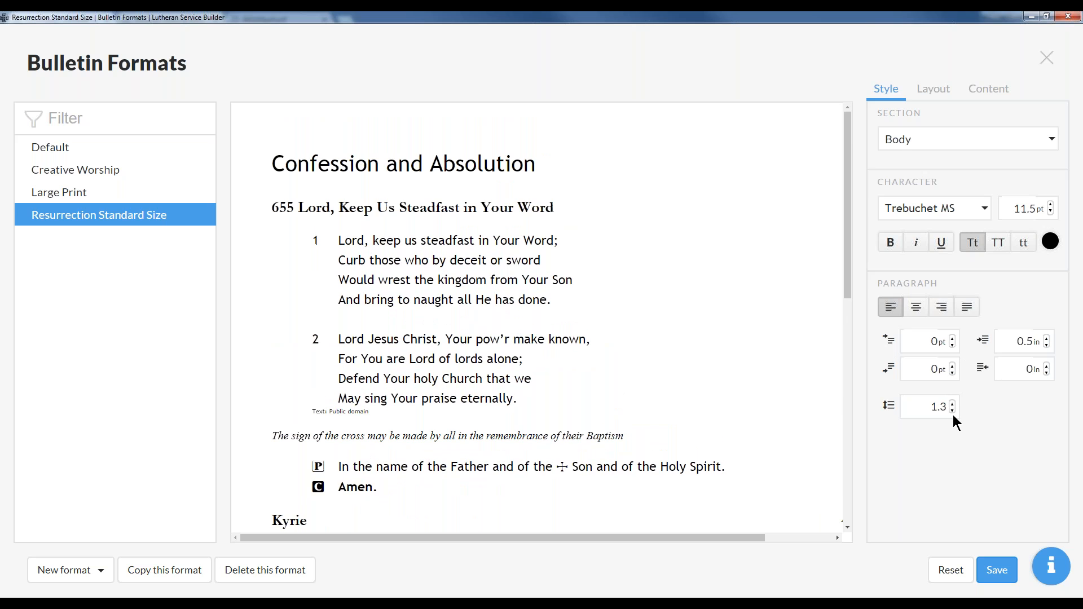
{"action": "left_click", "coordinate": [953, 411]}
{"action": "left_click", "coordinate": [952, 412]}
{"action": "left_click", "coordinate": [952, 412]}
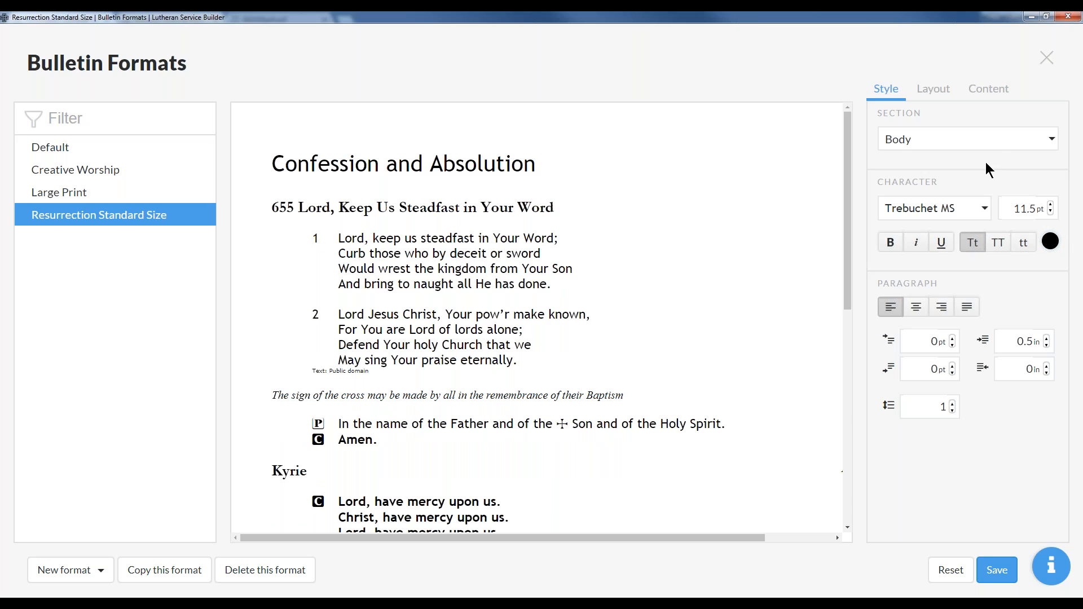
- Set the font of the Rubric section to Trebuchet MS
{"action": "left_click", "coordinate": [993, 143]}
{"action": "left_click", "coordinate": [916, 259]}
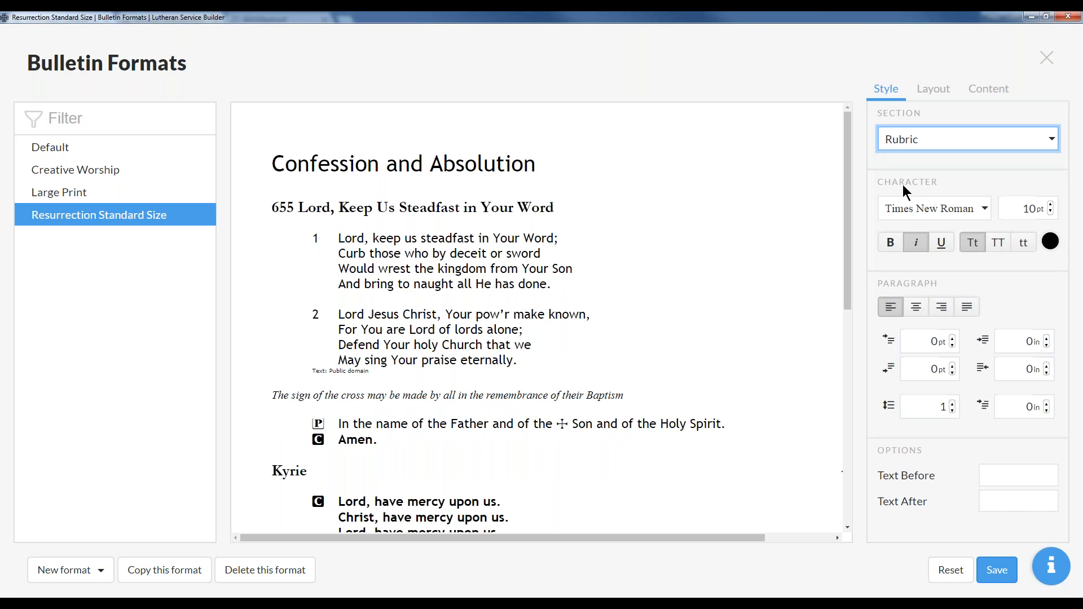
{"action": "left_click", "coordinate": [986, 214]}
{"action": "left_click", "coordinate": [967, 213]}
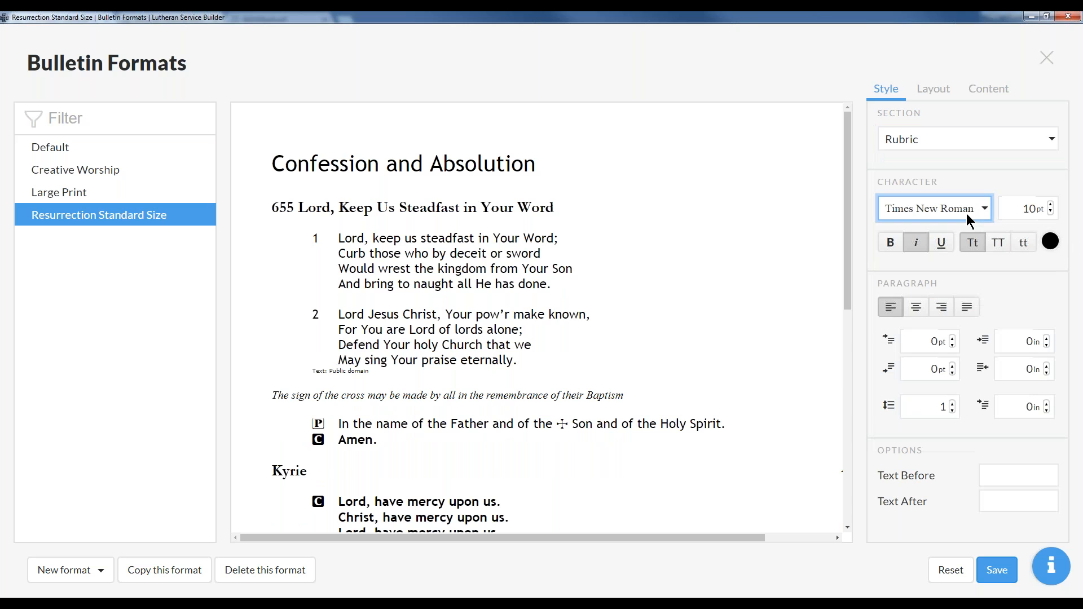
{"action": "left_click", "coordinate": [984, 214]}
{"action": "type", "text": "Treb"}
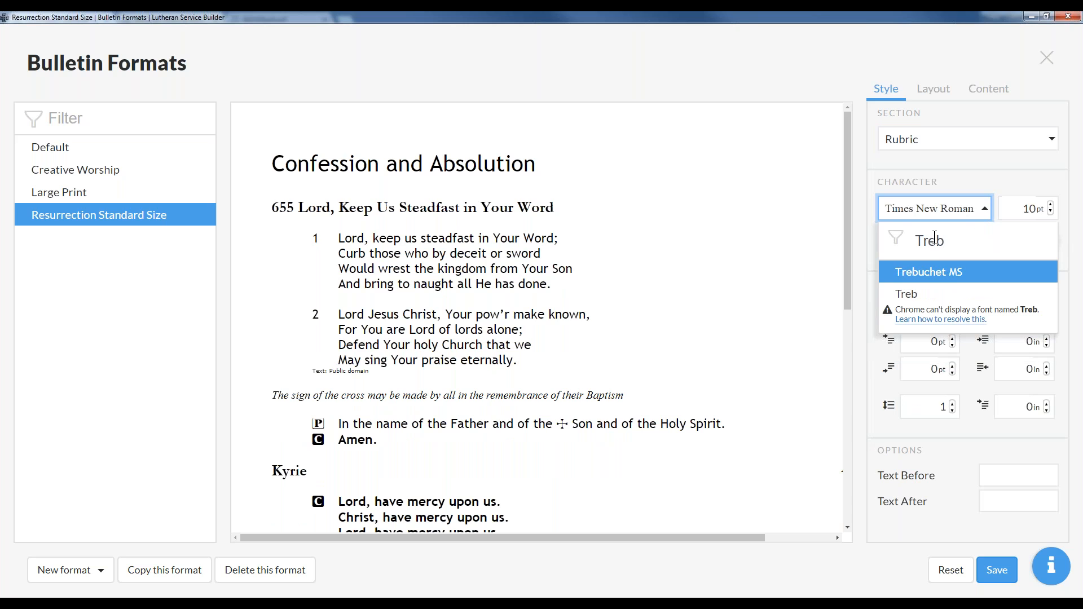
{"action": "left_click", "coordinate": [947, 273]}
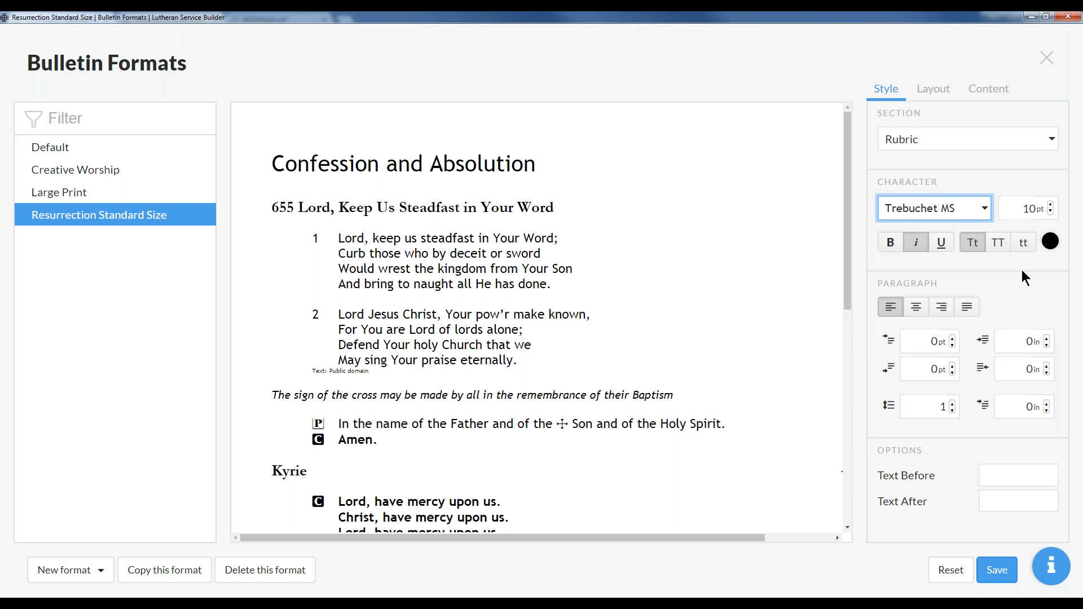
- Change the text color of the Rubric section to bright red
{"action": "left_click", "coordinate": [1050, 242]}
{"action": "left_click", "coordinate": [1015, 283]}
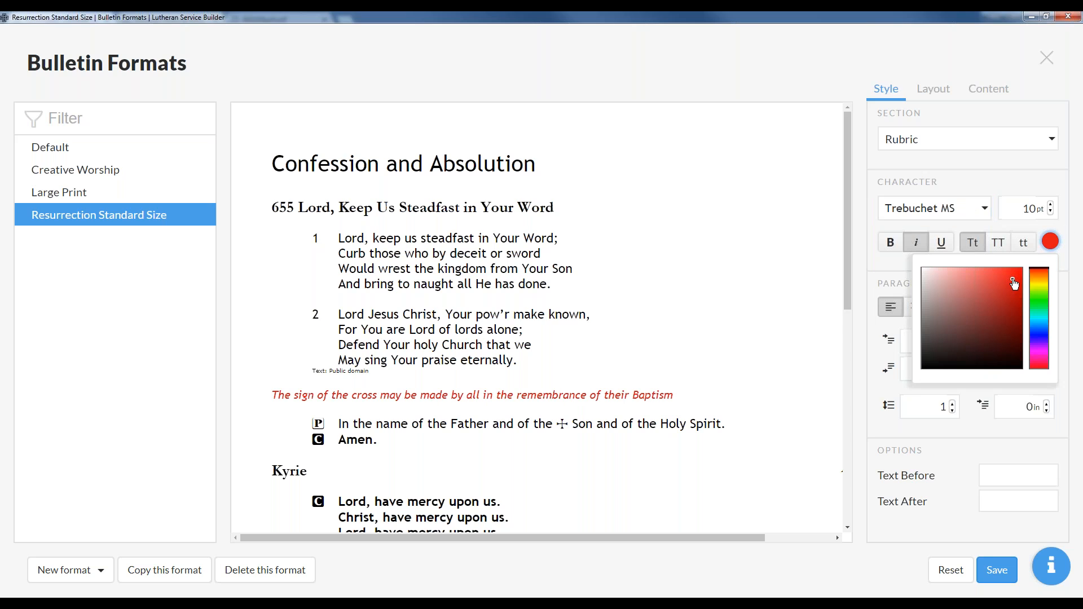
{"action": "left_click", "coordinate": [987, 447]}
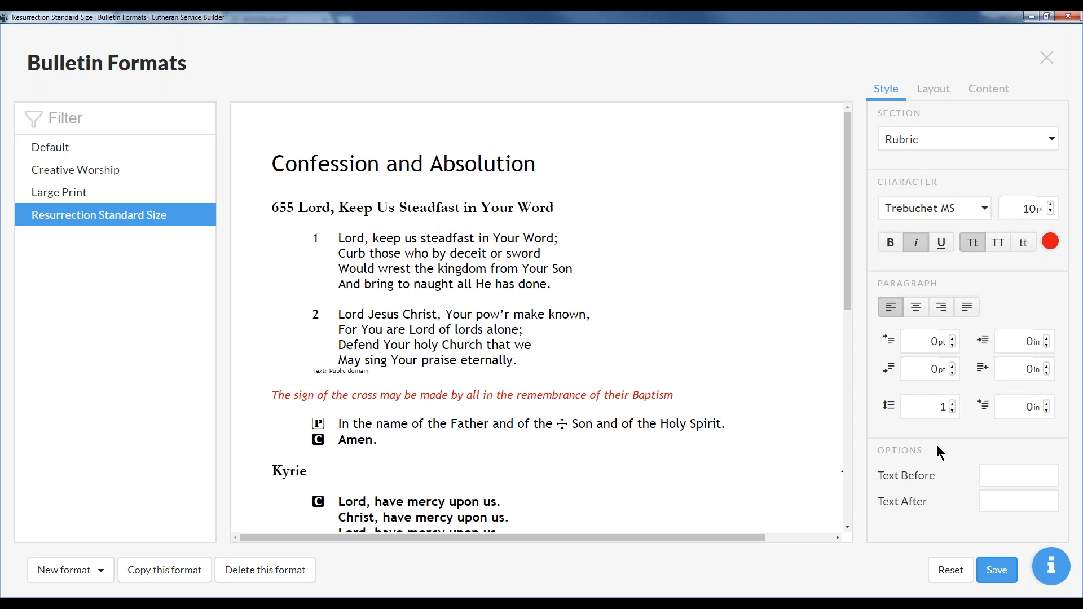
- Try "+" and "Rubric:" as the text before each rubric, and clear that text again
{"action": "left_click", "coordinate": [998, 476]}
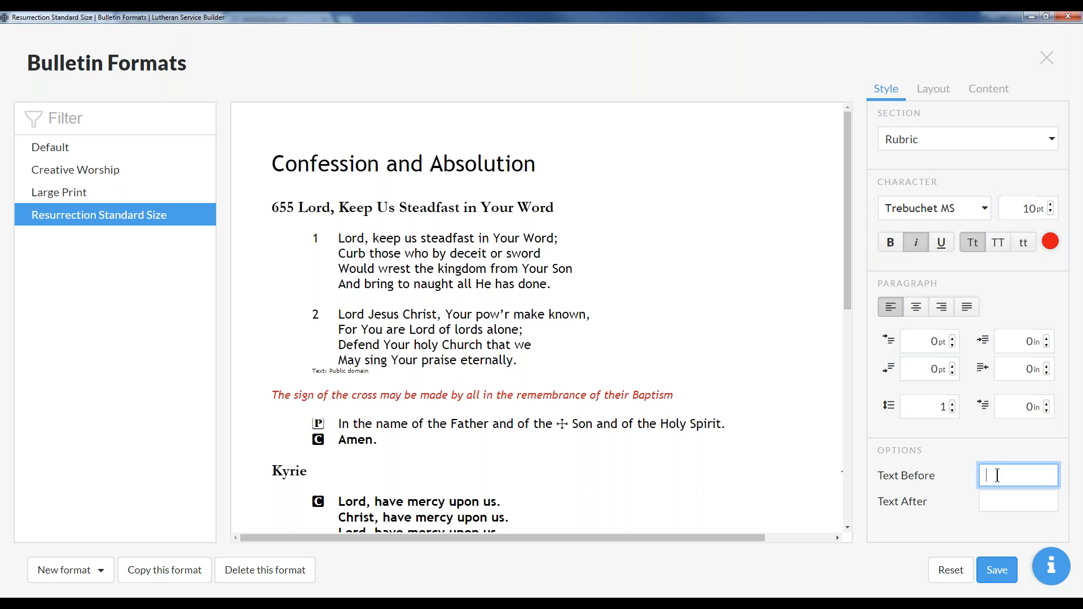
{"action": "type", "text": "+"}
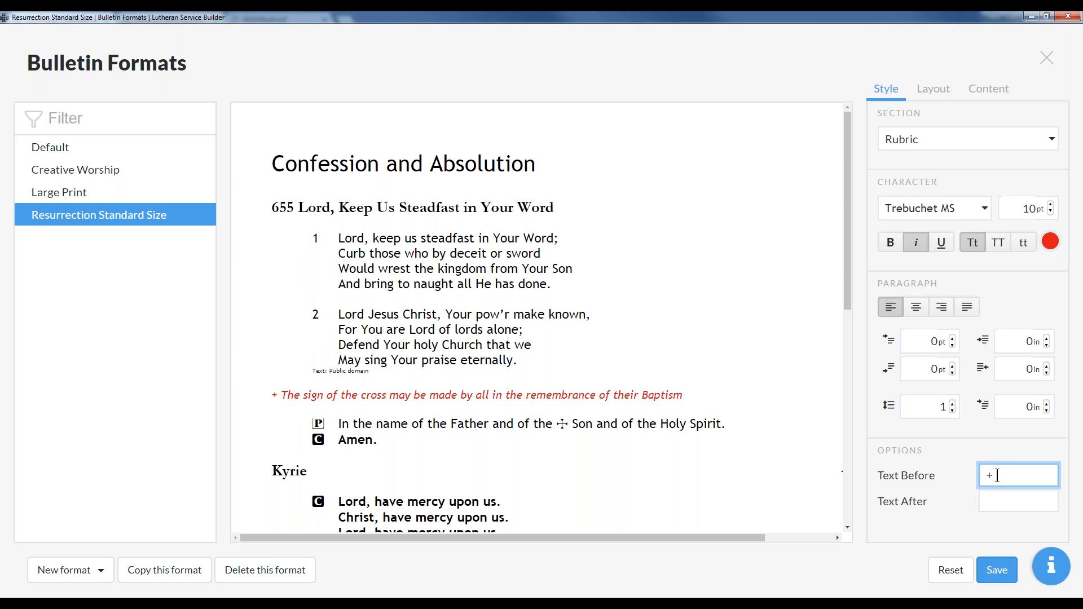
{"action": "key", "text": "BackSpace"}
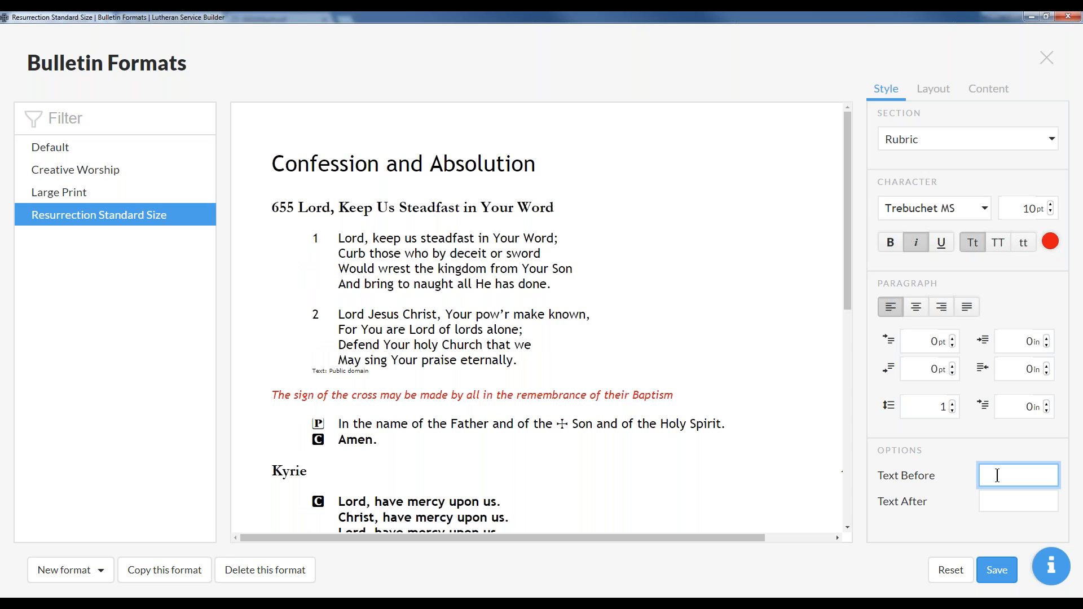
{"action": "type", "text": "Rubric"}
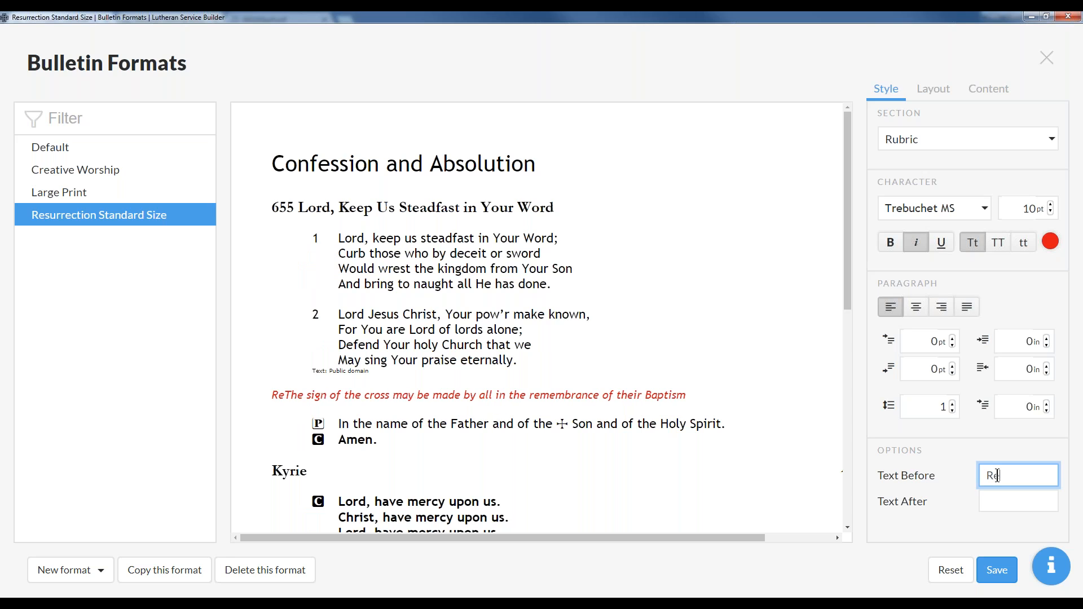
{"action": "type", "text": ":"}
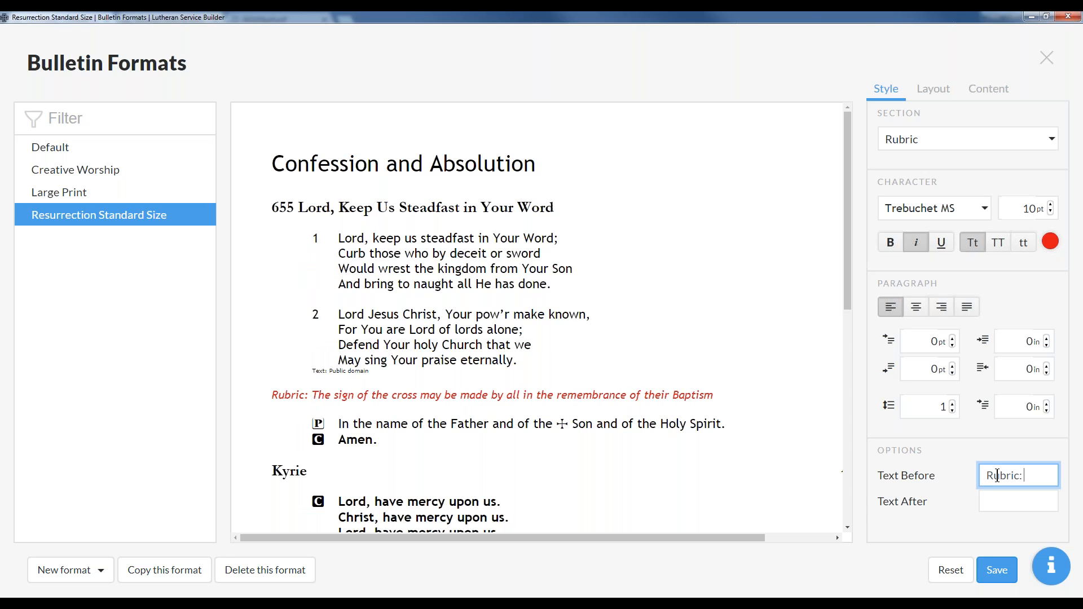
{"action": "key", "text": "ctrl+a"}
{"action": "key", "text": "BackSpace"}
- Save the style changes and set the format's page size to Legal (8.5" x 14")
{"action": "left_click", "coordinate": [997, 570]}
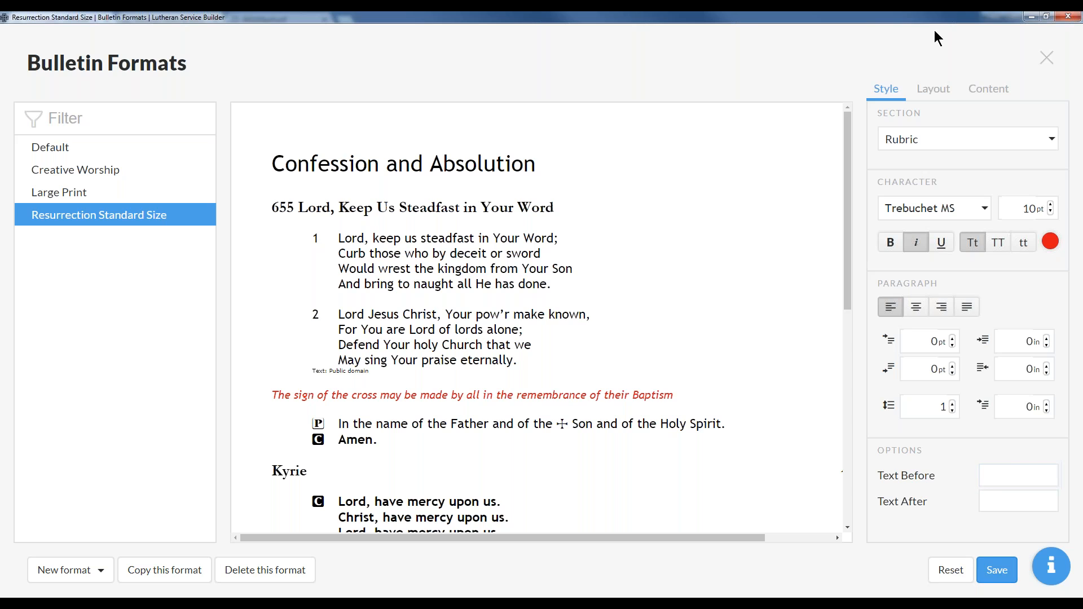
{"action": "left_click", "coordinate": [928, 93]}
{"action": "left_click", "coordinate": [926, 141]}
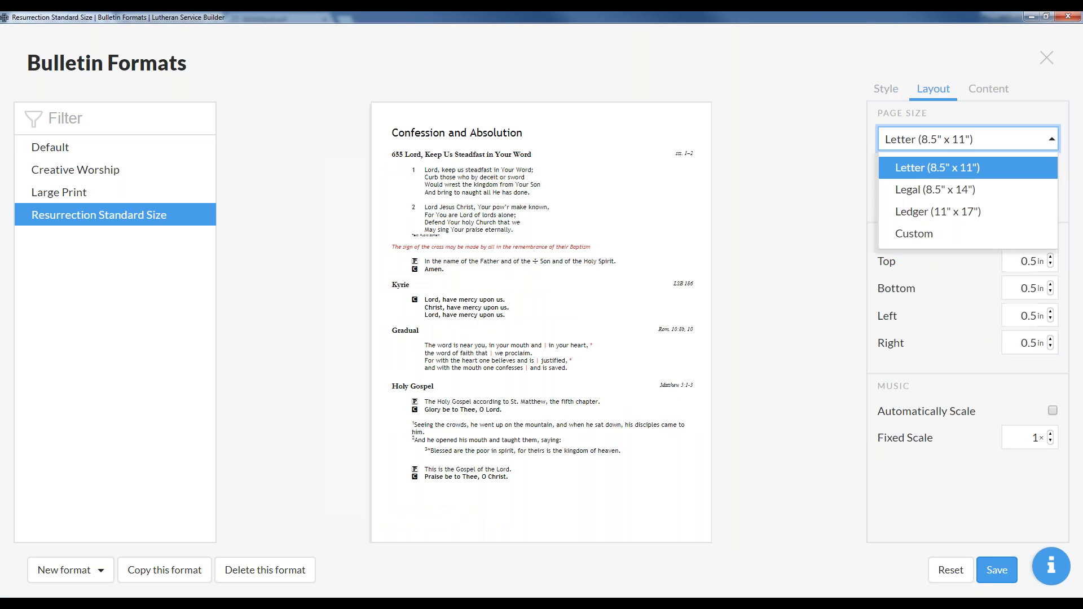
{"action": "left_click", "coordinate": [952, 192]}
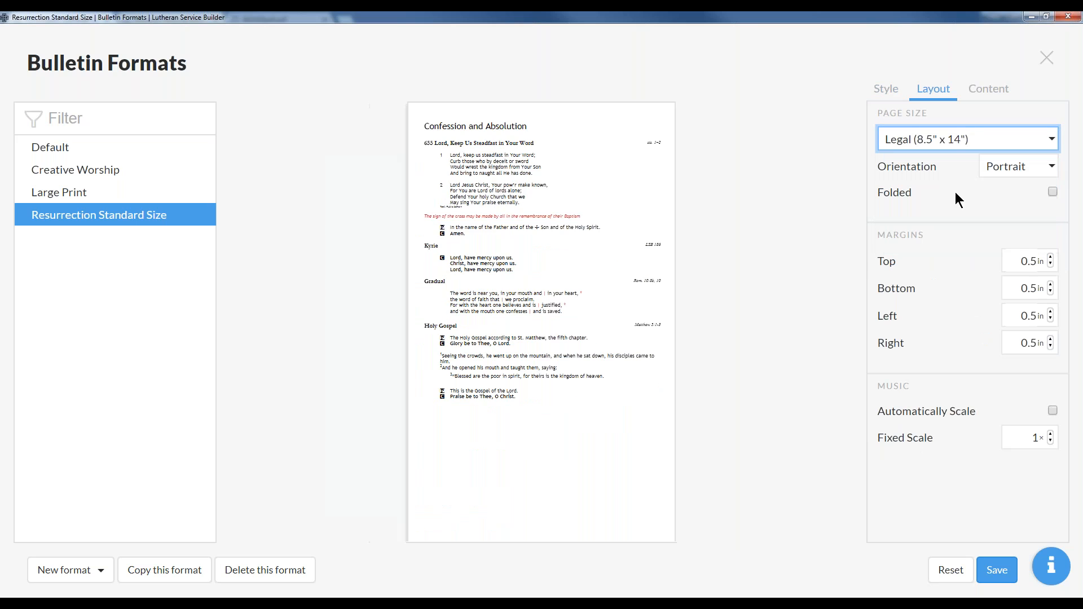
- Make the page layout landscape and folded, and enable automatic scaling of the music
{"action": "left_click", "coordinate": [1037, 167]}
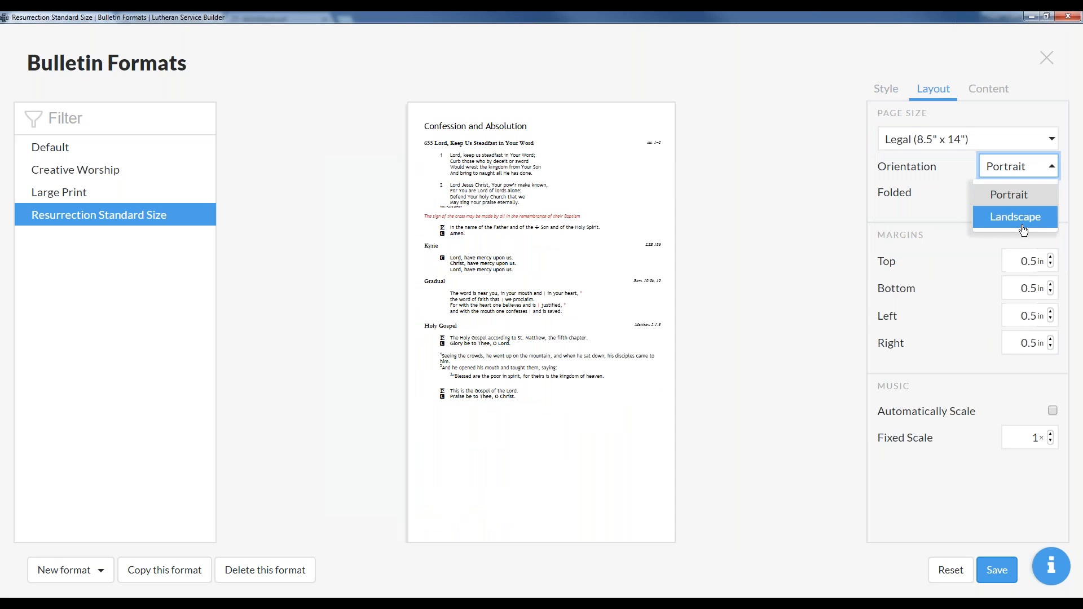
{"action": "left_click", "coordinate": [1052, 192]}
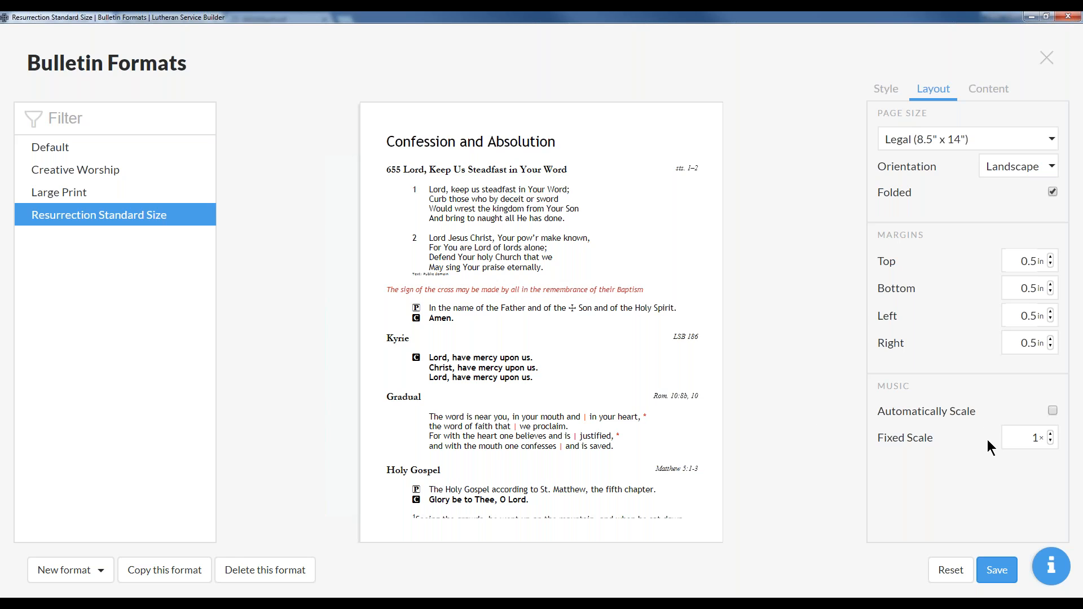
{"action": "left_click", "coordinate": [1052, 411]}
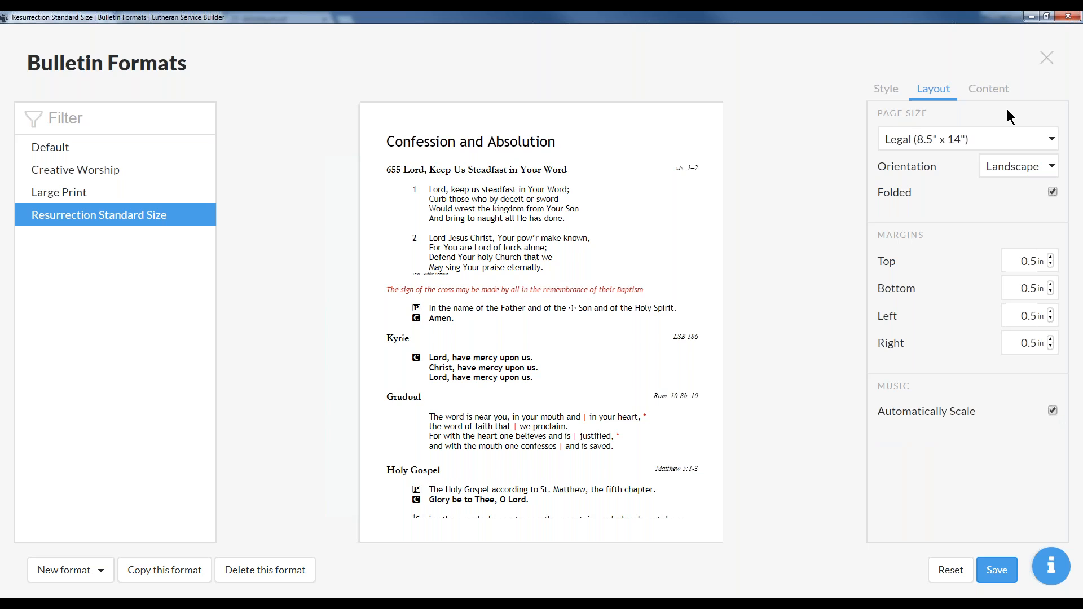
- Hide all headings in the format's content settings, and switch the visibility of all rubrics off and back on
{"action": "left_click", "coordinate": [988, 89]}
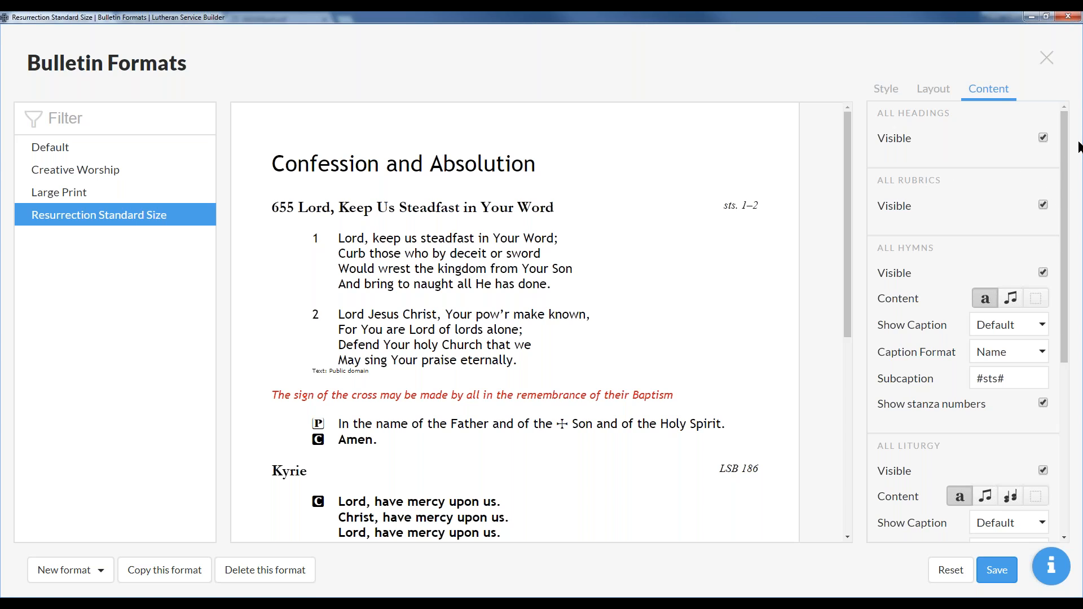
{"action": "left_click", "coordinate": [1043, 137]}
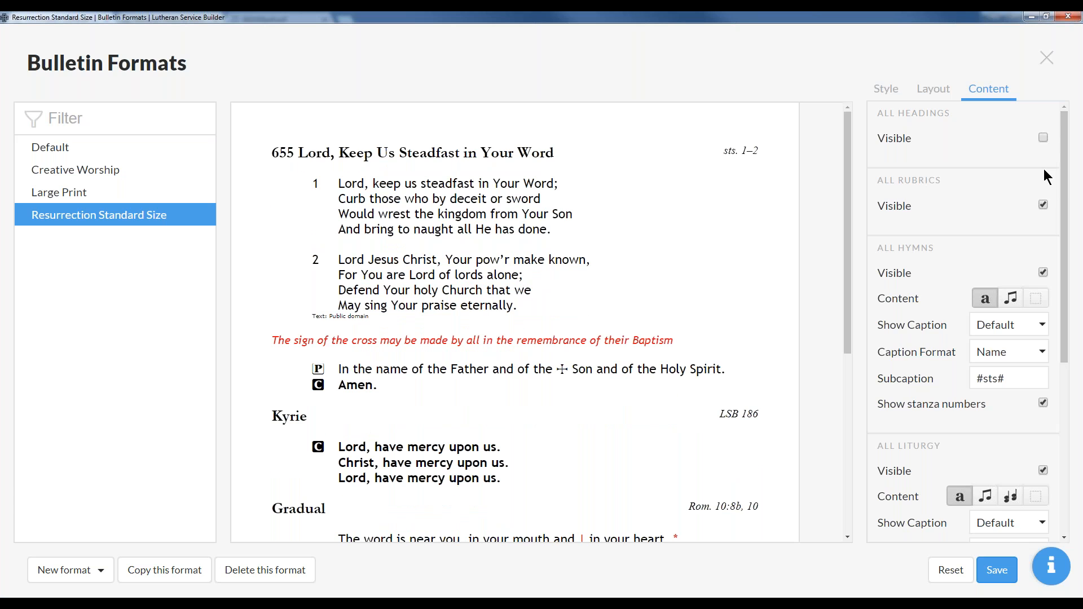
{"action": "left_click", "coordinate": [1043, 205]}
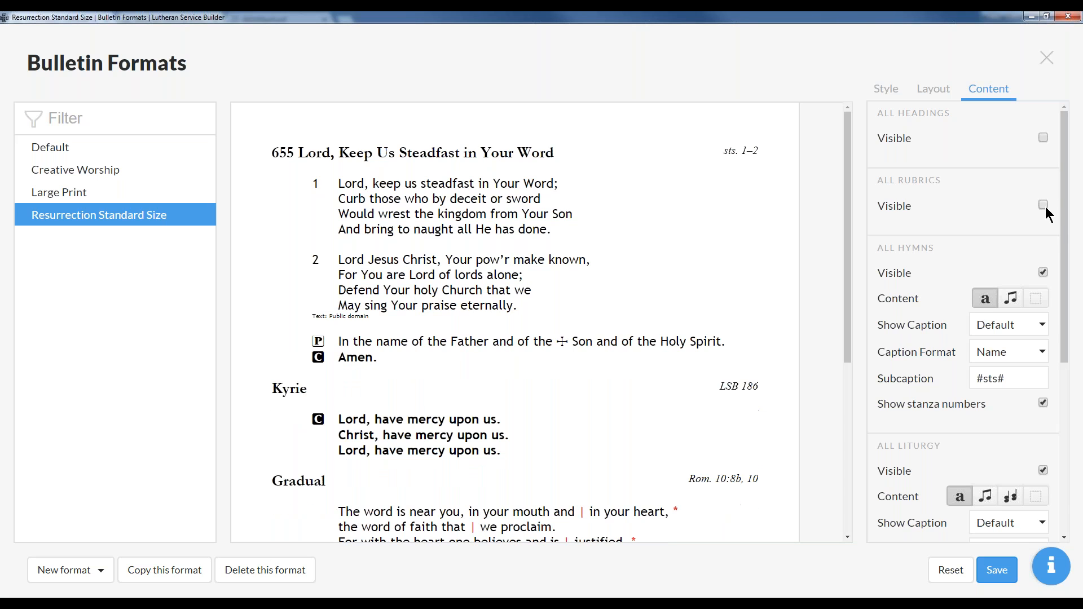
{"action": "left_click", "coordinate": [1043, 206]}
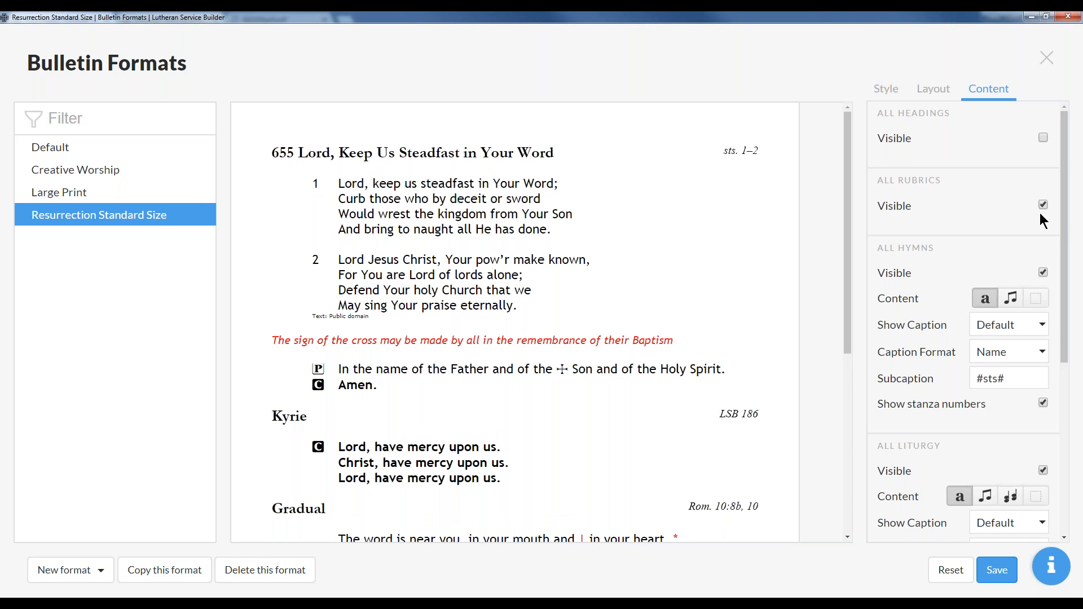
- Set the content of all hymns to music notation instead of text only
{"action": "scroll", "coordinate": [1018, 236], "scroll_direction": "down", "scroll_amount": 1}
{"action": "scroll", "coordinate": [1011, 235], "scroll_direction": "up", "scroll_amount": 1}
{"action": "scroll", "coordinate": [932, 284], "scroll_direction": "down", "scroll_amount": 1}
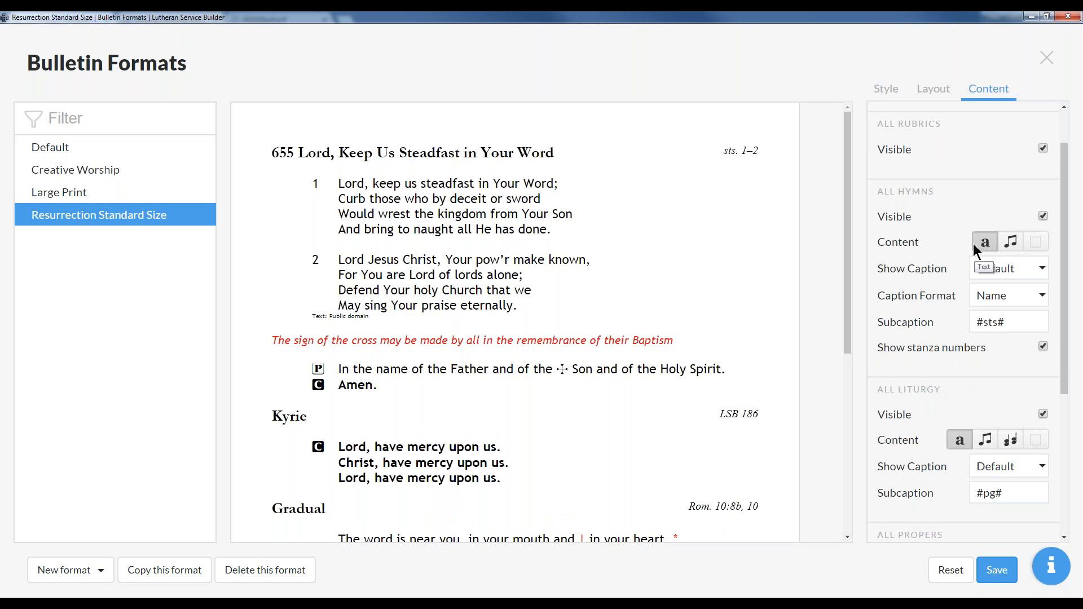
{"action": "left_click", "coordinate": [1007, 242]}
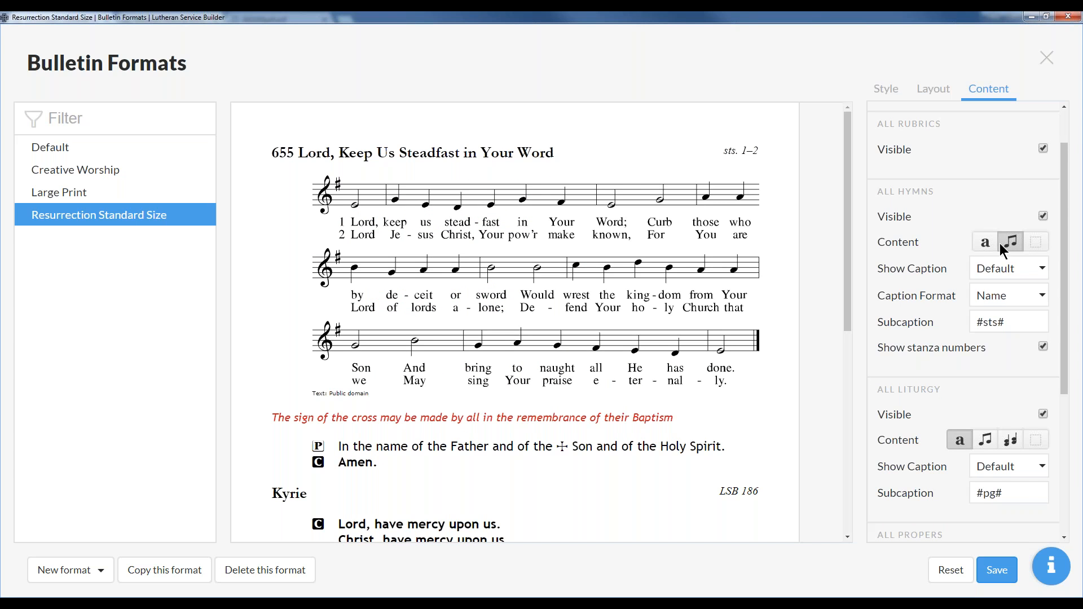
- Try the Always and Never options for showing hymn captions, and return the setting to Default
{"action": "left_click", "coordinate": [1038, 271]}
{"action": "left_click", "coordinate": [1019, 322]}
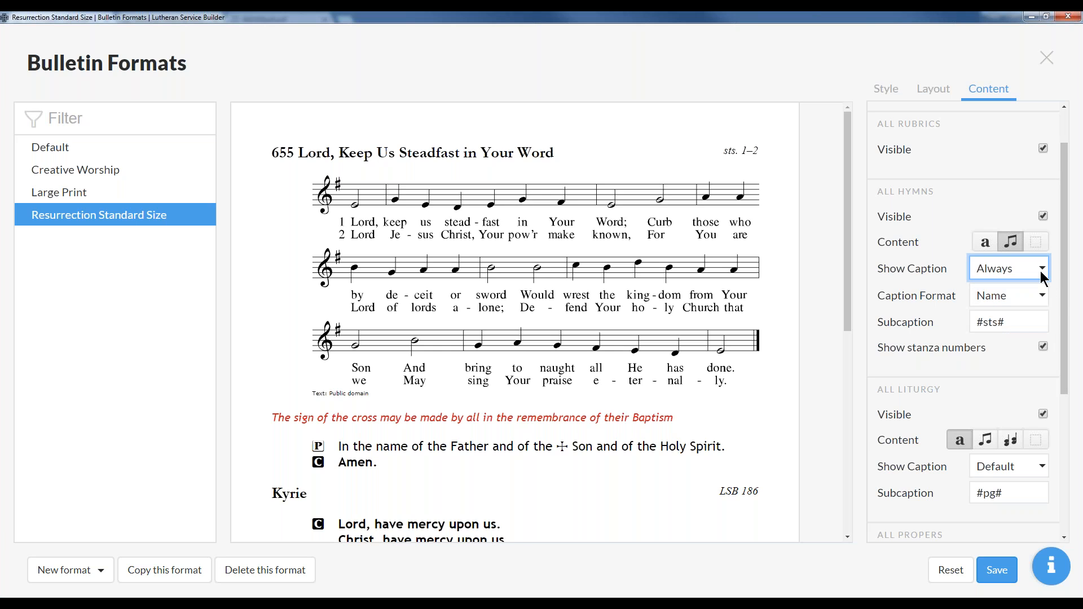
{"action": "left_click", "coordinate": [1039, 269]}
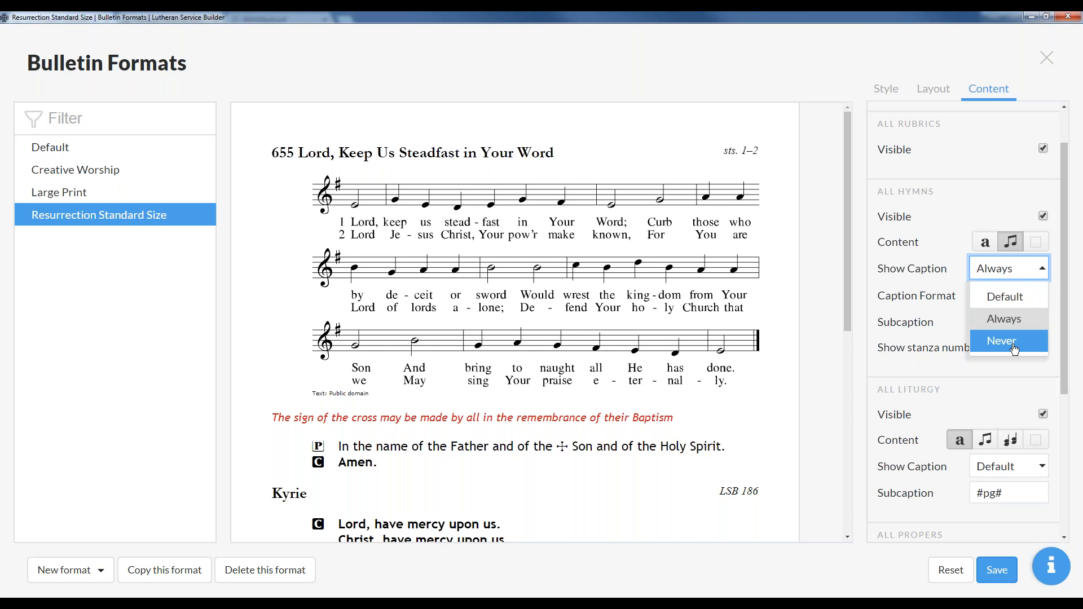
{"action": "left_click", "coordinate": [1015, 341]}
{"action": "left_click", "coordinate": [1042, 271]}
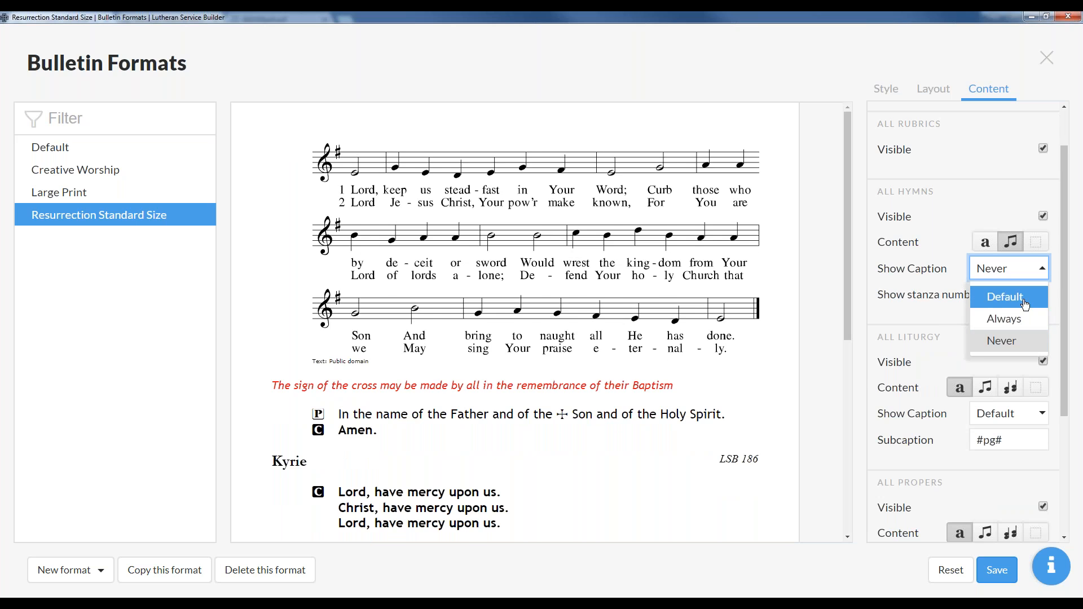
{"action": "left_click", "coordinate": [1014, 296]}
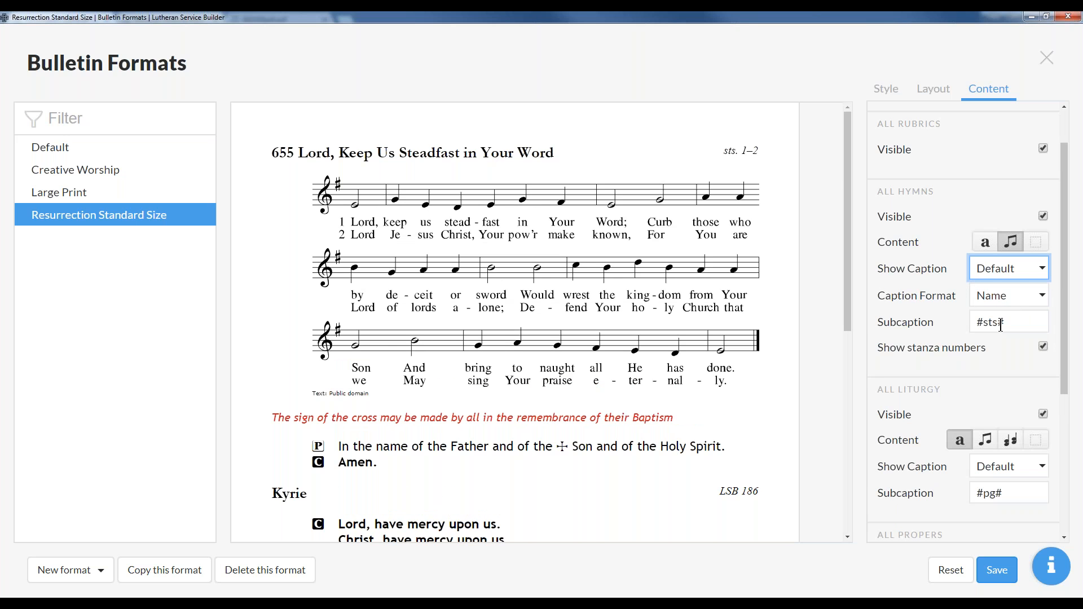
- Set the caption format of all hymns to Role: Name
{"action": "left_click", "coordinate": [1026, 294]}
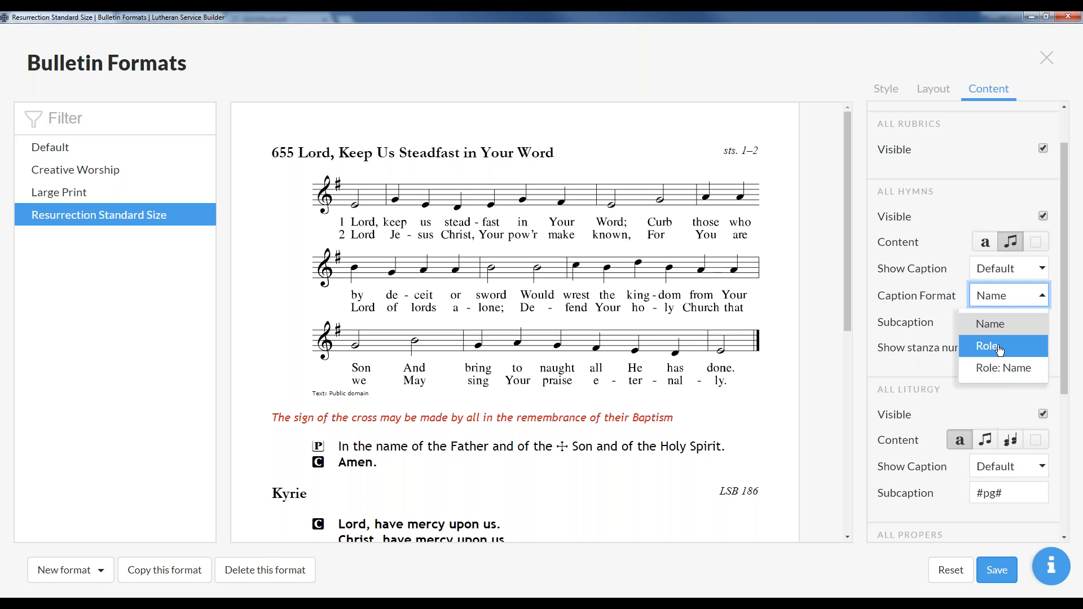
{"action": "left_click", "coordinate": [995, 369]}
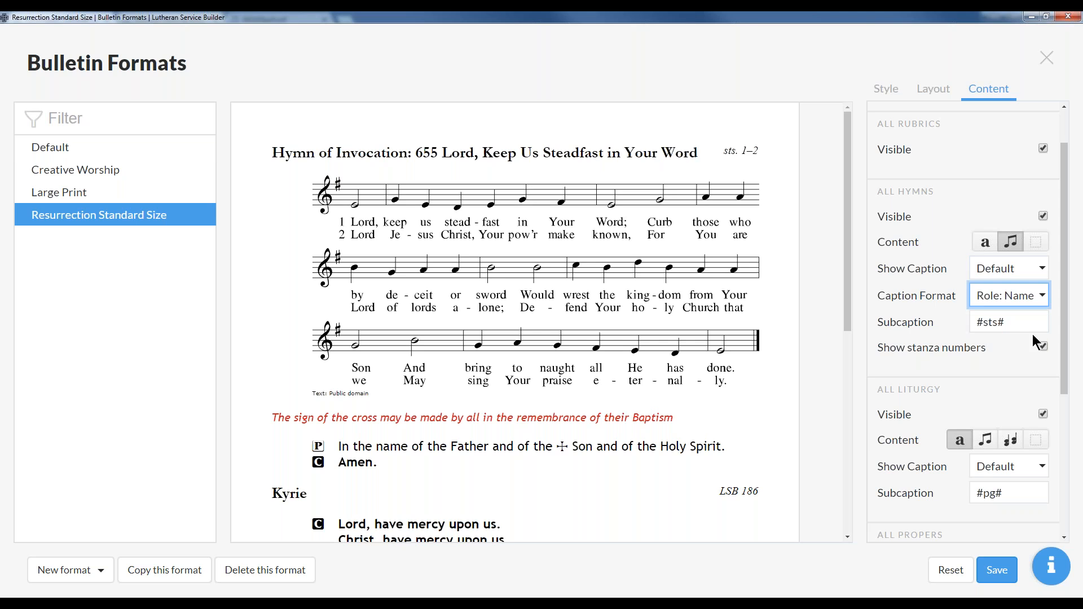
- Turn off the stanza numbers for all hymns in the format's content settings
{"action": "left_click", "coordinate": [1017, 323]}
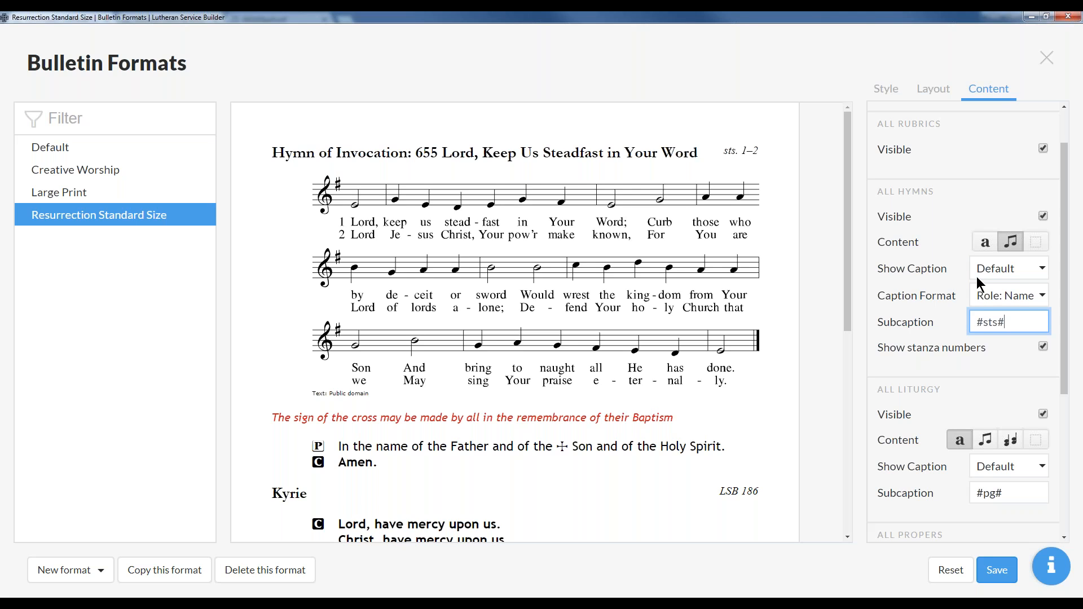
{"action": "left_click", "coordinate": [1043, 346]}
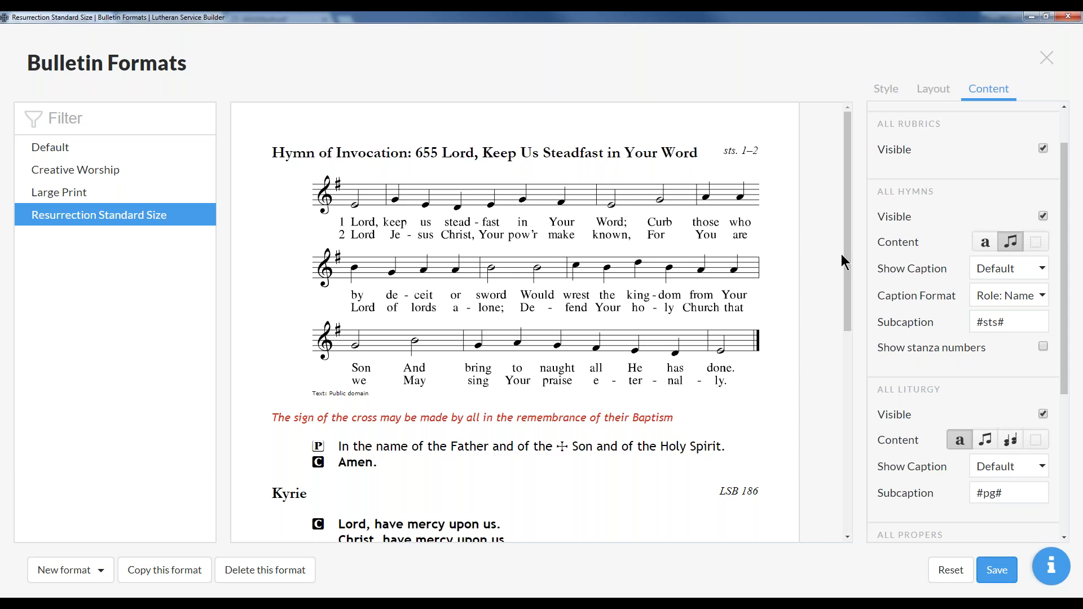
- Try the melody and setting notation options for the content of all liturgy, and return it to text only
{"action": "scroll", "coordinate": [841, 254], "scroll_direction": "down", "scroll_amount": 3}
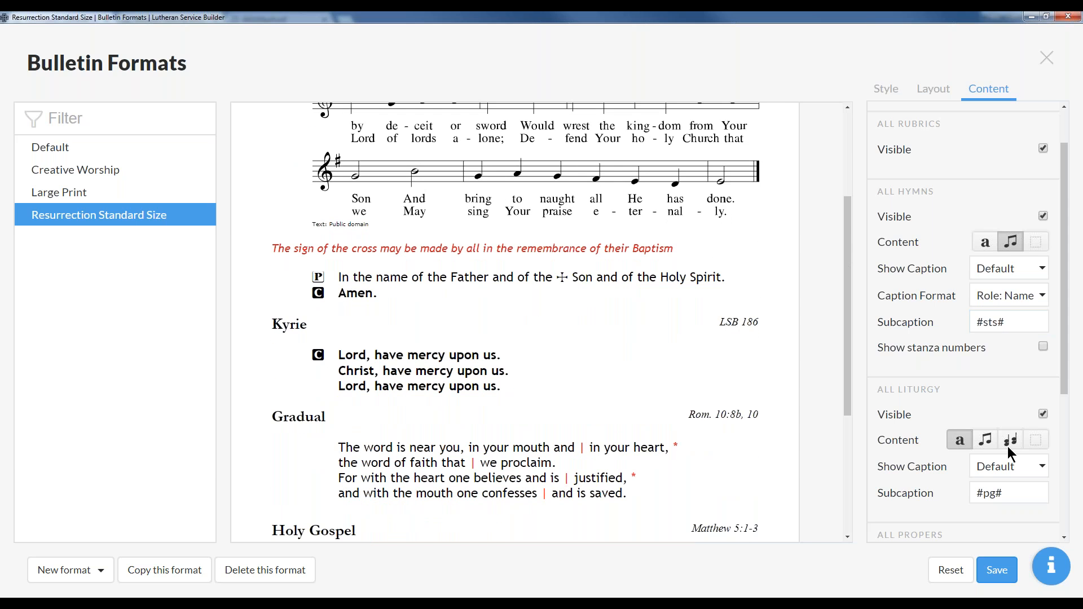
{"action": "scroll", "coordinate": [1024, 434], "scroll_direction": "down", "scroll_amount": 4}
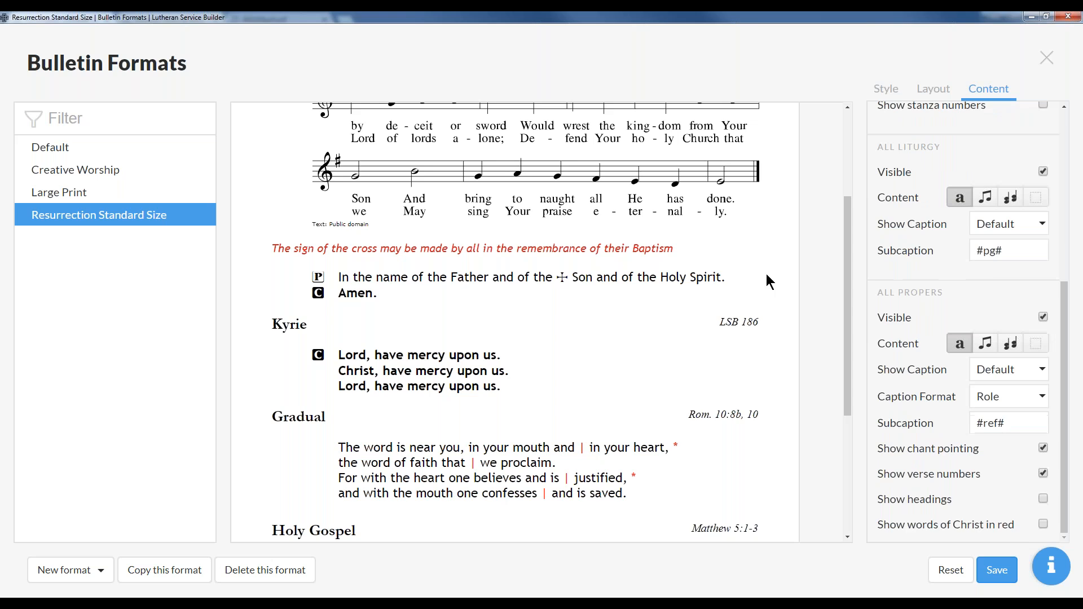
{"action": "scroll", "coordinate": [947, 265], "scroll_direction": "up", "scroll_amount": 1}
{"action": "left_click", "coordinate": [985, 255]}
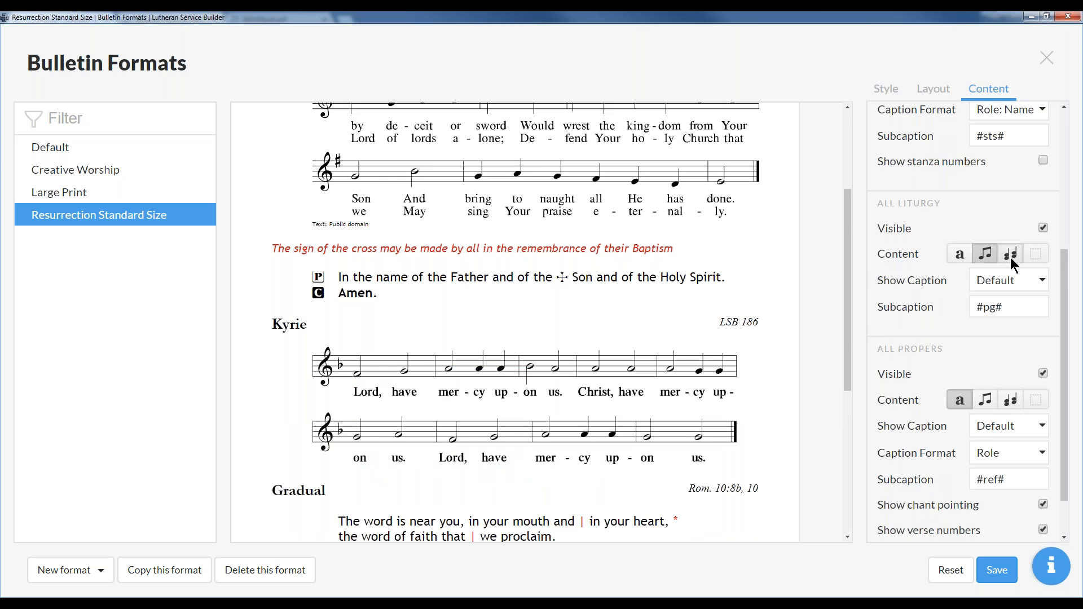
{"action": "left_click", "coordinate": [1010, 257]}
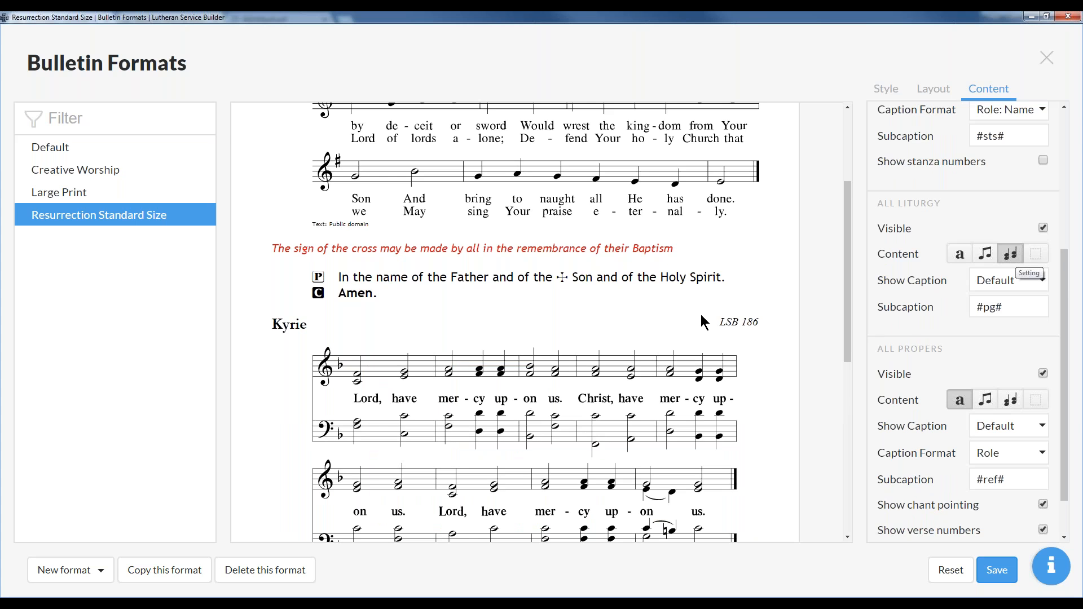
{"action": "left_click", "coordinate": [959, 254]}
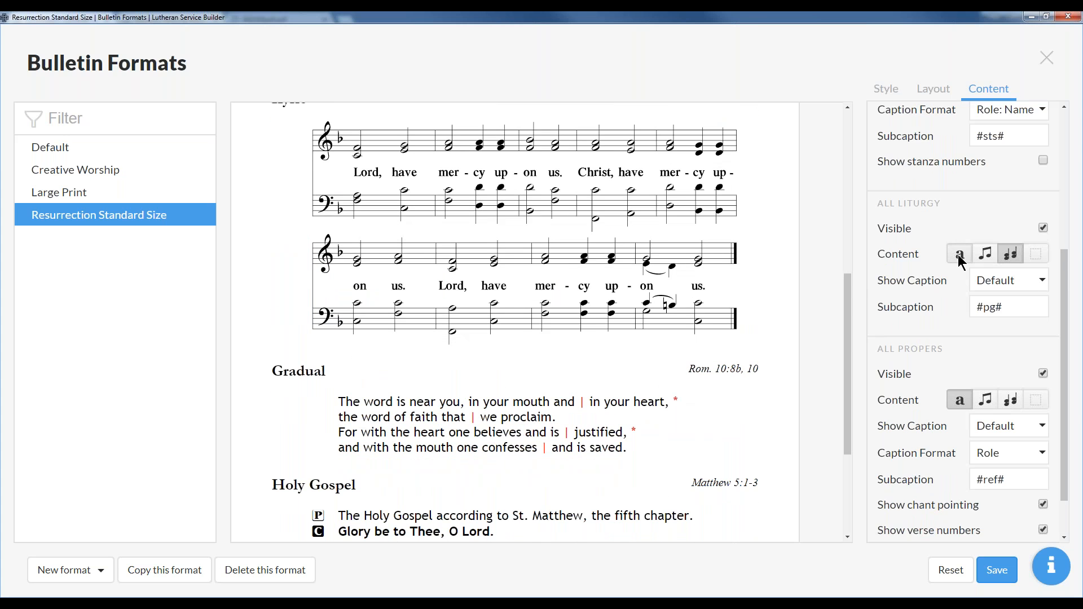
- Show the words of Christ in red for all propers, and switch the propers' headings on and back off
{"action": "scroll", "coordinate": [979, 367], "scroll_direction": "down", "scroll_amount": 1}
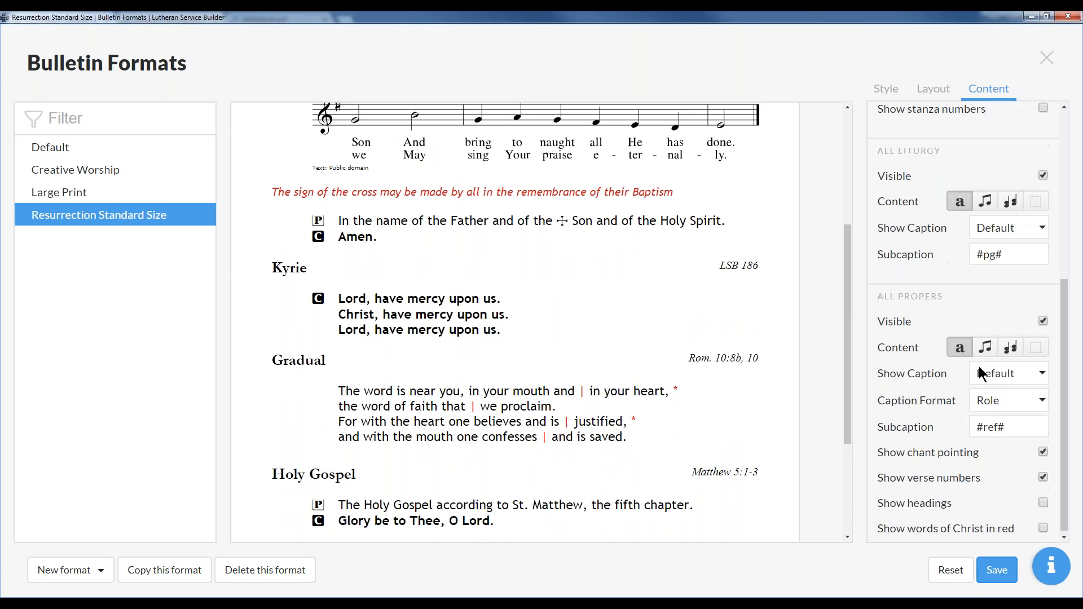
{"action": "scroll", "coordinate": [521, 356], "scroll_direction": "down", "scroll_amount": 4}
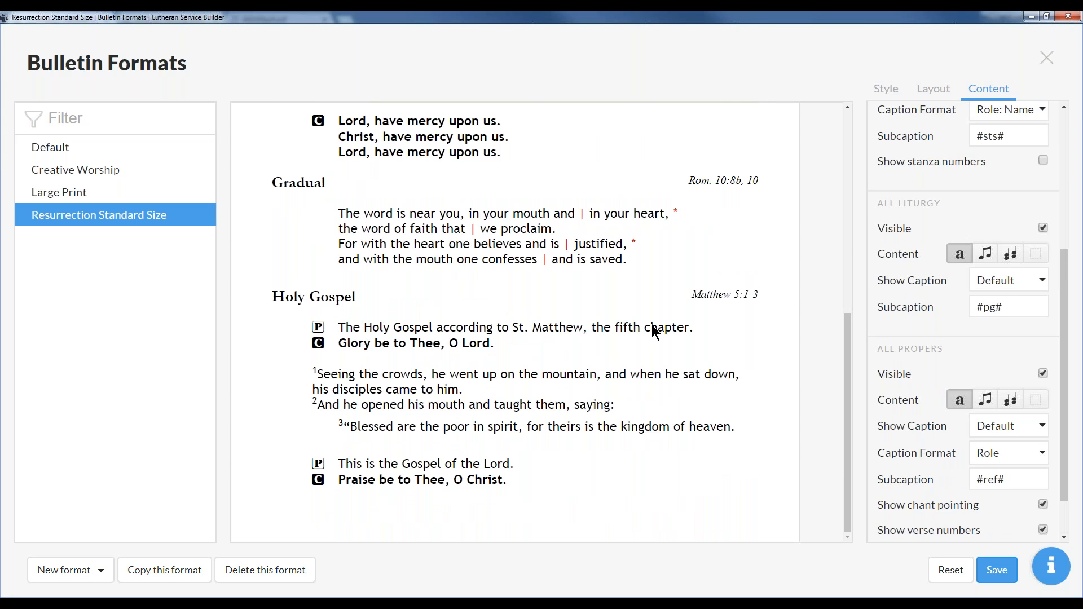
{"action": "scroll", "coordinate": [1004, 451], "scroll_direction": "down", "scroll_amount": 1}
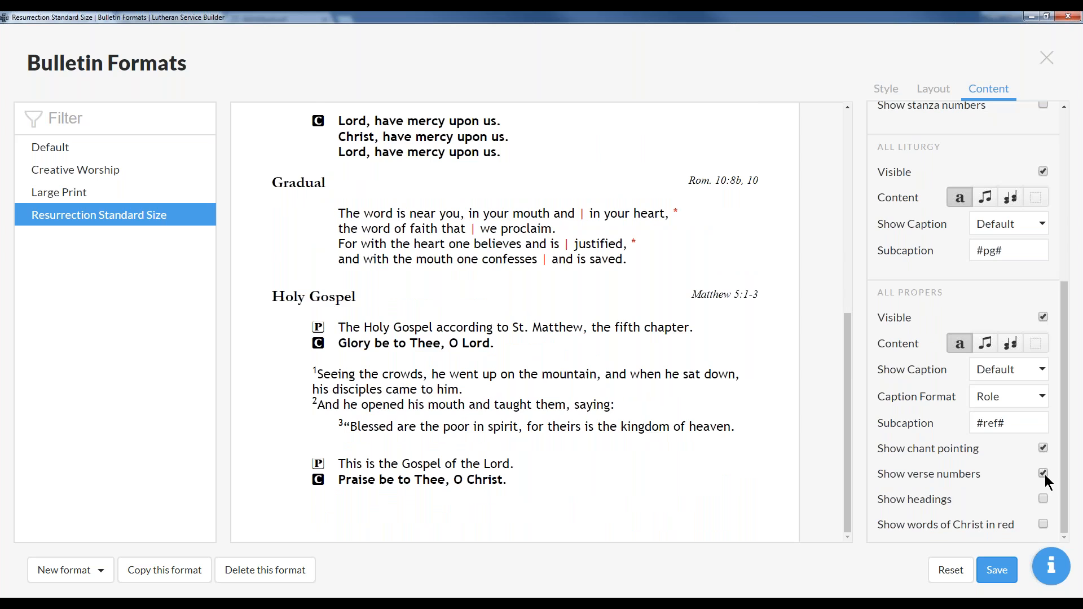
{"action": "left_click", "coordinate": [1042, 525]}
{"action": "left_click", "coordinate": [1043, 500]}
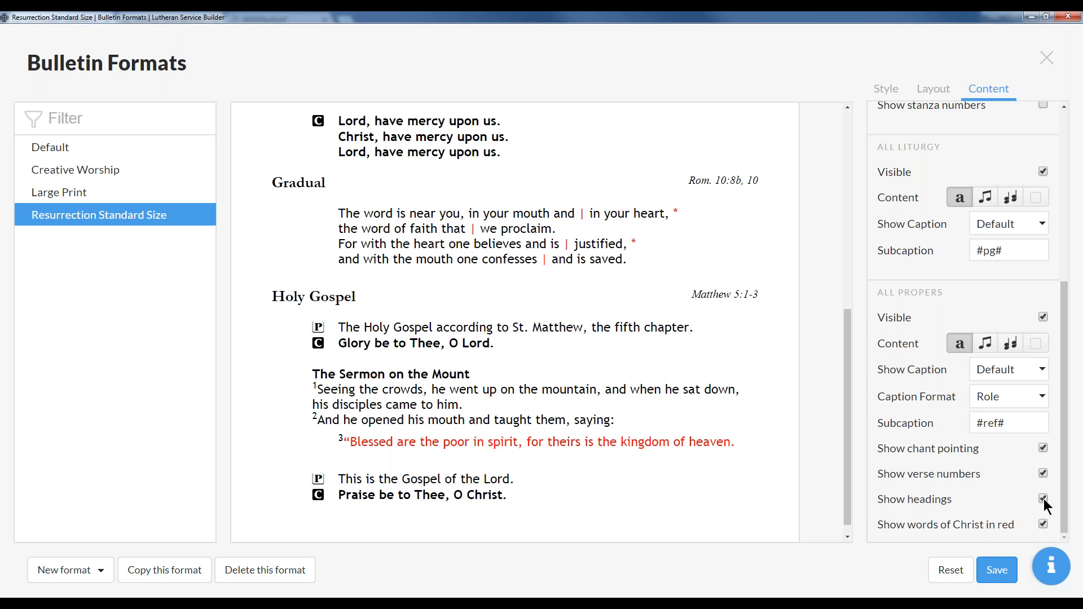
{"action": "left_click", "coordinate": [1022, 502]}
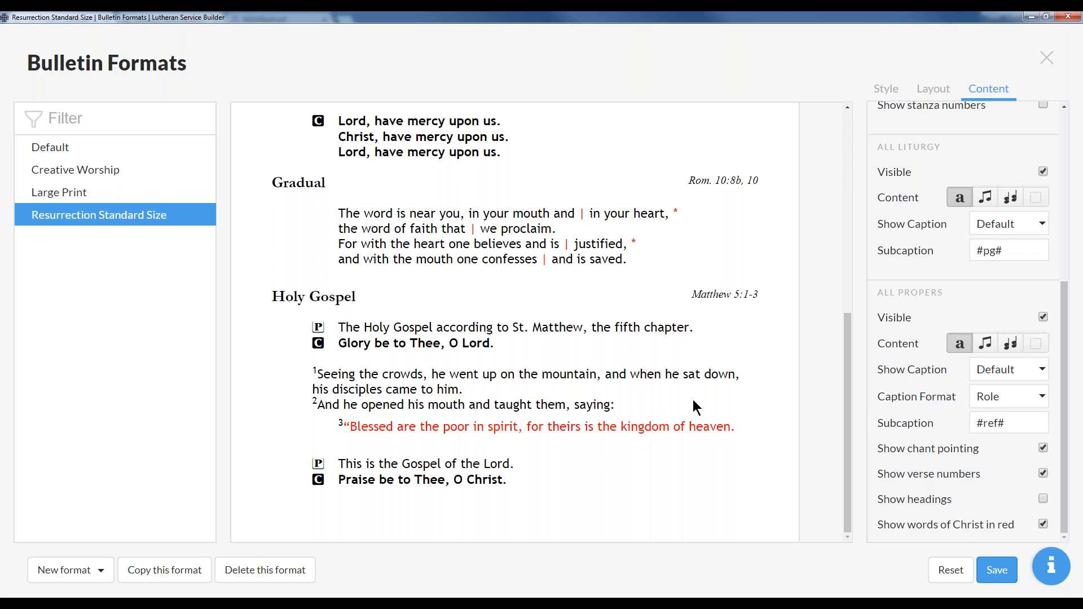
- Save the Resurrection Standard Size format and close the bulletin format editor
{"action": "scroll", "coordinate": [692, 400], "scroll_direction": "up", "scroll_amount": 10}
{"action": "left_click", "coordinate": [993, 576]}
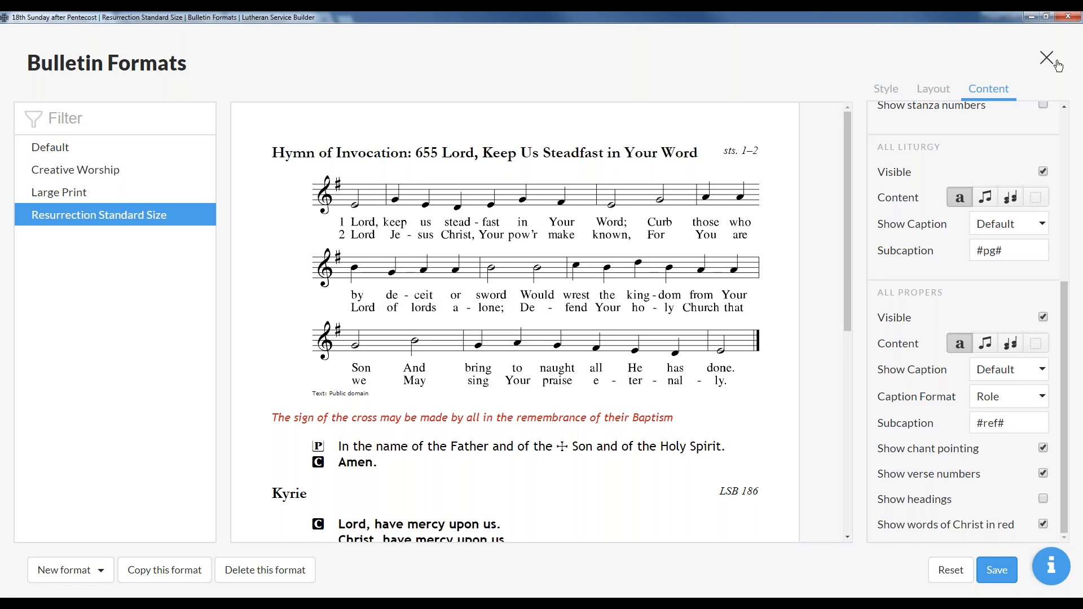
{"action": "left_click", "coordinate": [1046, 57]}
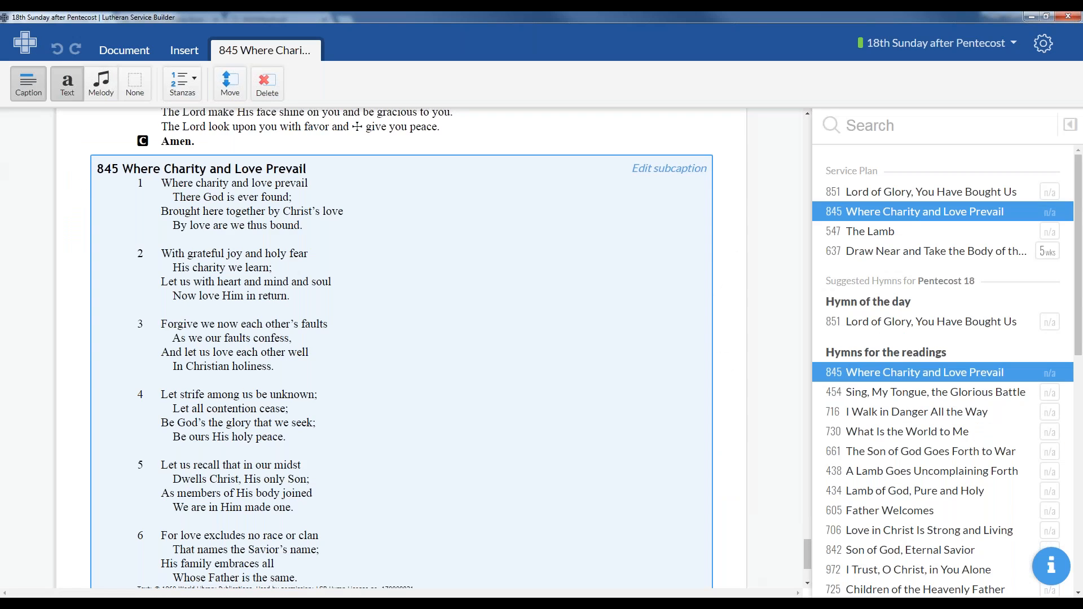
- Apply the Resurrection Standard Size bulletin format to the 18th Sunday after Pentecost service
{"action": "left_click", "coordinate": [140, 50]}
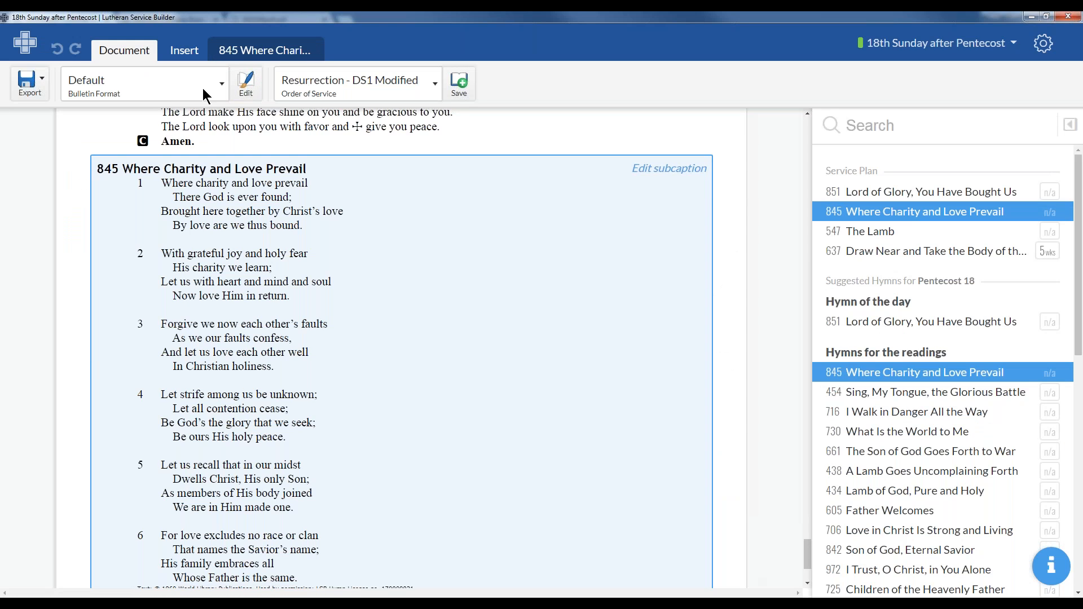
{"action": "left_click", "coordinate": [221, 87]}
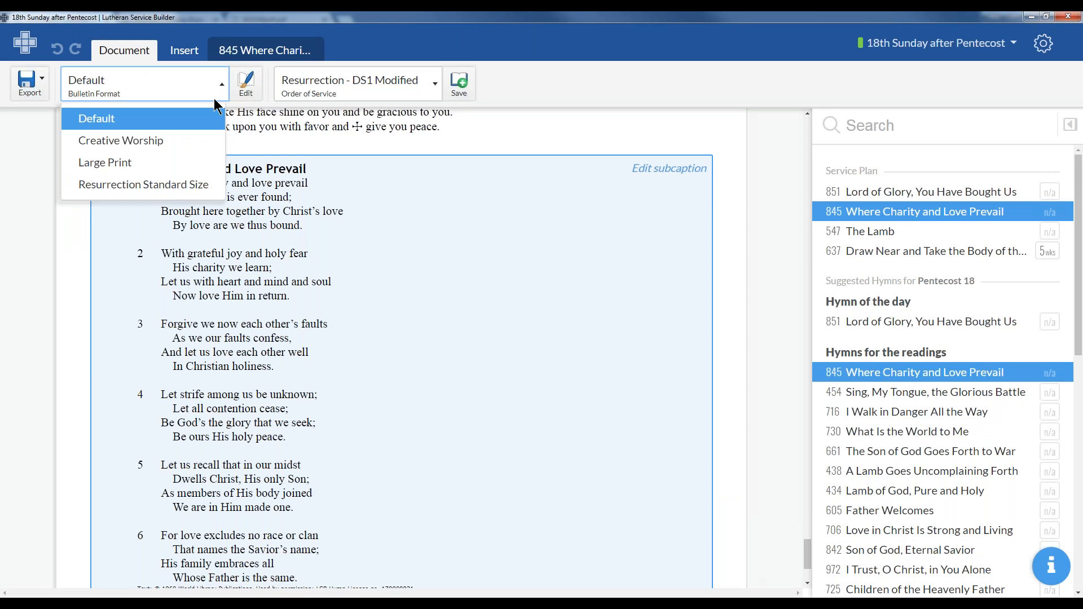
{"action": "left_click", "coordinate": [190, 188]}
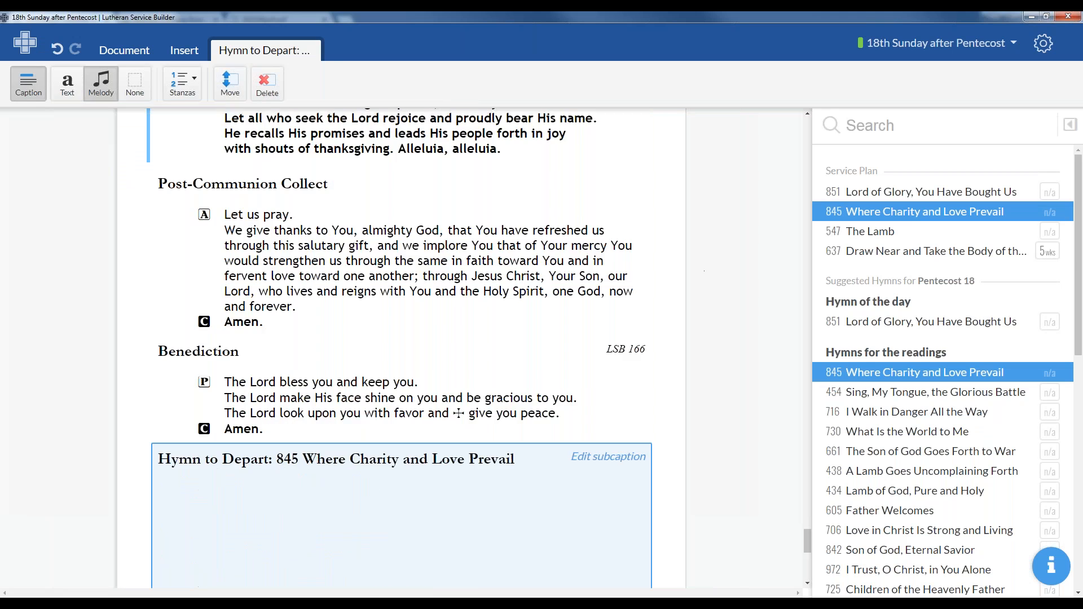
- Review the reformatted bulletin from the closing hymn back to the opening hymn, checking its captions, rubrics, music and readings
{"action": "scroll", "coordinate": [613, 345], "scroll_direction": "up", "scroll_amount": 5}
{"action": "scroll", "coordinate": [613, 345], "scroll_direction": "up", "scroll_amount": 15}
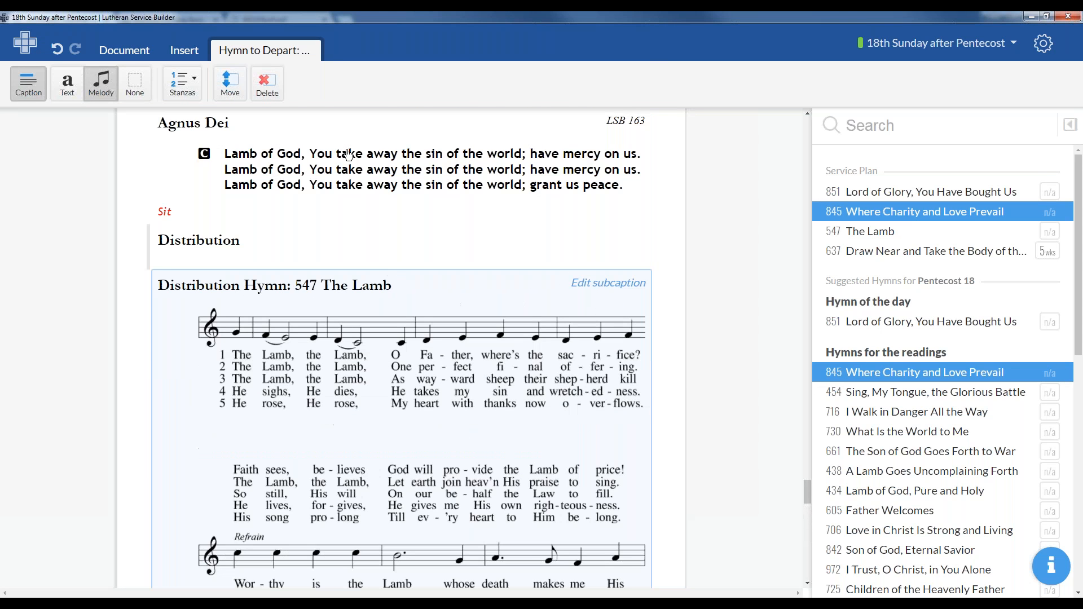
{"action": "scroll", "coordinate": [431, 227], "scroll_direction": "up", "scroll_amount": 4}
{"action": "scroll", "coordinate": [396, 370], "scroll_direction": "down", "scroll_amount": 5}
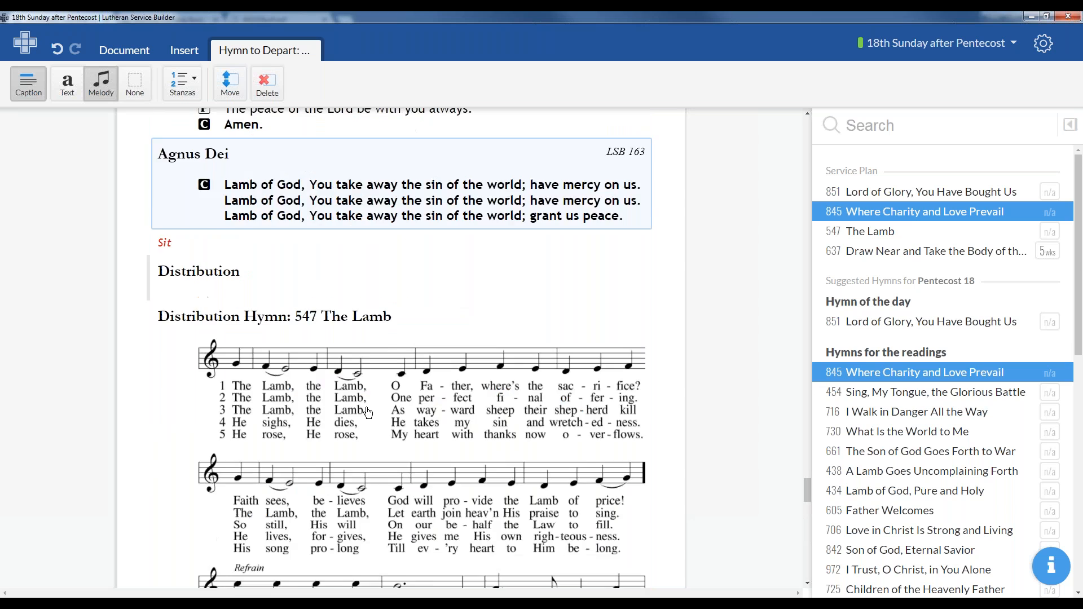
{"action": "scroll", "coordinate": [395, 366], "scroll_direction": "up", "scroll_amount": 8}
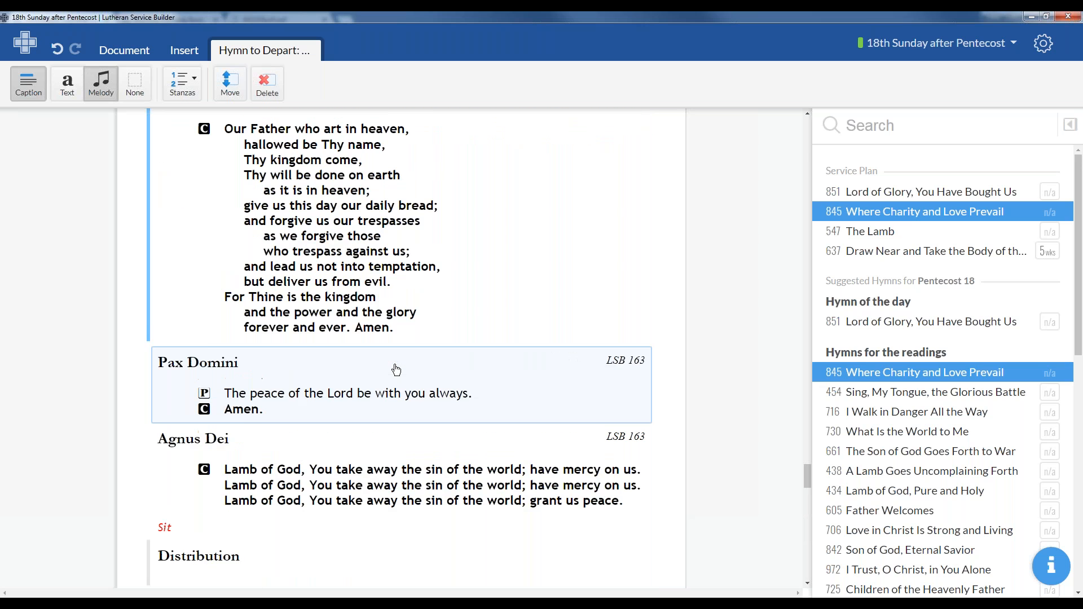
{"action": "scroll", "coordinate": [385, 288], "scroll_direction": "up", "scroll_amount": 10}
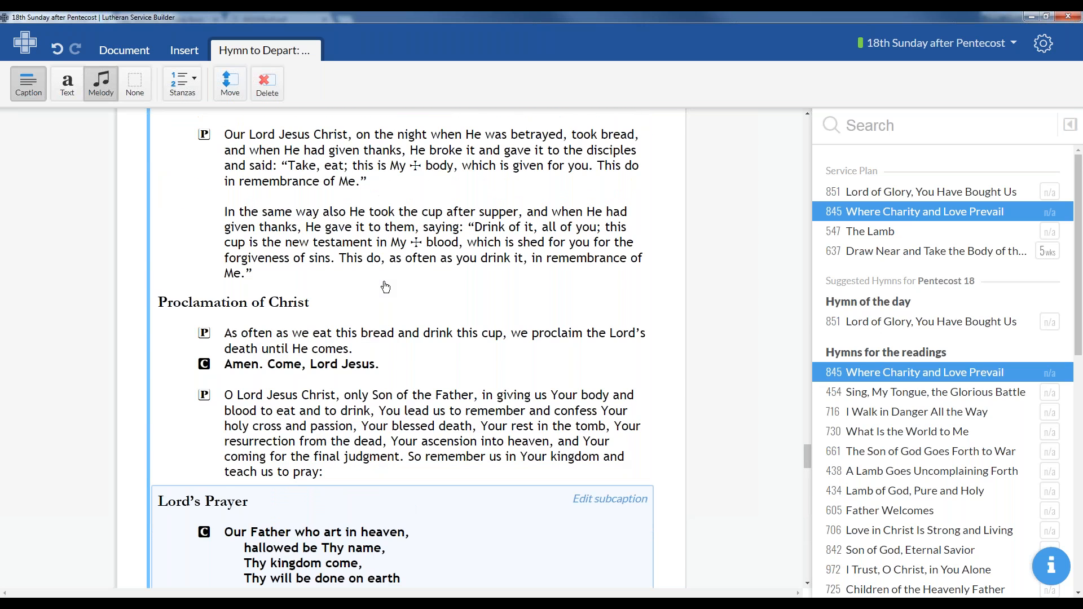
{"action": "scroll", "coordinate": [358, 308], "scroll_direction": "up", "scroll_amount": 12}
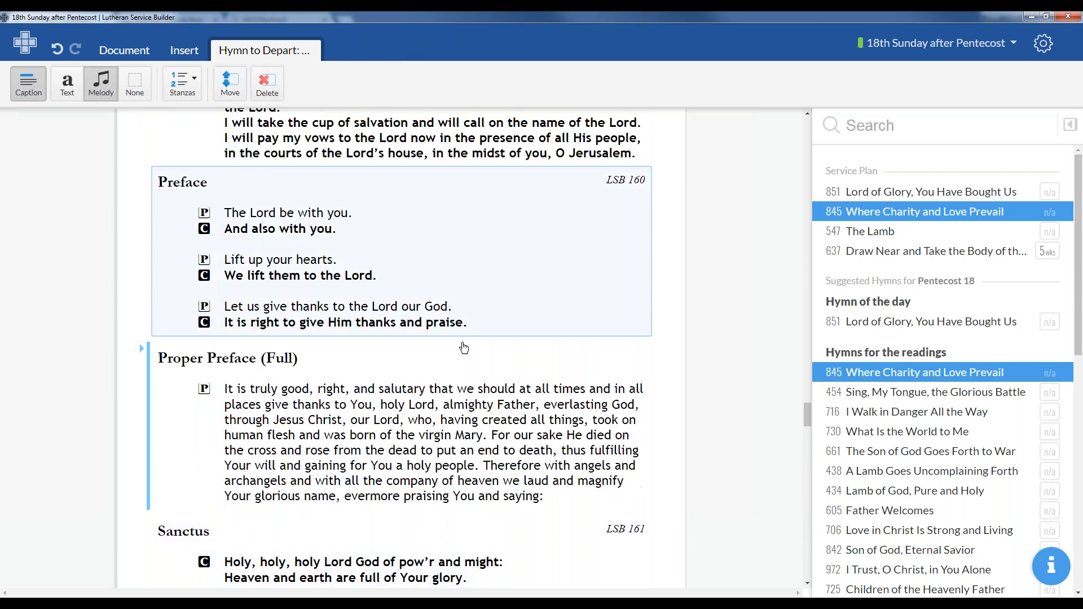
{"action": "scroll", "coordinate": [456, 341], "scroll_direction": "up", "scroll_amount": 12}
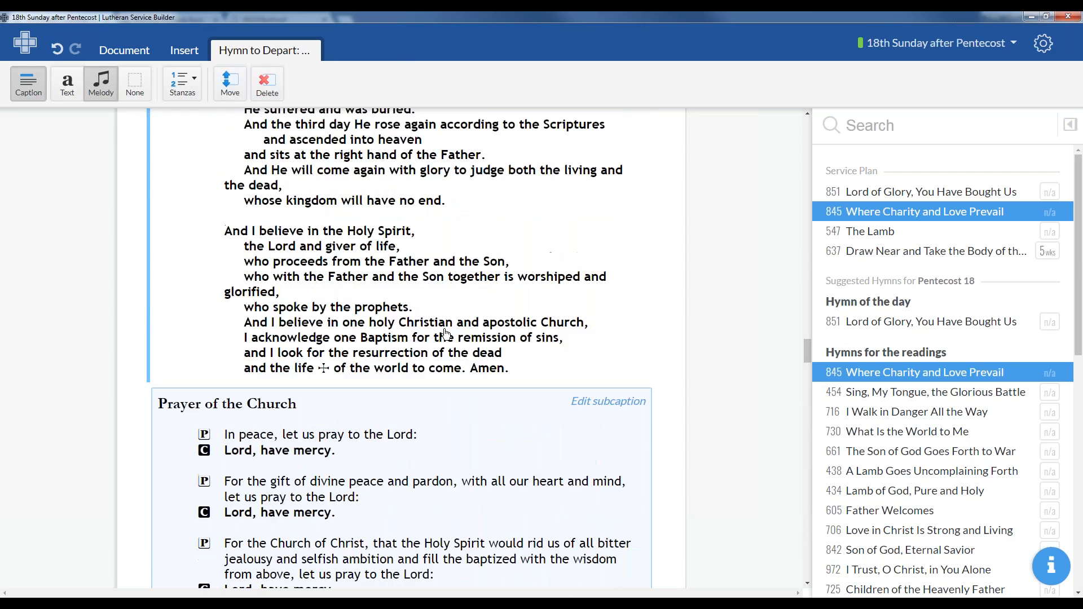
{"action": "scroll", "coordinate": [456, 320], "scroll_direction": "up", "scroll_amount": 15}
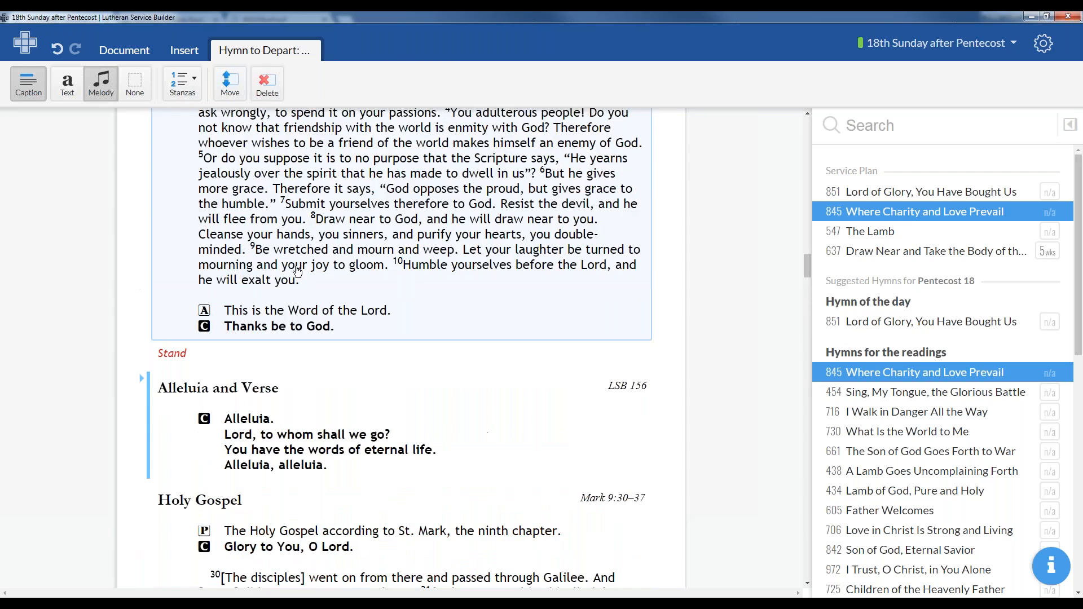
{"action": "left_click", "coordinate": [124, 50]}
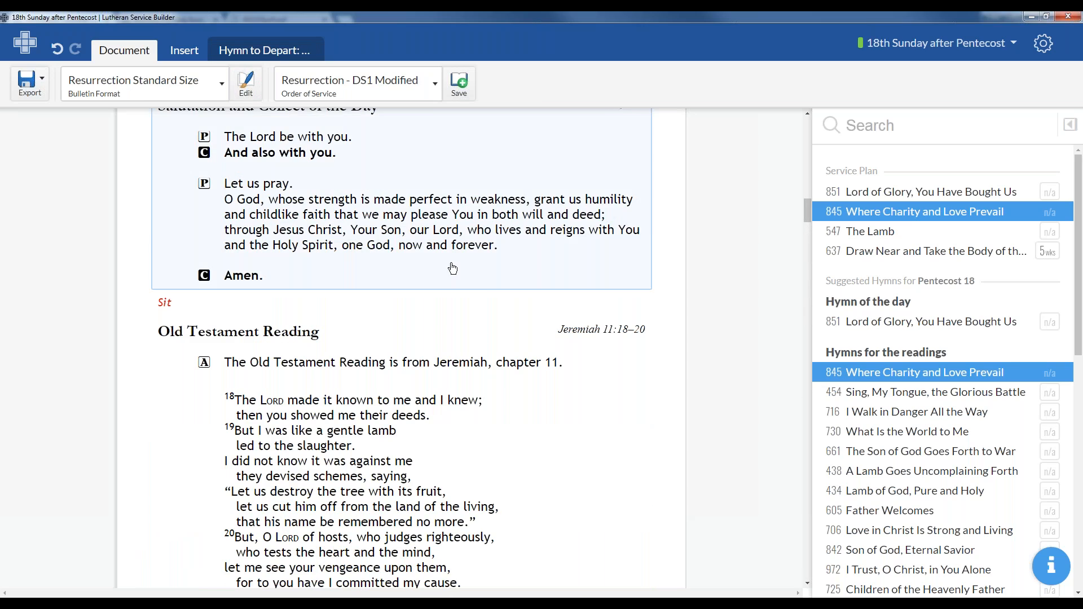
{"action": "scroll", "coordinate": [485, 291], "scroll_direction": "down", "scroll_amount": 1}
{"action": "scroll", "coordinate": [484, 290], "scroll_direction": "up", "scroll_amount": 13}
{"action": "scroll", "coordinate": [461, 284], "scroll_direction": "up", "scroll_amount": 18}
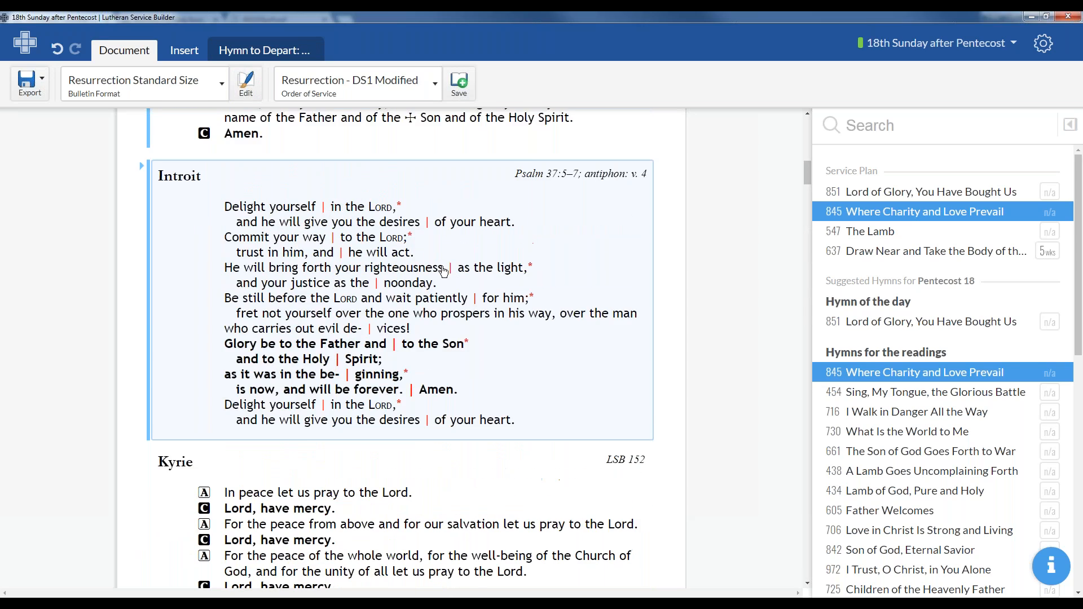
{"action": "scroll", "coordinate": [462, 284], "scroll_direction": "up", "scroll_amount": 1}
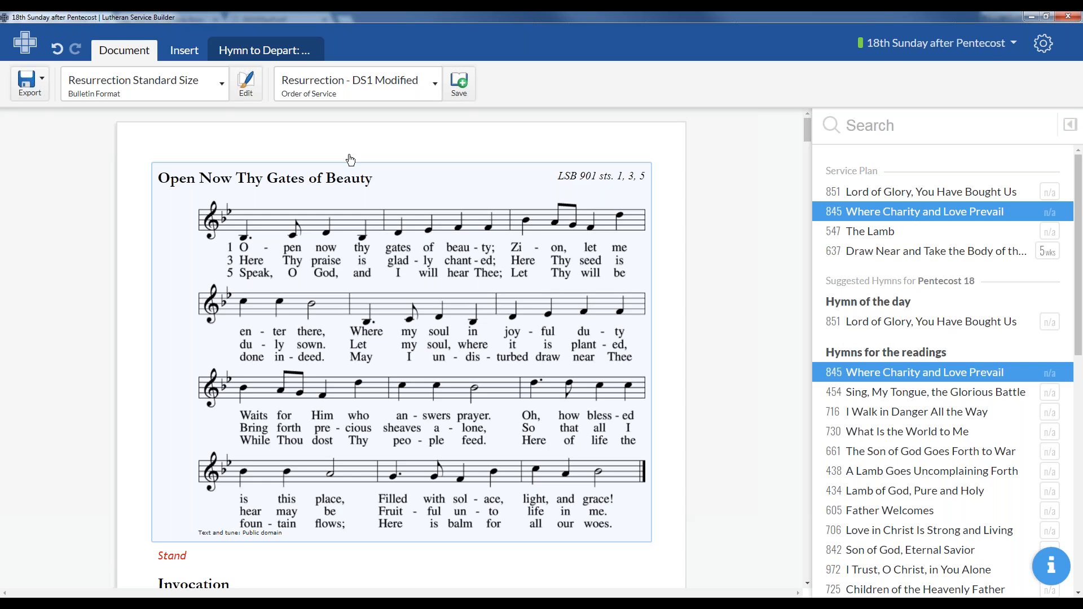
- Copy the Resurrection Standard Size bulletin format and name the copy "Resurrection Pastor's Bulletin"
{"action": "left_click", "coordinate": [1043, 44]}
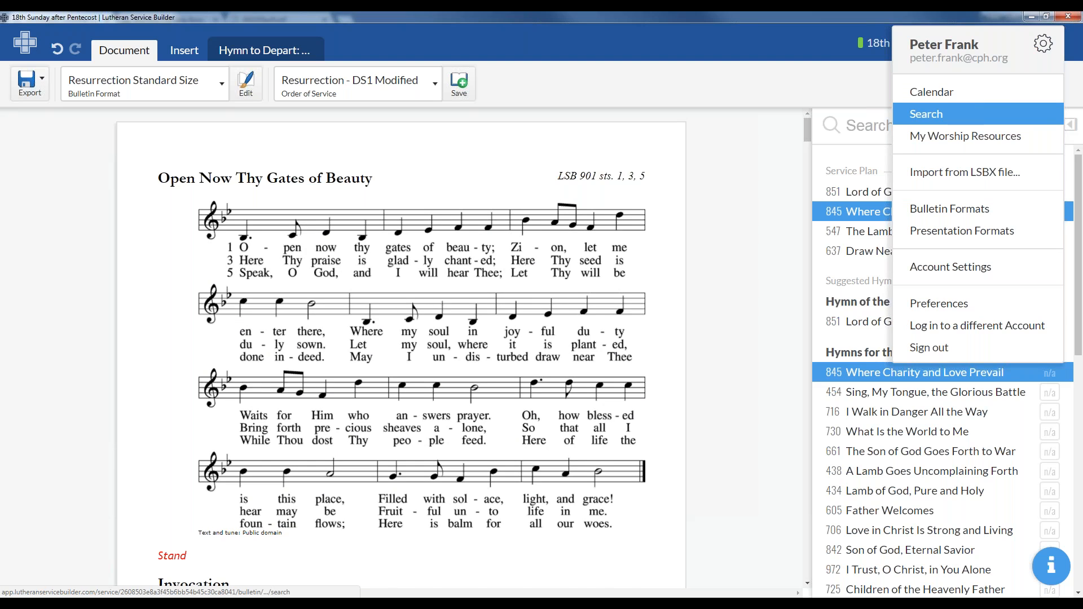
{"action": "left_click", "coordinate": [951, 217]}
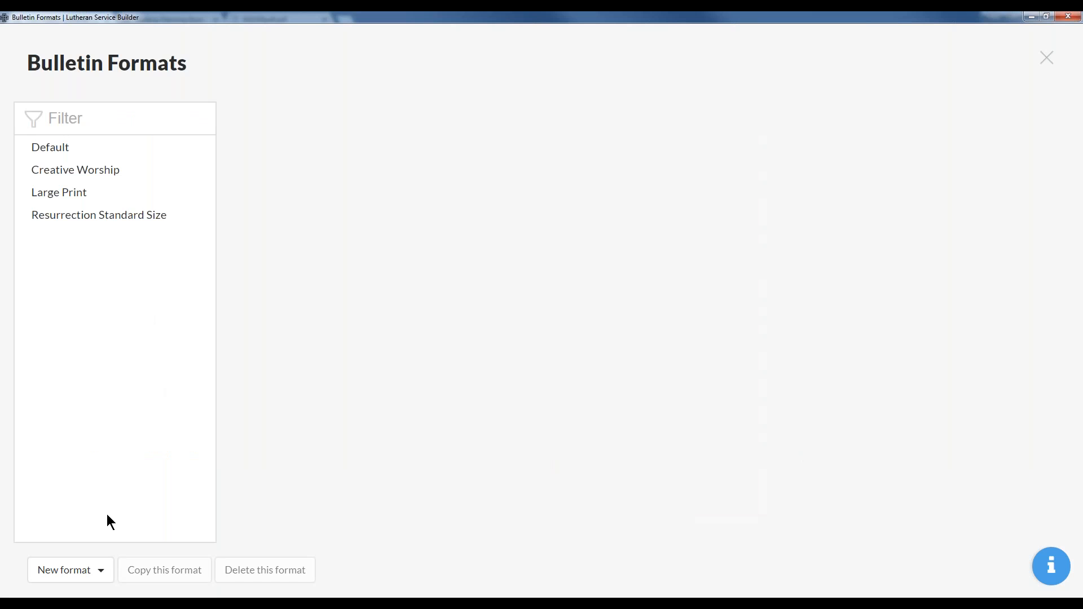
{"action": "left_click", "coordinate": [113, 224]}
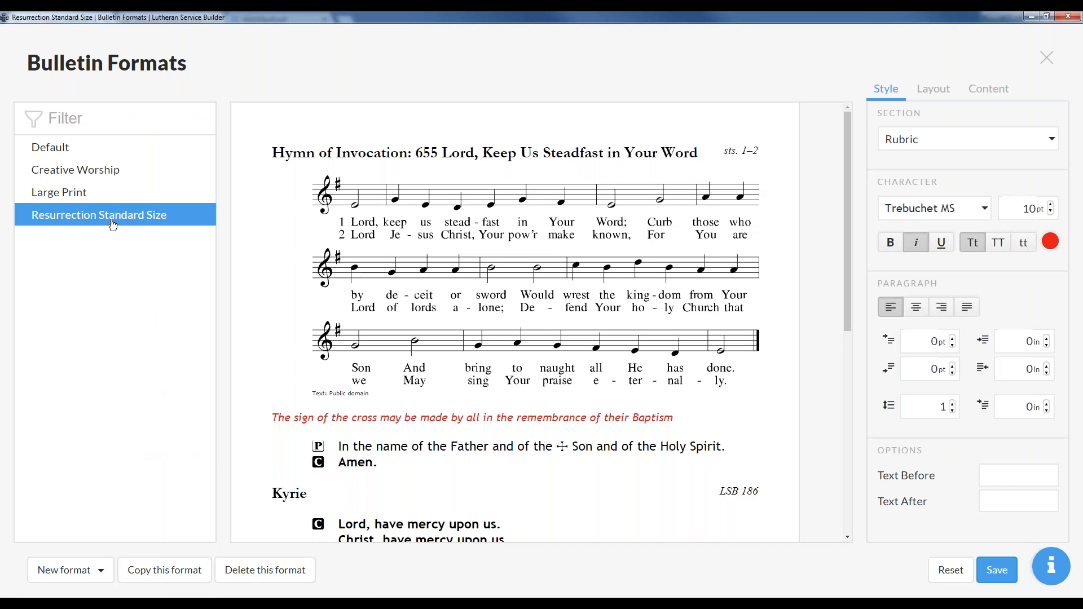
{"action": "left_click", "coordinate": [164, 569]}
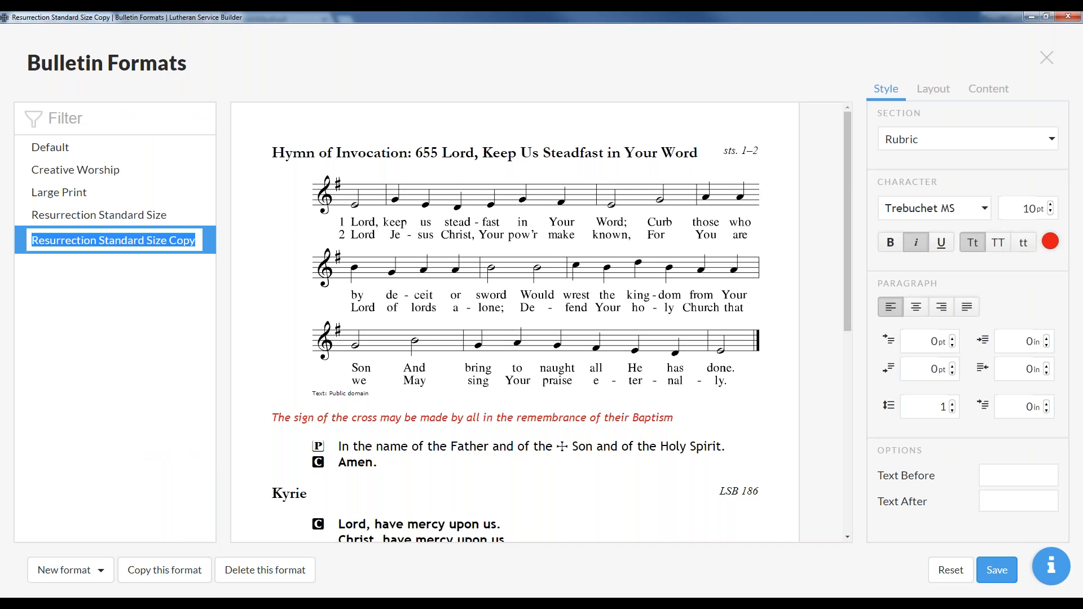
{"action": "left_click_drag", "start_coordinate": [97, 240], "coordinate": [197, 241]}
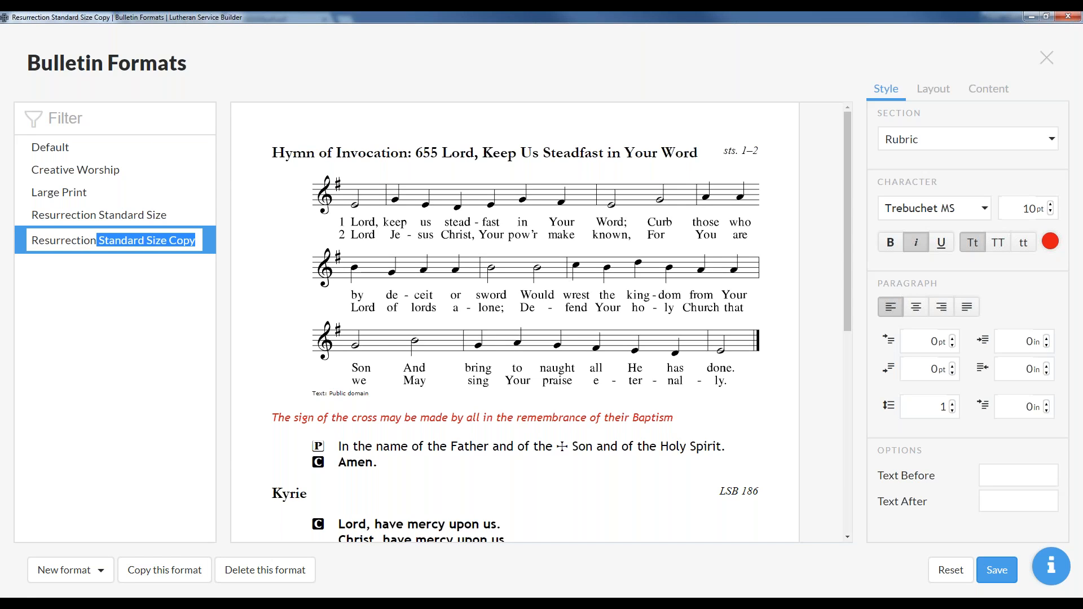
{"action": "type", "text": "Pastor's Bulletin"}
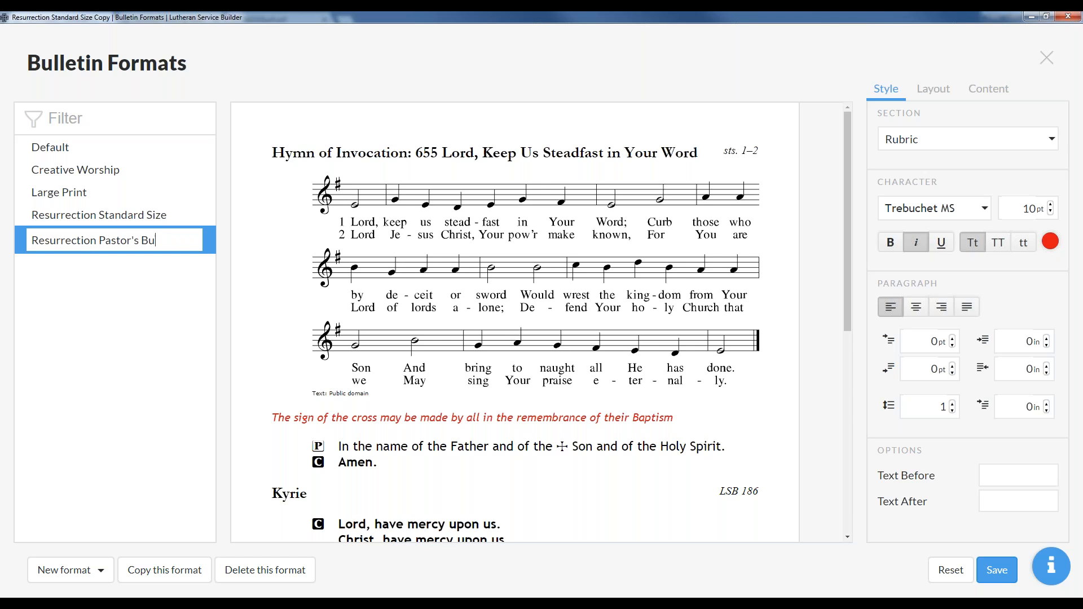
{"action": "left_click", "coordinate": [155, 326]}
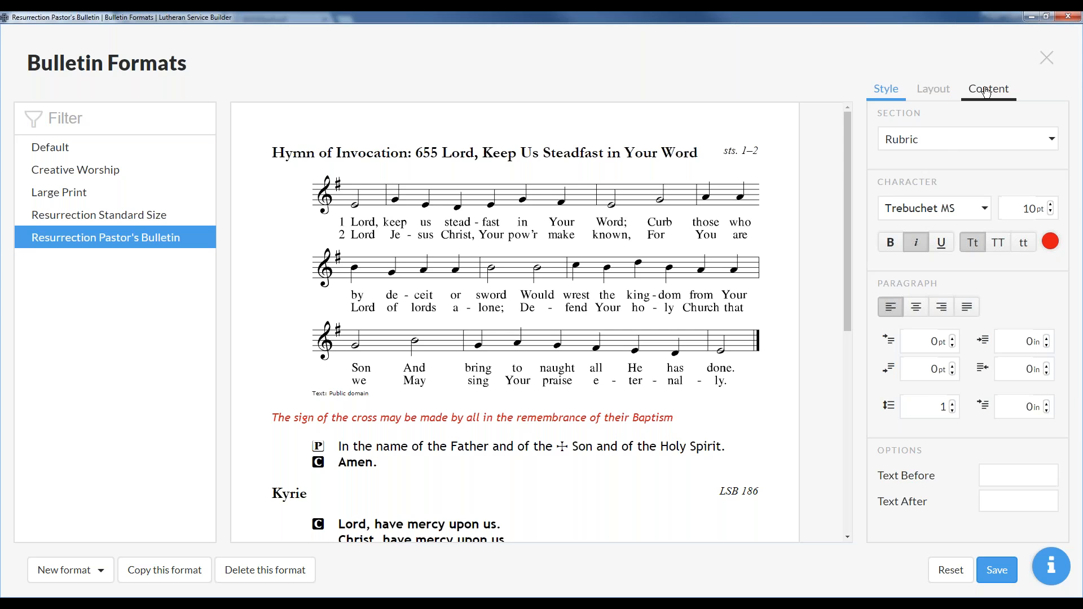
- Set all hymns in the Resurrection Pastor's Bulletin format to text content and the Body font size to 14 pt
{"action": "left_click", "coordinate": [991, 110]}
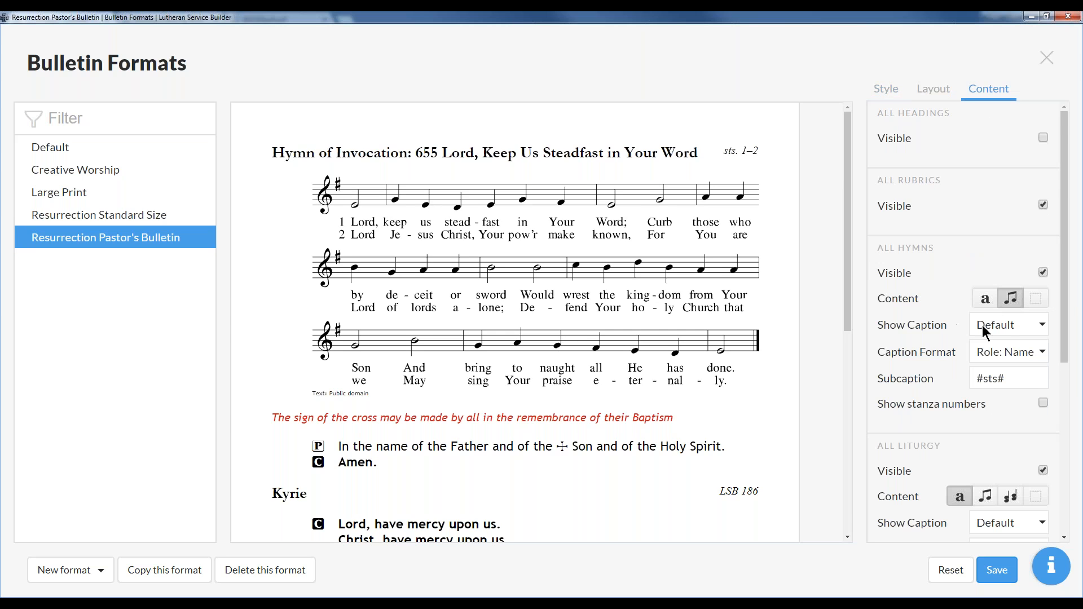
{"action": "left_click", "coordinate": [987, 299]}
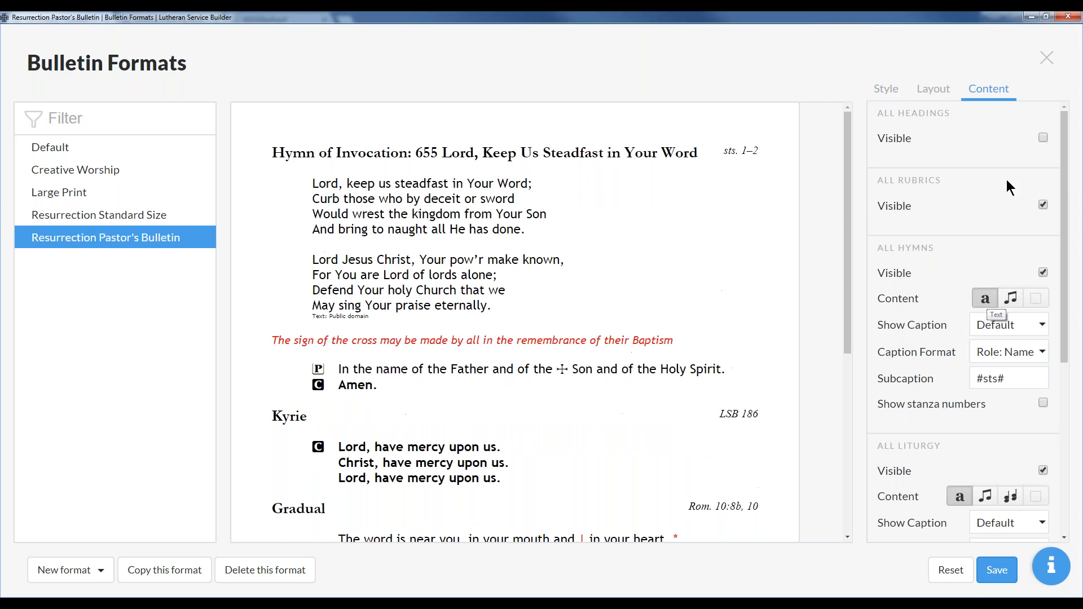
{"action": "left_click", "coordinate": [900, 95]}
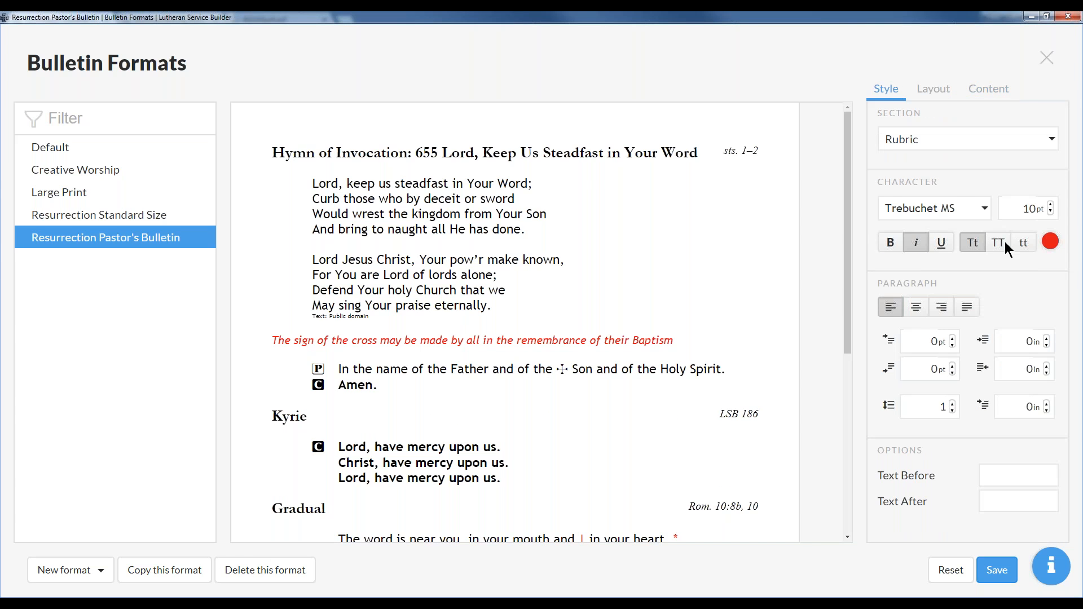
{"action": "left_click", "coordinate": [948, 138]}
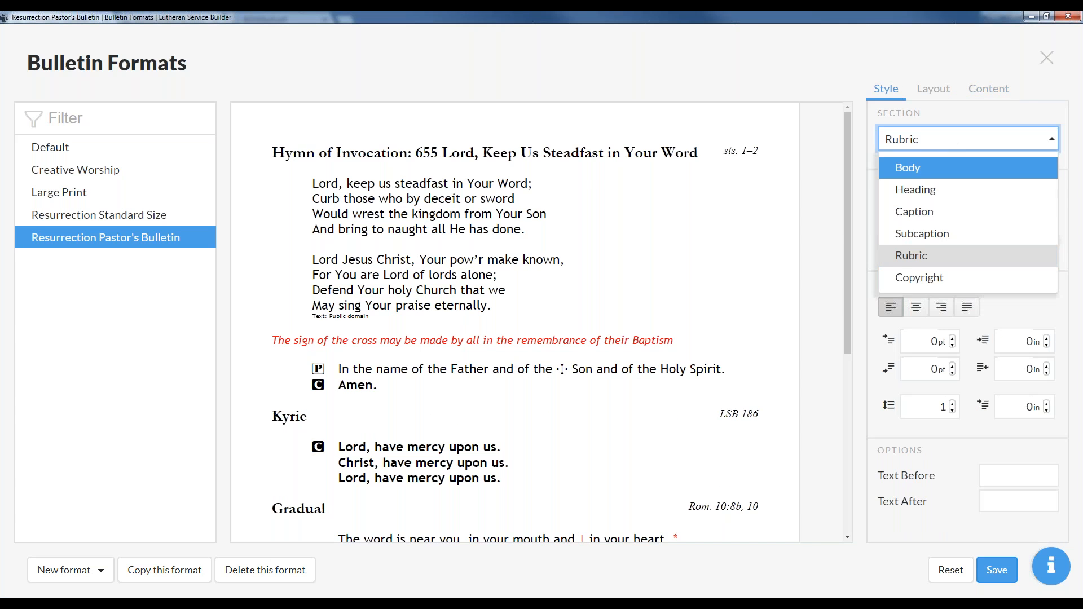
{"action": "left_click", "coordinate": [925, 168]}
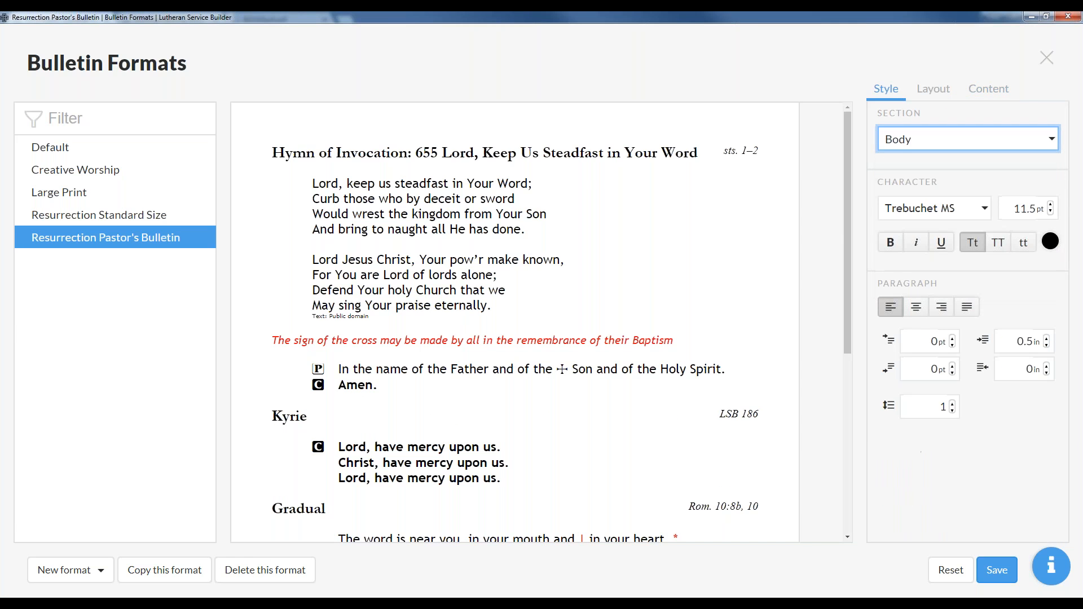
{"action": "left_click", "coordinate": [1051, 204]}
{"action": "left_click", "coordinate": [1051, 205]}
{"action": "left_click", "coordinate": [1052, 204]}
{"action": "left_click", "coordinate": [1034, 208]}
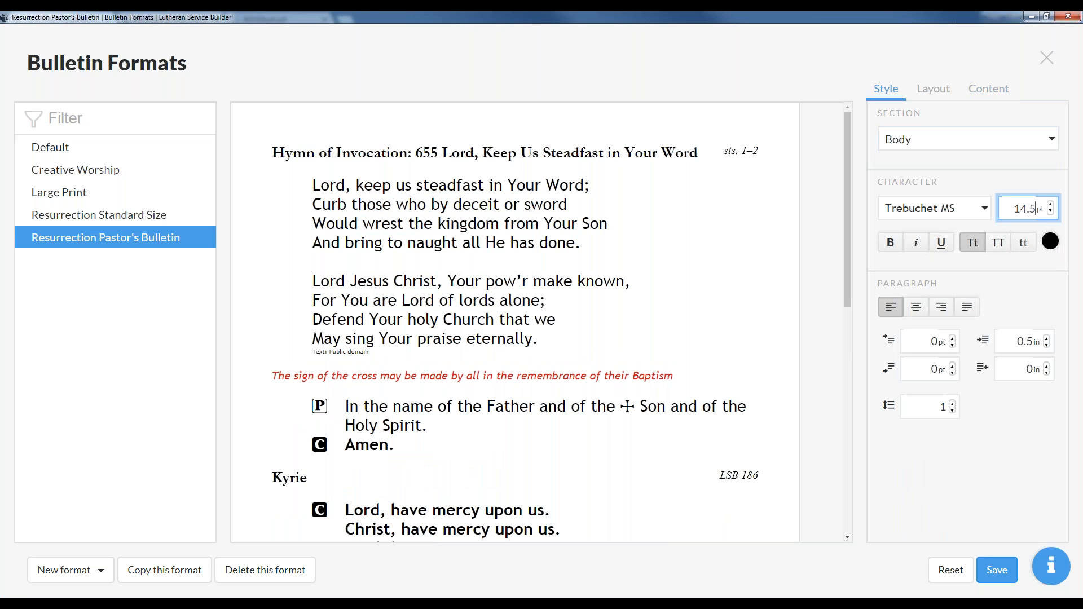
{"action": "key", "text": "BackSpace"}
{"action": "key", "text": "BackSpace"}
- Set the Caption style to the Trebuchet MS font at 18 pt
{"action": "left_click", "coordinate": [967, 138]}
{"action": "left_click", "coordinate": [961, 192]}
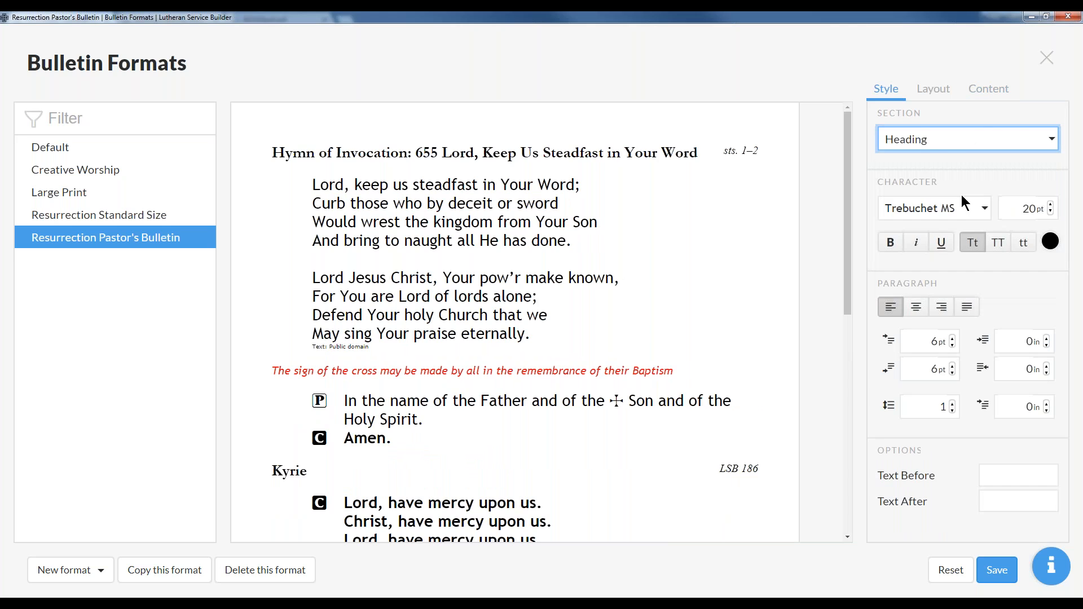
{"action": "left_click", "coordinate": [926, 140]}
{"action": "left_click", "coordinate": [991, 211]}
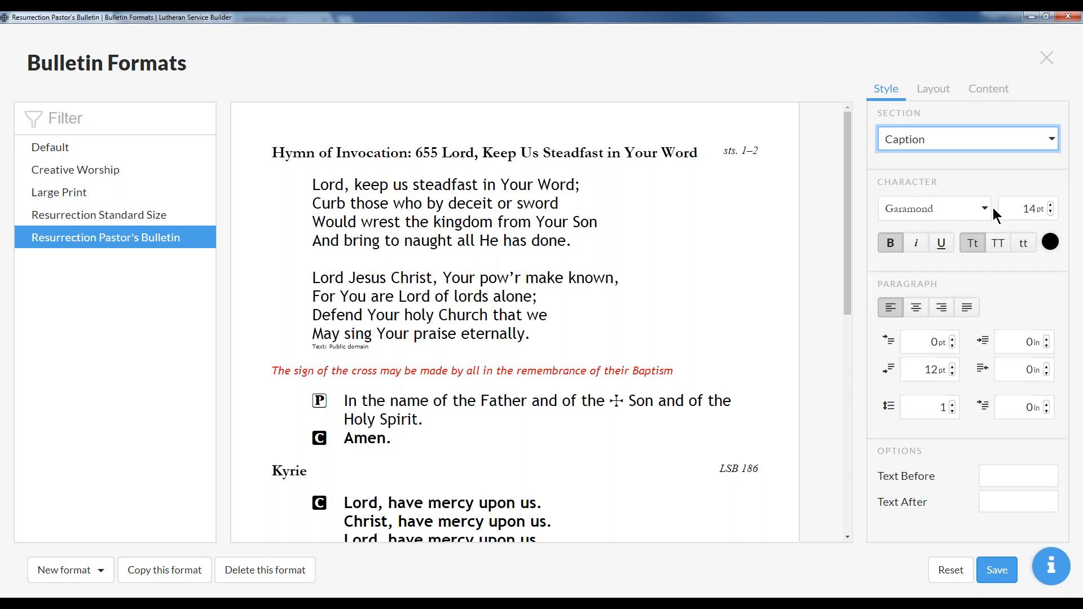
{"action": "left_click", "coordinate": [959, 213]}
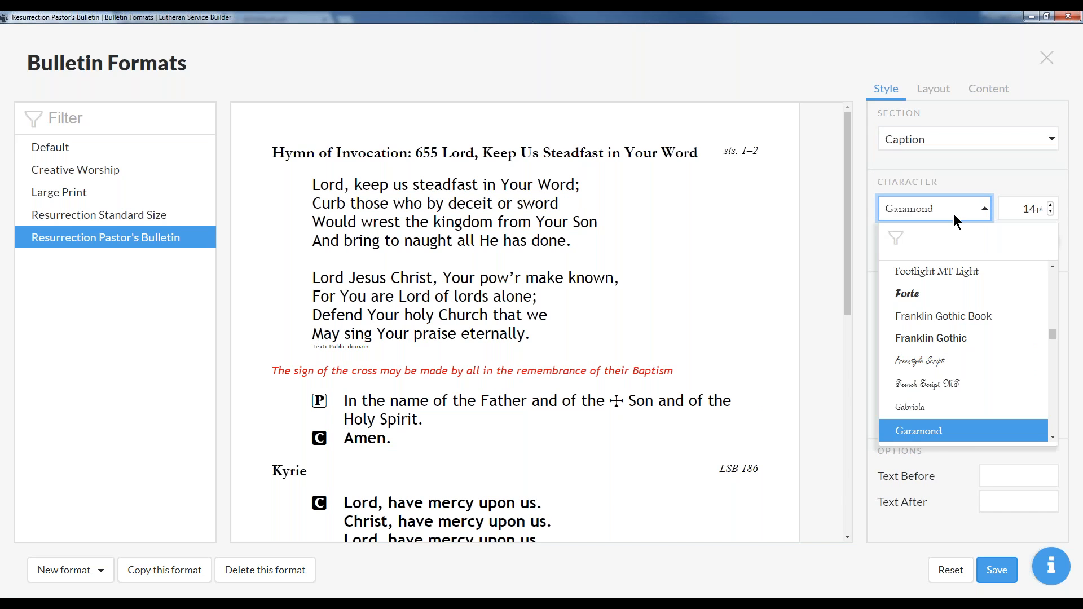
{"action": "left_click", "coordinate": [975, 237]}
{"action": "type", "text": "Treb"}
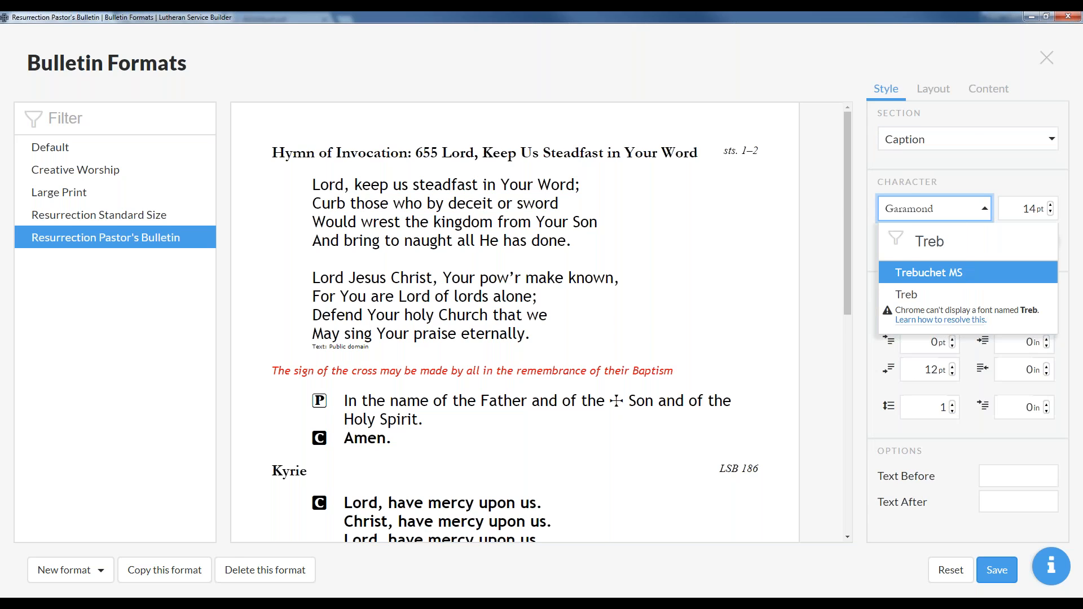
{"action": "left_click", "coordinate": [970, 274]}
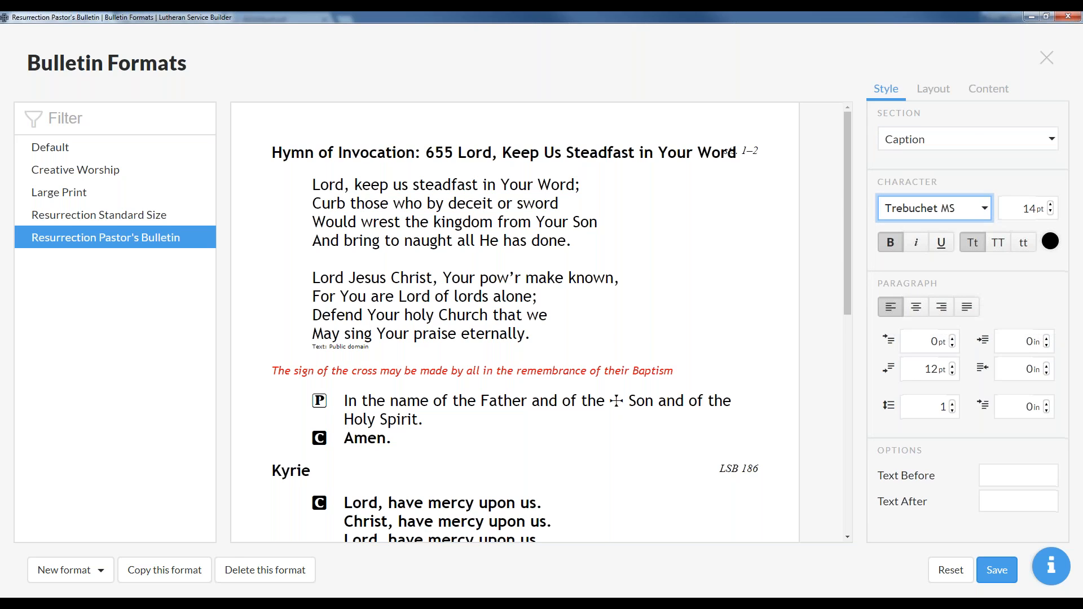
{"action": "left_click", "coordinate": [1051, 205]}
{"action": "left_click", "coordinate": [1051, 205]}
{"action": "left_click", "coordinate": [1051, 205]}
{"action": "left_click", "coordinate": [1051, 205]}
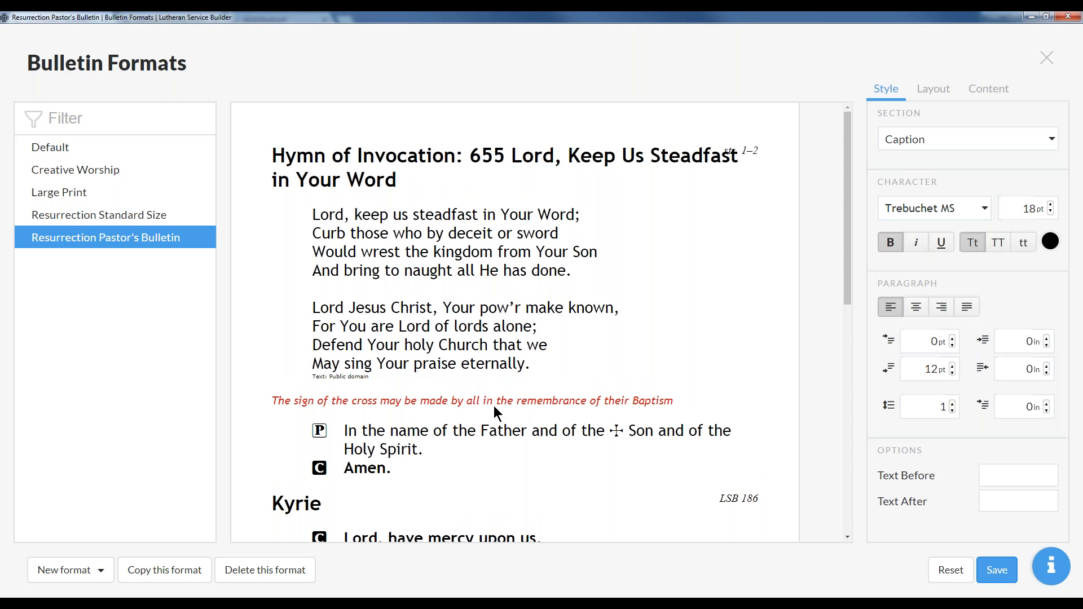
- Set the page size to Letter (8.5" x 11") in portrait orientation and turn off folding
{"action": "left_click", "coordinate": [933, 89]}
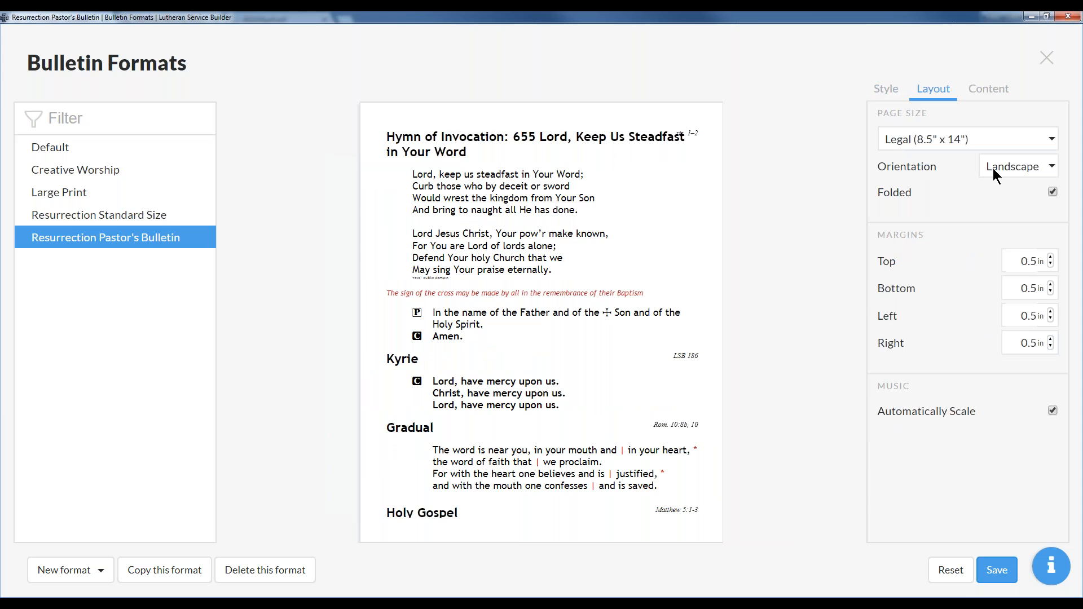
{"action": "left_click", "coordinate": [951, 141]}
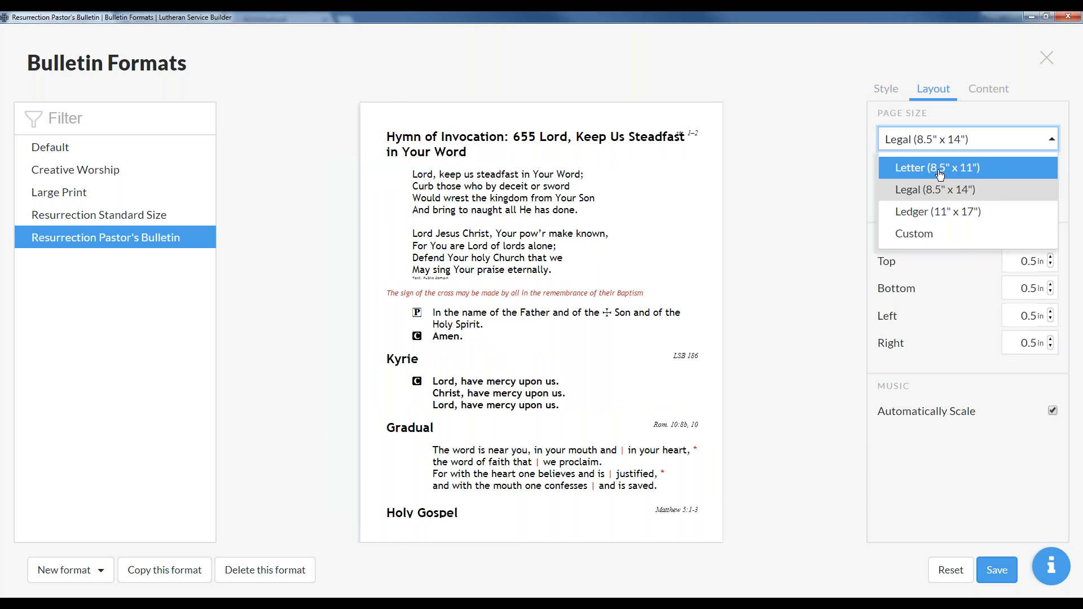
{"action": "left_click", "coordinate": [937, 169]}
{"action": "left_click", "coordinate": [1030, 166]}
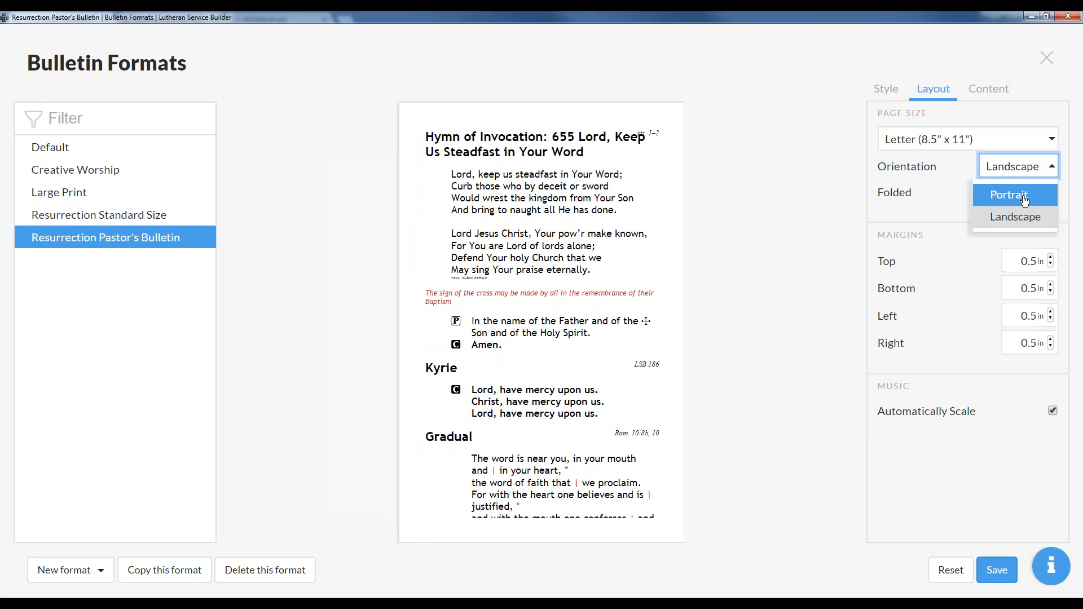
{"action": "left_click", "coordinate": [1040, 196]}
{"action": "left_click", "coordinate": [1048, 192]}
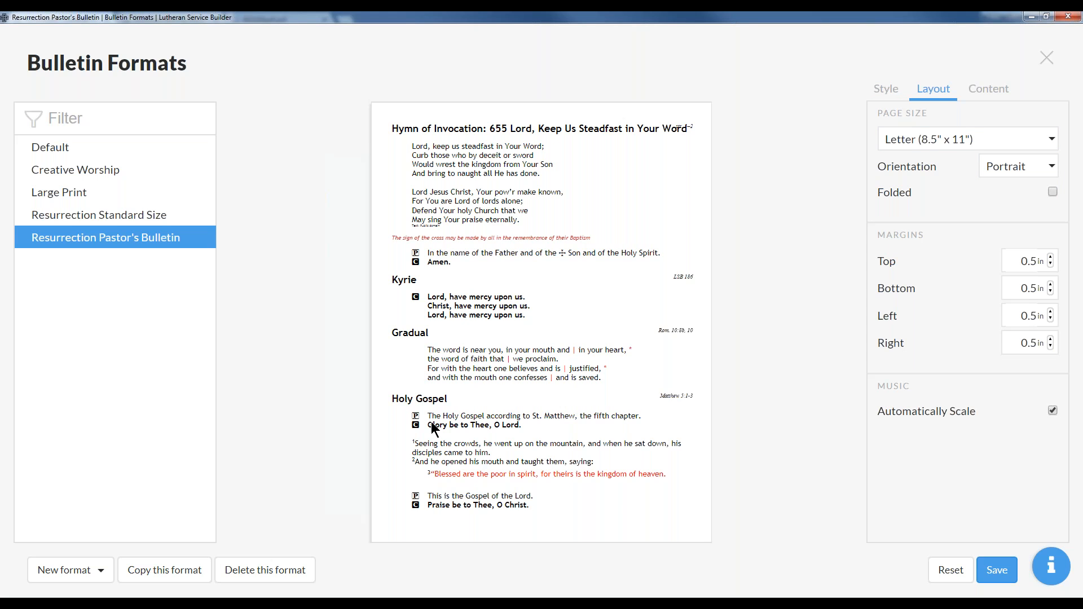
- Increase the page's left margin to 1 in
{"action": "left_click", "coordinate": [1050, 312]}
{"action": "left_click", "coordinate": [1050, 312]}
{"action": "left_click", "coordinate": [1050, 312]}
{"action": "left_click", "coordinate": [1049, 313]}
{"action": "left_click", "coordinate": [1050, 312]}
- Try a right margin of 1 in and restore it to 0.5 in
{"action": "left_click", "coordinate": [1050, 340]}
{"action": "left_click", "coordinate": [1050, 339]}
{"action": "left_click", "coordinate": [1050, 340]}
{"action": "left_click", "coordinate": [1049, 339]}
{"action": "left_click", "coordinate": [1050, 339]}
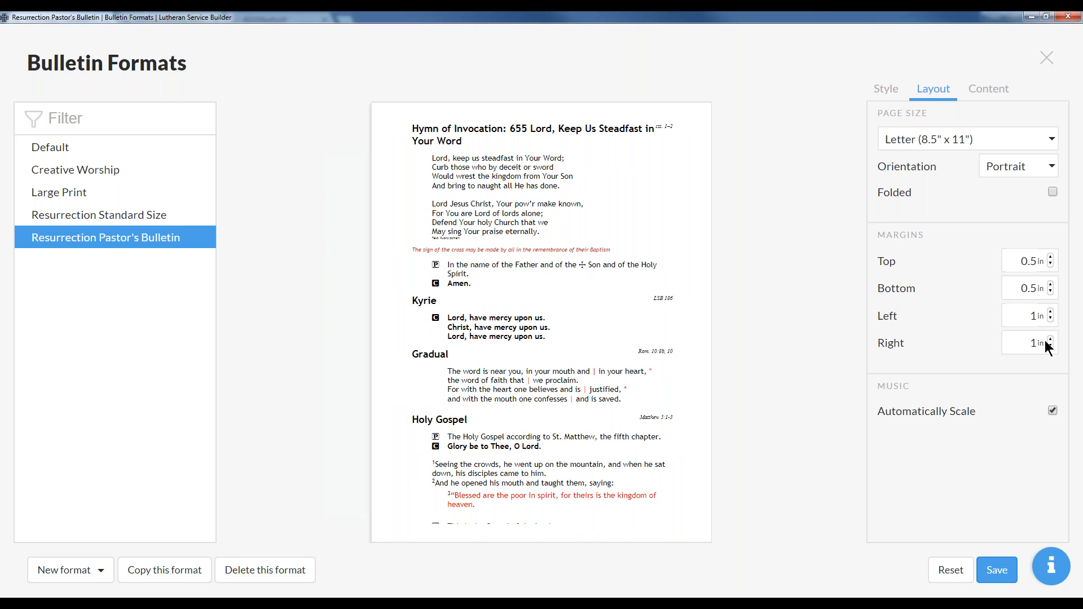
{"action": "left_click", "coordinate": [1050, 347]}
{"action": "left_click", "coordinate": [1050, 347]}
{"action": "left_click", "coordinate": [1050, 347]}
{"action": "left_click", "coordinate": [1050, 346]}
{"action": "left_click", "coordinate": [1050, 347]}
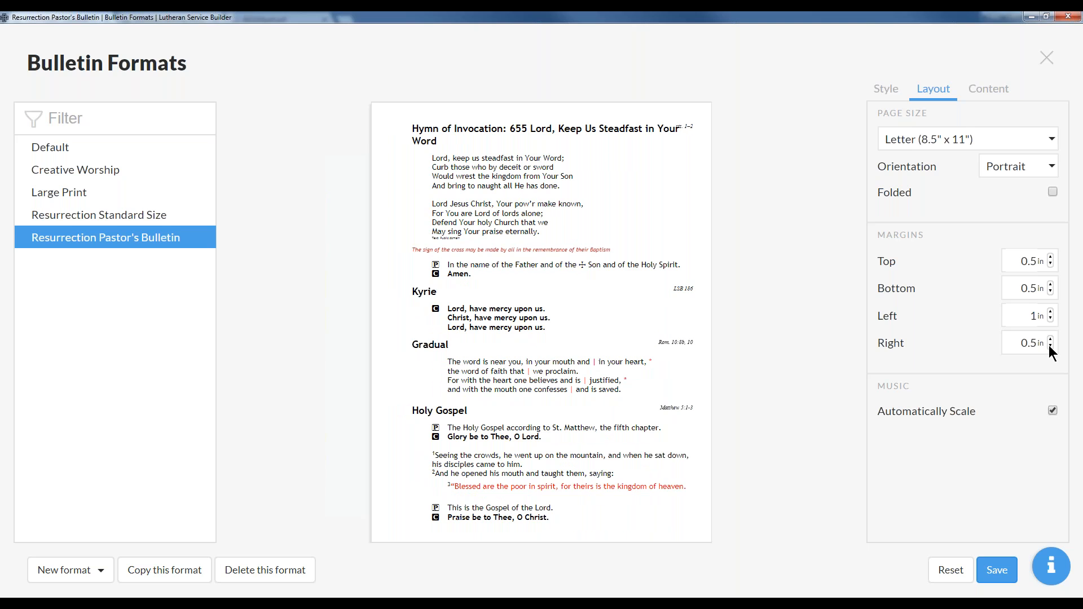
- Widen the page's left margin further to 1.5 in
{"action": "left_click", "coordinate": [1050, 312]}
{"action": "left_click", "coordinate": [1050, 311]}
{"action": "left_click", "coordinate": [1050, 312]}
{"action": "left_click", "coordinate": [1050, 312]}
{"action": "left_click", "coordinate": [1050, 312]}
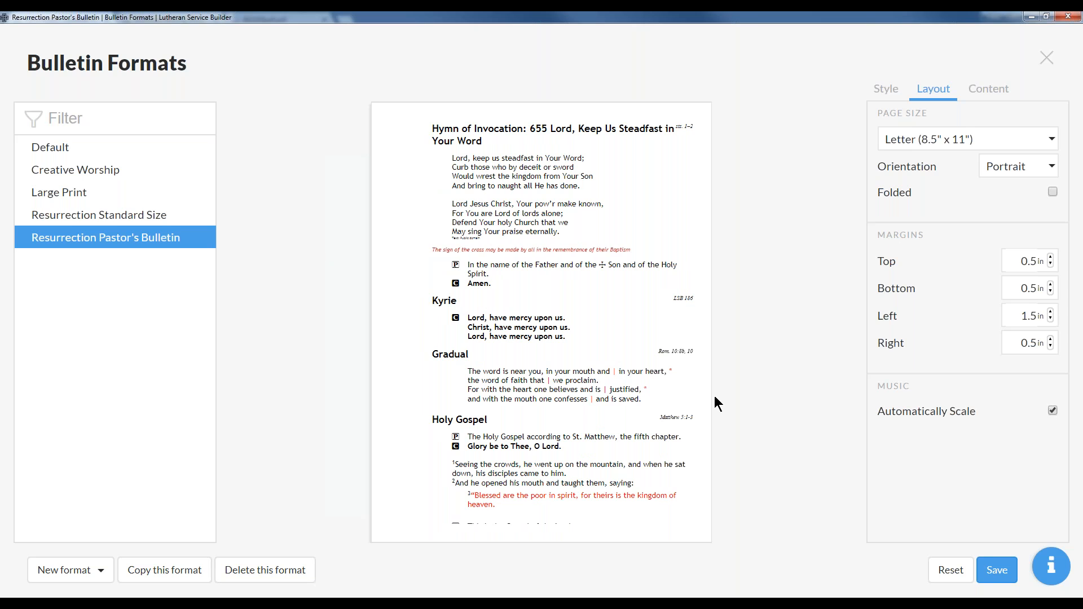
- Save the Resurrection Pastor's Bulletin format and apply it to the 18th Sunday after Pentecost service, checking the reformatted pages
{"action": "left_click", "coordinate": [1003, 572]}
{"action": "key", "text": "Escape"}
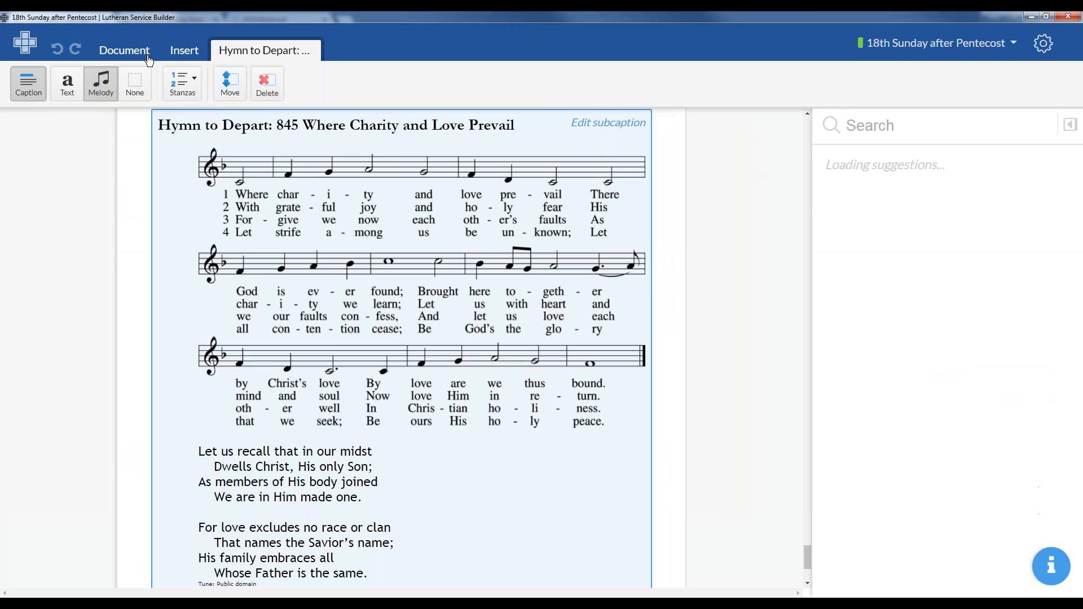
{"action": "left_click", "coordinate": [128, 54]}
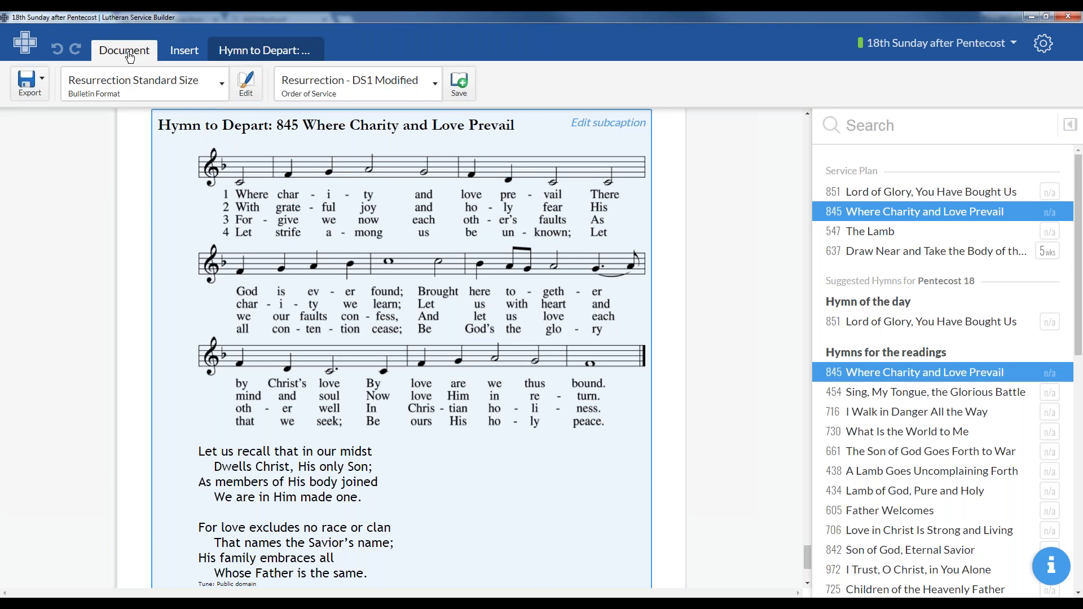
{"action": "left_click", "coordinate": [204, 85]}
{"action": "left_click", "coordinate": [189, 213]}
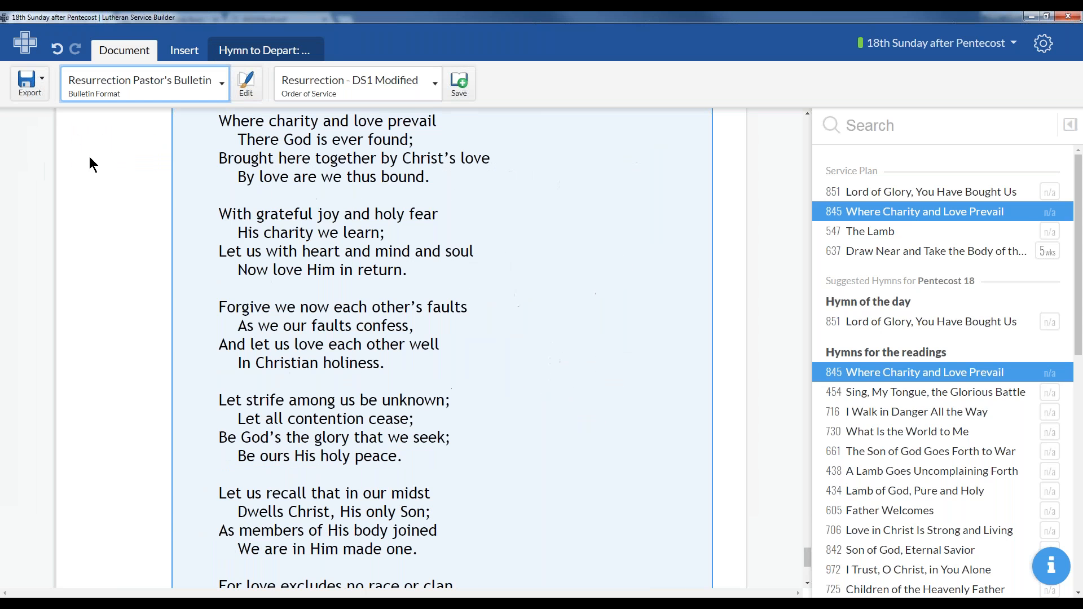
{"action": "scroll", "coordinate": [399, 268], "scroll_direction": "up", "scroll_amount": 15}
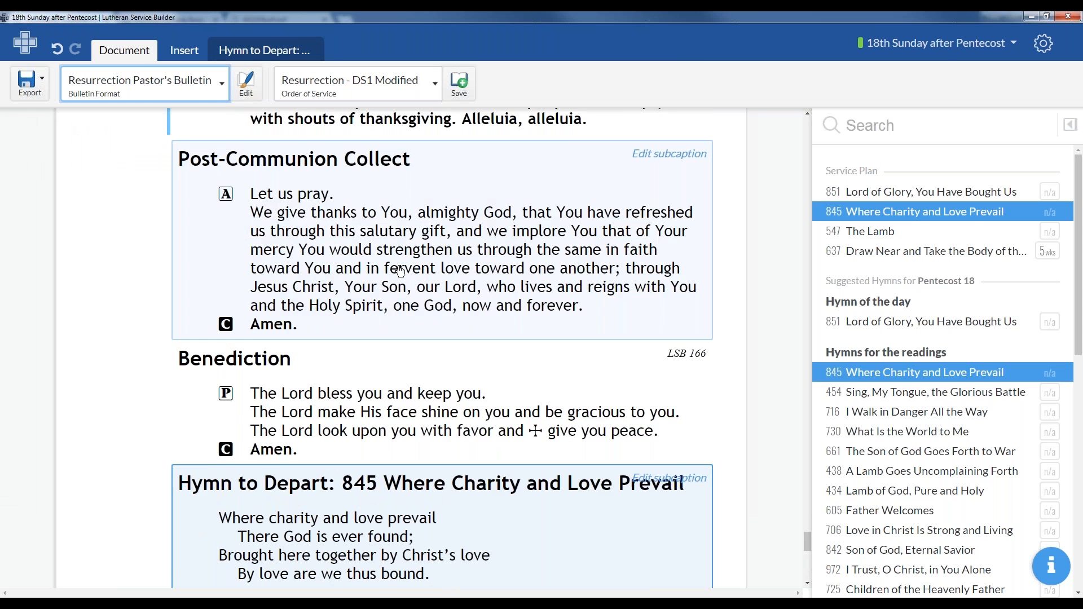
{"action": "scroll", "coordinate": [405, 314], "scroll_direction": "up", "scroll_amount": 5}
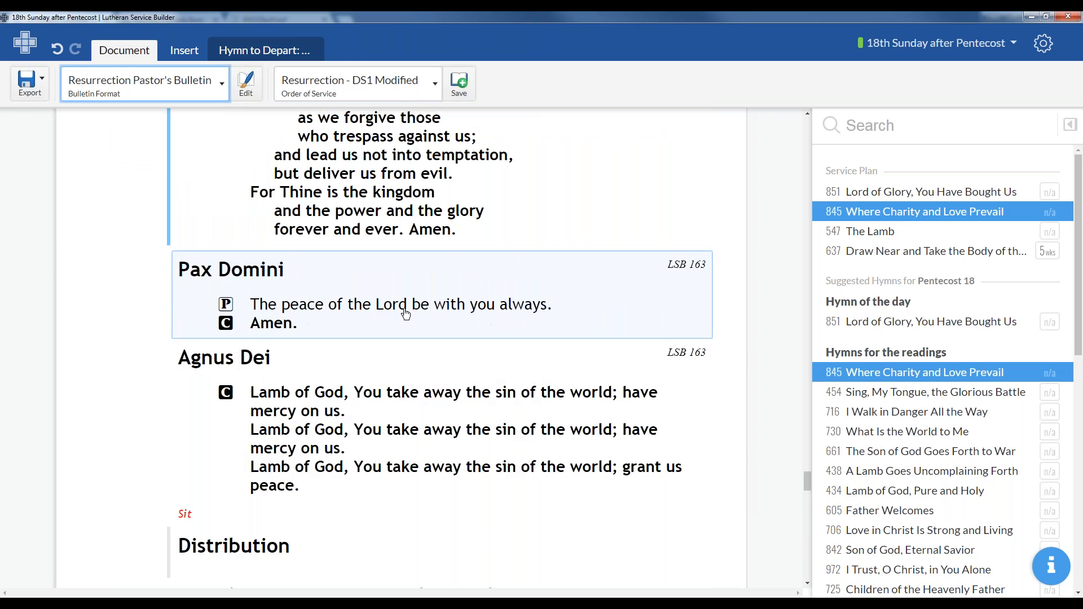
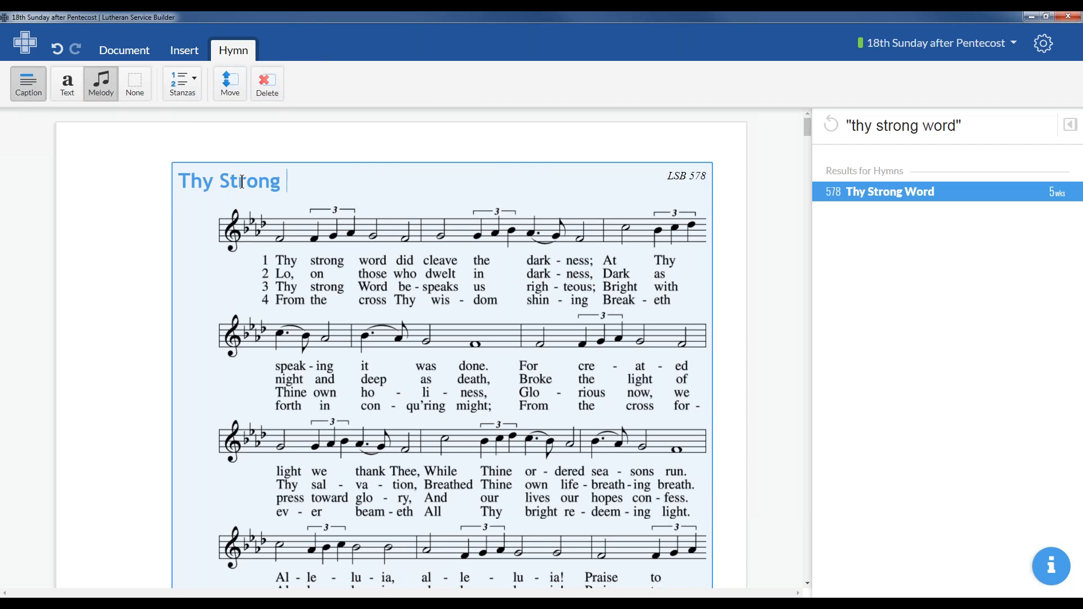
- Finish the caption "Thy Strong Word" on the first hymn and insert an empty hymn element above it
{"action": "left_click", "coordinate": [730, 248]}
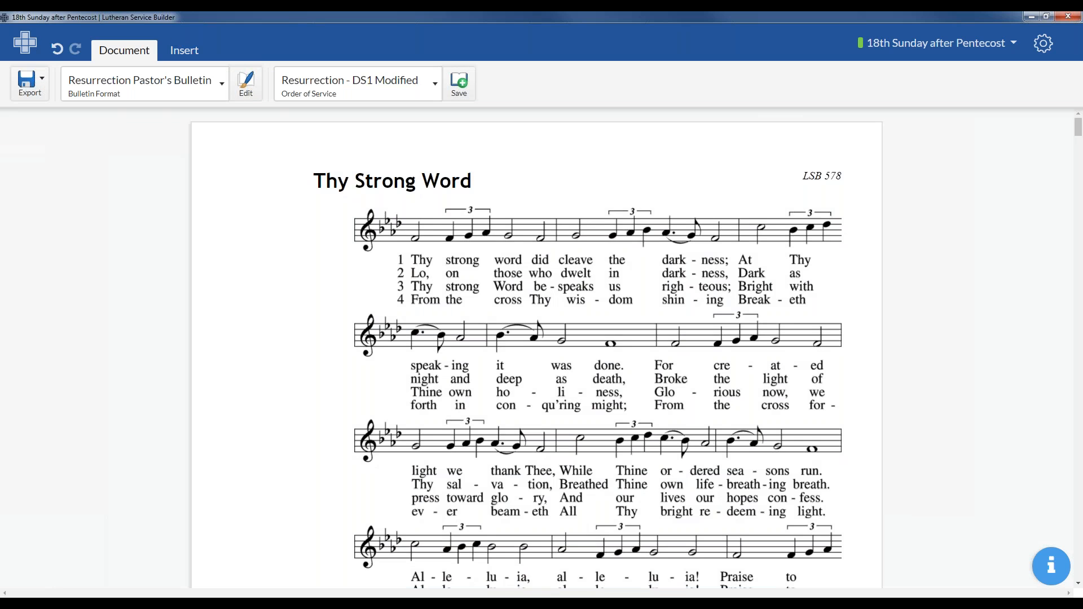
{"action": "left_click", "coordinate": [184, 50]}
{"action": "left_click", "coordinate": [133, 93]}
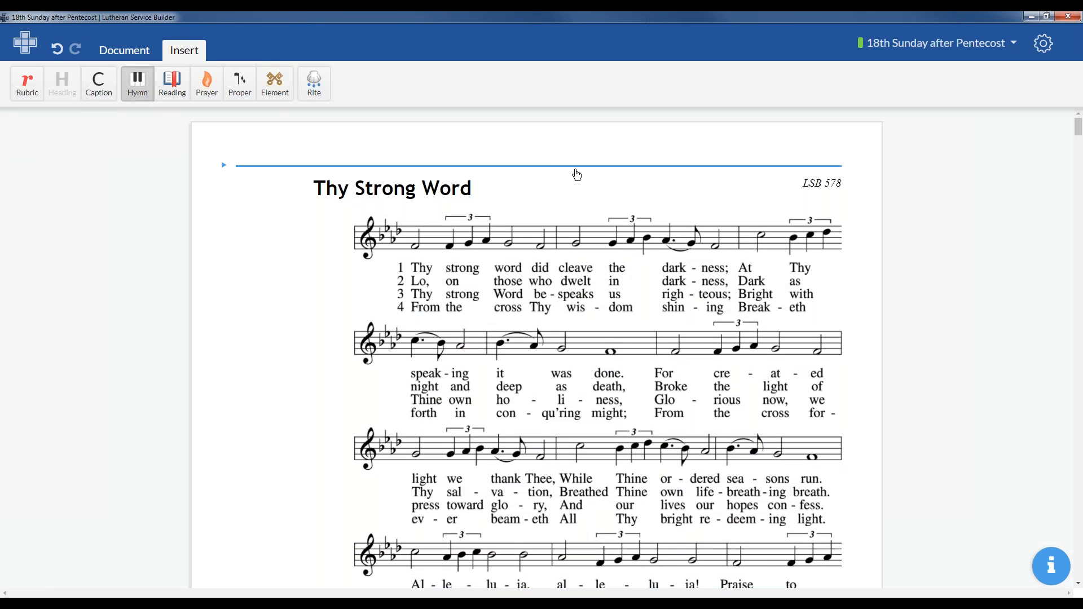
{"action": "left_click", "coordinate": [576, 175]}
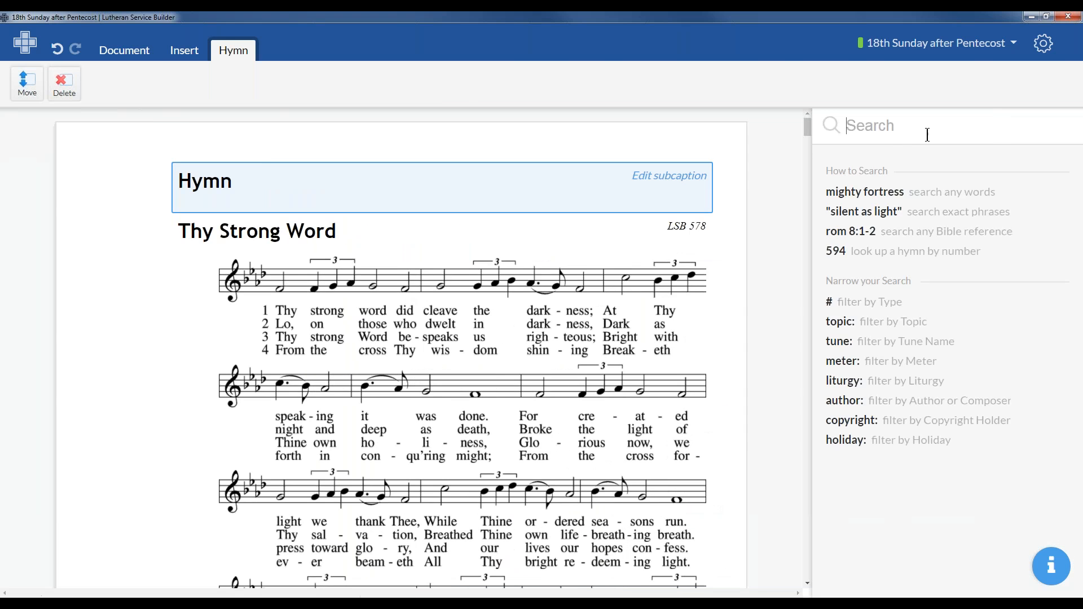
- Search for the exact phrase "Thy Strong Word" and place hymn 578 in the new hymn element
{"action": "type", "text": "Thy Strong W"}
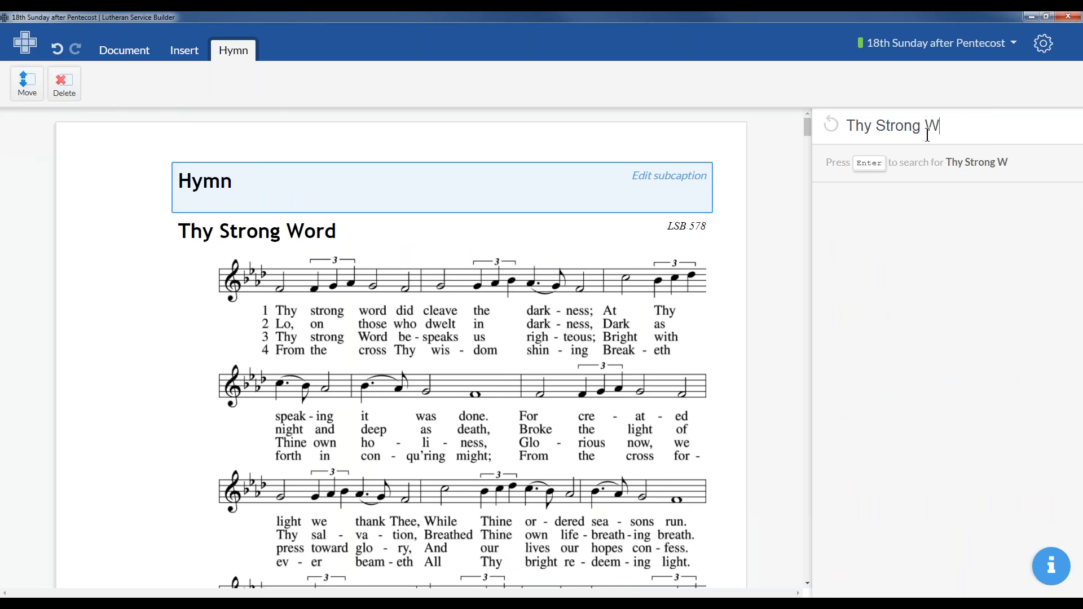
{"action": "type", "text": "ord\""}
{"action": "key", "text": "Home"}
{"action": "type", "text": "\""}
{"action": "key", "text": "Return"}
{"action": "left_click", "coordinate": [865, 193]}
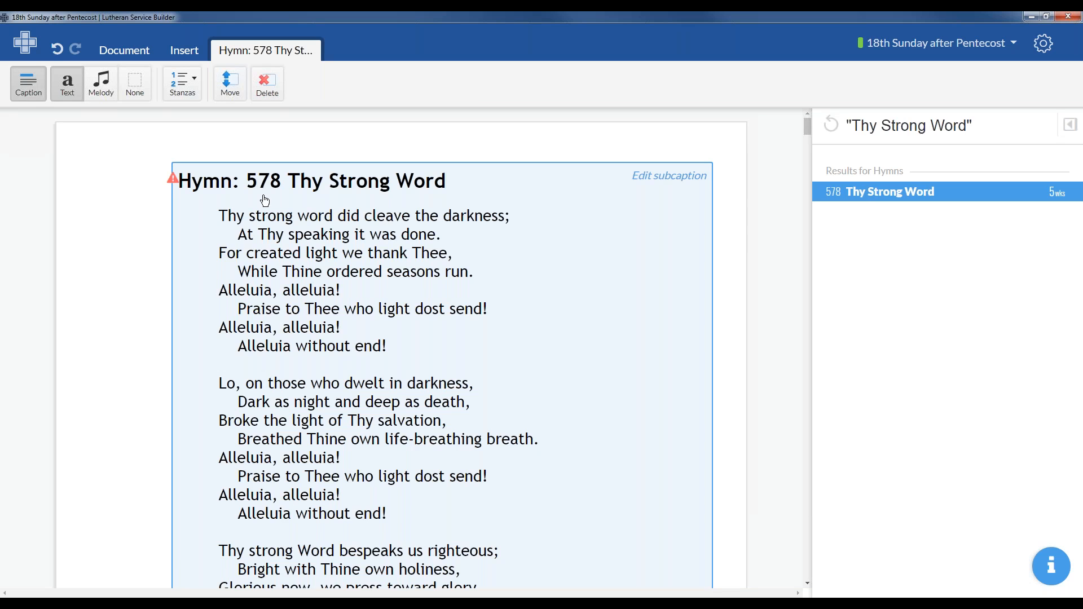
{"action": "mouse_move", "coordinate": [176, 186]}
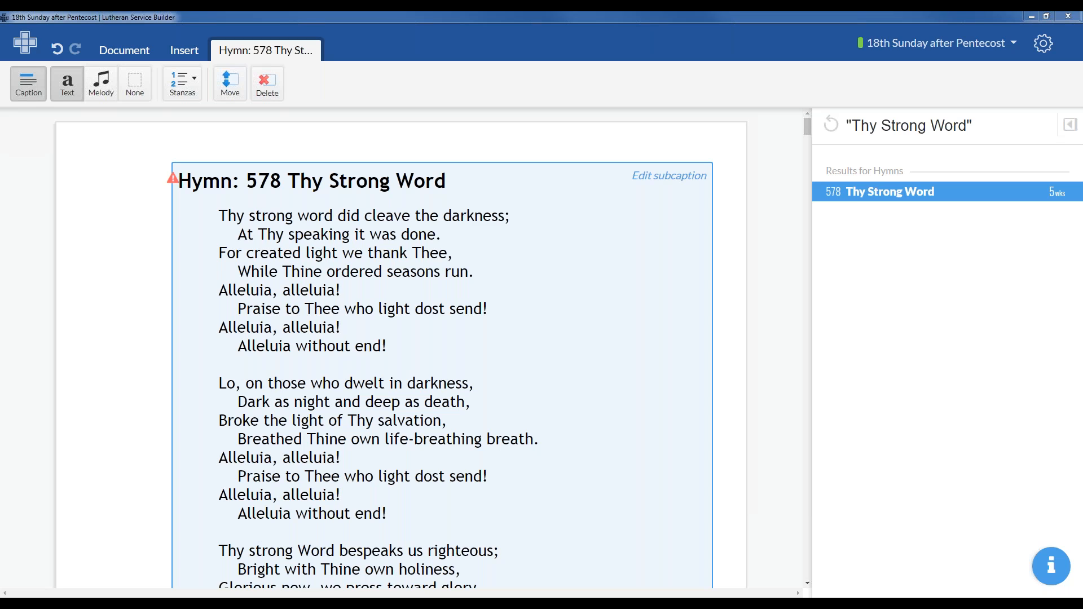
- View the list of available bulletin formats and return to the service
{"action": "left_click", "coordinate": [95, 51]}
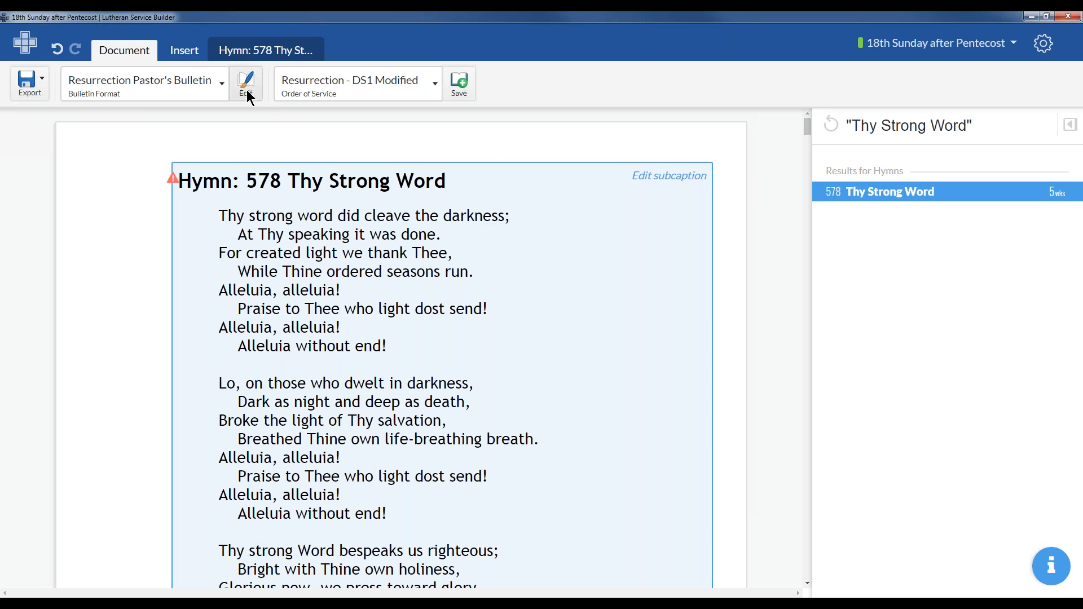
{"action": "left_click", "coordinate": [1044, 44]}
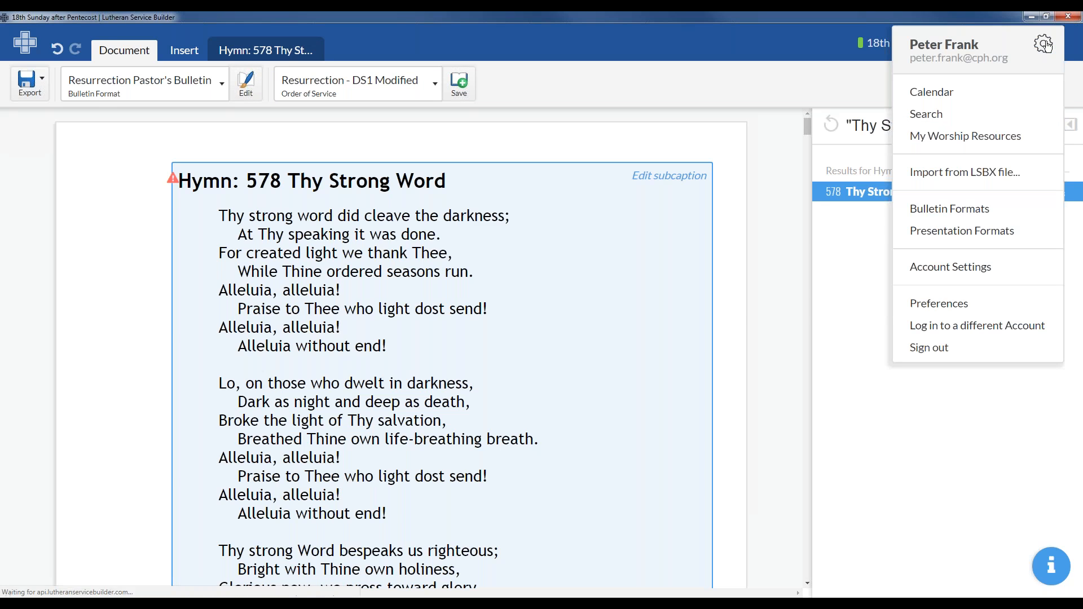
{"action": "left_click", "coordinate": [974, 211]}
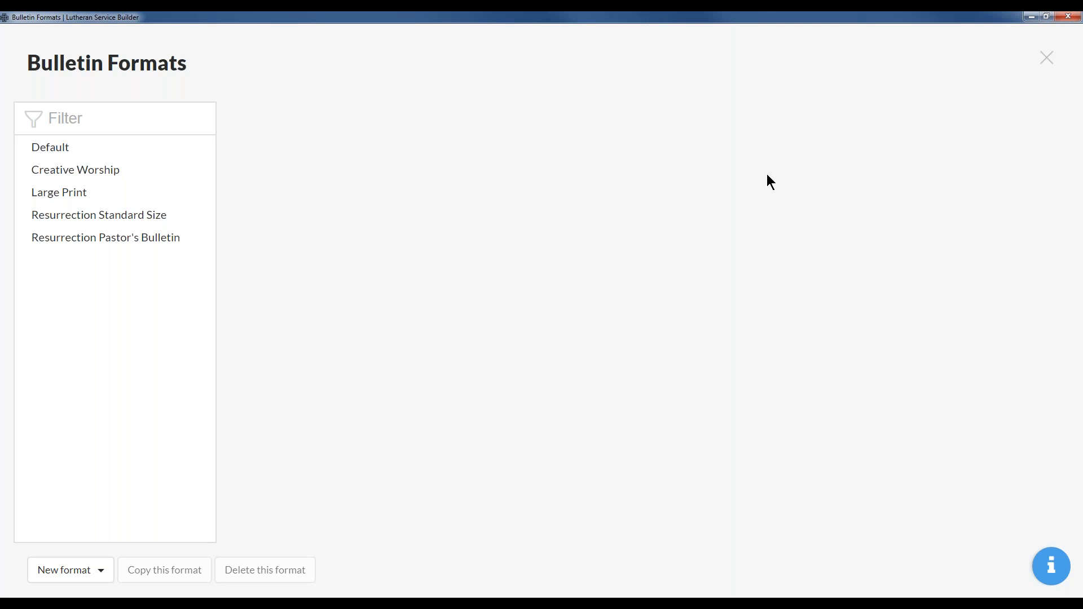
{"action": "key", "text": "Escape"}
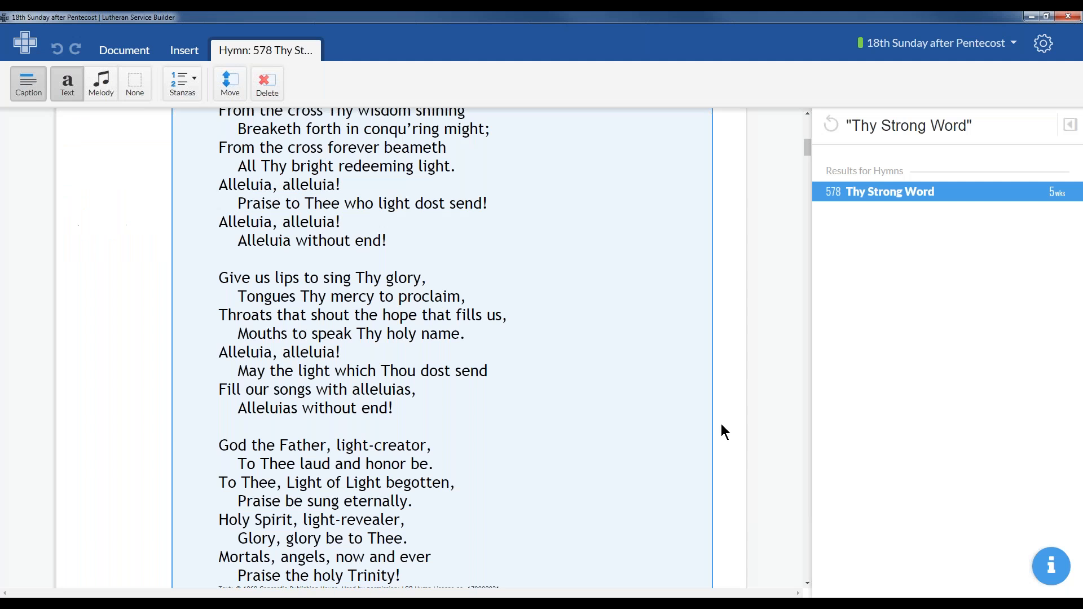
- Apply the Pastor template to the Introit, and replace it with the Congregation template
{"action": "scroll", "coordinate": [724, 426], "scroll_direction": "down", "scroll_amount": 6}
{"action": "scroll", "coordinate": [726, 427], "scroll_direction": "down", "scroll_amount": 10}
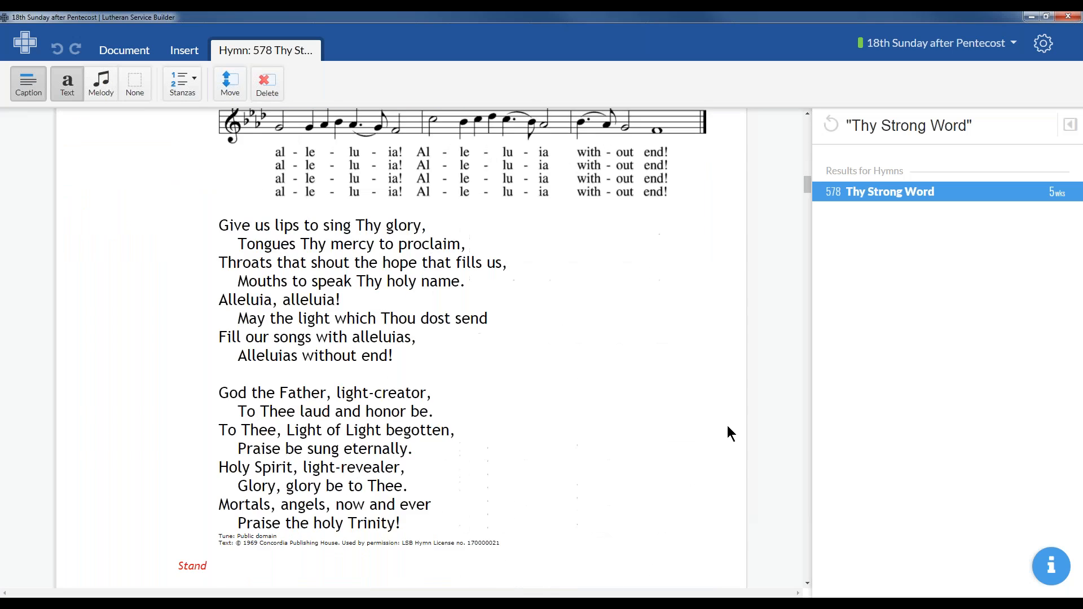
{"action": "scroll", "coordinate": [725, 424], "scroll_direction": "down", "scroll_amount": 10}
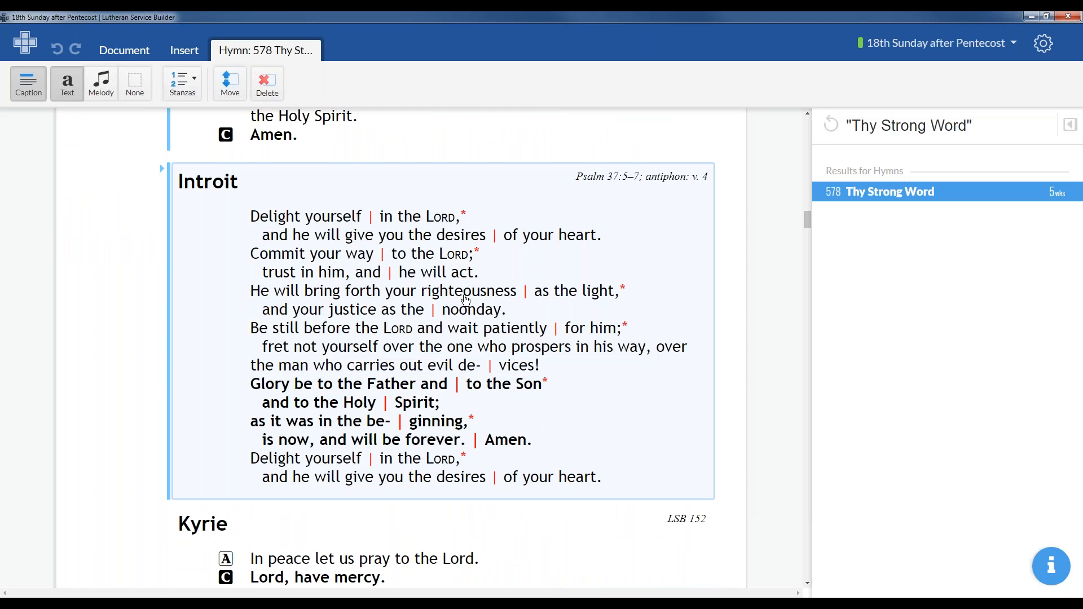
{"action": "left_click", "coordinate": [466, 299]}
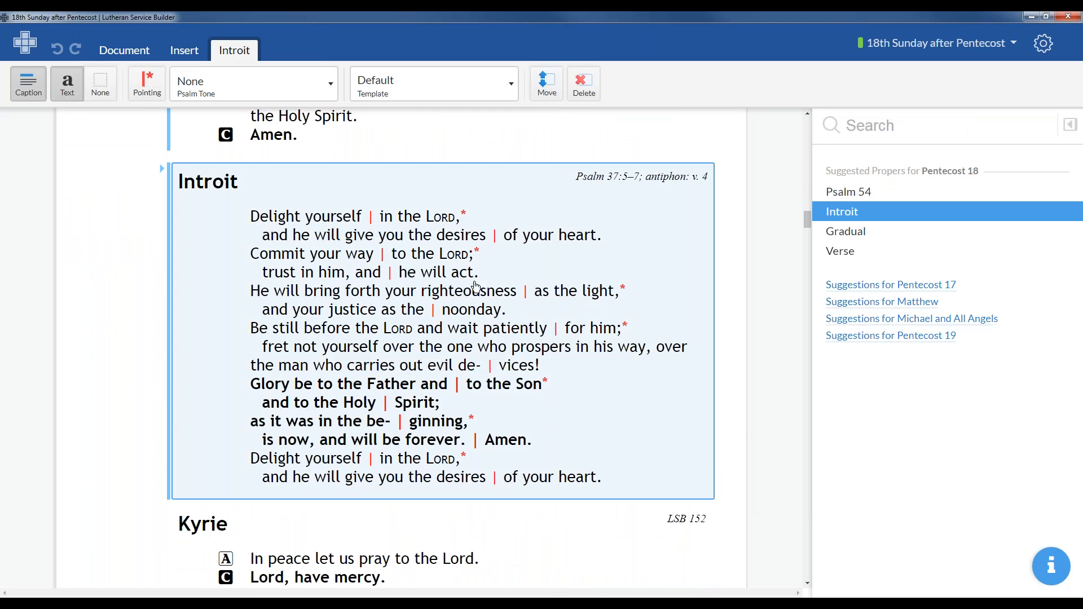
{"action": "left_click", "coordinate": [446, 96]}
{"action": "left_click_drag", "start_coordinate": [482, 154], "coordinate": [482, 211]}
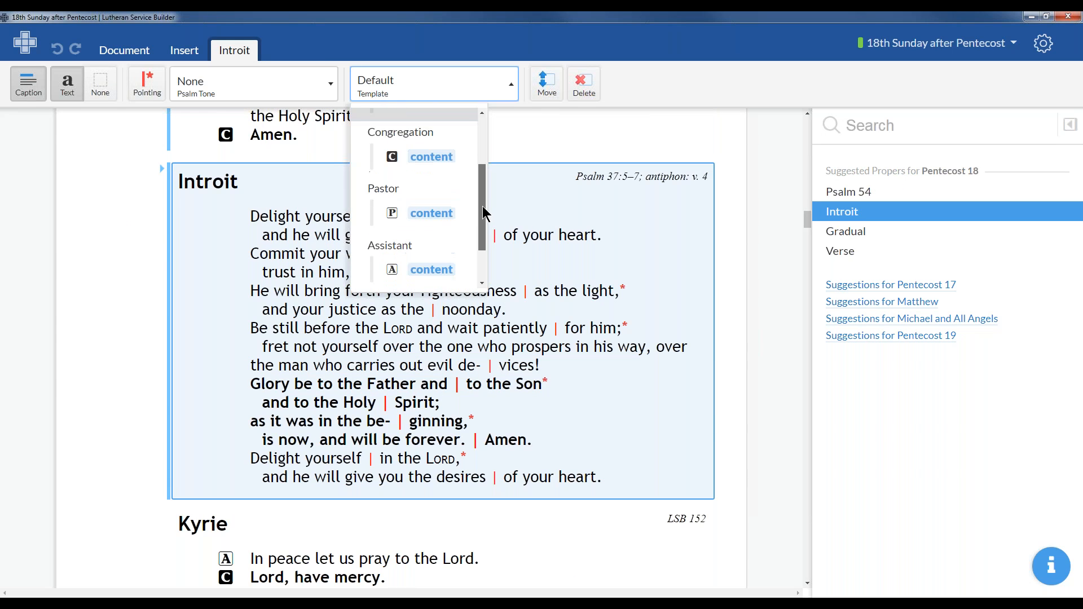
{"action": "left_click", "coordinate": [432, 209]}
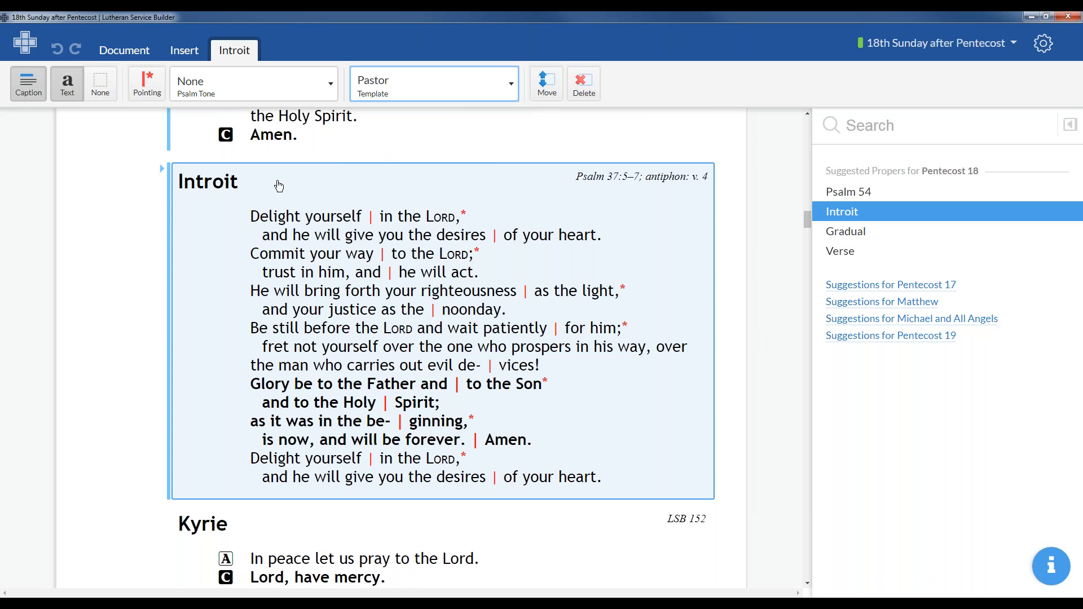
{"action": "left_click", "coordinate": [451, 95]}
{"action": "scroll", "coordinate": [435, 214], "scroll_direction": "down", "scroll_amount": 3}
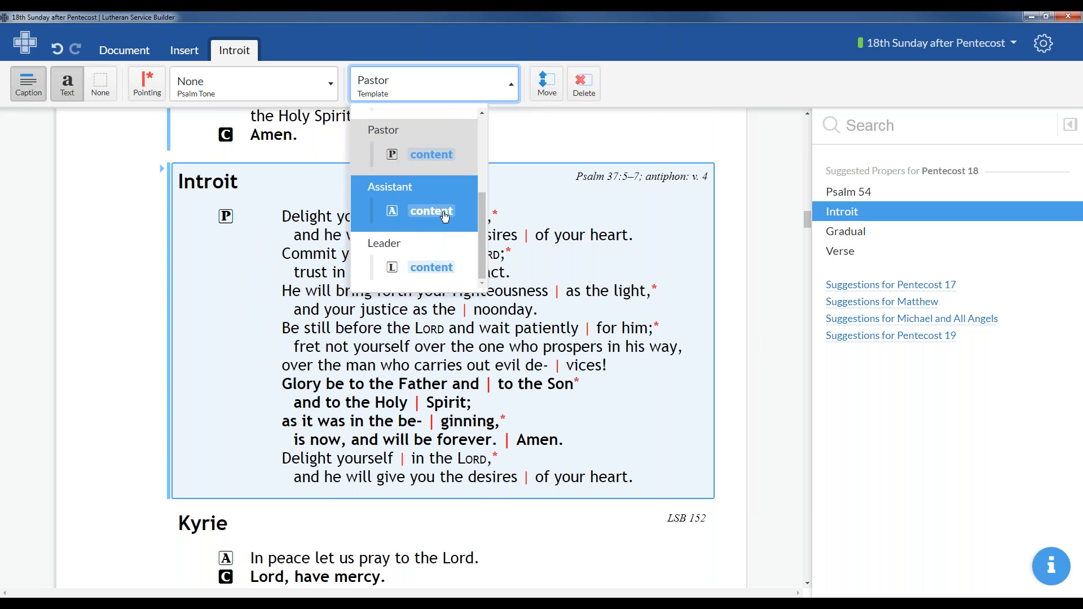
{"action": "scroll", "coordinate": [431, 209], "scroll_direction": "up", "scroll_amount": 3}
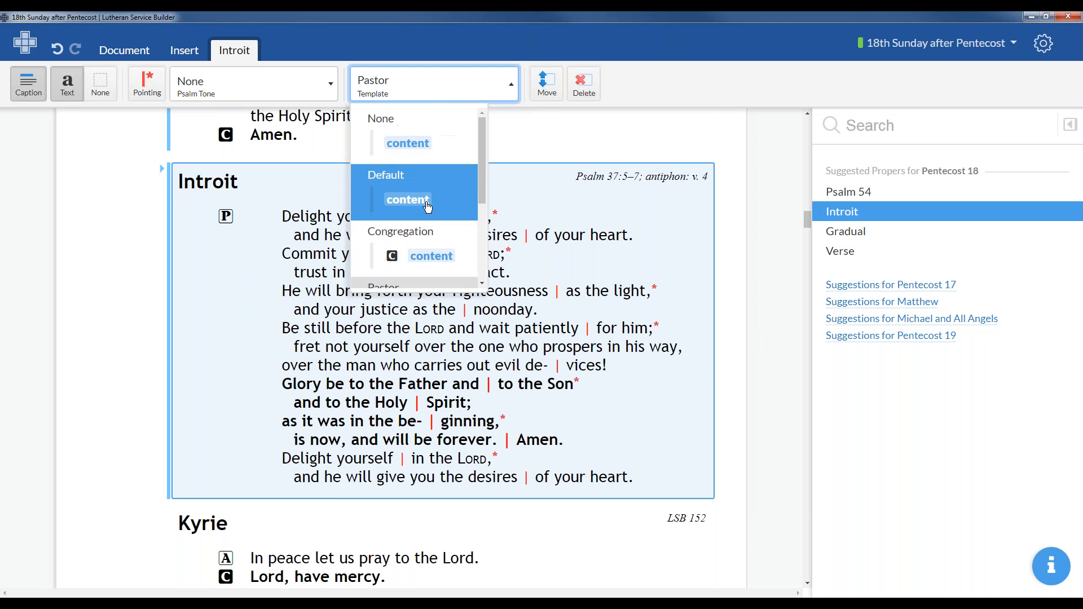
{"action": "left_click", "coordinate": [432, 251]}
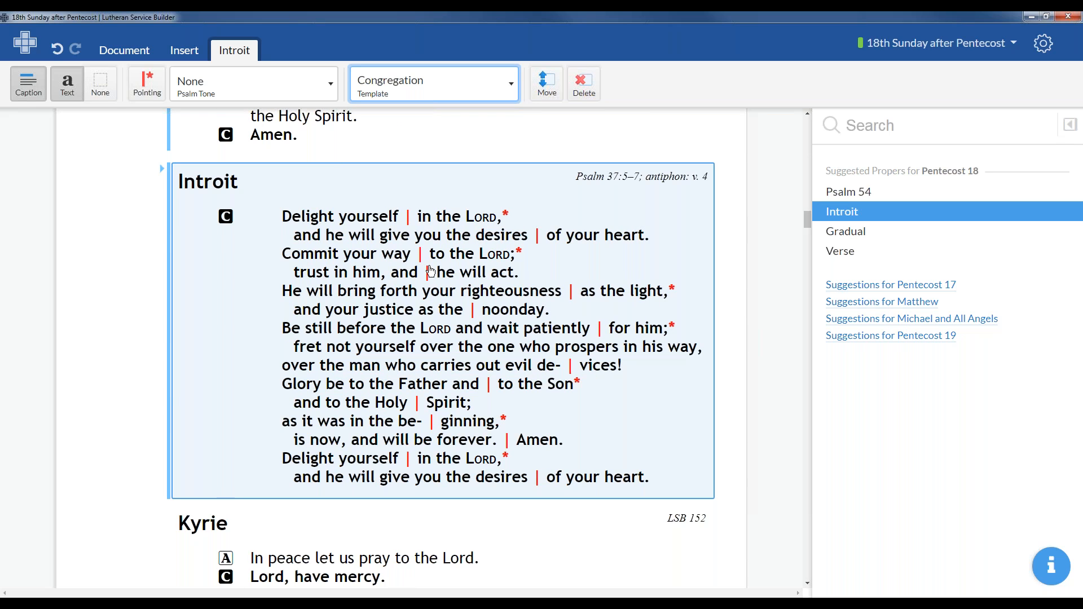
- Copy the Introit text and add a common element named "Introit for Sep 23" to My Common Elements
{"action": "right_click", "coordinate": [463, 253]}
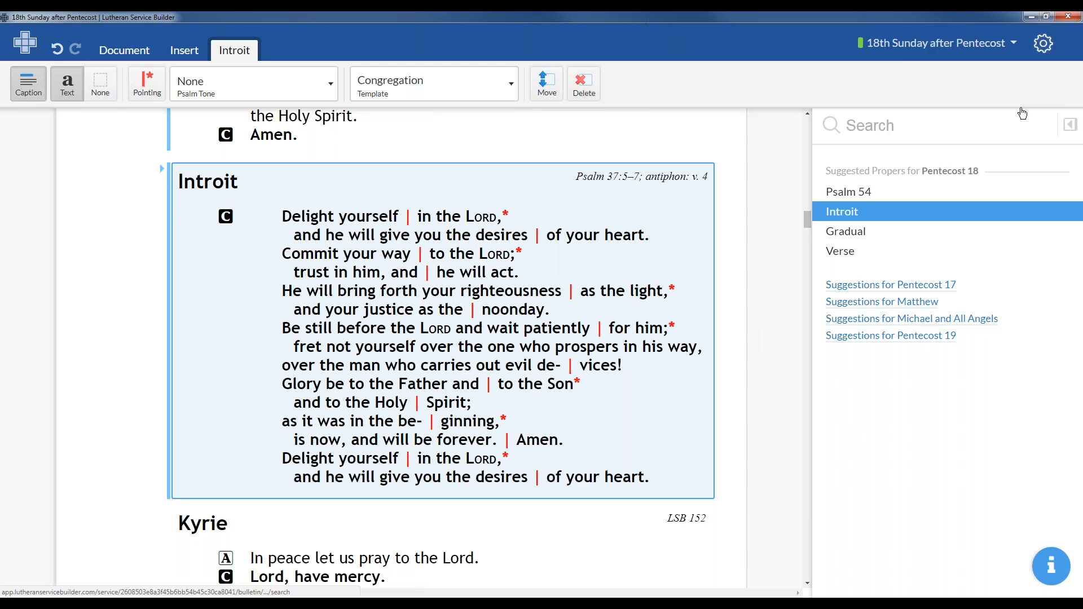
{"action": "left_click", "coordinate": [1043, 43]}
{"action": "mouse_move", "coordinate": [981, 137]}
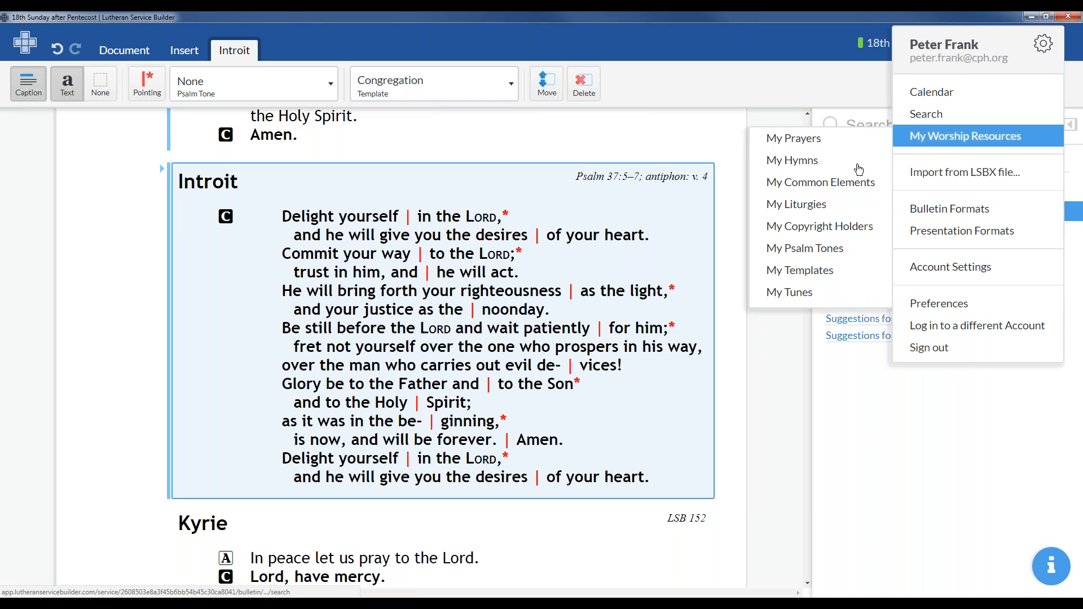
{"action": "left_click", "coordinate": [811, 192]}
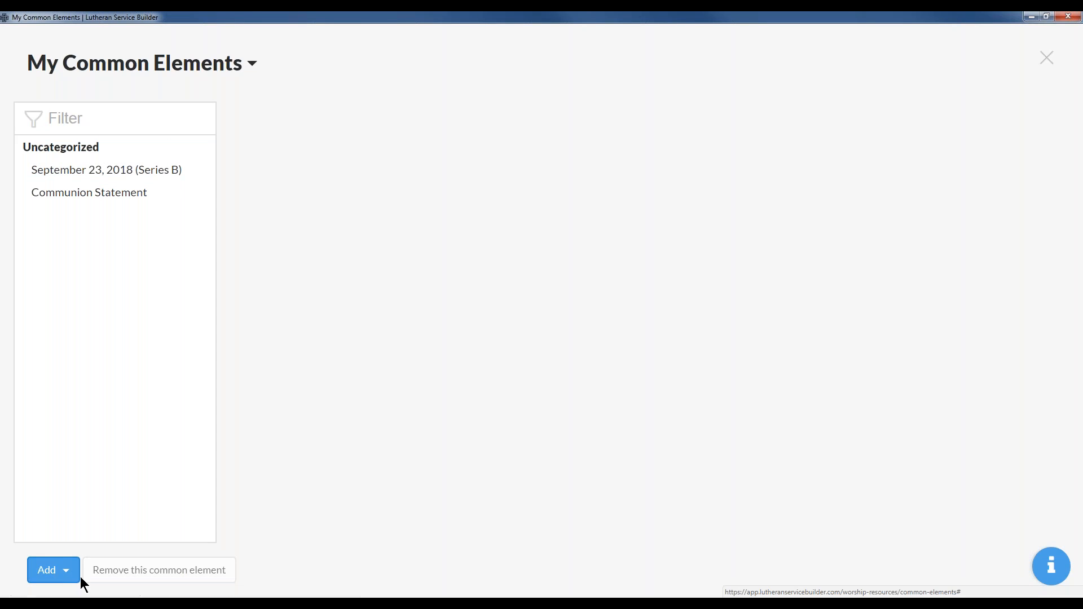
{"action": "left_click", "coordinate": [54, 570]}
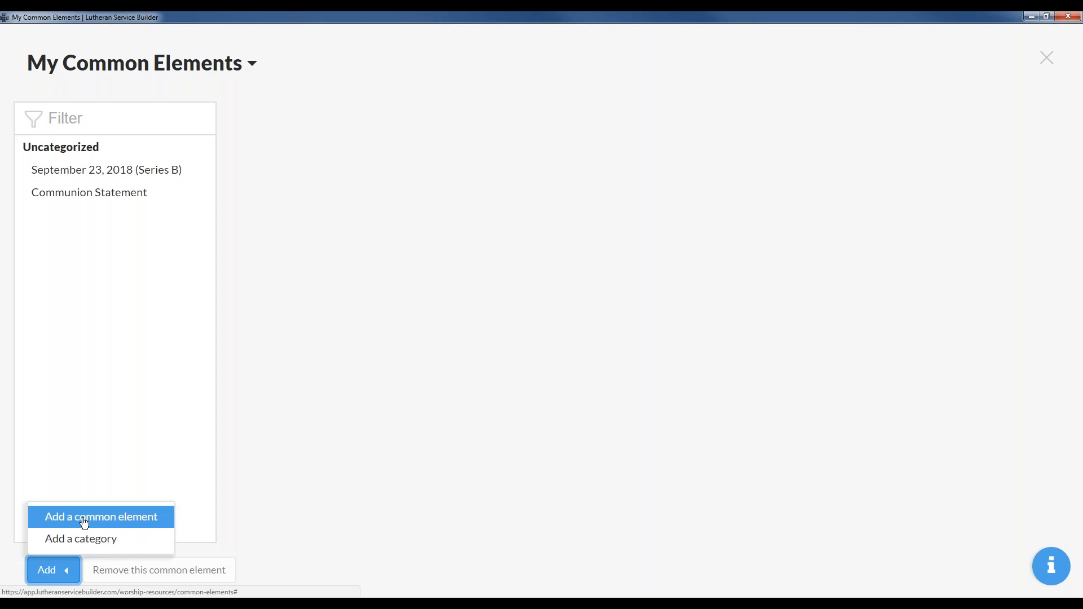
{"action": "left_click", "coordinate": [86, 517]}
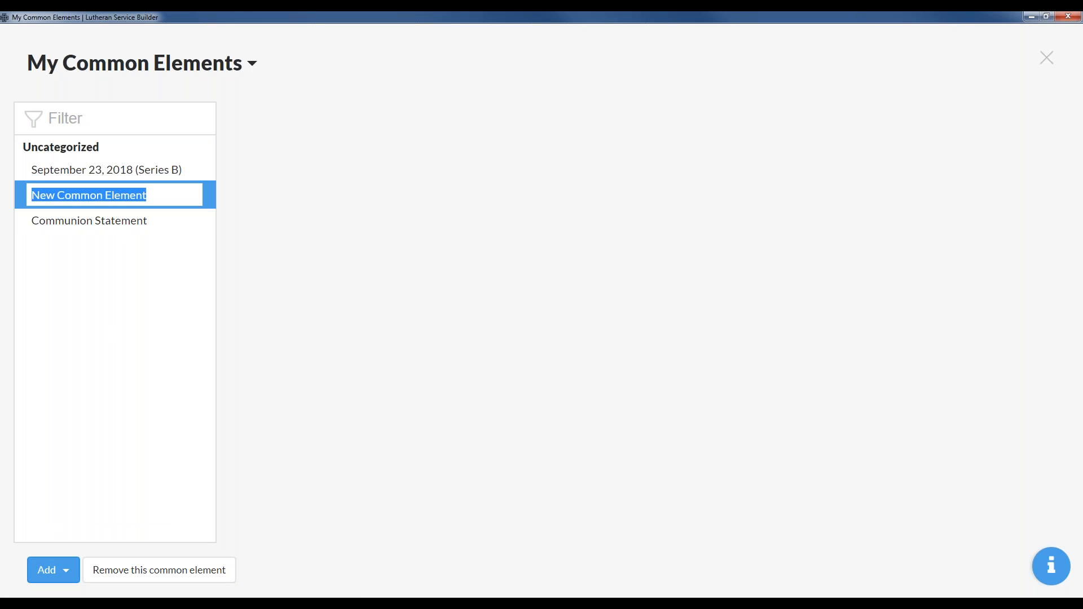
{"action": "type", "text": "Introit "}
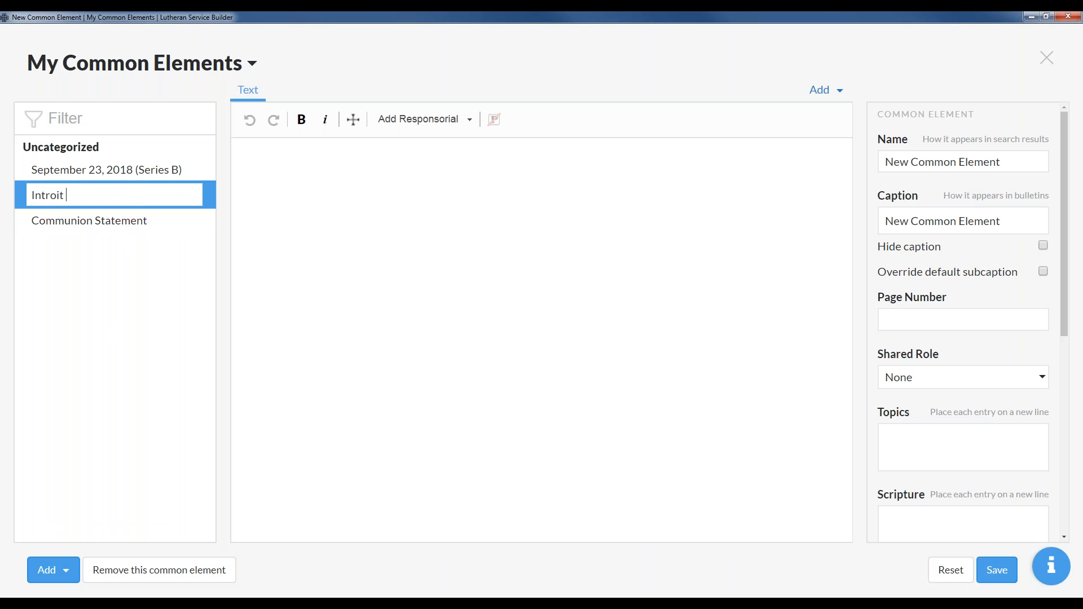
{"action": "type", "text": "for Sep 23"}
- Try to paste the copied Introit directly into the new common element's text
{"action": "left_click", "coordinate": [356, 197]}
{"action": "type", "text": "Introit Psalm 37:5–7; antiphon: v. 4 C Delight yourself | in the Lord,* and he will give you the desires | of your heart. Commit your way | to the Lord;* trust in him, and | he will act. He will bring forth your righteousness | as the light,* and your justice as the | noonday. Be still before the Lord and wait patiently | for him;* fret not yourself over the one who prospers in his way, over the man who carries out evil de- | vices! Glory be to the Father and | to the Son* and to the Holy | Spirit; as it was in the be- | ginning,* is now, and will be forever. | Amen. Delight yourself | in the Lord,* and he will give you the desires | of your heart."}
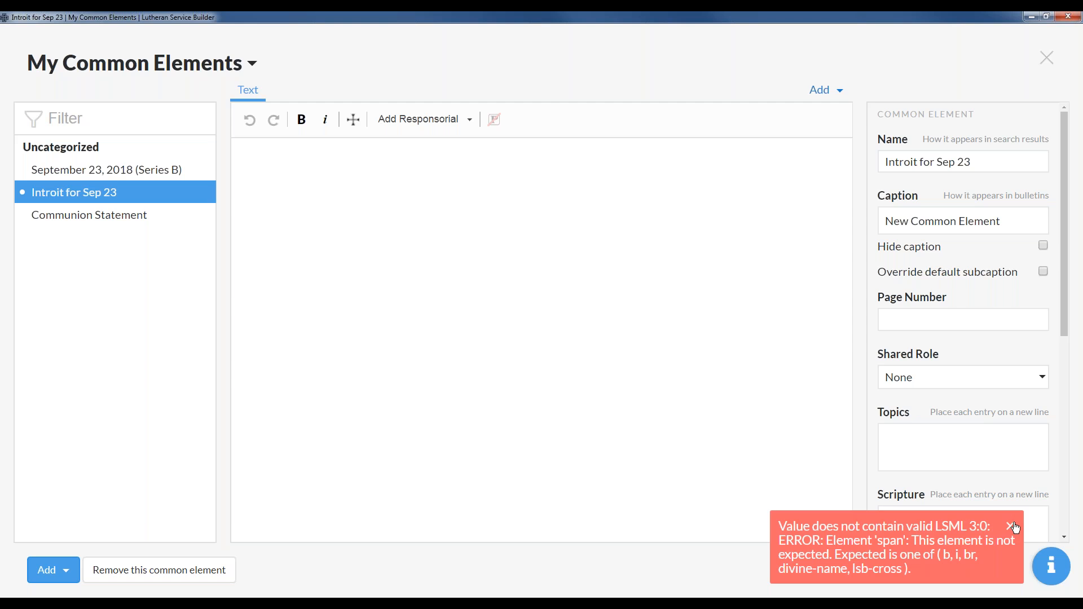
{"action": "left_click", "coordinate": [1009, 529]}
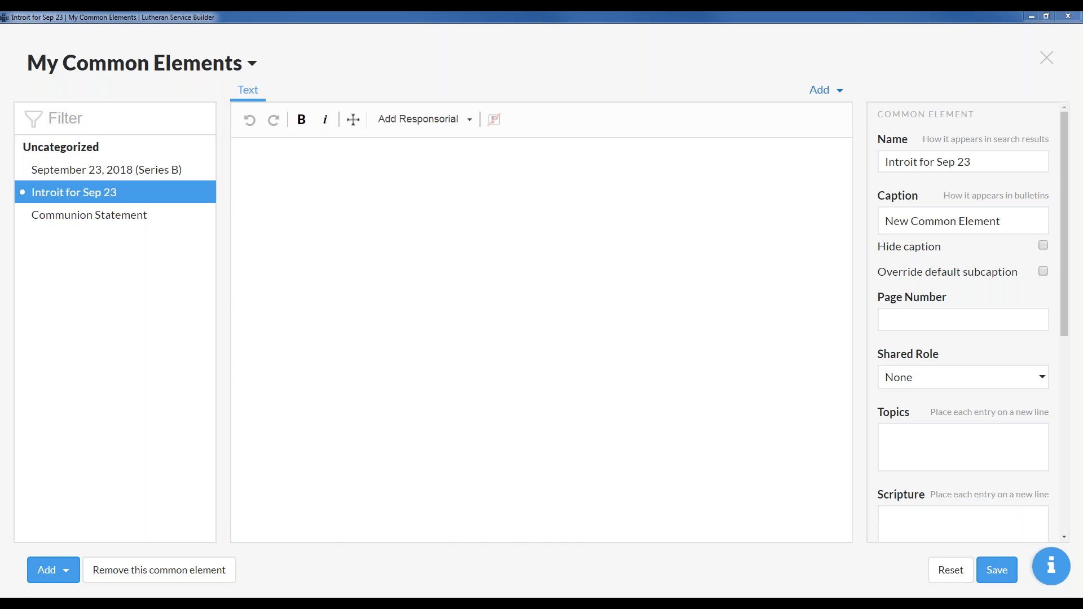
- Open a blank Notepad window and return to the text of the "Introit for Sep 23" element
{"action": "key", "text": "alt+Tab"}
{"action": "key", "text": "super"}
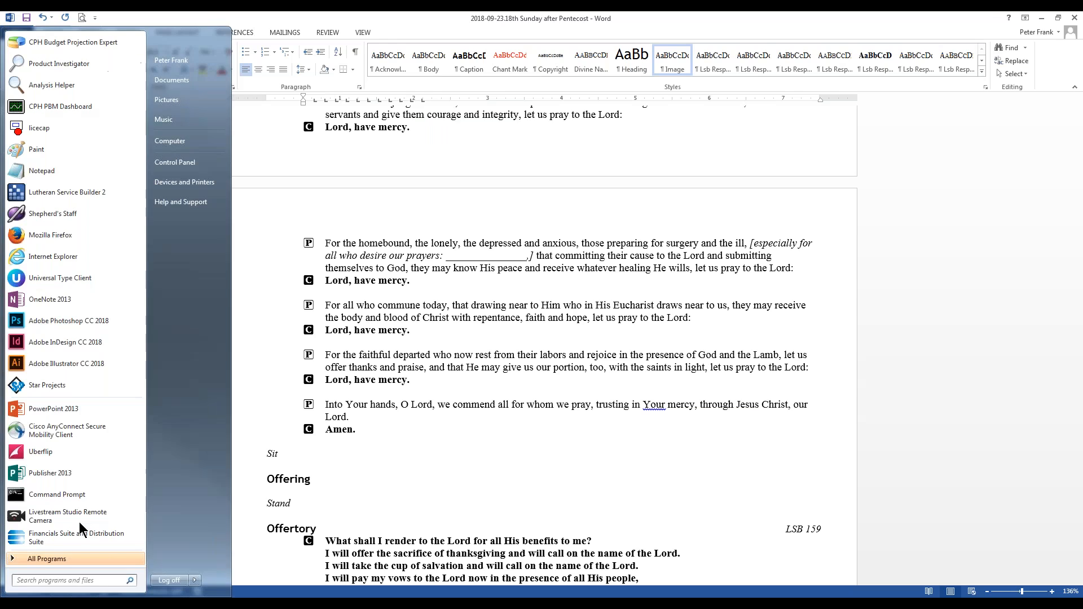
{"action": "left_click", "coordinate": [70, 176]}
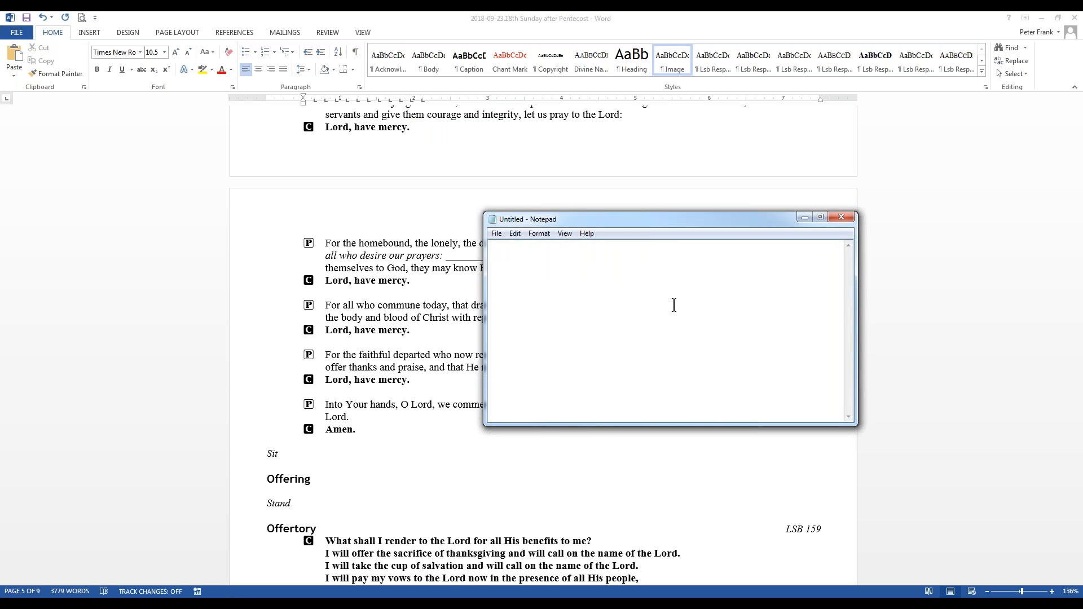
{"action": "left_click_drag", "start_coordinate": [799, 14], "coordinate": [760, 53]}
{"action": "left_click", "coordinate": [302, 173]}
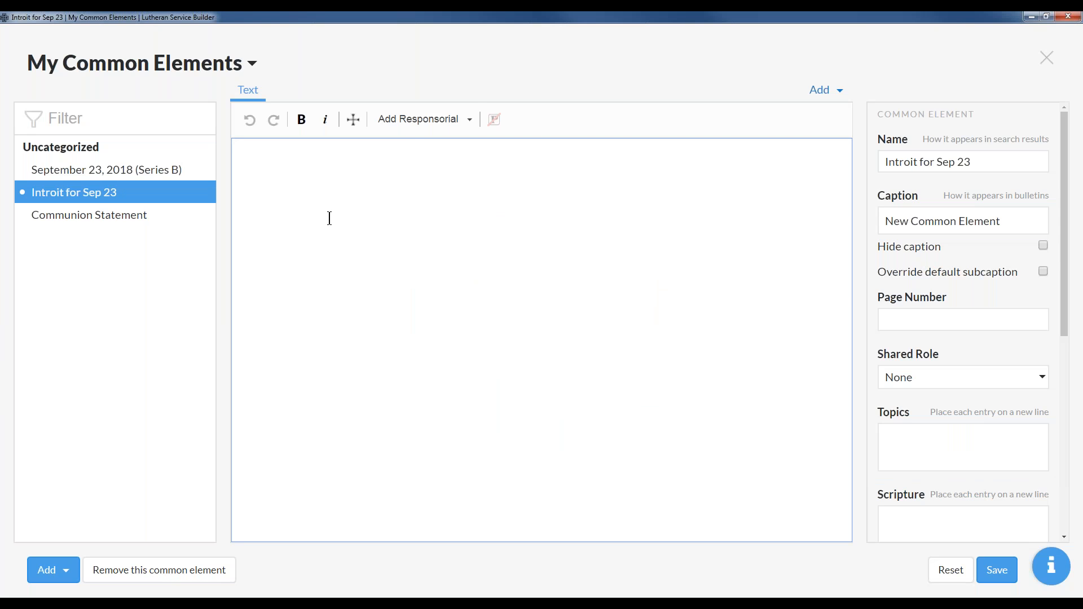
- Add a People responsorial to the Introit element, change its speaker to Pastor, and return to the service
{"action": "left_click", "coordinate": [417, 119]}
{"action": "left_click", "coordinate": [399, 150]}
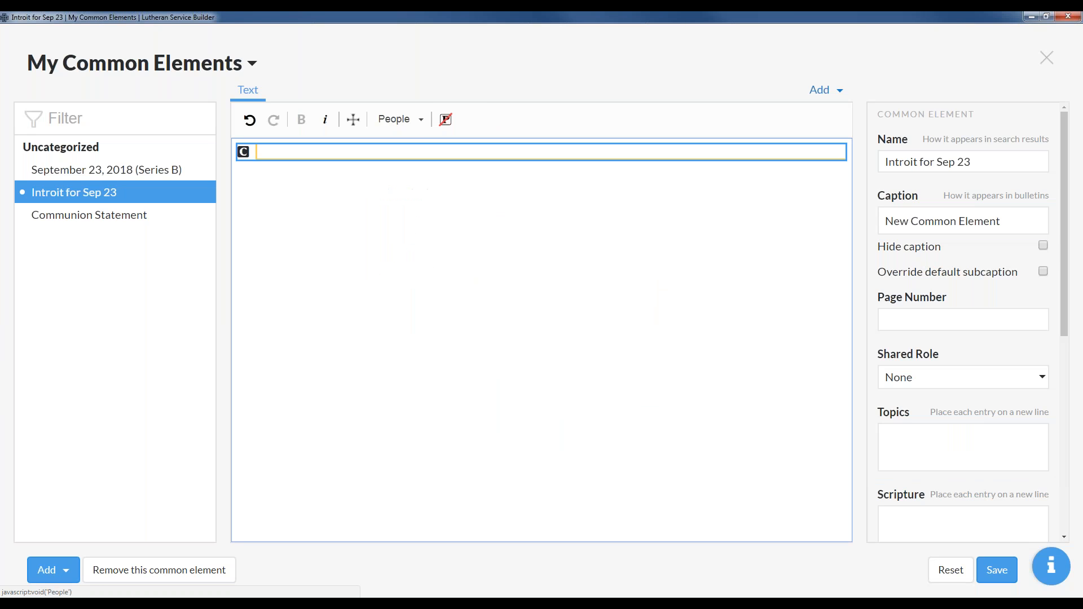
{"action": "left_click", "coordinate": [411, 124]}
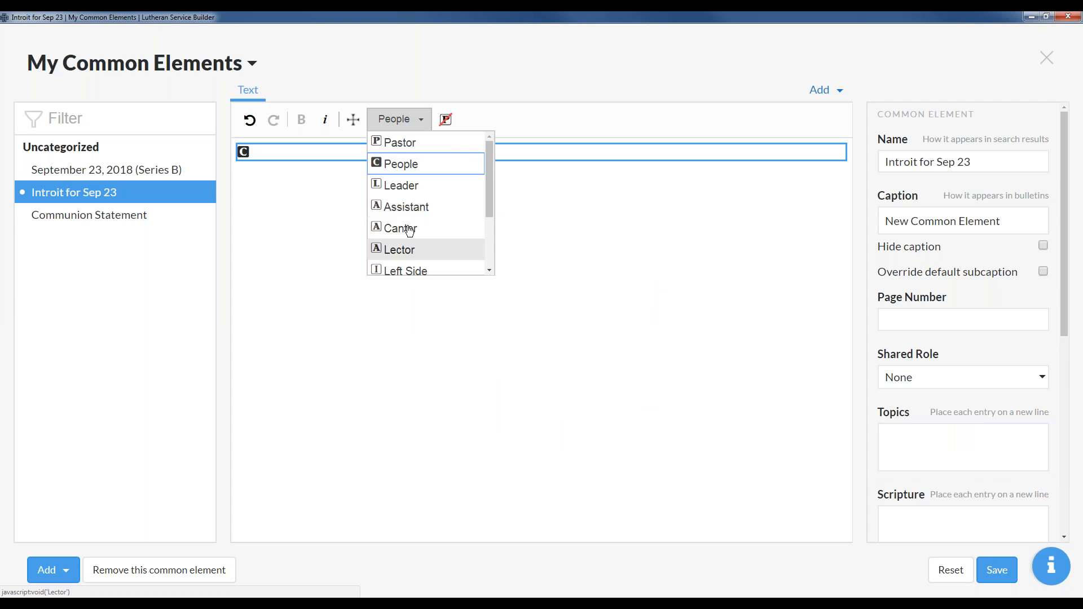
{"action": "left_click", "coordinate": [395, 142]}
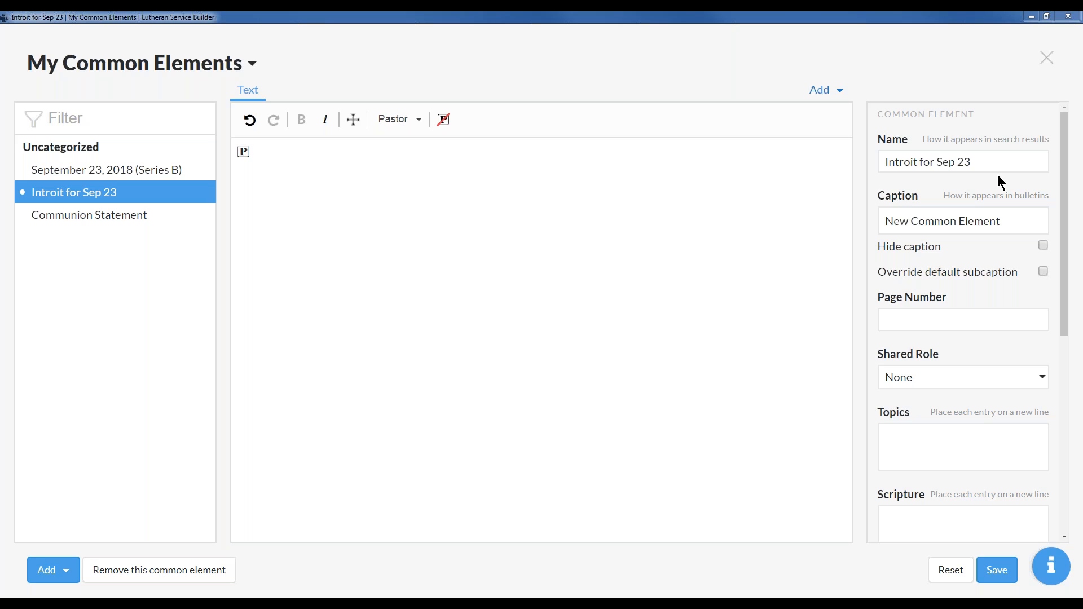
{"action": "left_click", "coordinate": [1046, 58]}
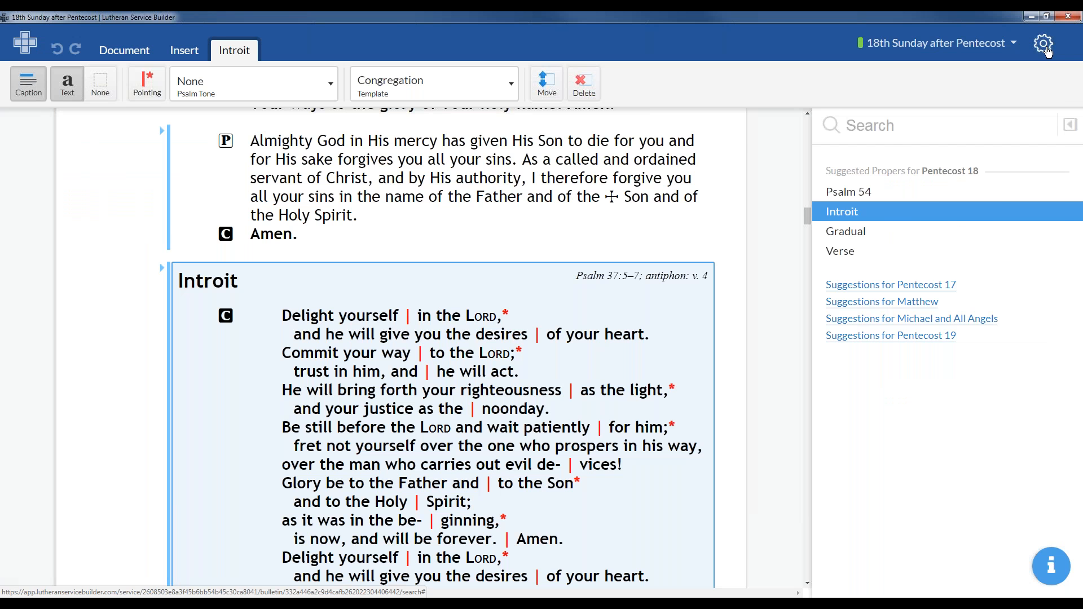
- Open the Resurrection Standard Size bulletin format and display its Body style settings
{"action": "left_click", "coordinate": [1044, 47]}
{"action": "left_click", "coordinate": [1001, 213]}
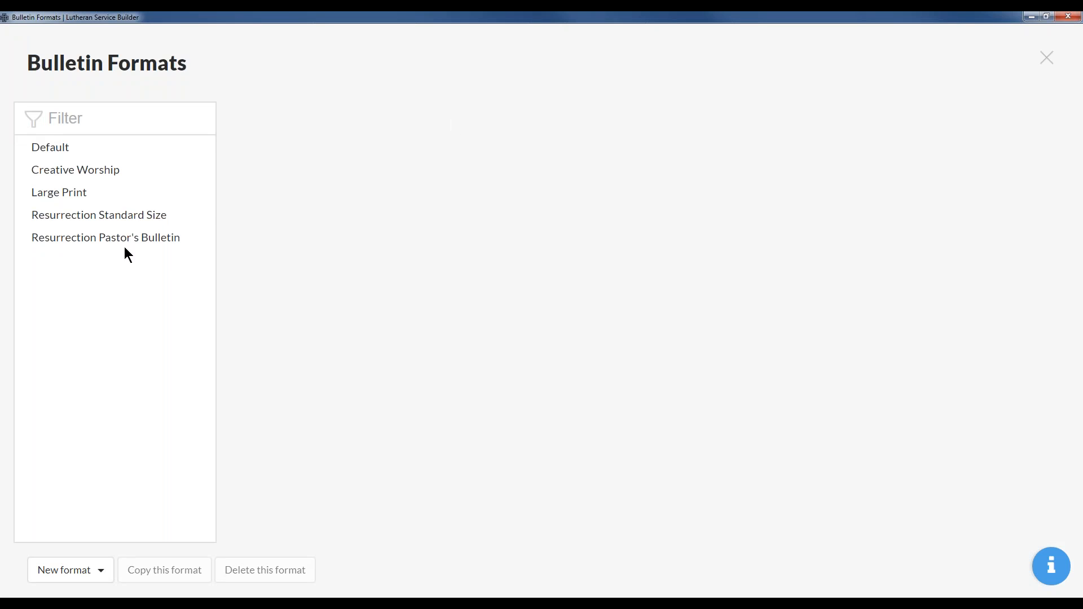
{"action": "left_click", "coordinate": [146, 226]}
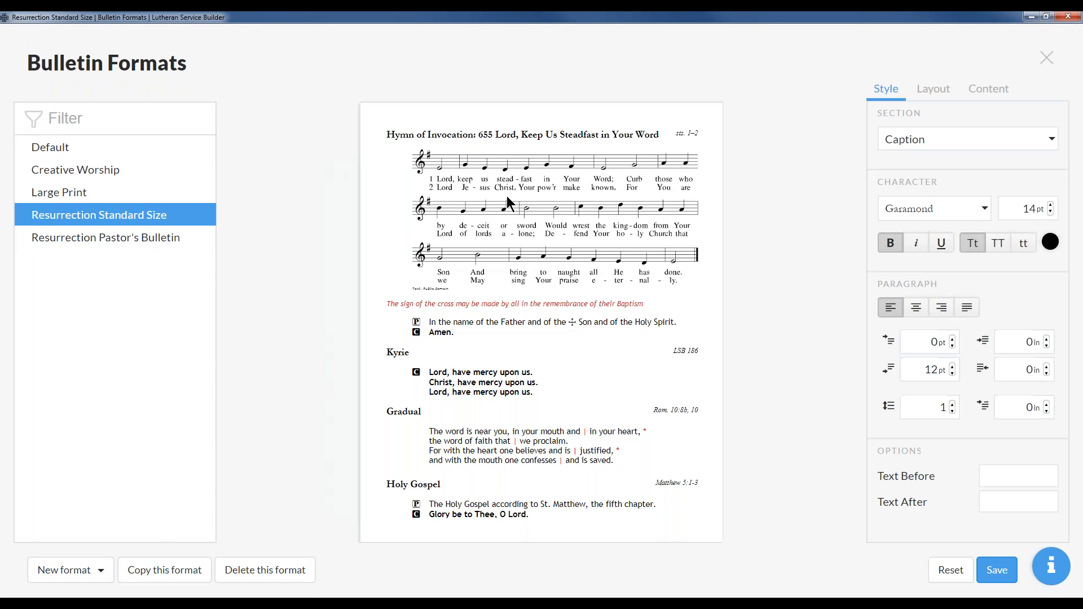
{"action": "left_click", "coordinate": [911, 136]}
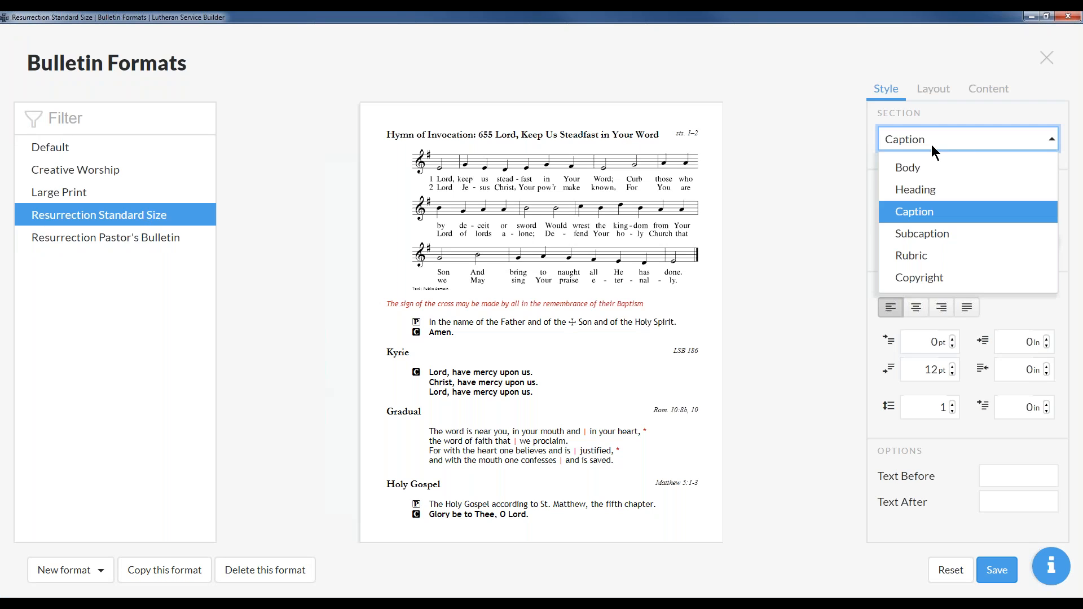
{"action": "left_click", "coordinate": [919, 166]}
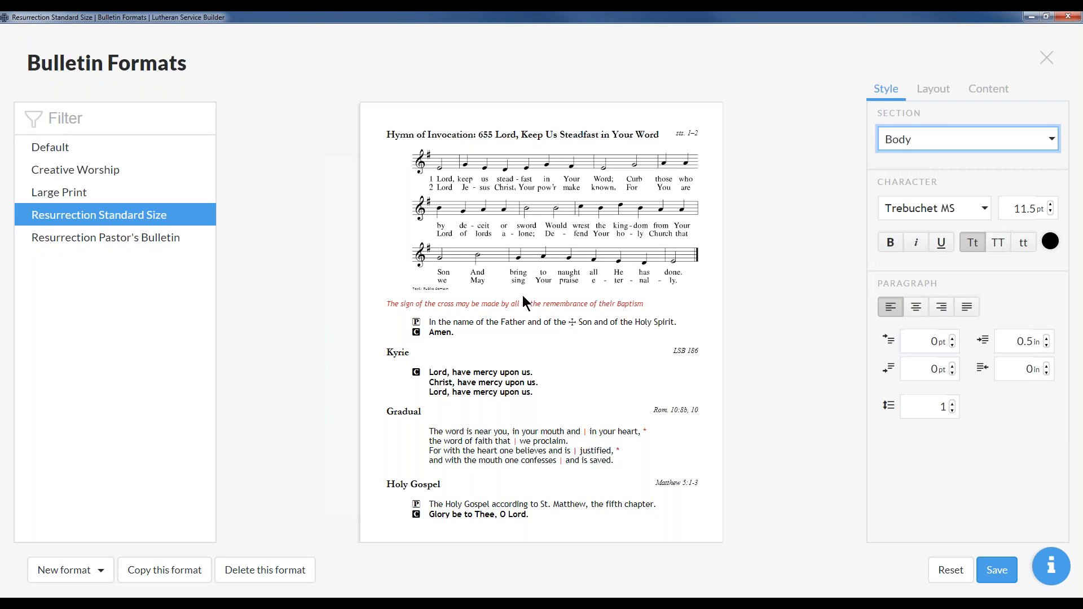
{"action": "left_click", "coordinate": [908, 310]}
{"action": "left_click", "coordinate": [889, 308]}
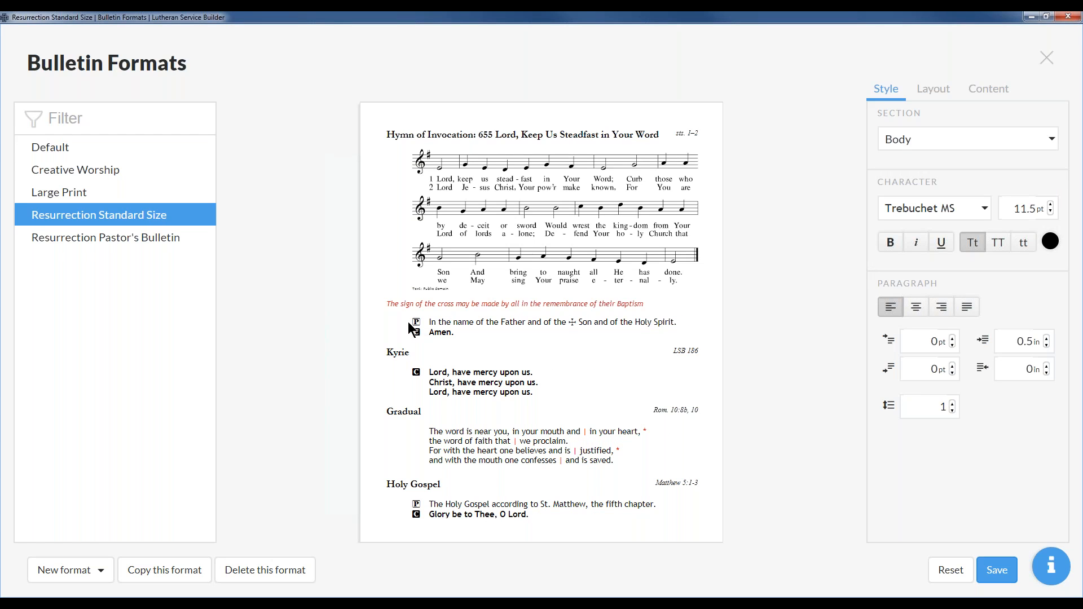
- Try a left page margin of 0.2 in for the format and restore it to 0.5 in
{"action": "left_click", "coordinate": [936, 90]}
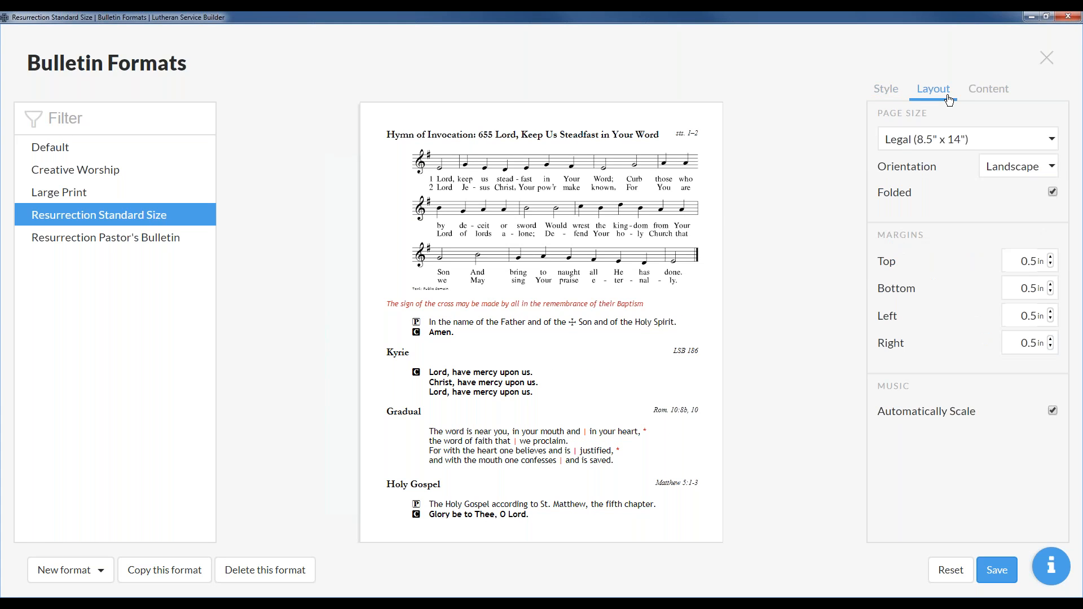
{"action": "left_click", "coordinate": [1050, 319]}
{"action": "left_click", "coordinate": [1050, 318]}
{"action": "left_click", "coordinate": [1050, 318]}
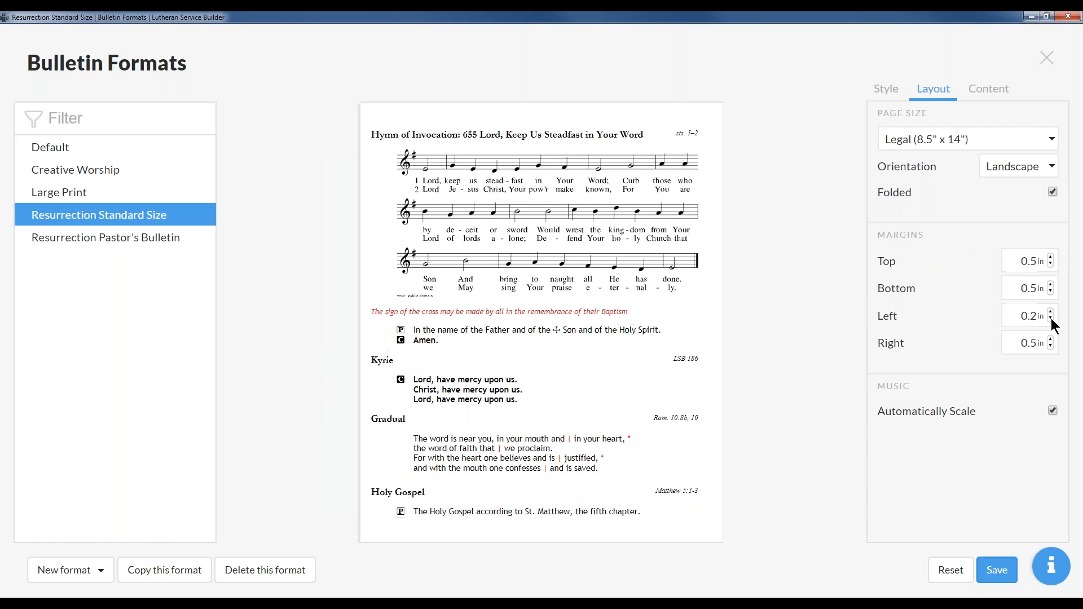
{"action": "left_click", "coordinate": [1050, 312]}
{"action": "left_click", "coordinate": [1050, 312]}
{"action": "left_click", "coordinate": [1050, 311]}
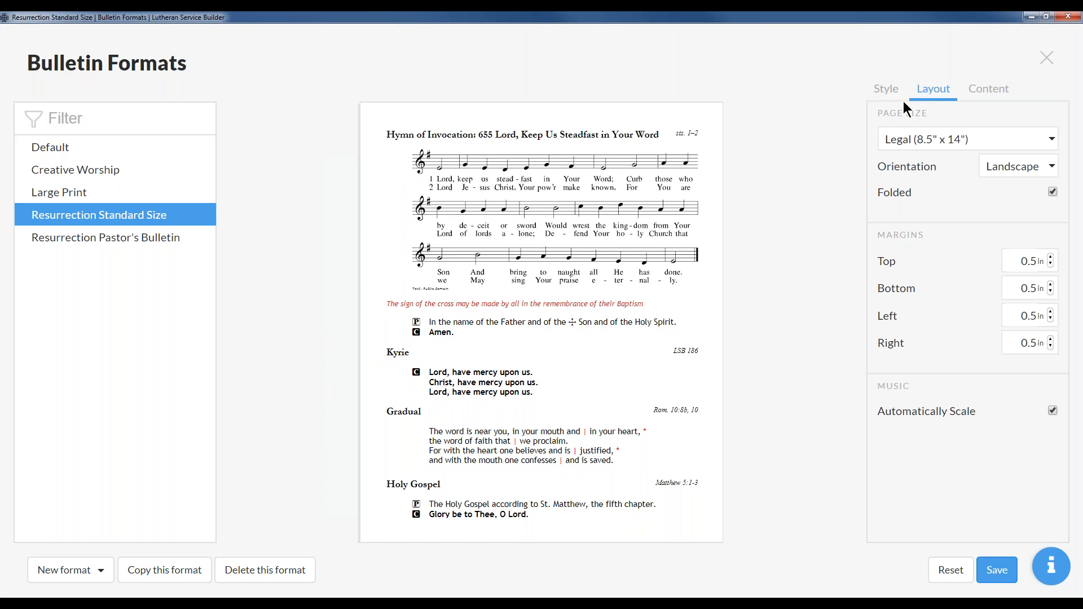
- Set the Body style's left indent to 0.1 in in the Resurrection Standard Size format
{"action": "left_click", "coordinate": [900, 96]}
{"action": "left_click", "coordinate": [932, 142]}
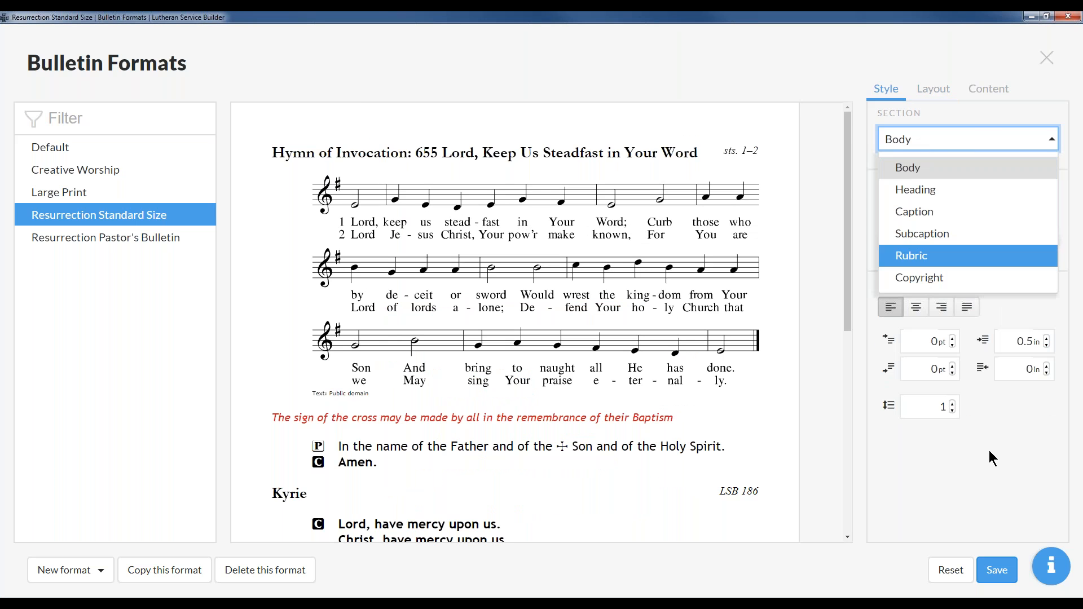
{"action": "left_click", "coordinate": [968, 369]}
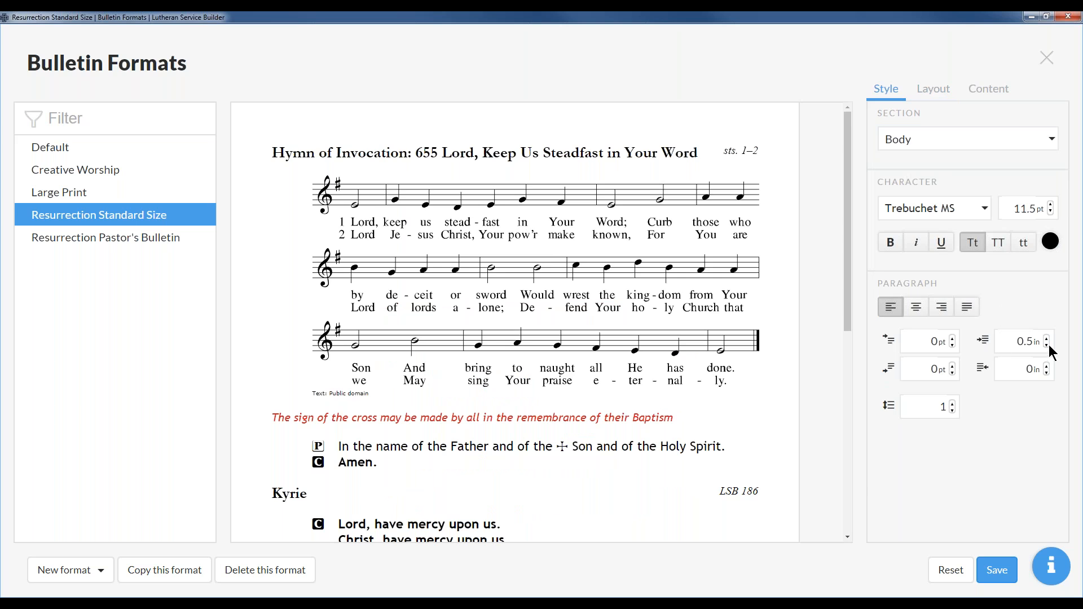
{"action": "scroll", "coordinate": [575, 385], "scroll_direction": "down", "scroll_amount": 5}
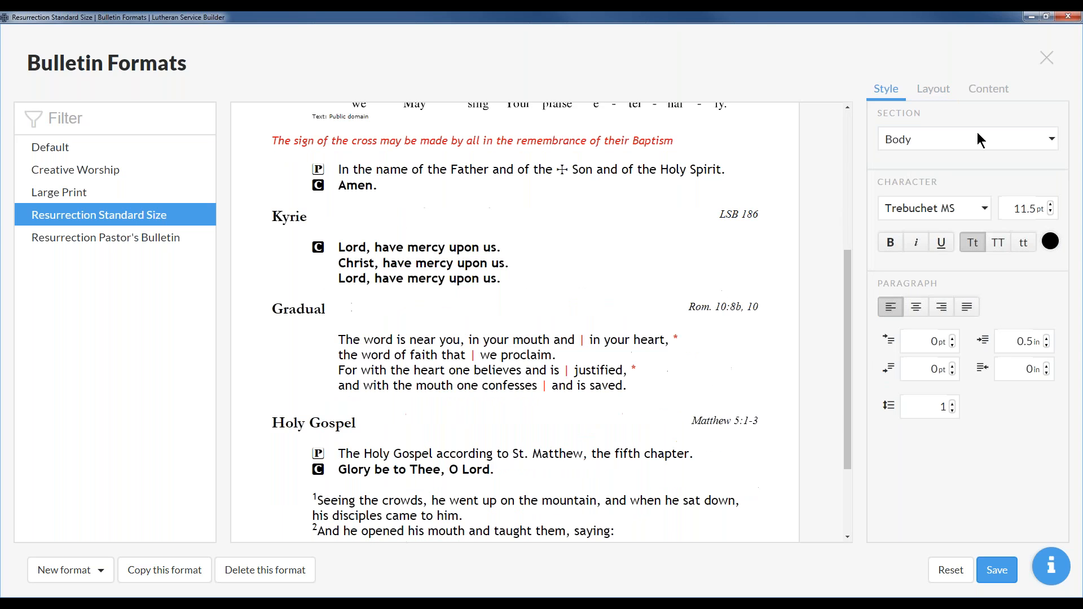
{"action": "left_click", "coordinate": [1046, 345]}
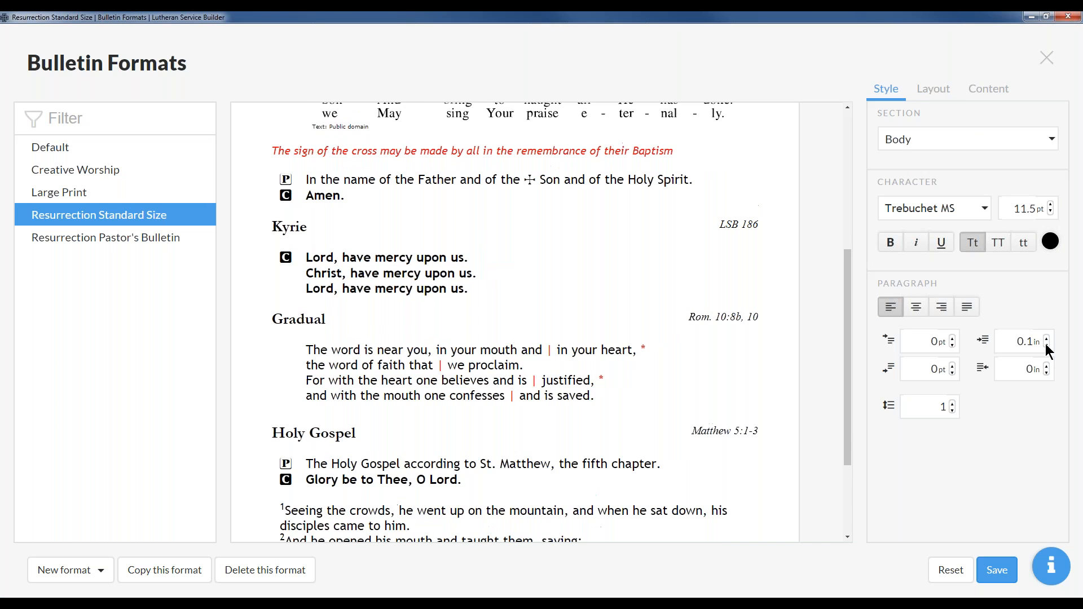
- Set the Body style's left indent to 0 in and review the Resurrection Standard Size preview
{"action": "left_click", "coordinate": [1046, 345]}
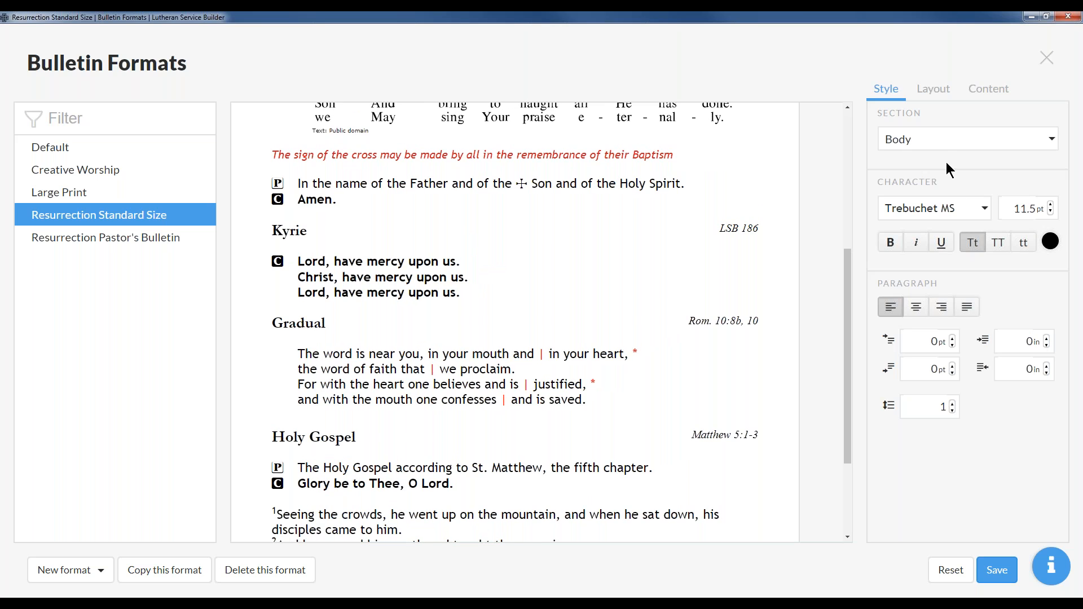
{"action": "left_click", "coordinate": [947, 139]}
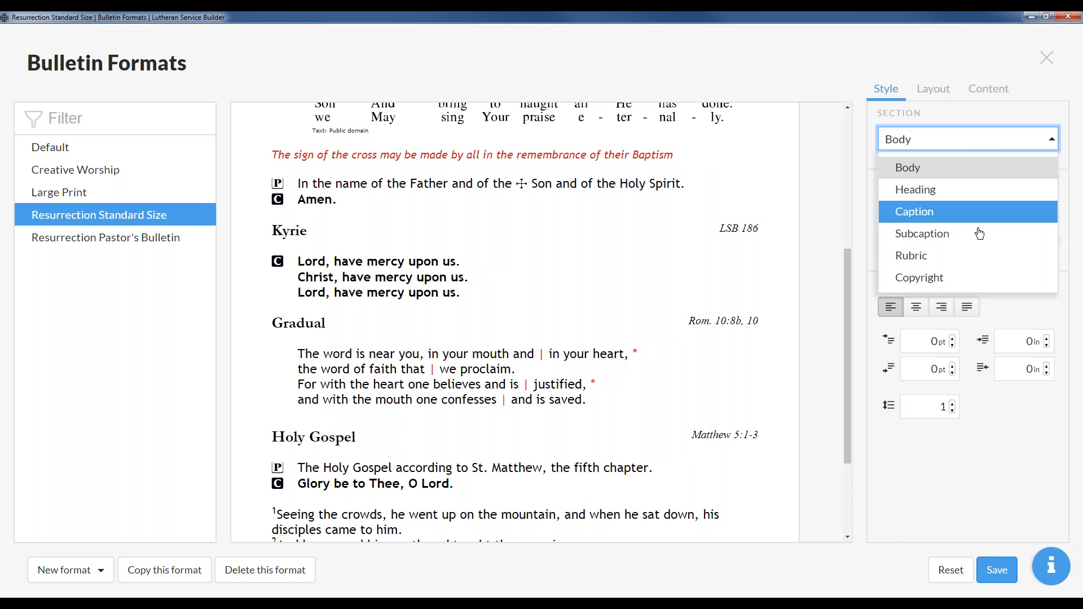
{"action": "left_click", "coordinate": [512, 420]}
{"action": "scroll", "coordinate": [512, 412], "scroll_direction": "down", "scroll_amount": 3}
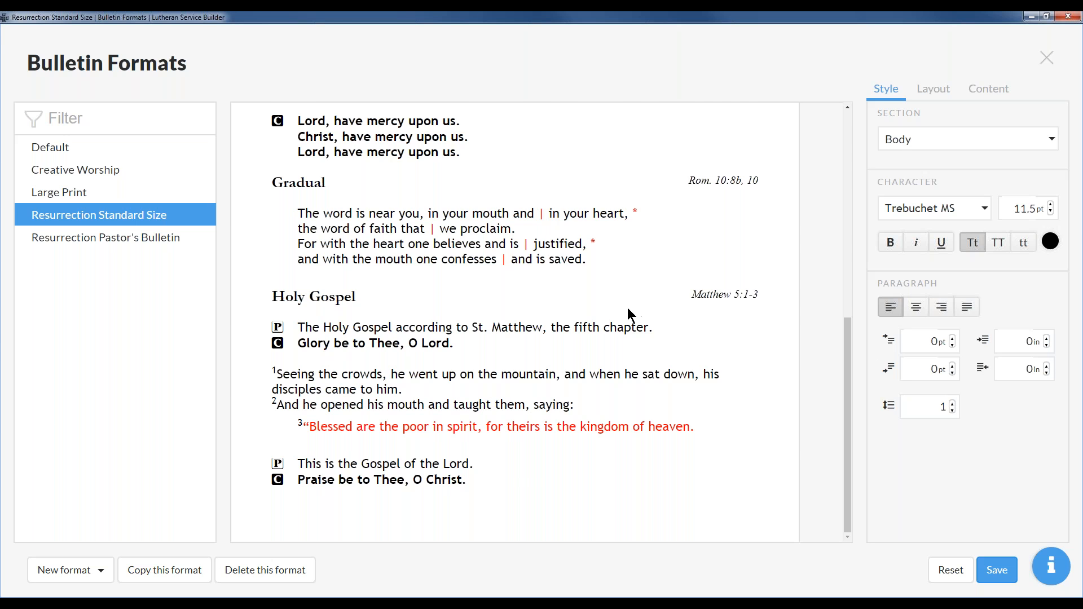
{"action": "scroll", "coordinate": [627, 307], "scroll_direction": "up", "scroll_amount": 10}
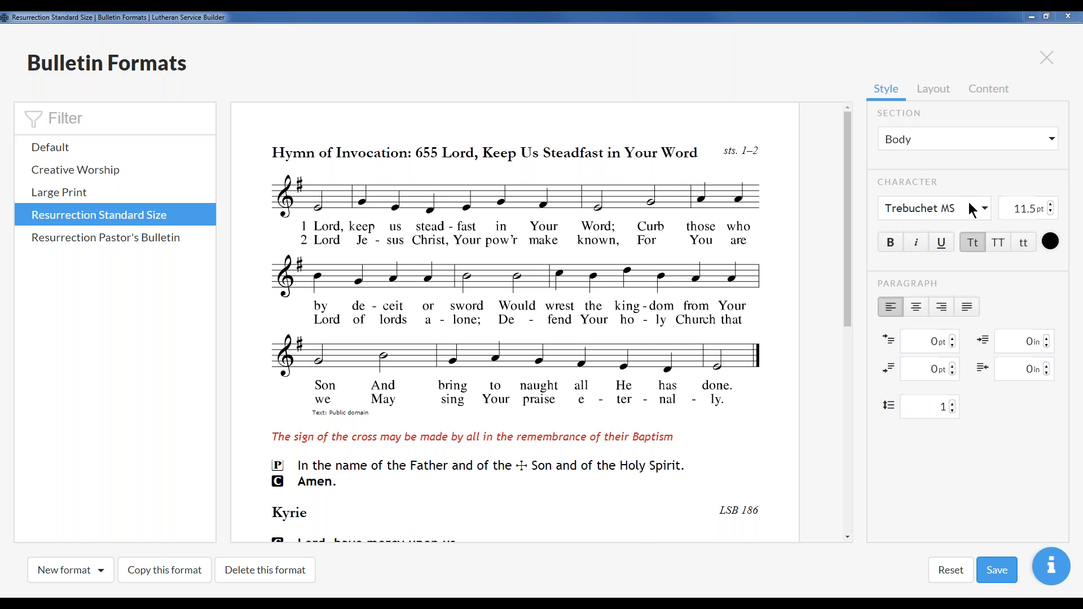
- Leave the bulletin formats and open the My Common Elements worship resources
{"action": "left_click", "coordinate": [989, 32]}
{"action": "left_click", "coordinate": [1043, 66]}
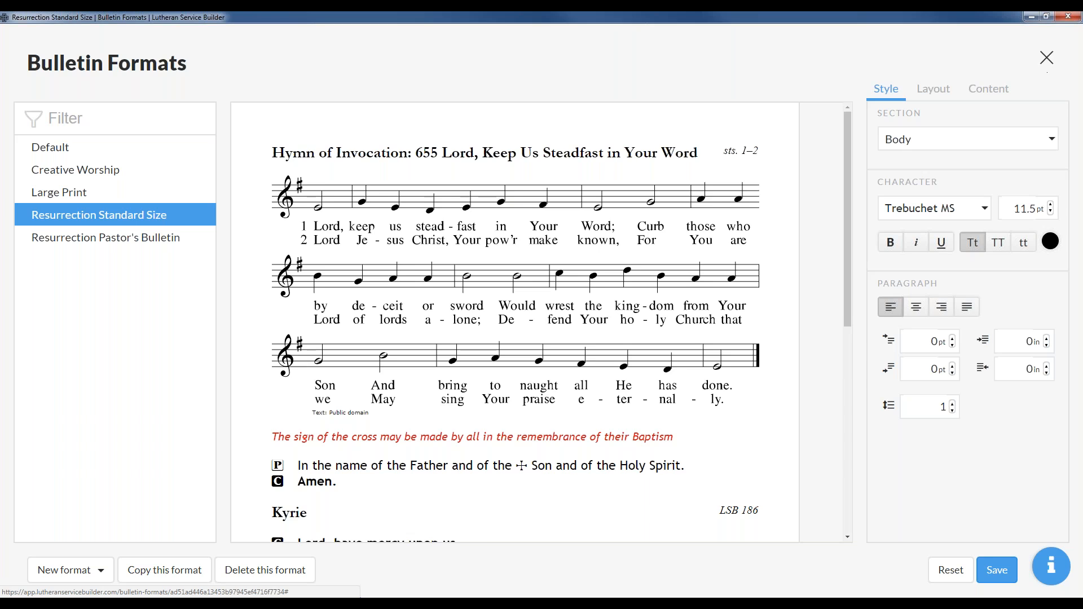
{"action": "left_click", "coordinate": [1047, 56]}
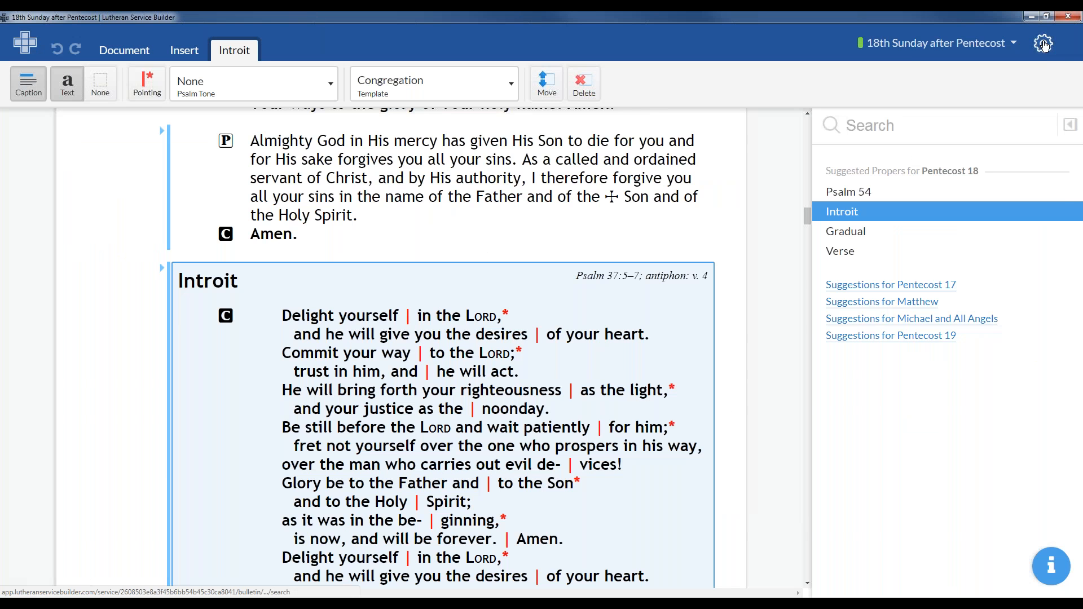
{"action": "left_click", "coordinate": [1043, 45]}
{"action": "mouse_move", "coordinate": [1006, 141]}
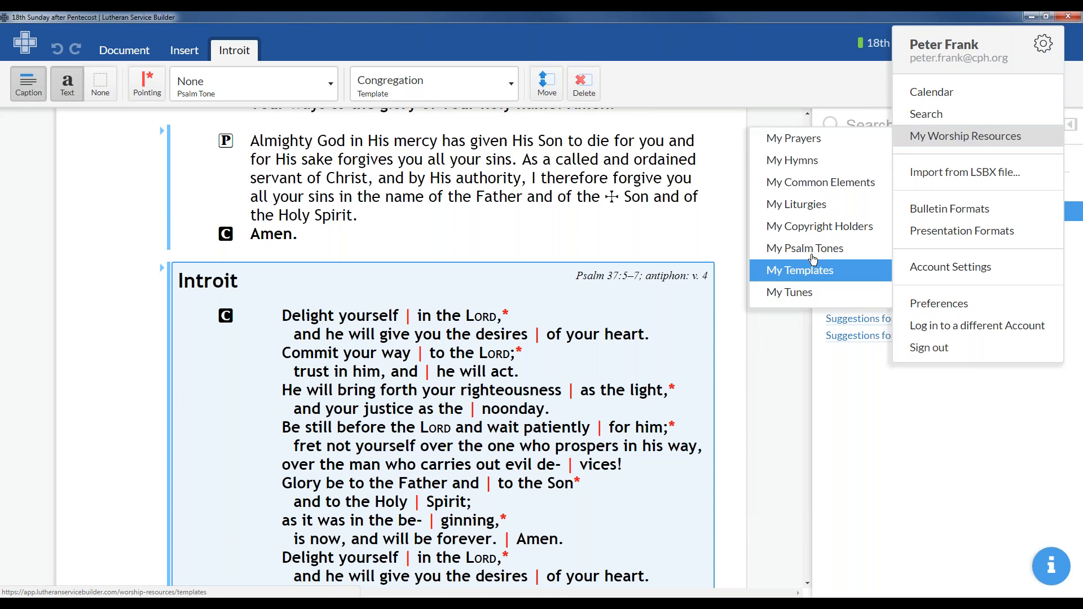
{"action": "left_click", "coordinate": [854, 184]}
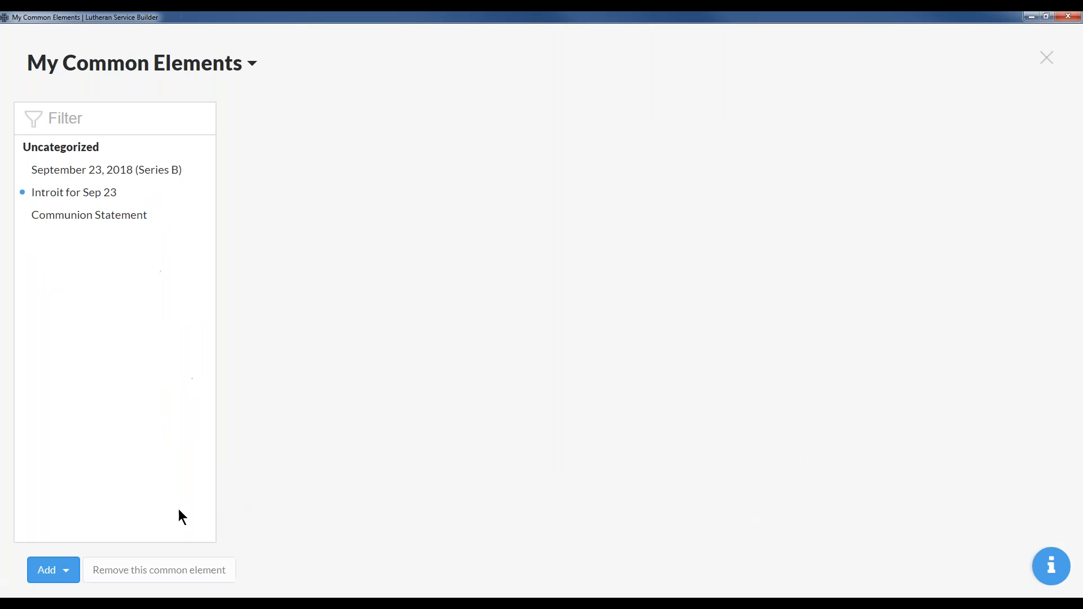
- Add a new common element named Psalm Text and place the cursor in its empty text area
{"action": "left_click", "coordinate": [44, 571]}
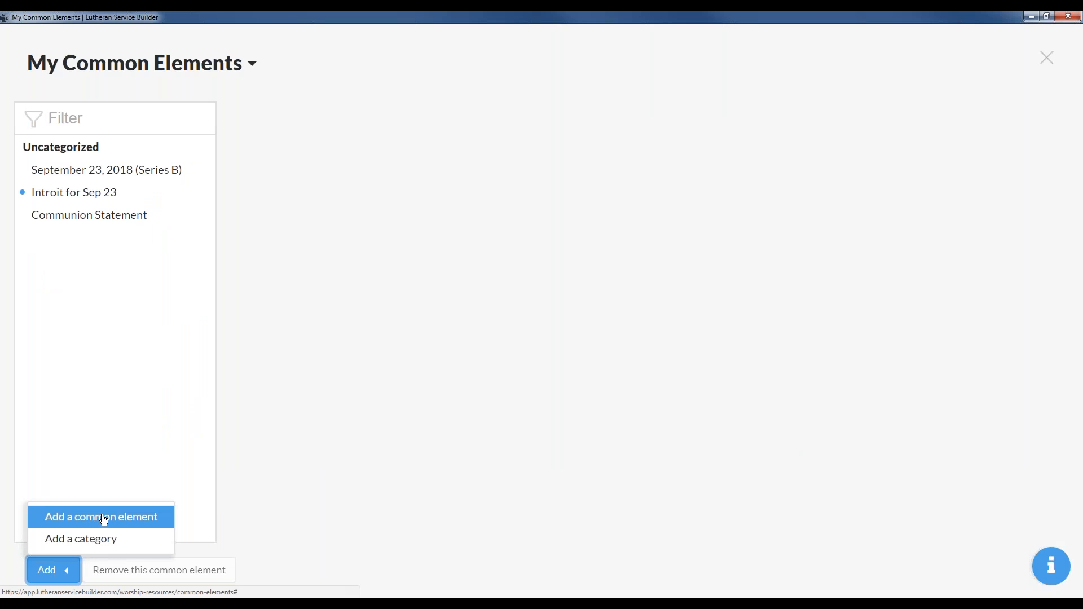
{"action": "left_click", "coordinate": [102, 516]}
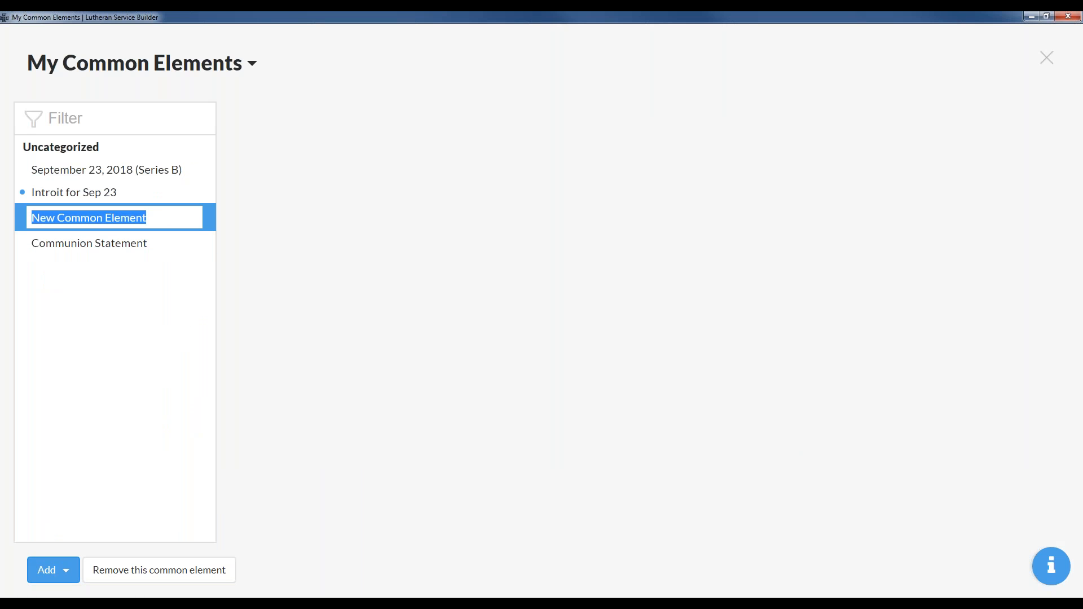
{"action": "type", "text": "Psalm Text"}
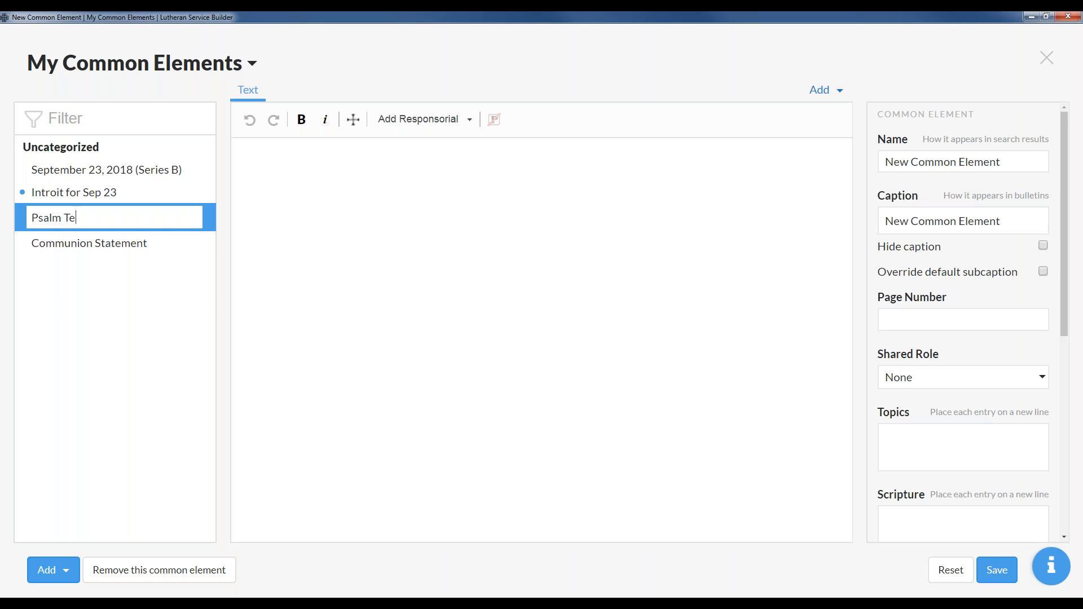
{"action": "left_click", "coordinate": [490, 256]}
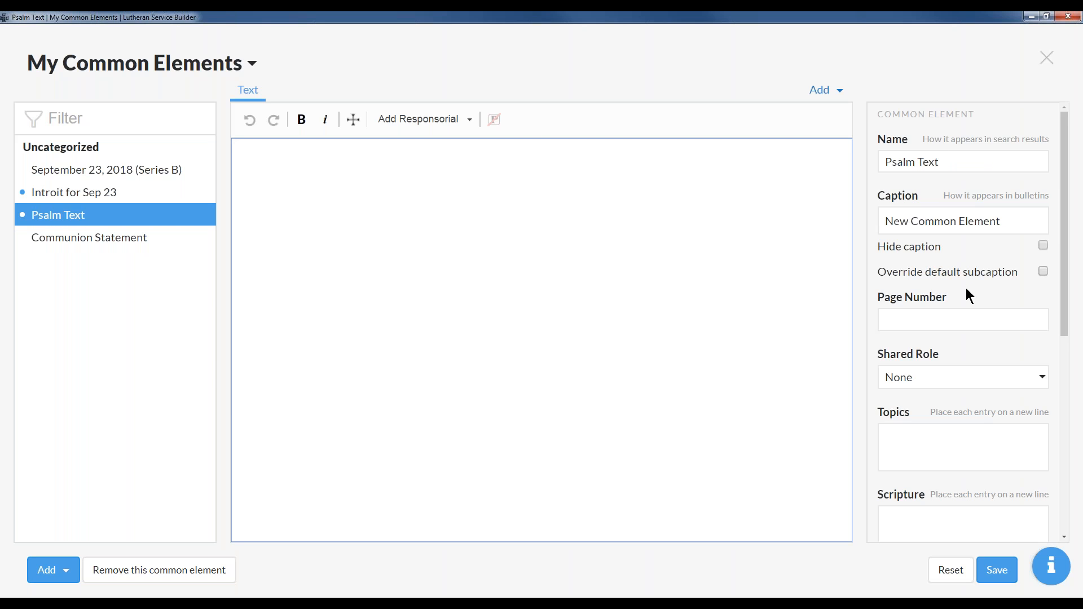
- Examine the Psalm Text element's properties and the September 23, 2018 (Series B) element, and return to the service
{"action": "scroll", "coordinate": [966, 295], "scroll_direction": "down", "scroll_amount": 2}
{"action": "scroll", "coordinate": [965, 294], "scroll_direction": "up", "scroll_amount": 1}
{"action": "scroll", "coordinate": [966, 294], "scroll_direction": "down", "scroll_amount": 6}
{"action": "scroll", "coordinate": [962, 294], "scroll_direction": "up", "scroll_amount": 5}
{"action": "scroll", "coordinate": [953, 288], "scroll_direction": "up", "scroll_amount": 2}
{"action": "left_click", "coordinate": [94, 176]}
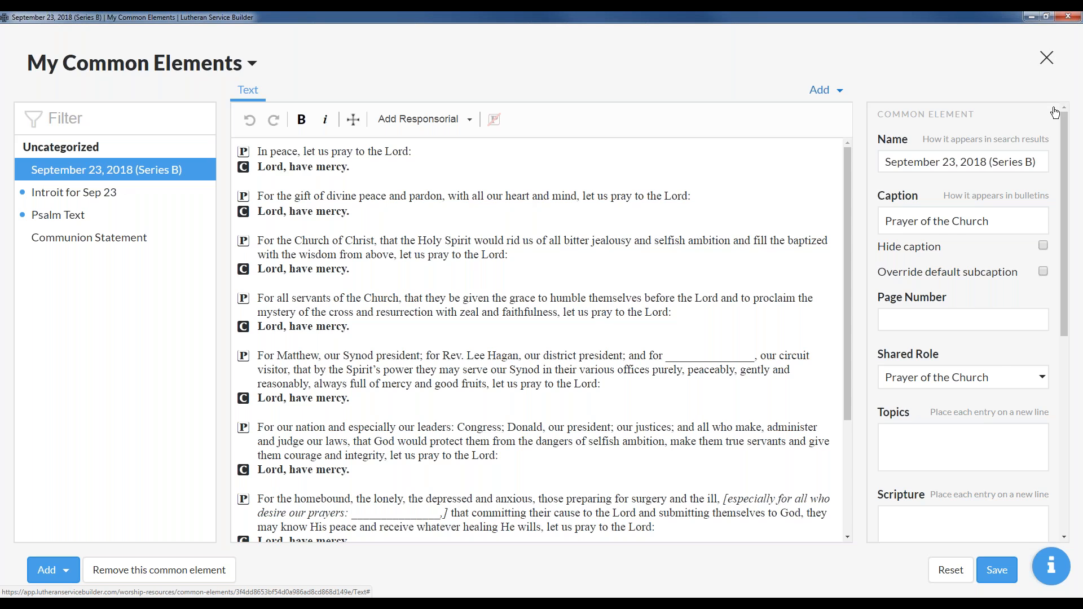
{"action": "left_click", "coordinate": [1047, 58]}
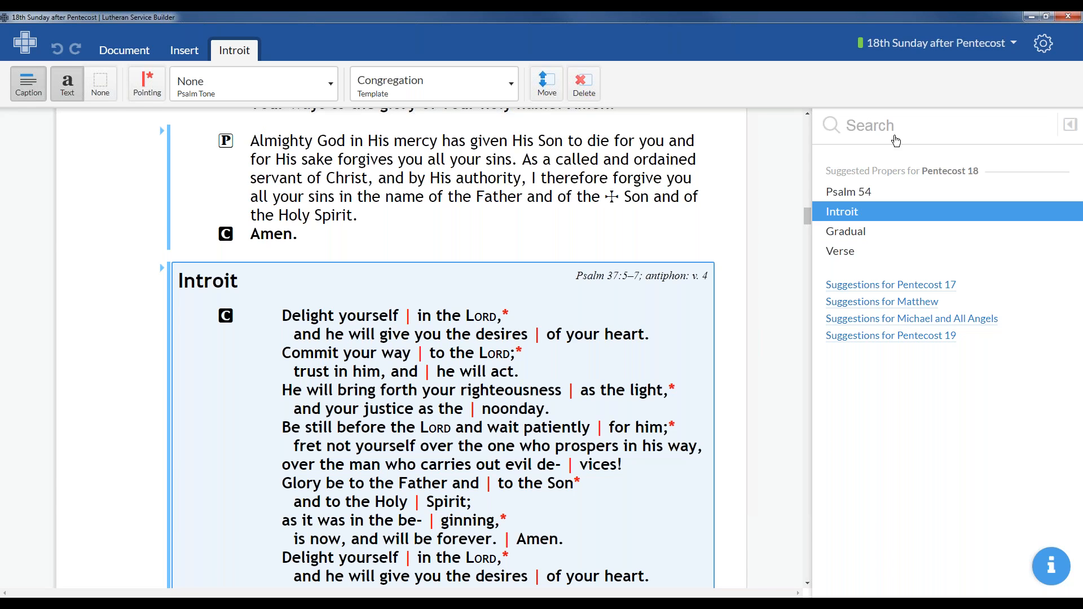
- Browse the available hymn tunes with the tune: search filter, including a search for tunes matching b
{"action": "left_click", "coordinate": [832, 119]}
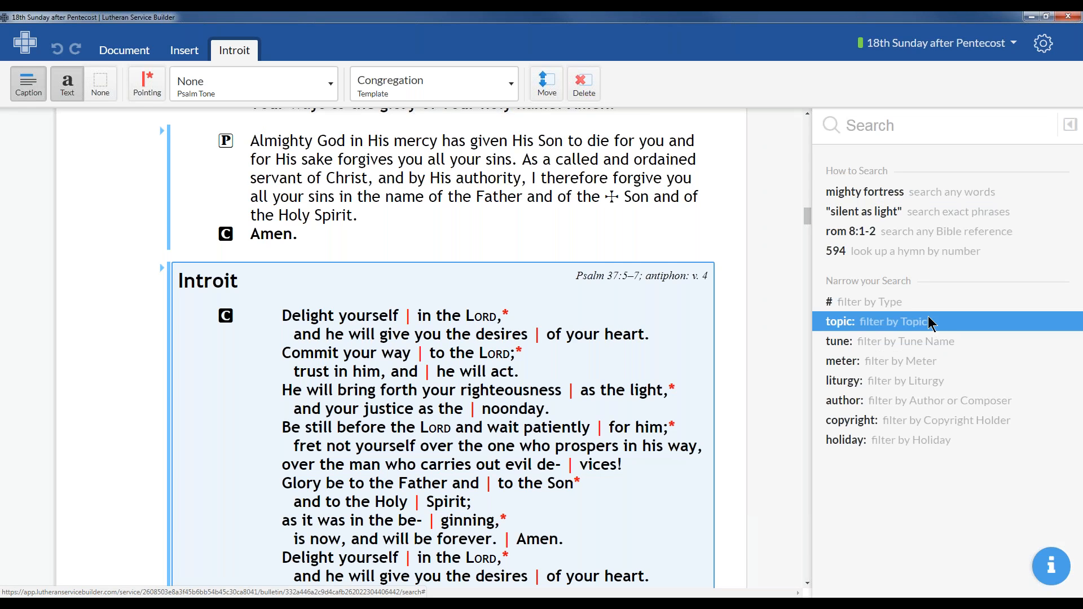
{"action": "left_click", "coordinate": [905, 343]}
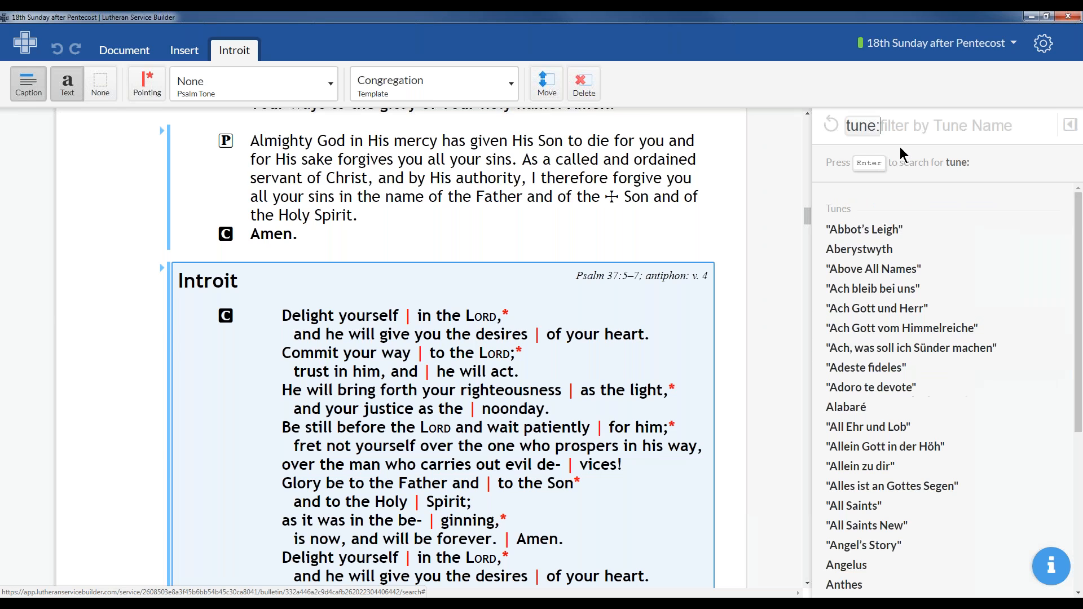
{"action": "scroll", "coordinate": [882, 293], "scroll_direction": "down", "scroll_amount": 5}
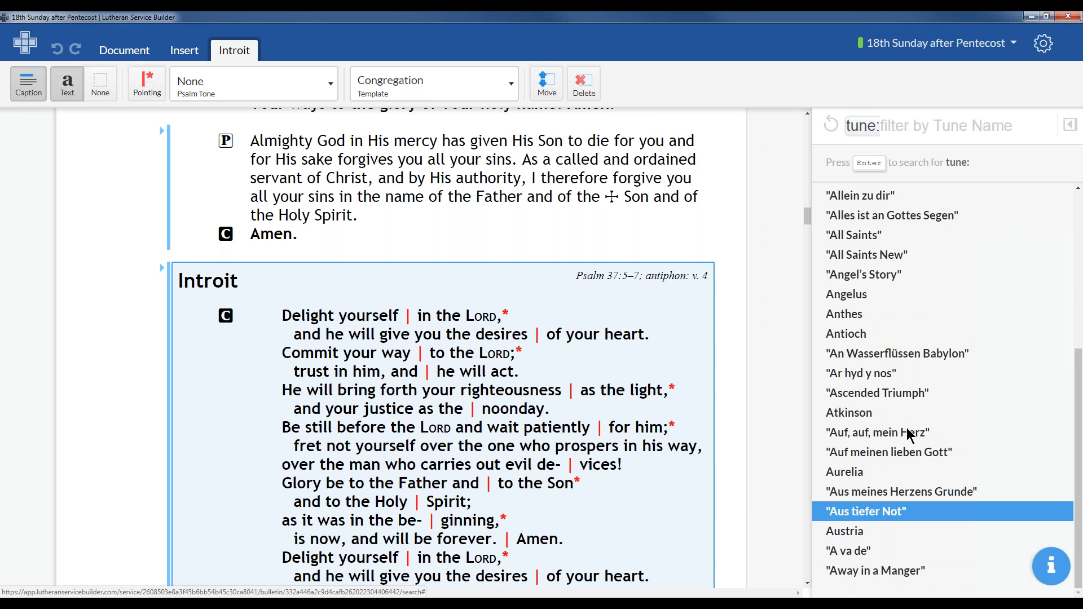
{"action": "scroll", "coordinate": [953, 254], "scroll_direction": "up", "scroll_amount": 5}
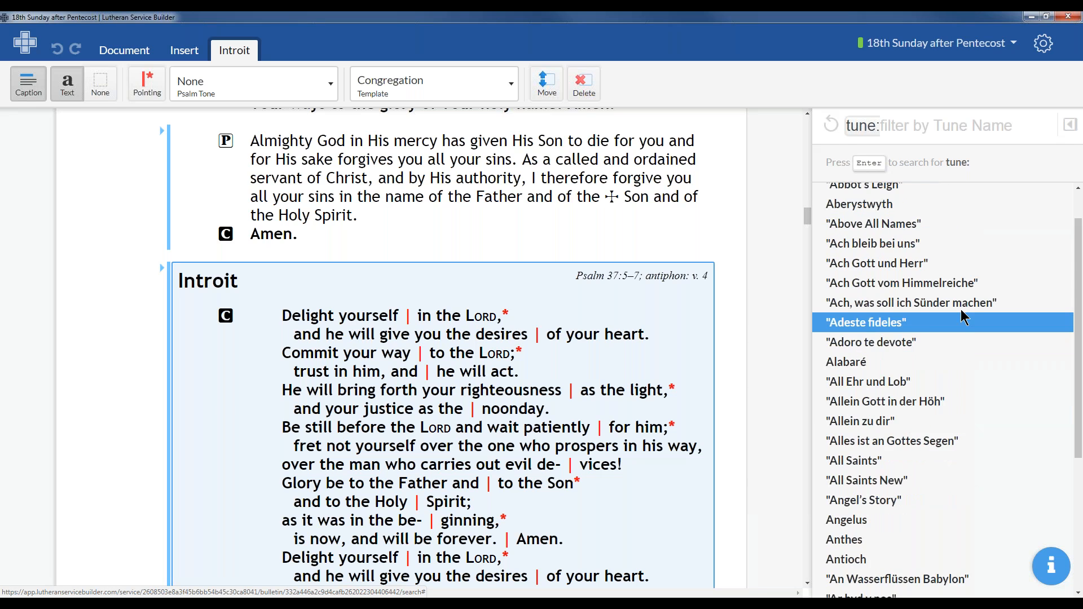
{"action": "type", "text": "b"}
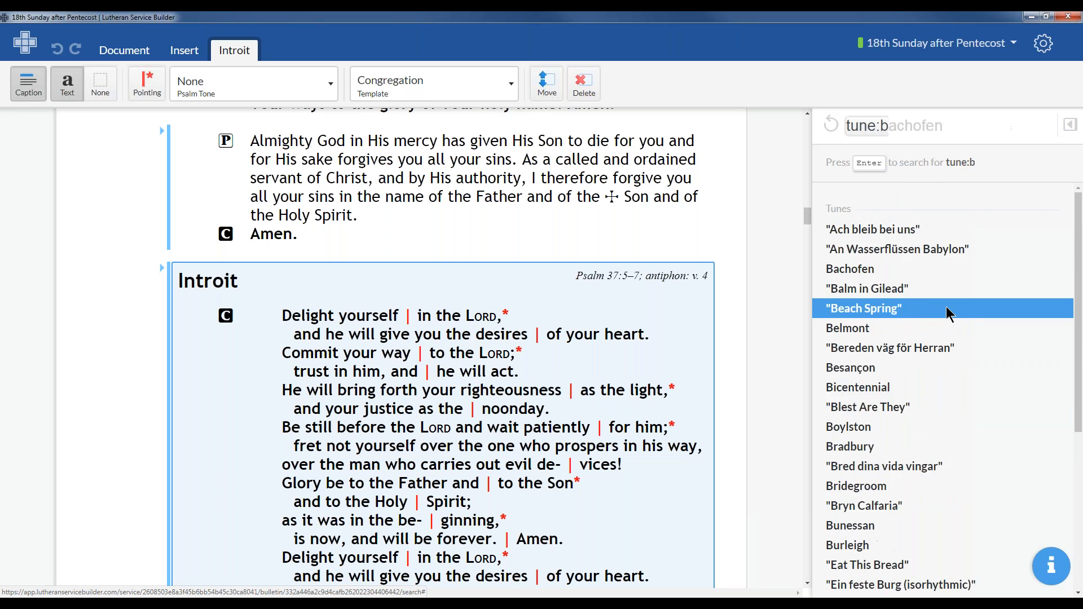
{"action": "scroll", "coordinate": [956, 311], "scroll_direction": "down", "scroll_amount": 4}
{"action": "scroll", "coordinate": [947, 235], "scroll_direction": "up", "scroll_amount": 5}
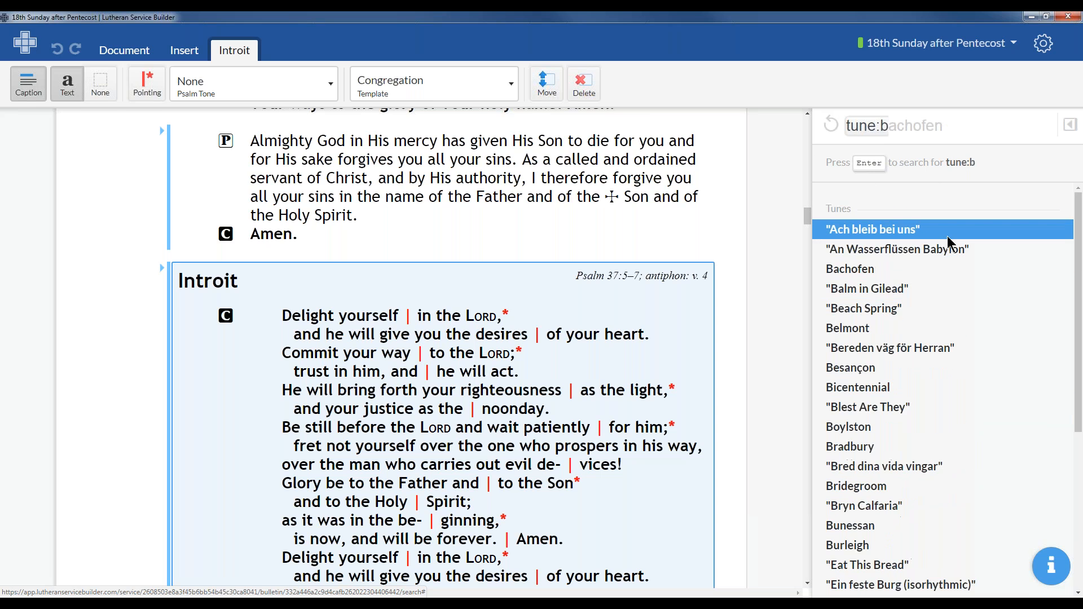
{"action": "key", "text": "BackSpace"}
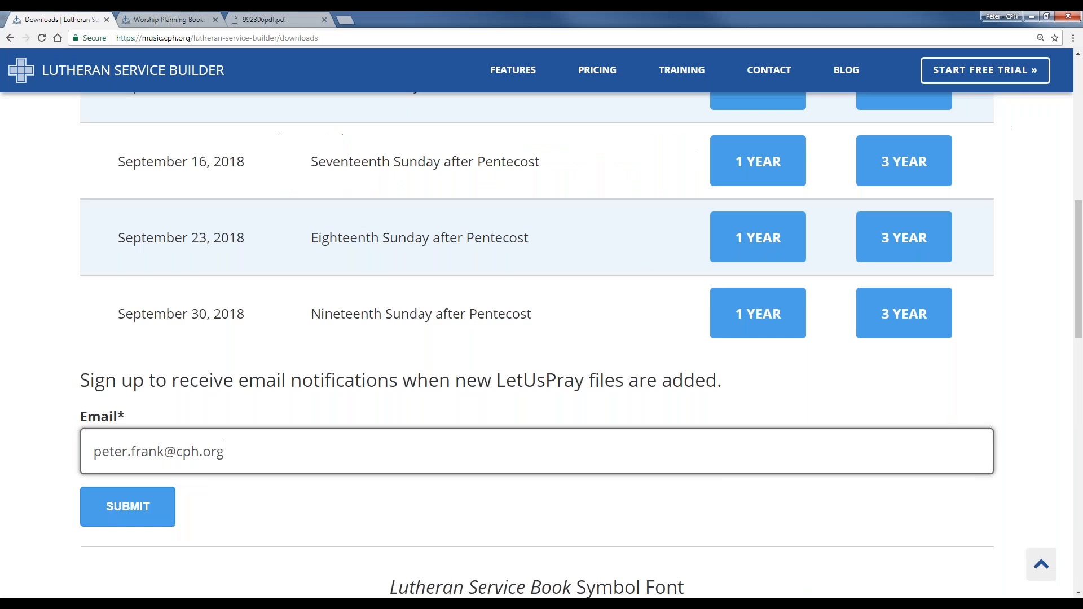
- Switch to the Chrome browser and open lutheranservicebook.com in a new tab
{"action": "left_click", "coordinate": [351, 19]}
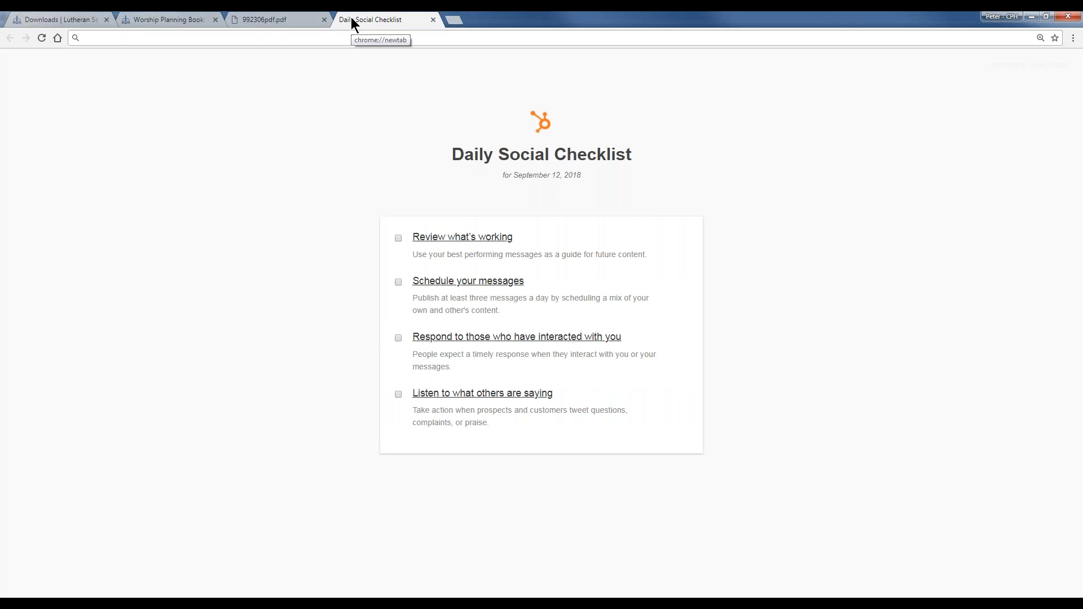
{"action": "type", "text": "lutheransergvic"}
{"action": "key", "text": "BackSpace"}
{"action": "key", "text": "BackSpace"}
{"action": "key", "text": "BackSpace"}
{"action": "key", "text": "BackSpace"}
{"action": "type", "text": "vicebook"}
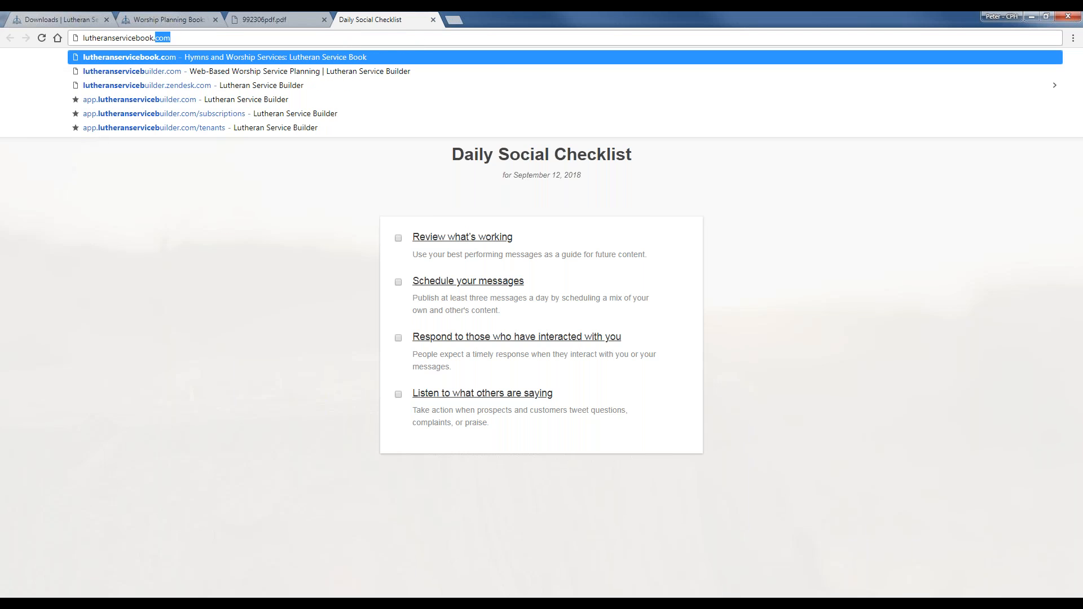
{"action": "key", "text": "Return"}
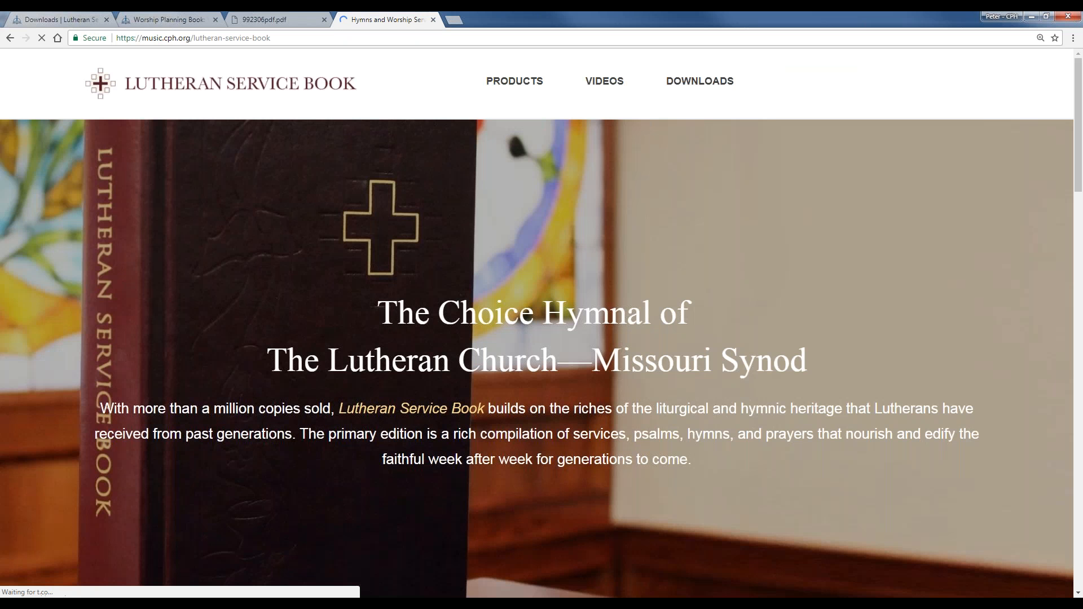
- Open the Lutheran Service Book downloads page and look through its resources, including the alphabetical and topical hymn lists
{"action": "left_click", "coordinate": [700, 81]}
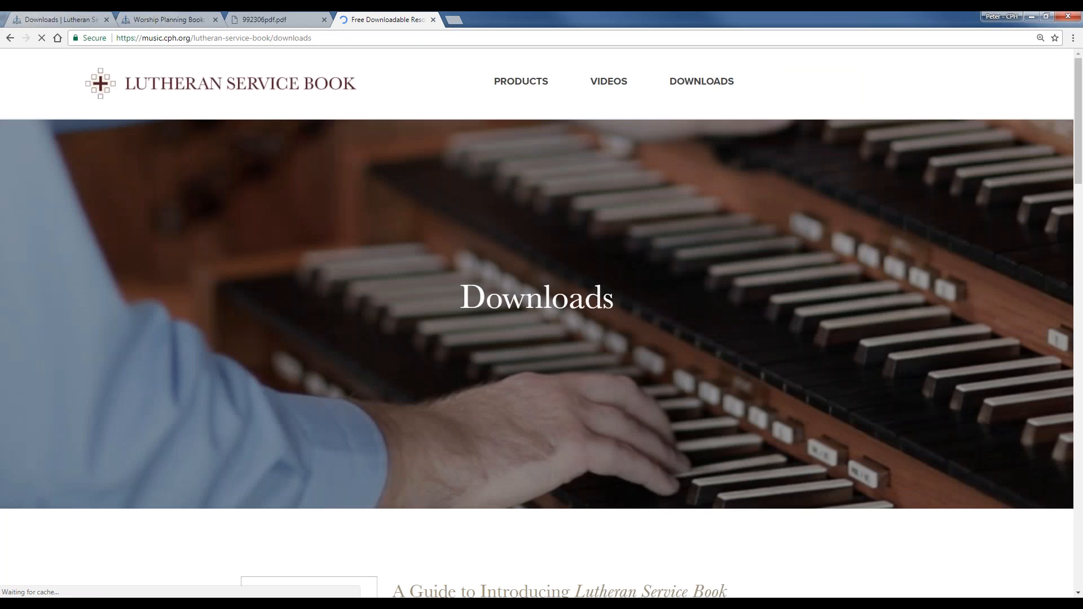
{"action": "scroll", "coordinate": [600, 272], "scroll_direction": "down", "scroll_amount": 6}
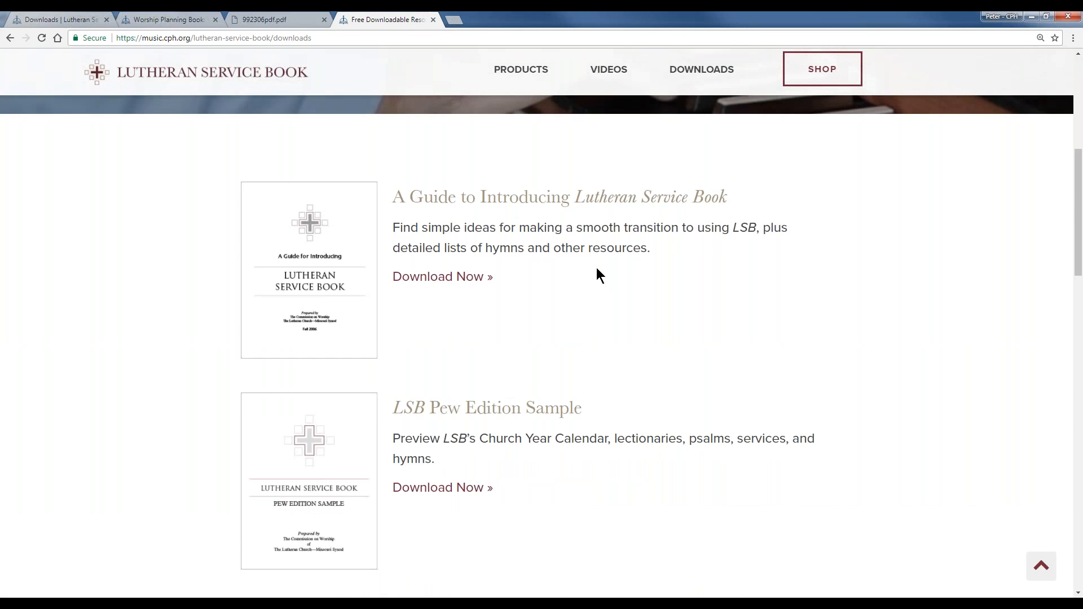
{"action": "scroll", "coordinate": [596, 268], "scroll_direction": "down", "scroll_amount": 4}
{"action": "scroll", "coordinate": [596, 269], "scroll_direction": "down", "scroll_amount": 6}
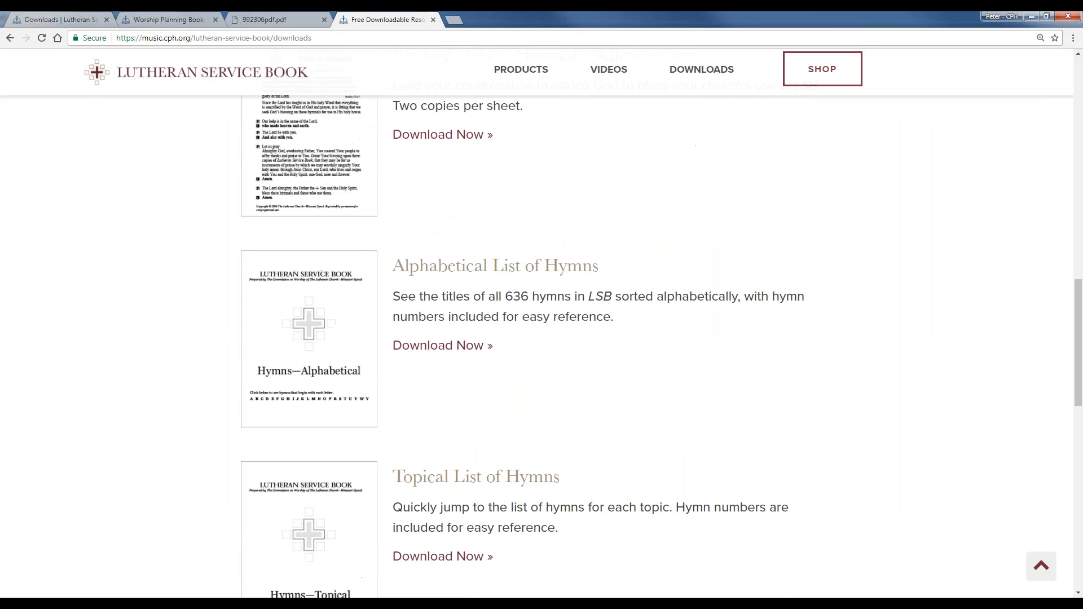
{"action": "scroll", "coordinate": [580, 266], "scroll_direction": "down", "scroll_amount": 3}
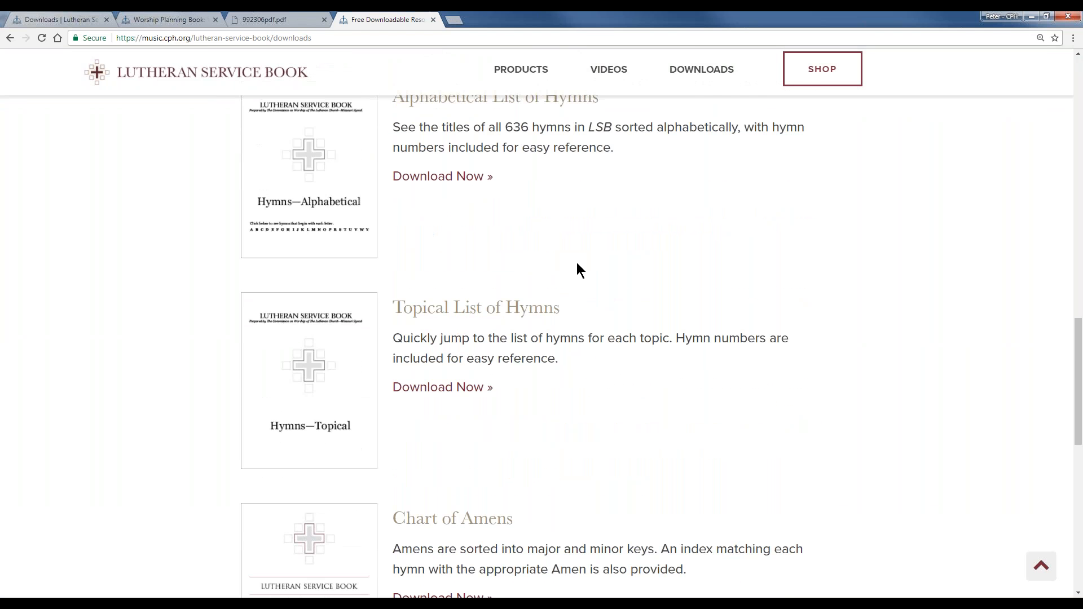
{"action": "scroll", "coordinate": [576, 262], "scroll_direction": "up", "scroll_amount": 2}
{"action": "scroll", "coordinate": [576, 262], "scroll_direction": "down", "scroll_amount": 4}
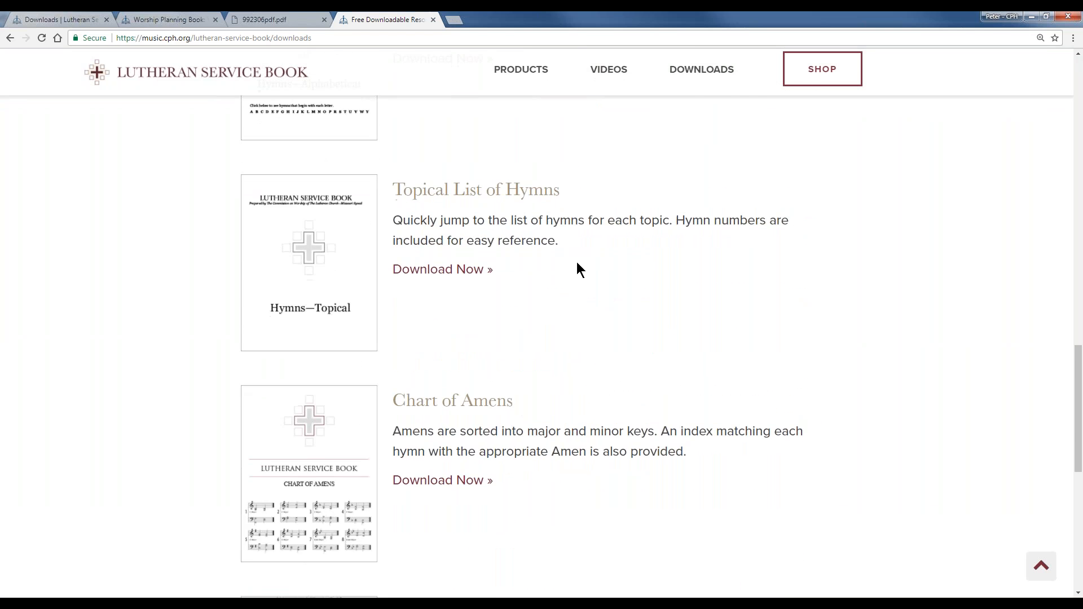
{"action": "scroll", "coordinate": [577, 262], "scroll_direction": "down", "scroll_amount": 7}
{"action": "scroll", "coordinate": [575, 270], "scroll_direction": "up", "scroll_amount": 9}
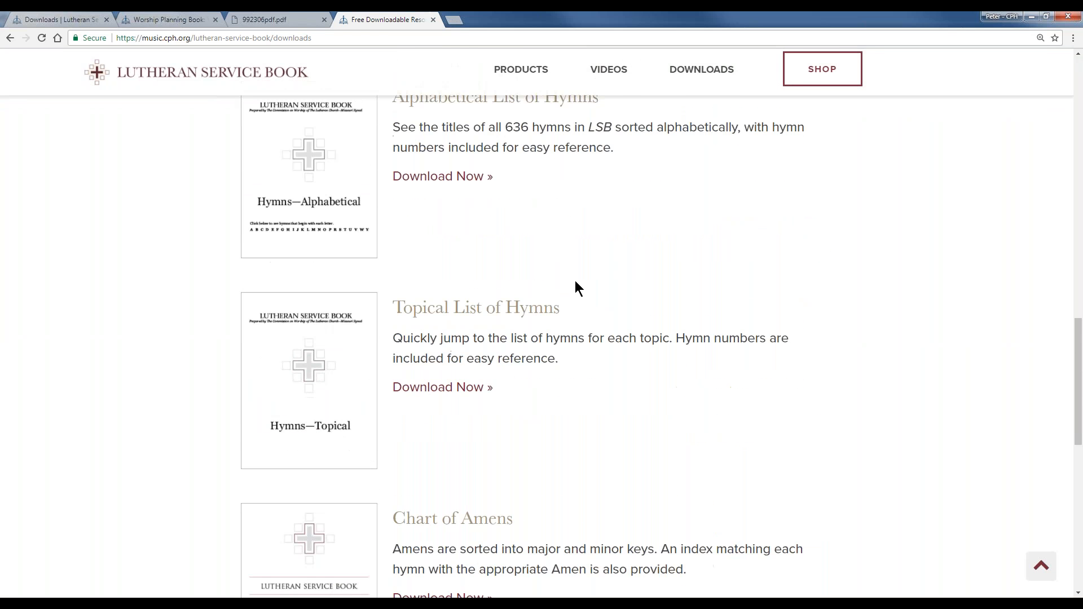
{"action": "scroll", "coordinate": [571, 279], "scroll_direction": "up", "scroll_amount": 8}
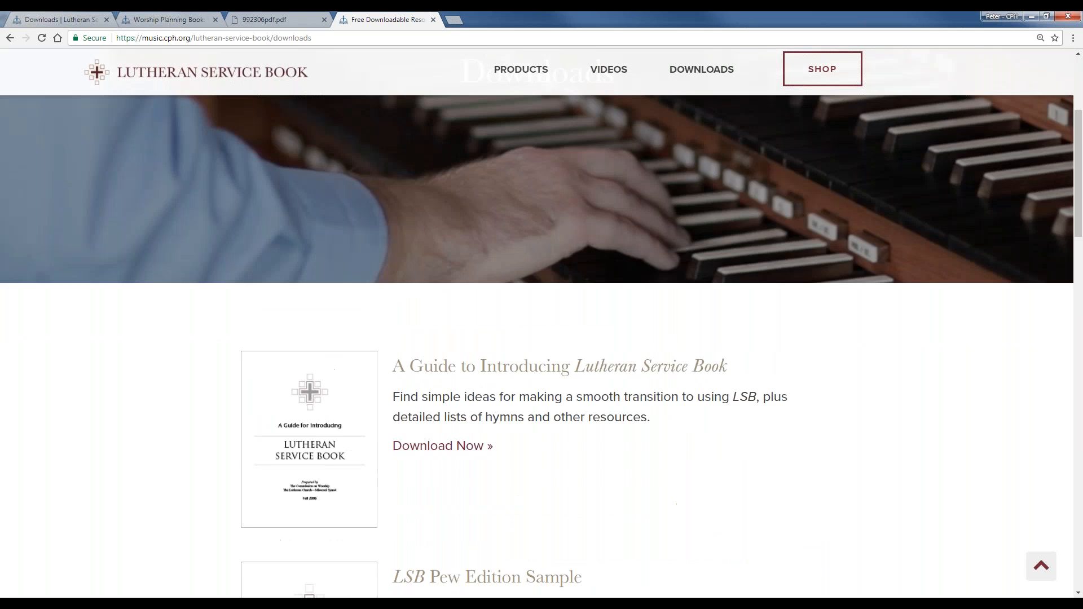
{"action": "scroll", "coordinate": [896, 350], "scroll_direction": "up", "scroll_amount": 4}
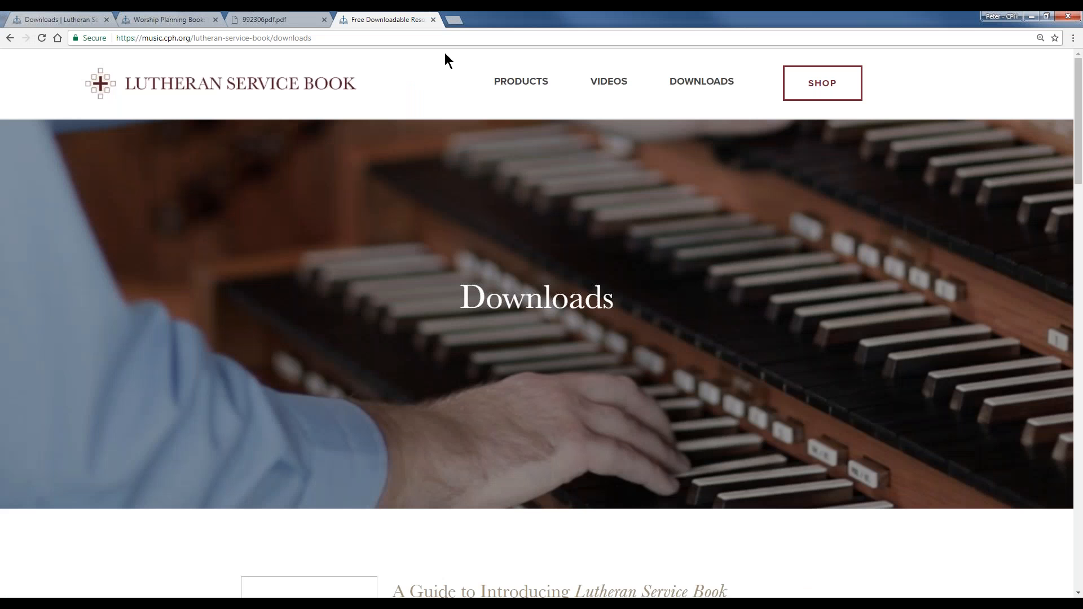
- Open creativeworship.online in a new tab and go to the main Creative Worship page at music.cph.org/creative-worship
{"action": "left_click", "coordinate": [451, 20]}
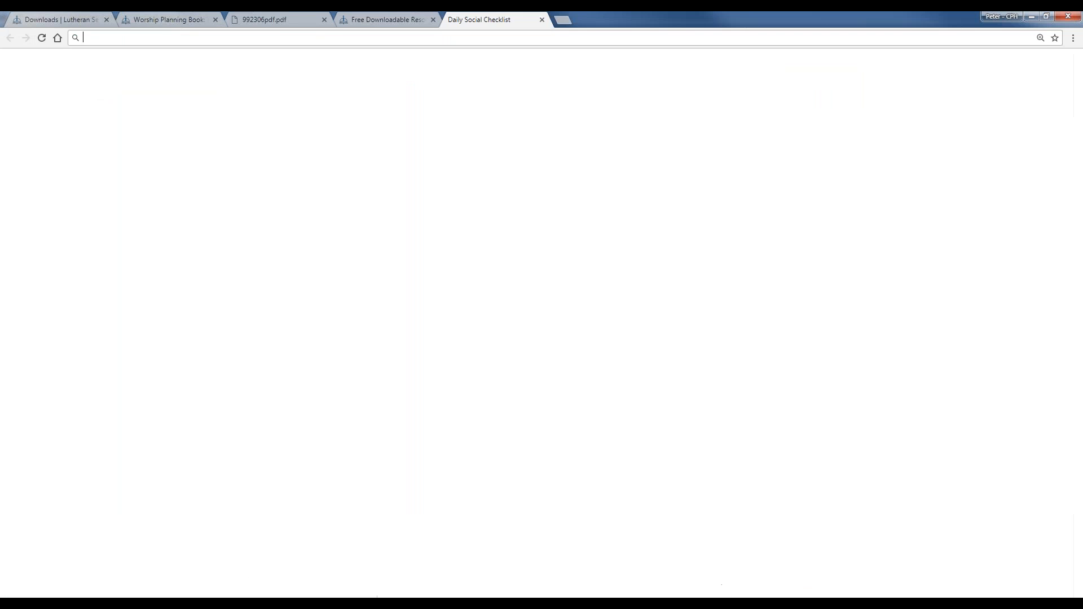
{"action": "type", "text": "creative"}
{"action": "key", "text": "Delete"}
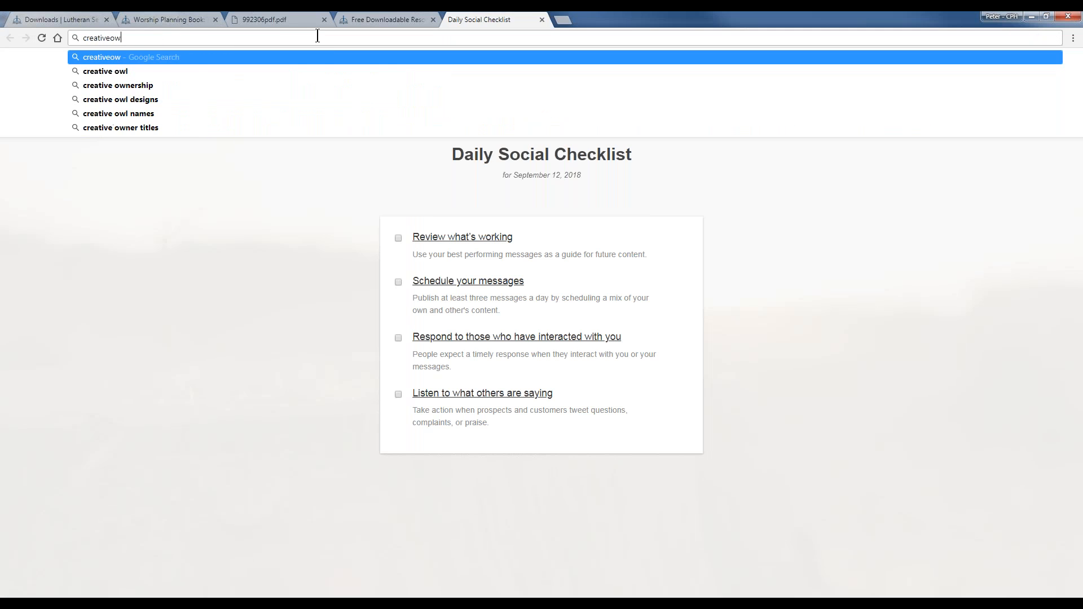
{"action": "key", "text": "Down"}
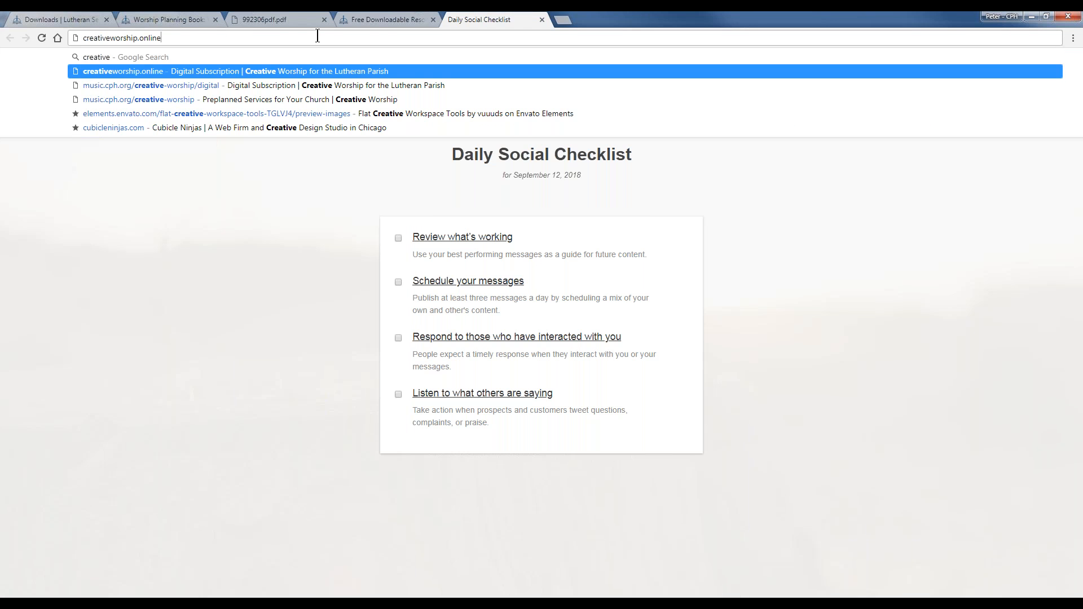
{"action": "key", "text": "Return"}
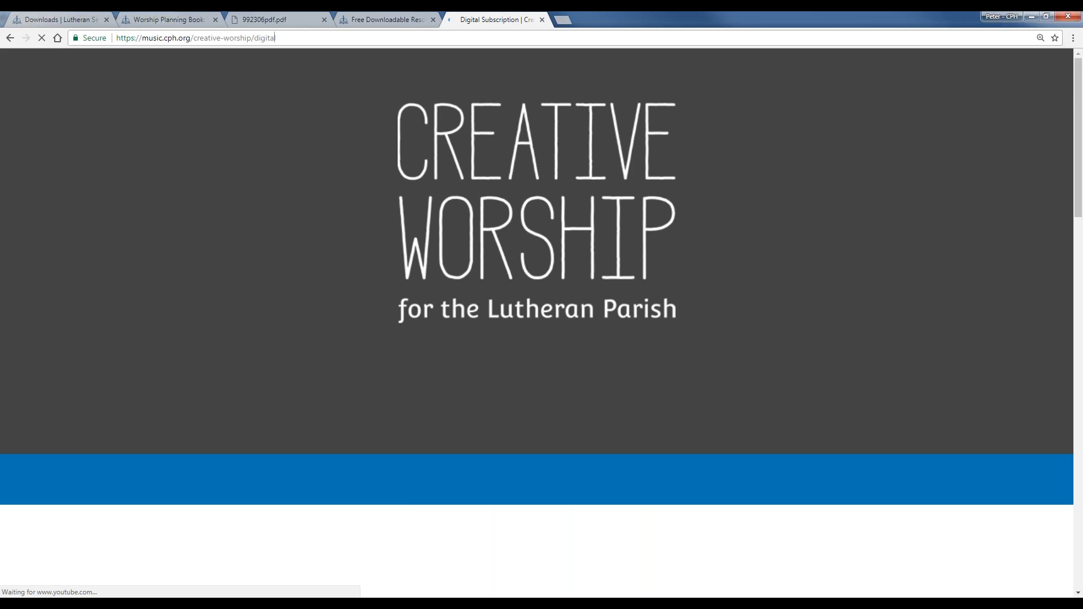
{"action": "double_click", "coordinate": [273, 37]}
{"action": "key", "text": "BackSpace"}
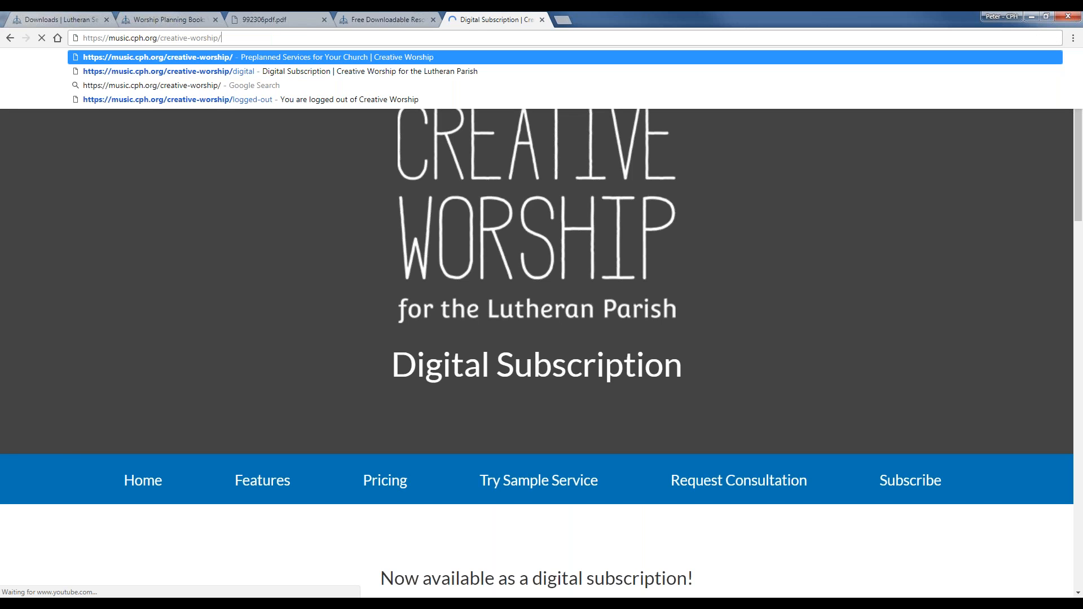
{"action": "key", "text": "Return"}
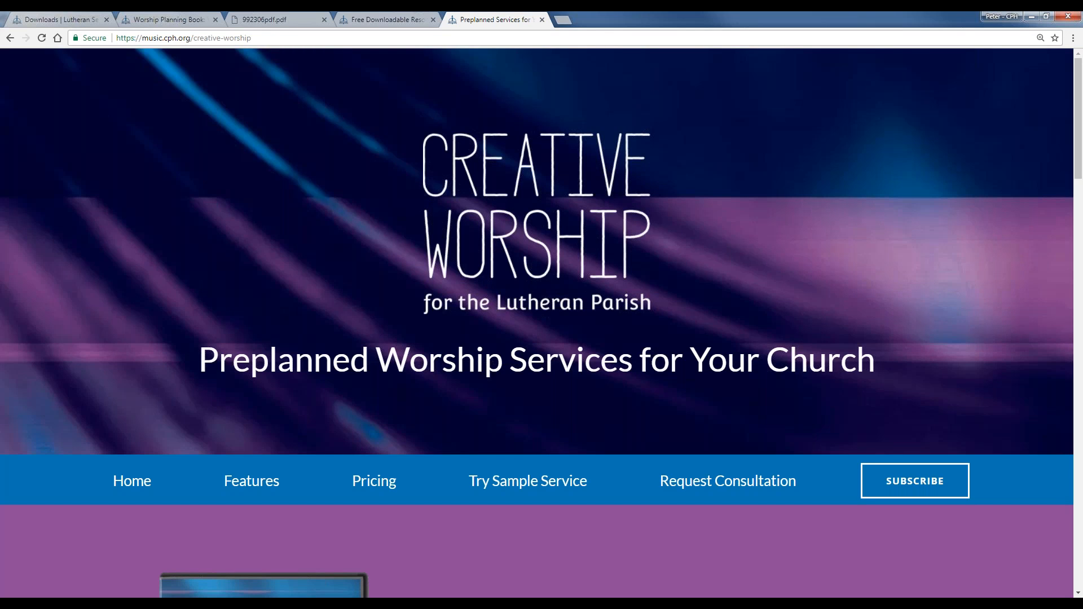
- View the Try Sample Service page and return to the main Creative Worship page
{"action": "scroll", "coordinate": [715, 310], "scroll_direction": "down", "scroll_amount": 3}
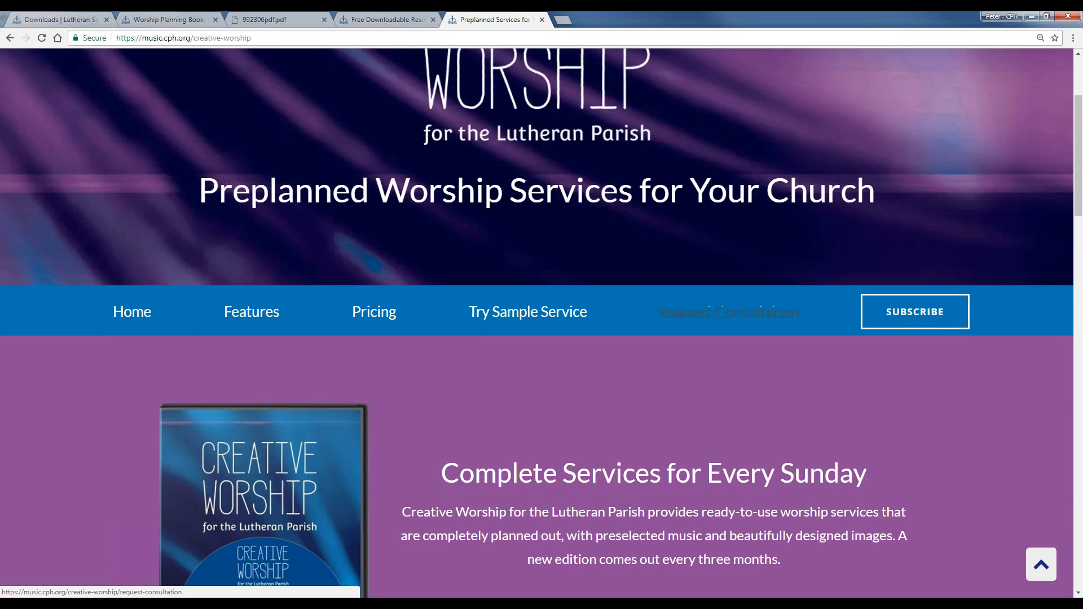
{"action": "left_click", "coordinate": [504, 323]}
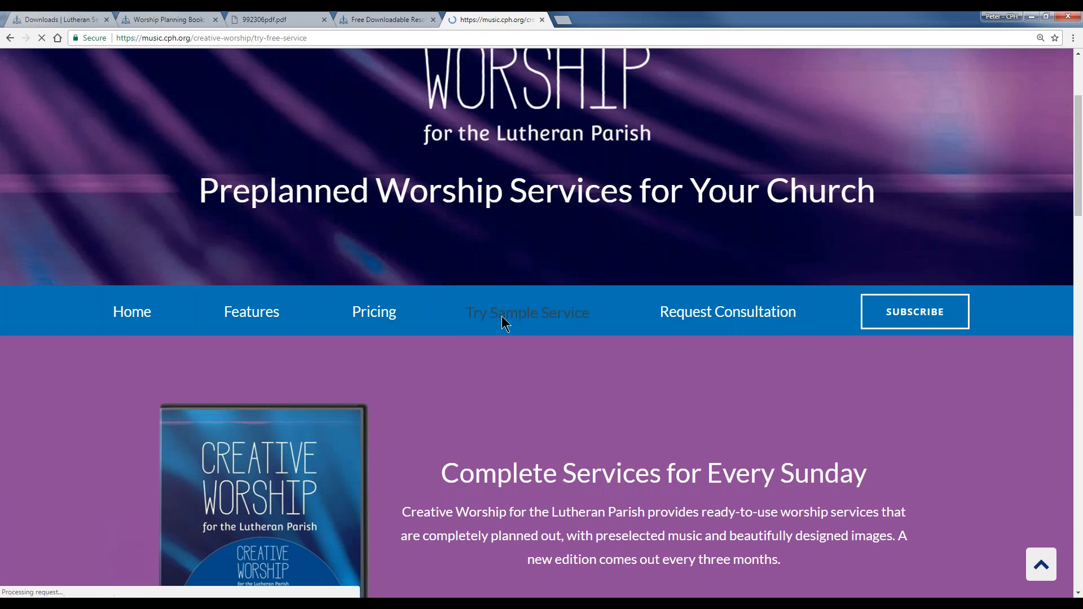
{"action": "right_click", "coordinate": [154, 239]}
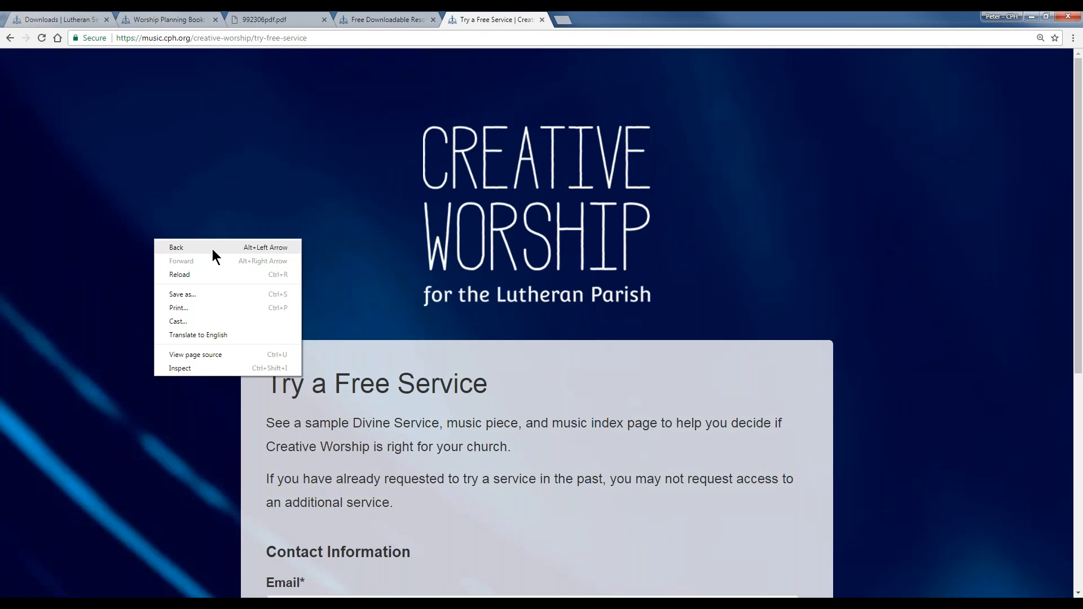
{"action": "left_click", "coordinate": [212, 248]}
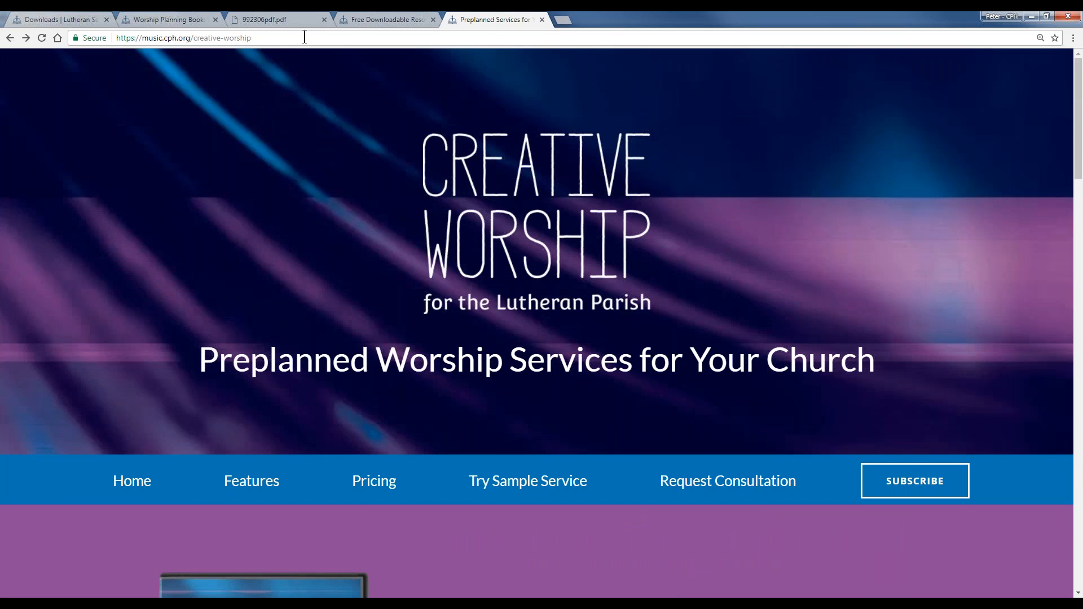
- Go to the Creative Worship digital subscription page and open the subscriber's My Quarters page from it
{"action": "left_click", "coordinate": [305, 37]}
{"action": "type", "text": "/dig"}
{"action": "key", "text": "Down"}
{"action": "key", "text": "Return"}
{"action": "scroll", "coordinate": [659, 389], "scroll_direction": "down", "scroll_amount": 10}
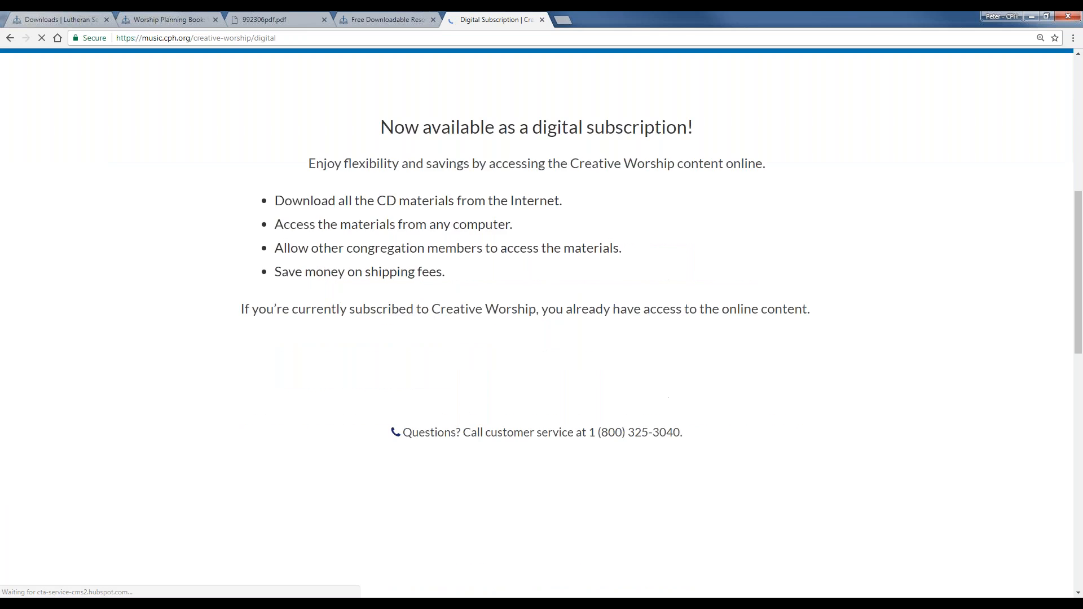
{"action": "left_click", "coordinate": [536, 321]}
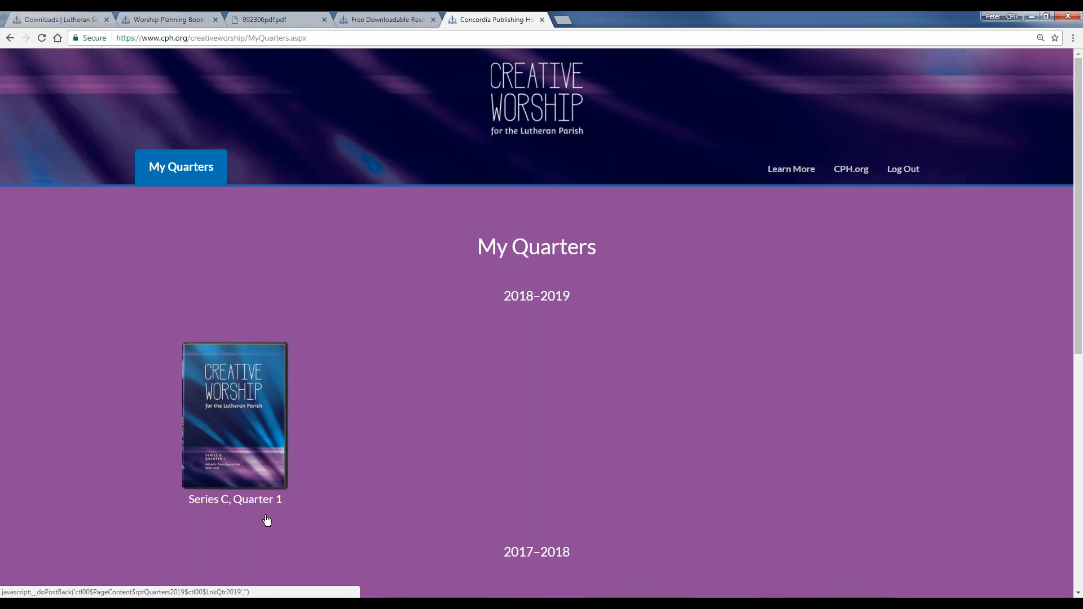
- Look through the Series B, Quarter 3 services and return to My Quarters
{"action": "scroll", "coordinate": [268, 508], "scroll_direction": "down", "scroll_amount": 4}
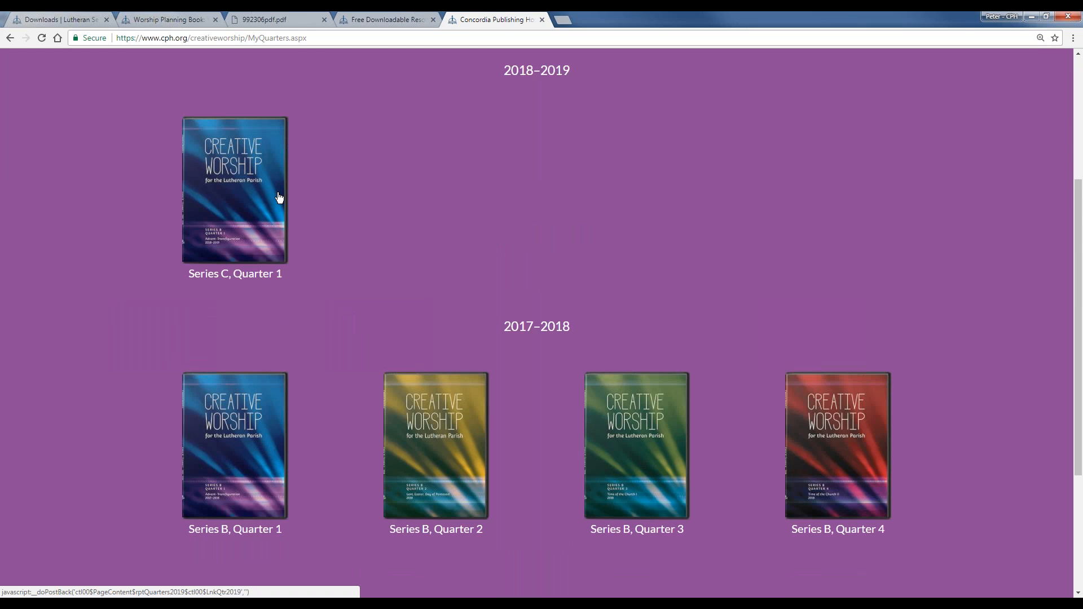
{"action": "left_click", "coordinate": [682, 467]}
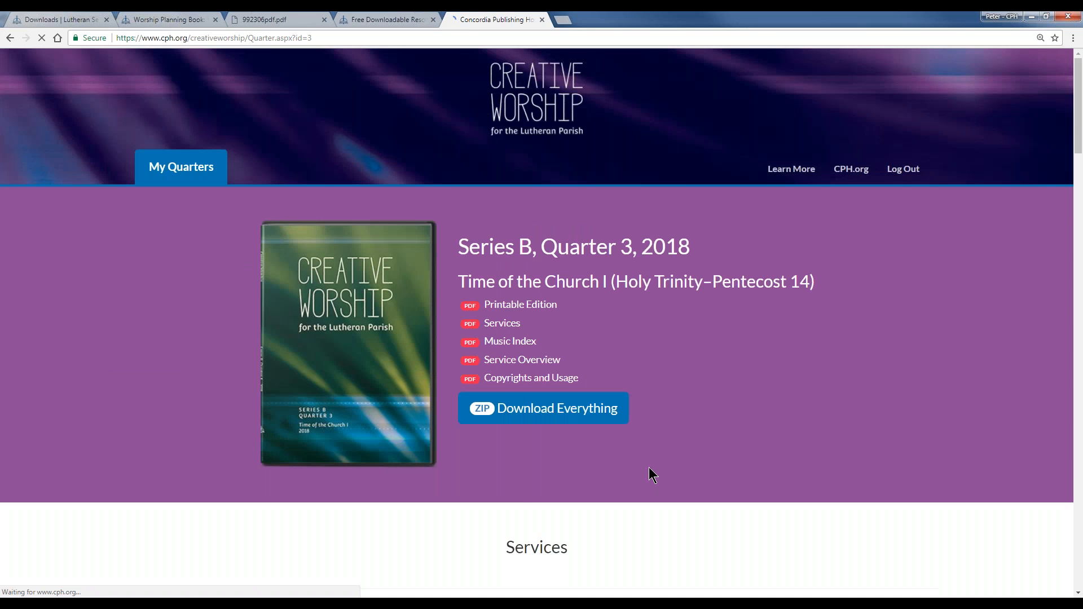
{"action": "scroll", "coordinate": [650, 474], "scroll_direction": "down", "scroll_amount": 7}
{"action": "left_click_drag", "start_coordinate": [1077, 146], "coordinate": [336, 224]}
{"action": "scroll", "coordinate": [336, 224], "scroll_direction": "up", "scroll_amount": 7}
{"action": "left_click", "coordinate": [280, 219]}
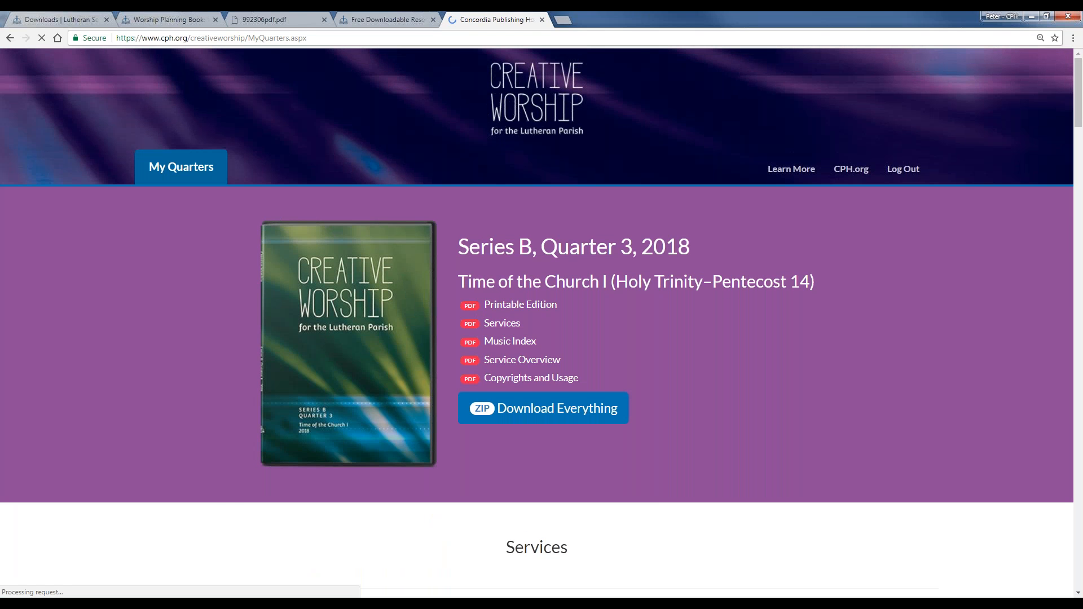
- Open Series B, Quarter 4 and choose the Eighteenth Sunday after Pentecost—Proper 20 service dated September 23, 2018
{"action": "scroll", "coordinate": [800, 441], "scroll_direction": "down", "scroll_amount": 8}
{"action": "left_click", "coordinate": [863, 247]}
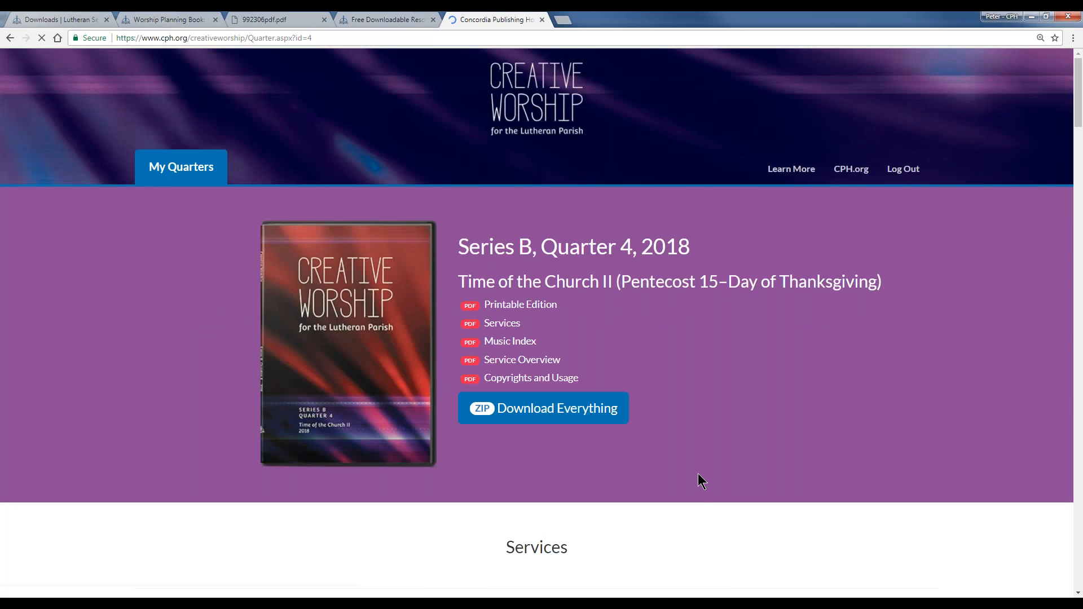
{"action": "scroll", "coordinate": [699, 470], "scroll_direction": "down", "scroll_amount": 9}
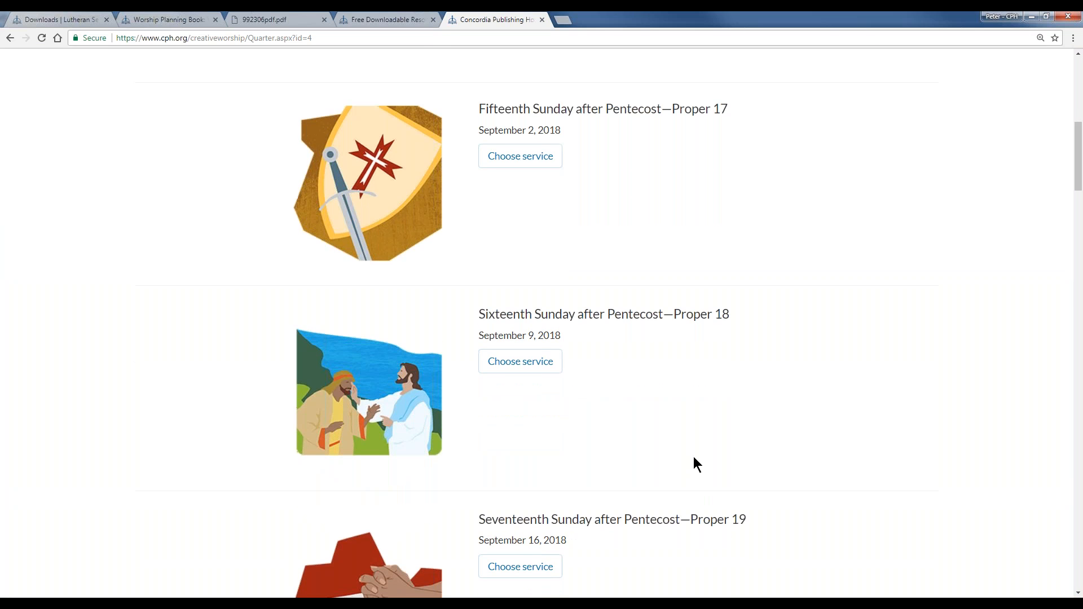
{"action": "scroll", "coordinate": [740, 306], "scroll_direction": "down", "scroll_amount": 9}
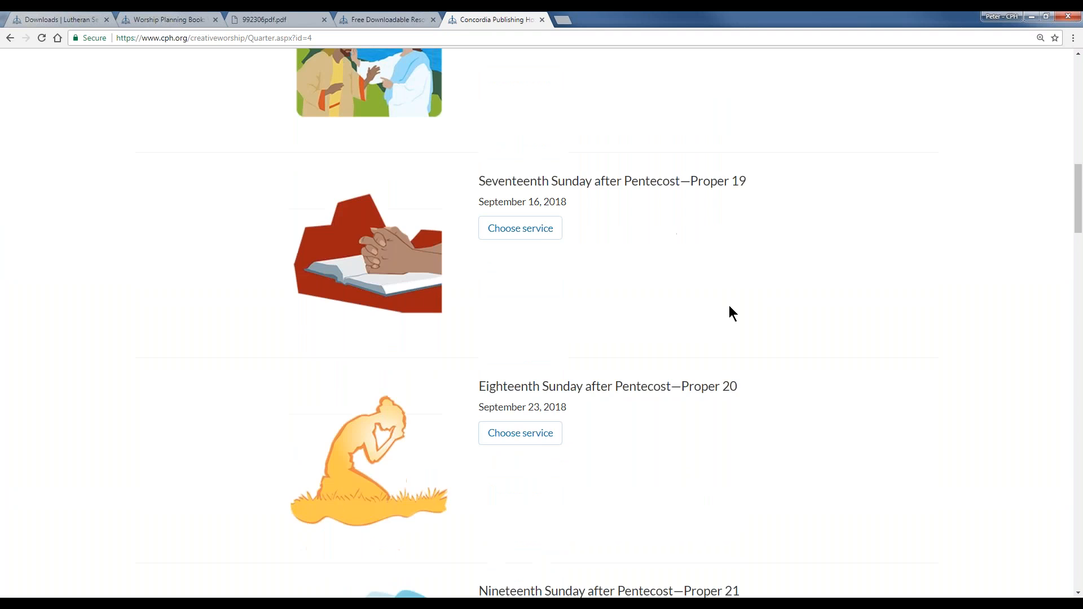
{"action": "scroll", "coordinate": [686, 307], "scroll_direction": "down", "scroll_amount": 2}
{"action": "scroll", "coordinate": [658, 302], "scroll_direction": "up", "scroll_amount": 3}
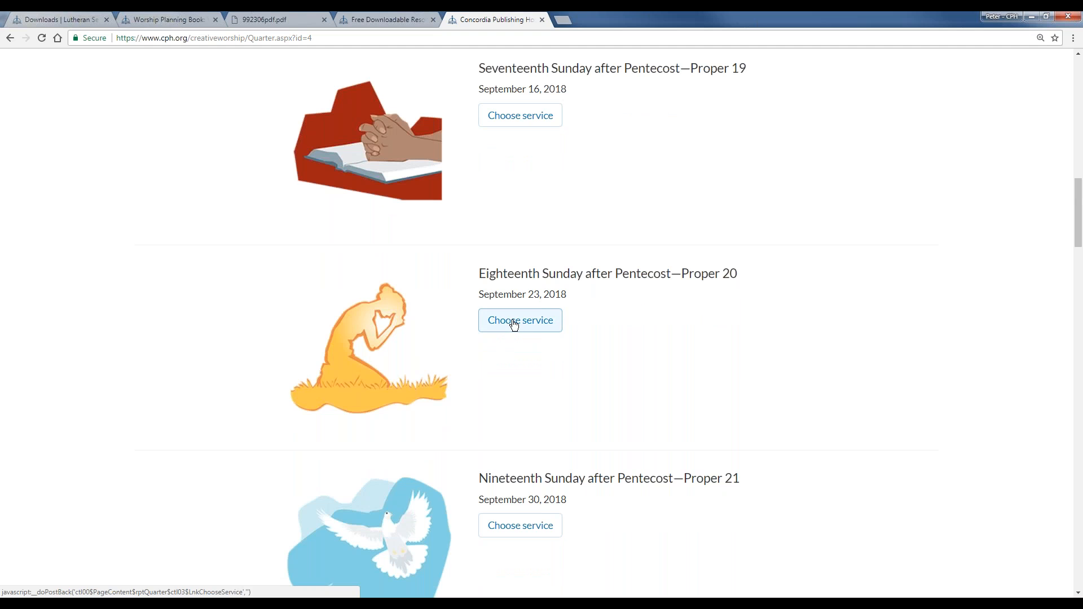
{"action": "left_click", "coordinate": [514, 324]}
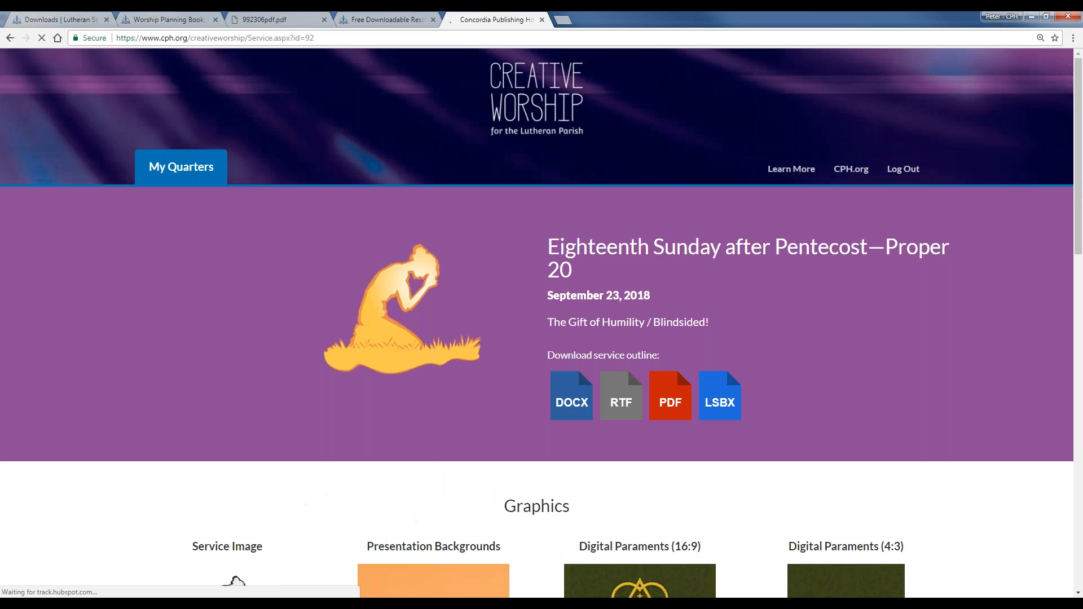
- Look through the graphics and music resources offered for the Eighteenth Sunday after Pentecost service
{"action": "scroll", "coordinate": [522, 306], "scroll_direction": "down", "scroll_amount": 1}
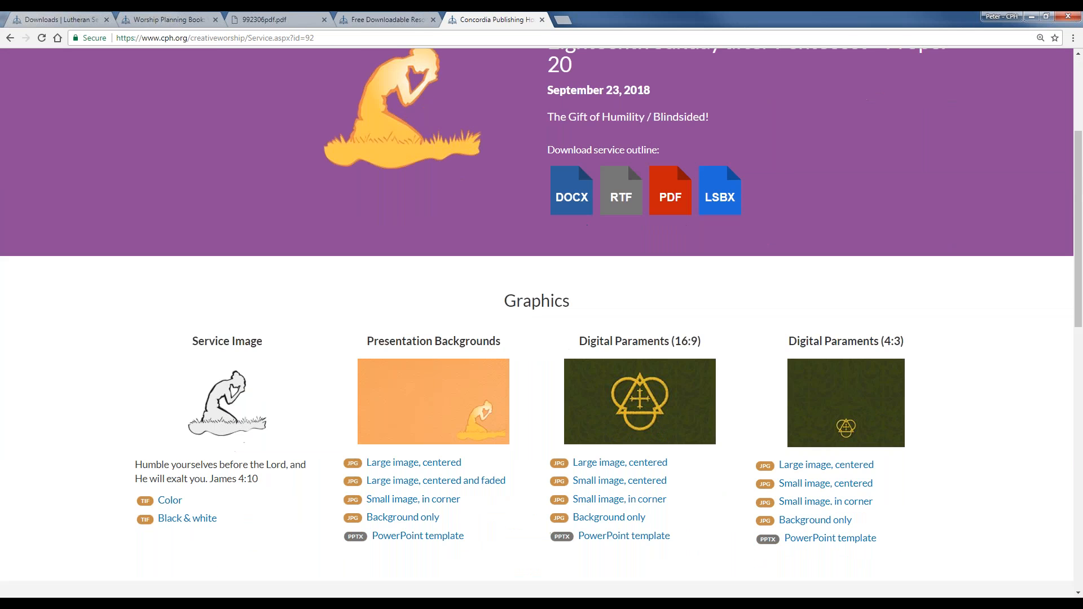
{"action": "scroll", "coordinate": [523, 306], "scroll_direction": "up", "scroll_amount": 1}
{"action": "scroll", "coordinate": [536, 530], "scroll_direction": "down", "scroll_amount": 7}
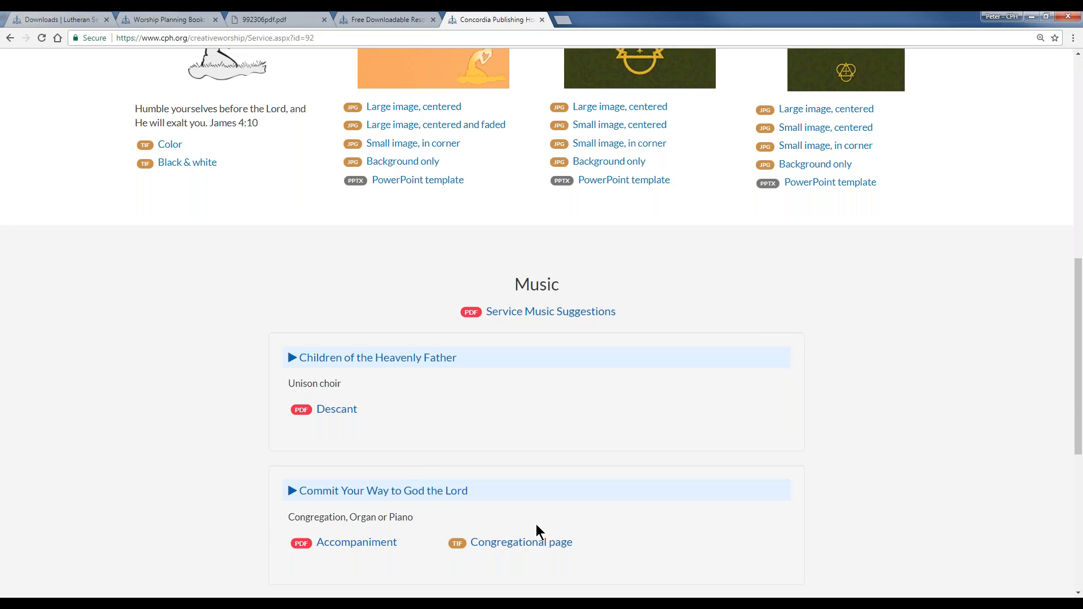
{"action": "scroll", "coordinate": [536, 530], "scroll_direction": "down", "scroll_amount": 5}
{"action": "scroll", "coordinate": [474, 534], "scroll_direction": "up", "scroll_amount": 3}
{"action": "scroll", "coordinate": [475, 535], "scroll_direction": "up", "scroll_amount": 12}
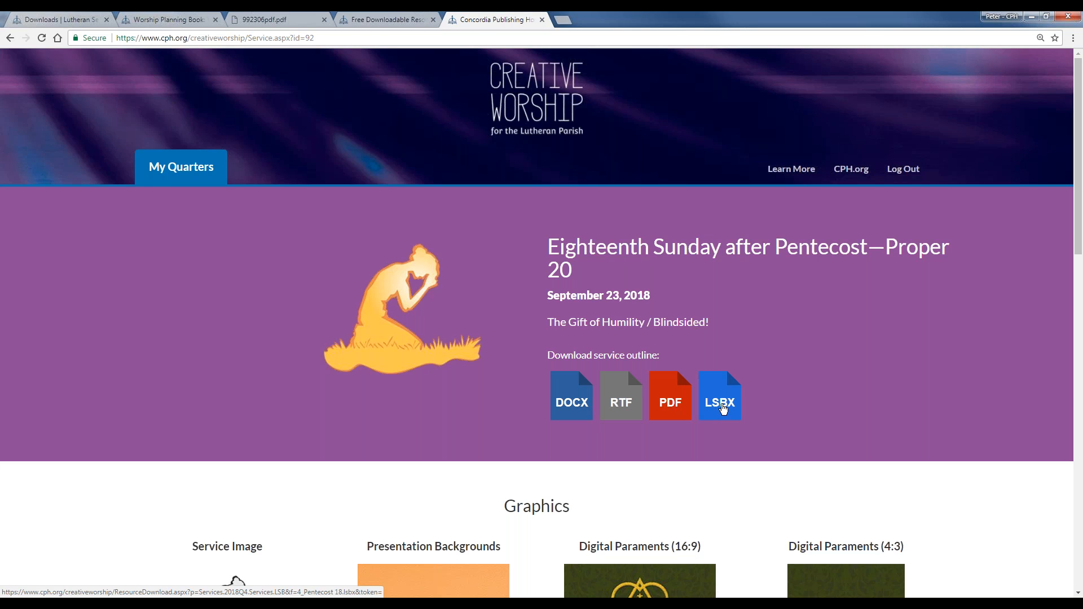
- Download the service outline in LSBX format and copy the 4_Pentecost 18 file from Downloads to the Desktop
{"action": "left_click", "coordinate": [723, 408]}
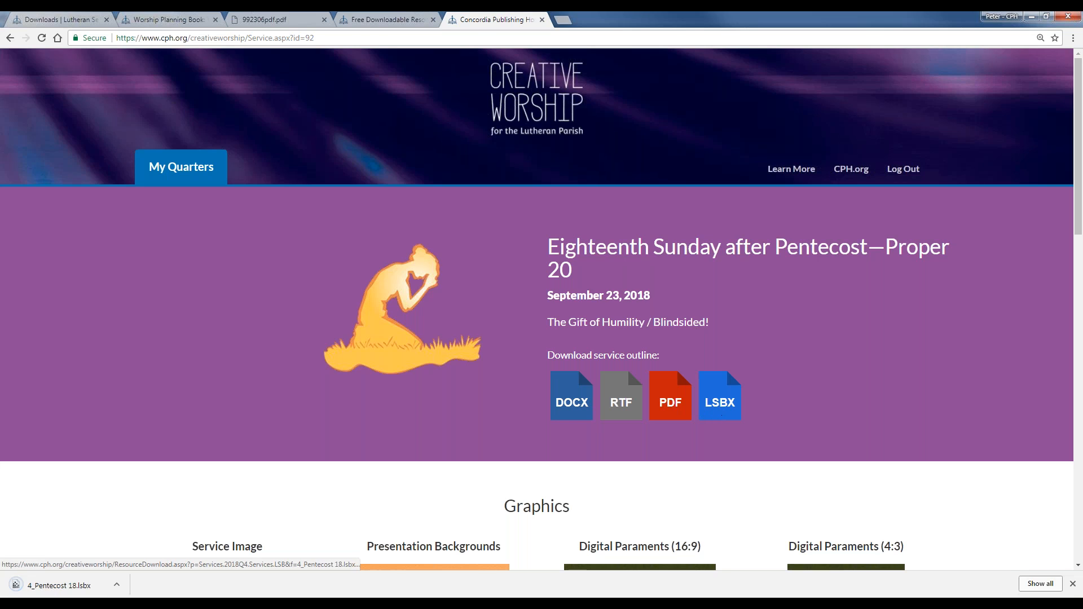
{"action": "right_click", "coordinate": [116, 583]}
{"action": "left_click", "coordinate": [170, 547]}
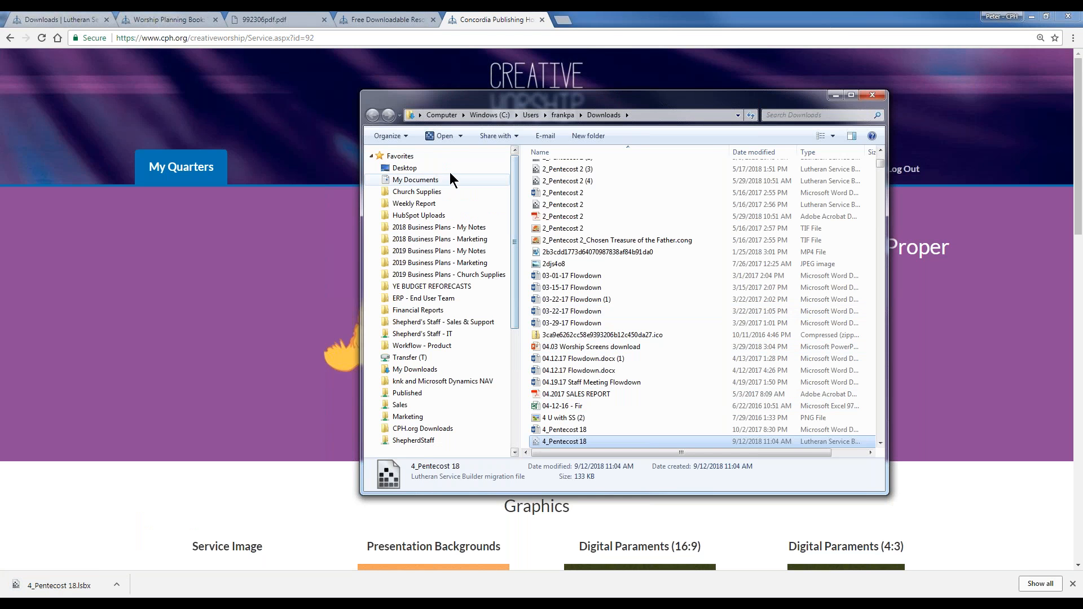
{"action": "left_click", "coordinate": [449, 169]}
{"action": "key", "text": "ctrl+v"}
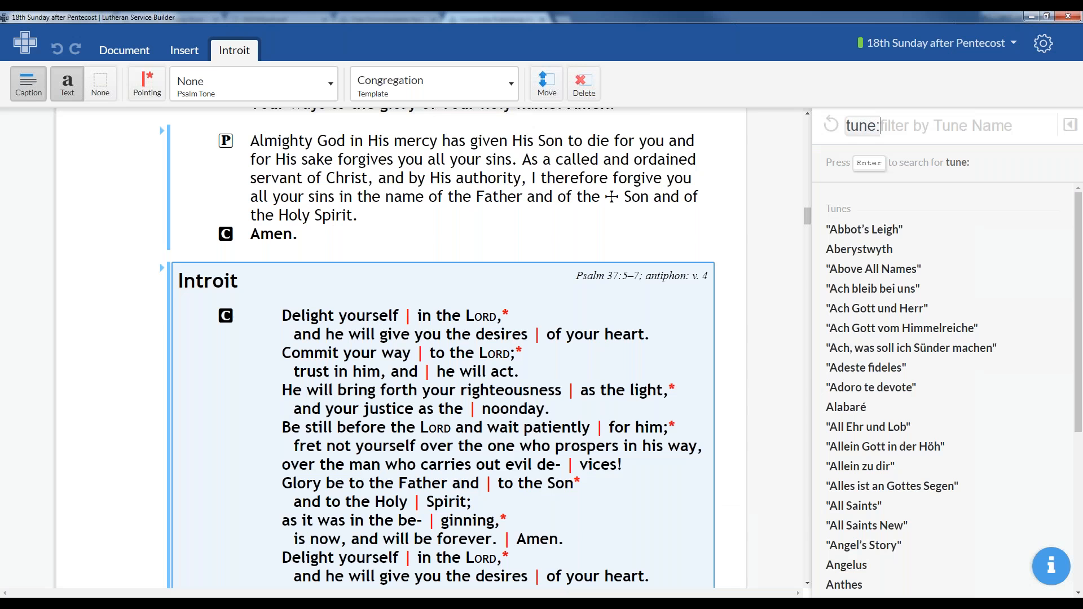
- Switch to Lutheran Service Builder and import the Pentecost 18 service from the 4_Pentecost 18 LSBX file on the Desktop
{"action": "key", "text": "alt+Tab"}
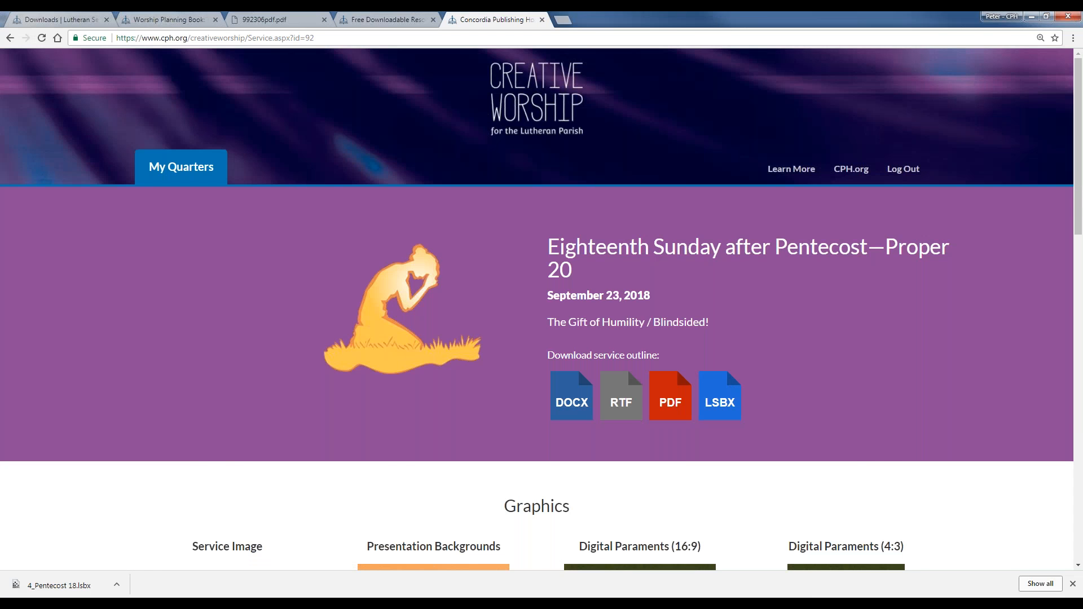
{"action": "key", "text": "alt+Tab"}
{"action": "left_click", "coordinate": [1047, 48]}
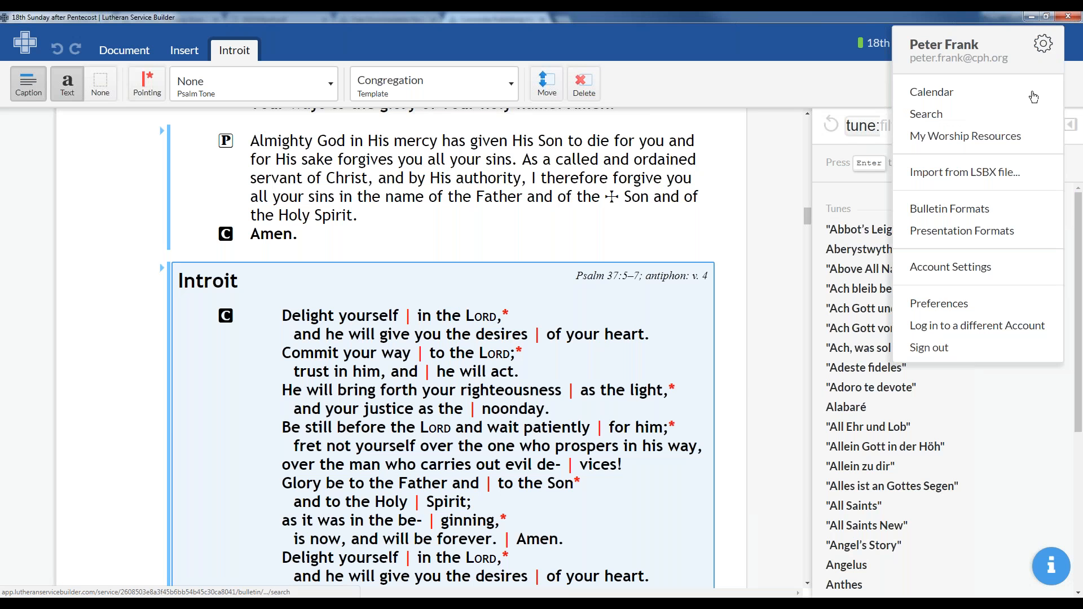
{"action": "left_click", "coordinate": [953, 179]}
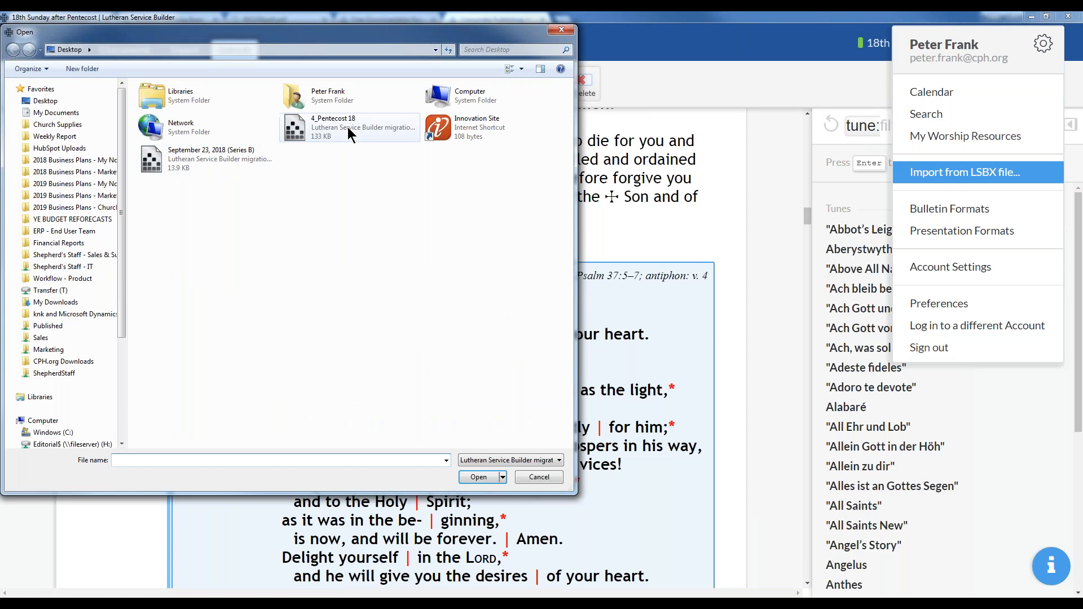
{"action": "double_click", "coordinate": [326, 132]}
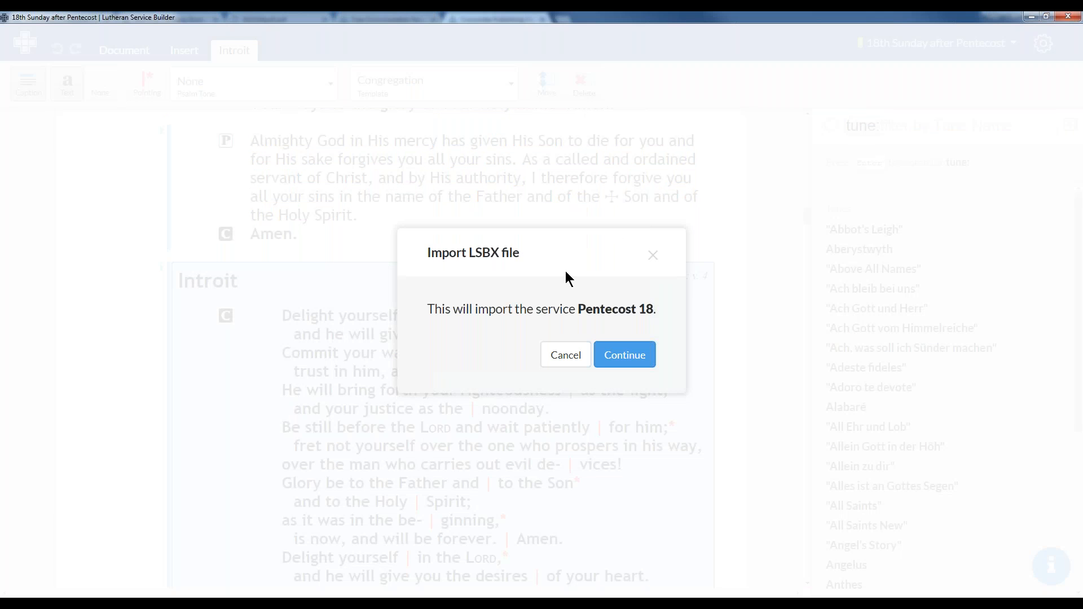
{"action": "left_click", "coordinate": [628, 357]}
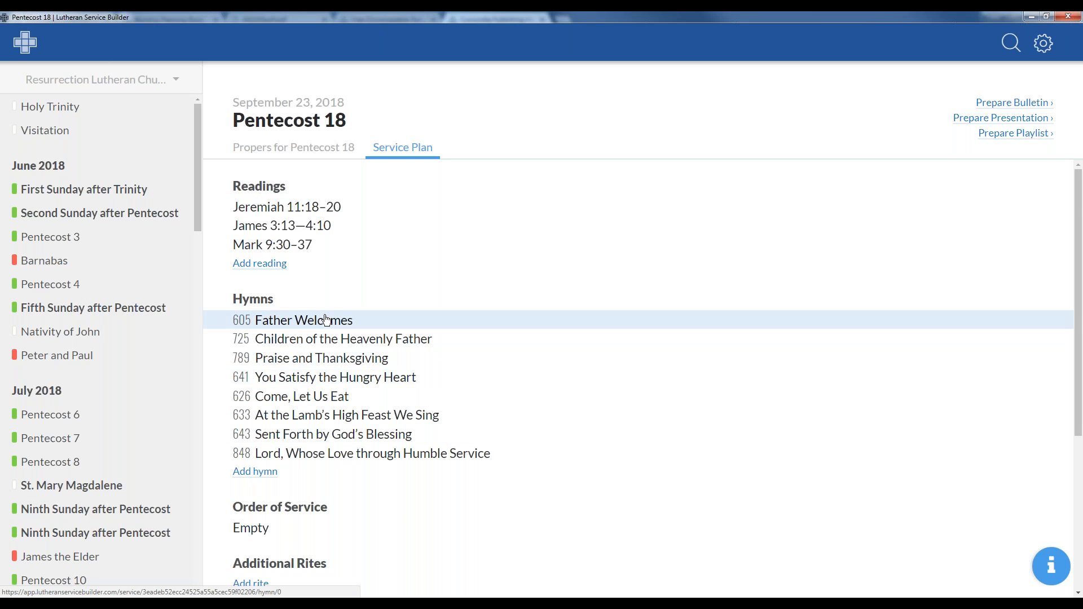
- Review the Pentecost 18 service plan's hymns and notes, and open its bulletin for preparation
{"action": "scroll", "coordinate": [323, 307], "scroll_direction": "down", "scroll_amount": 1}
{"action": "scroll", "coordinate": [294, 196], "scroll_direction": "down", "scroll_amount": 3}
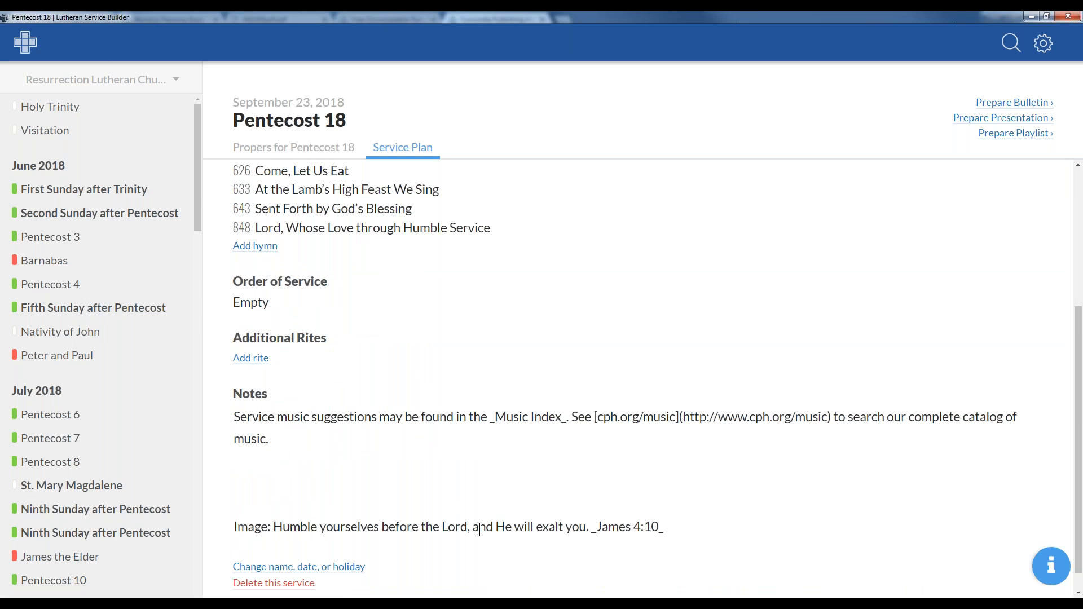
{"action": "scroll", "coordinate": [453, 507], "scroll_direction": "down", "scroll_amount": 1}
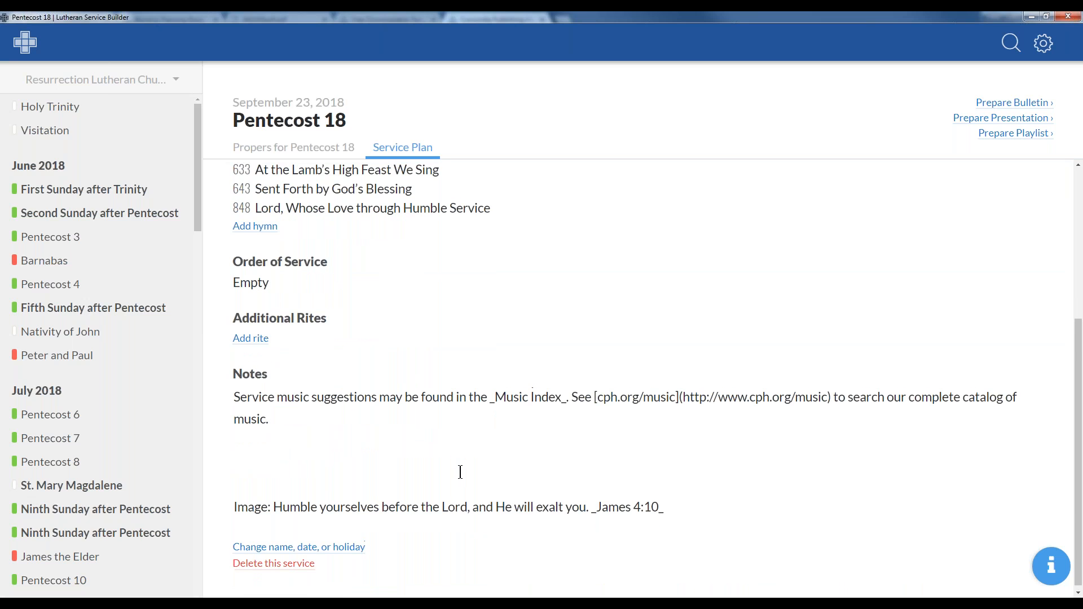
{"action": "scroll", "coordinate": [461, 472], "scroll_direction": "up", "scroll_amount": 4}
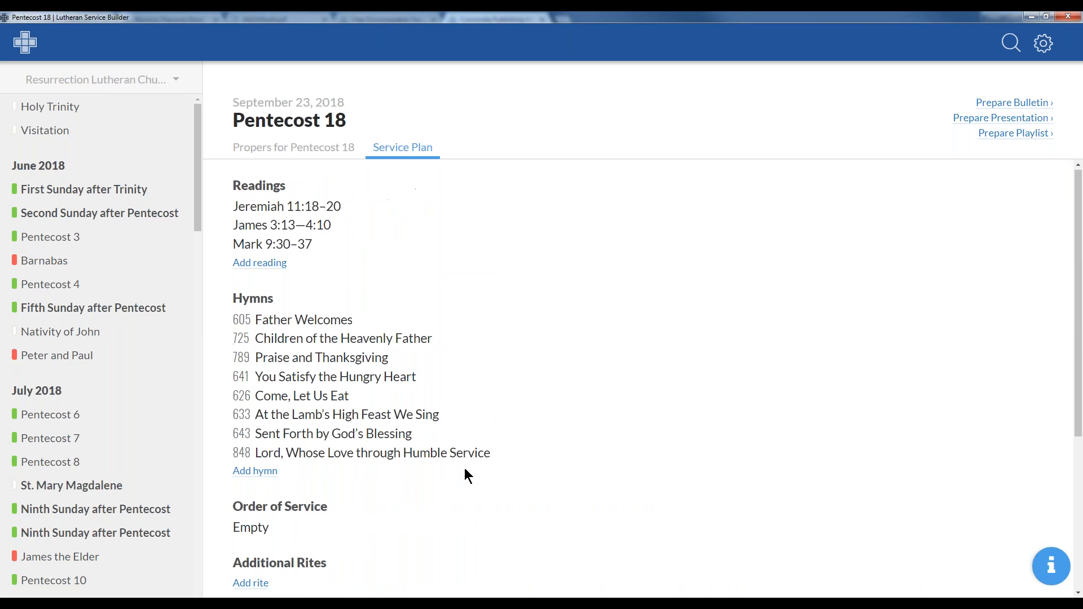
{"action": "left_click", "coordinate": [1031, 107]}
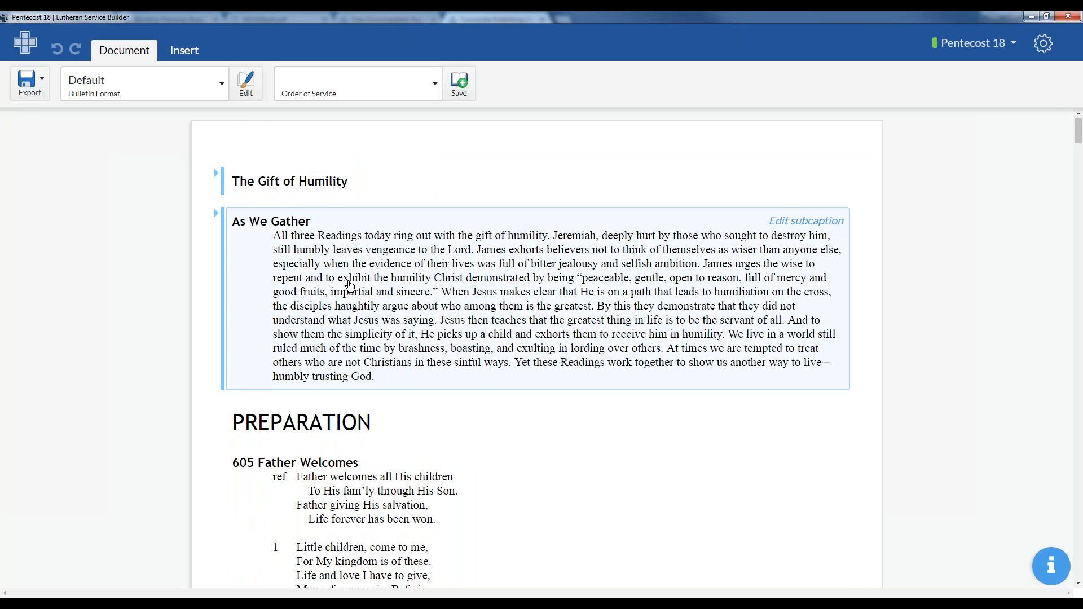
- Select the As We Gather element in the bulletin, search the content library for CW, and clear the search
{"action": "scroll", "coordinate": [522, 443], "scroll_direction": "down", "scroll_amount": 3}
{"action": "scroll", "coordinate": [525, 316], "scroll_direction": "up", "scroll_amount": 3}
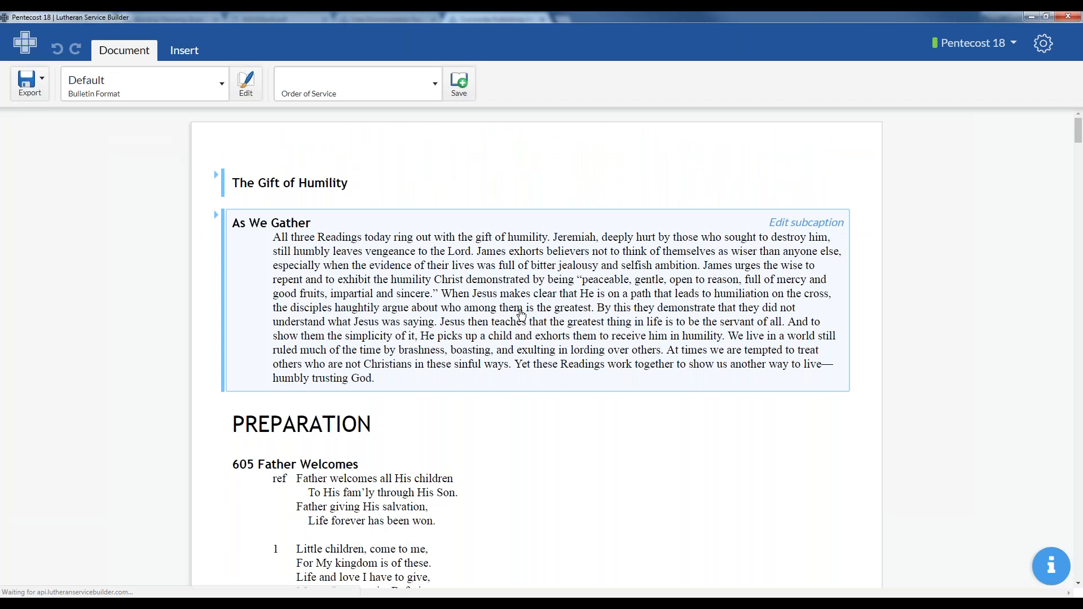
{"action": "left_click", "coordinate": [521, 314]}
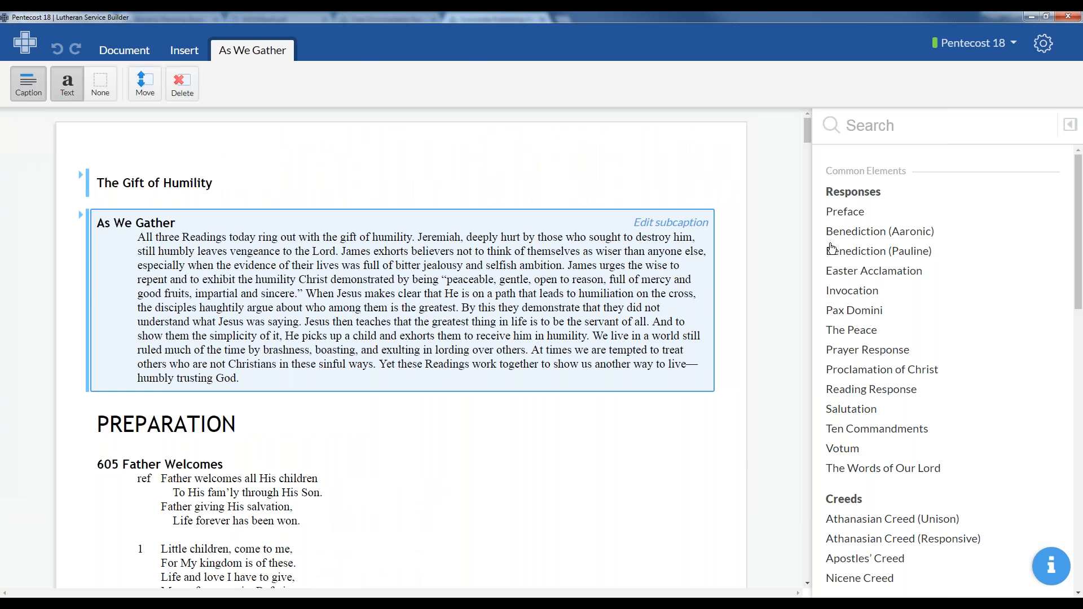
{"action": "left_click", "coordinate": [895, 132]}
{"action": "type", "text": "CW"}
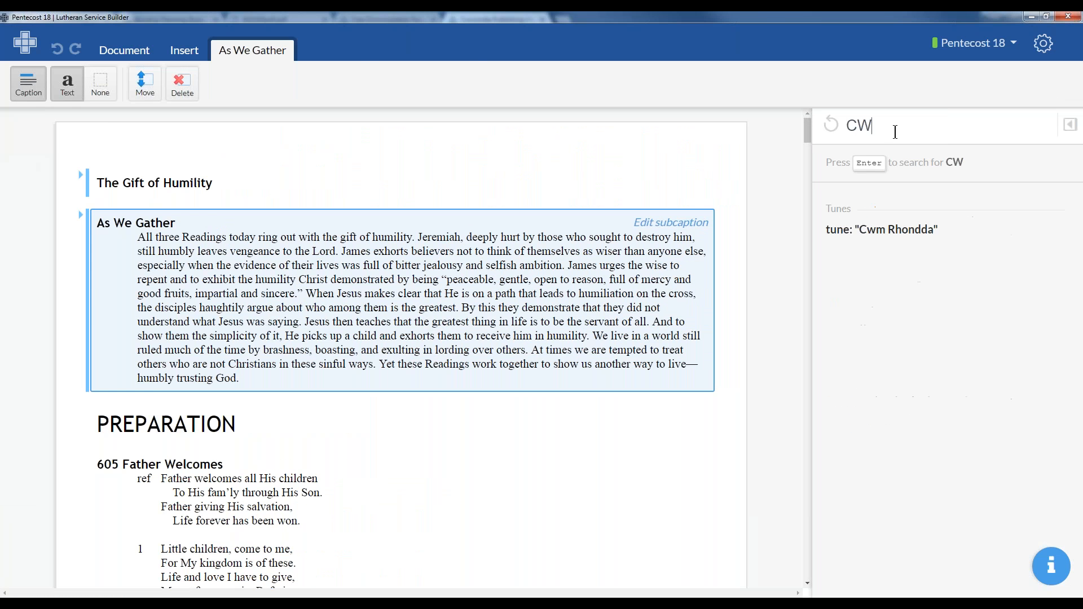
{"action": "key", "text": "Return"}
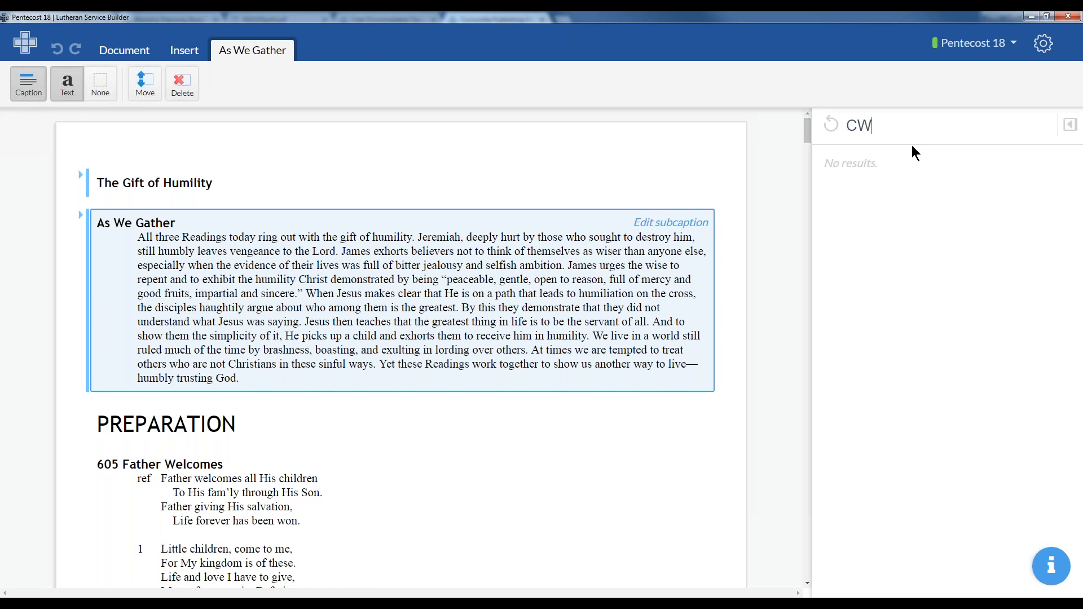
{"action": "key", "text": "BackSpace"}
{"action": "key", "text": "BackSpace"}
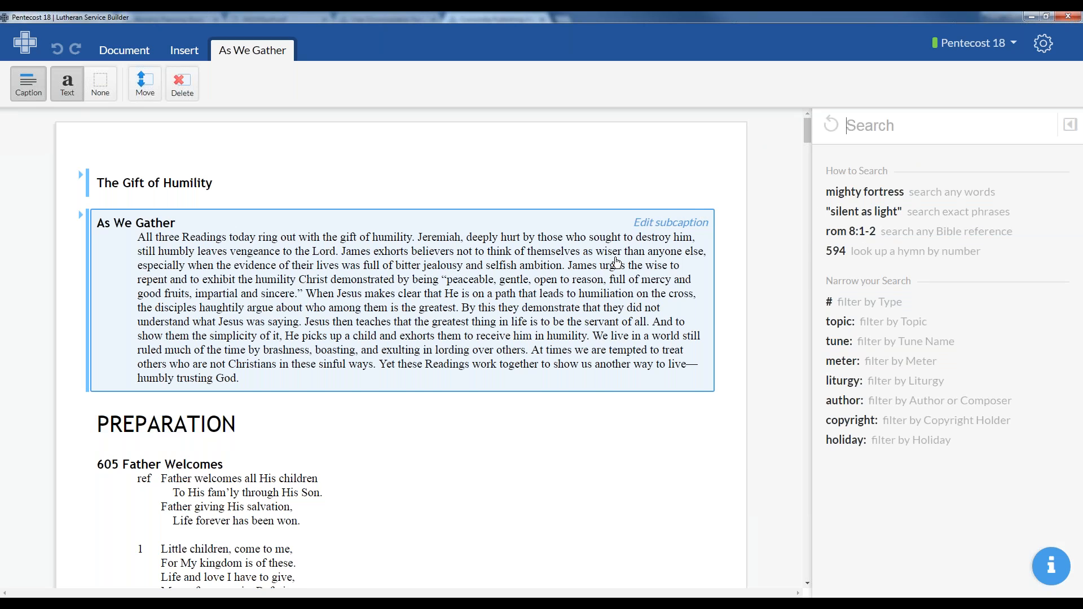
- Review the bulletin from the opening hymn through the confession, introit, prayer of the day and readings to the verse
{"action": "scroll", "coordinate": [617, 262], "scroll_direction": "down", "scroll_amount": 7}
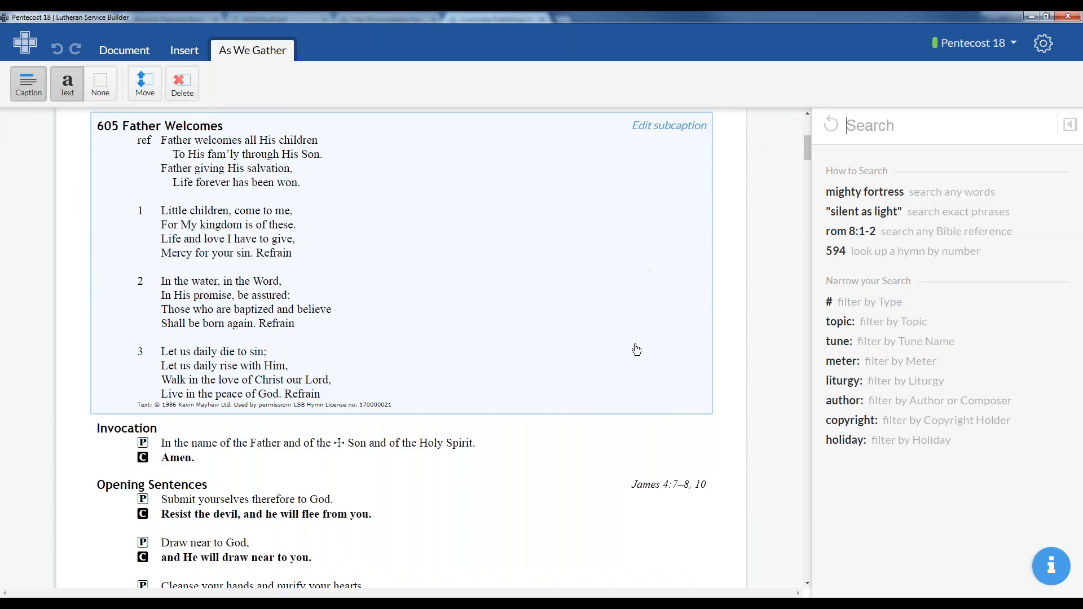
{"action": "scroll", "coordinate": [636, 350], "scroll_direction": "down", "scroll_amount": 4}
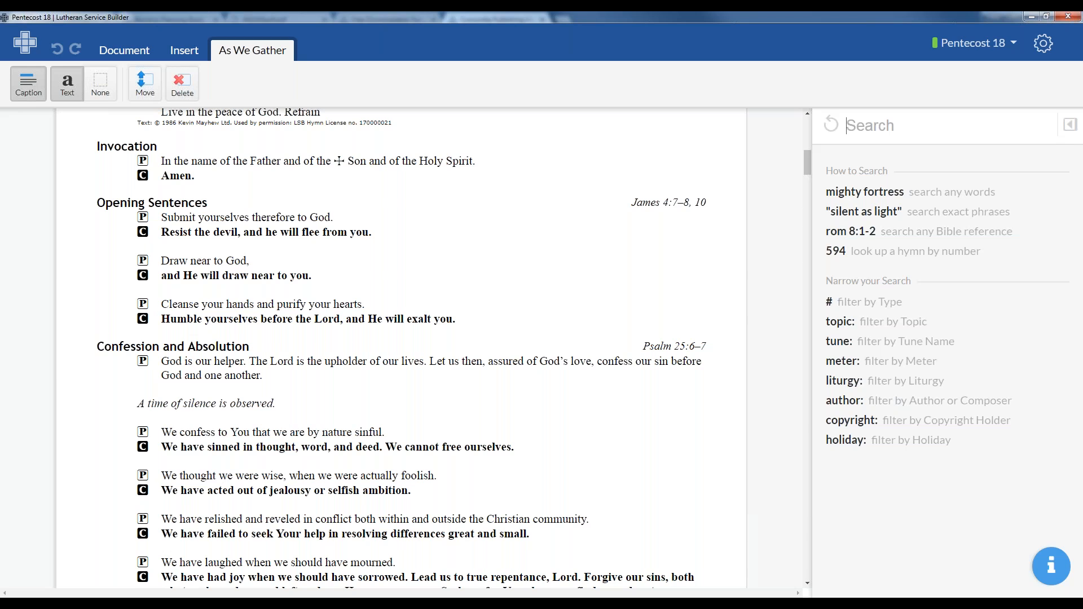
{"action": "scroll", "coordinate": [271, 338], "scroll_direction": "down", "scroll_amount": 7}
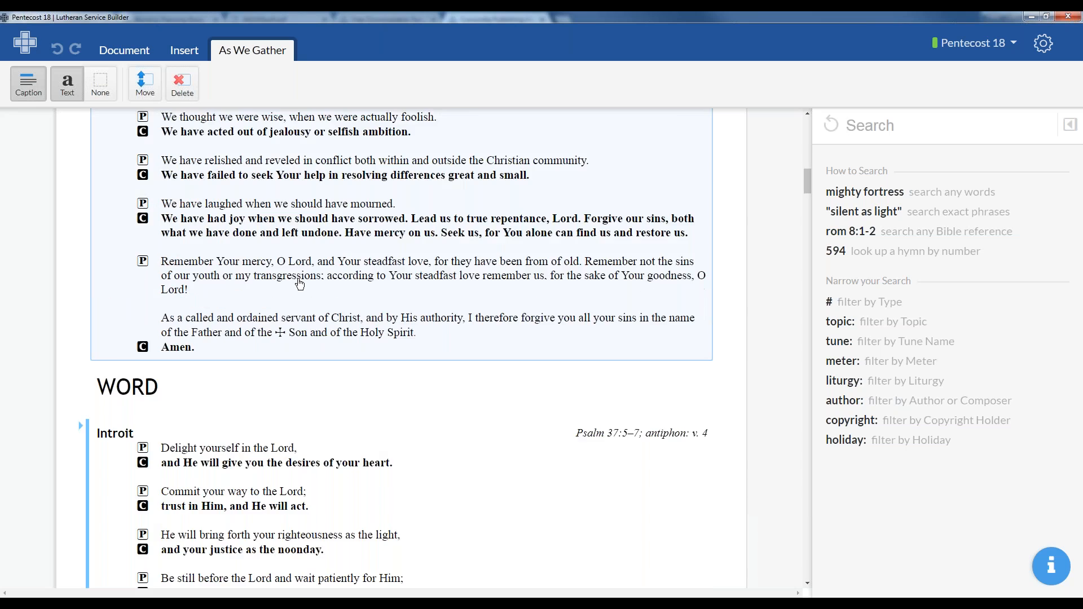
{"action": "scroll", "coordinate": [271, 338], "scroll_direction": "down", "scroll_amount": 3}
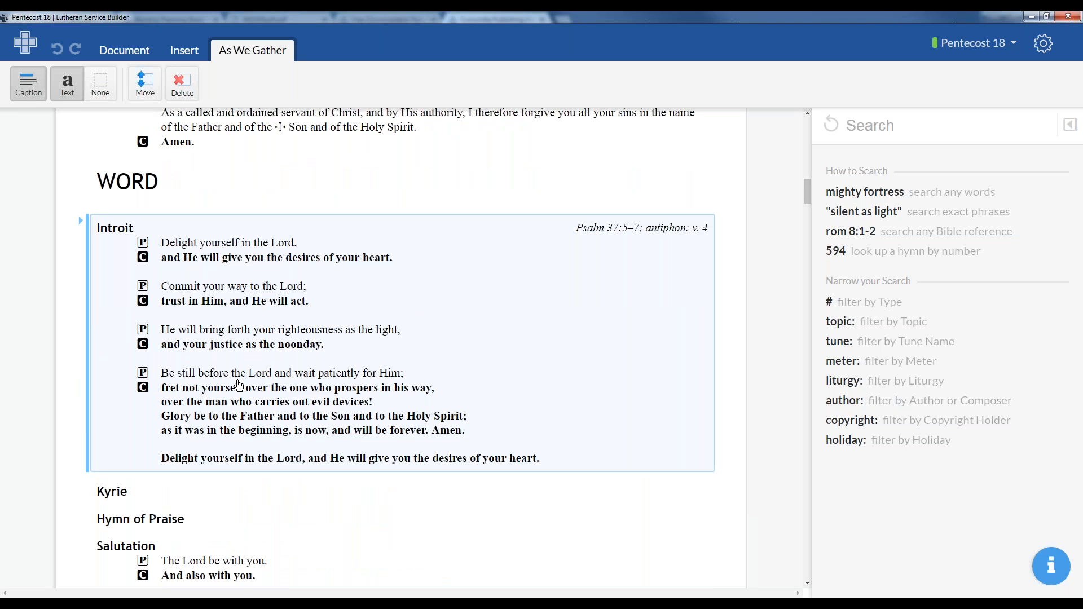
{"action": "scroll", "coordinate": [321, 225], "scroll_direction": "down", "scroll_amount": 4}
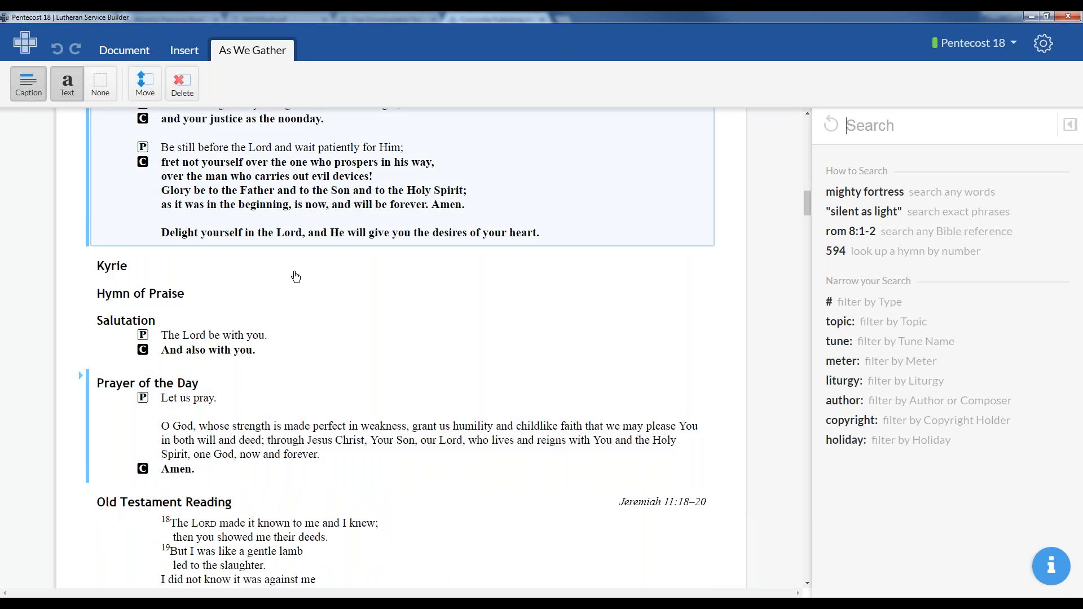
{"action": "scroll", "coordinate": [274, 417], "scroll_direction": "down", "scroll_amount": 5}
{"action": "scroll", "coordinate": [271, 420], "scroll_direction": "down", "scroll_amount": 13}
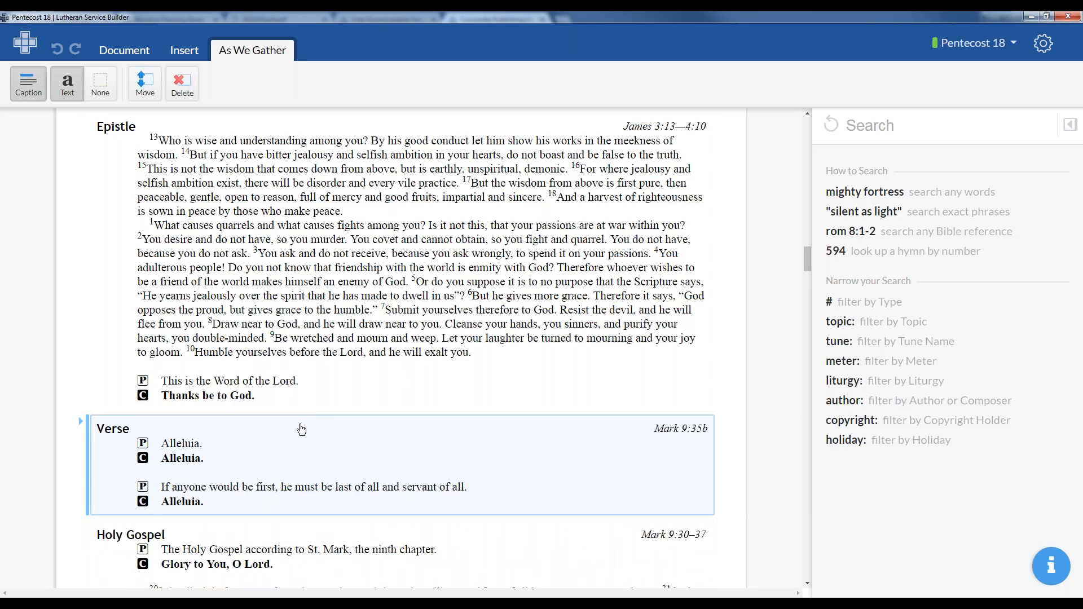
{"action": "scroll", "coordinate": [301, 429], "scroll_direction": "up", "scroll_amount": 6}
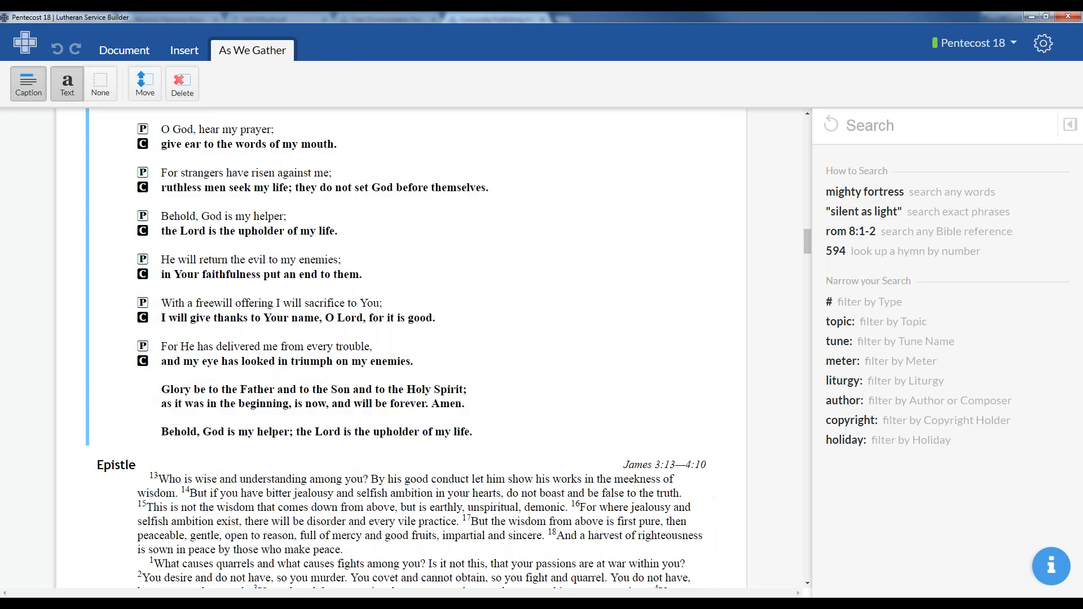